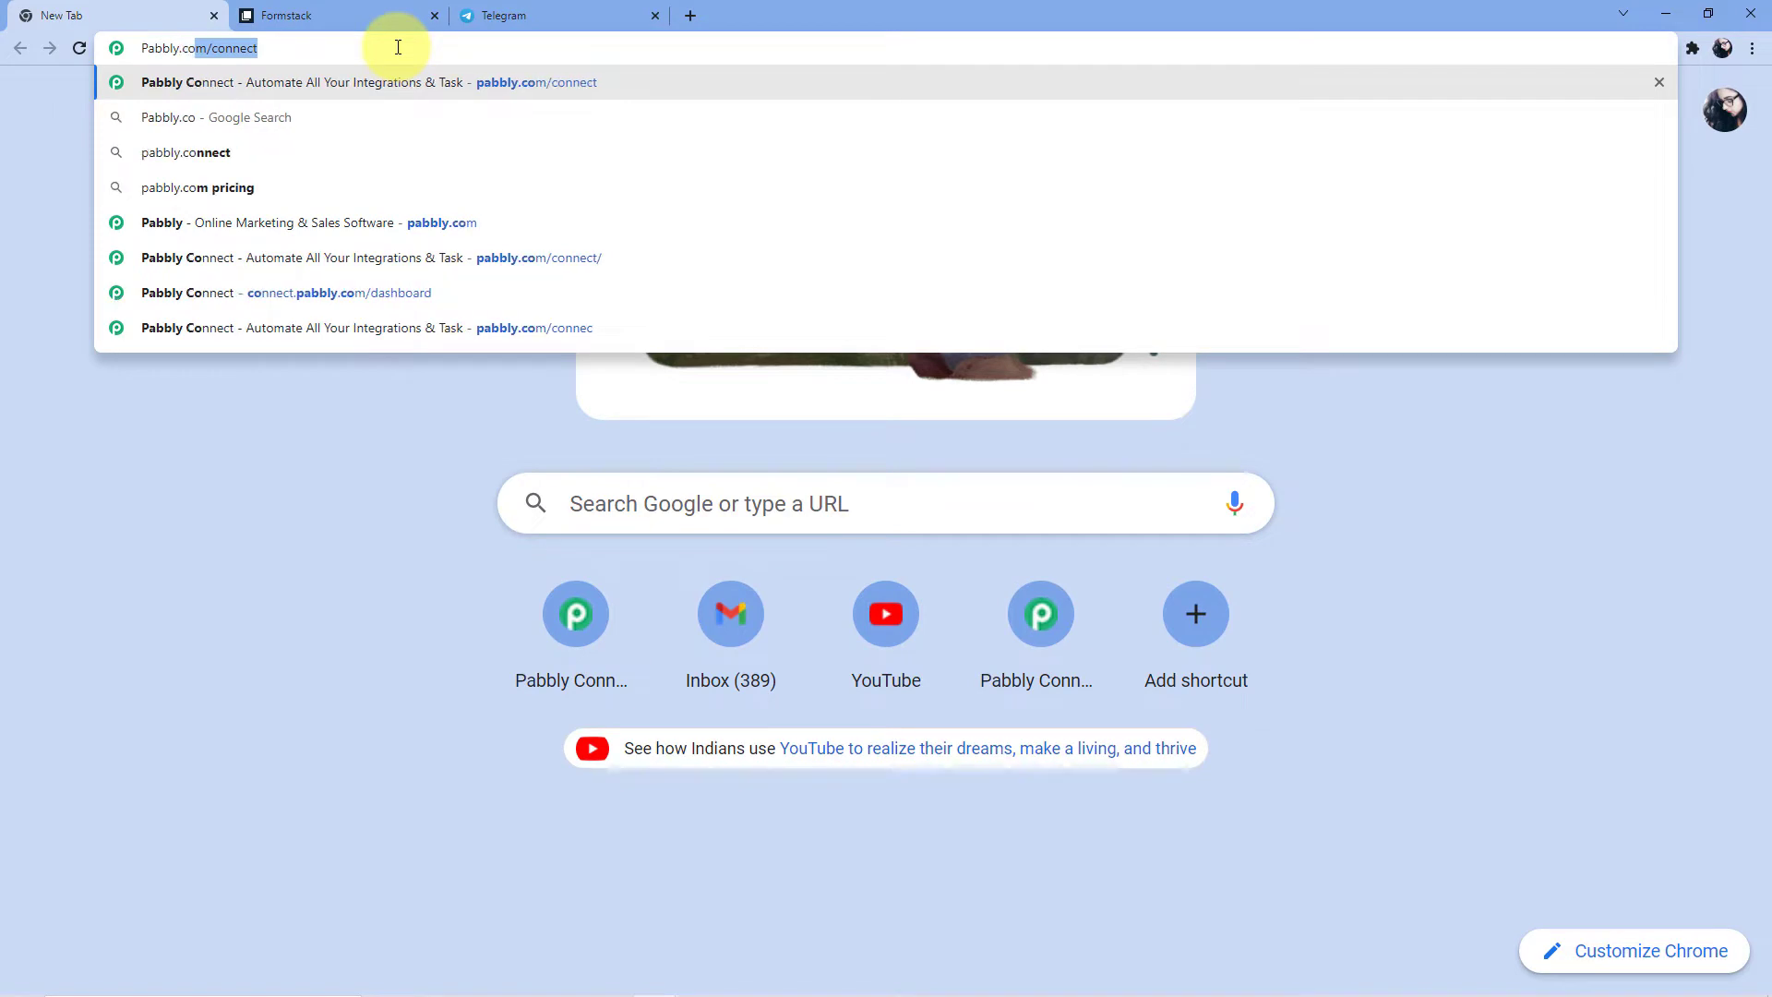
Go to pabbly.com/connect, sign in, and launch Pabbly Connect to view its workflows
type("onnect")
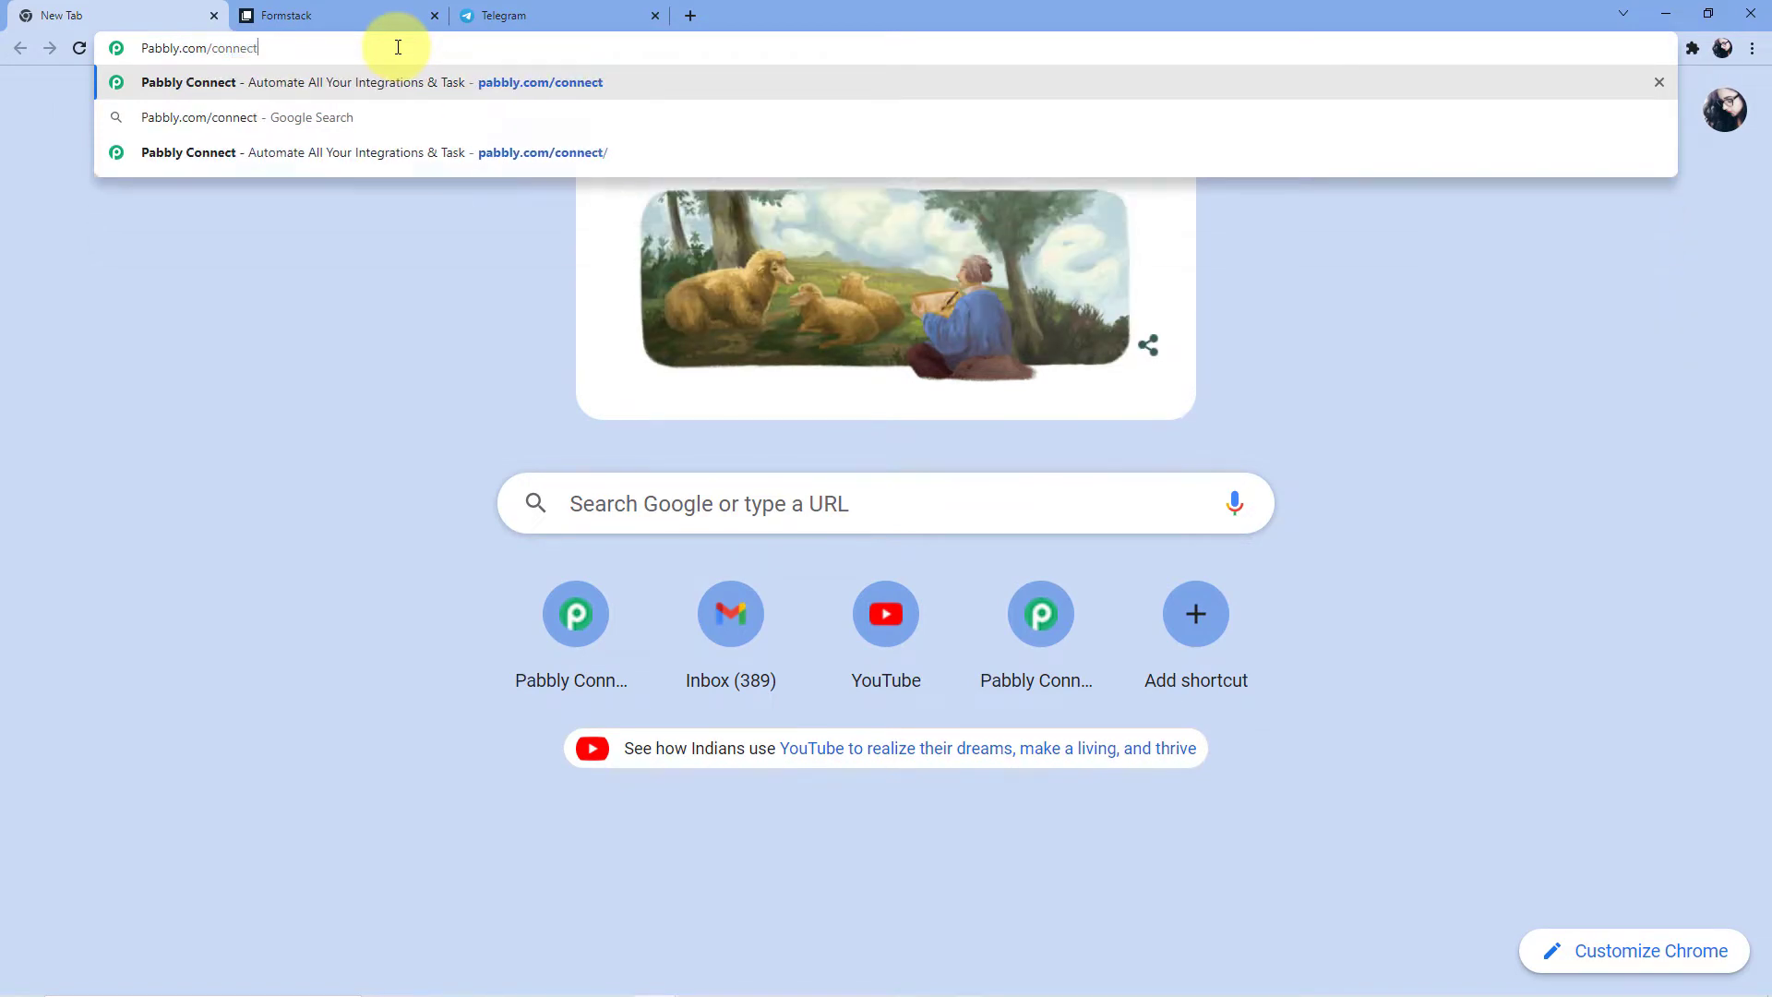
key("Return")
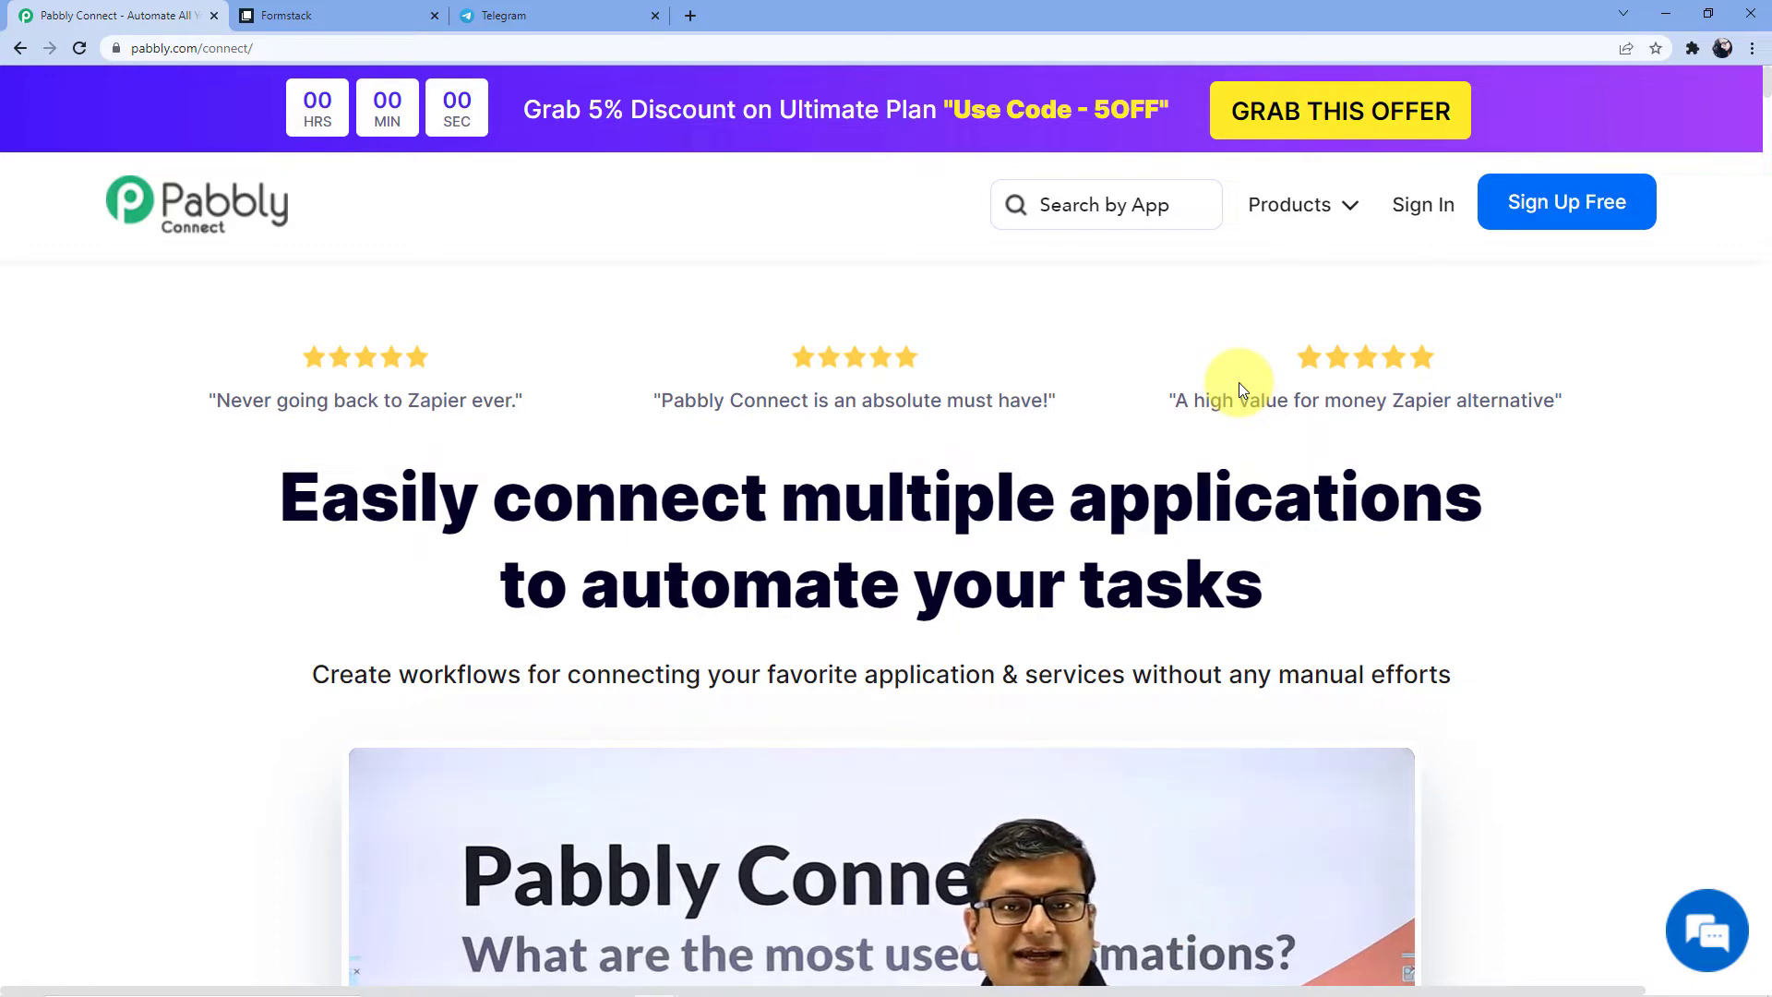
left_click(1428, 206)
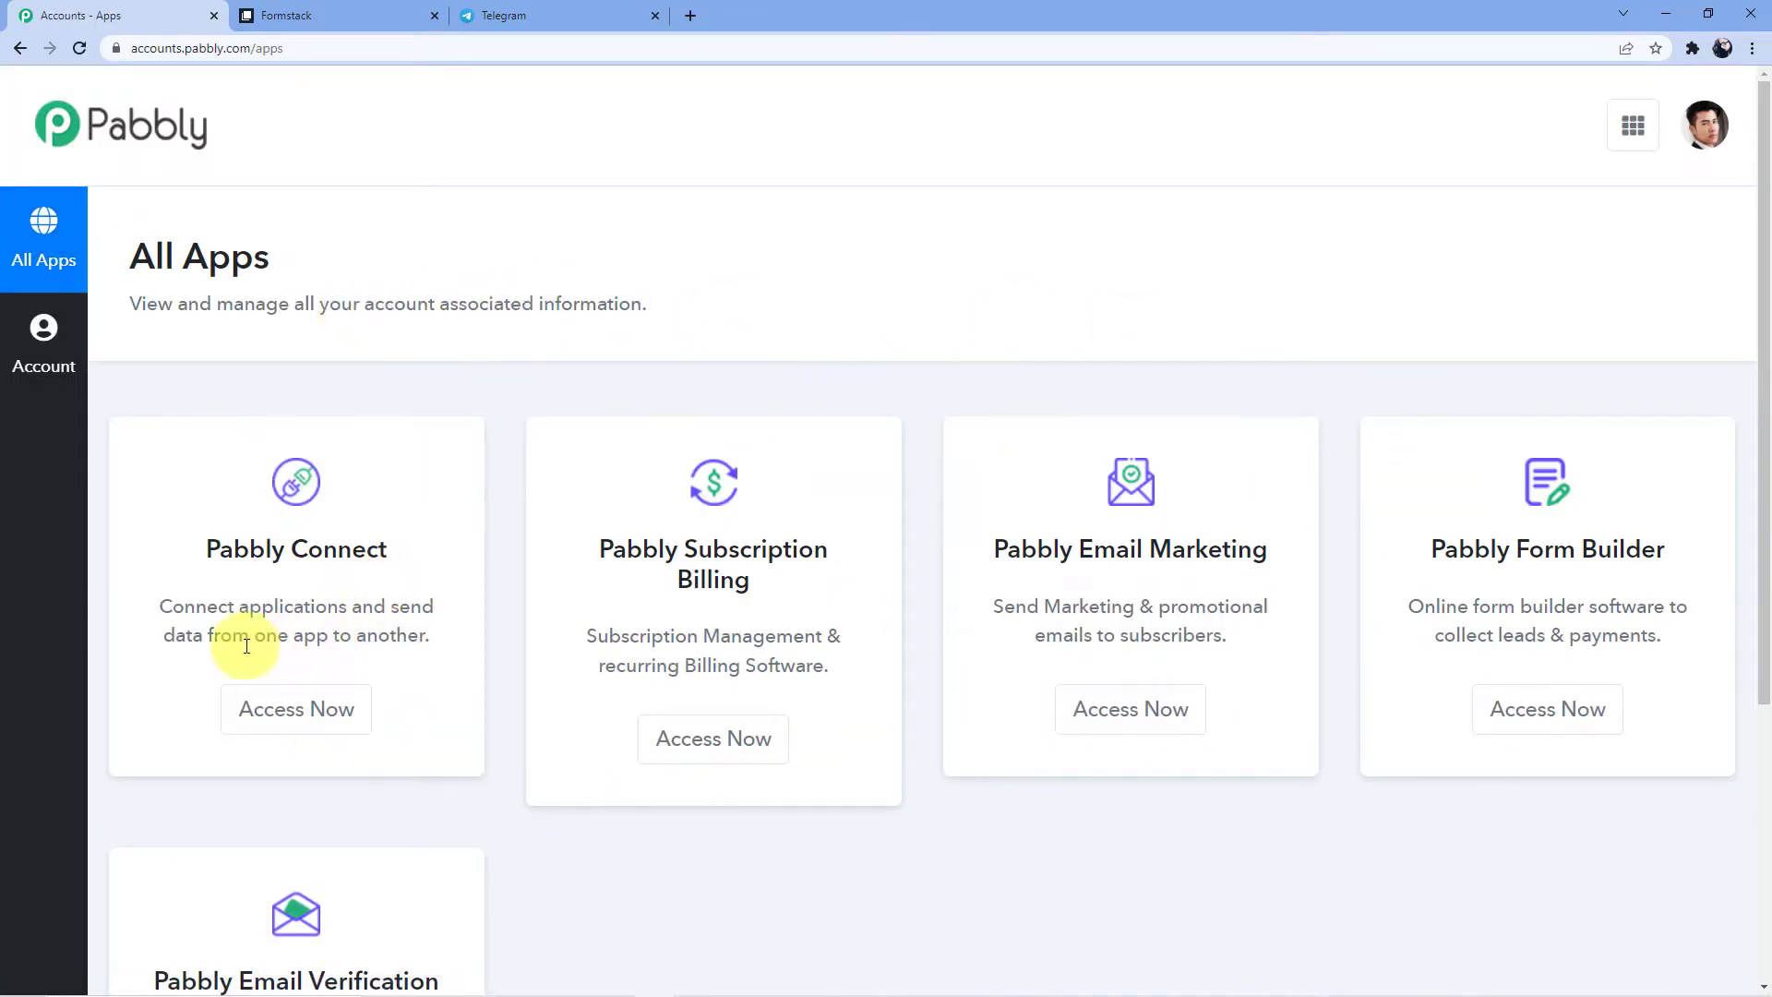
left_click(276, 715)
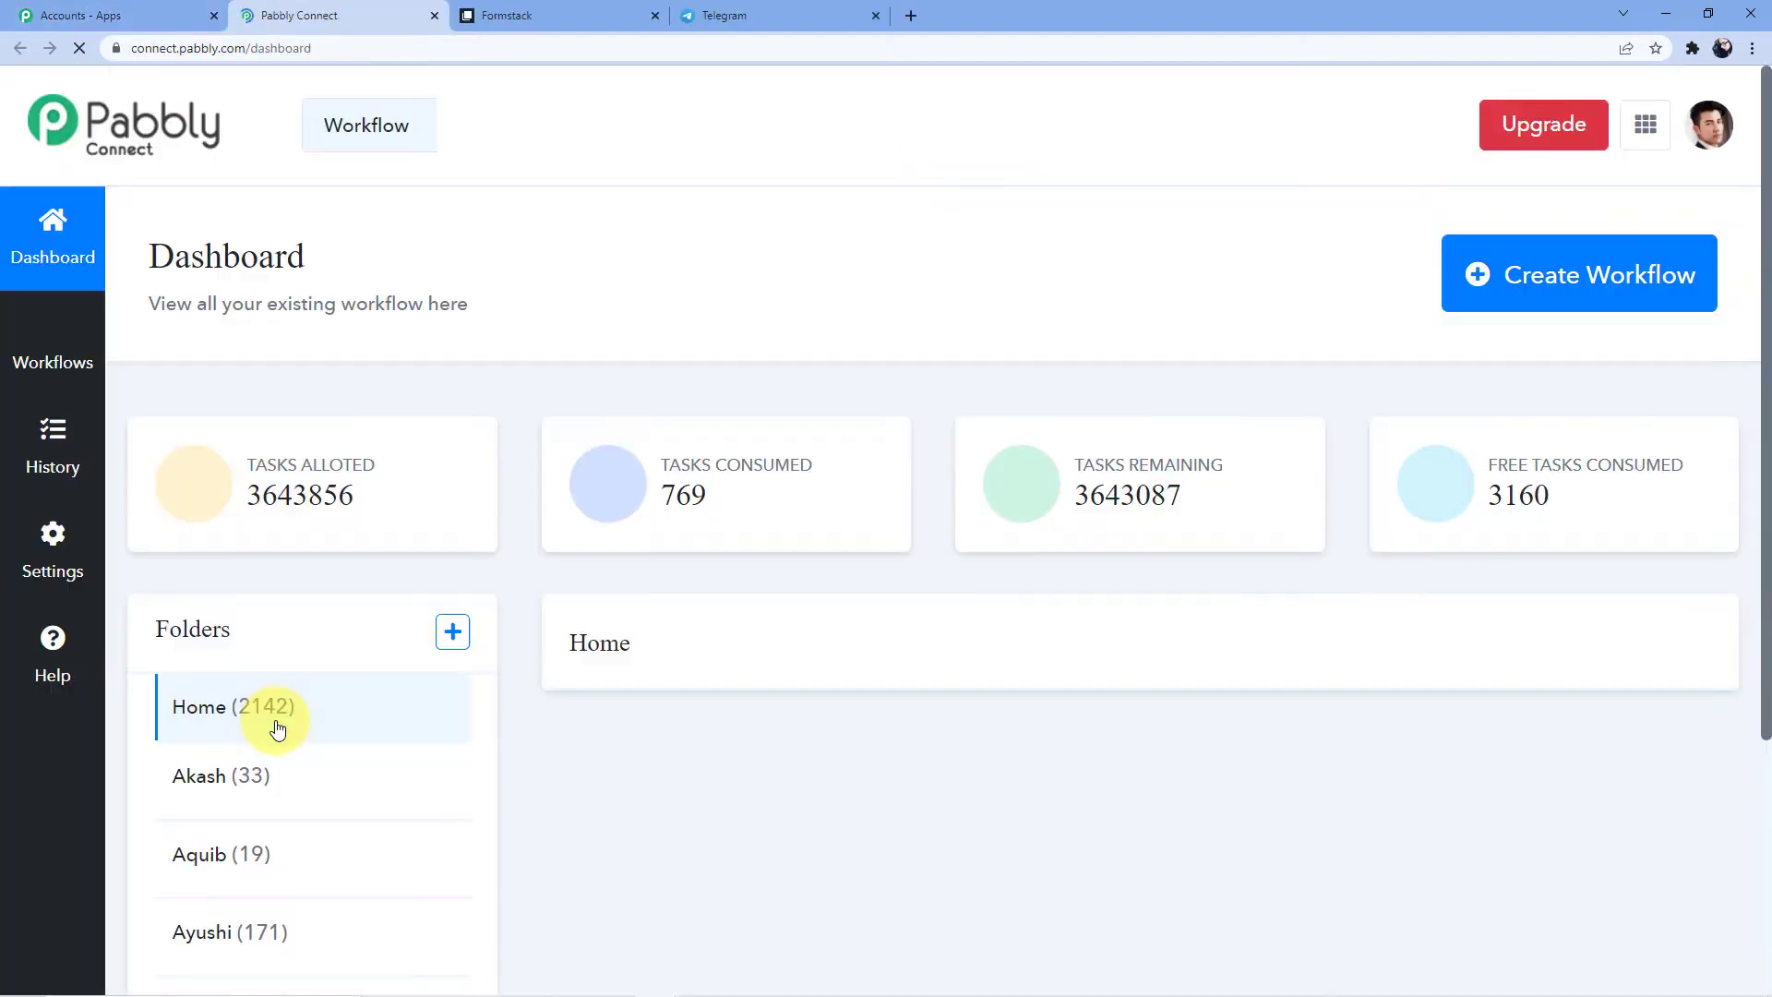
scroll(565, 613, "down", 4)
scroll(565, 613, "down", 9)
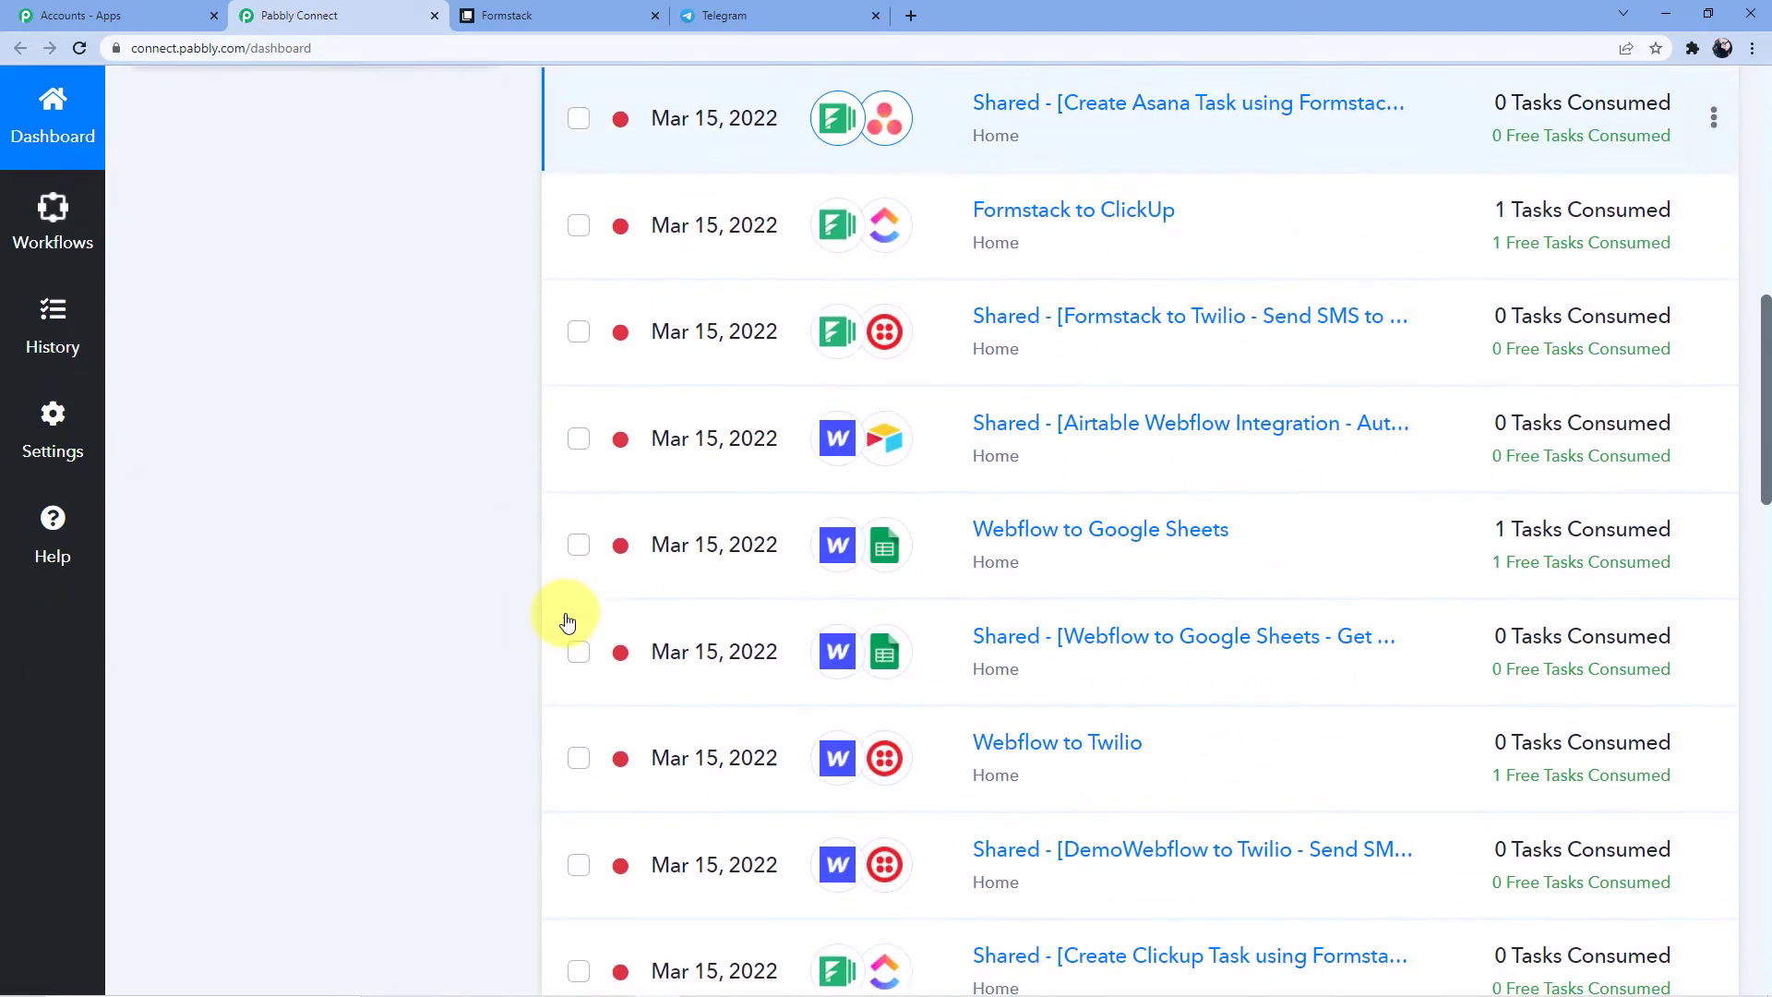
scroll(566, 618, "up", 7)
scroll(566, 621, "up", 7)
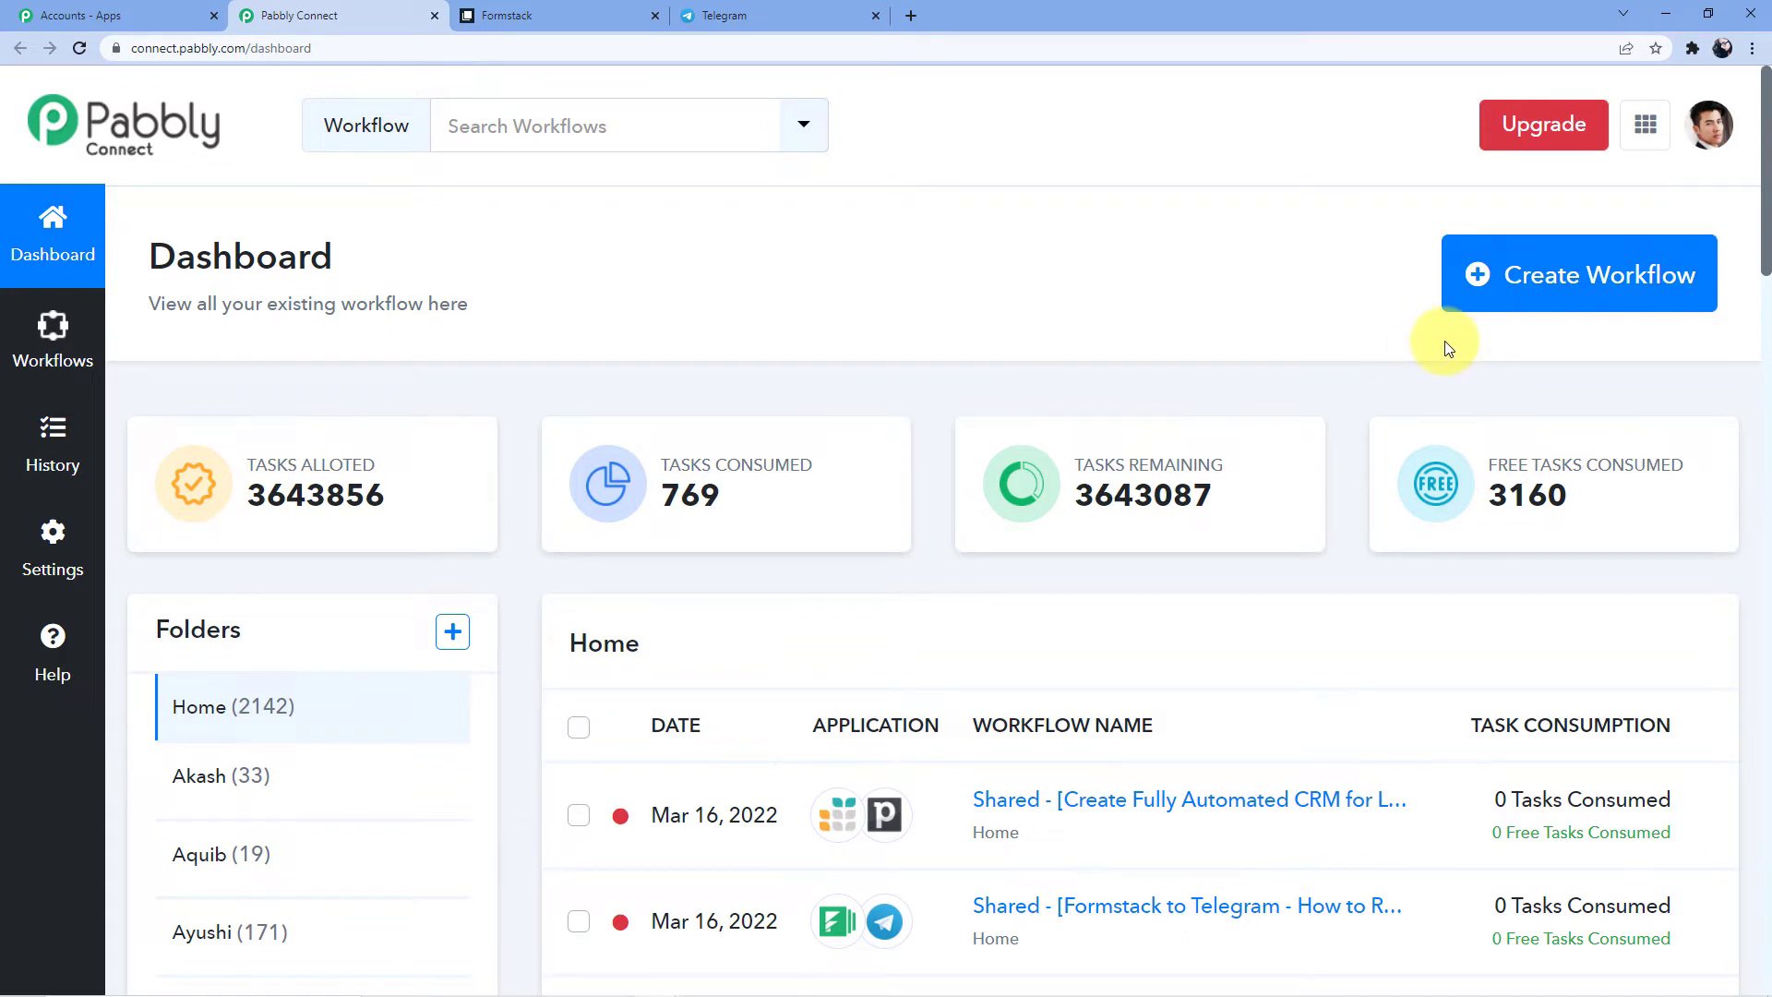
Create a new workflow named 'Google Forms to Zoho Books'
left_click(1502, 292)
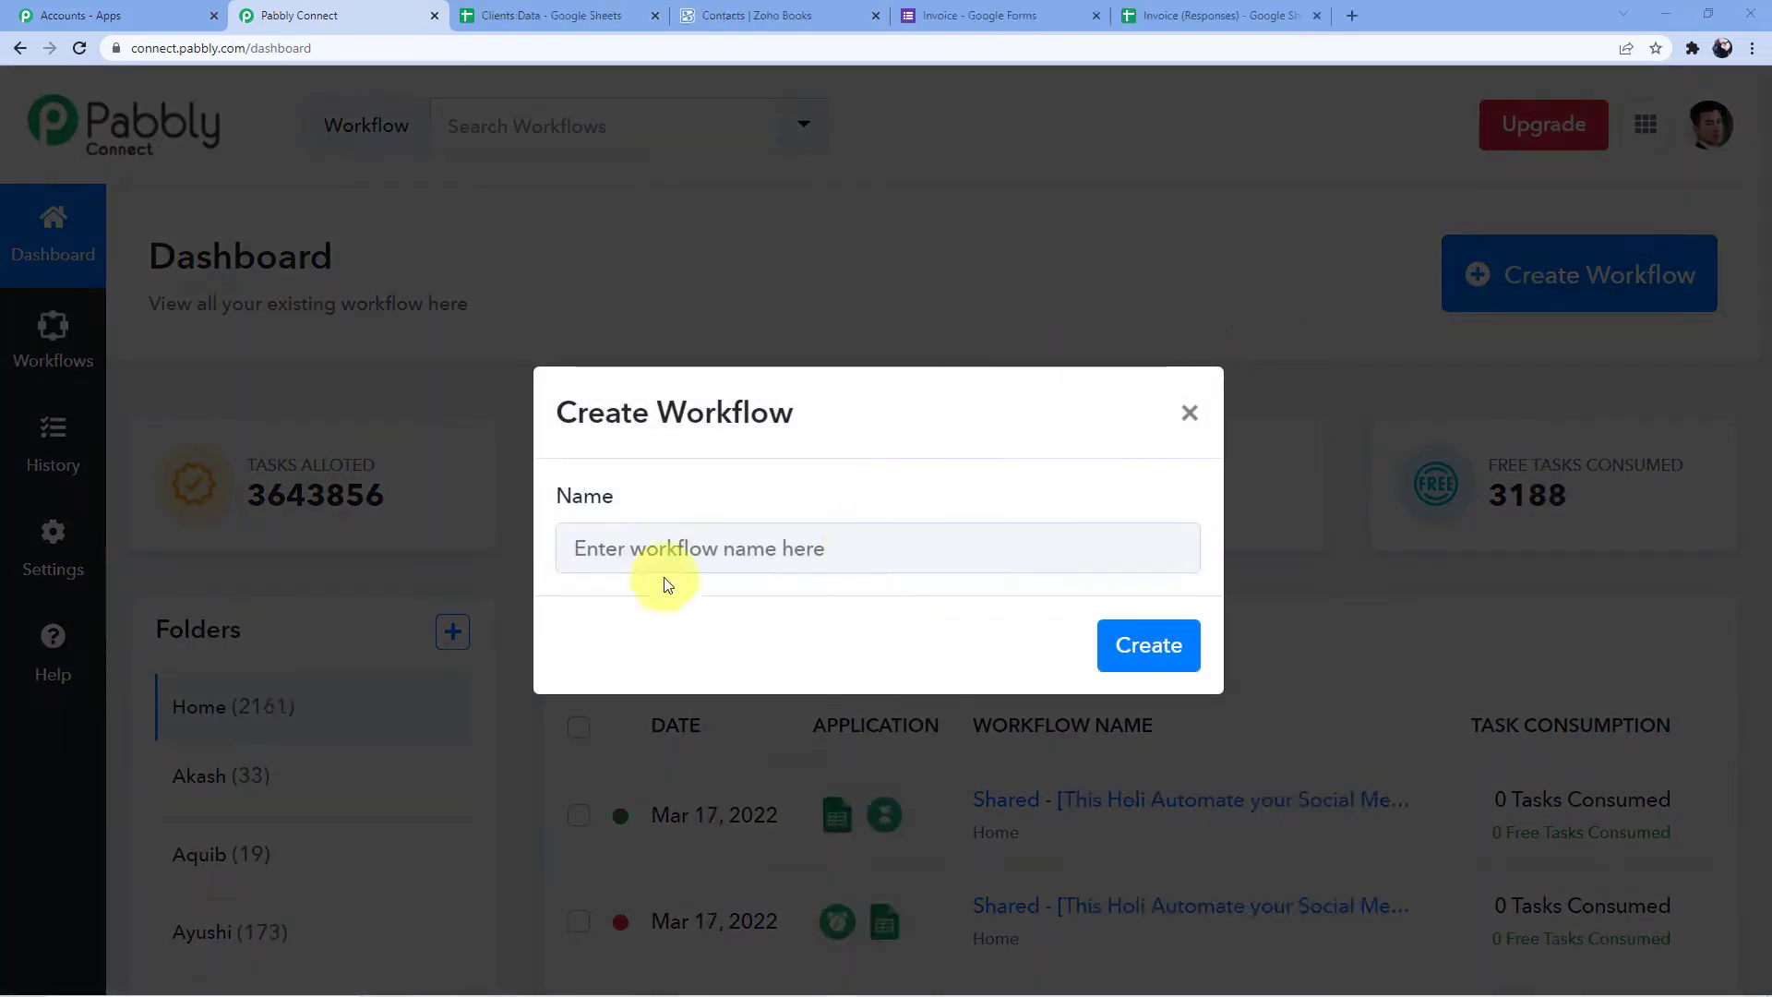
left_click(651, 555)
type("Google Forms to Zoho Books")
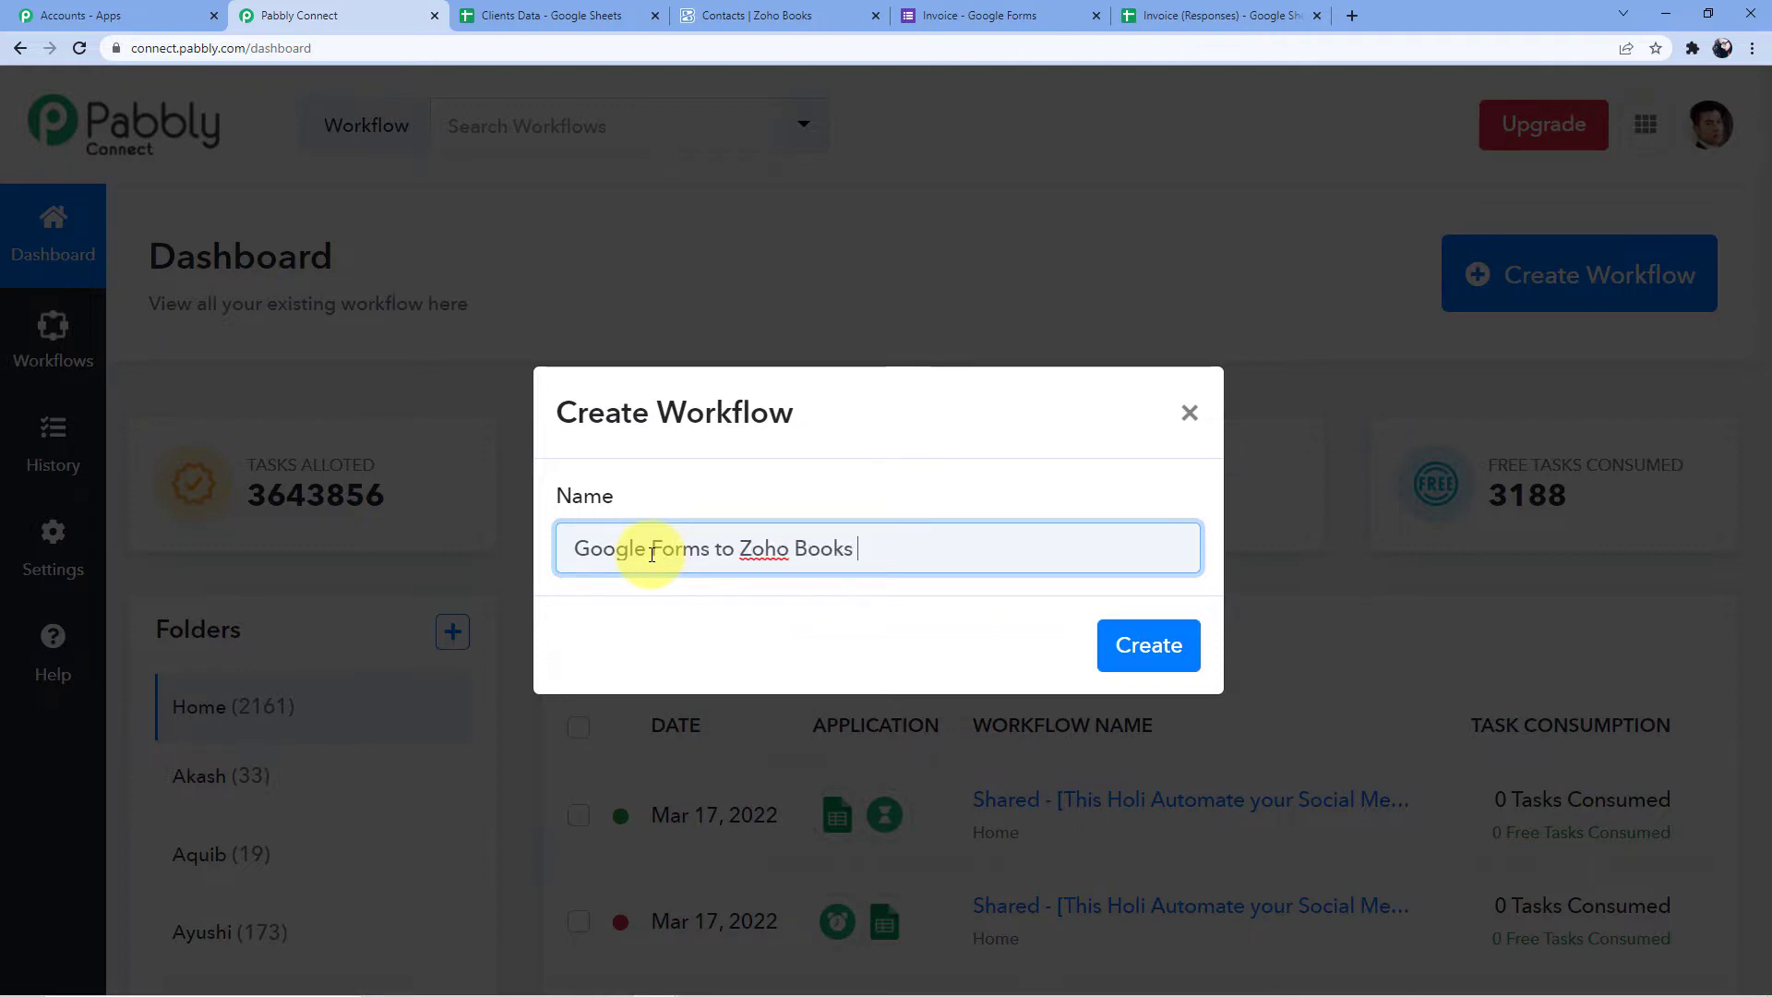
key("Return")
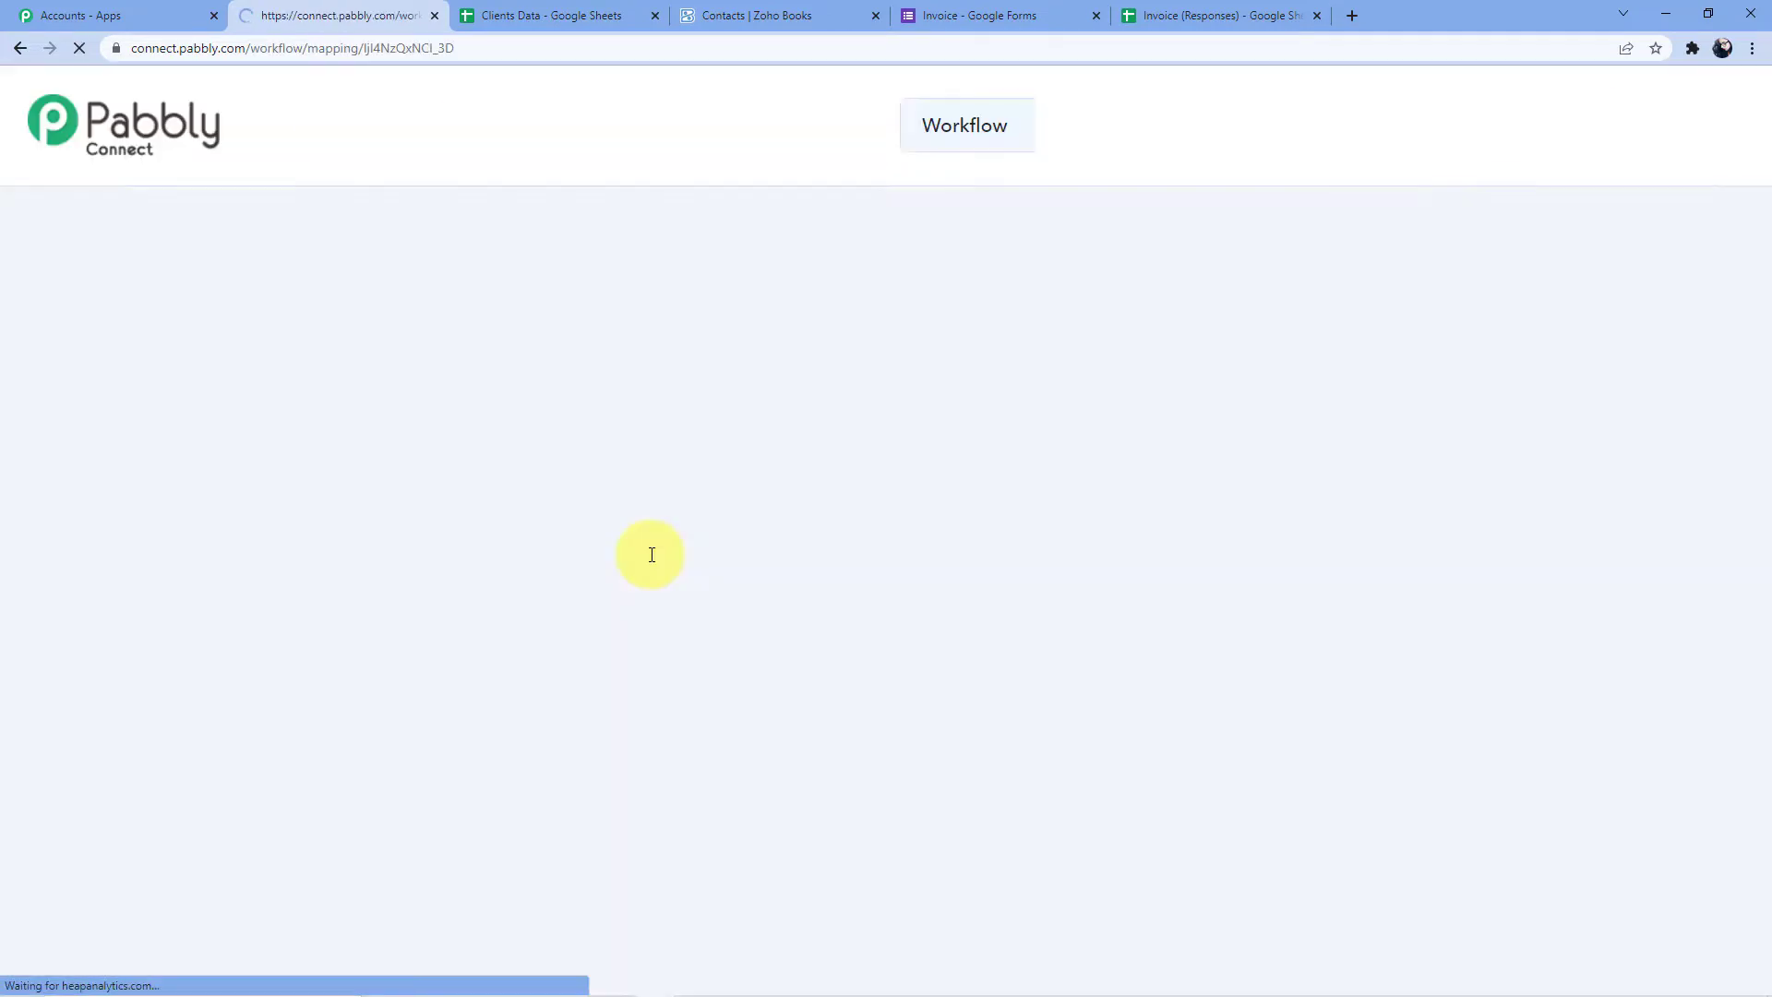
Set the trigger to Google Forms with the New Response Received event
scroll(517, 554, "down", 3)
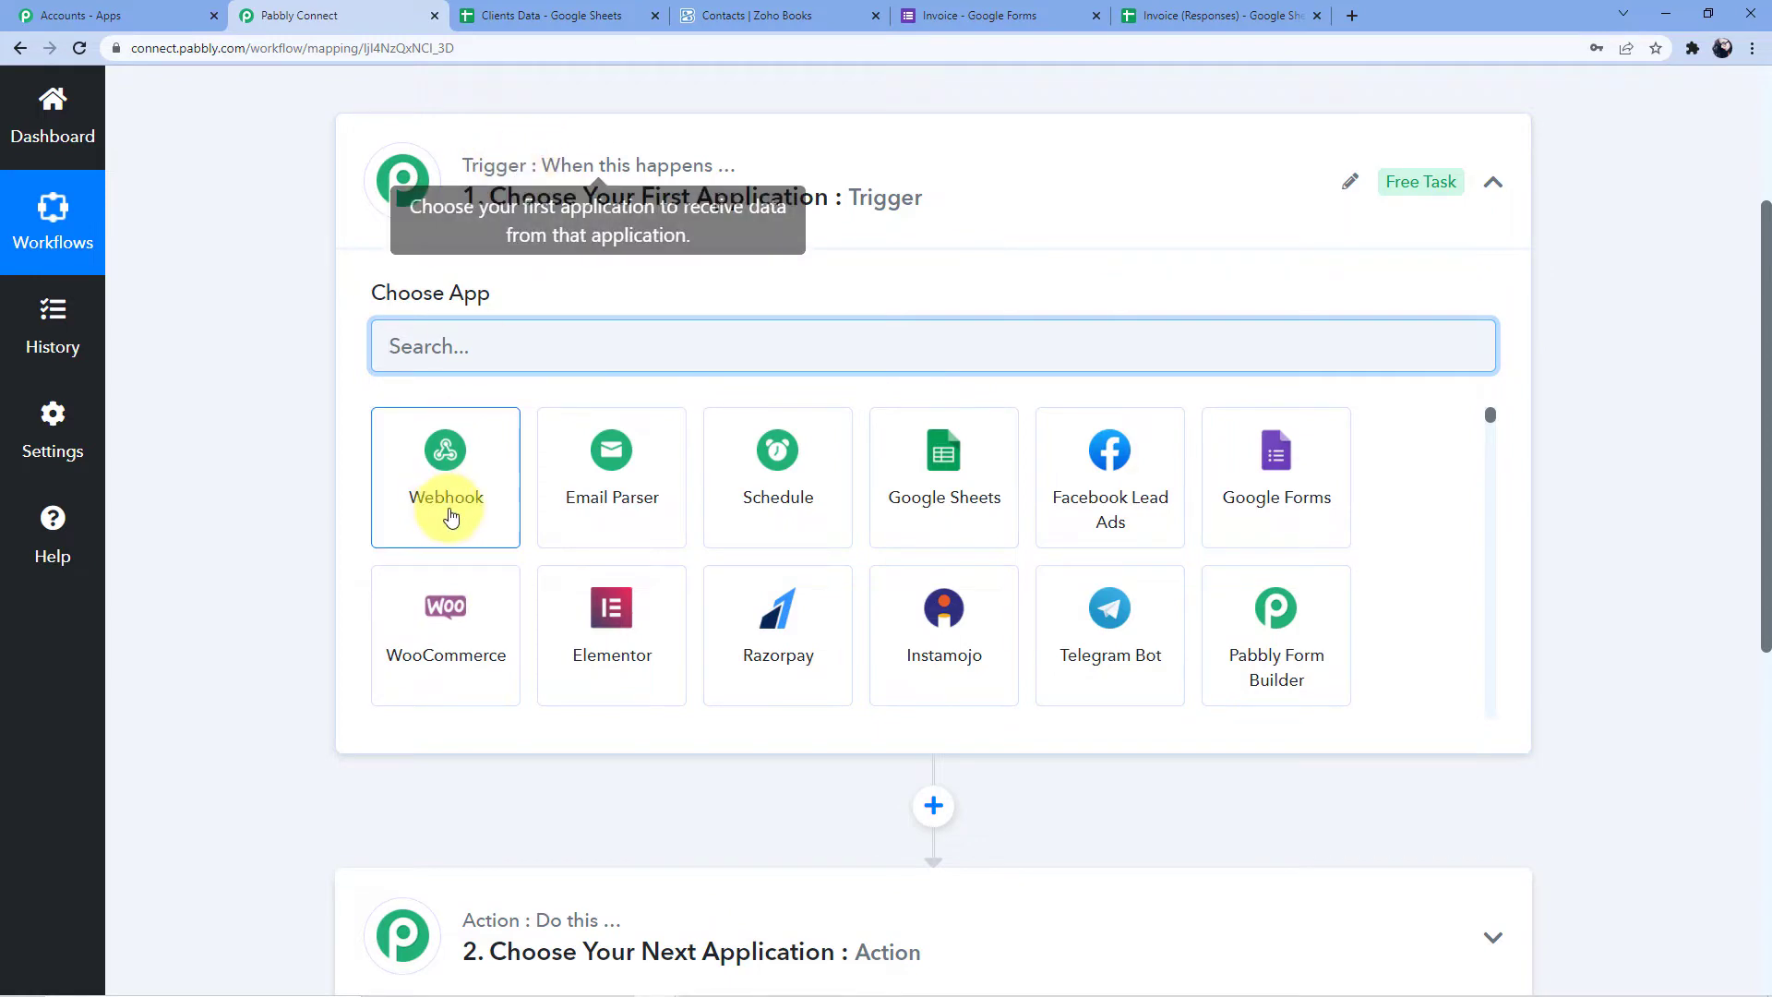
scroll(447, 512, "down", 3)
mouse_move(488, 172)
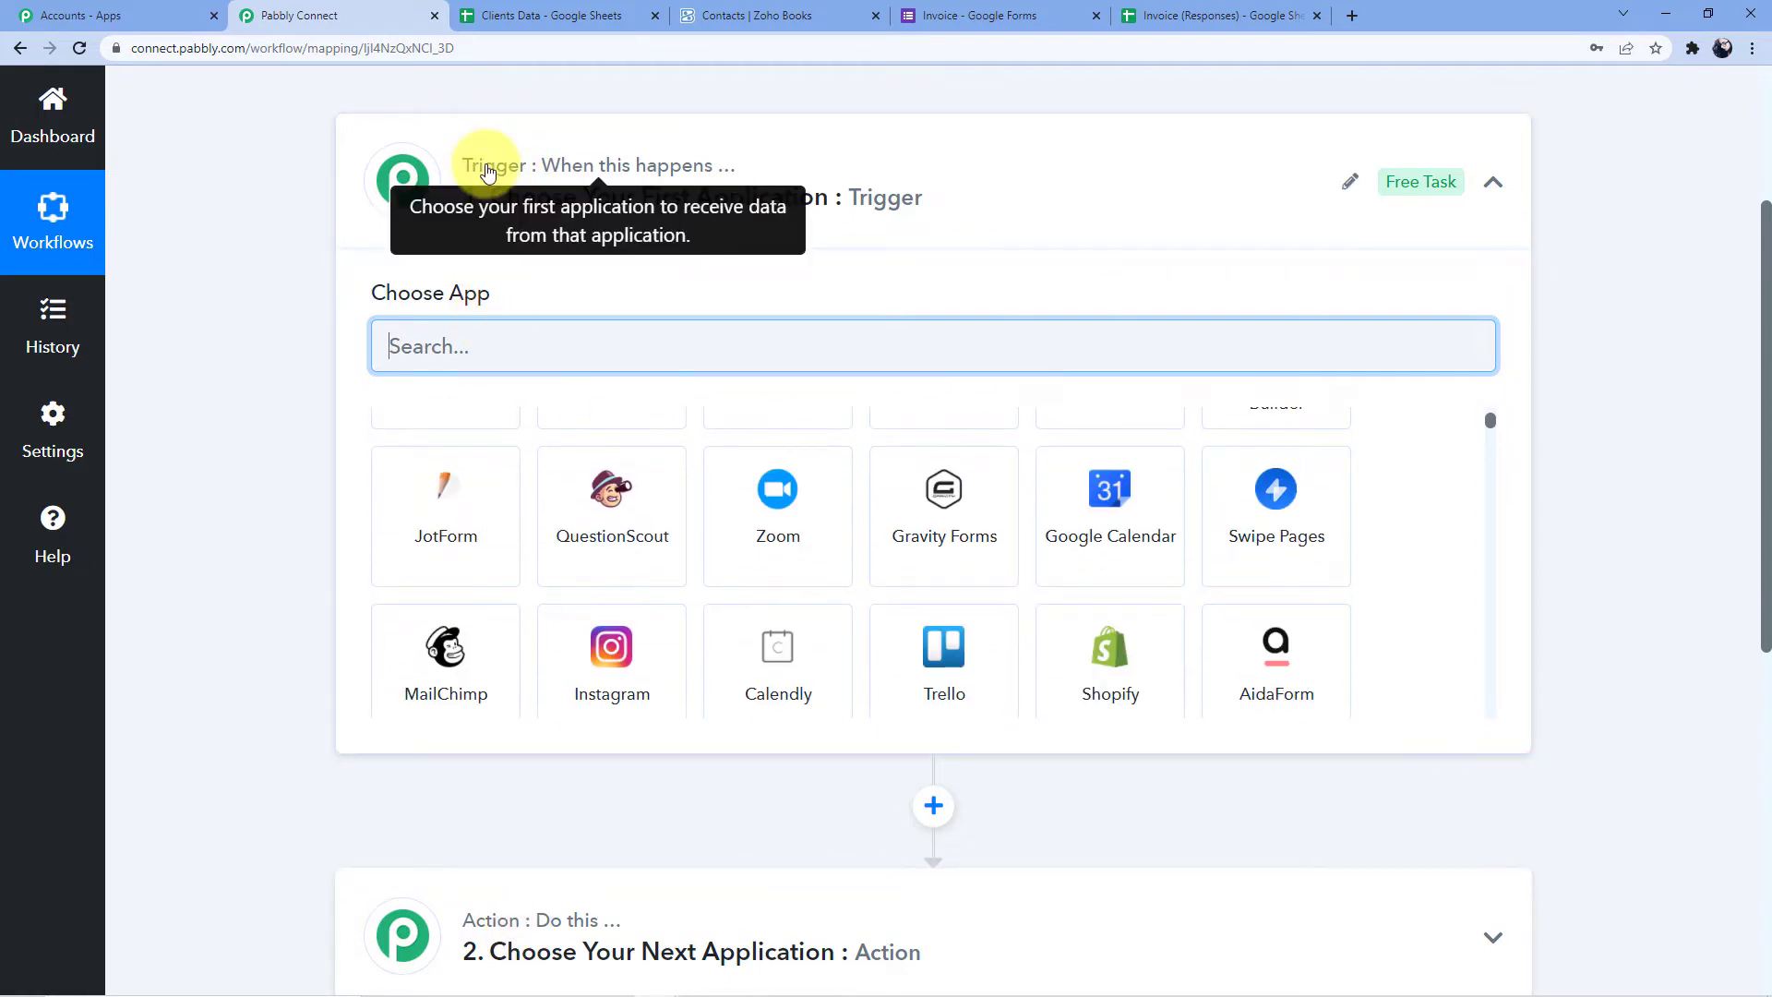
scroll(256, 507, "down", 4)
mouse_move(514, 573)
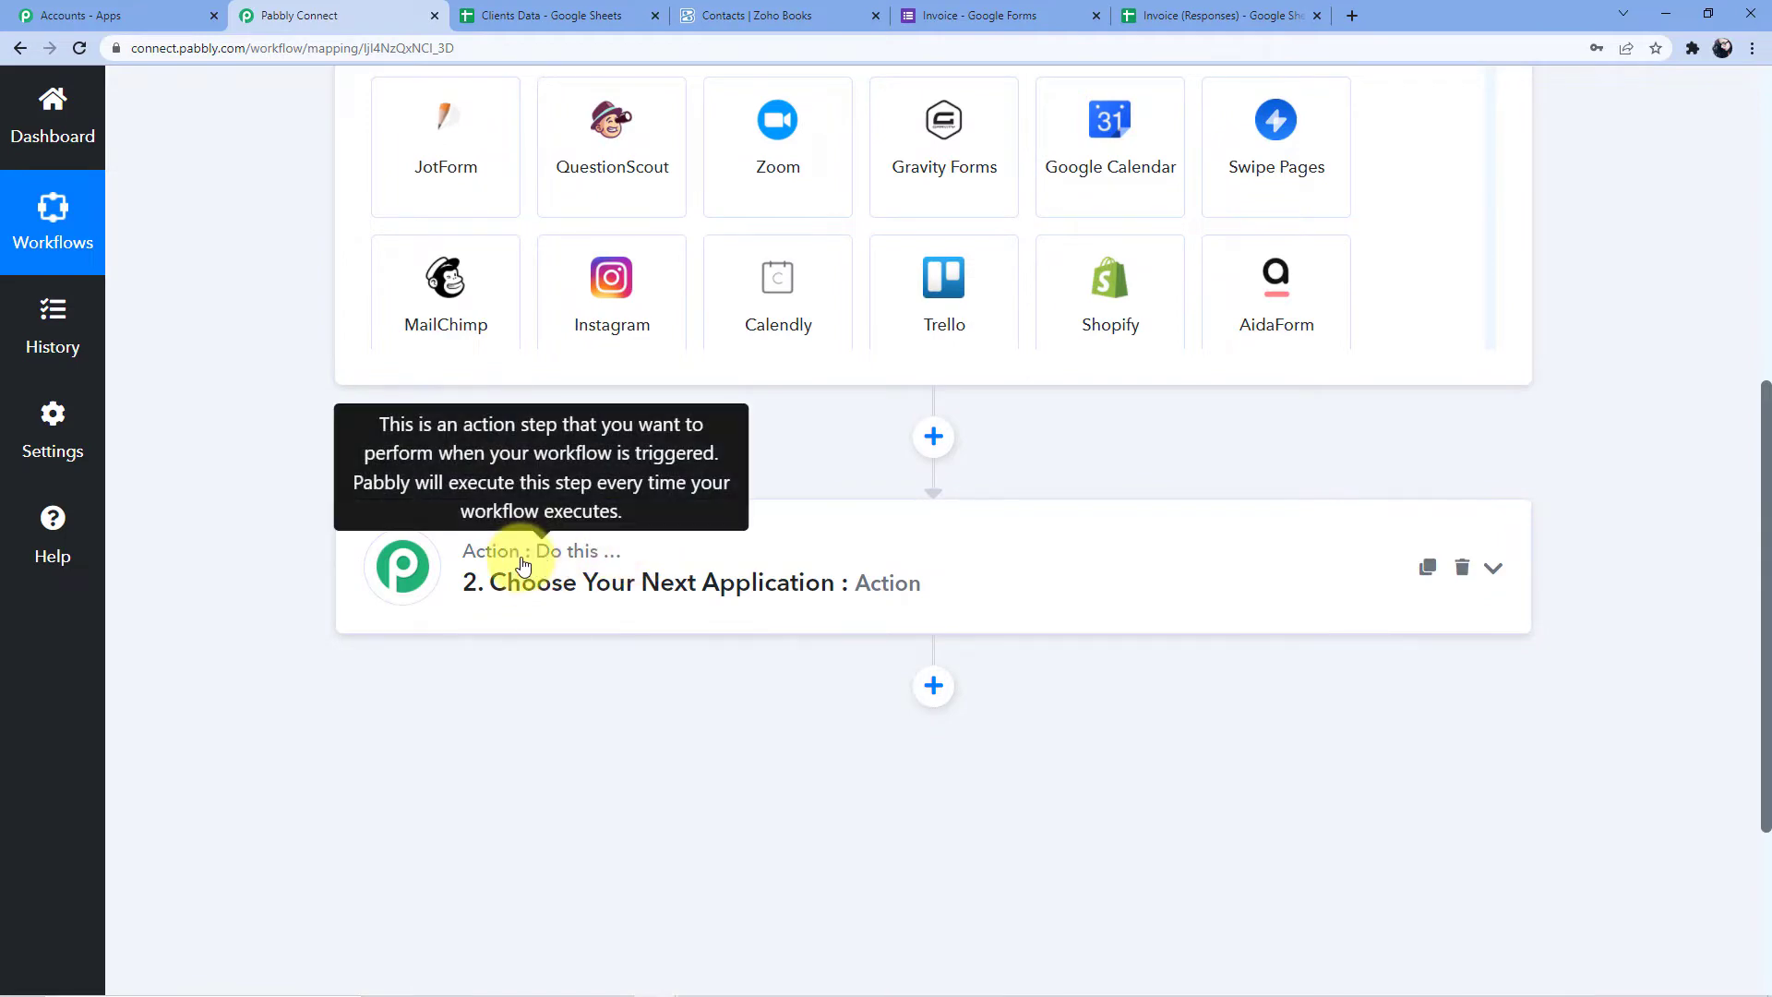
scroll(523, 563, "up", 5)
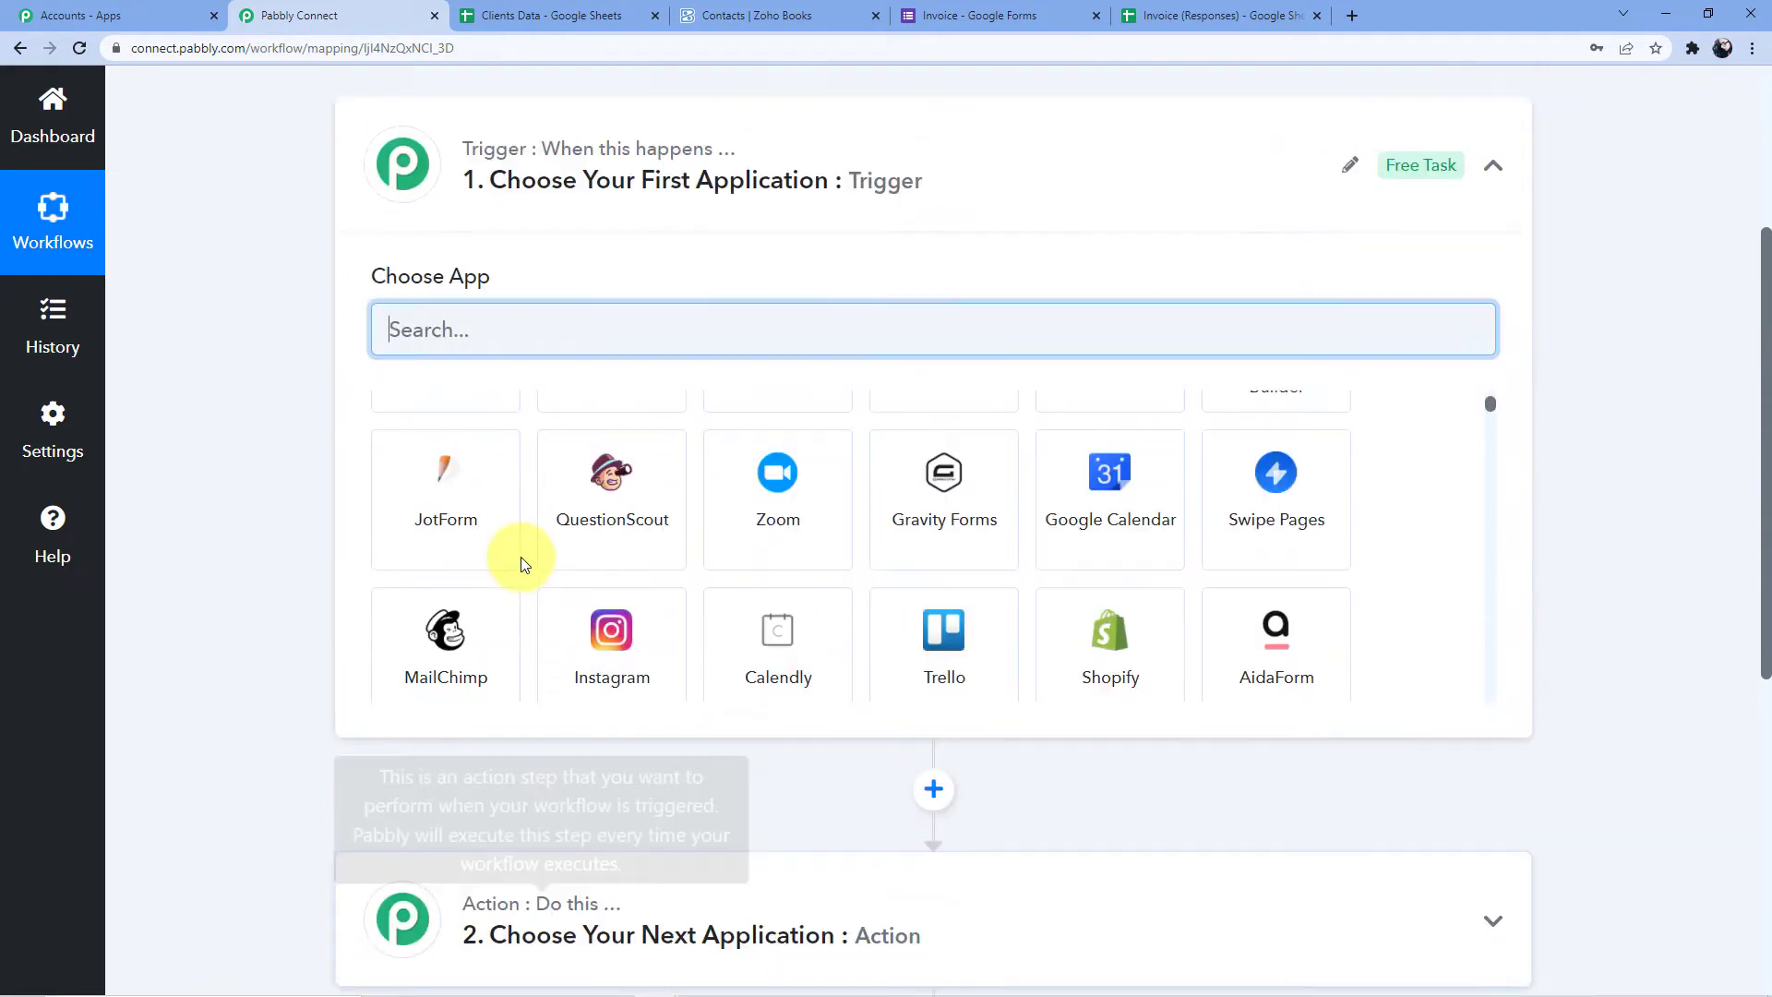
type("Google")
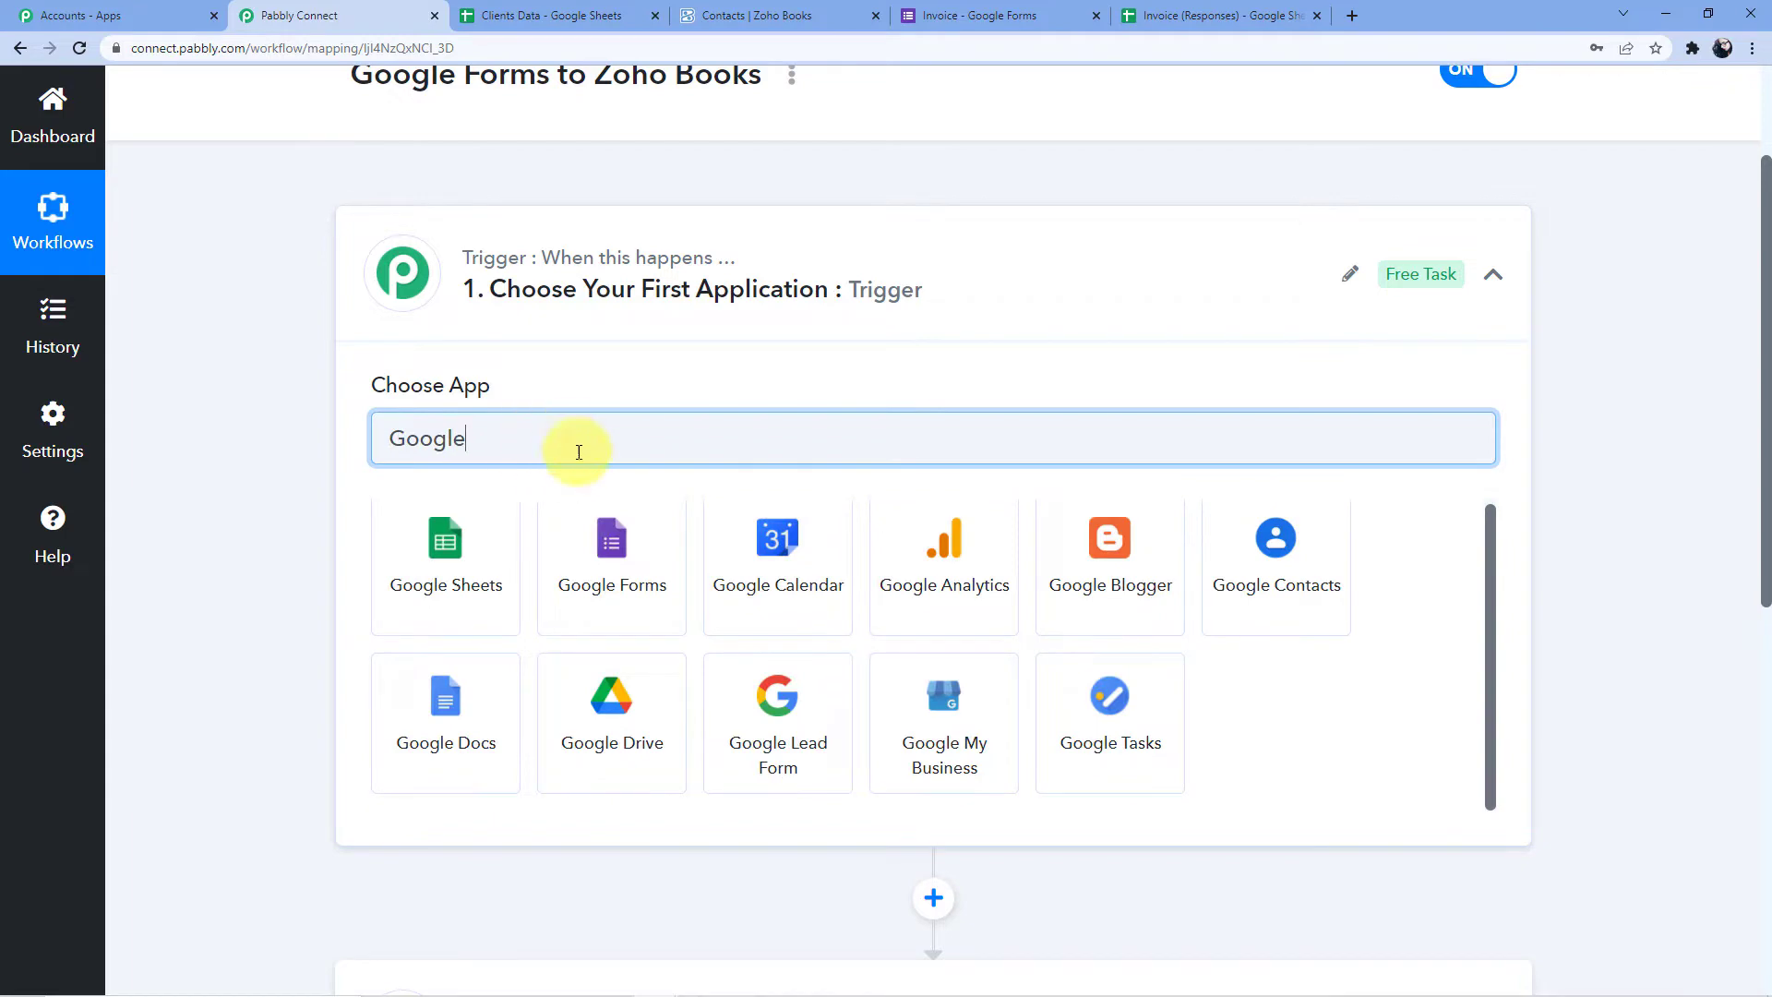
left_click(587, 527)
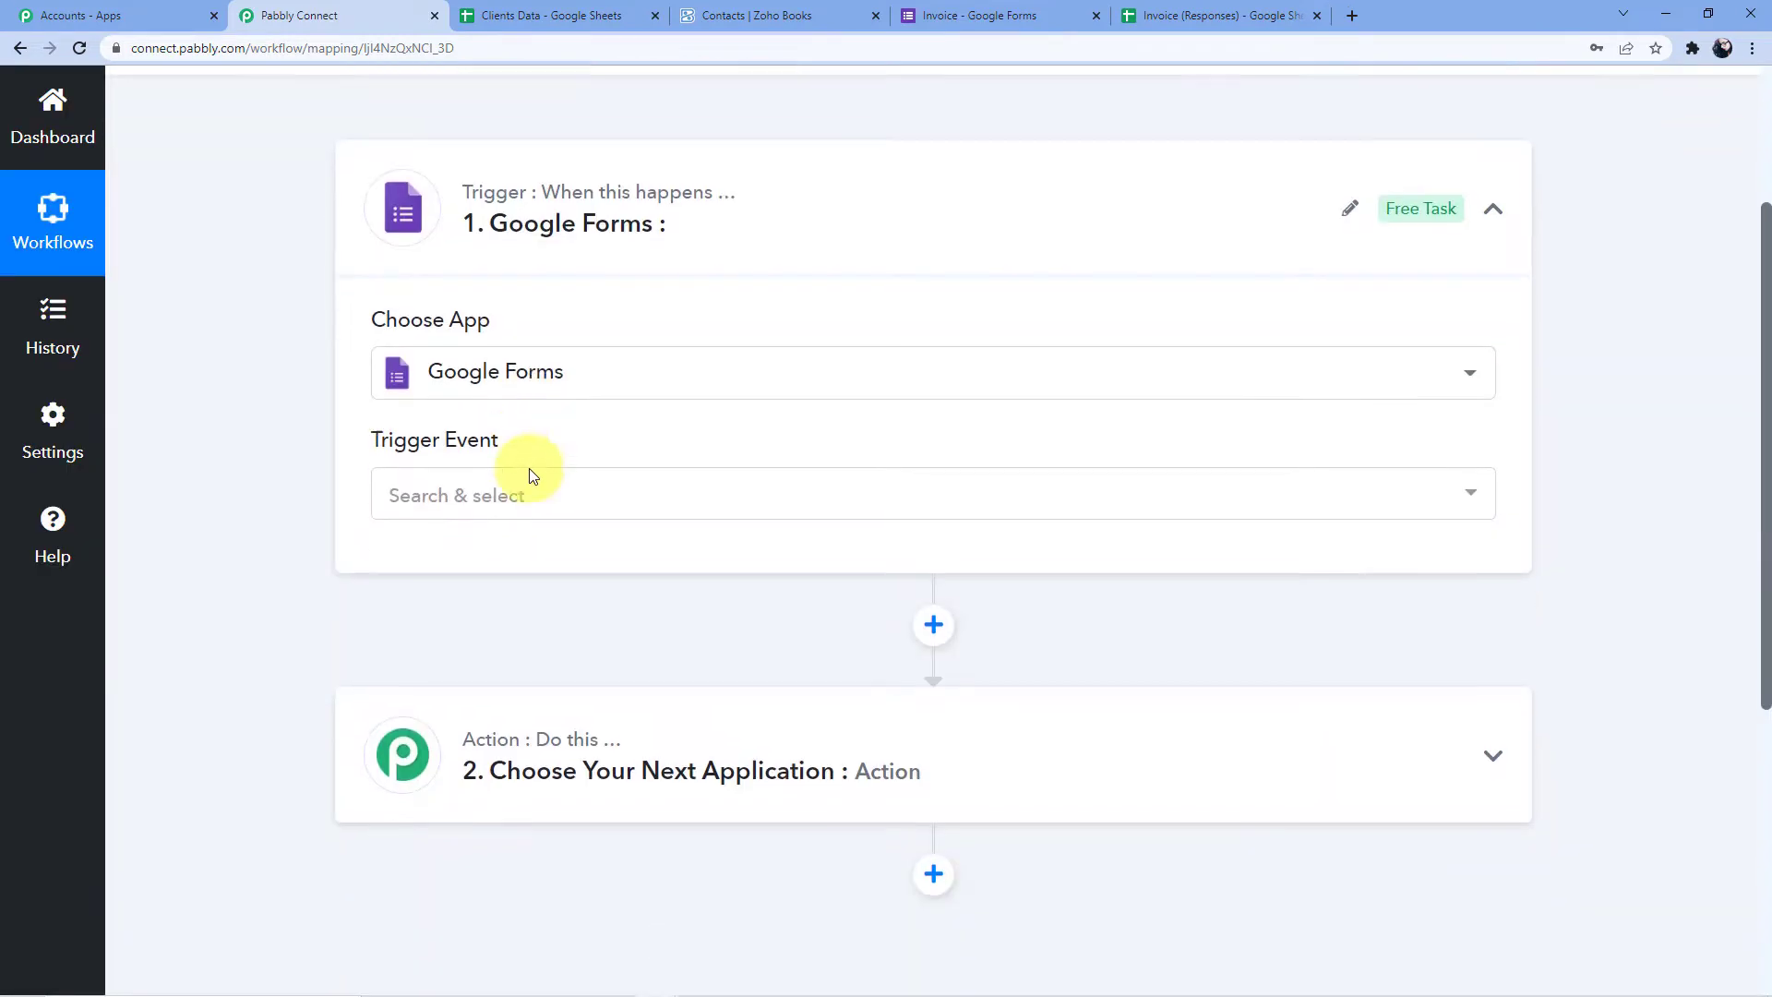
left_click(530, 475)
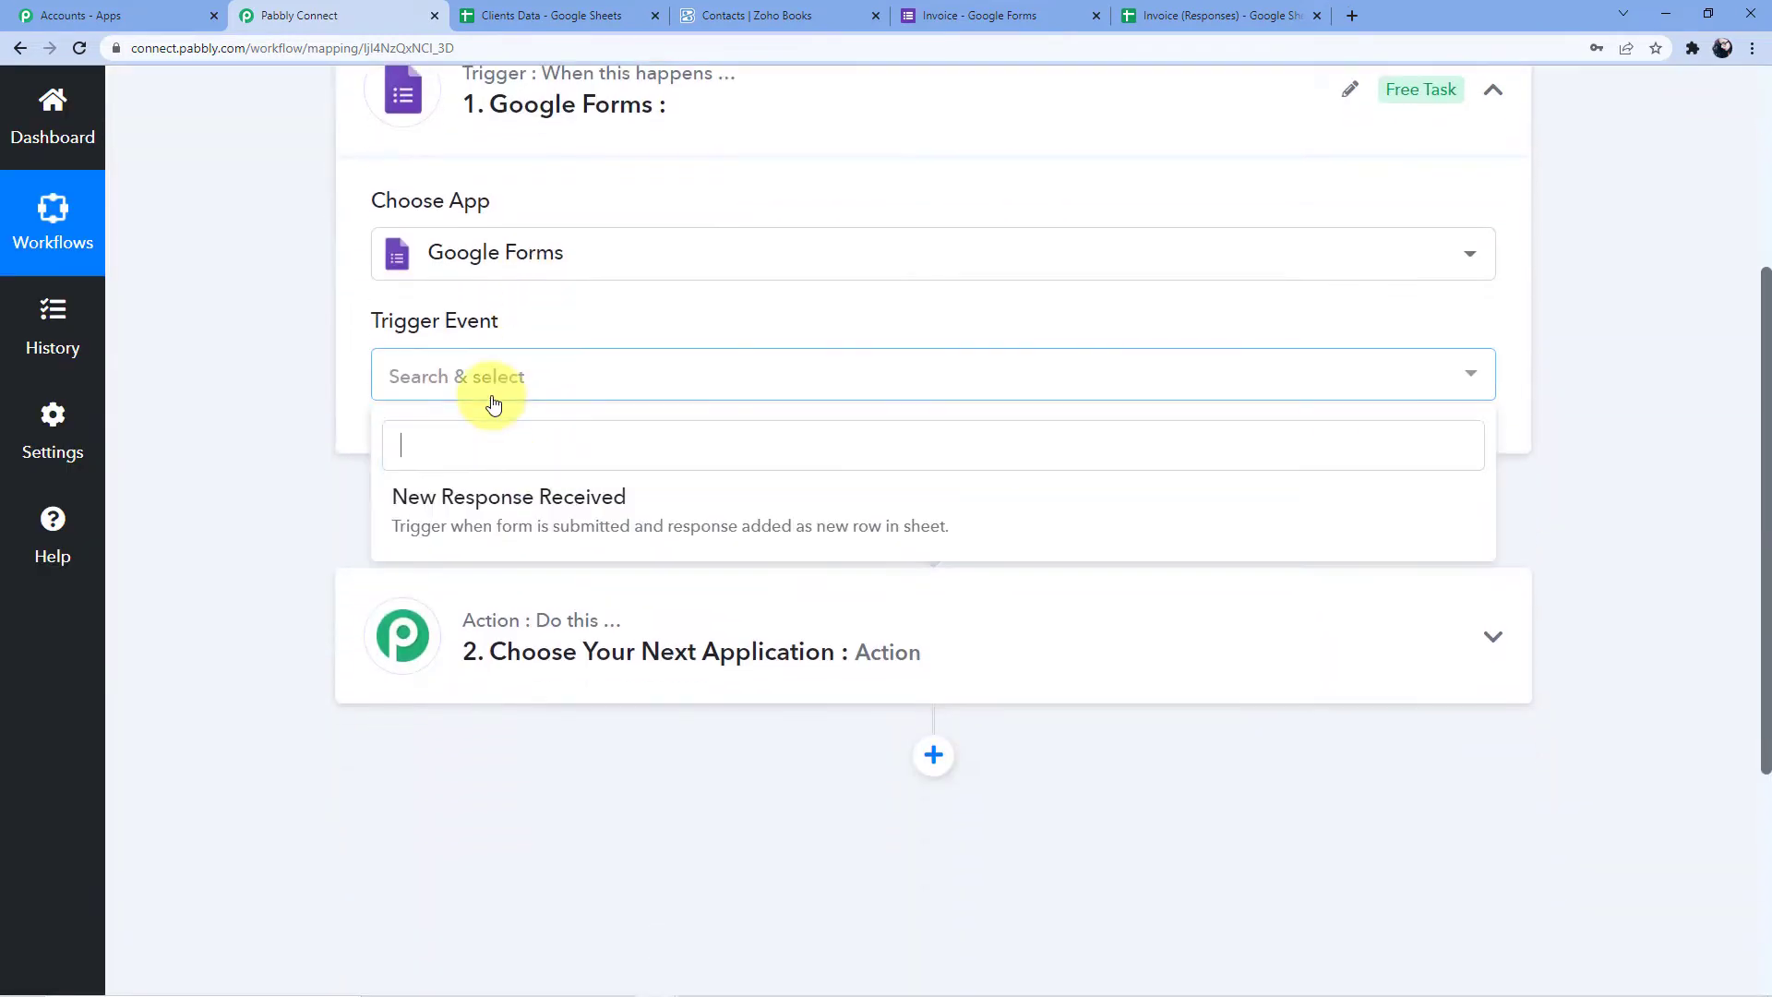
left_click(514, 507)
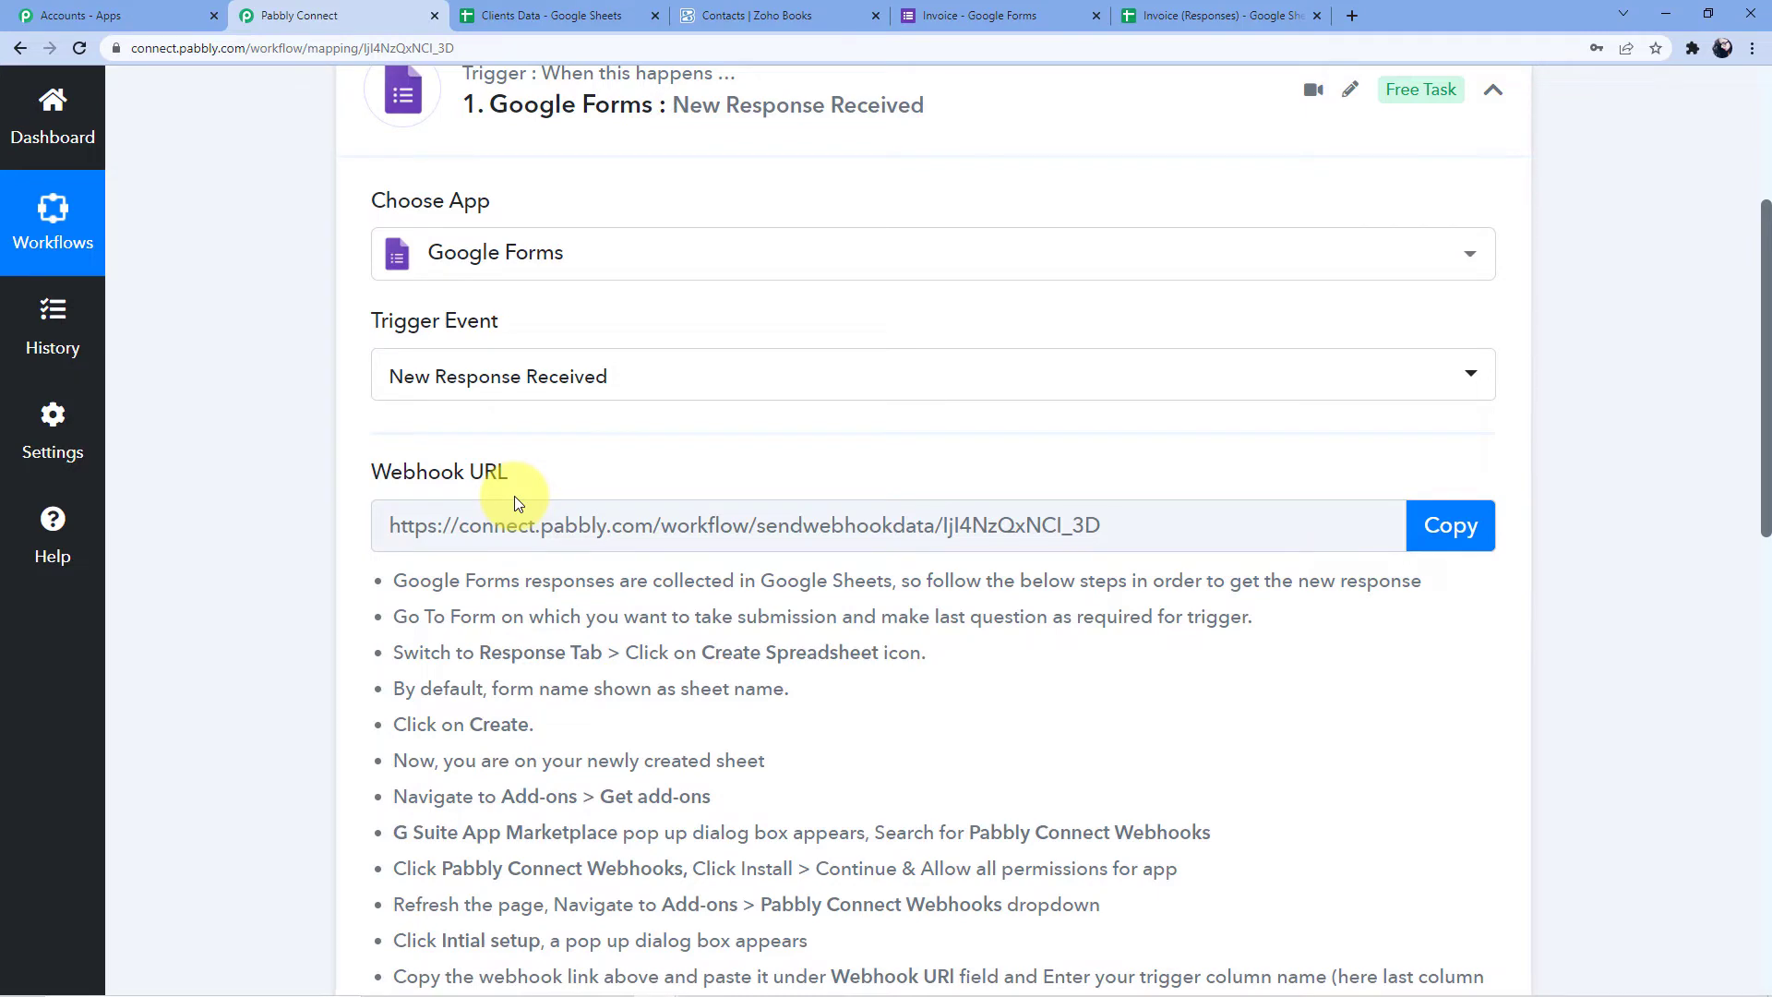
Copy the trigger's webhook URL and review the setup instructions
scroll(747, 376, "down", 2)
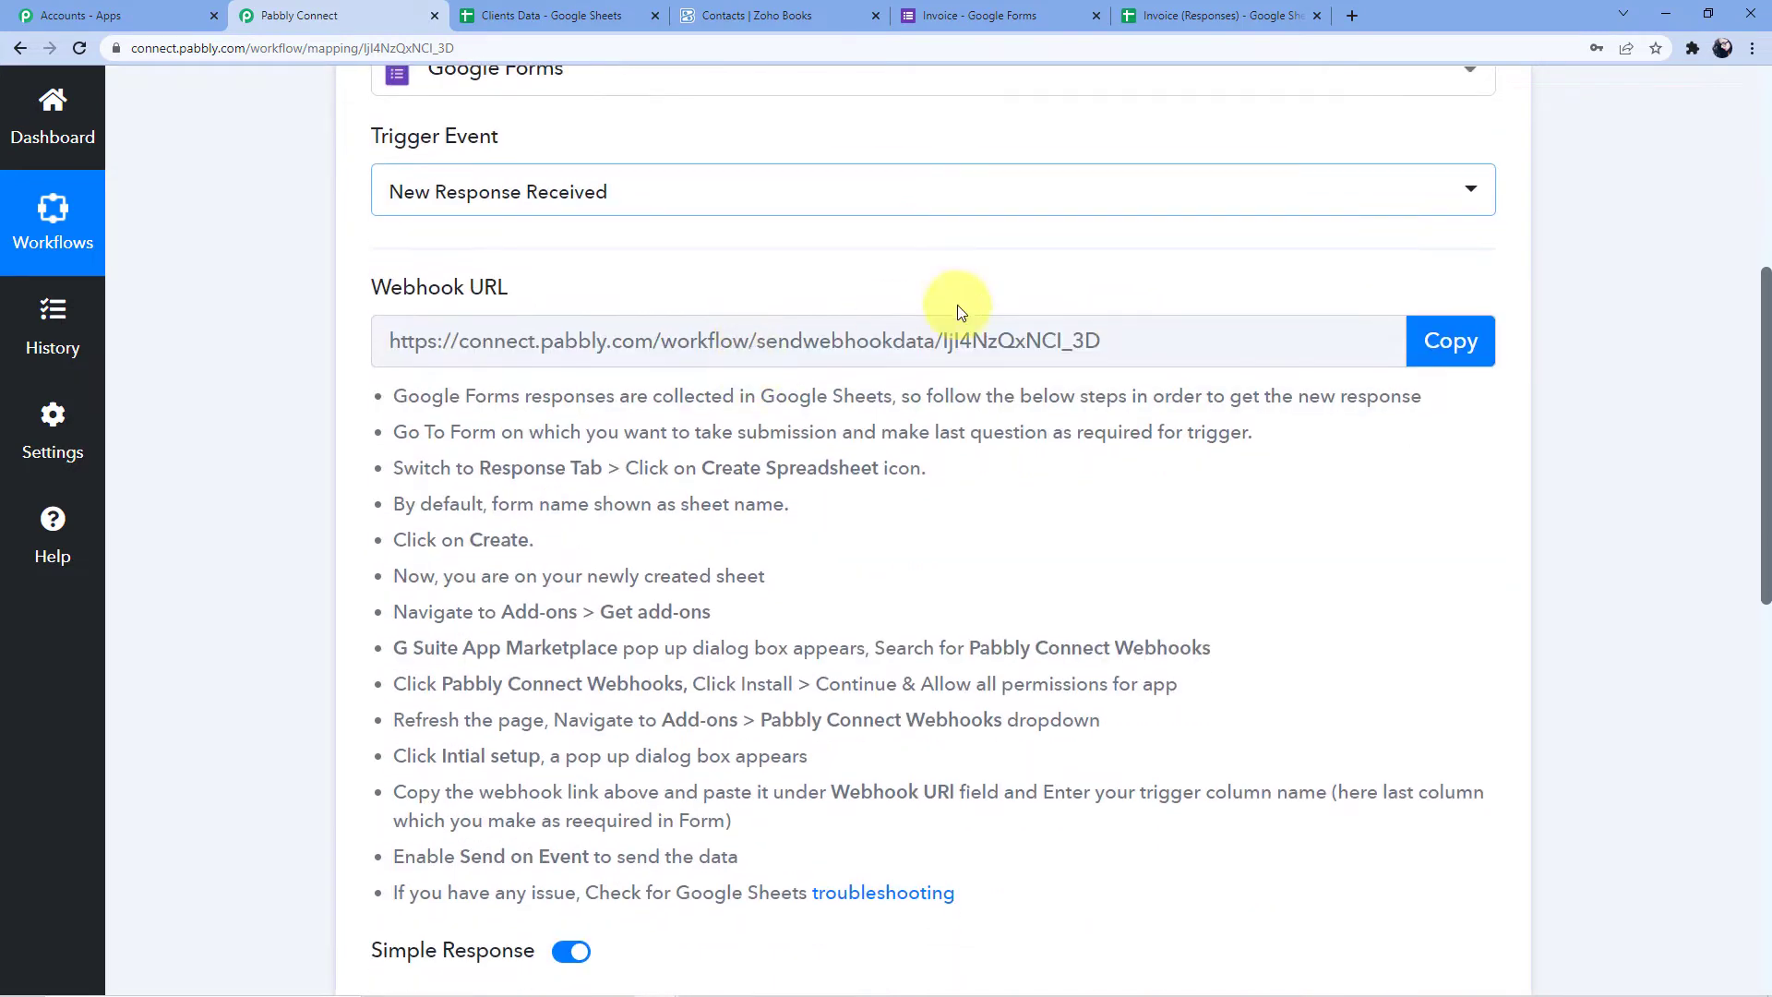
left_click(1487, 341)
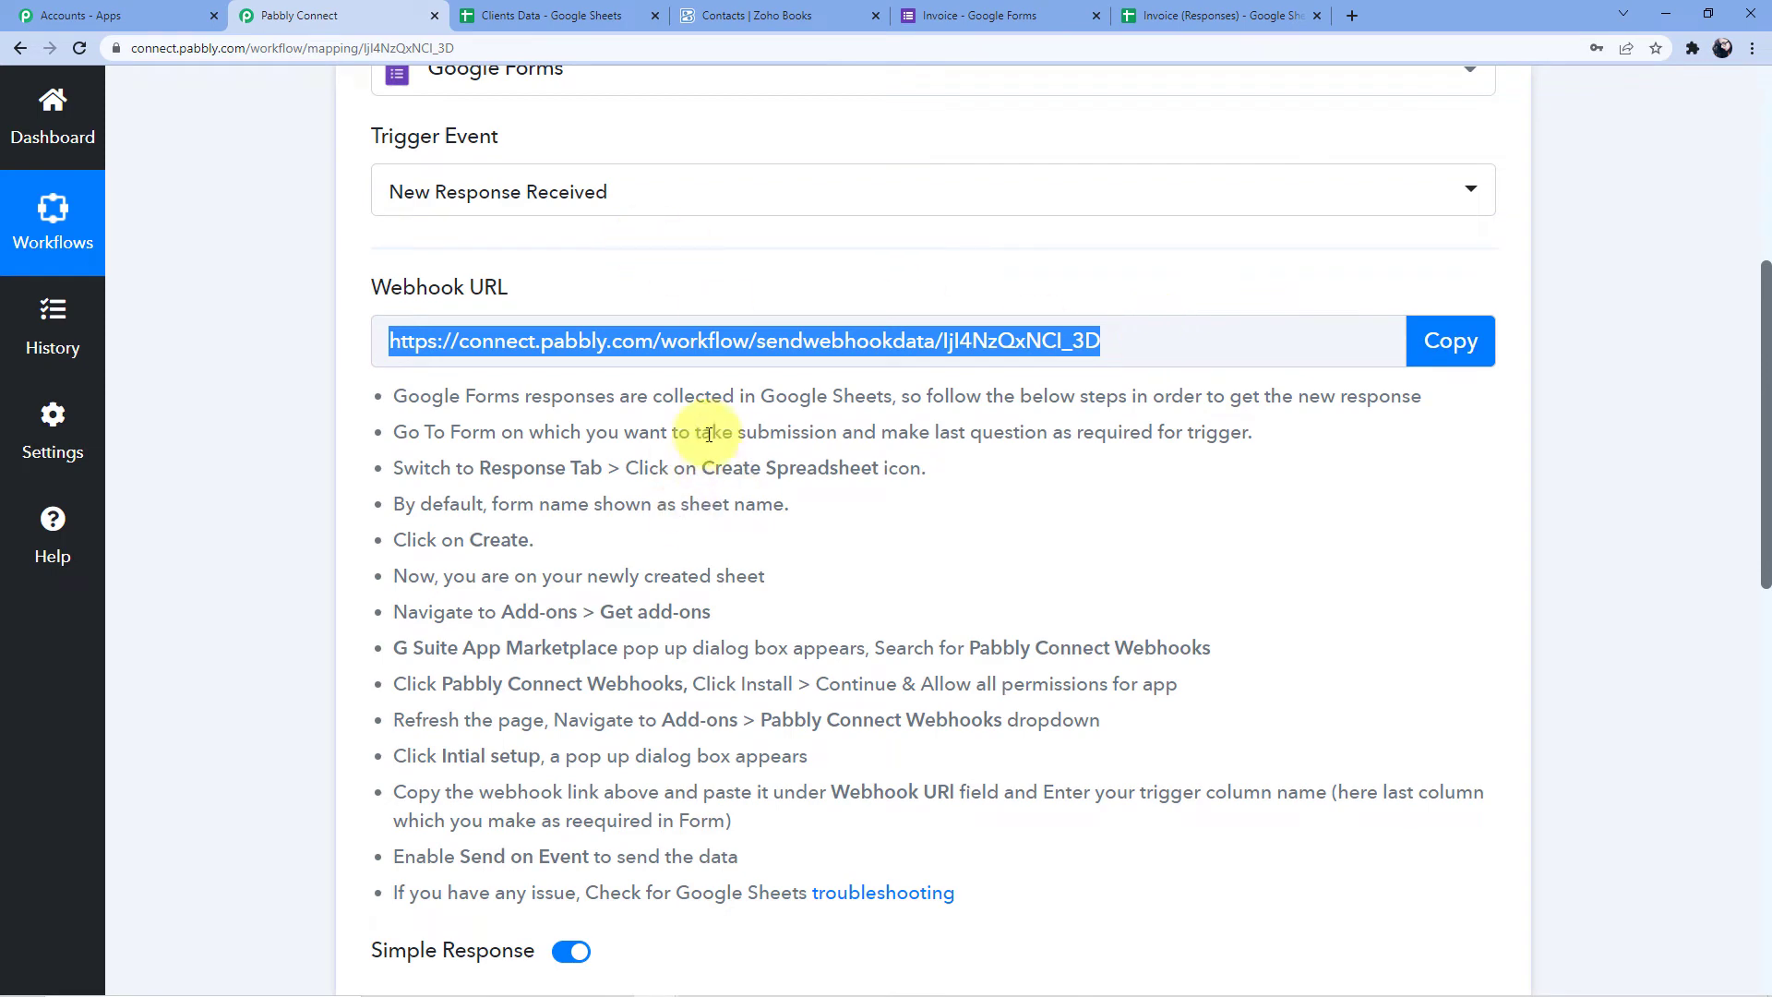
left_click(391, 397)
left_click_drag(391, 397, 640, 708)
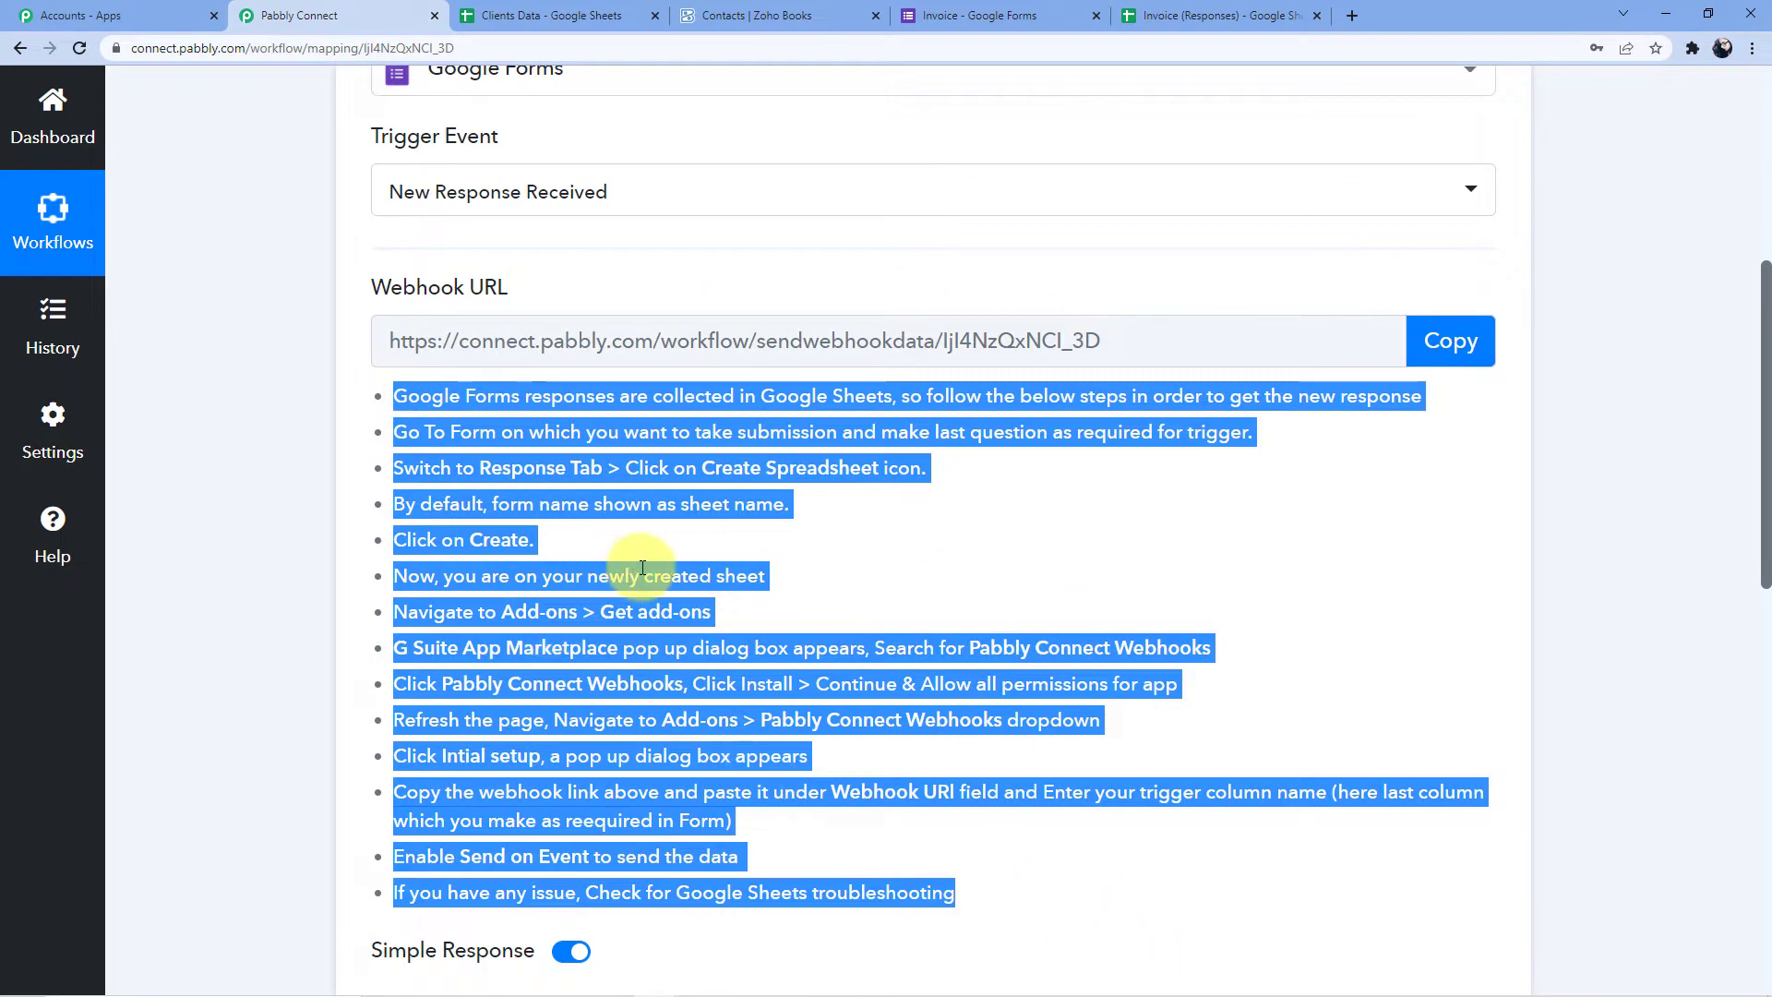
left_click(947, 10)
scroll(572, 564, "down", 14)
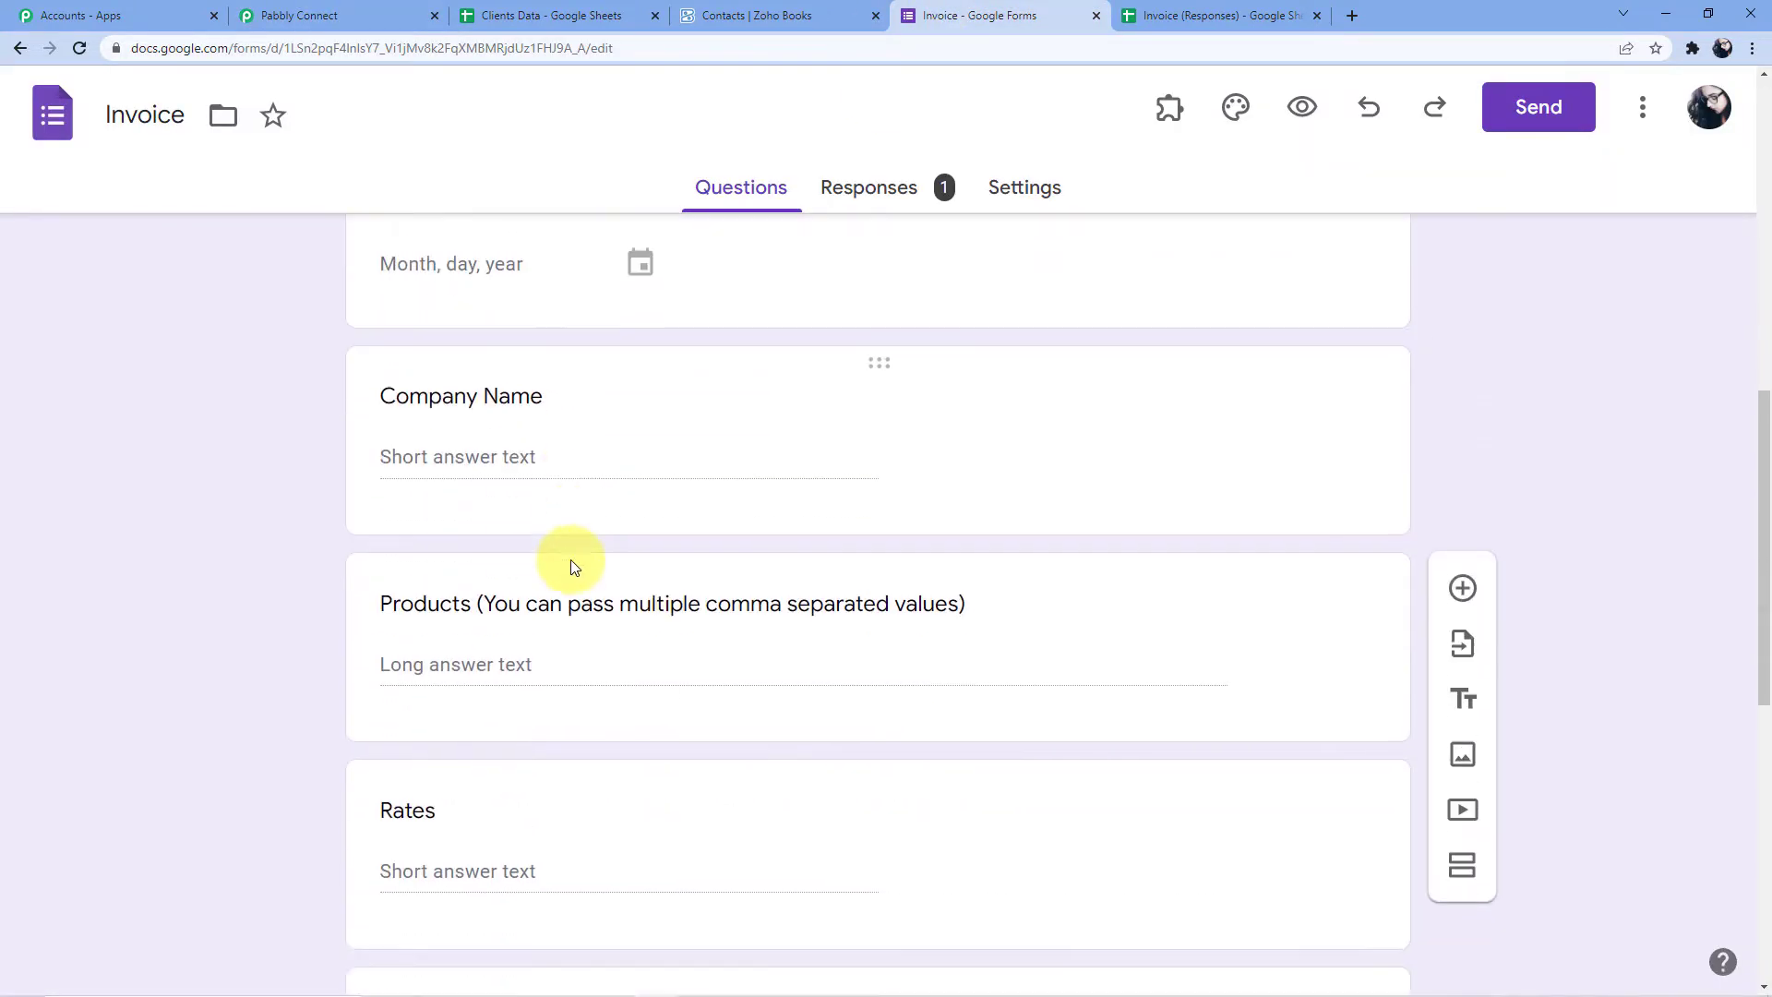
Check the Invoice form's responses, open its linked spreadsheet and close the older duplicate
scroll(572, 564, "up", 6)
scroll(571, 557, "up", 6)
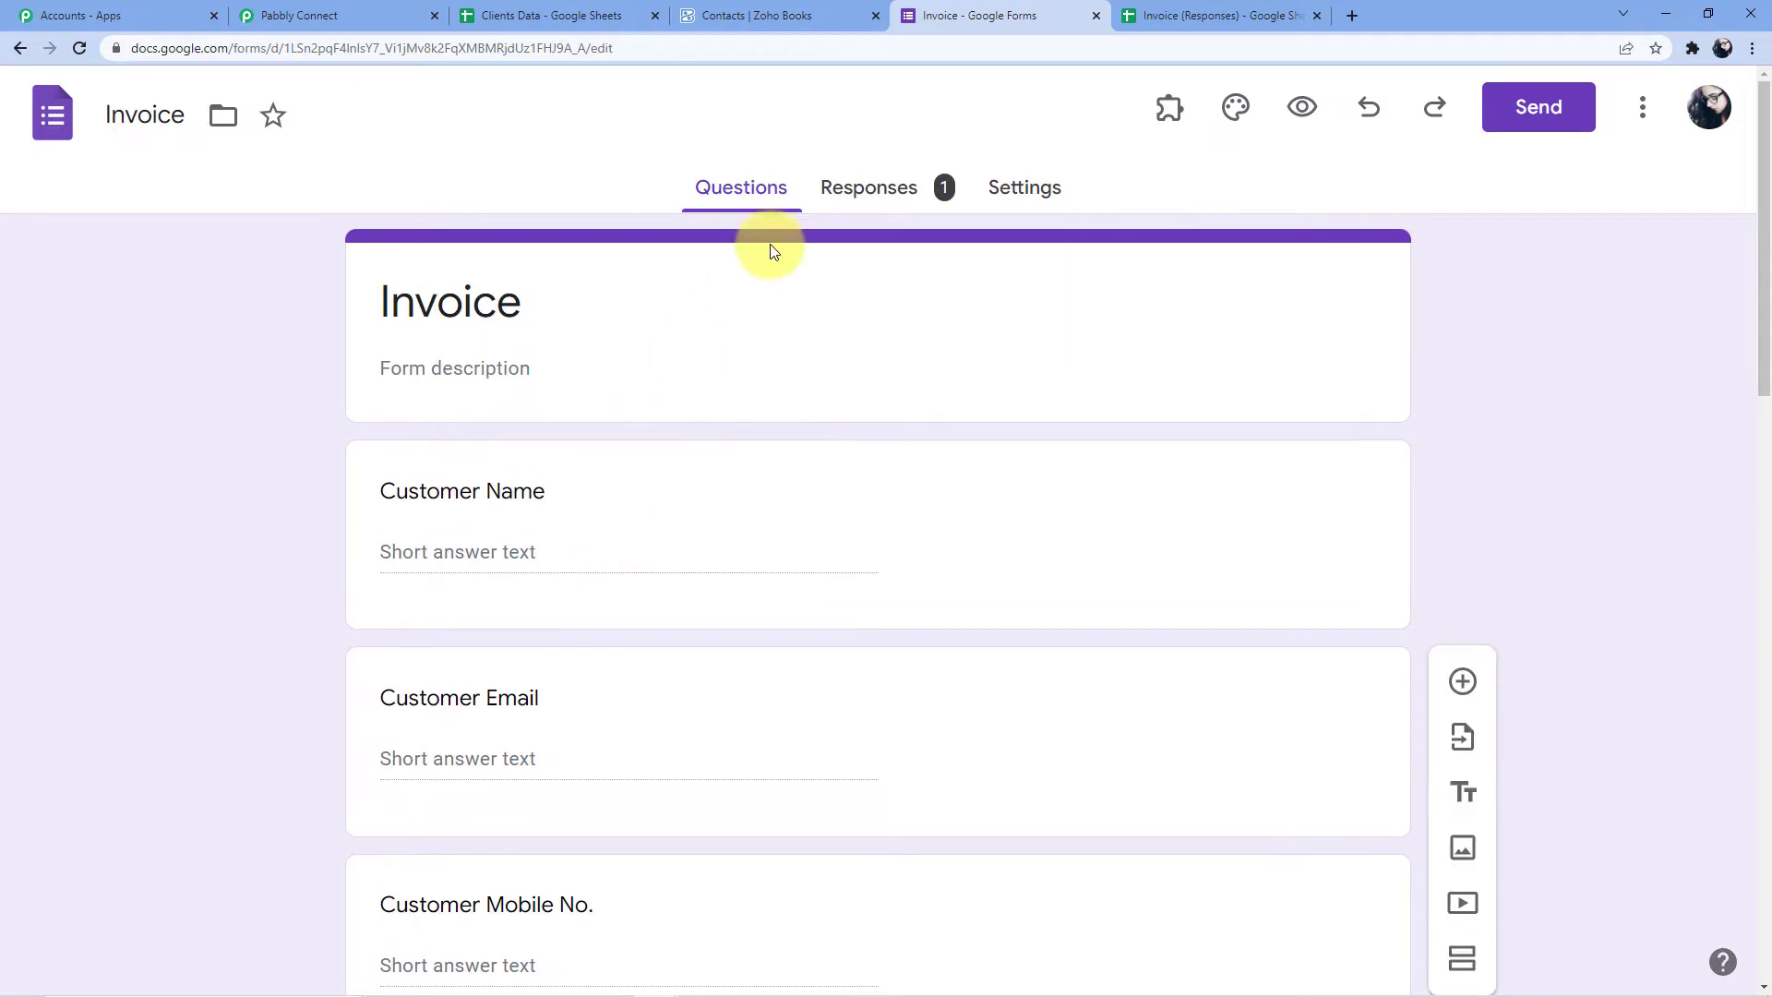
left_click(906, 191)
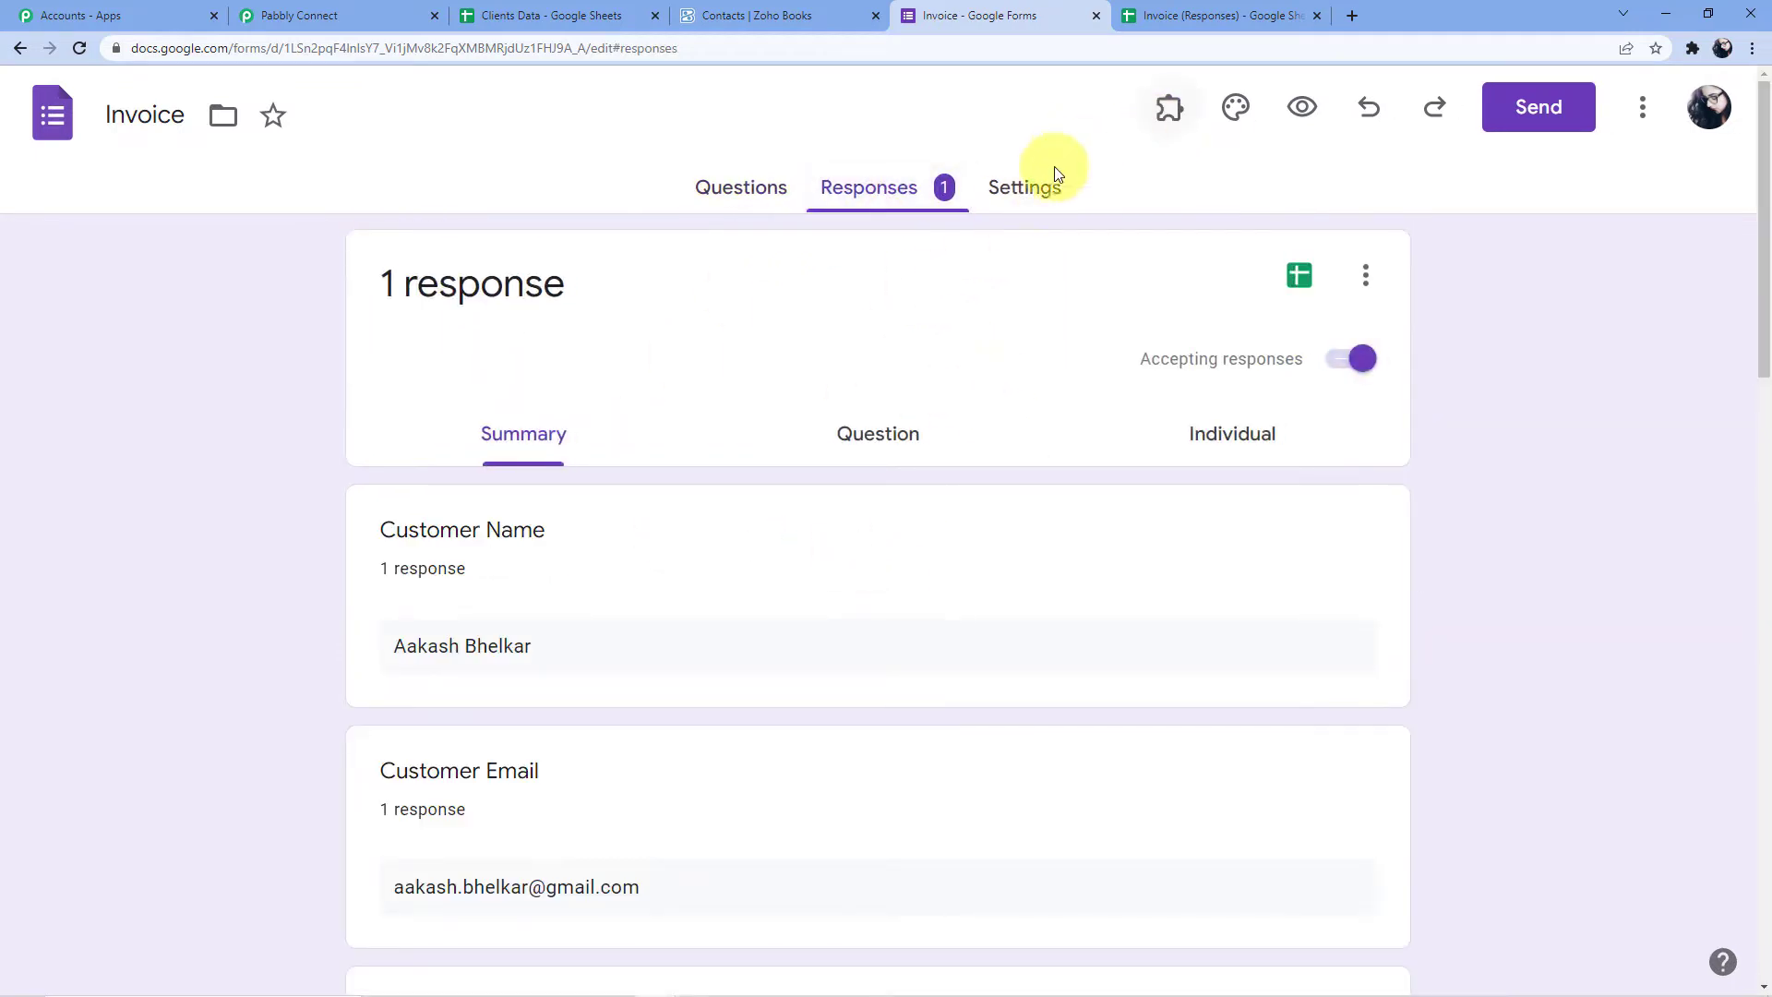
left_click(762, 189)
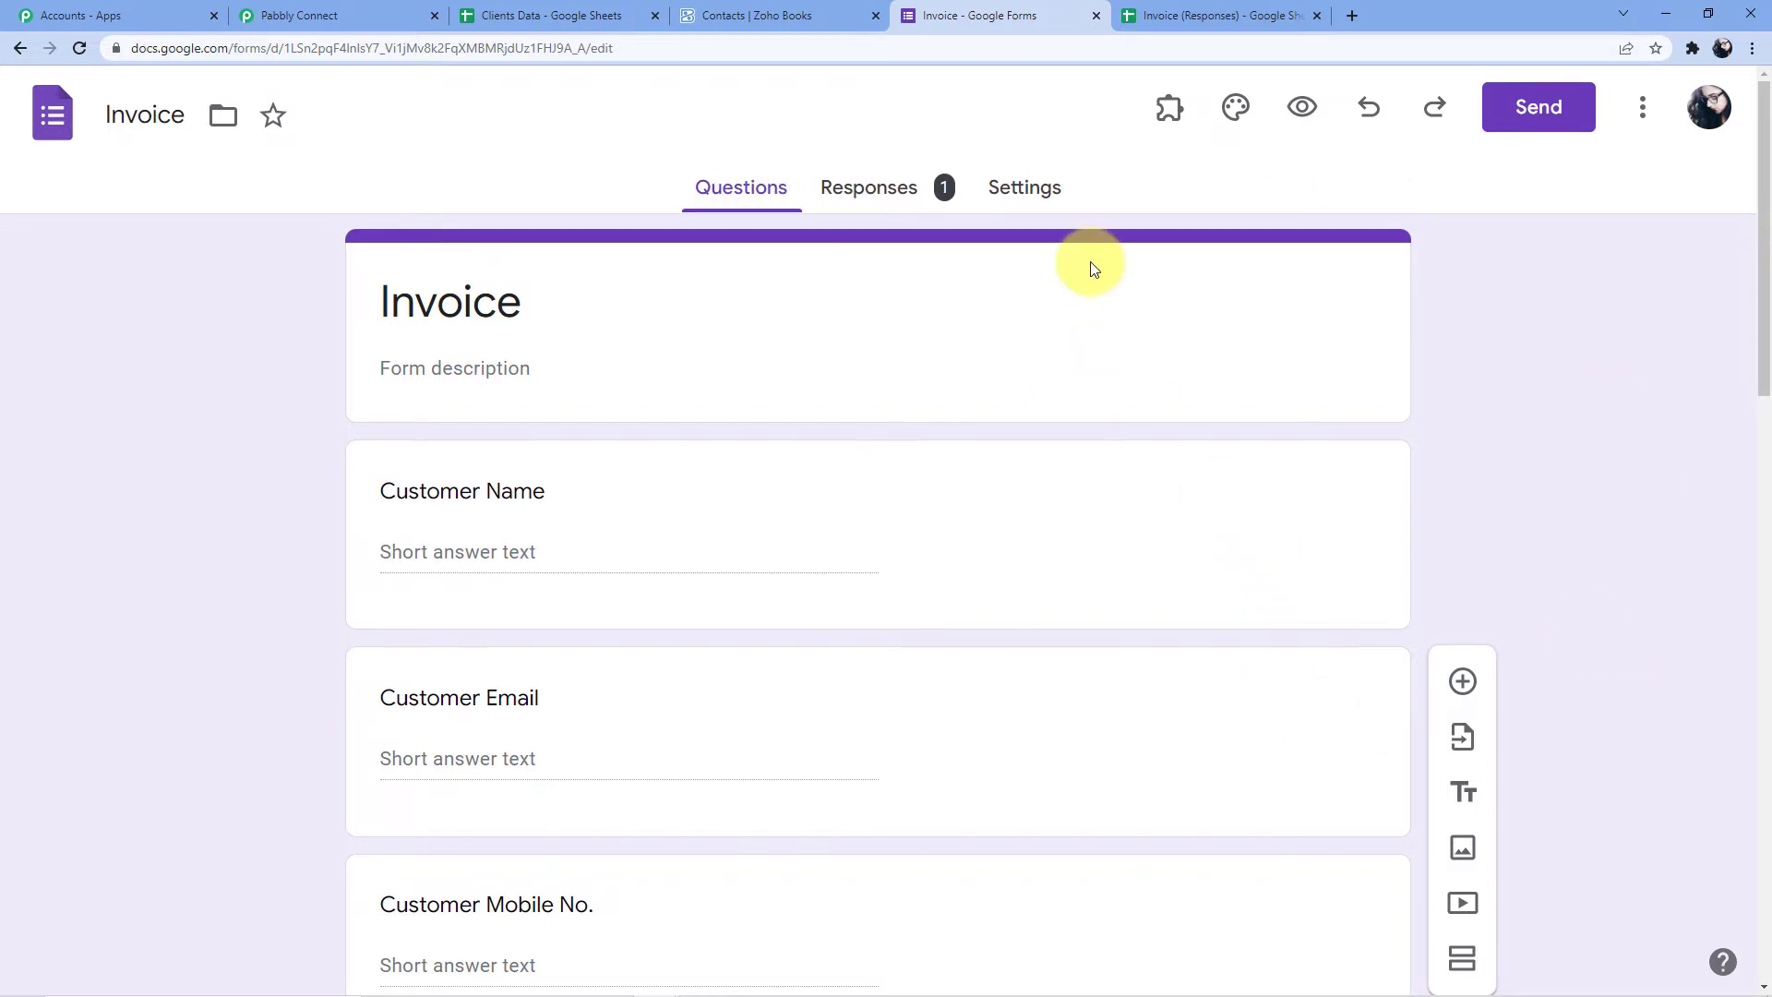
left_click(918, 205)
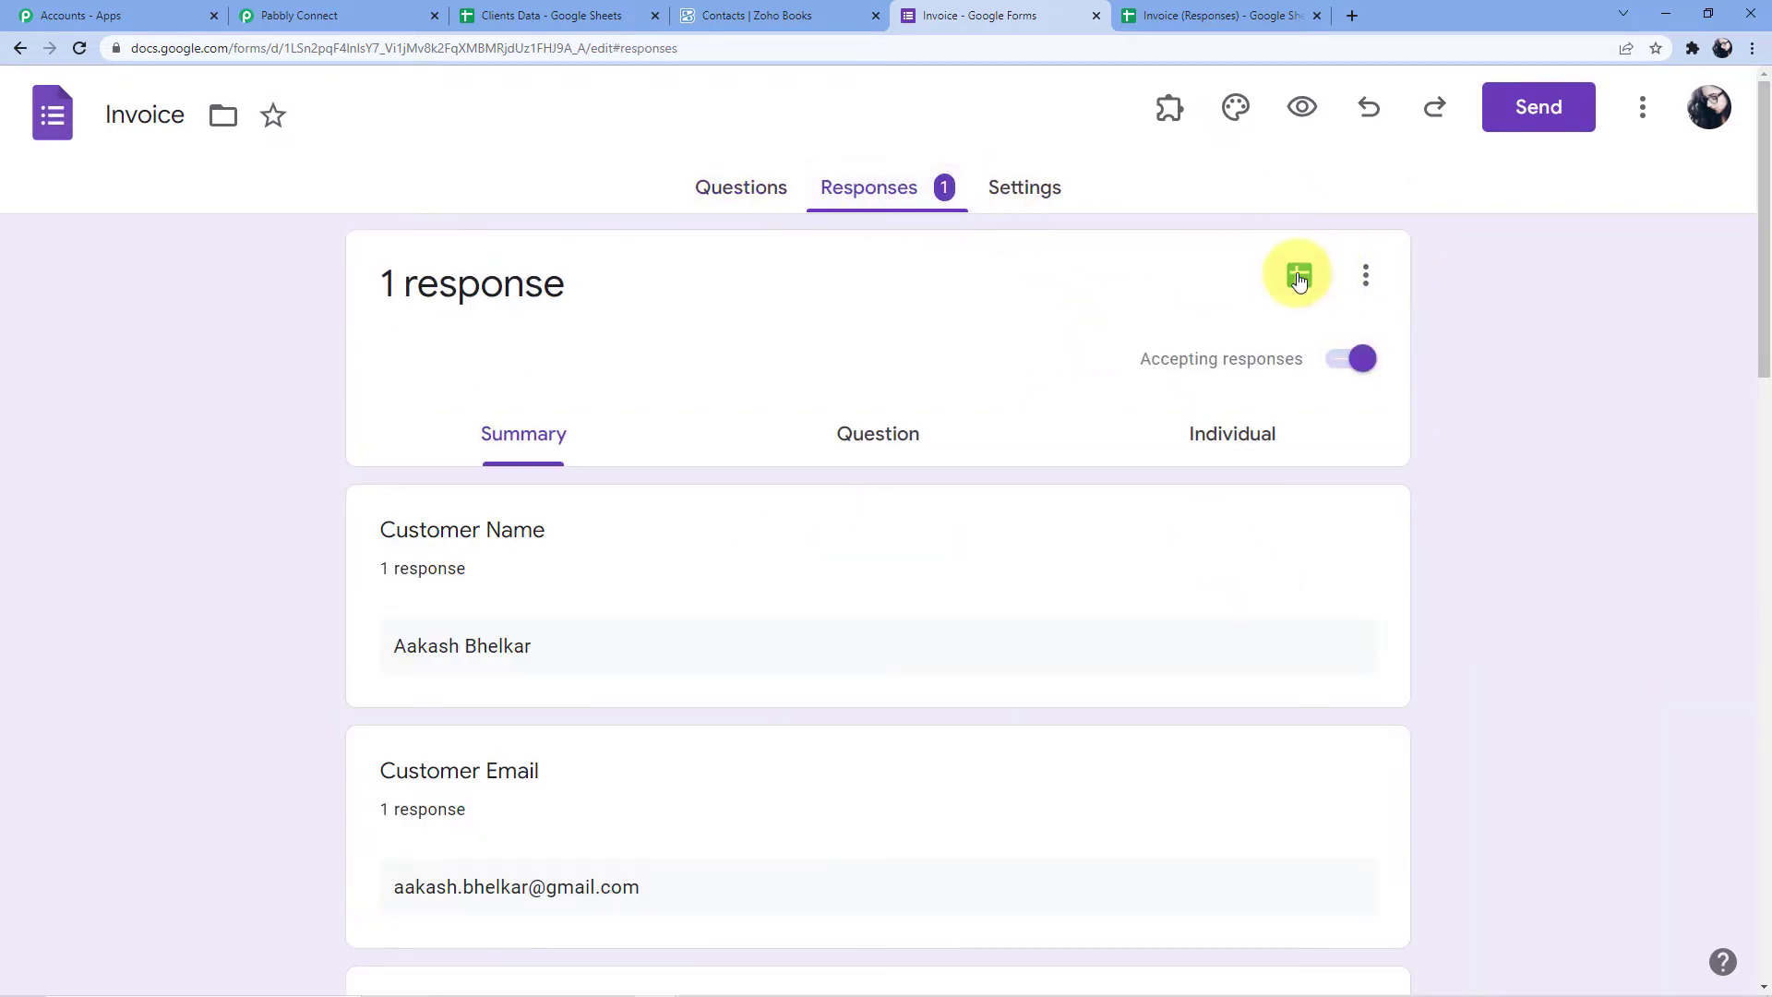
left_click(1298, 277)
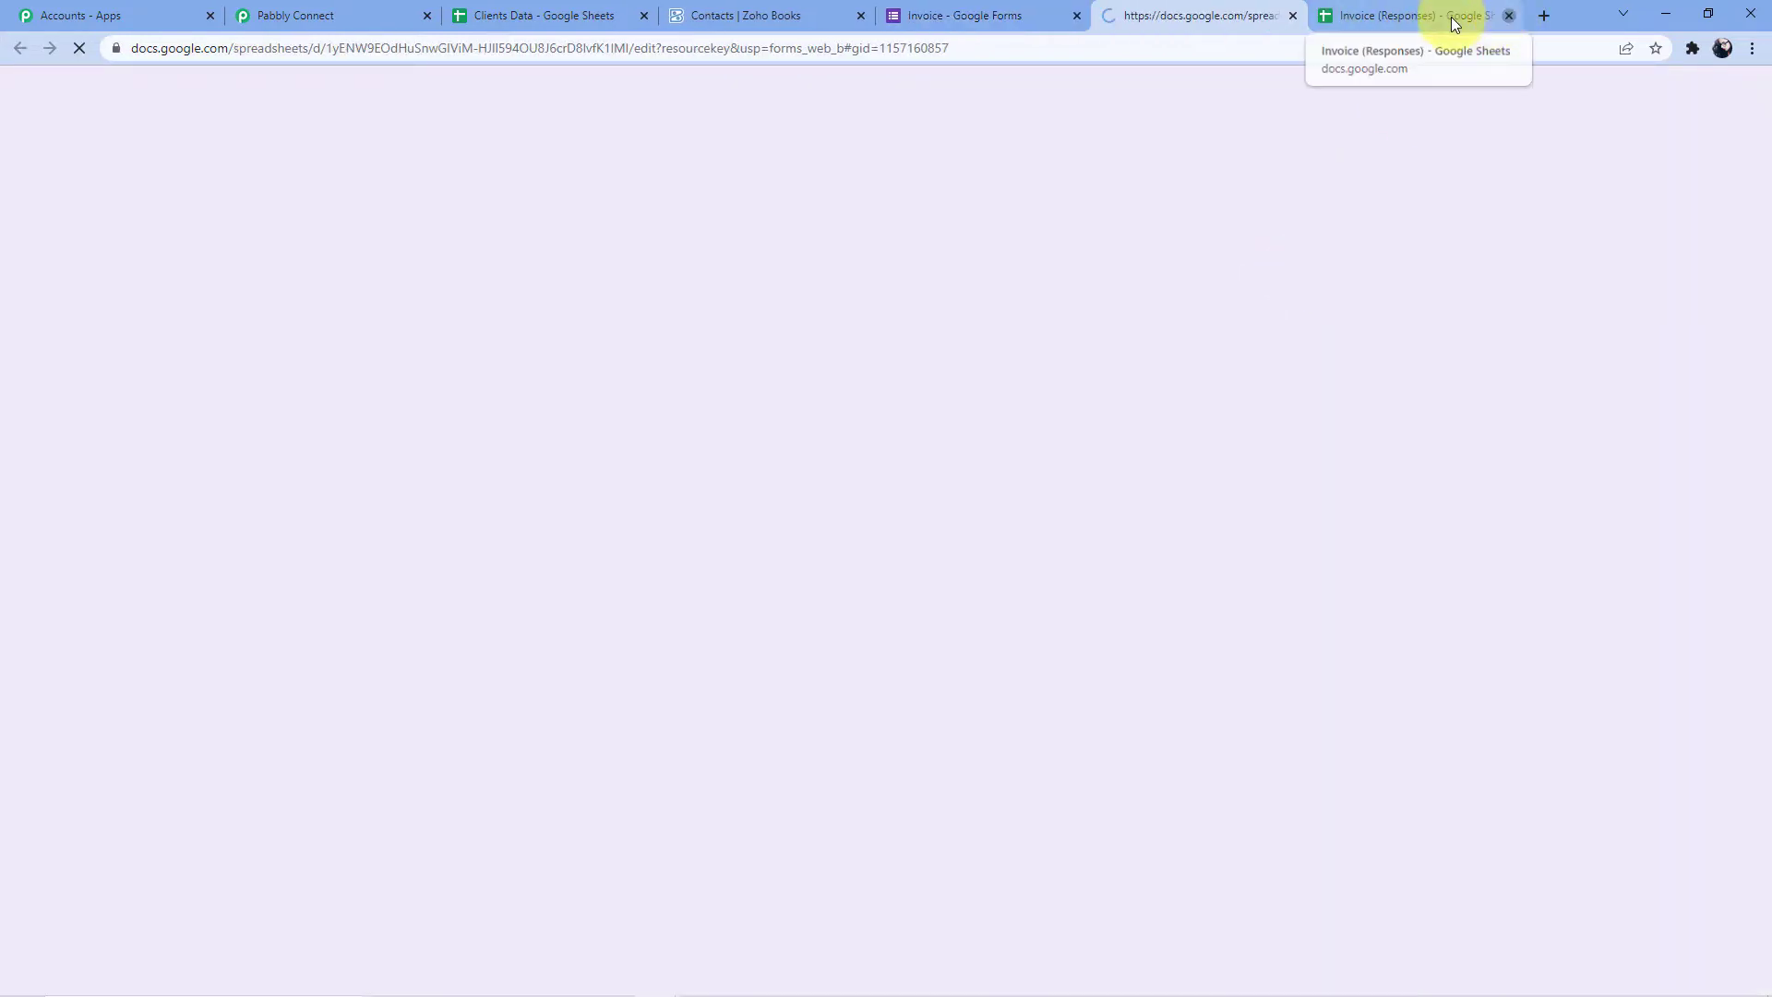
left_click(1504, 16)
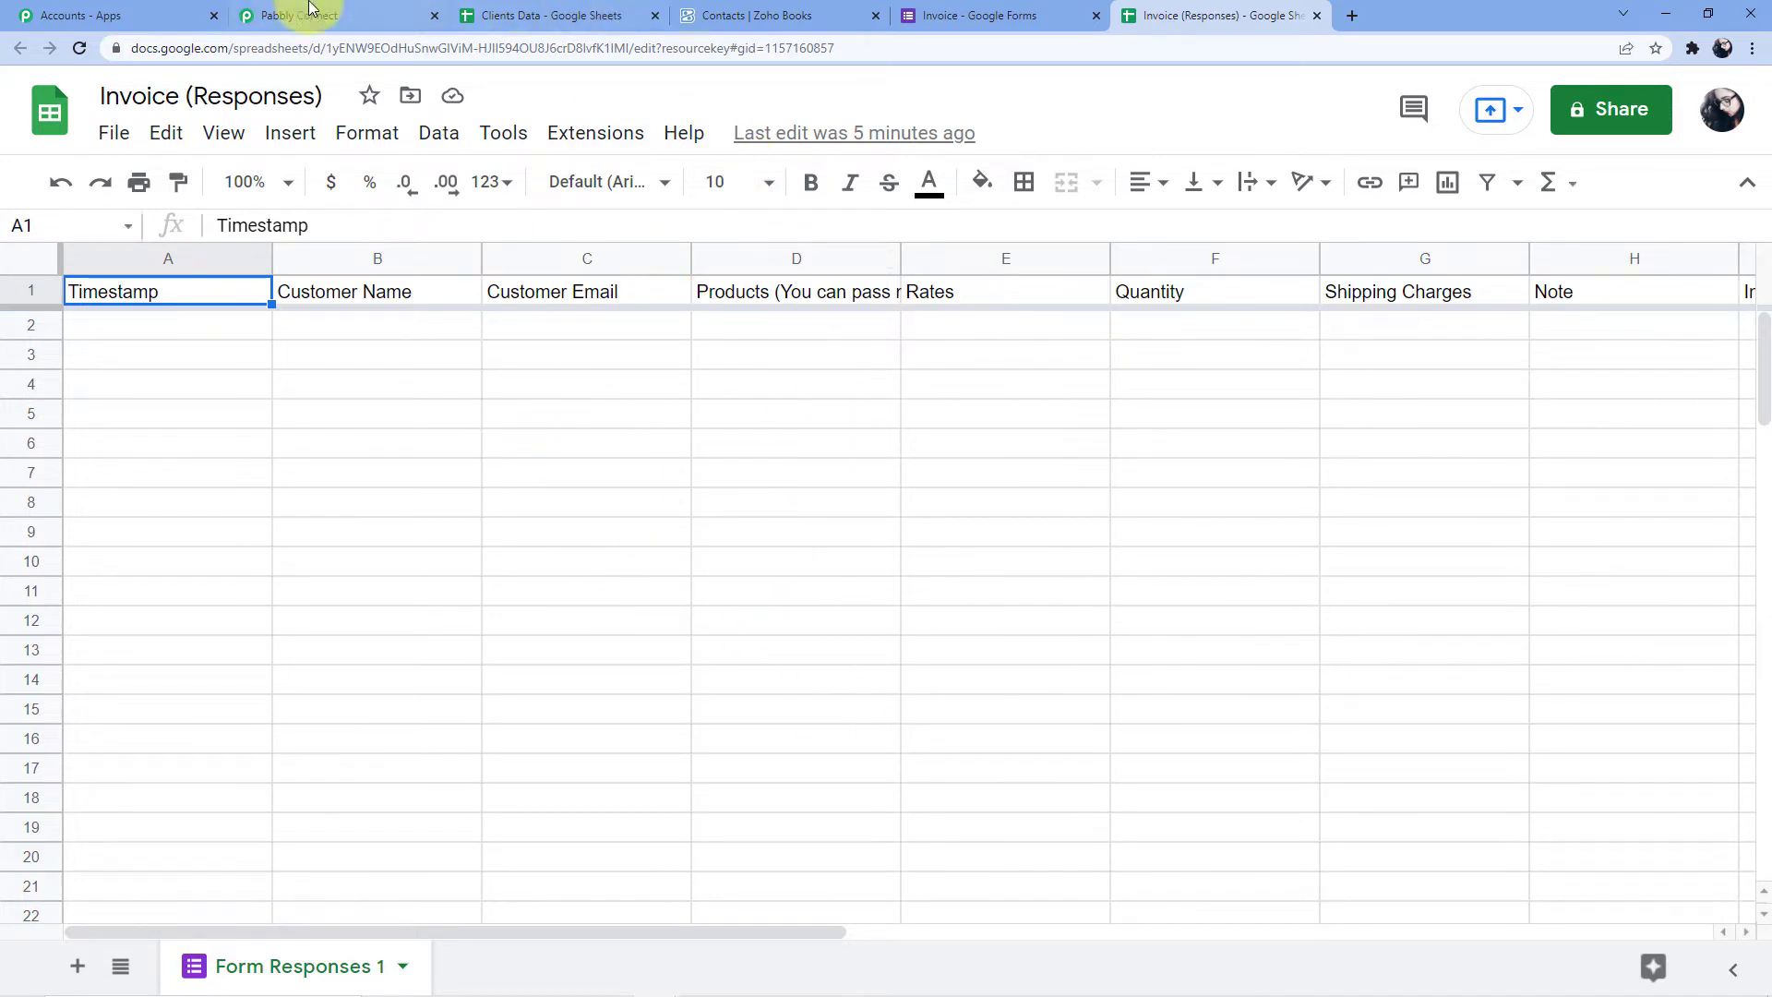
Return to the Invoice form's questions and open its fillable preview
left_click(942, 15)
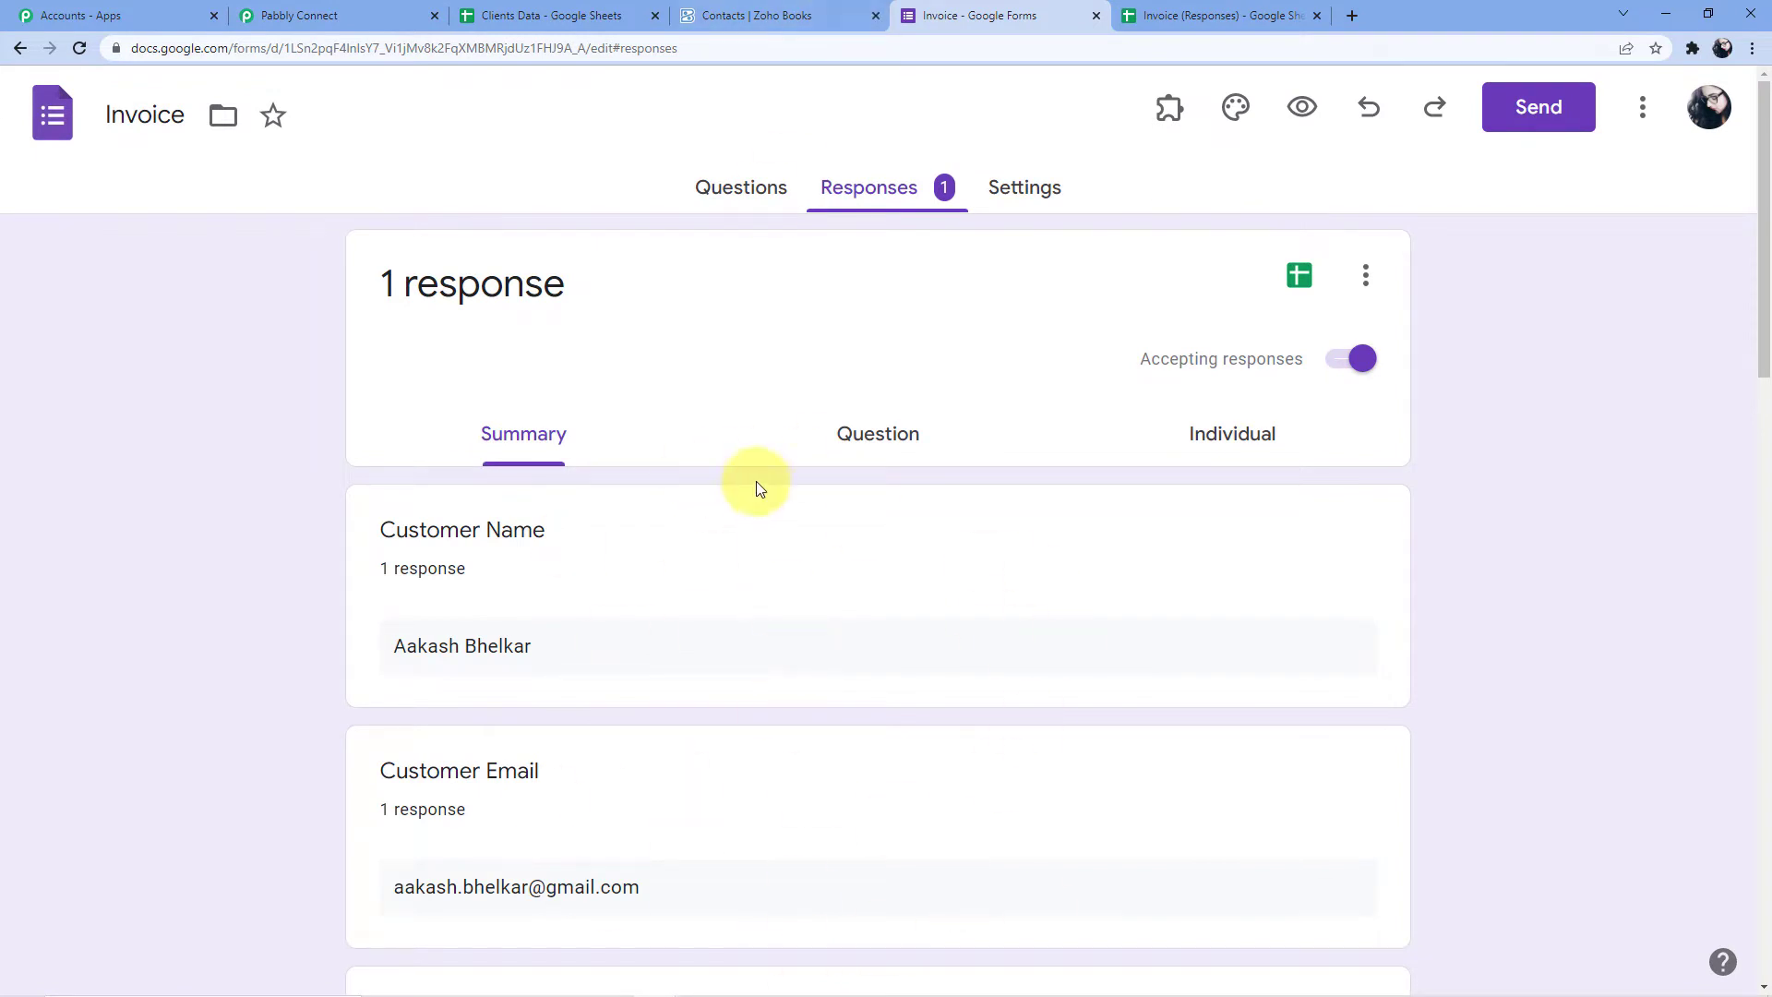
left_click(1199, 14)
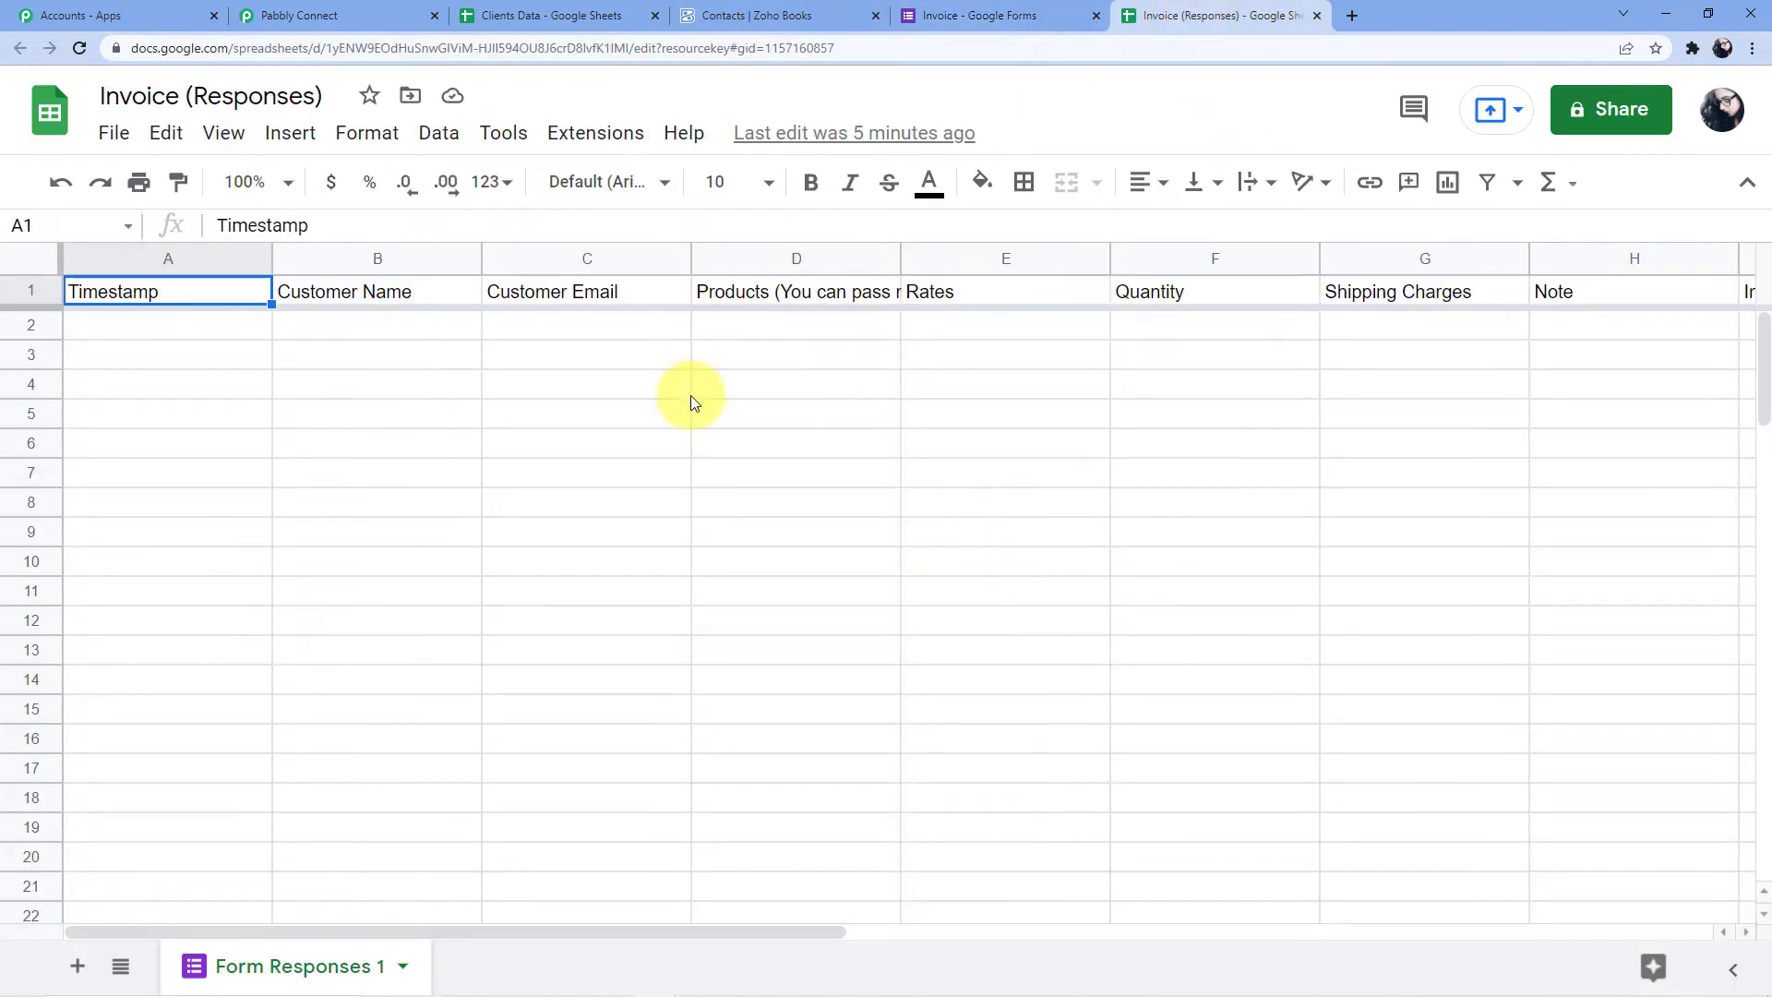
left_click(323, 16)
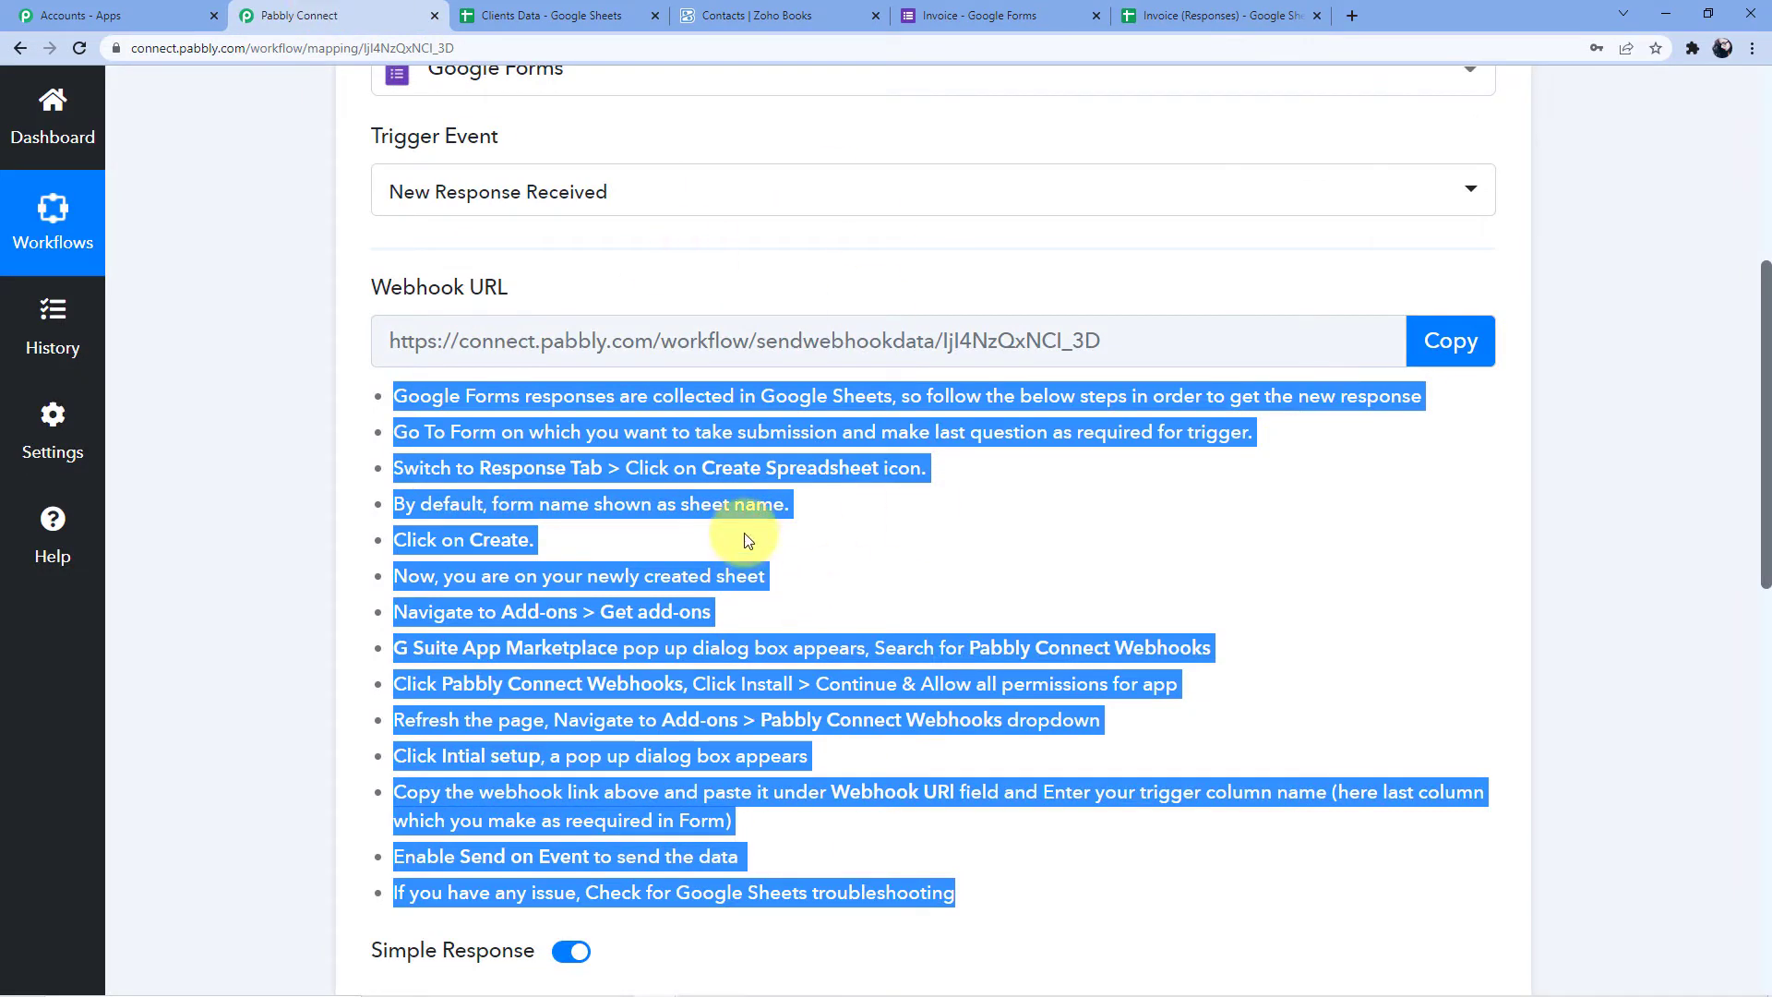
scroll(744, 533, "up", 1)
left_click(1016, 10)
scroll(822, 502, "down", 4)
scroll(613, 344, "up", 4)
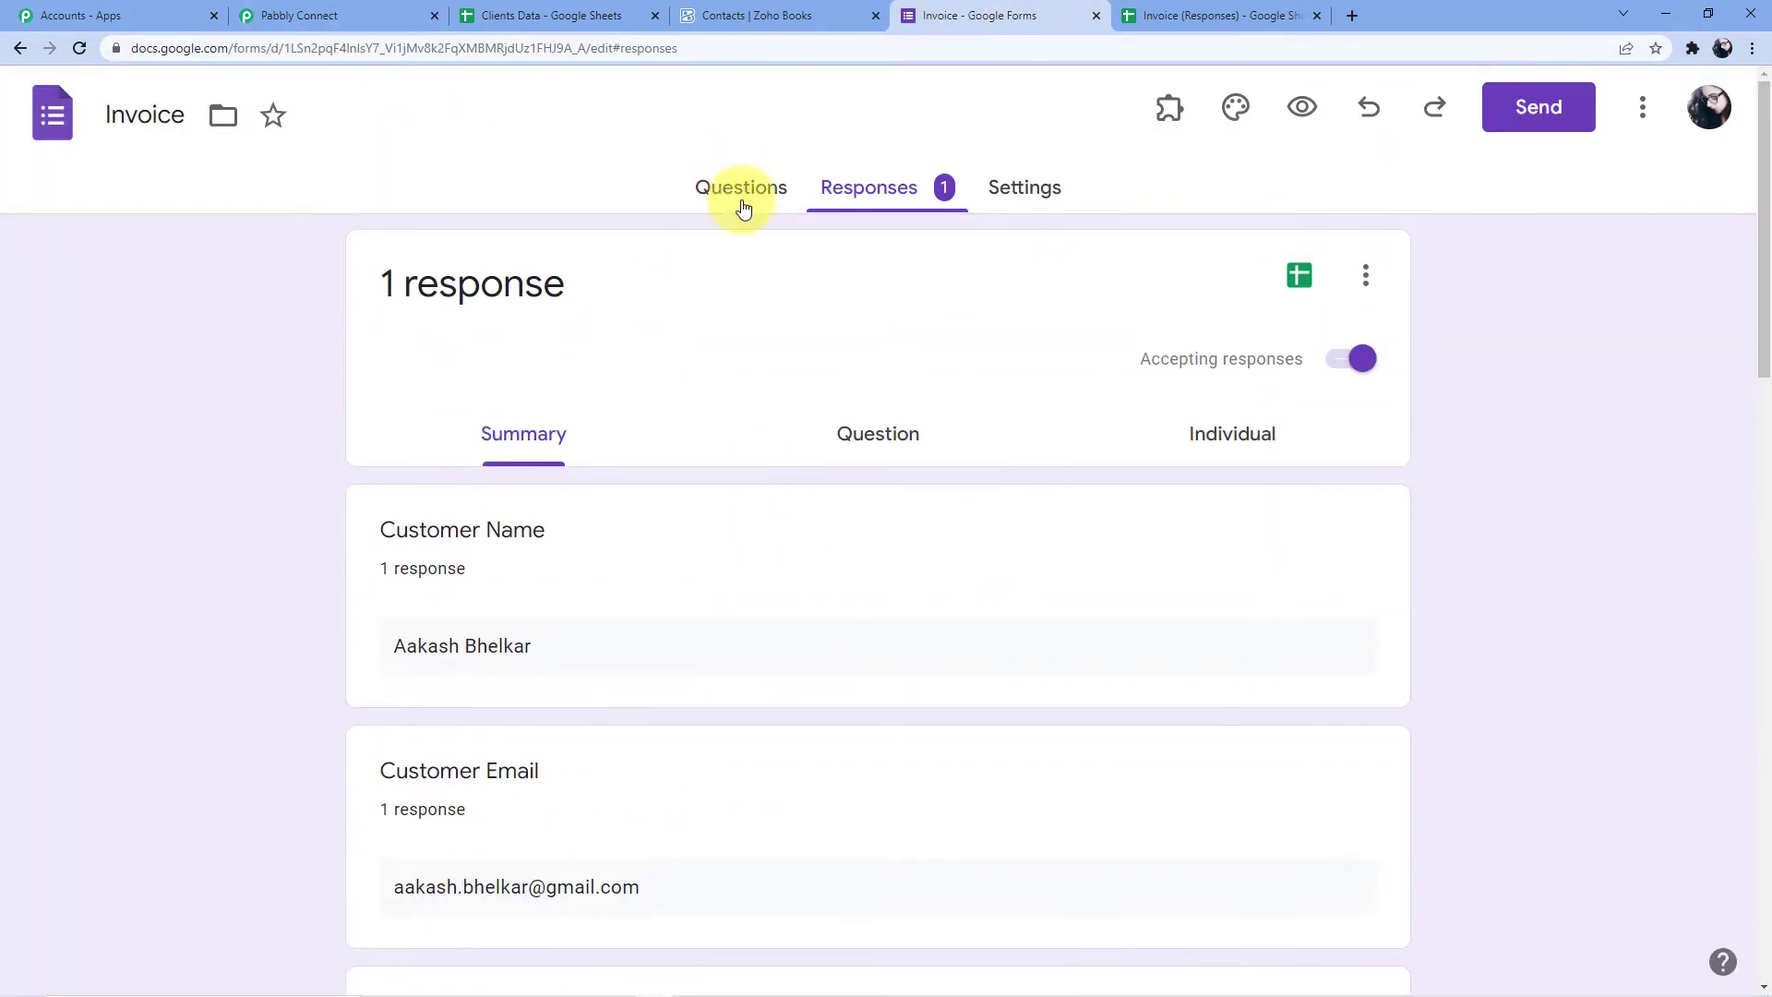
left_click(753, 198)
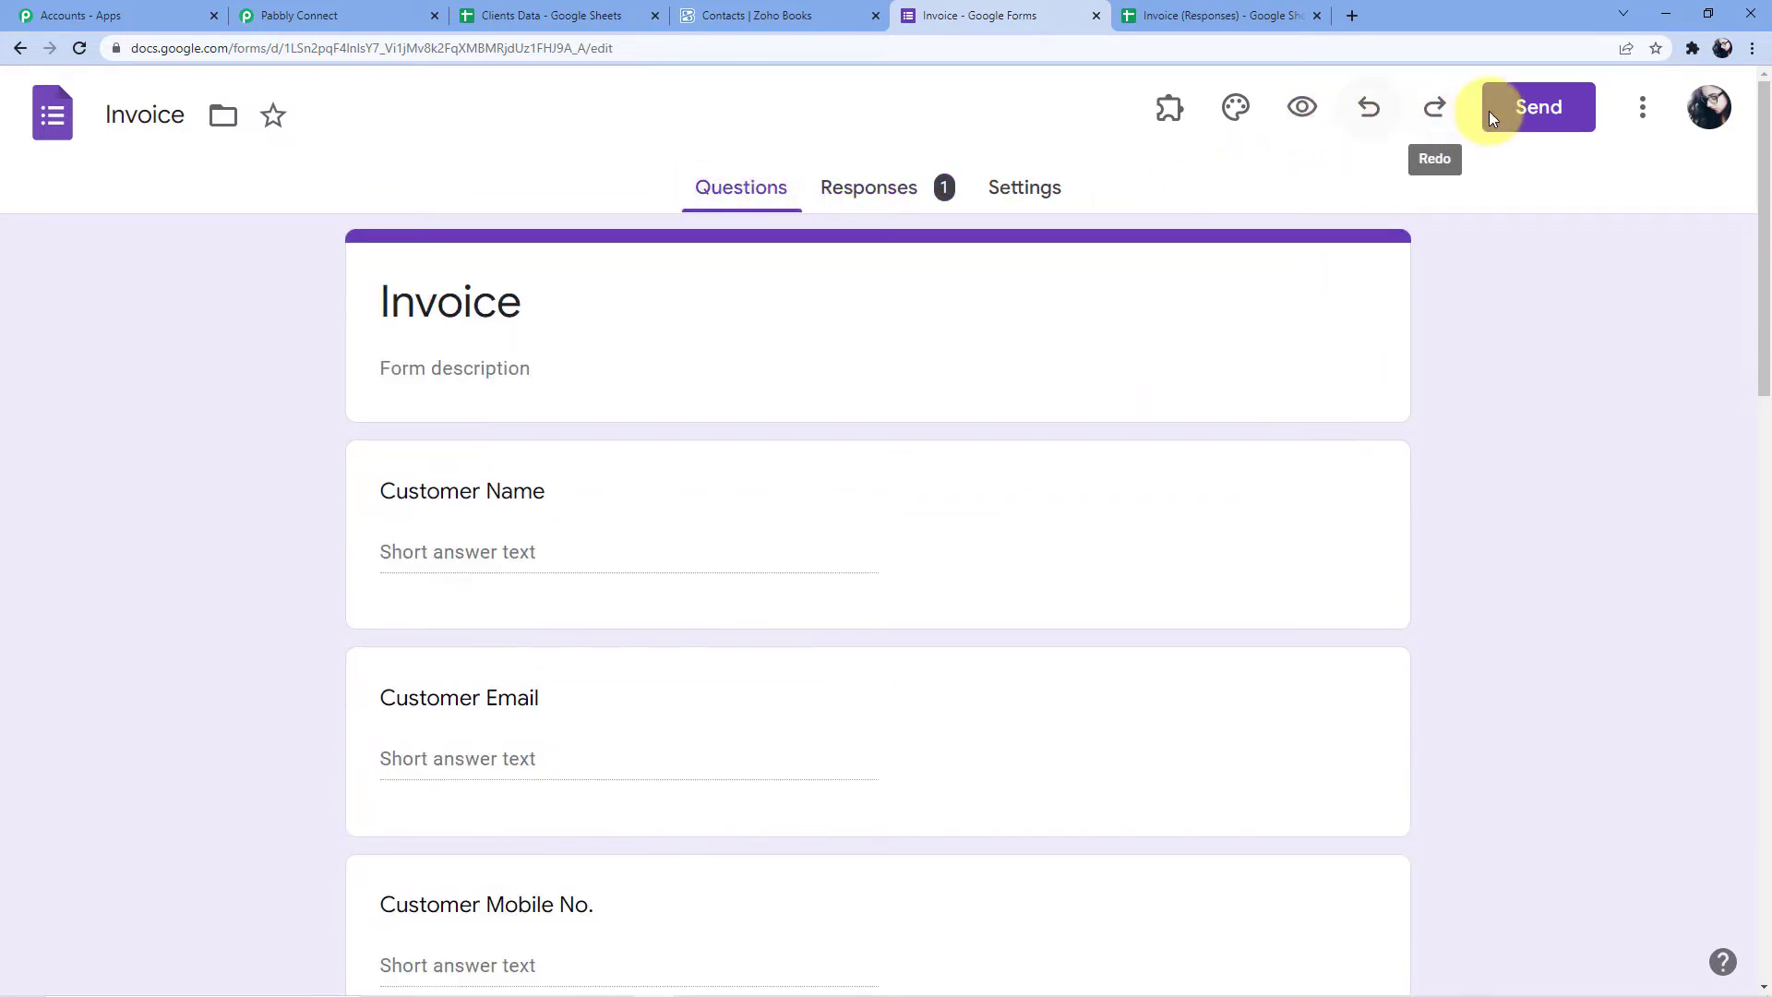
left_click(1305, 110)
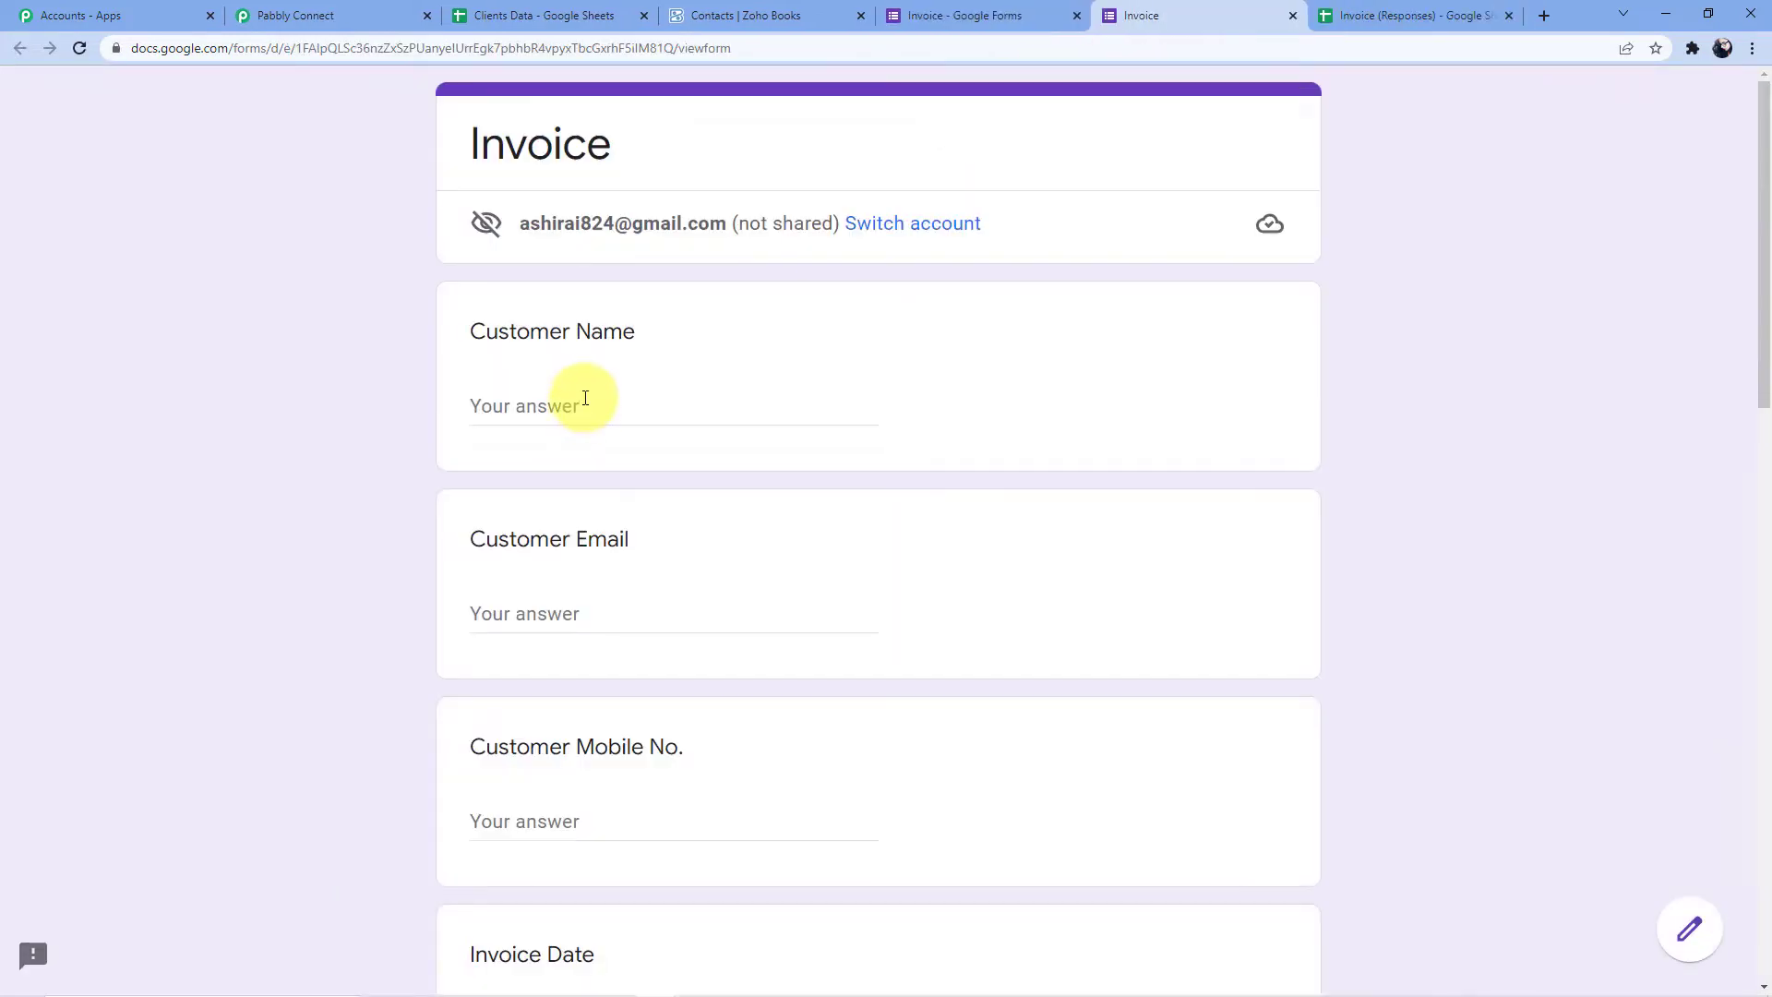
Fill the customer name, email and mobile number from a saved browser autofill entry
left_click(585, 398)
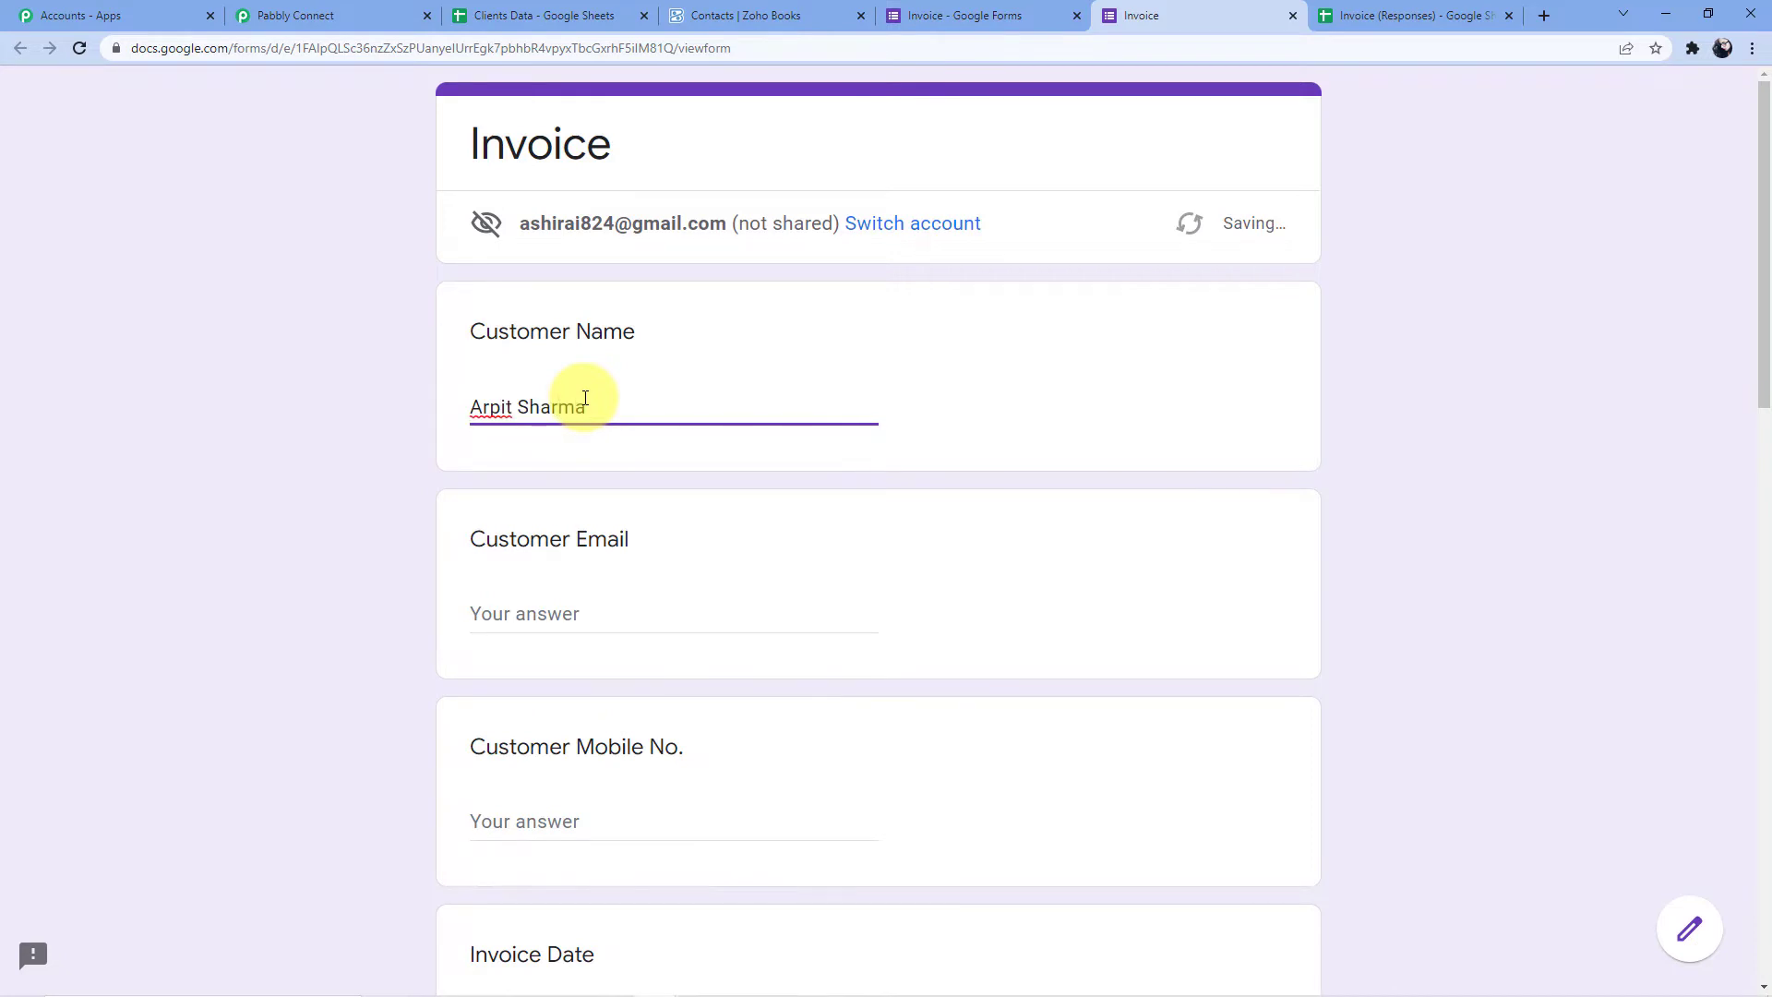
scroll(609, 462, "down", 1)
left_click(562, 518)
type("arpi")
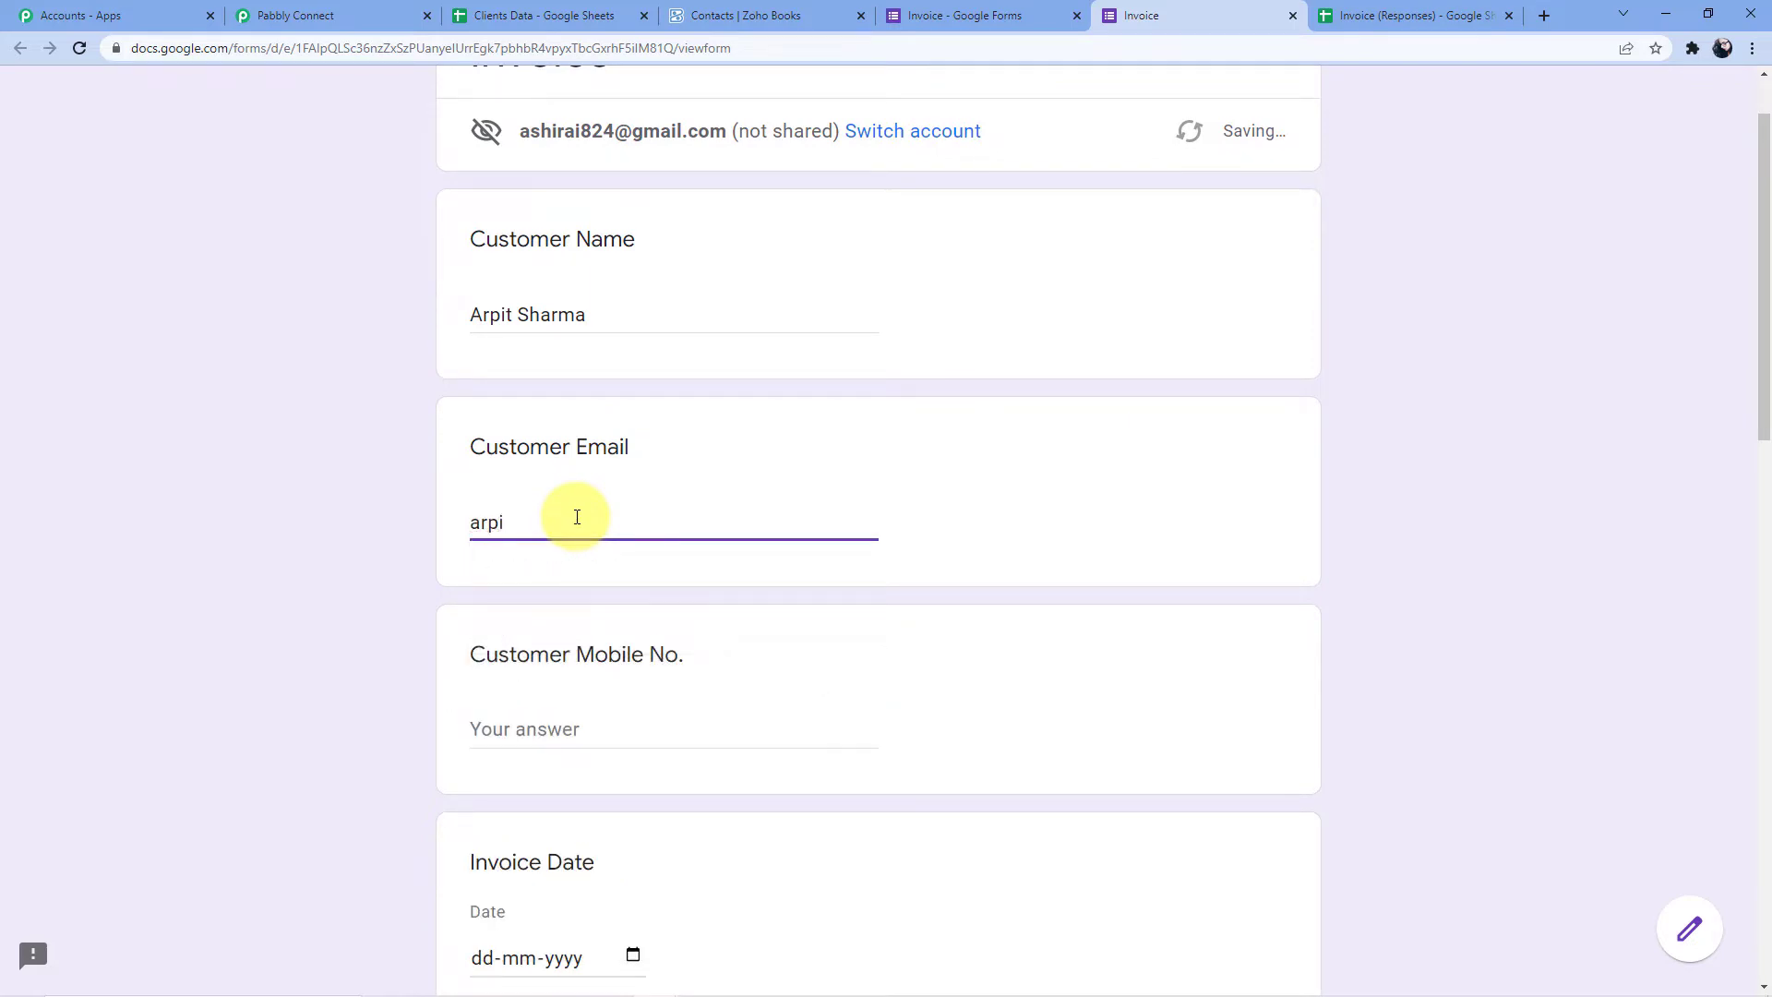
key("BackSpace")
key("BackSpace")
key("BackSpace")
key("BackSpace")
left_click_drag(589, 315, 449, 329)
key("BackSpace")
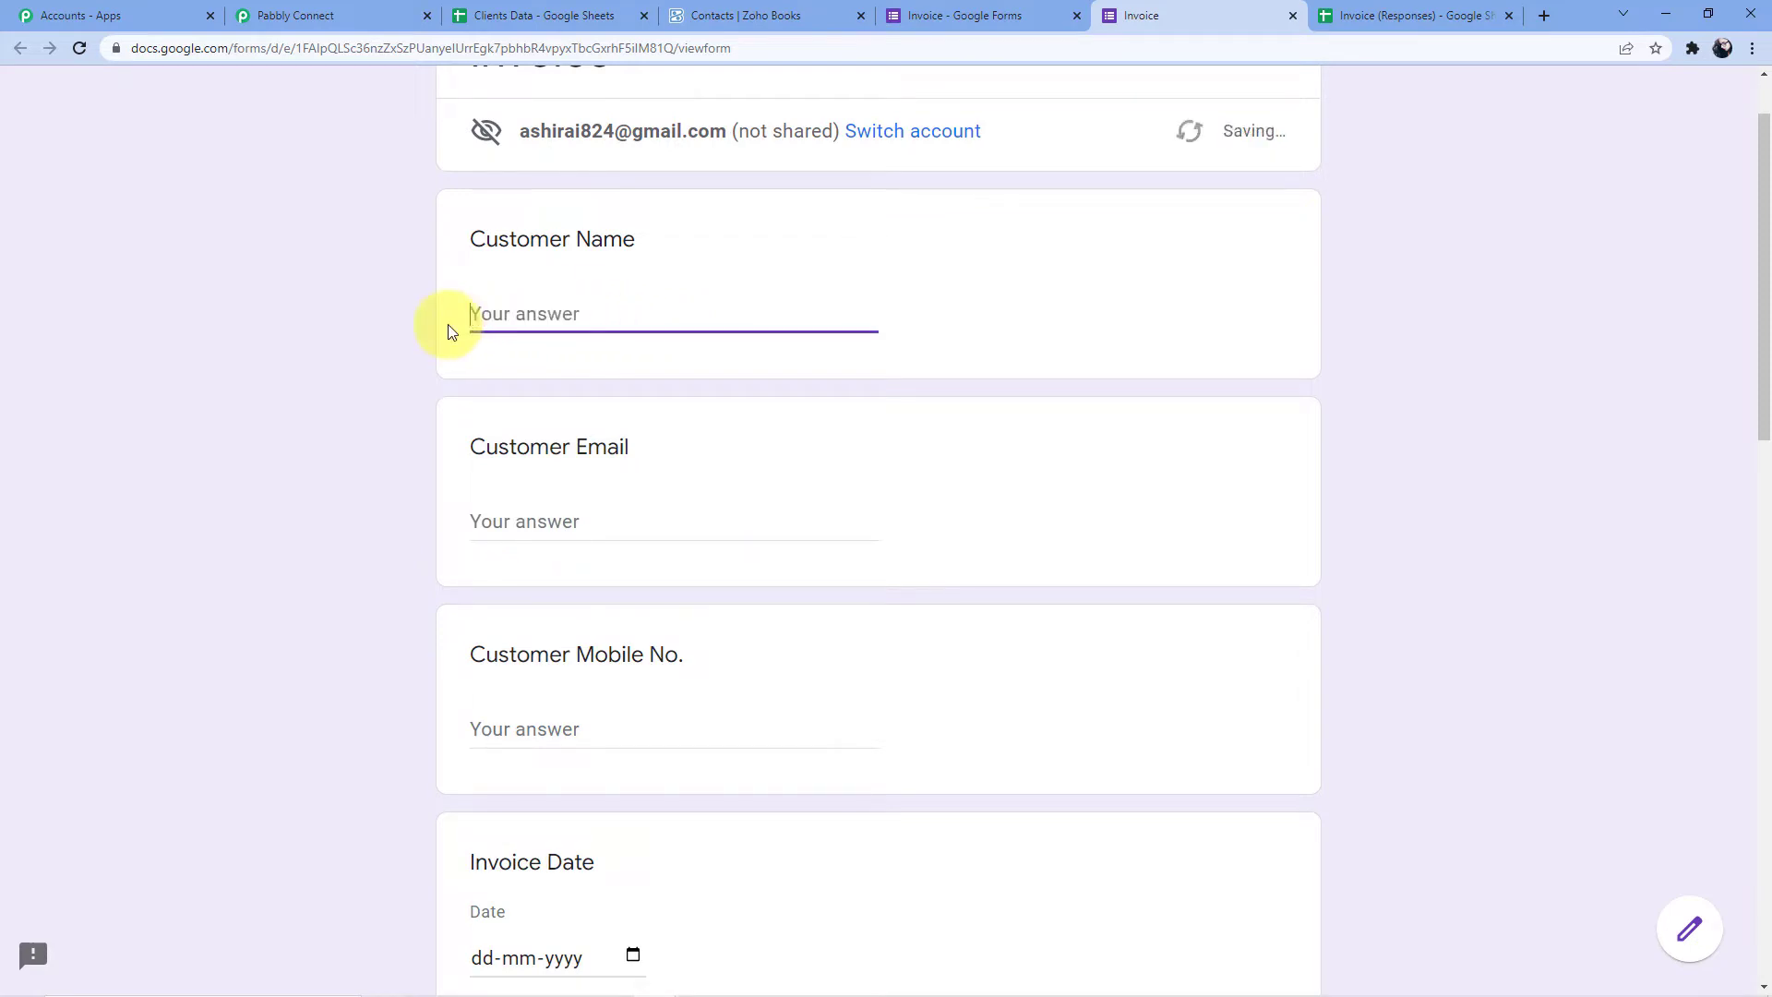
type("Jenny")
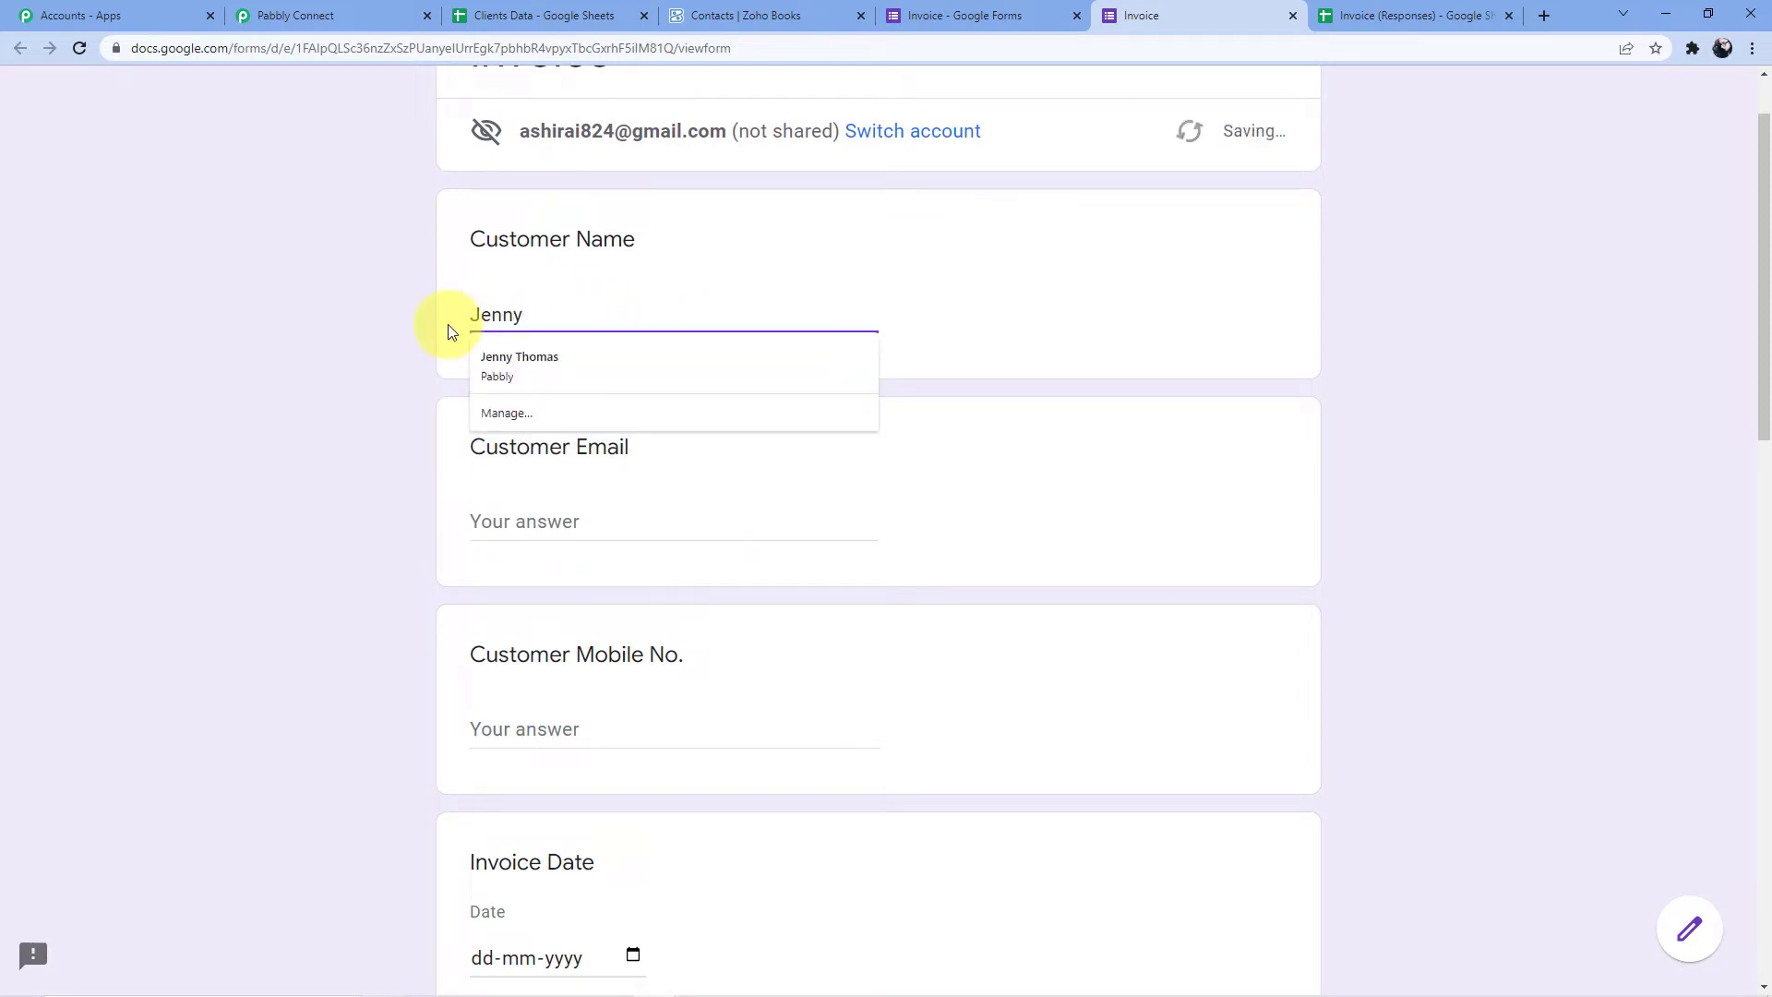
left_click(519, 362)
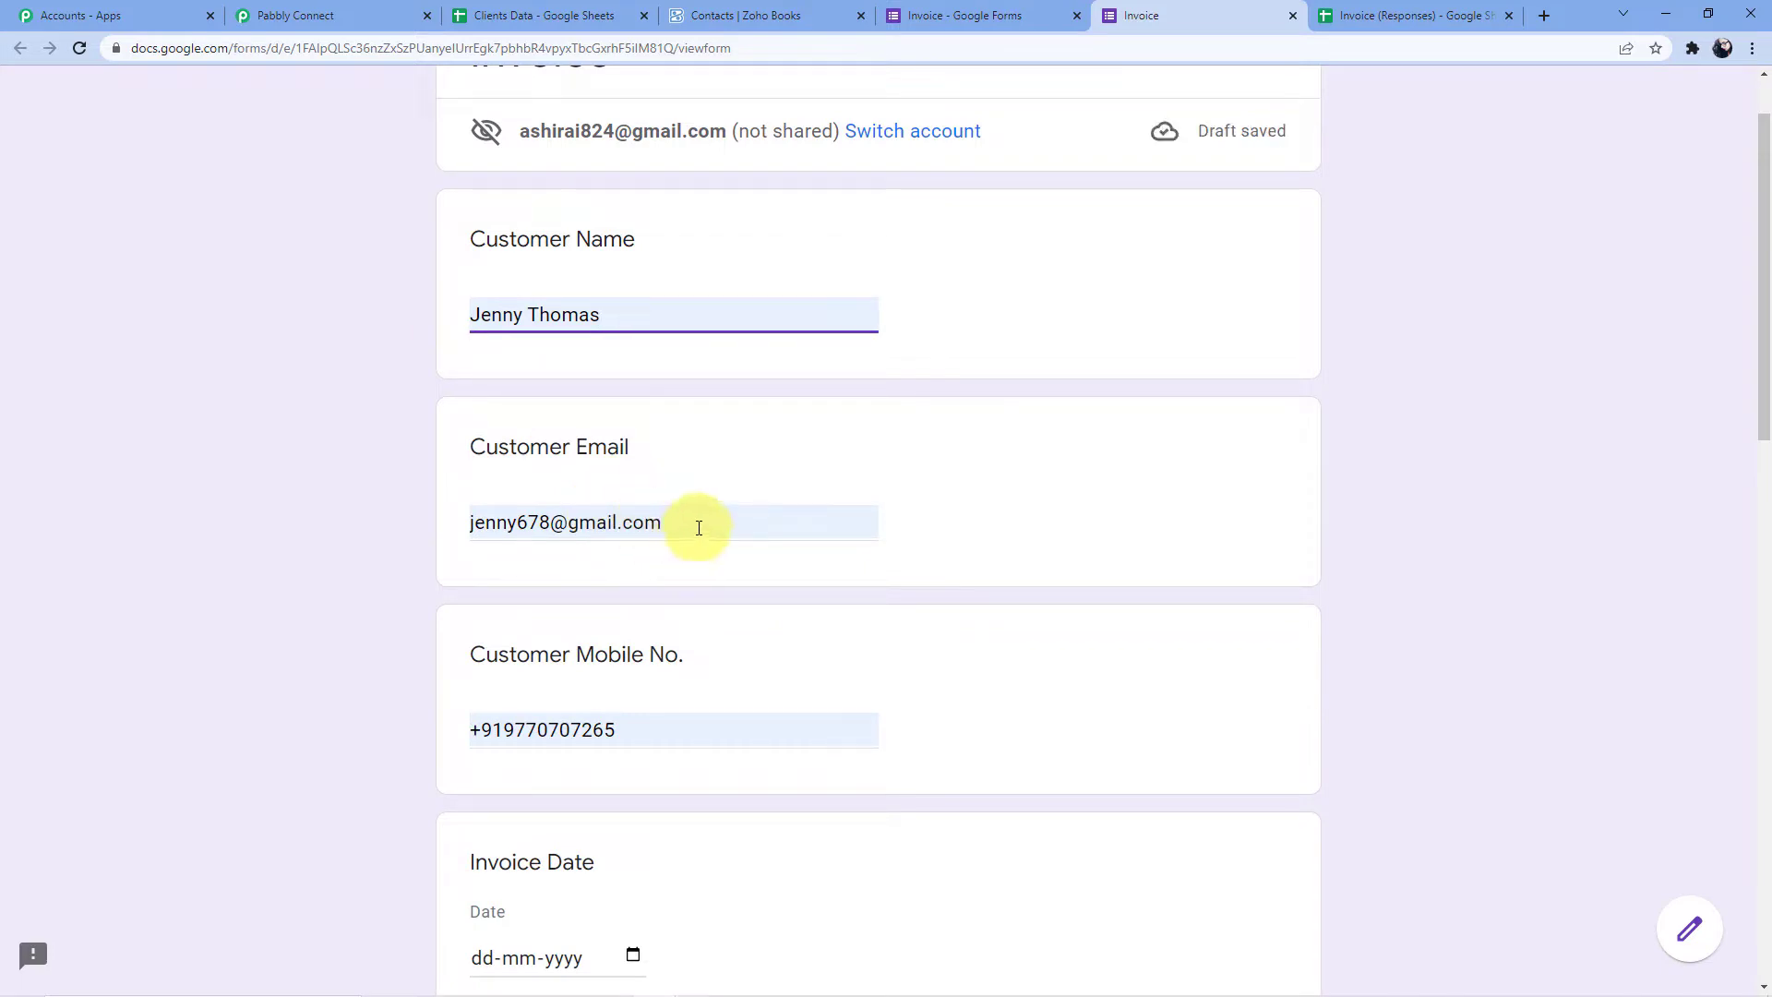
left_click(744, 15)
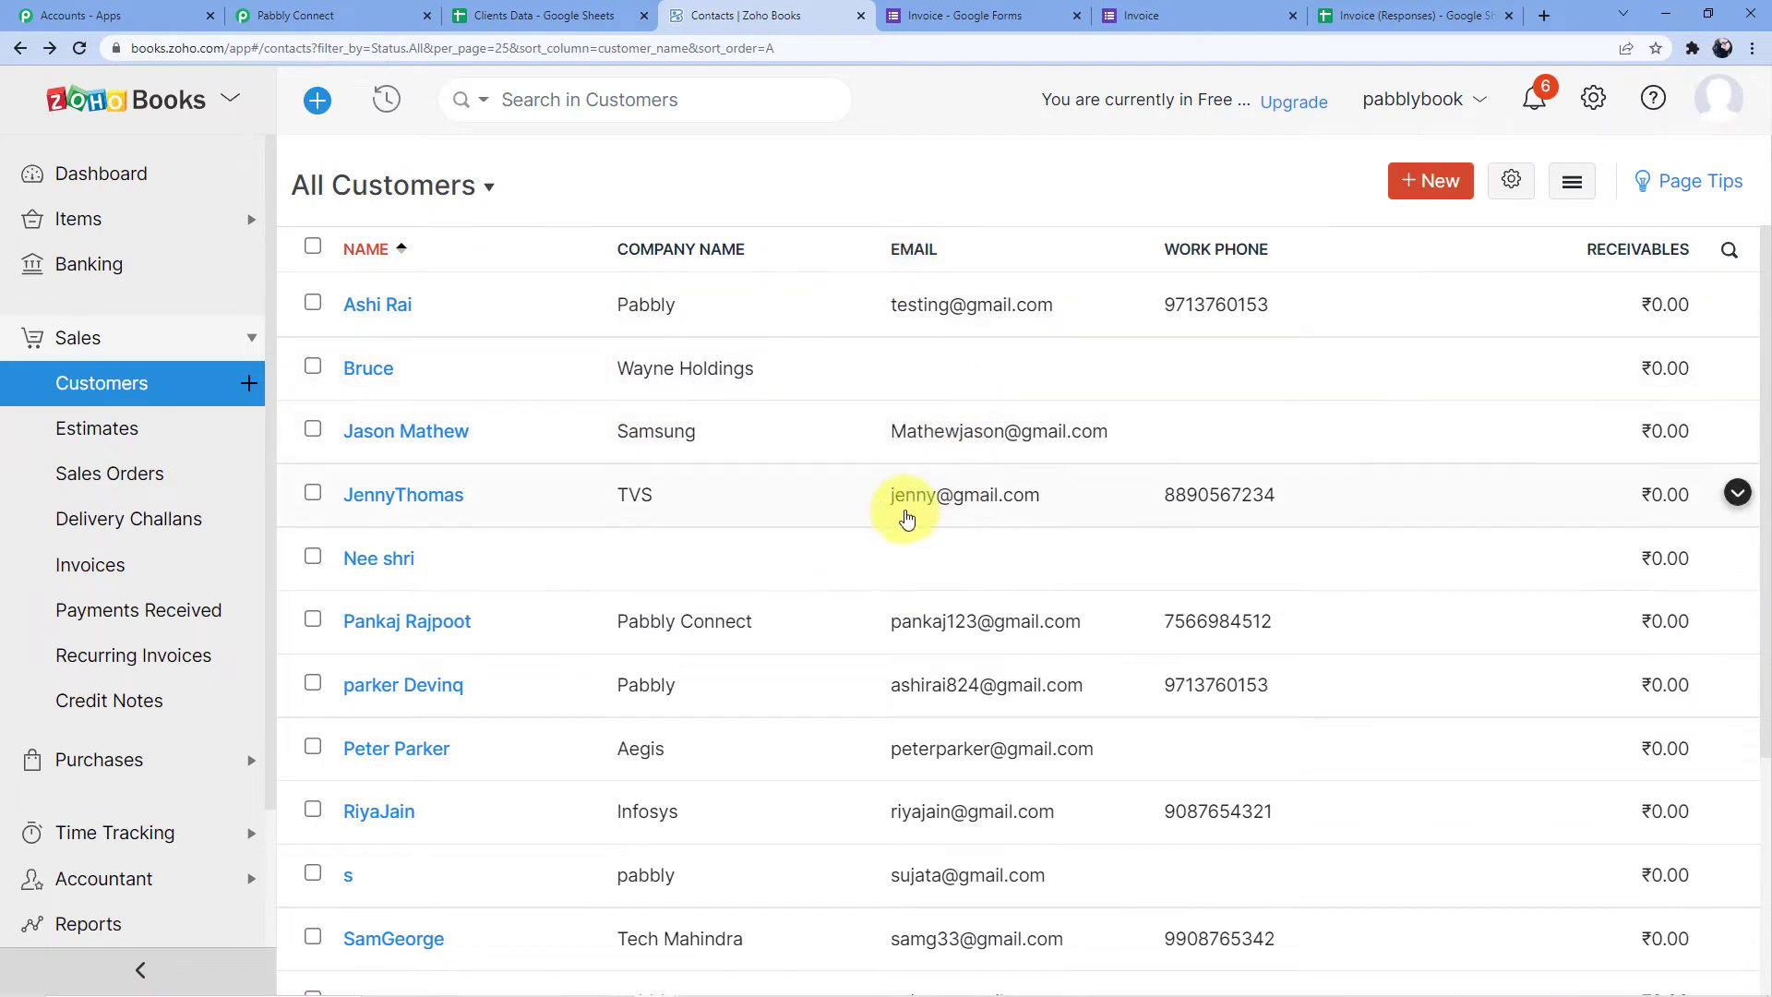
Compare an existing Zoho Books customer's email and the Clients Data sheet, then return to the form
left_click_drag(893, 503, 1036, 501)
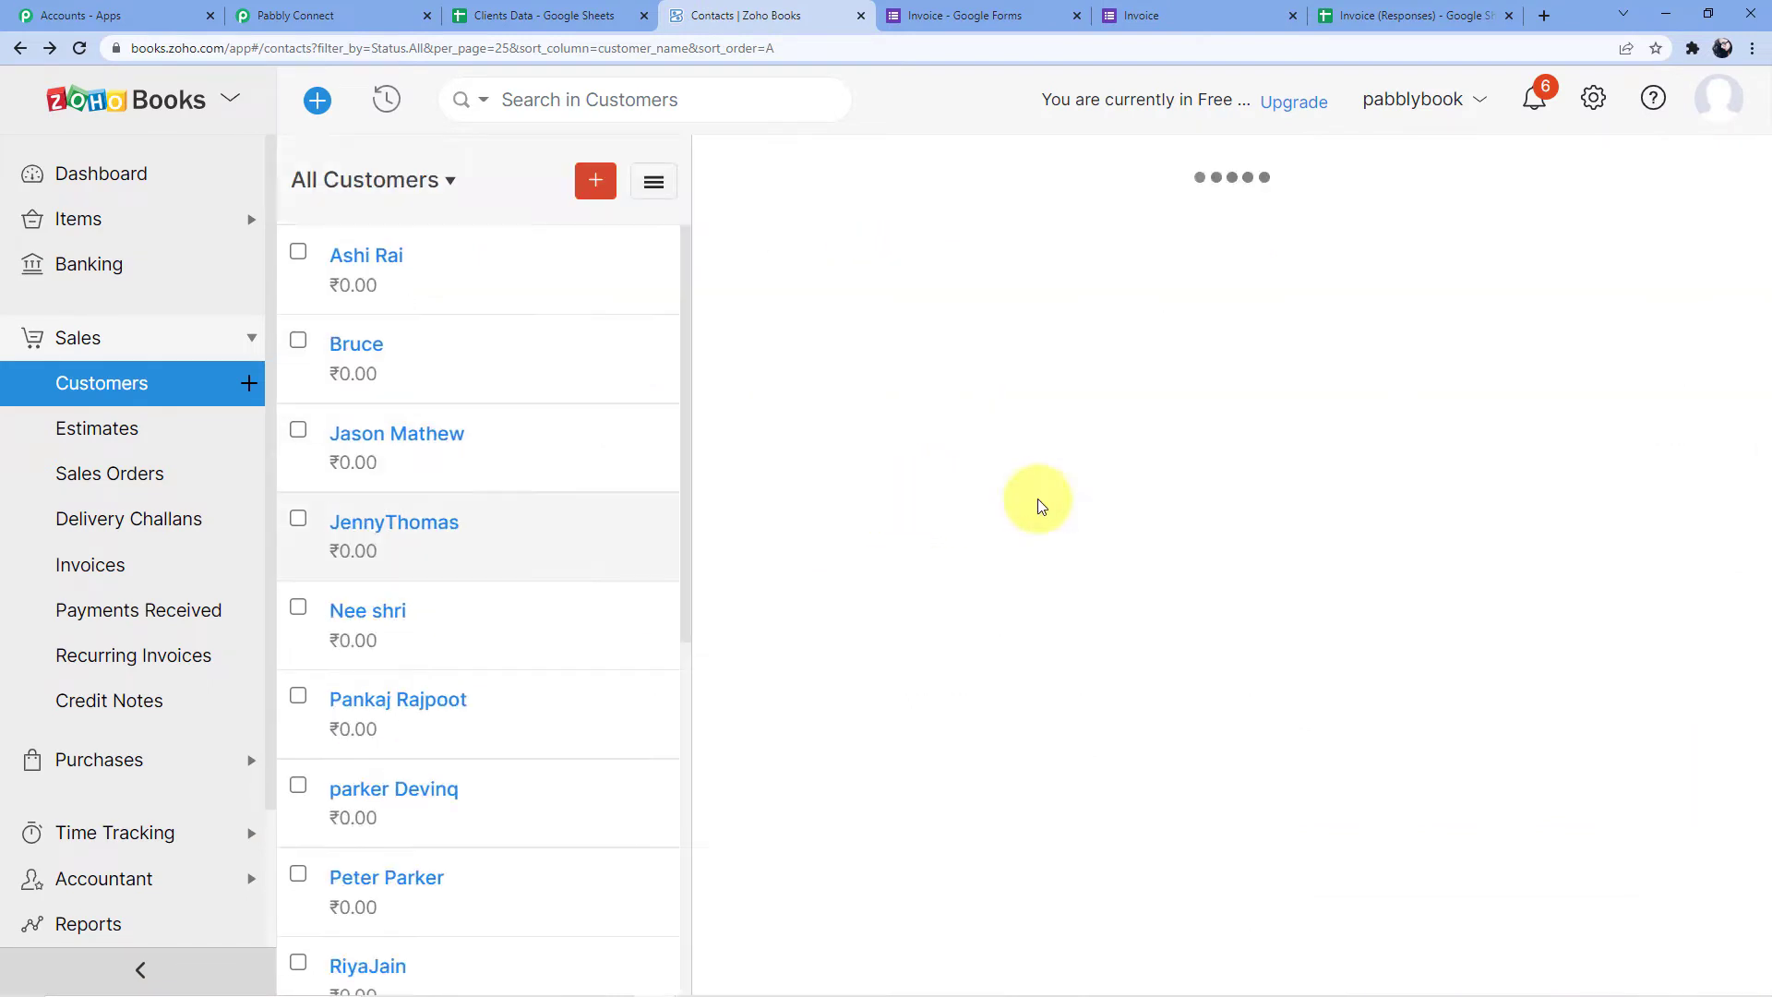
left_click(19, 48)
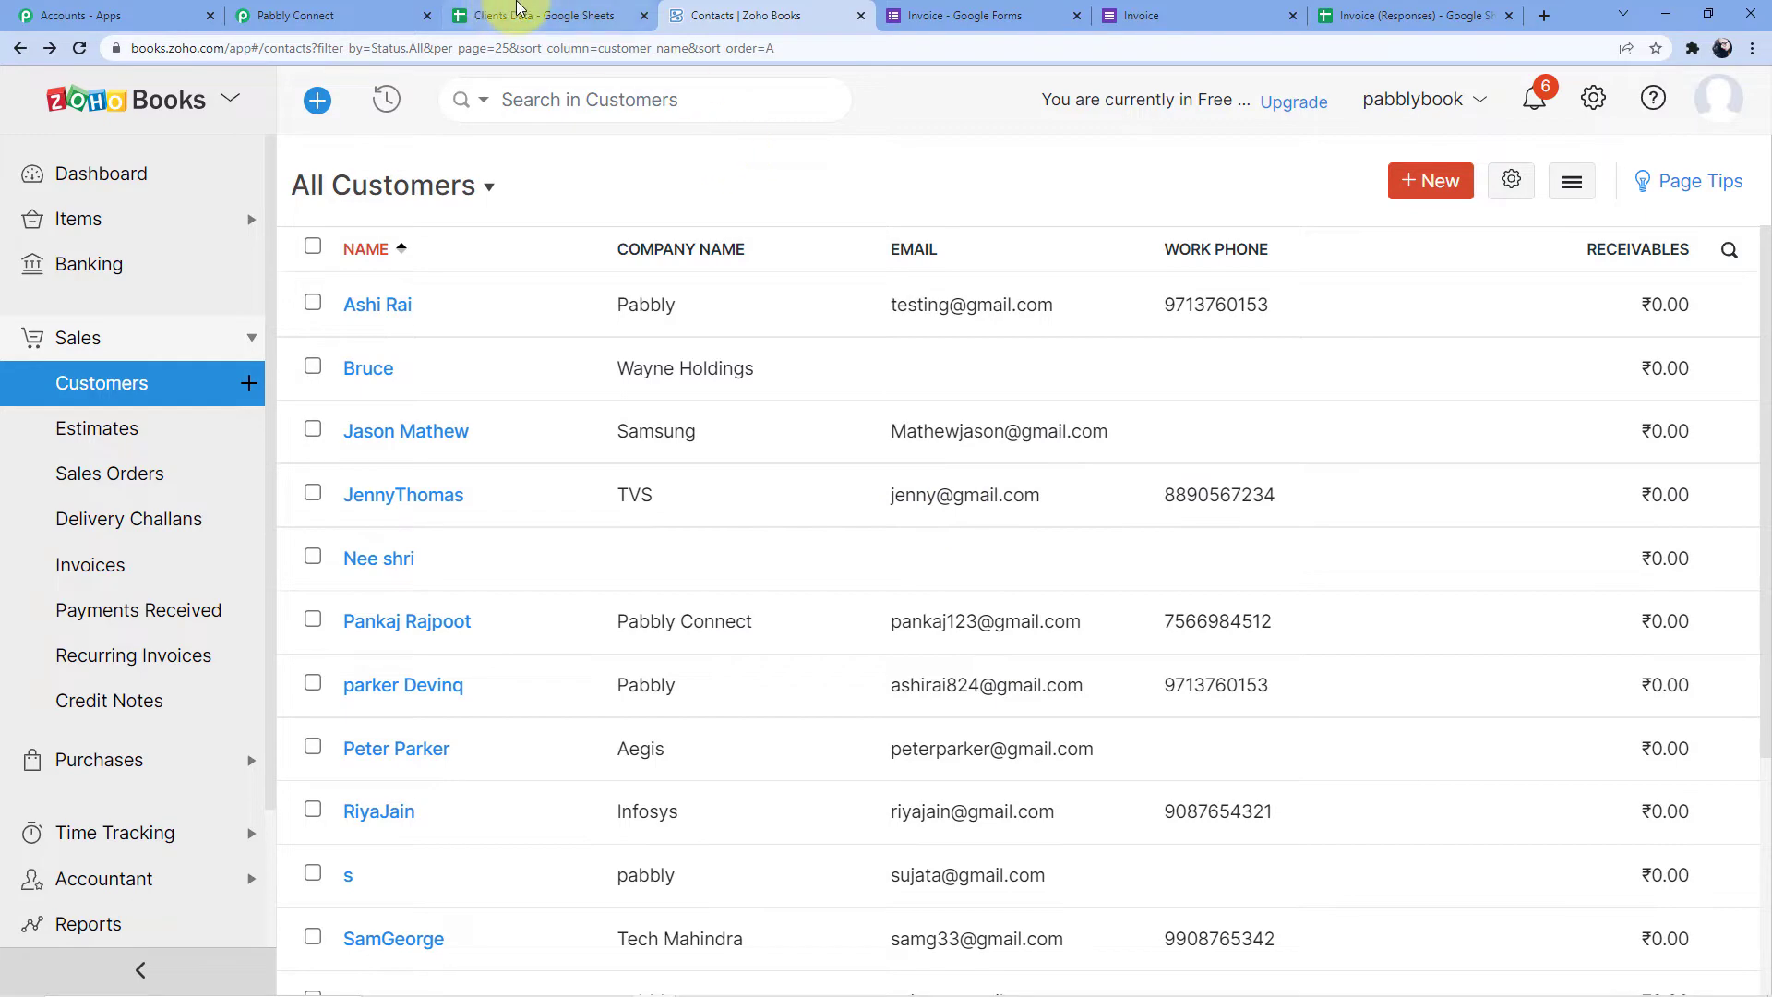
left_click(955, 16)
left_click(741, 16)
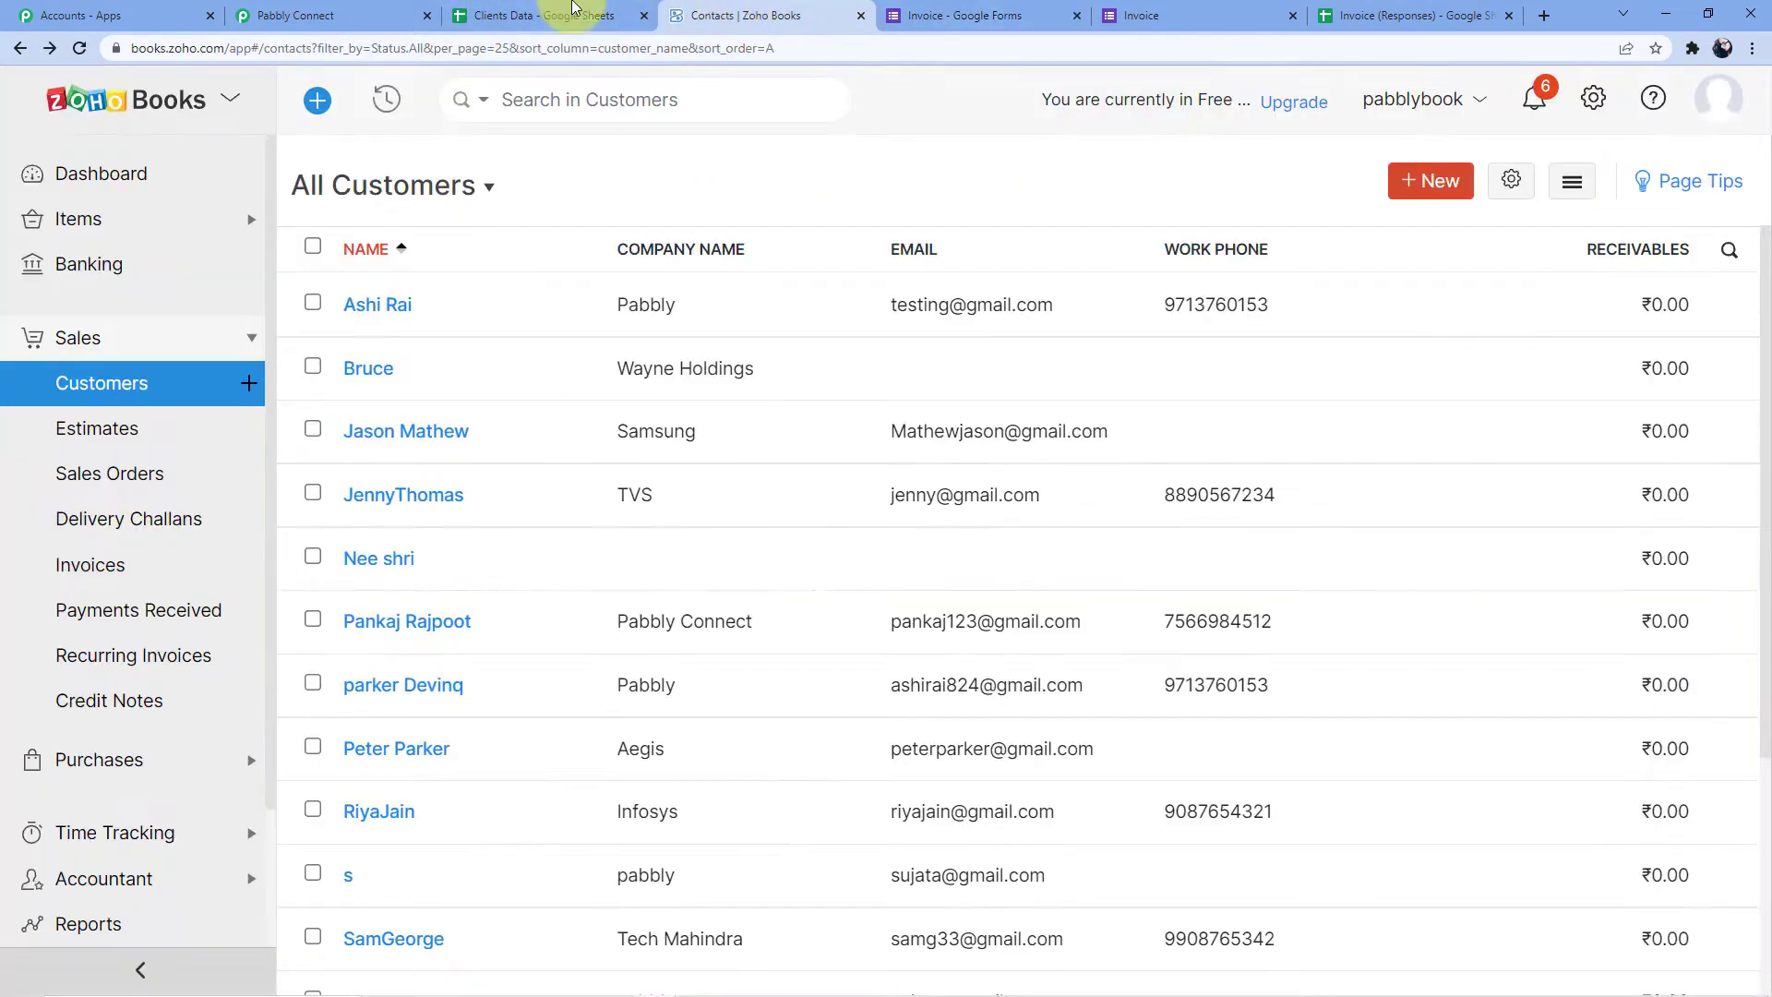
left_click(373, 16)
left_click(590, 16)
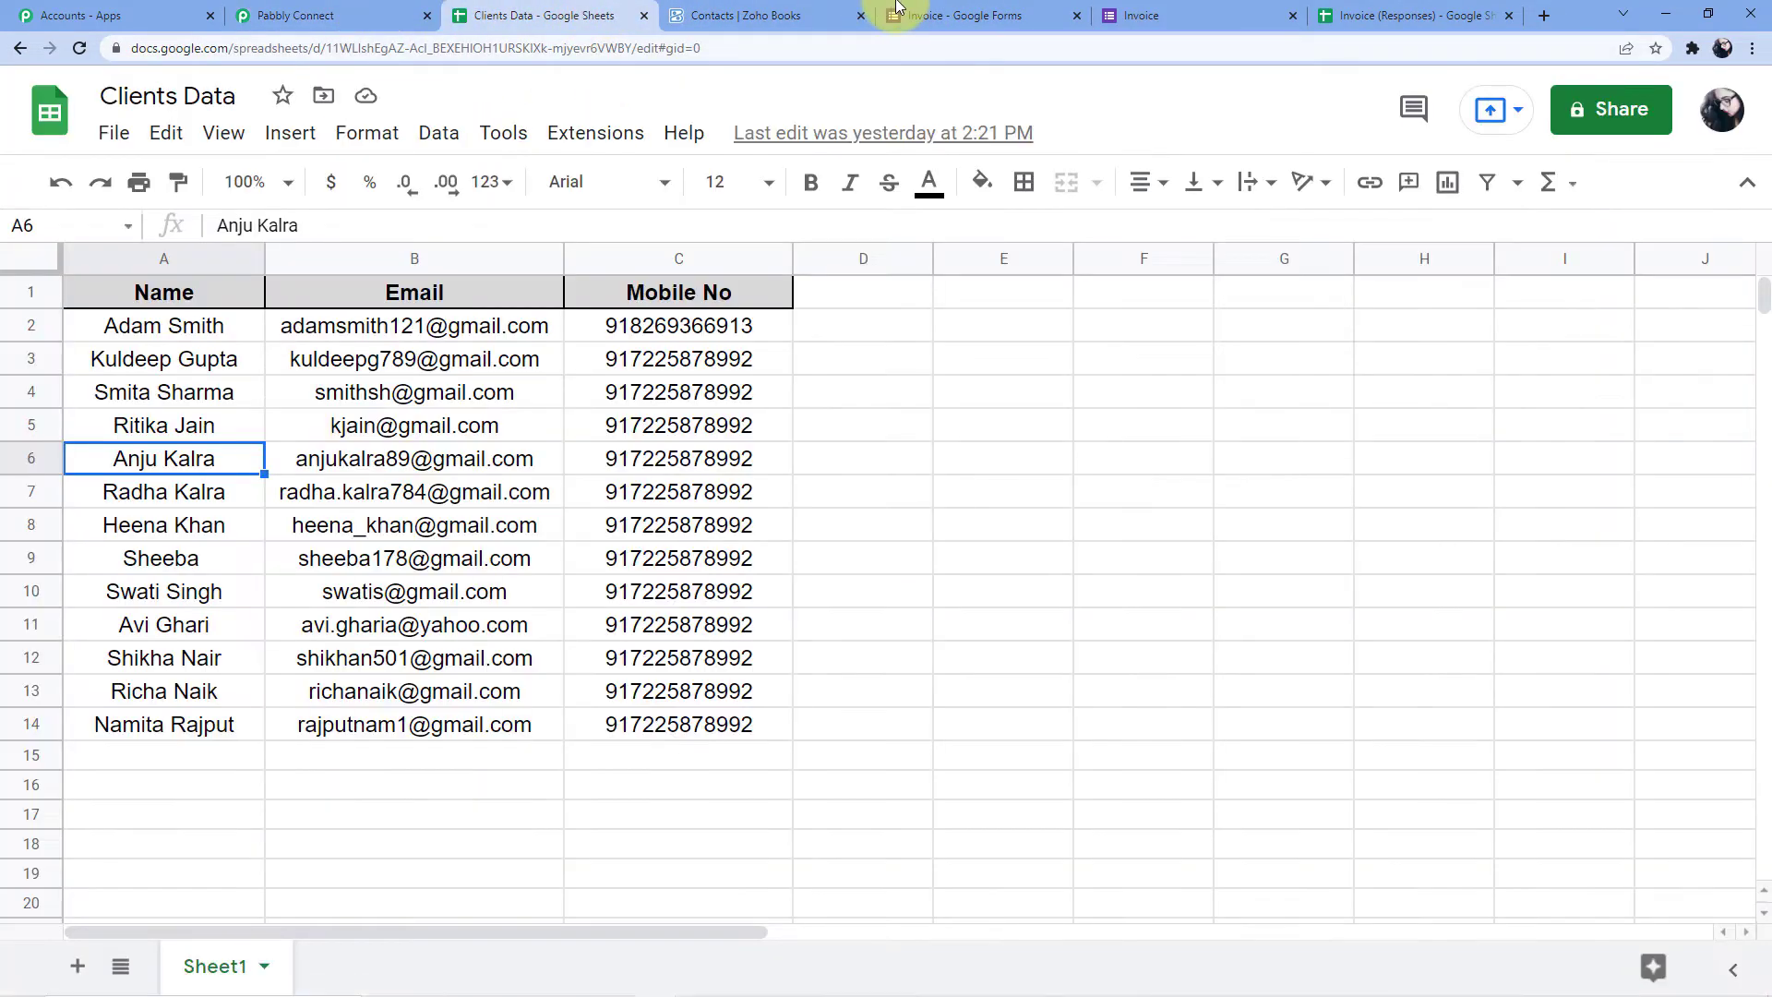
left_click(1144, 16)
left_click(622, 314)
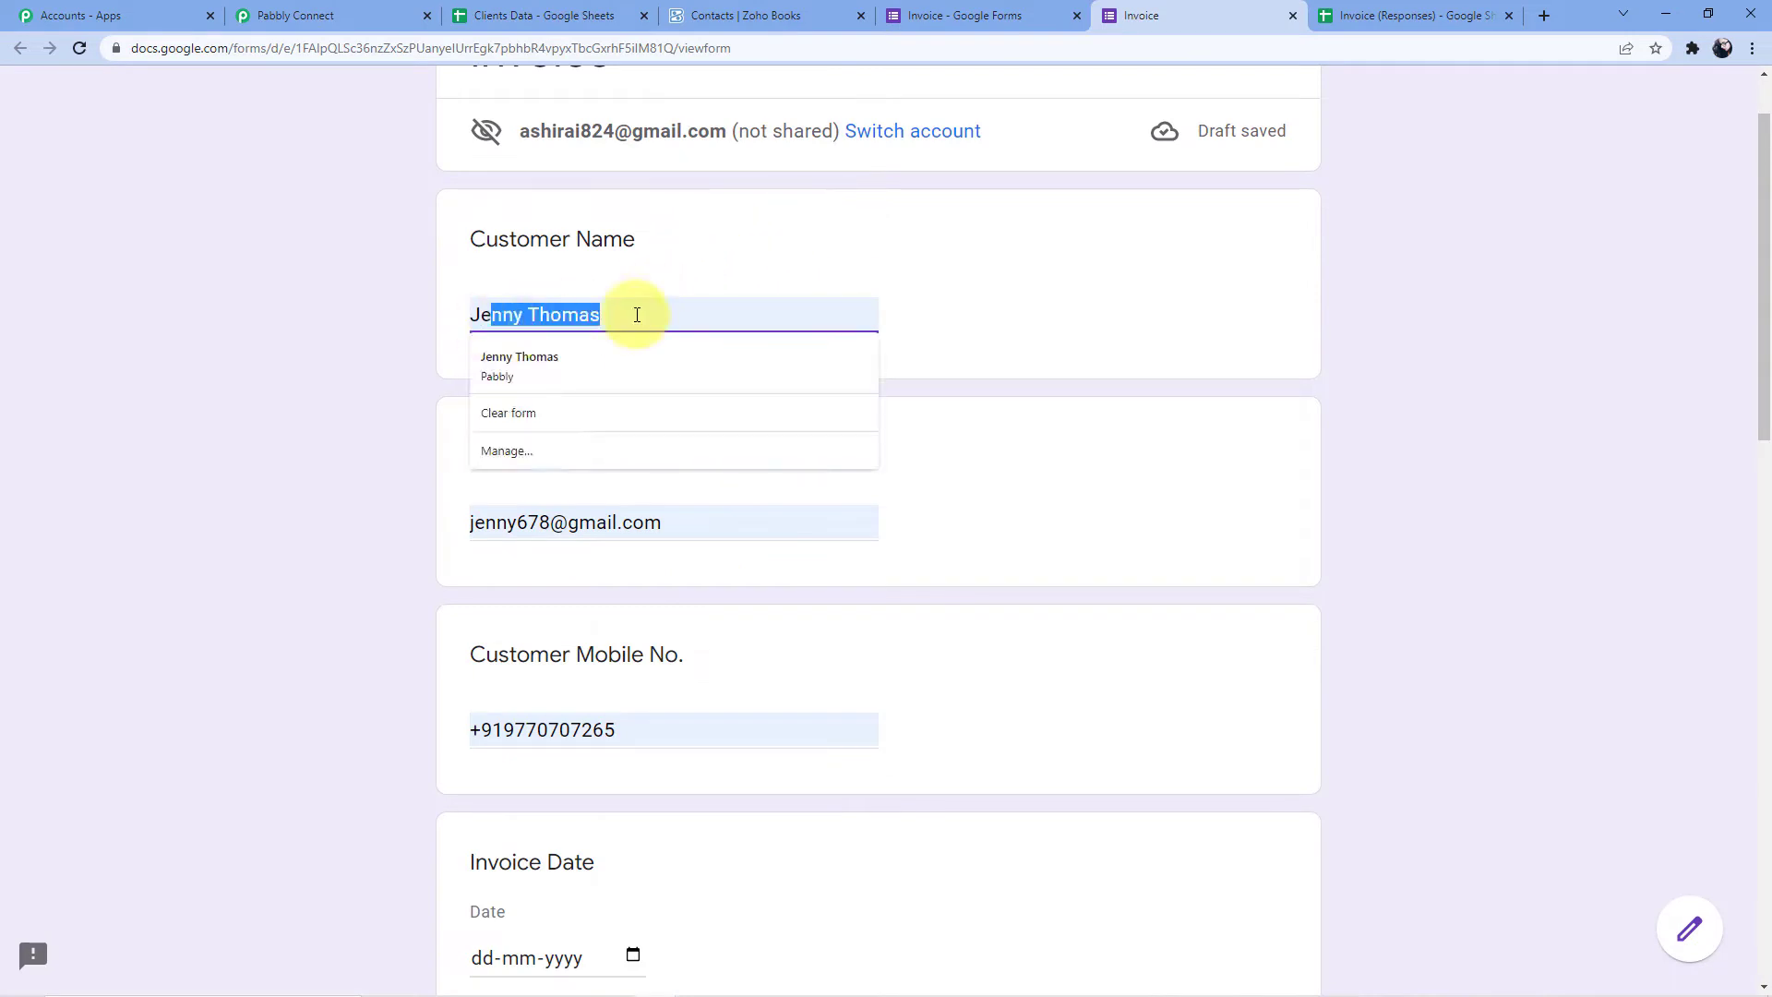
Correct the customer email to match the existing contact and set the invoice date to 19-03-2022
left_click(552, 524)
key("BackSpace")
key("BackSpace")
key("BackSpace")
key("BackSpace")
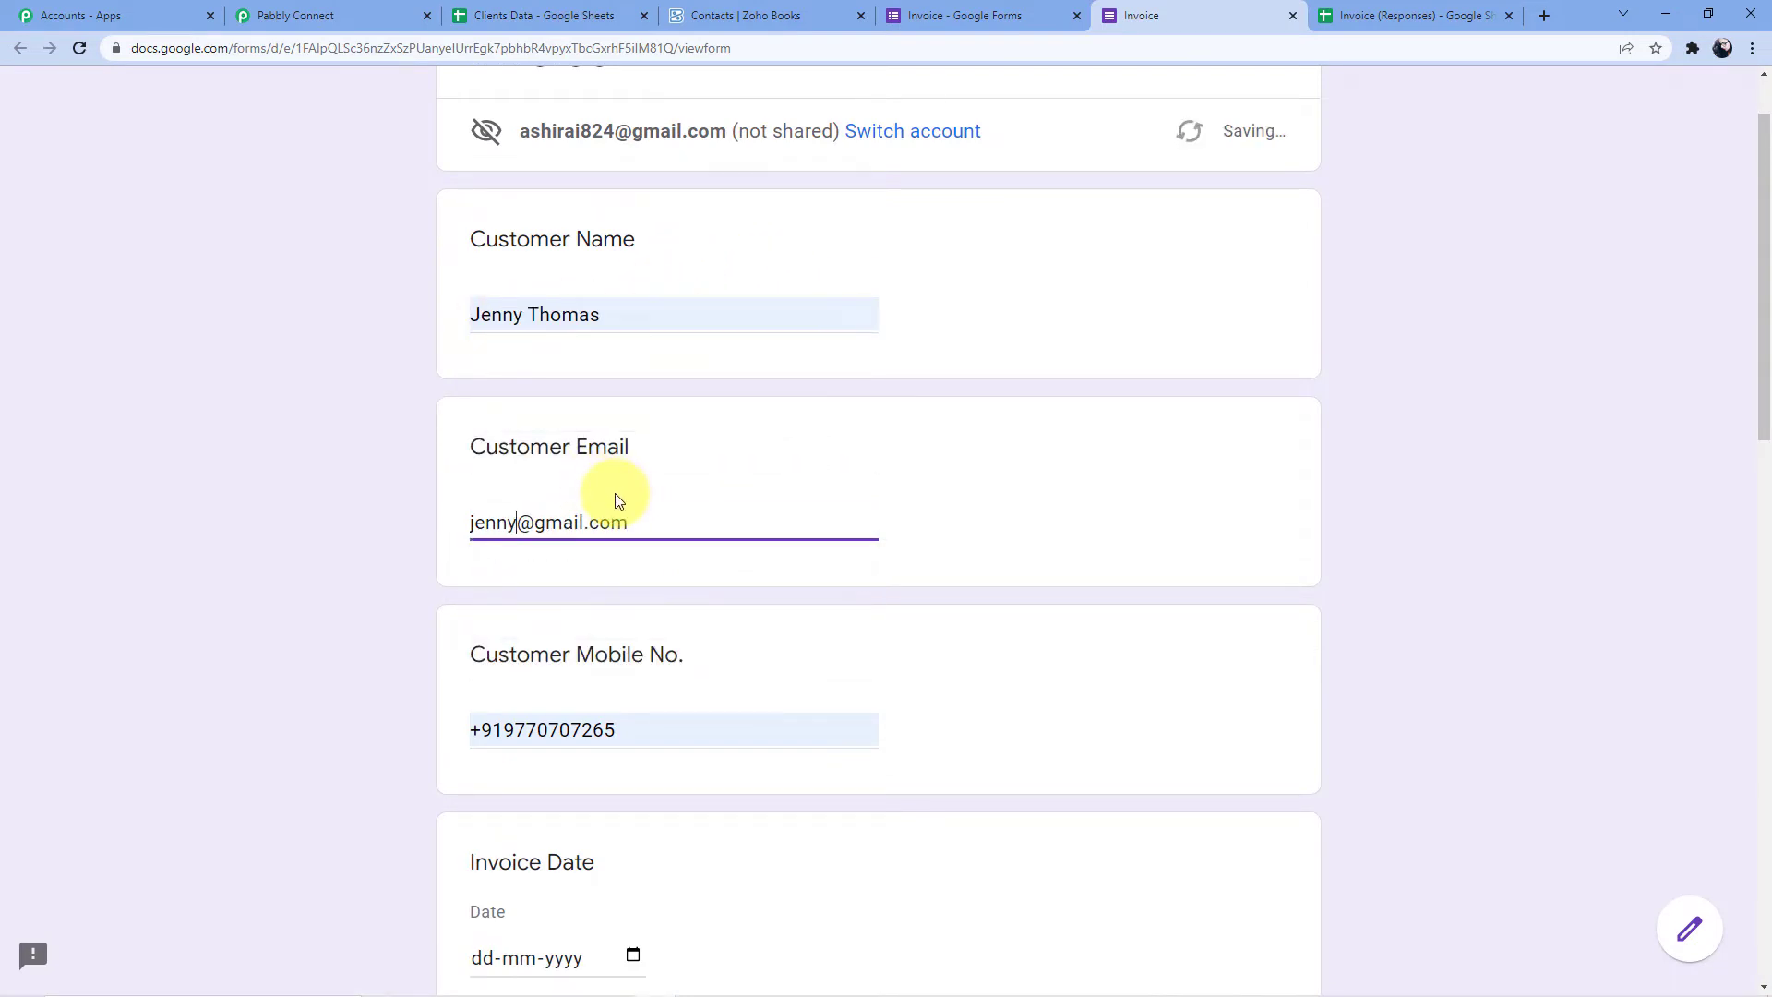
type("y")
scroll(619, 499, "down", 6)
scroll(593, 462, "down", 2)
left_click(632, 218)
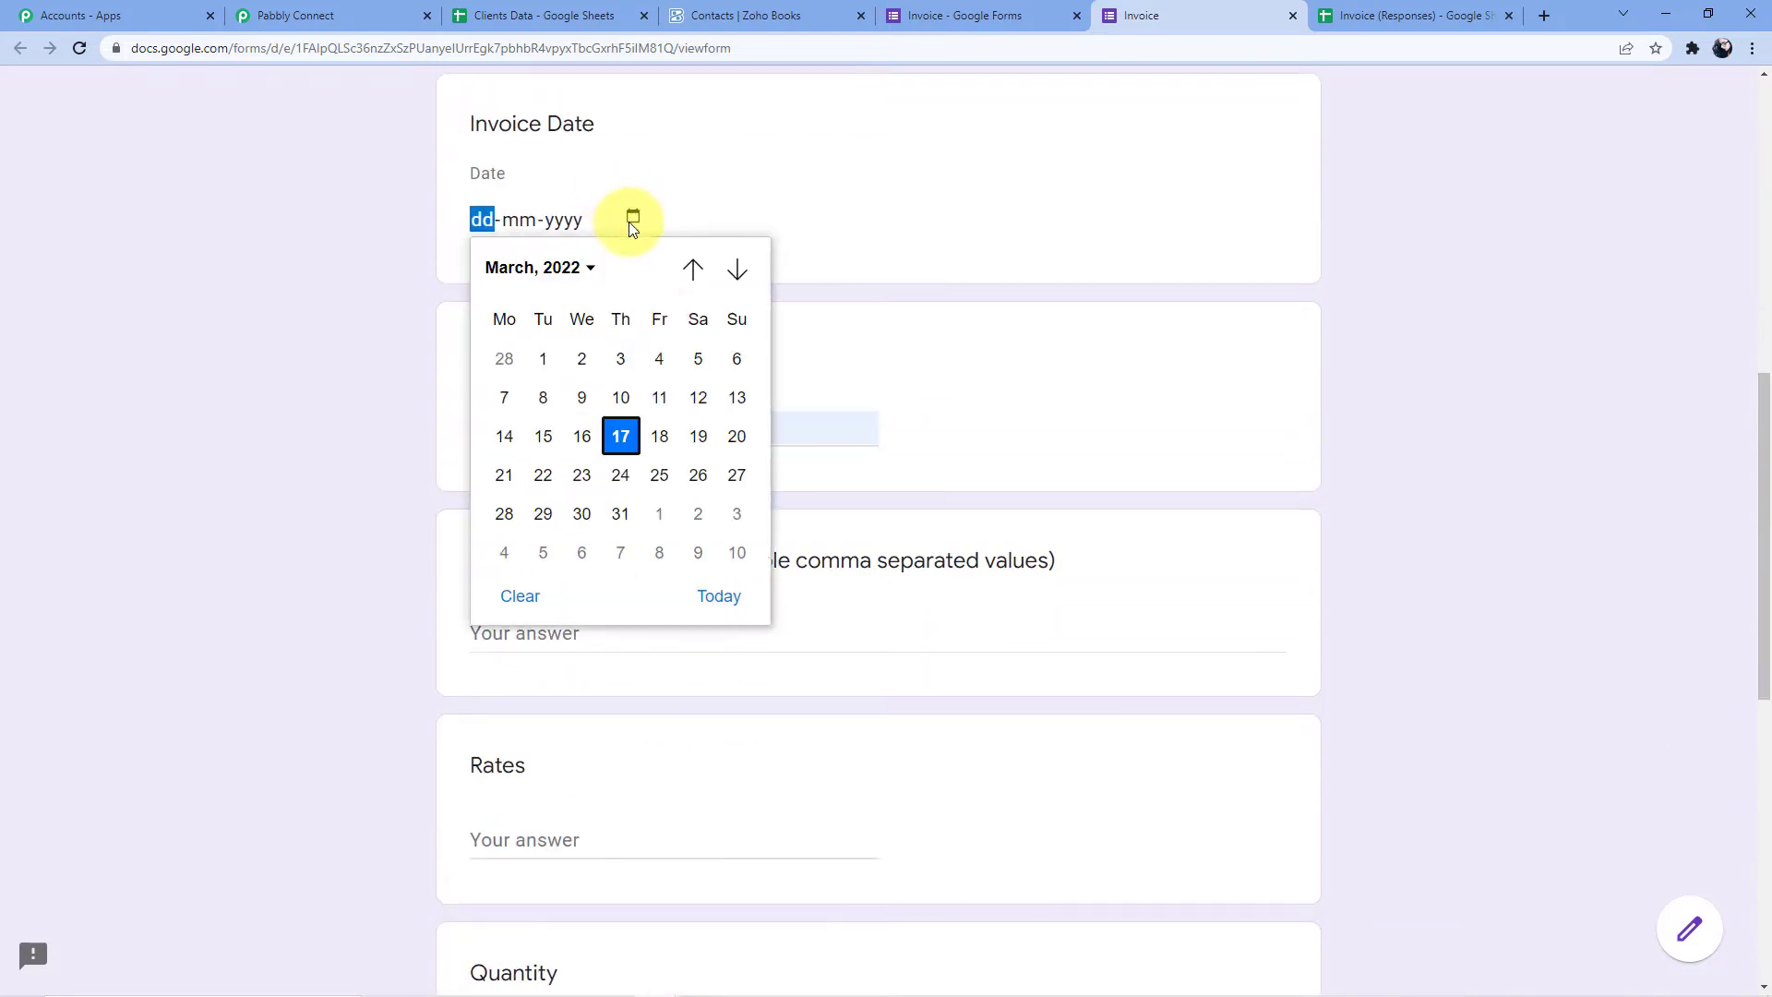
left_click(698, 437)
scroll(582, 288, "down", 2)
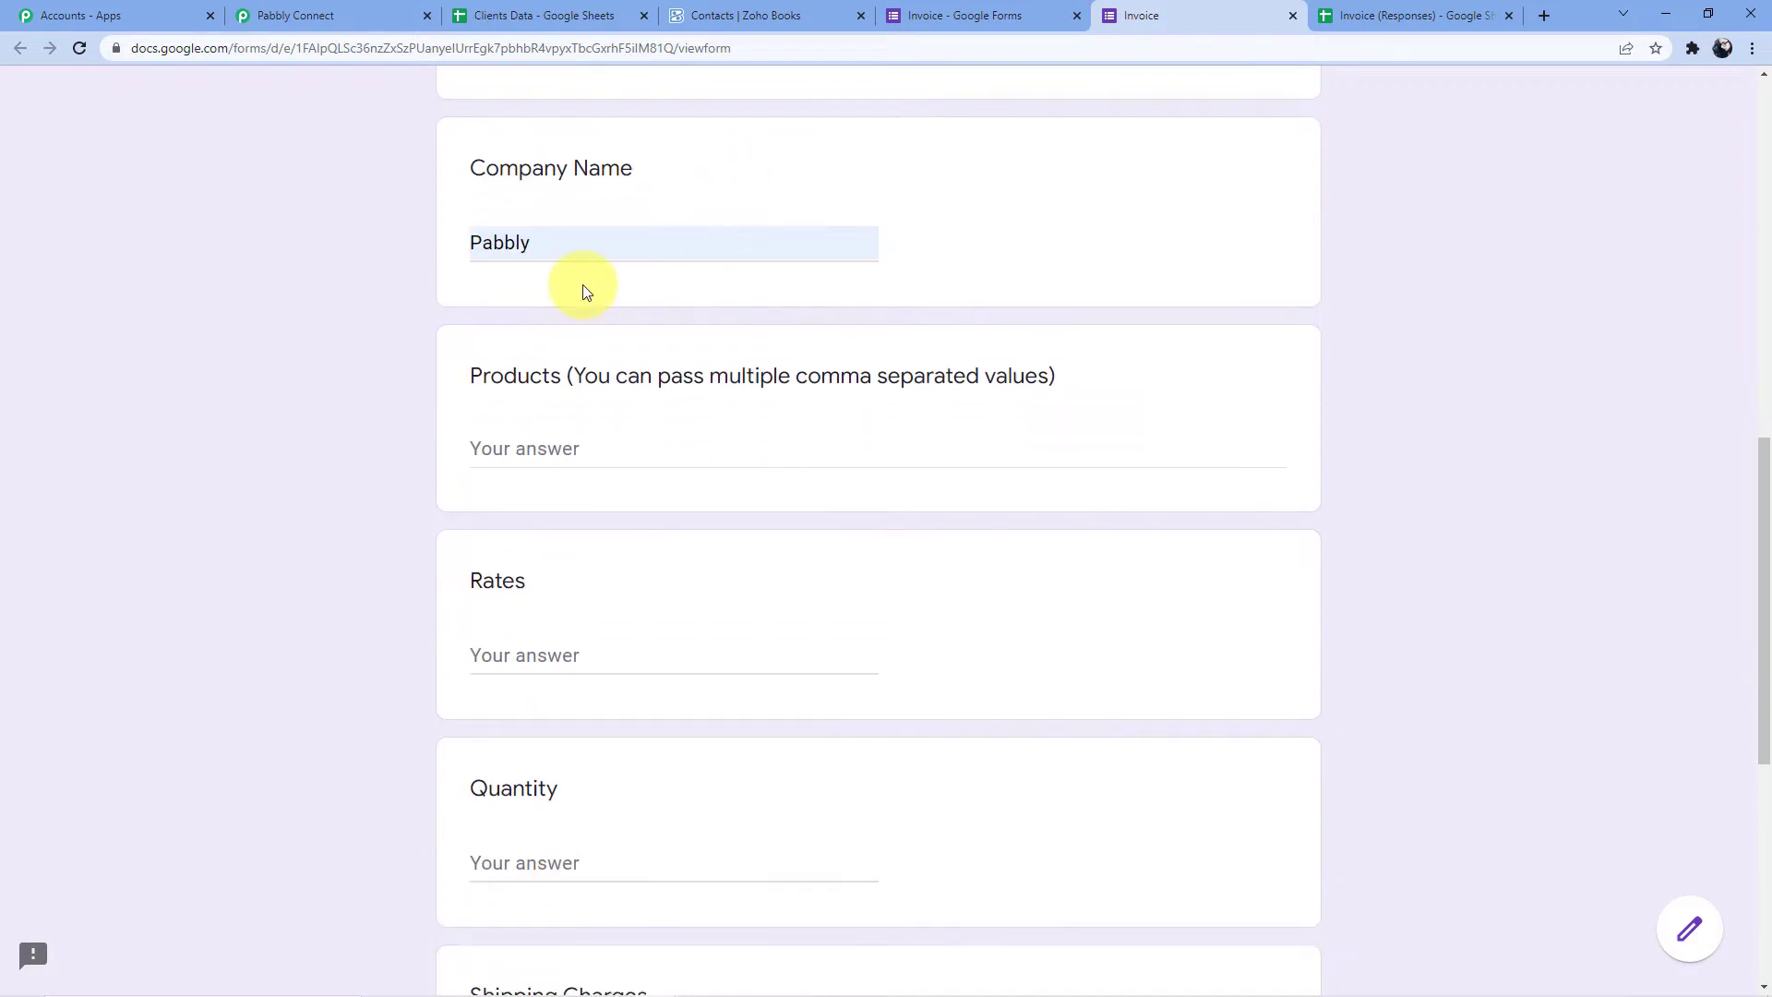
scroll(590, 395, "down", 1)
Enter the products 'Pabbly E mail Marketing, Pabbly Connect'
left_click(588, 358)
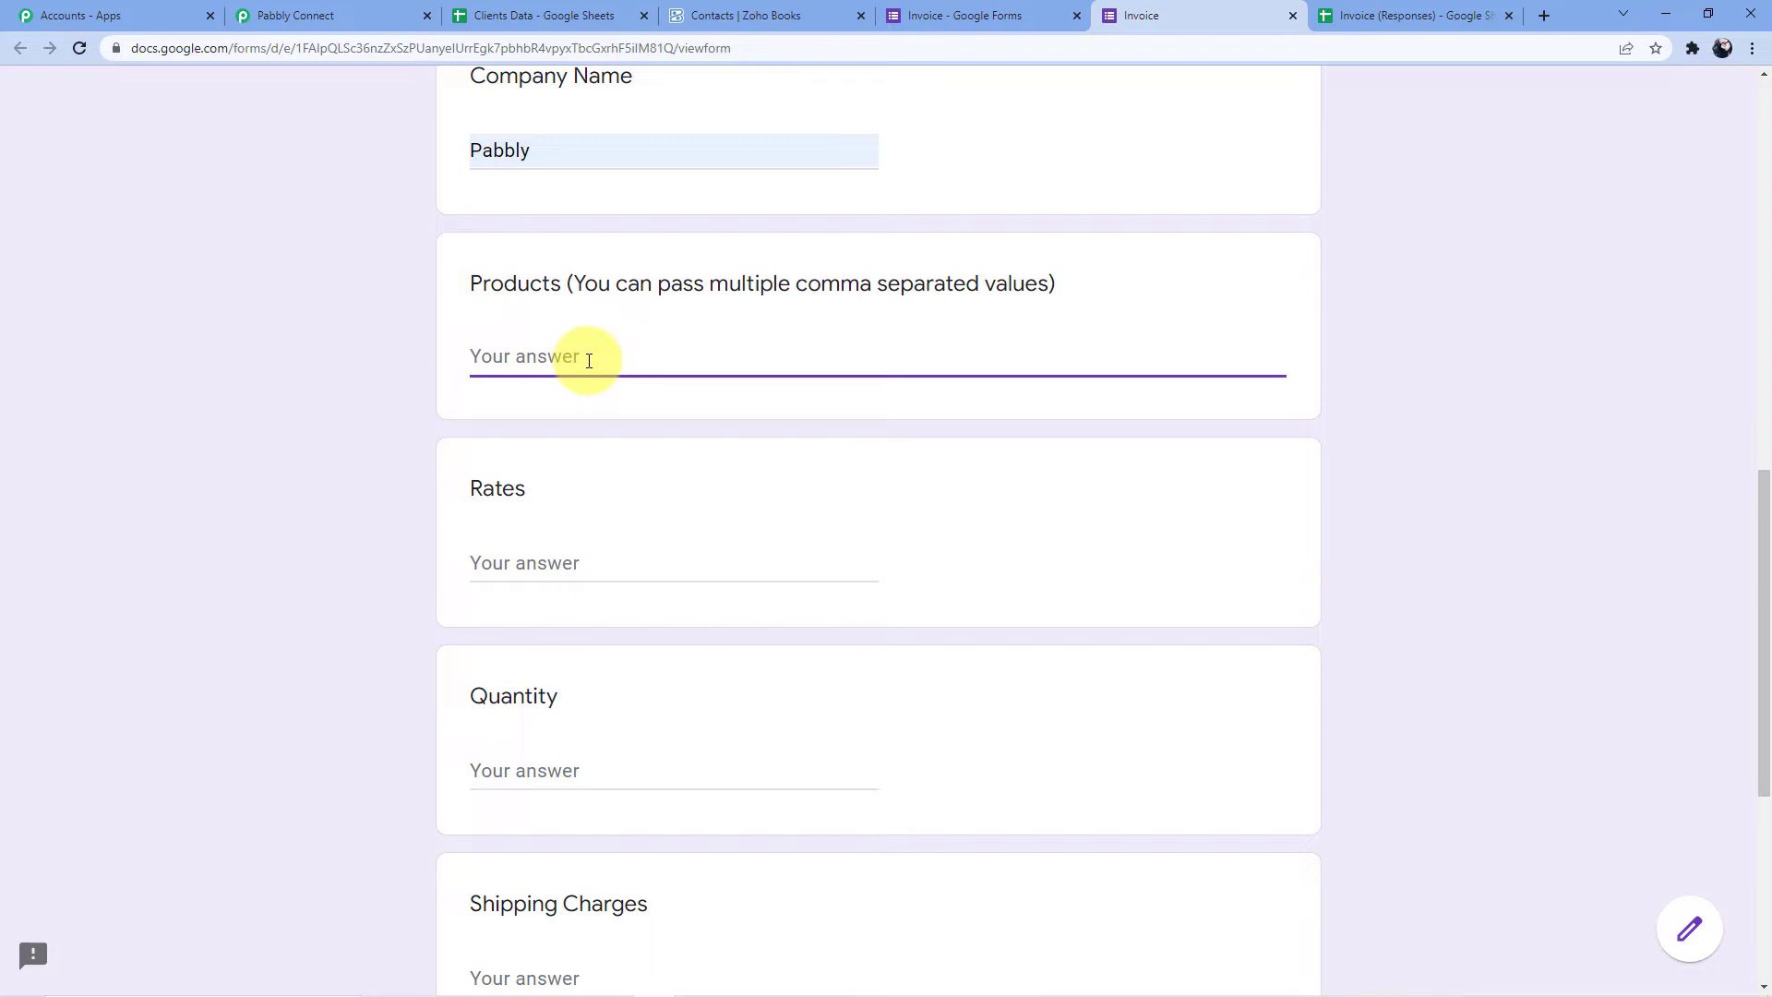
type("Pabbly Marketing")
left_click(537, 355)
type("E mail")
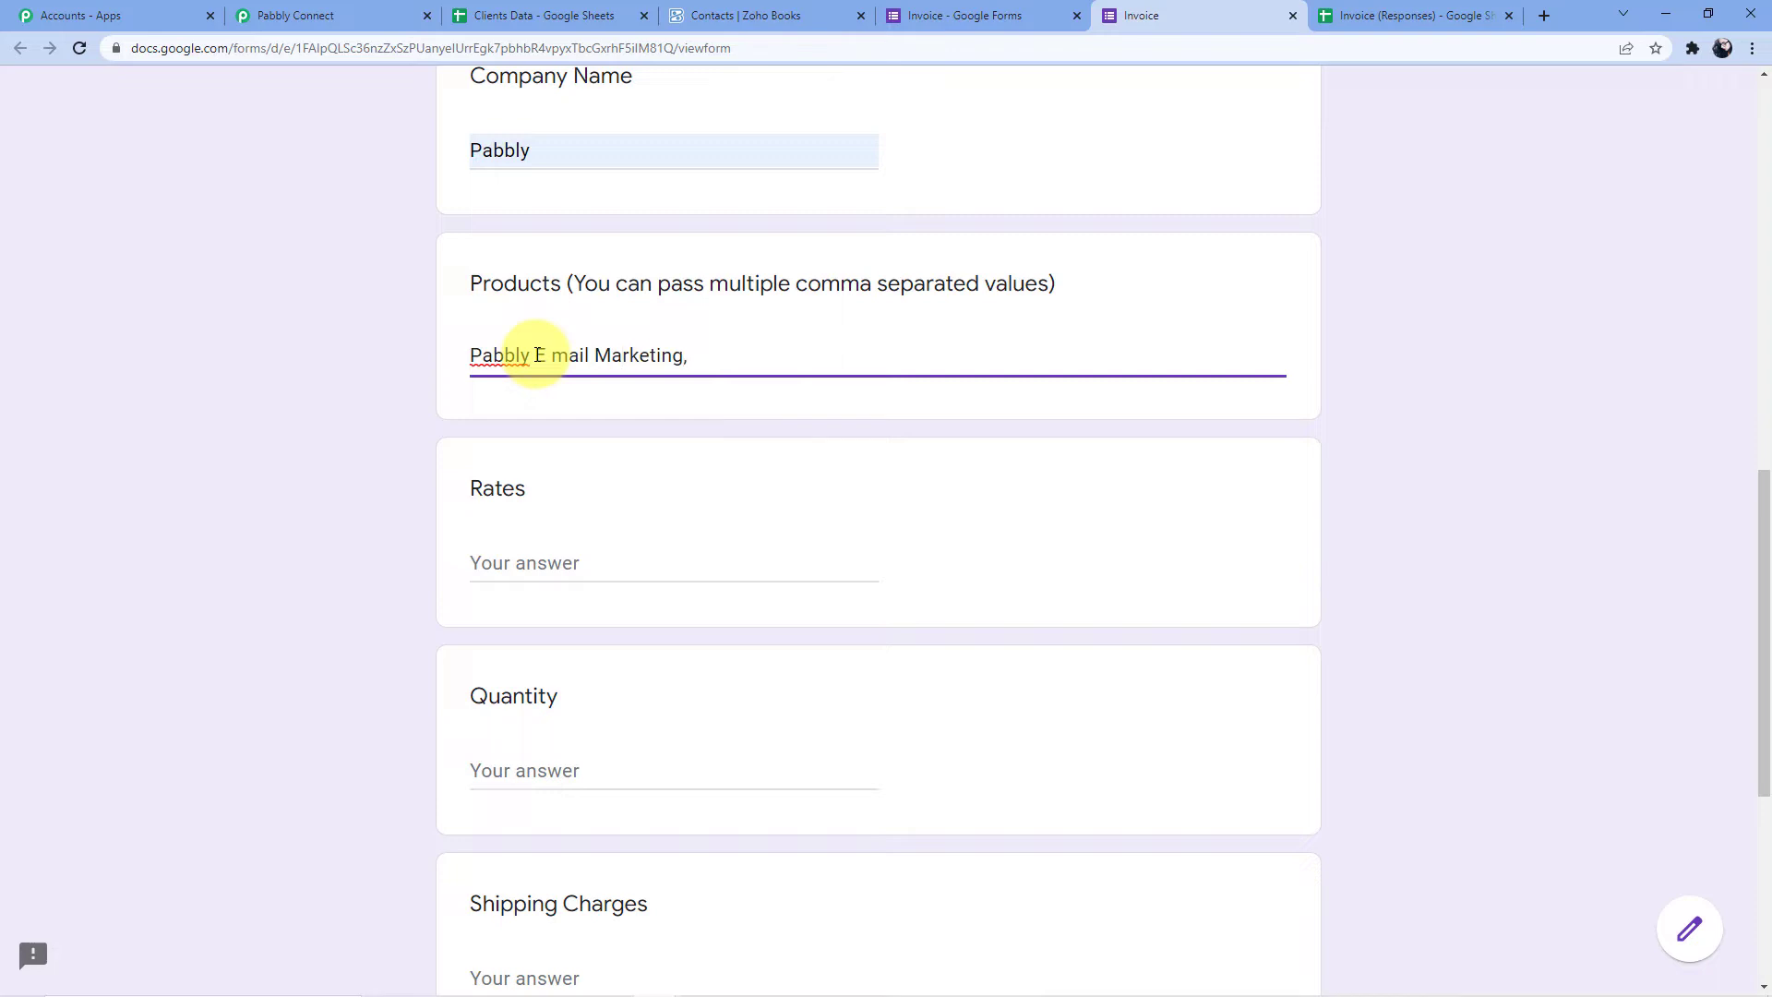
type("Pabbly ")
type("Conbetc")
key("BackSpace")
key("BackSpace")
key("BackSpace")
type("ct")
Enter the rates '1000, 1000'
left_click(480, 567)
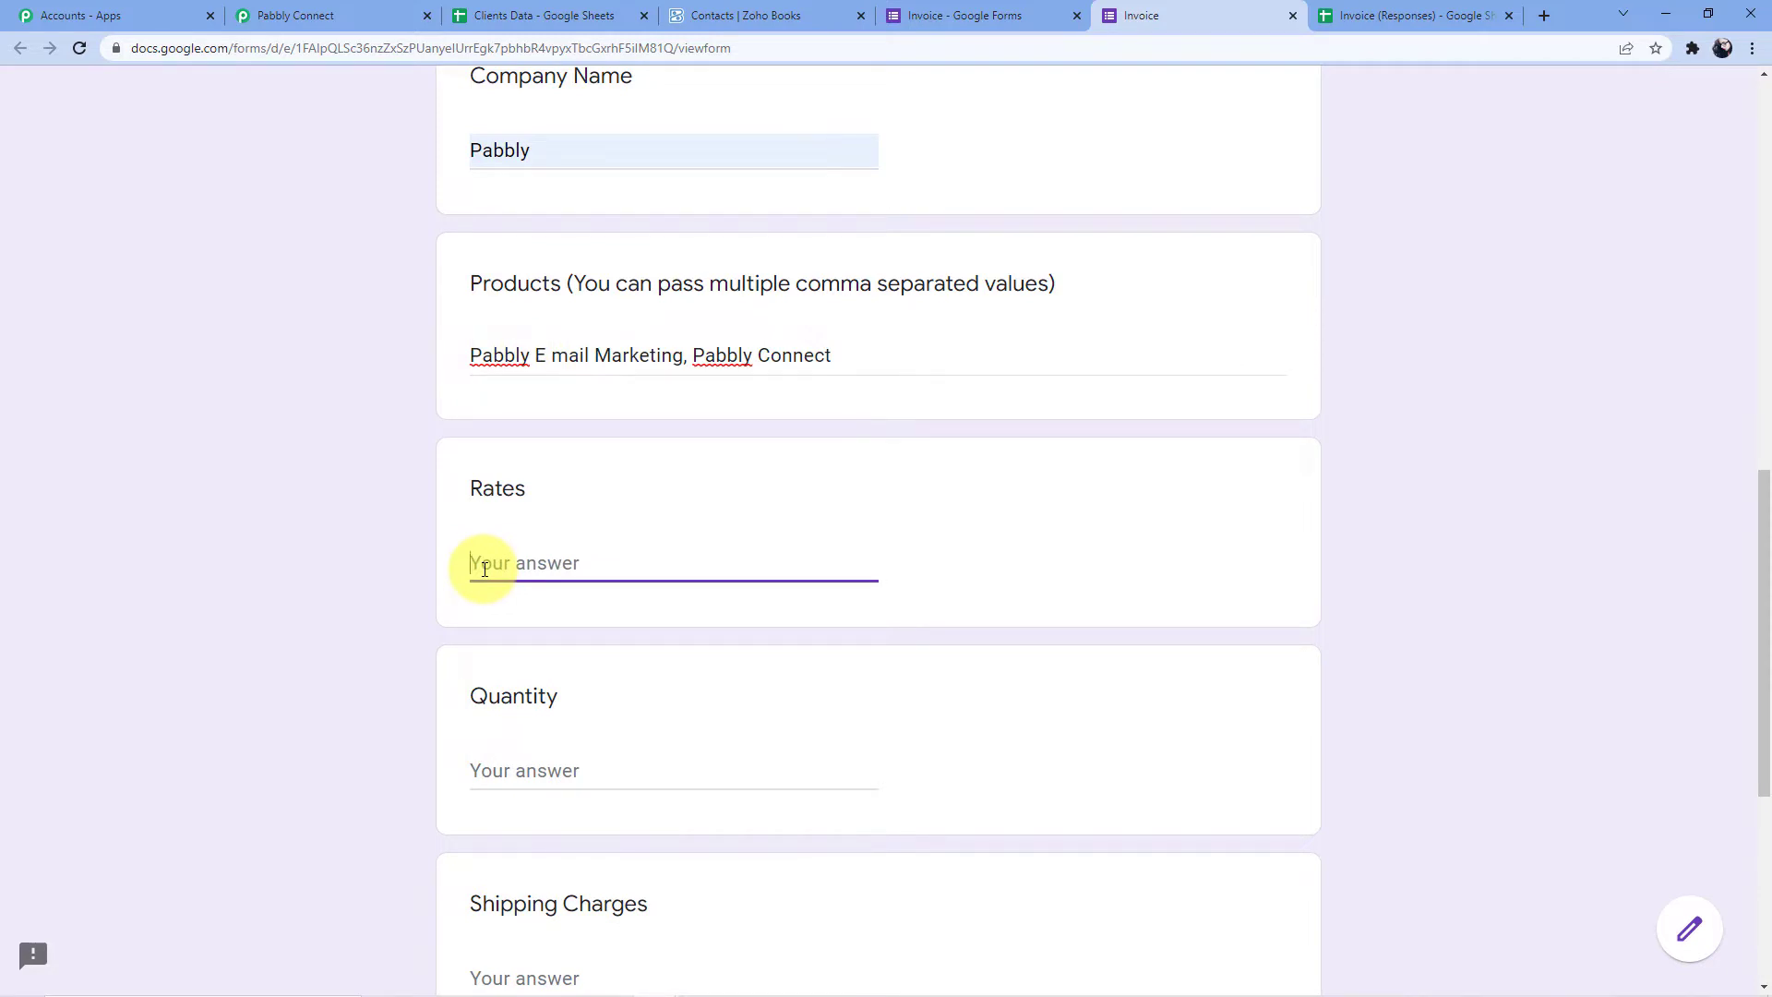
left_click_drag(477, 361, 763, 369)
left_click(524, 556)
type("1000, 1000")
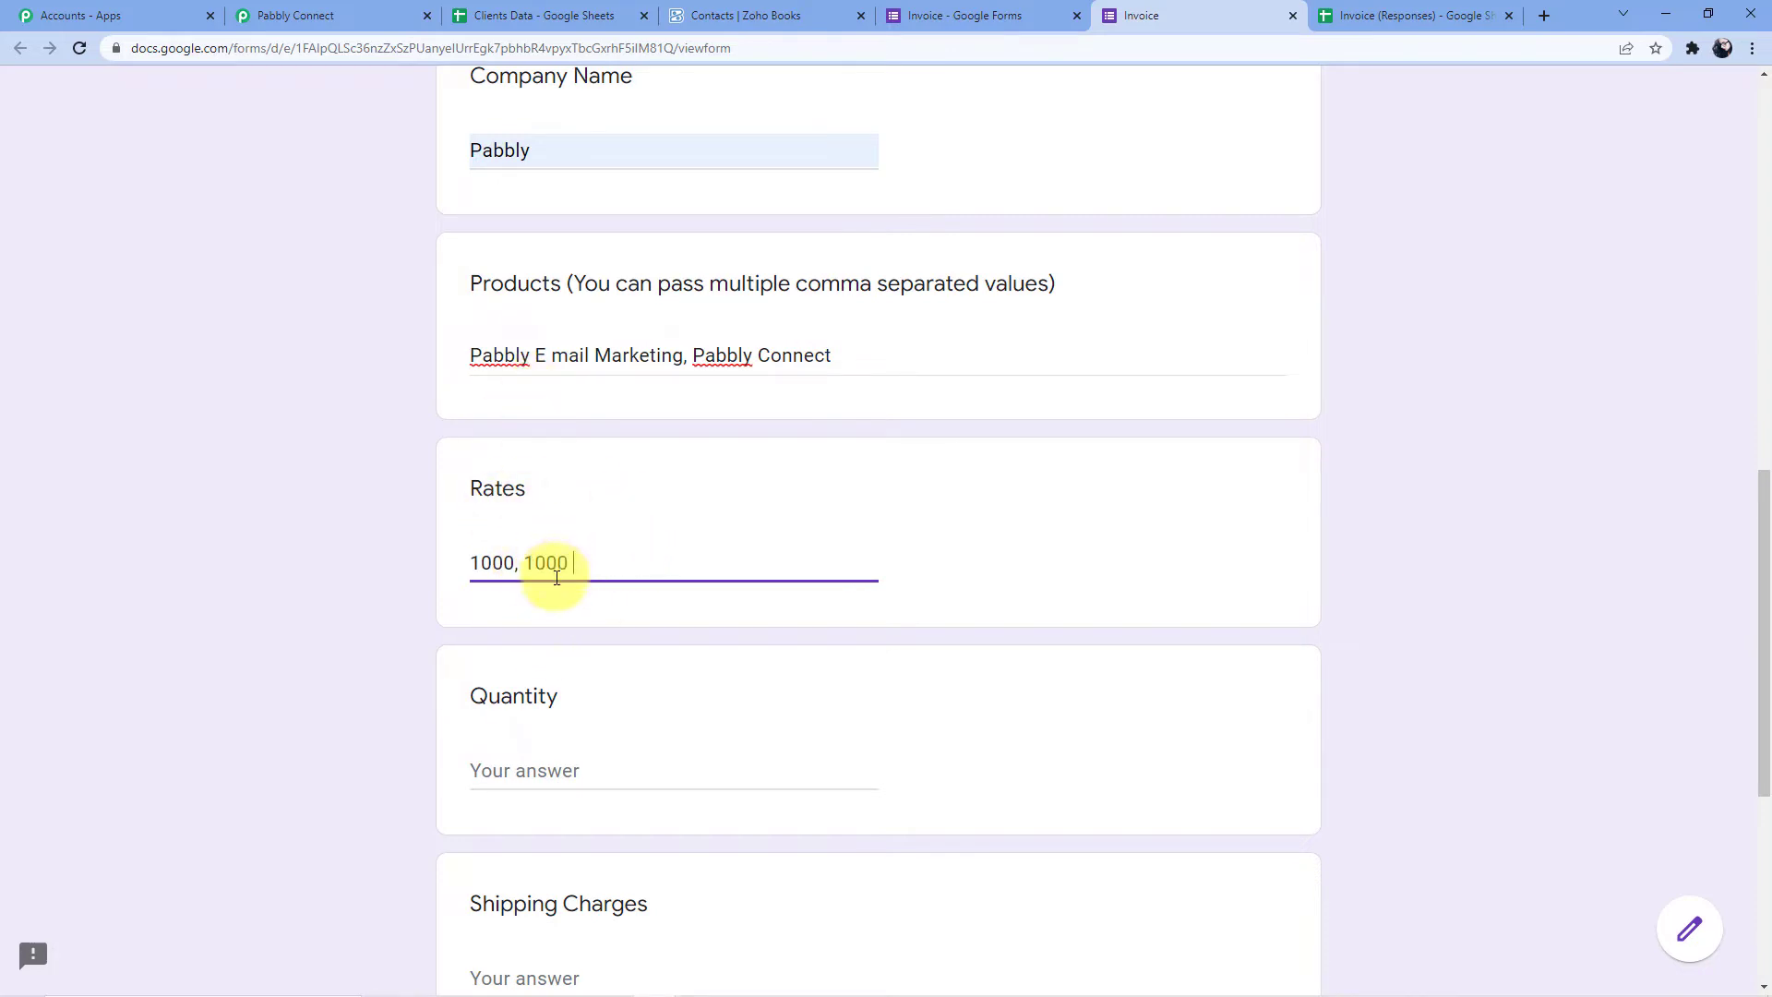
Enter the quantities '1, 1' and submit the invoice response
scroll(554, 564, "down", 3)
left_click(541, 489)
type("1, 2")
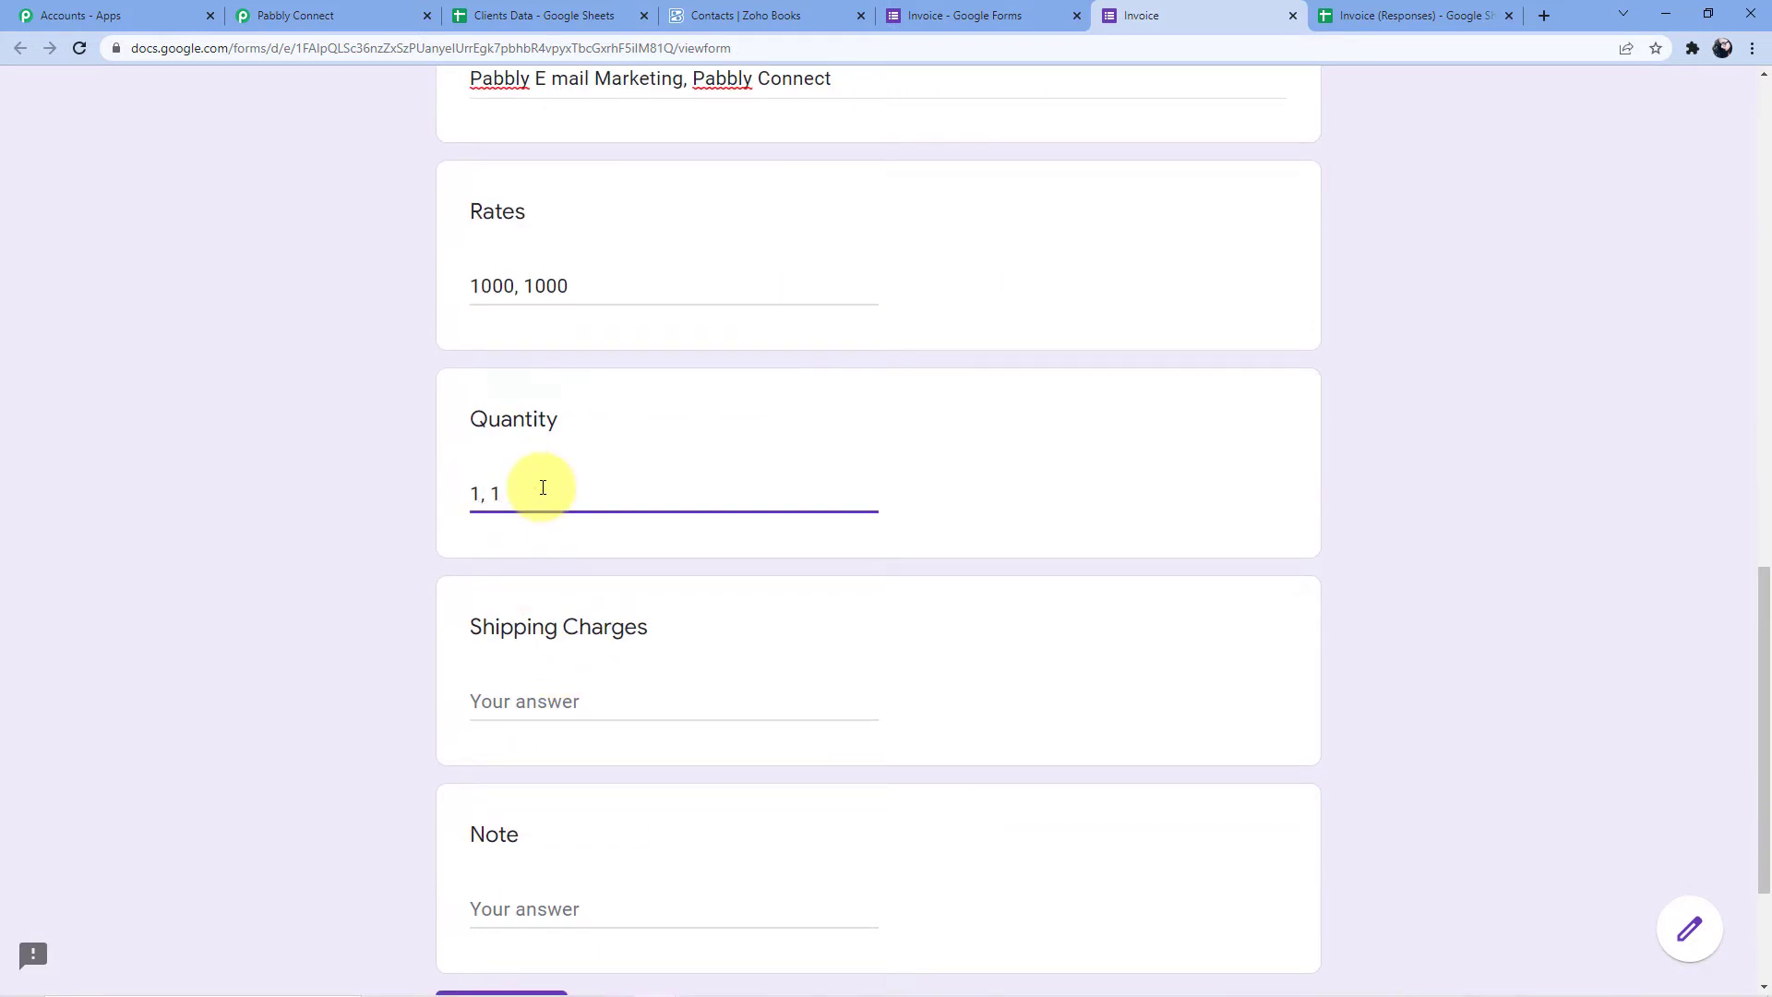
scroll(563, 591, "down", 3)
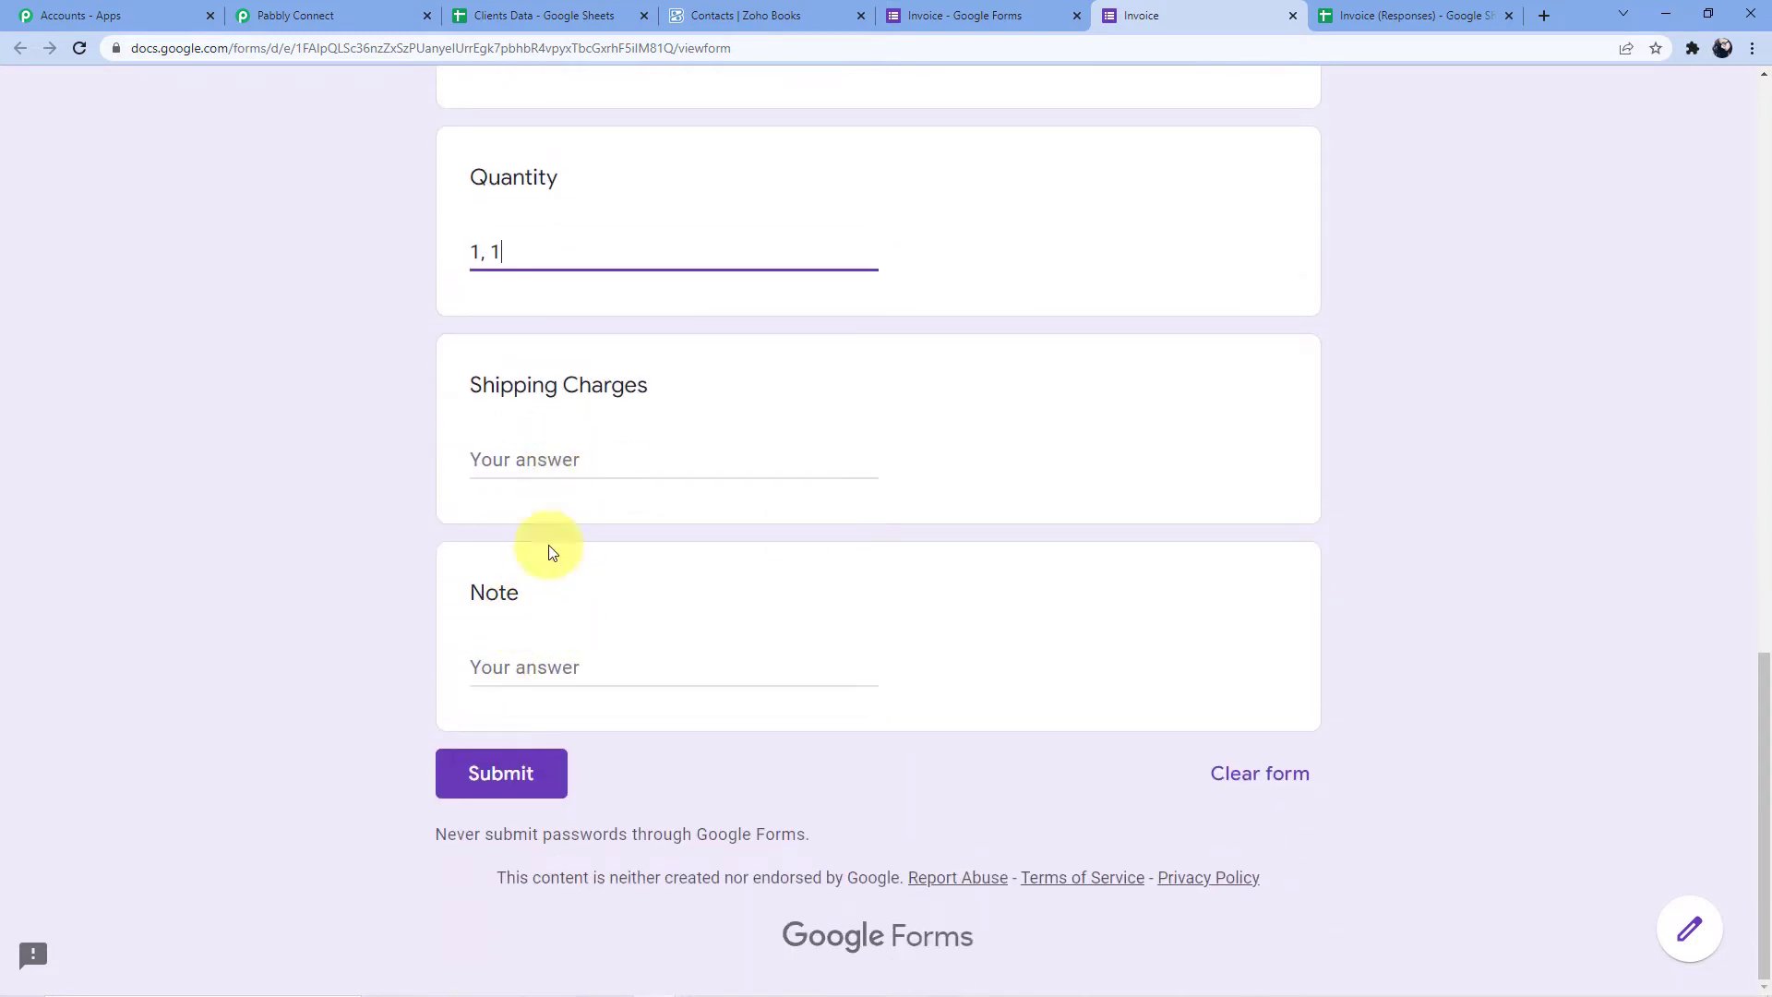
left_click(503, 780)
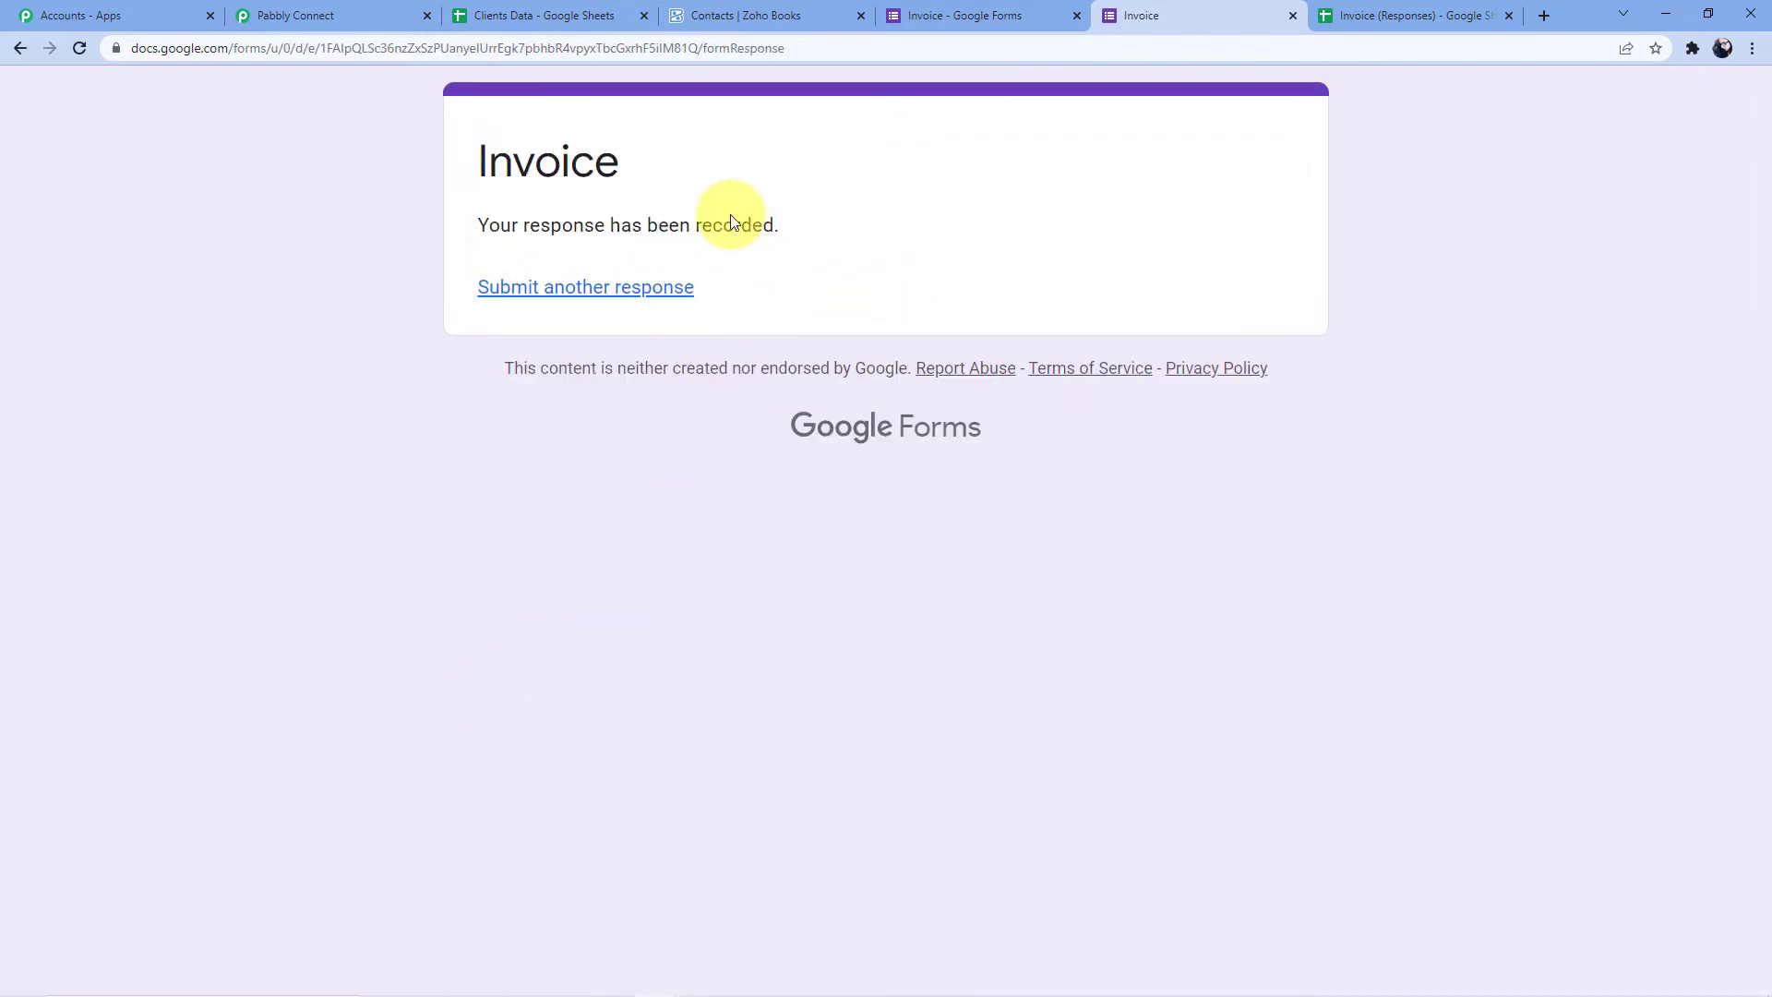
Close the Clients Data spreadsheet and view the new row in Invoice (Responses)
left_click(588, 7)
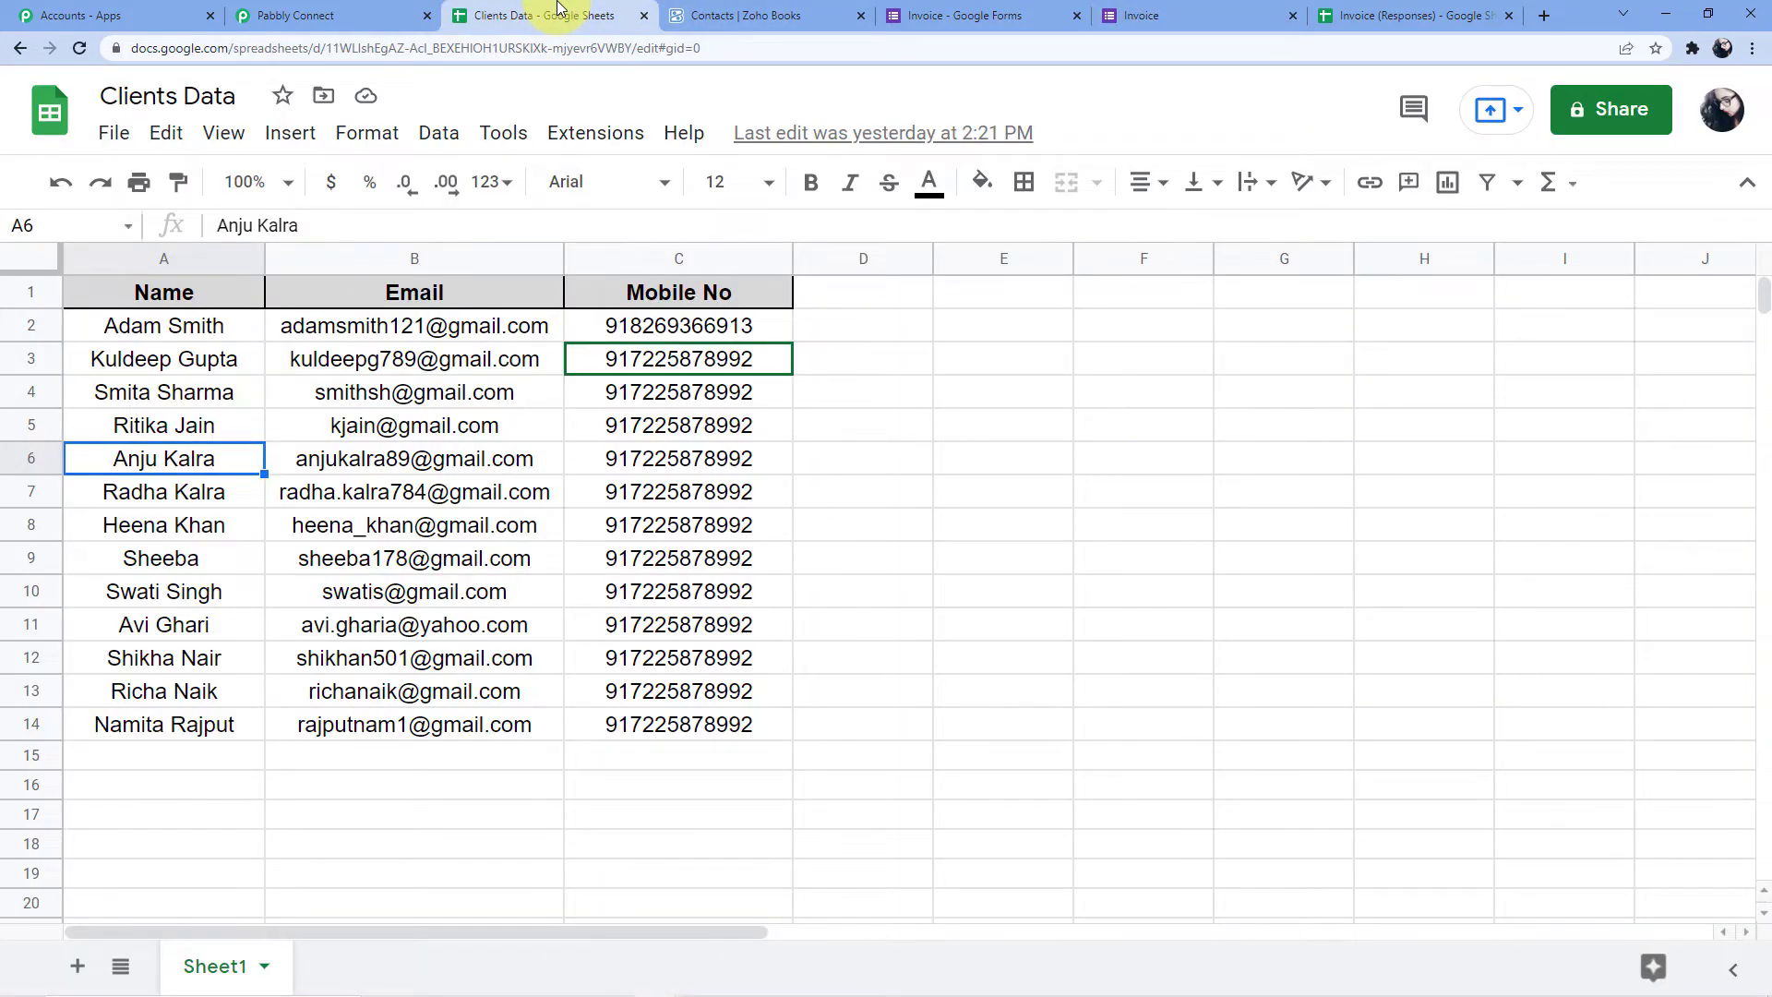
left_click(644, 15)
left_click(1164, 15)
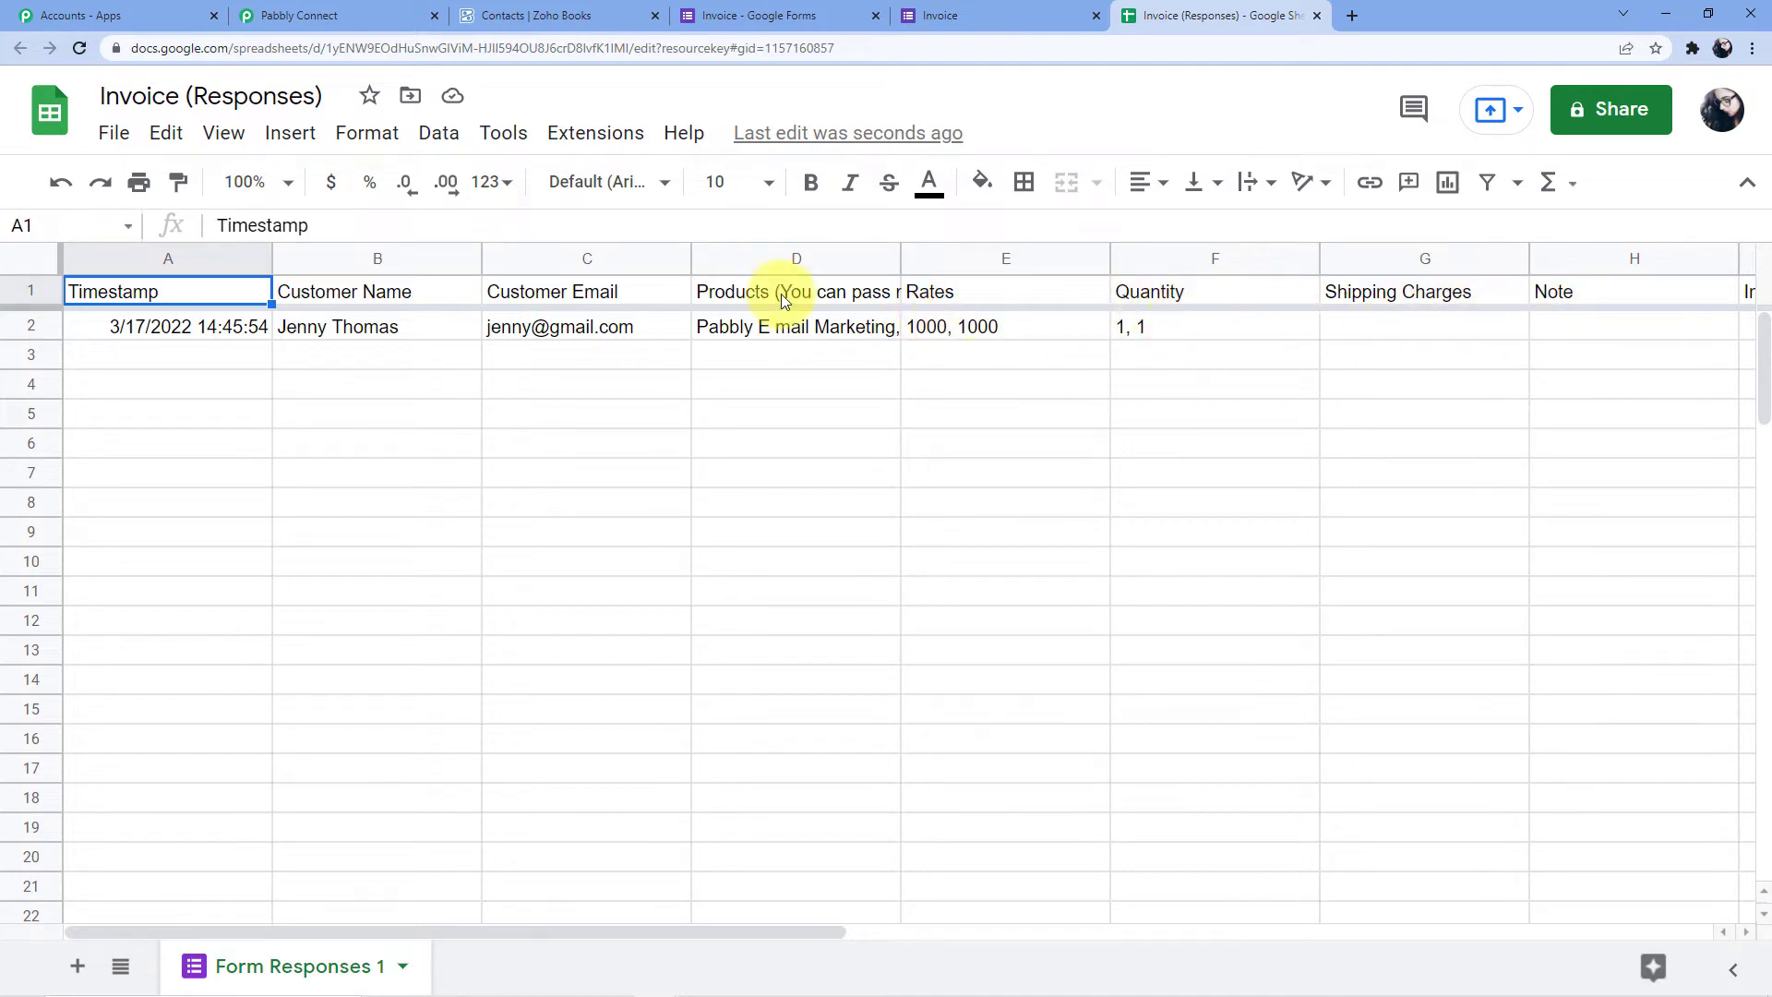
Copy the Pabbly Connect webhook URL again and return to the Invoice (Responses) sheet
left_click(309, 15)
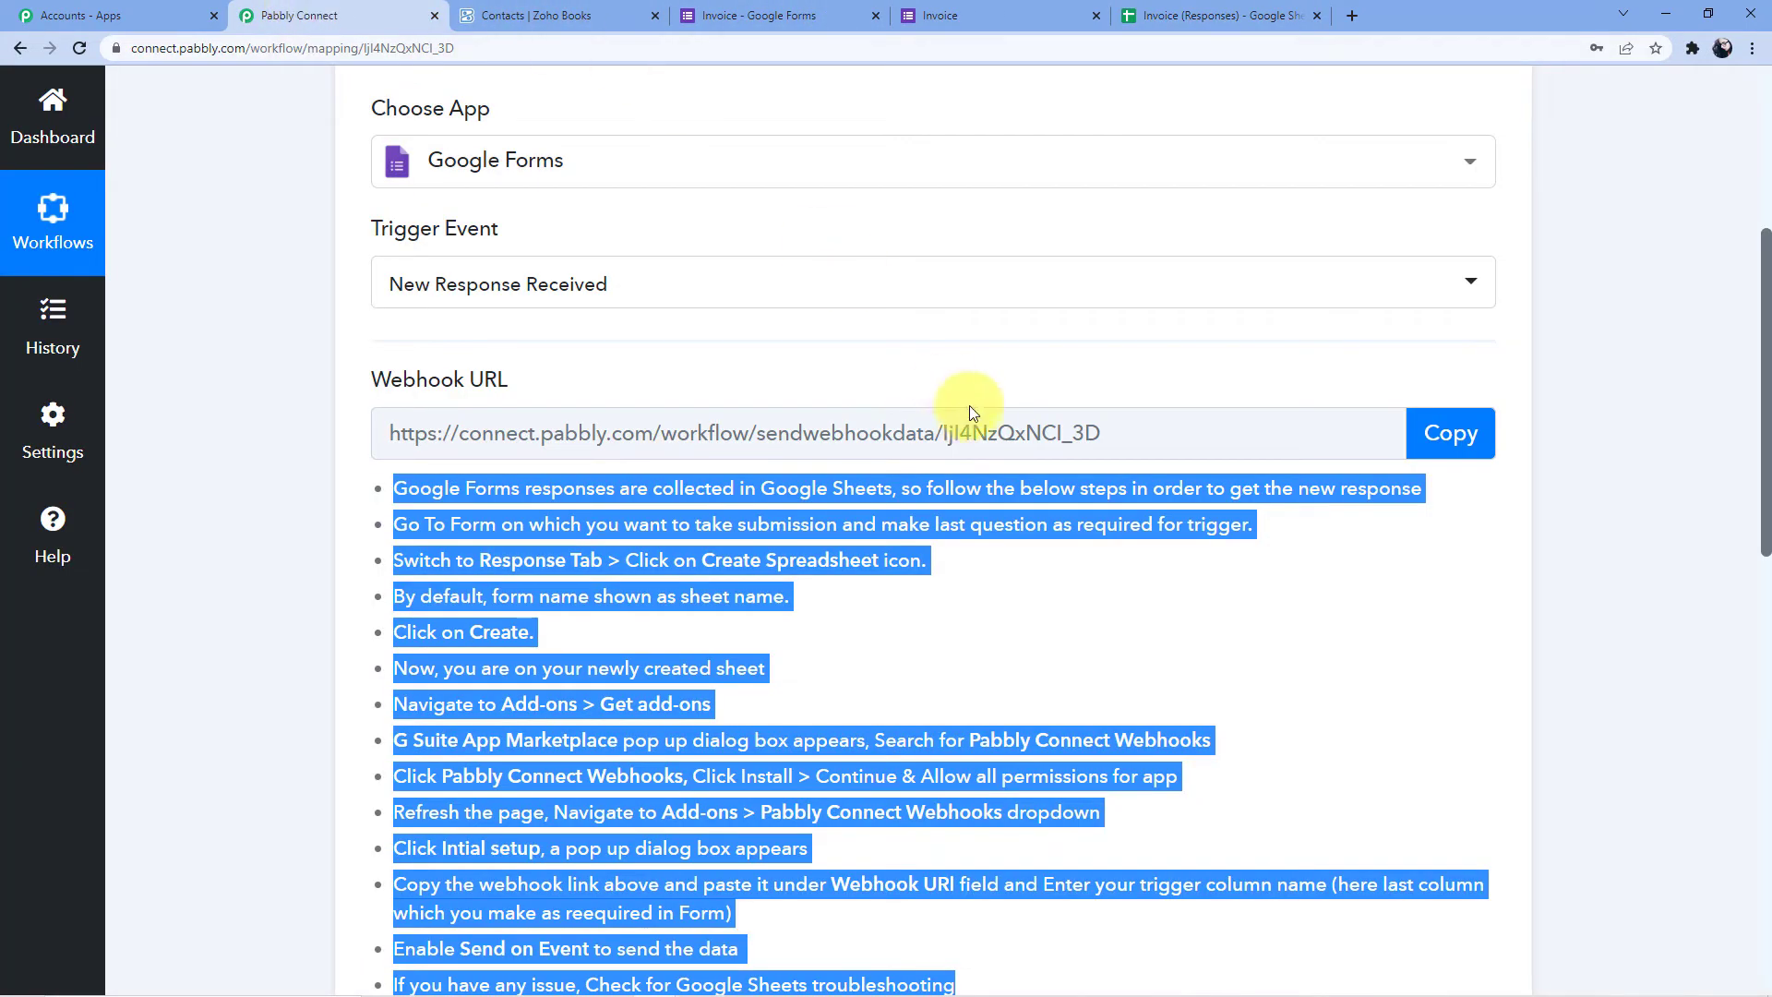
left_click(1432, 427)
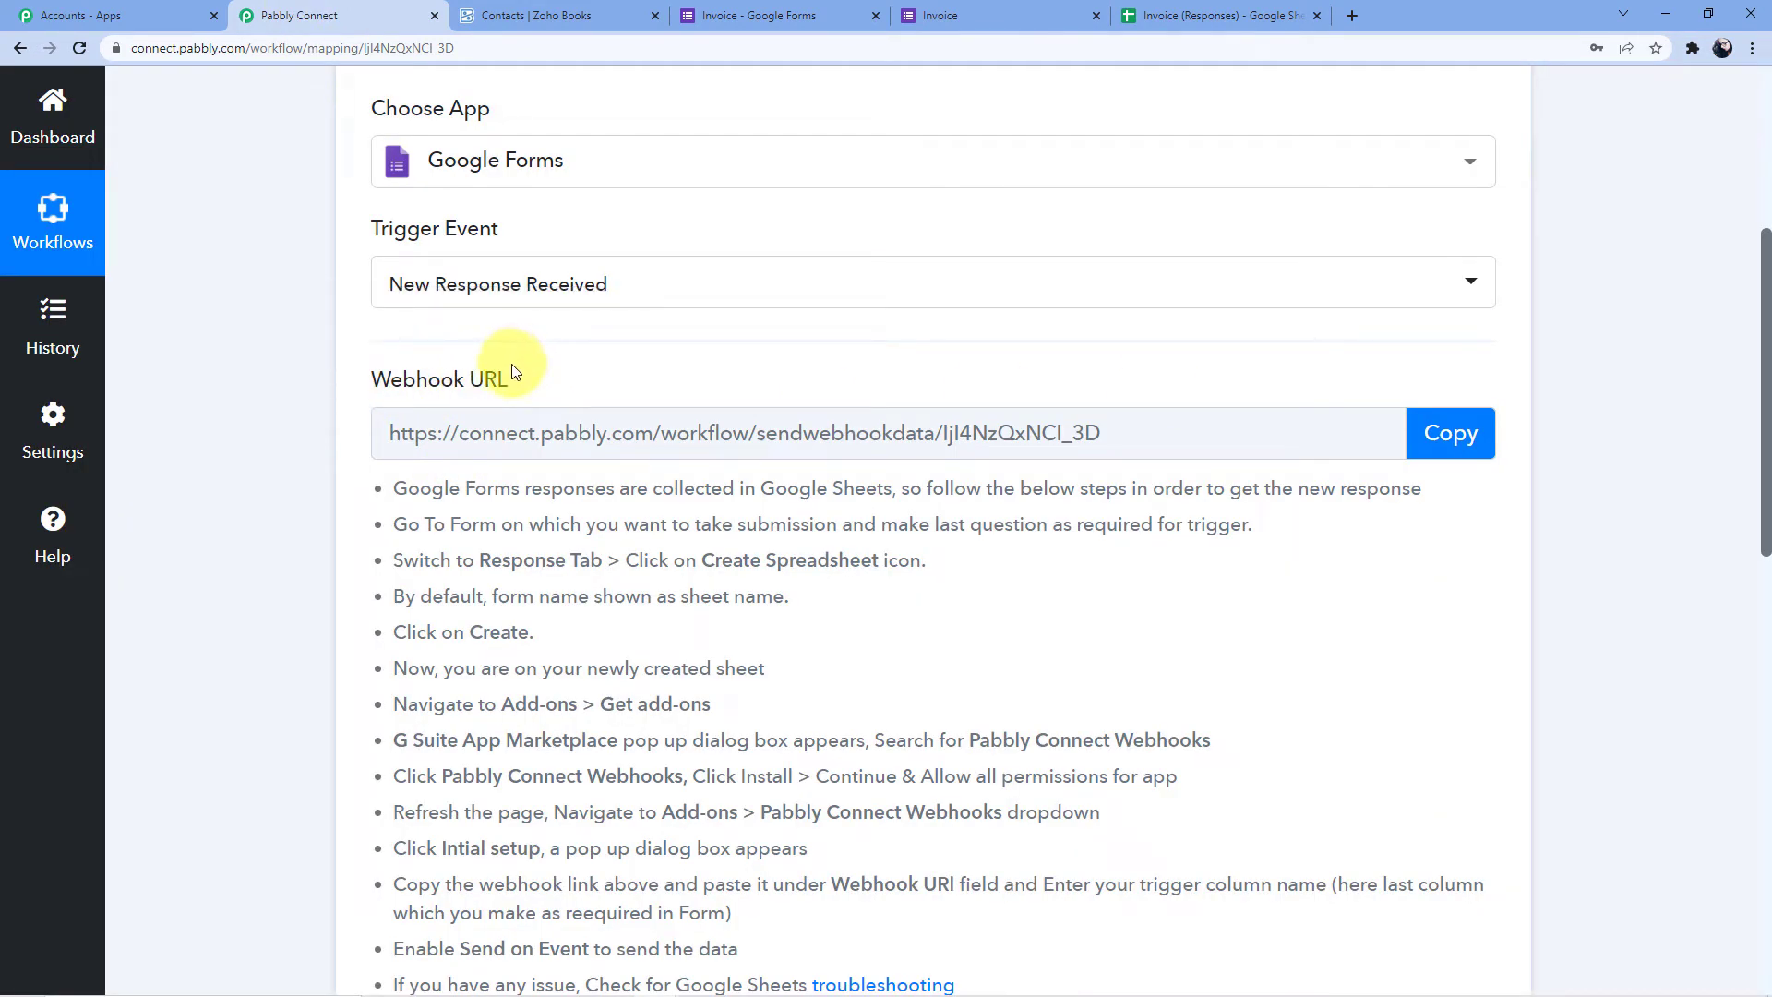
scroll(590, 553, "down", 5)
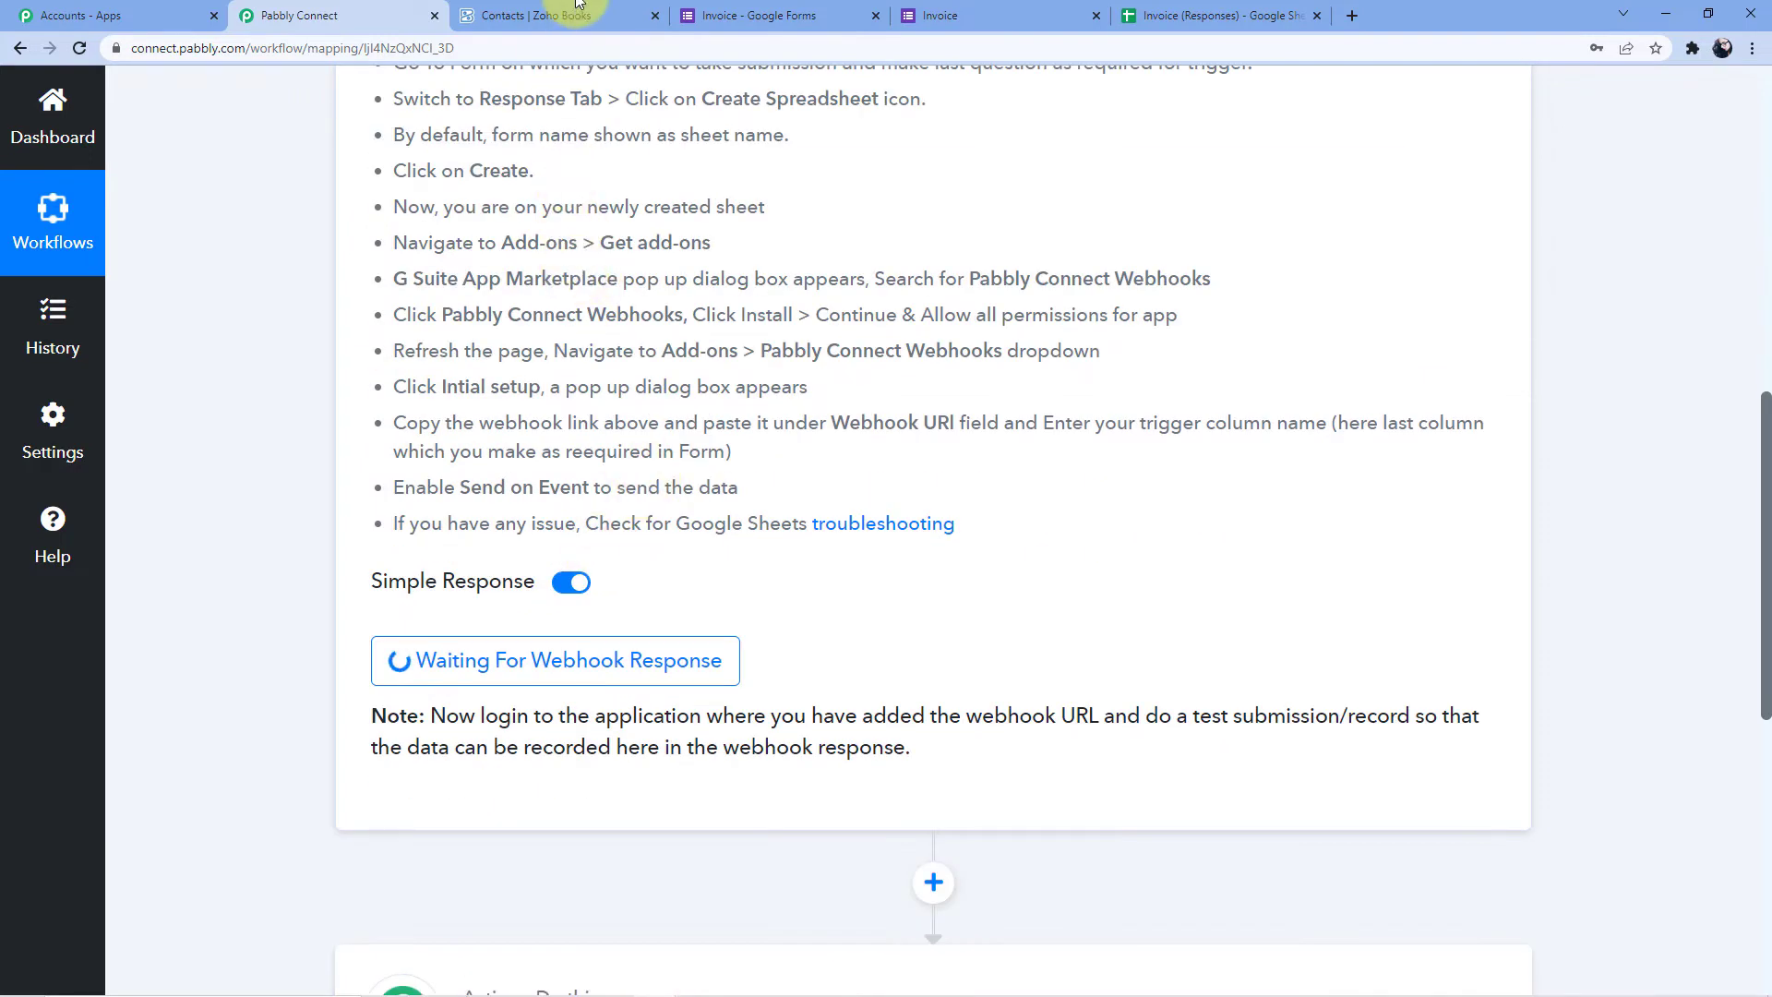
left_click(738, 7)
left_click(940, 15)
left_click(1200, 15)
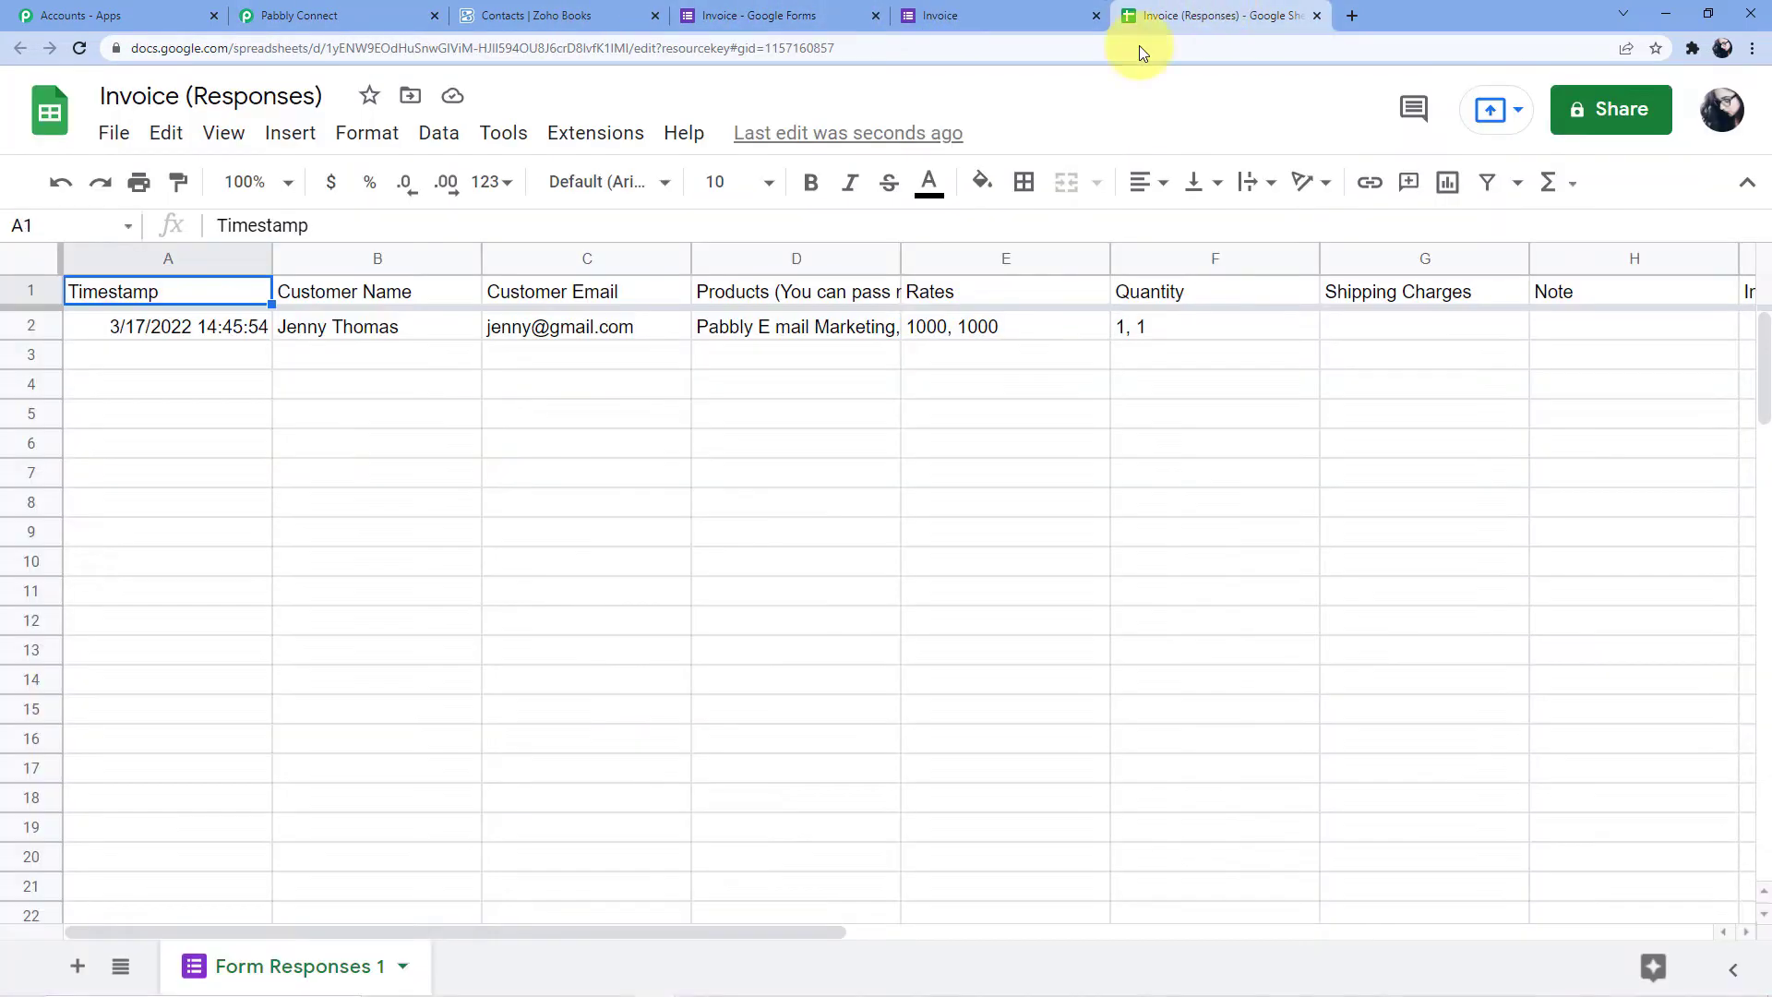
left_click(590, 144)
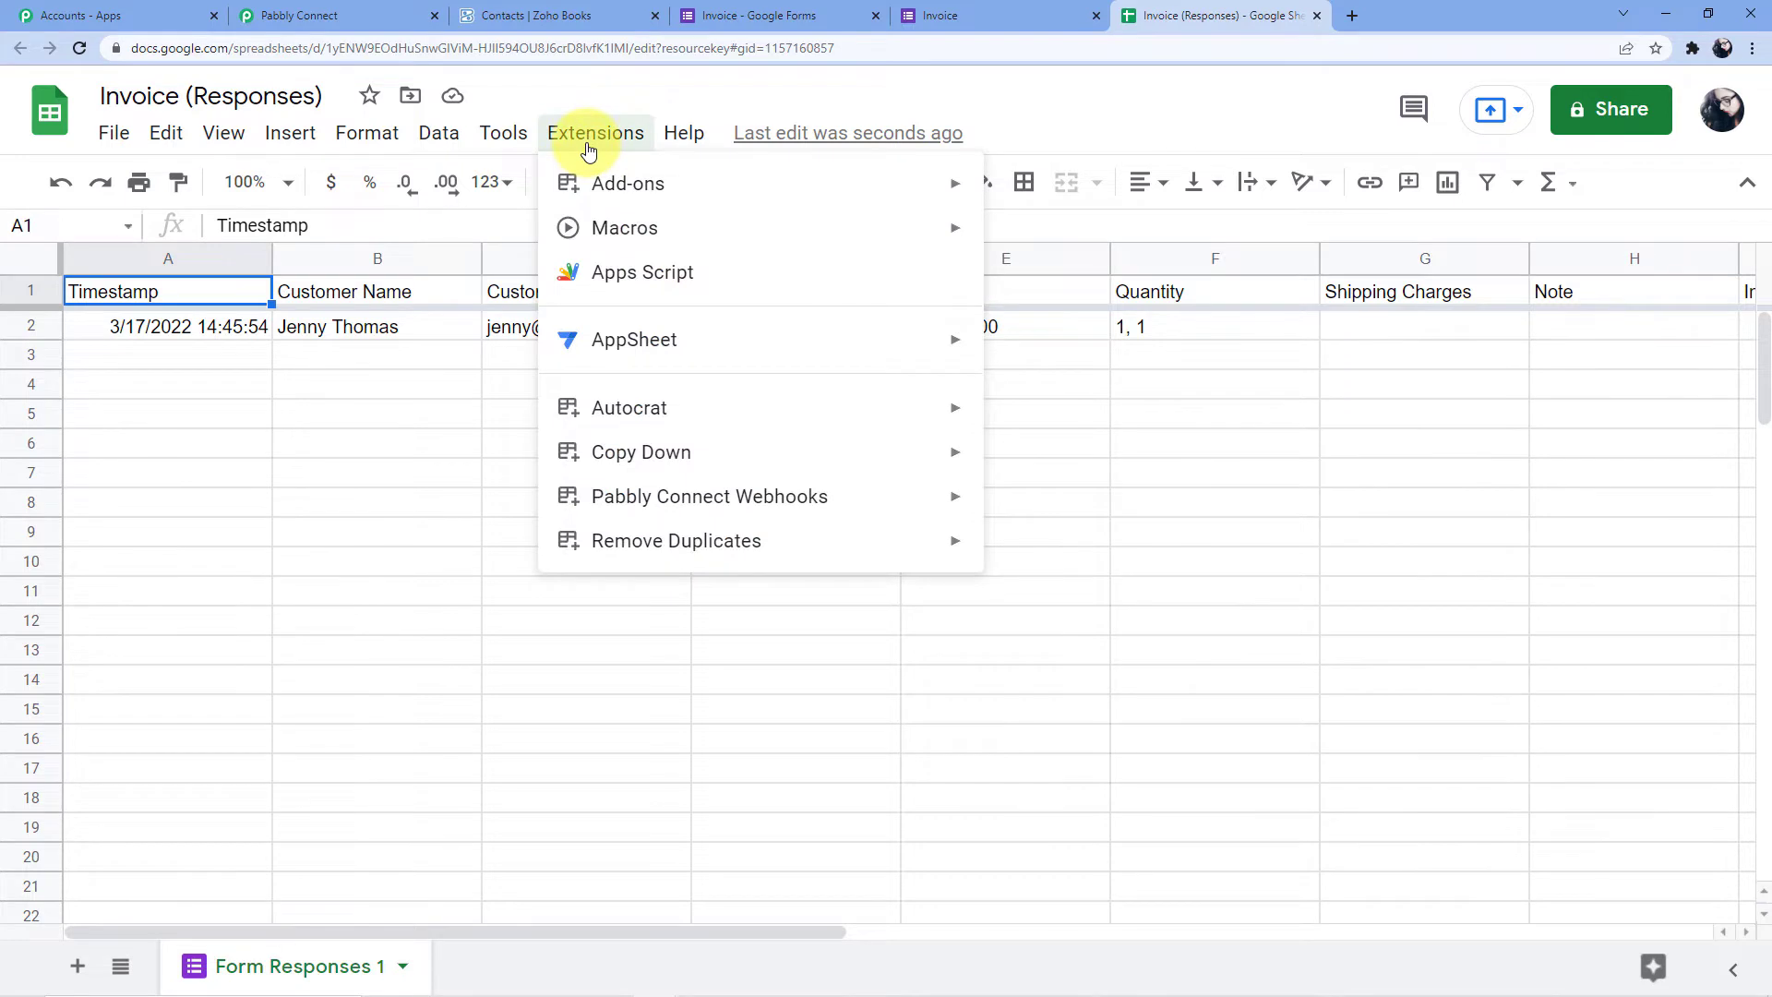
mouse_move(797, 497)
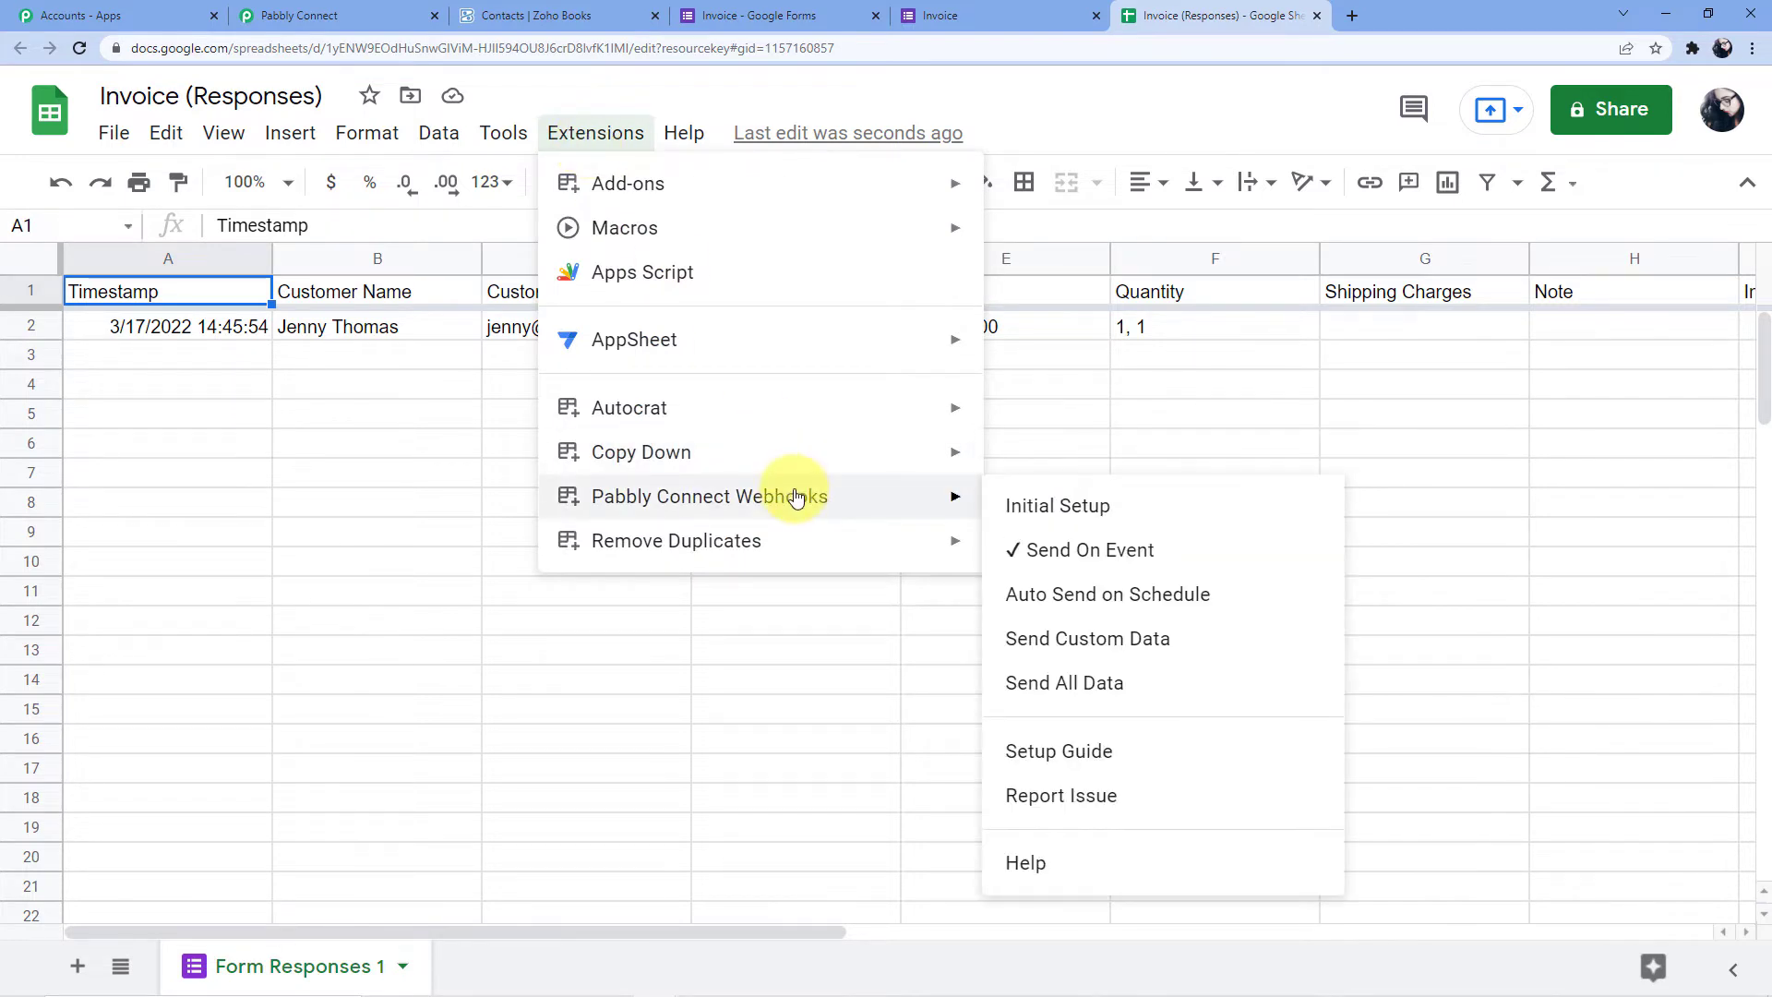
left_click(1040, 550)
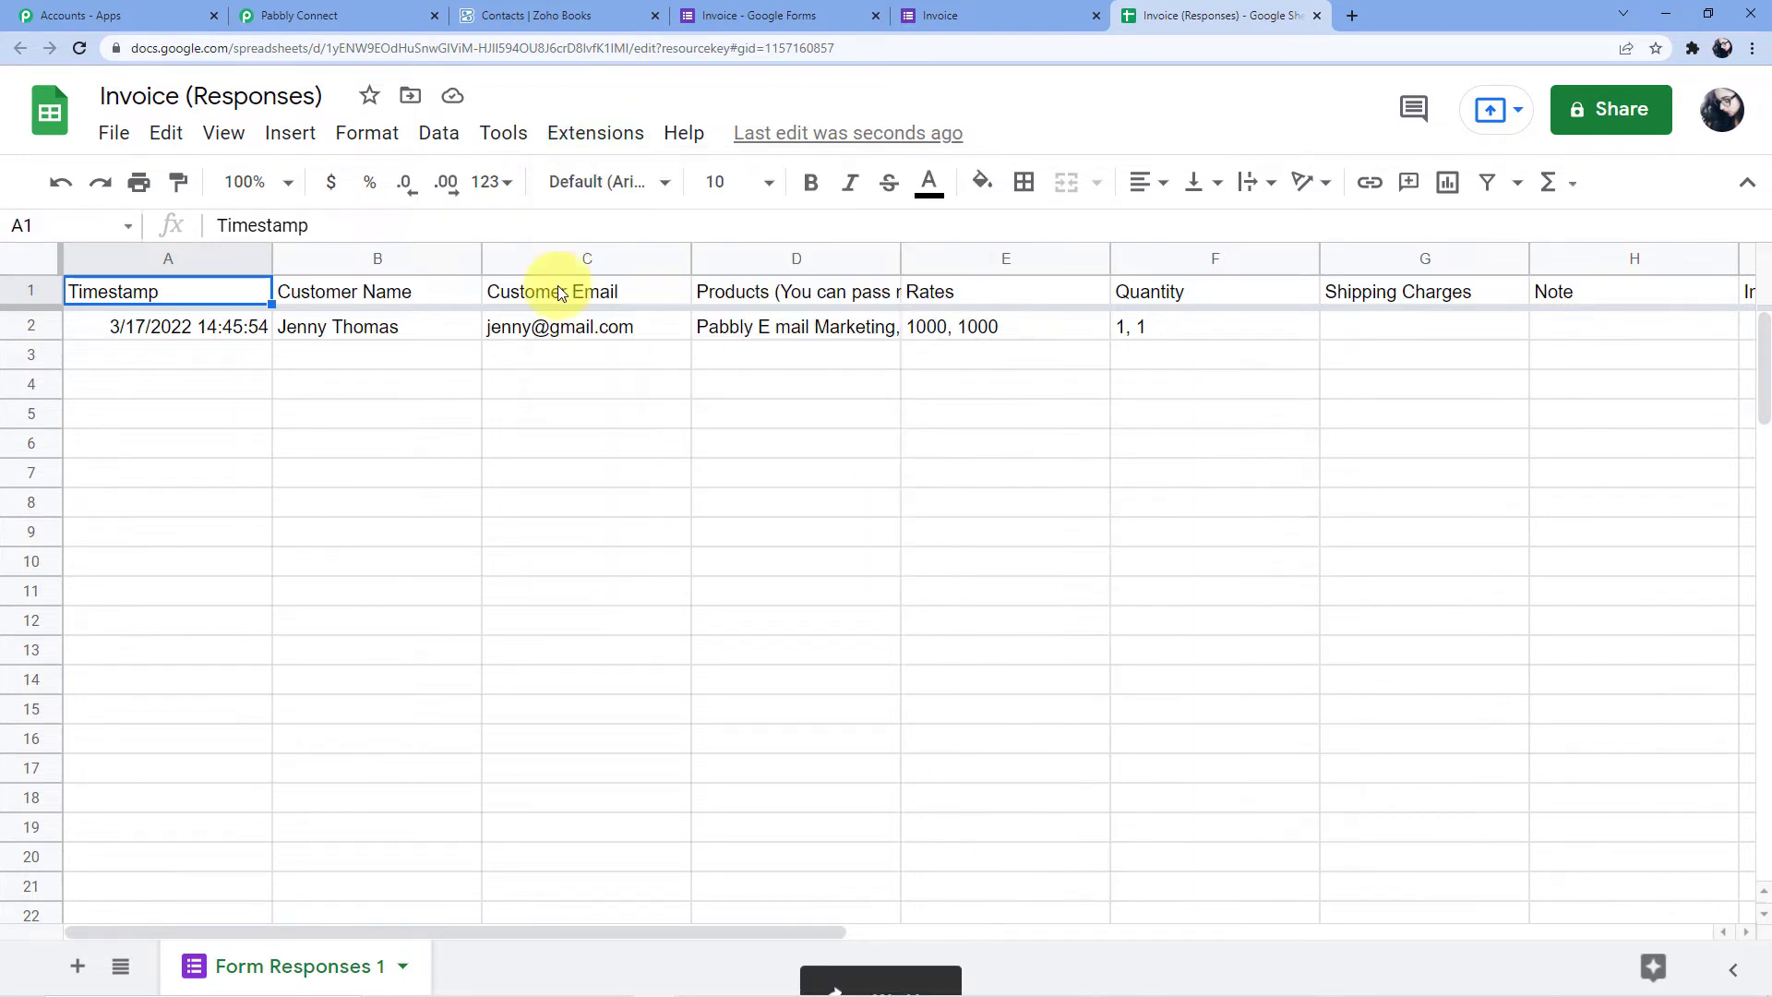
left_click(594, 131)
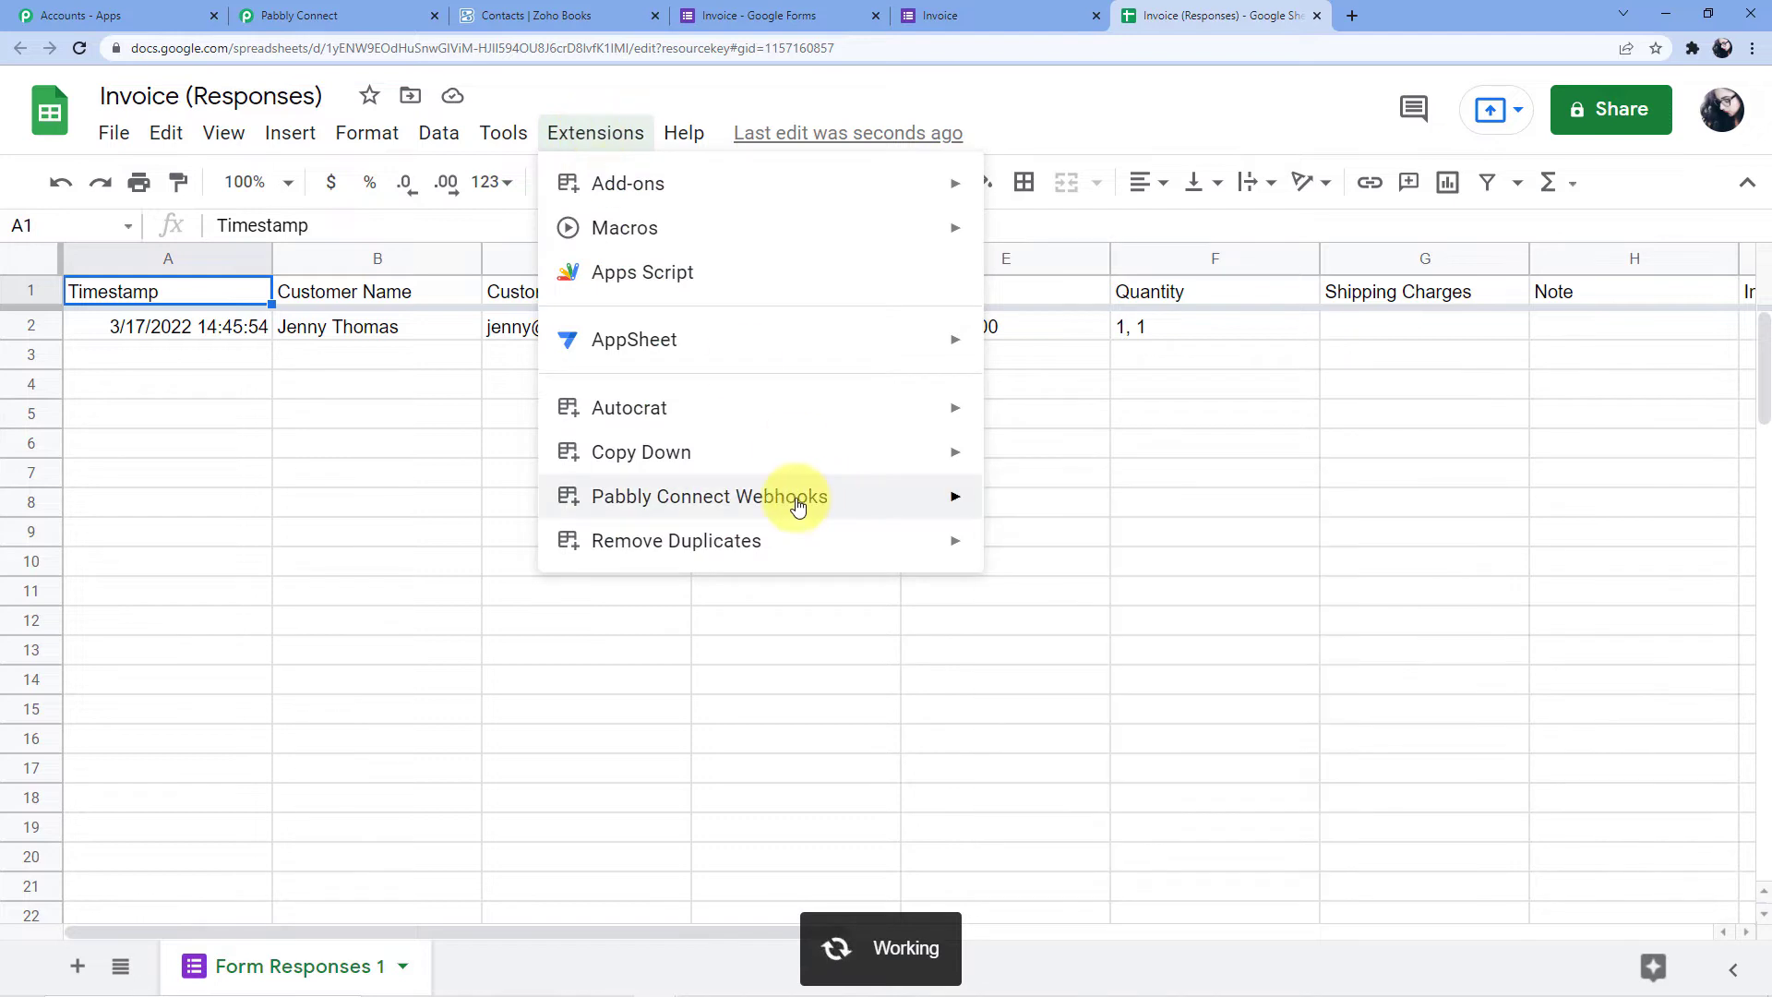
mouse_move(697, 198)
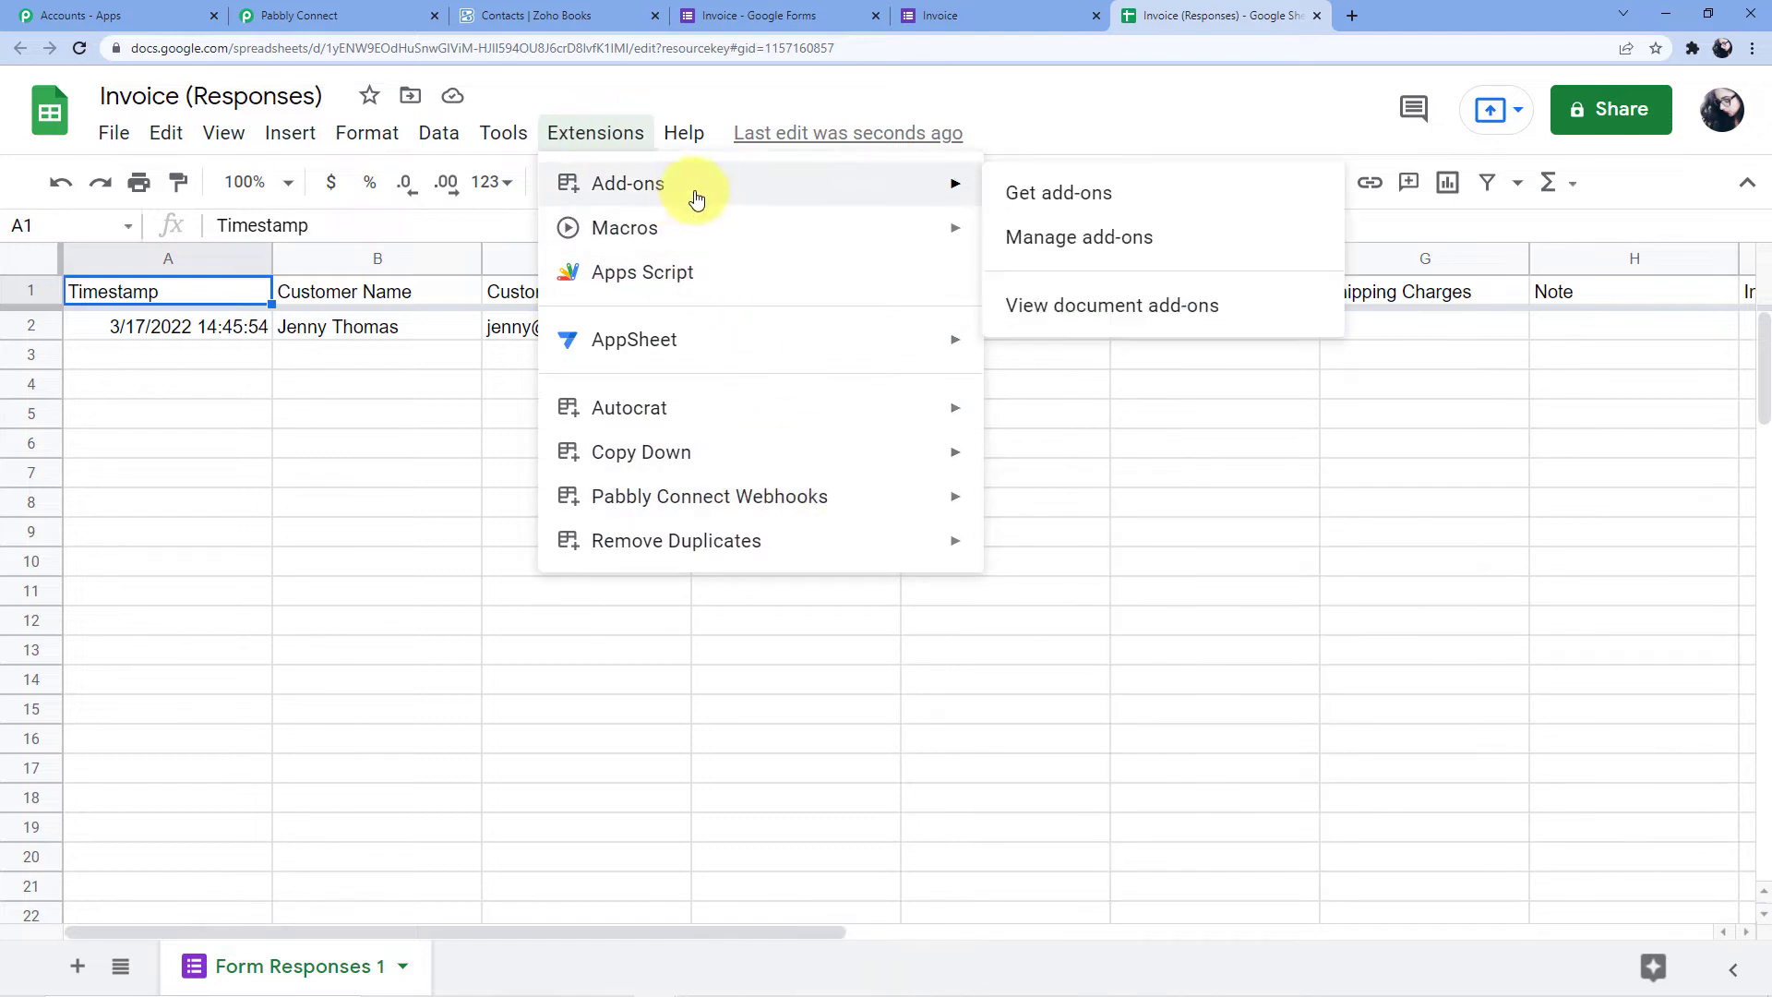
left_click(1000, 192)
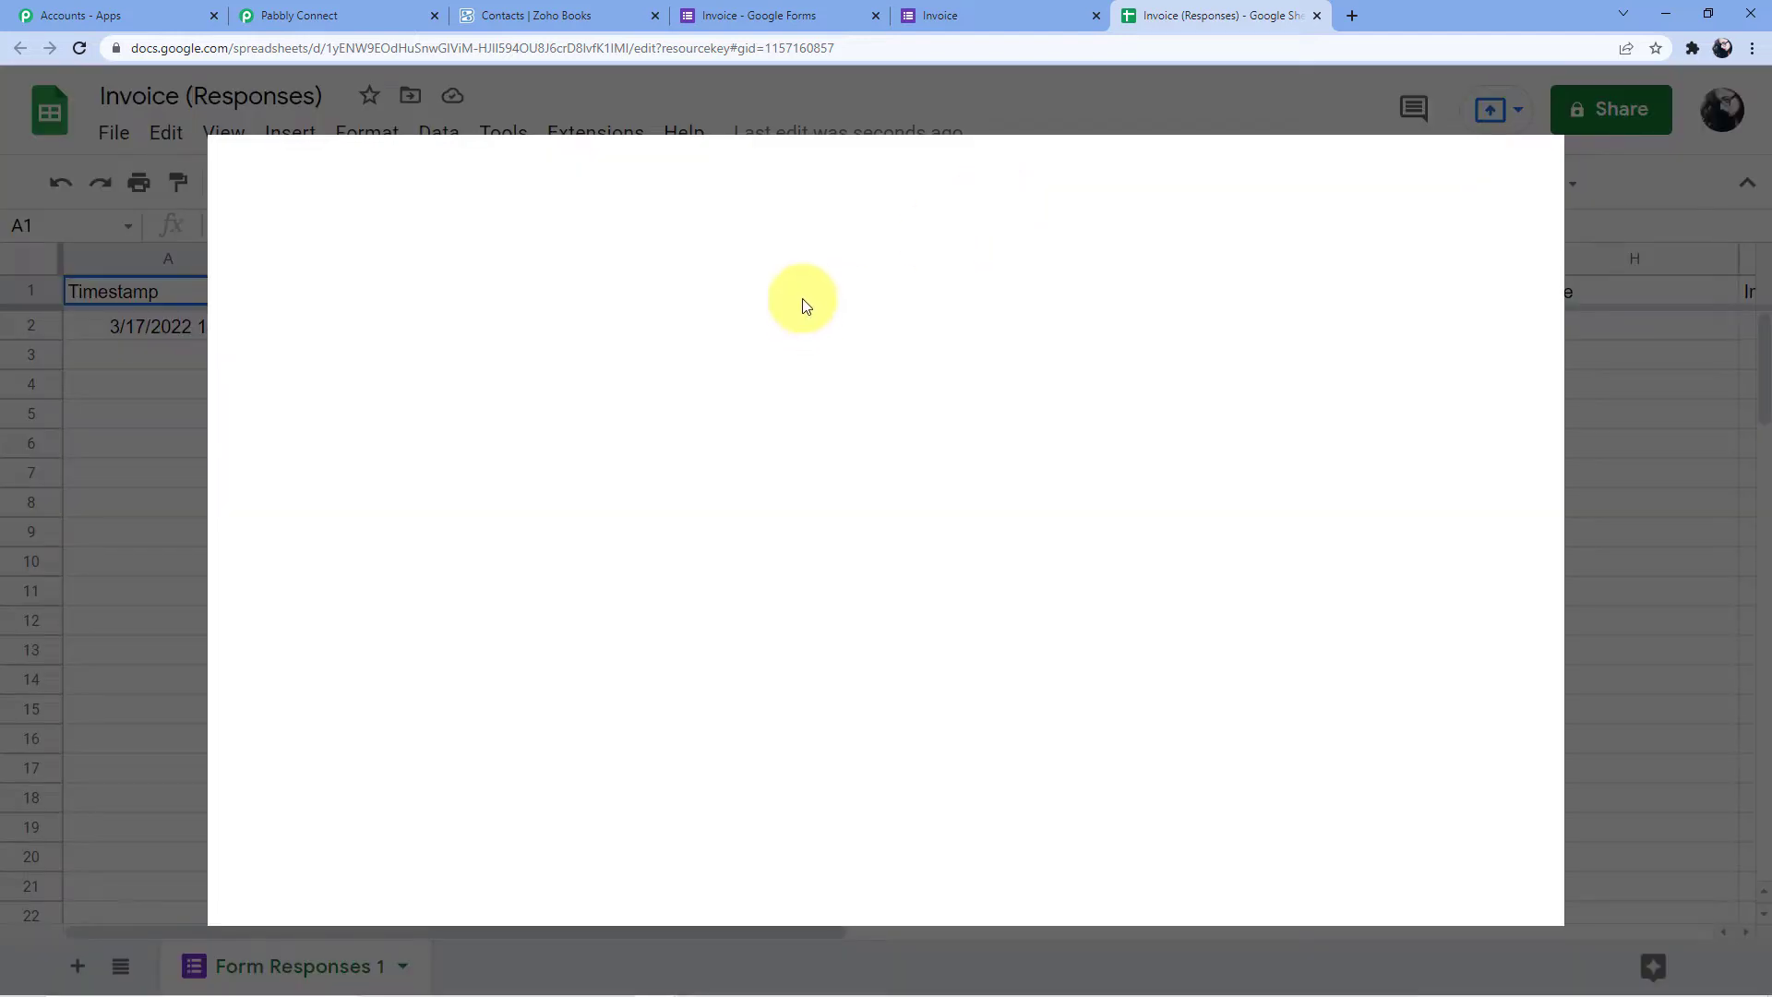
left_click(950, 172)
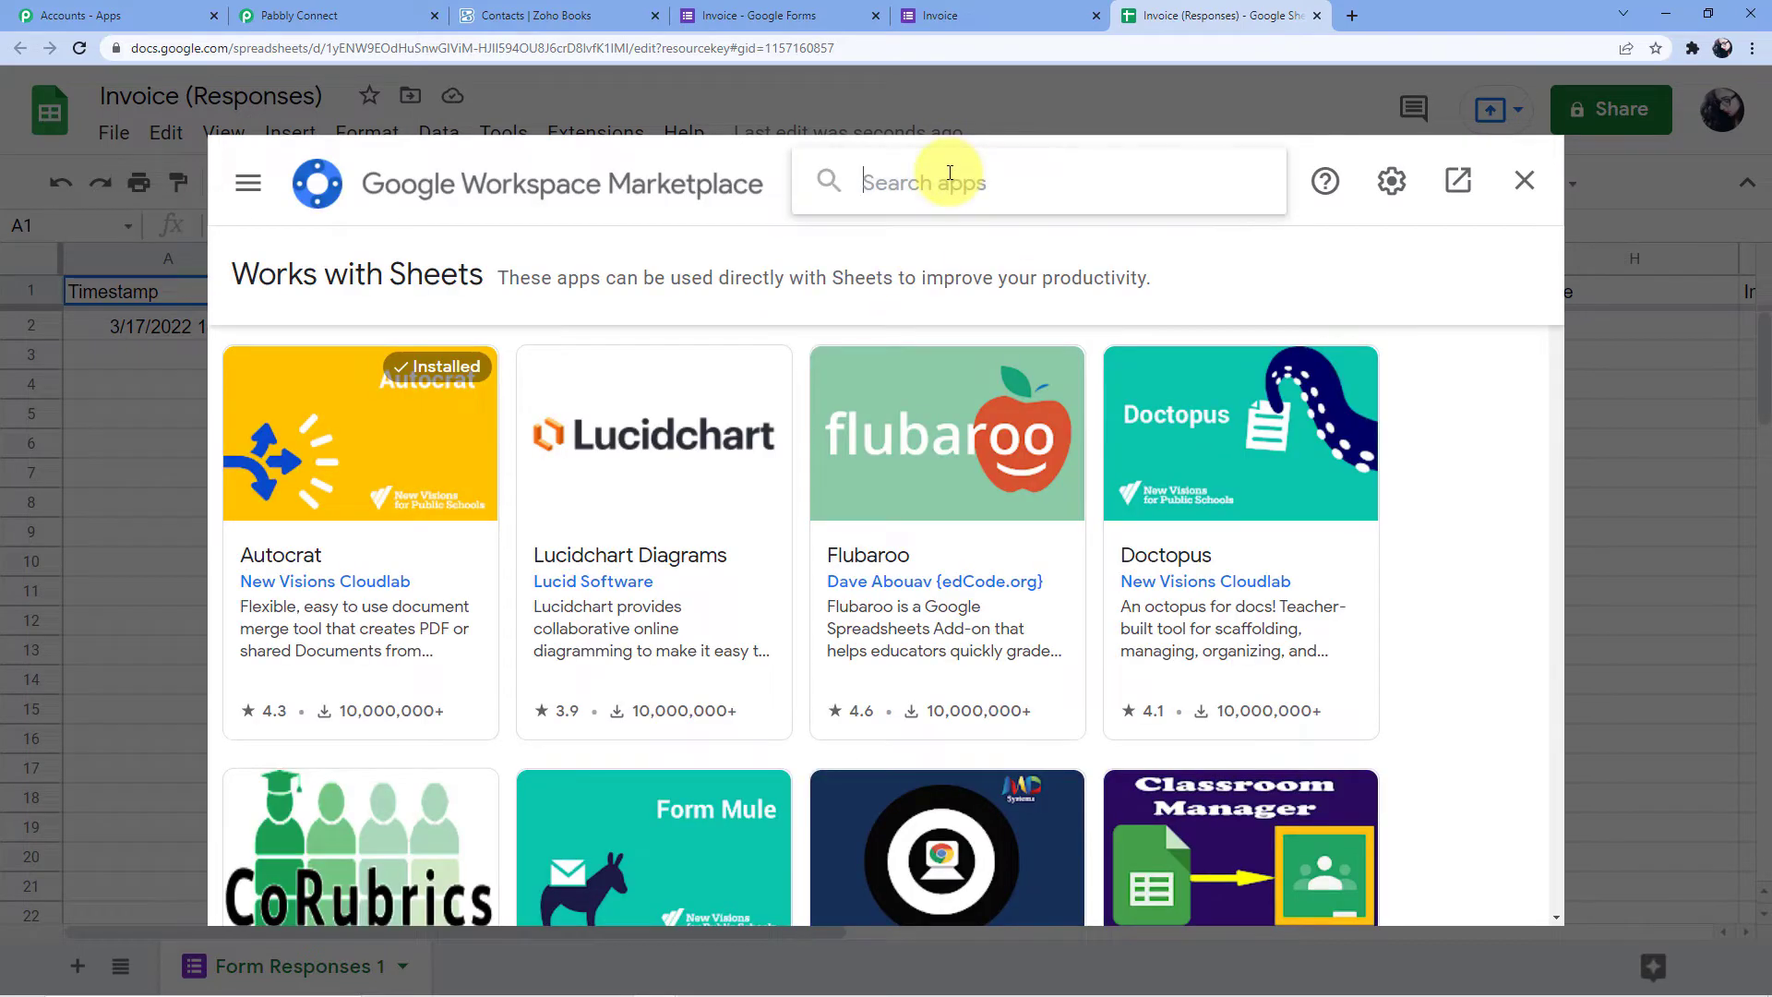
type("Pabbly")
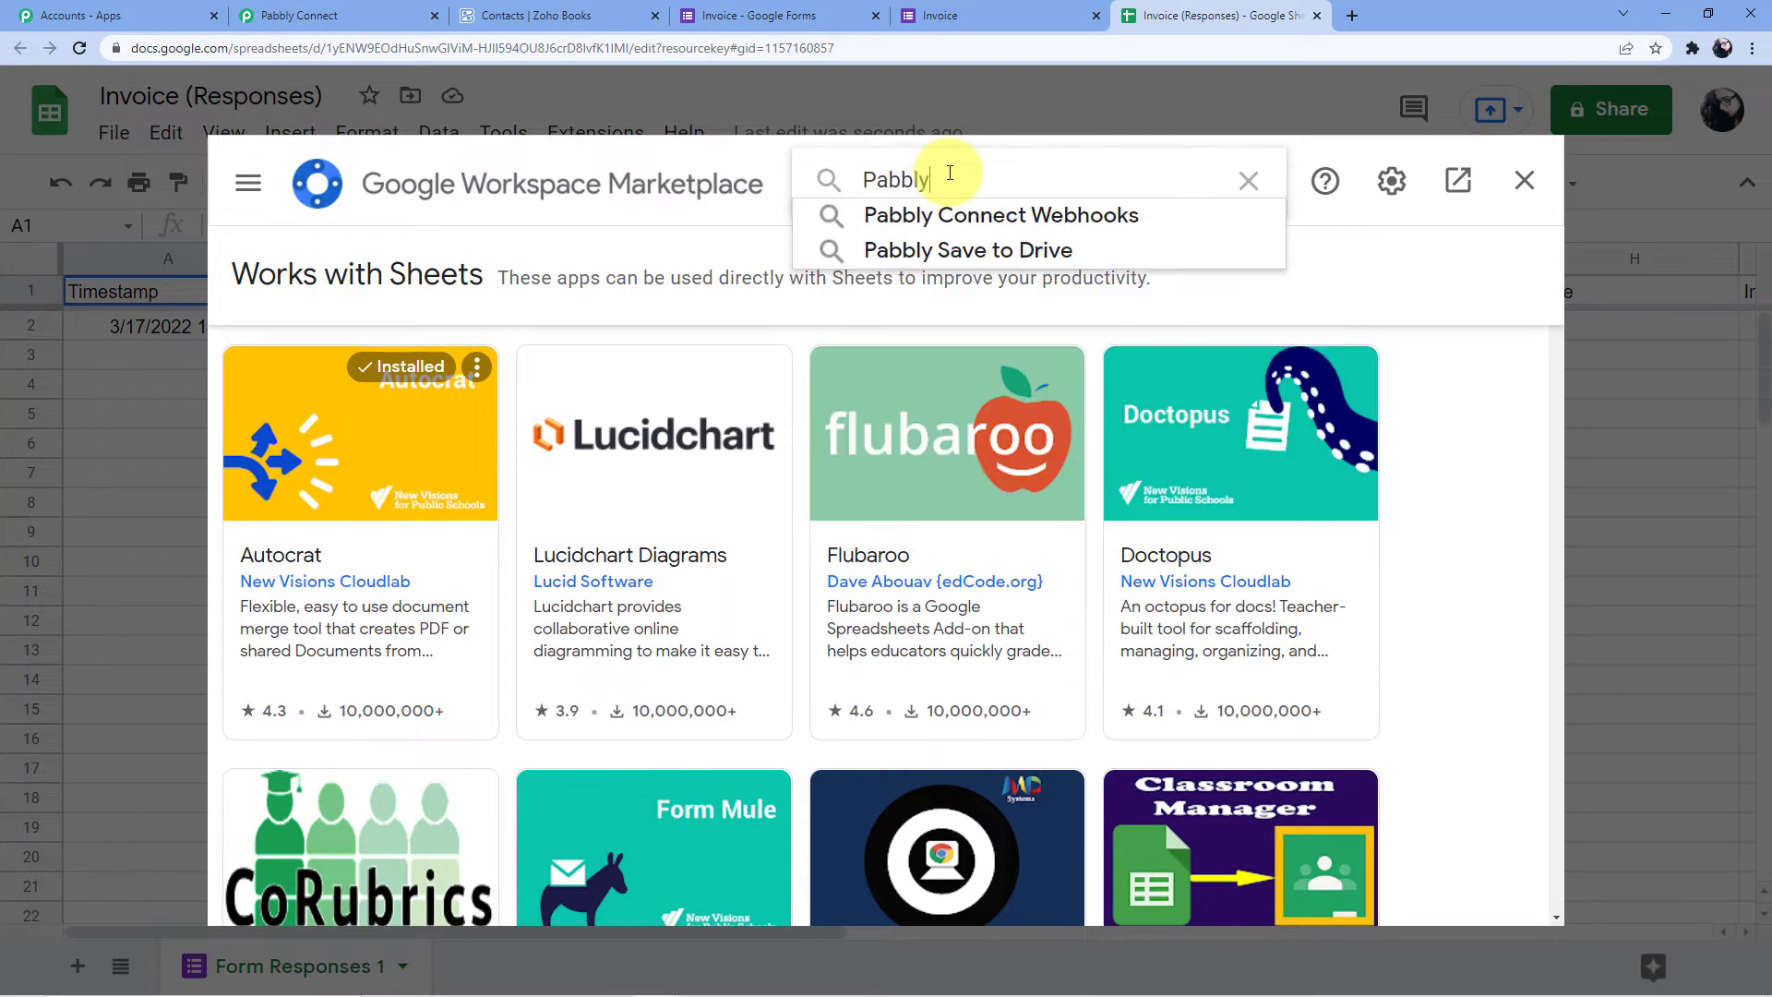
left_click(977, 211)
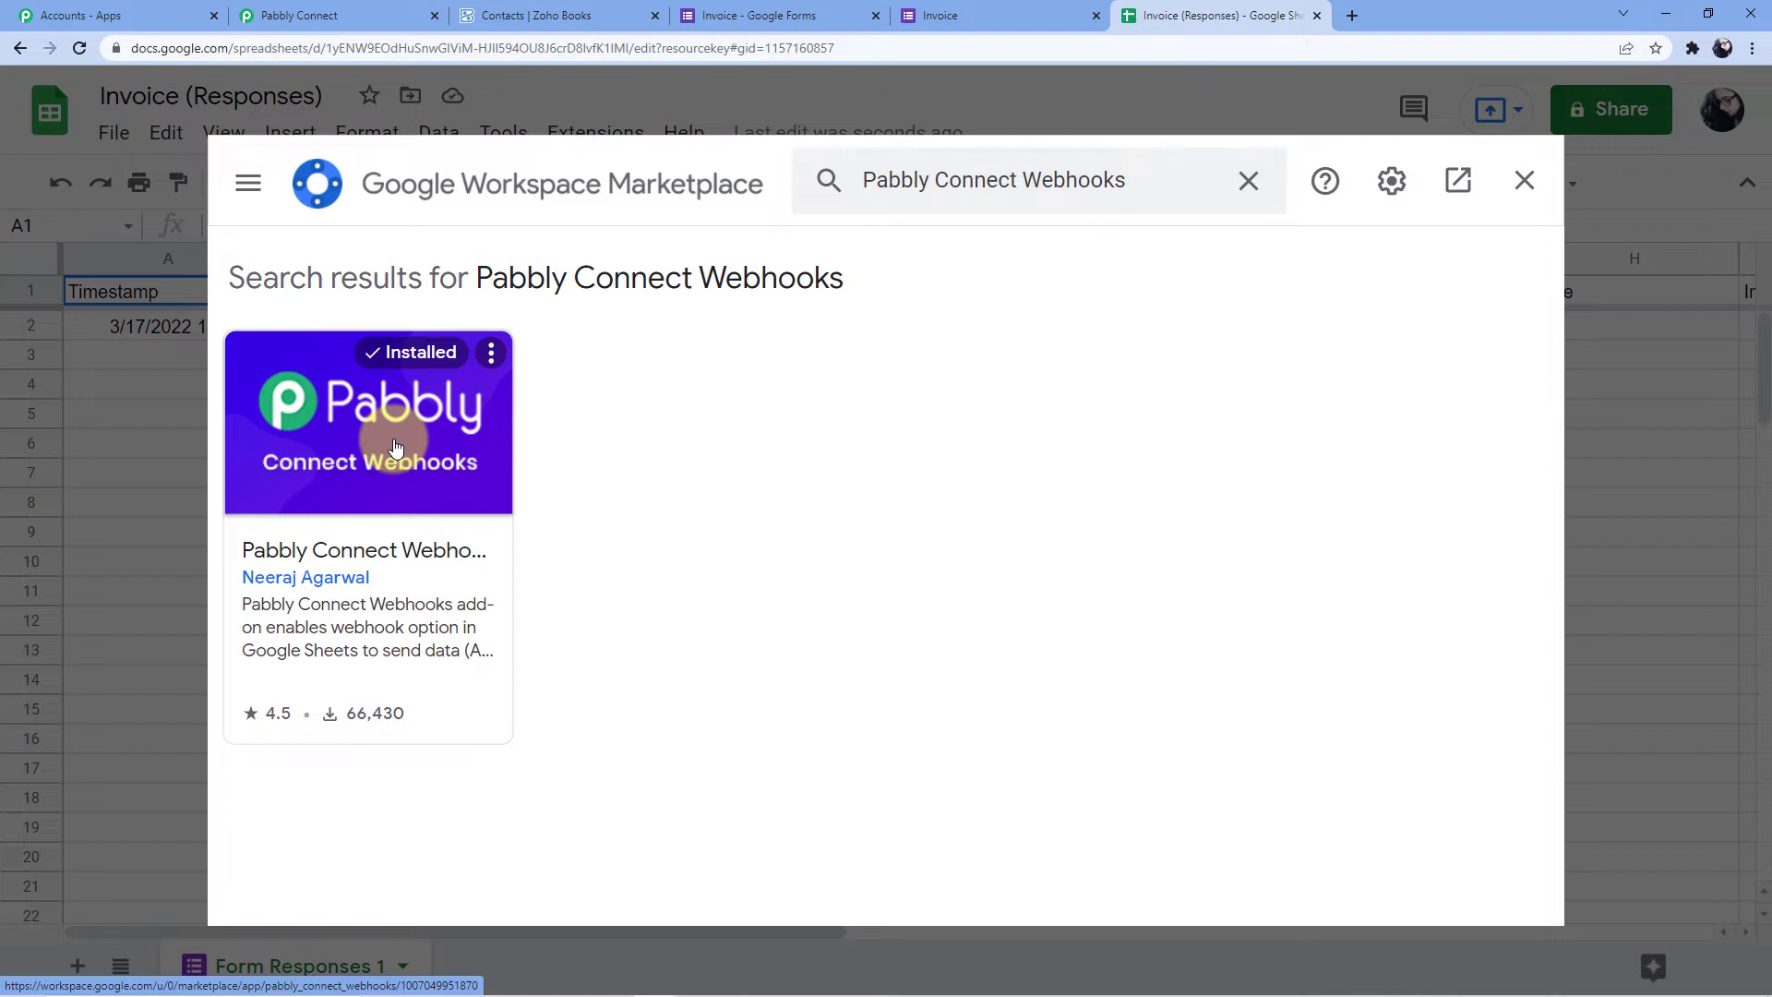
left_click(1523, 180)
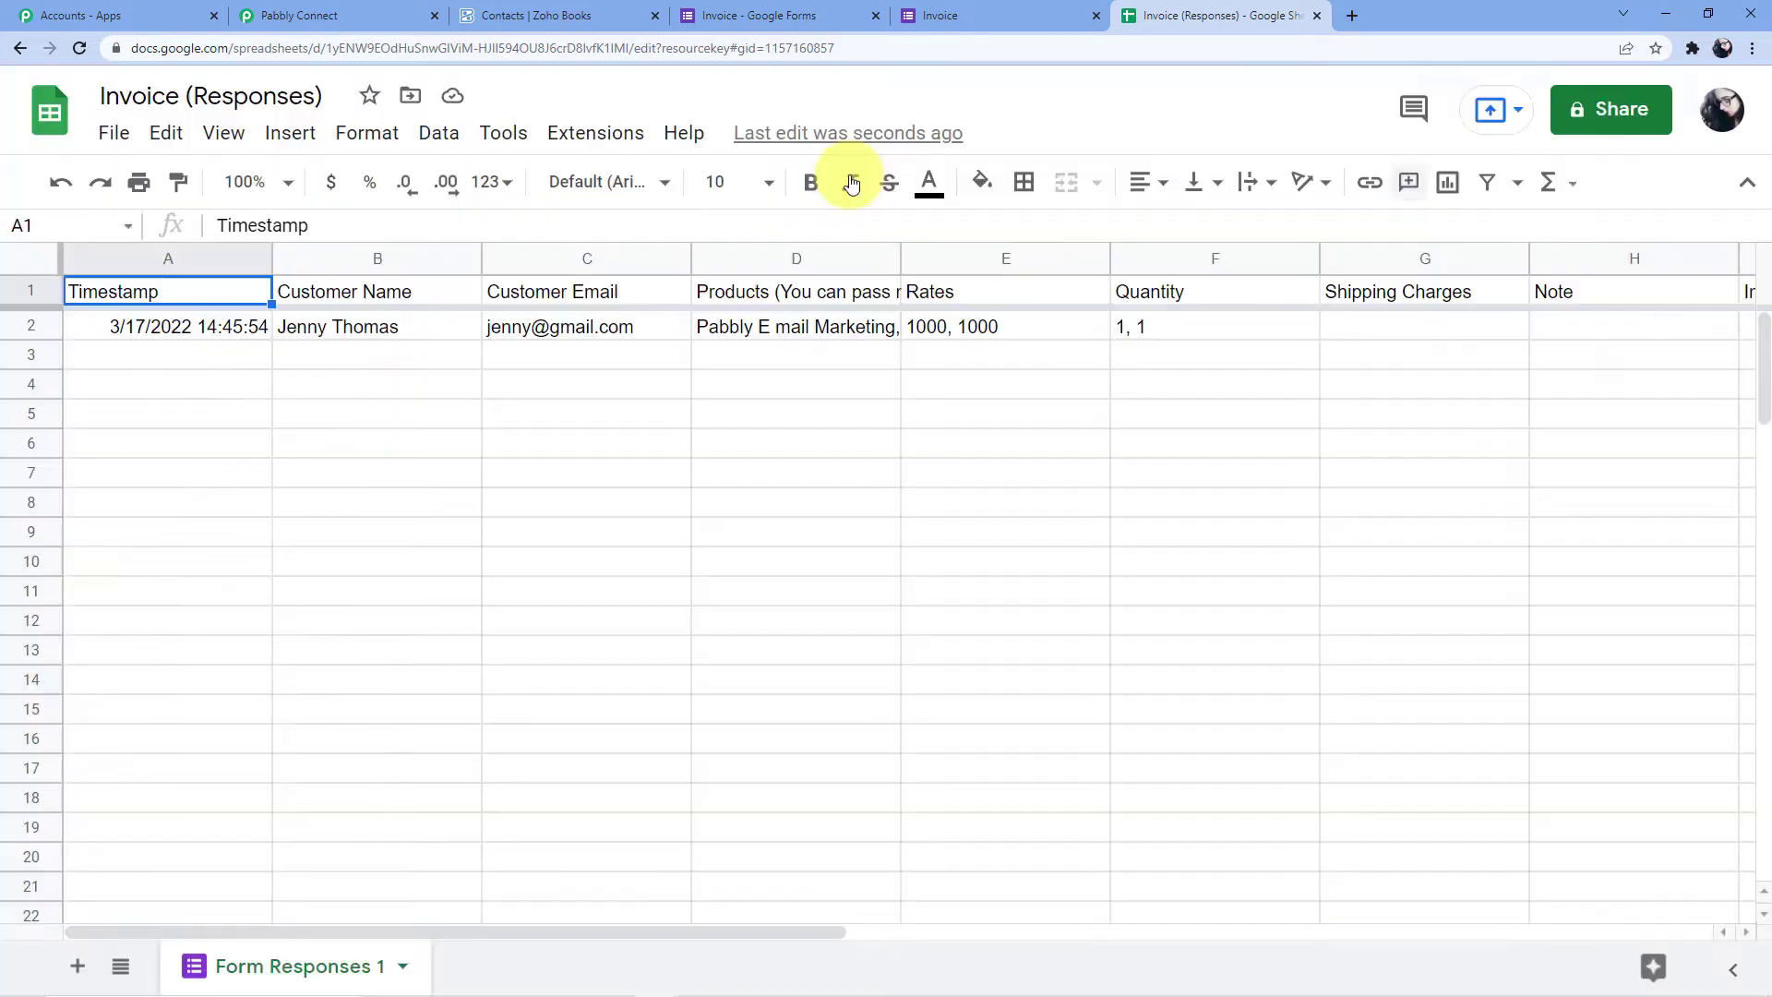
In Extensions > Pabbly Connect Webhooks > Initial Setup, clear the old webhook URL and trigger column H
left_click(591, 139)
mouse_move(729, 499)
left_click(1098, 504)
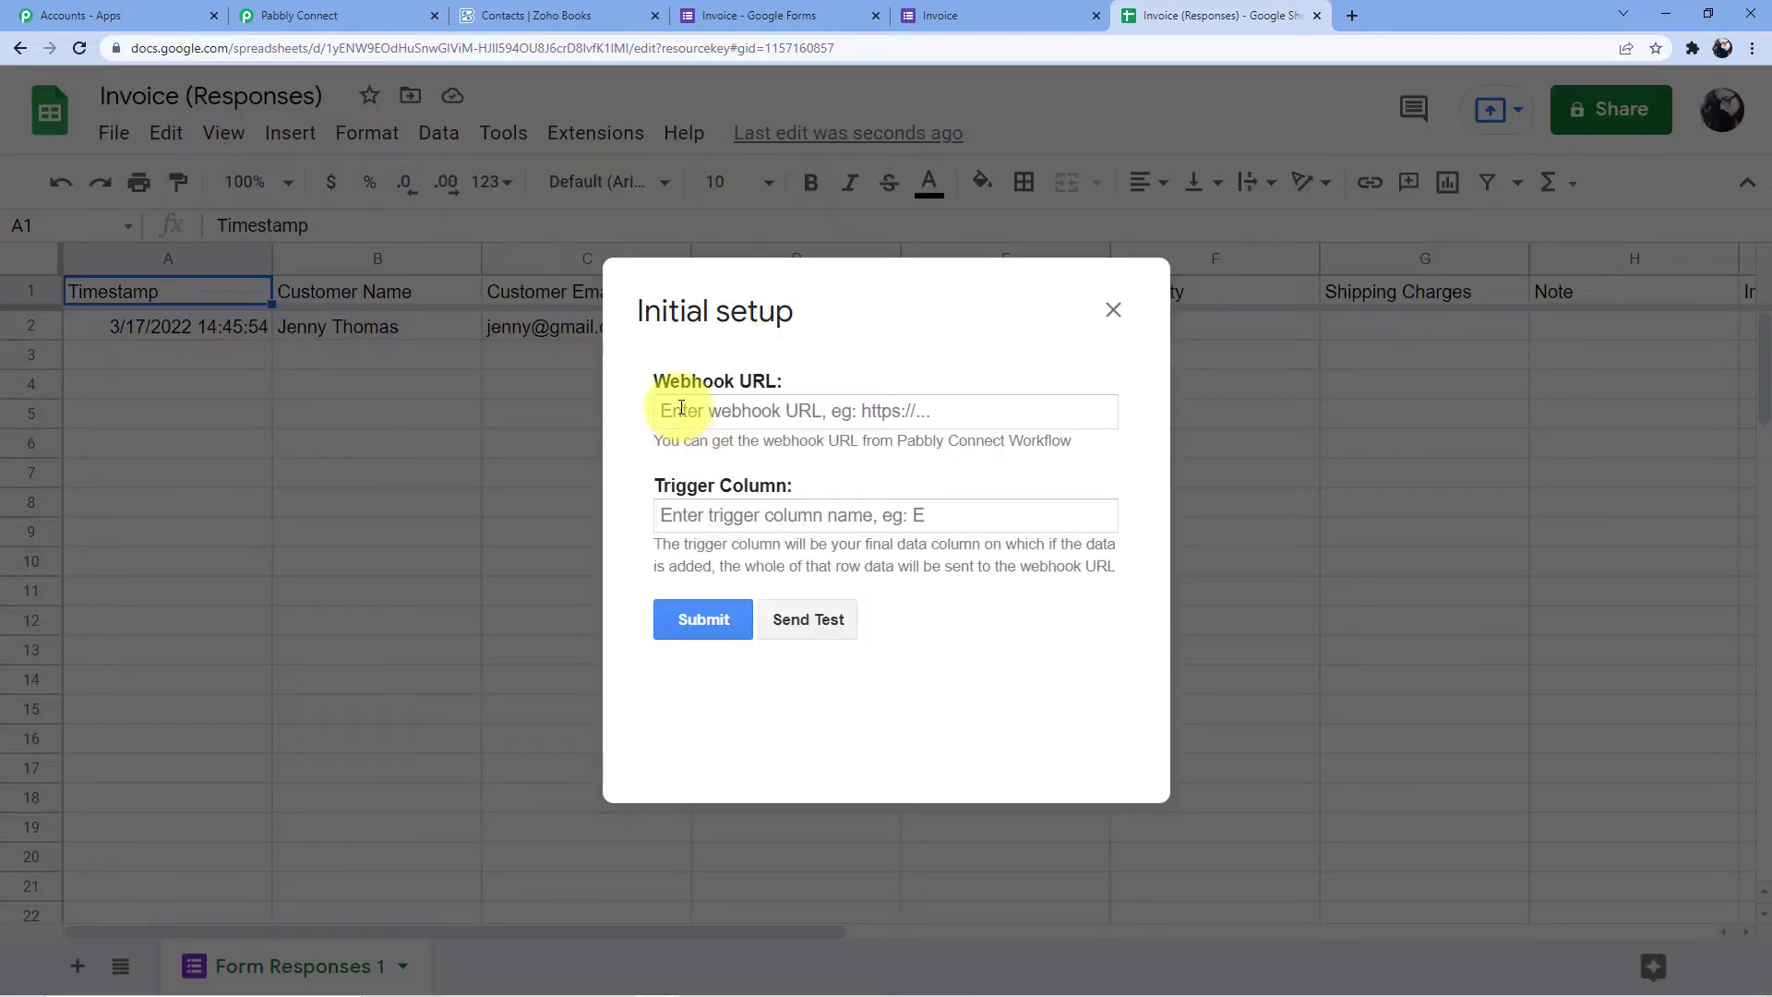
left_click_drag(1034, 411, 579, 424)
key("BackSpace")
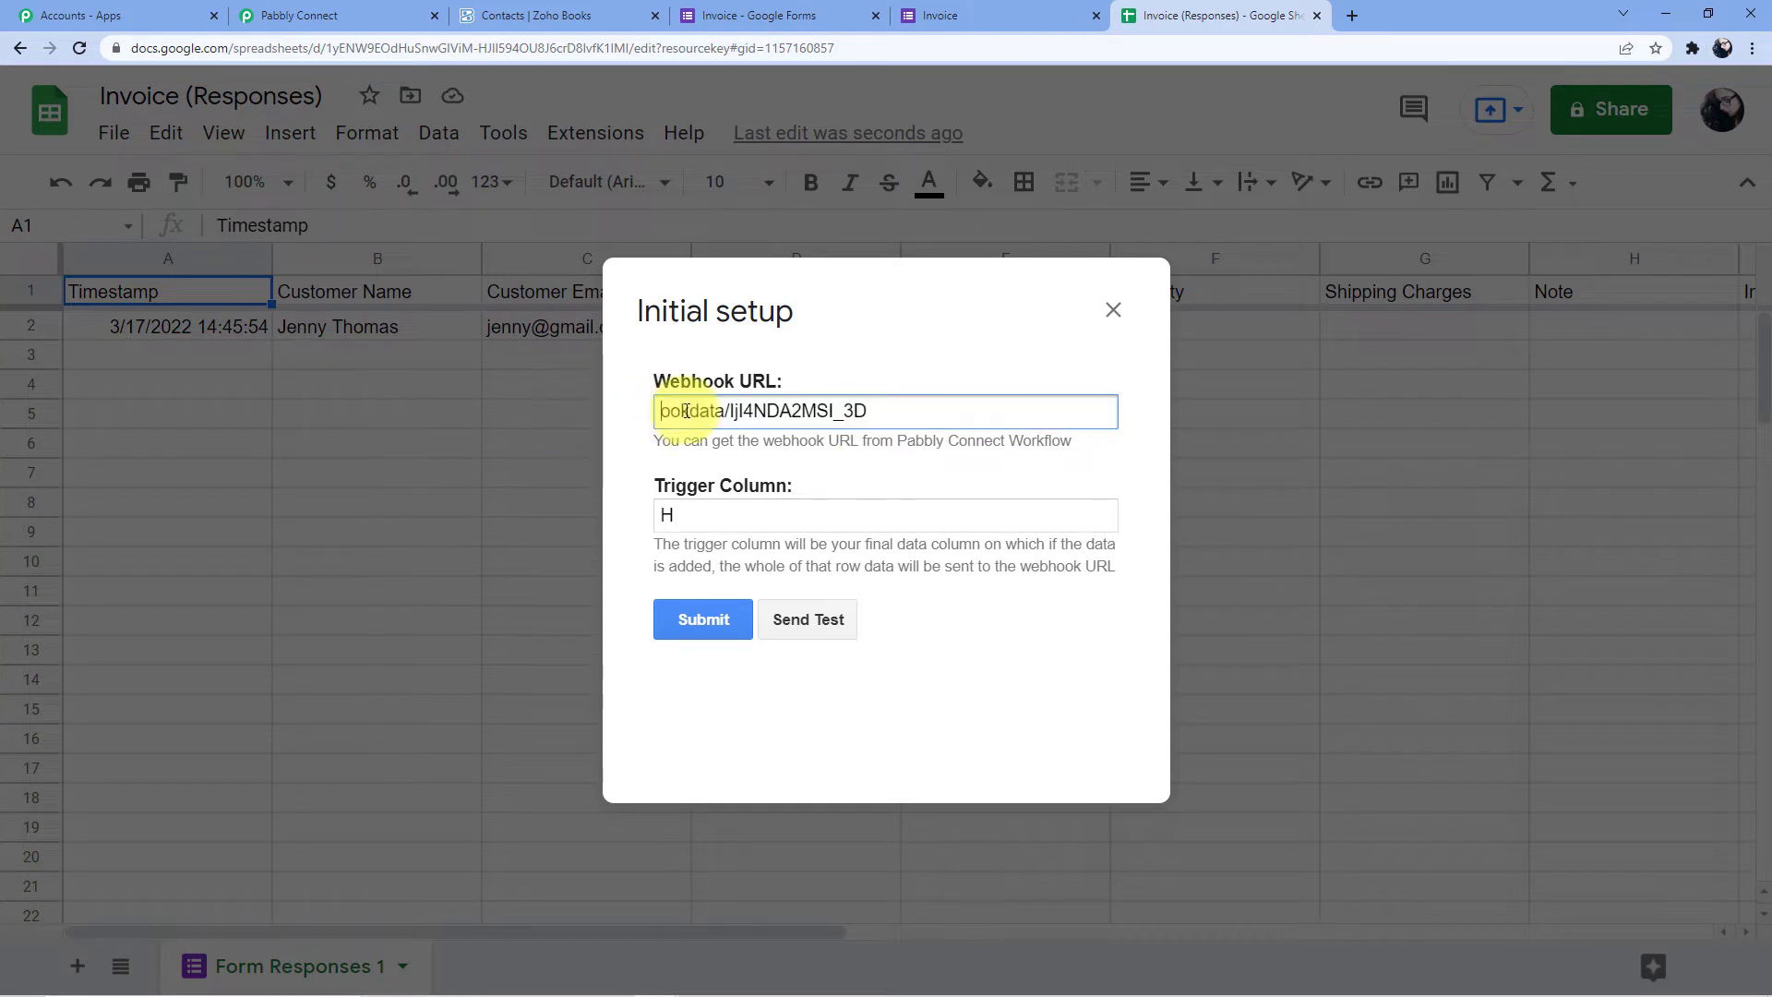
left_click_drag(898, 411, 537, 416)
key("BackSpace")
left_click_drag(716, 516, 460, 515)
key("BackSpace")
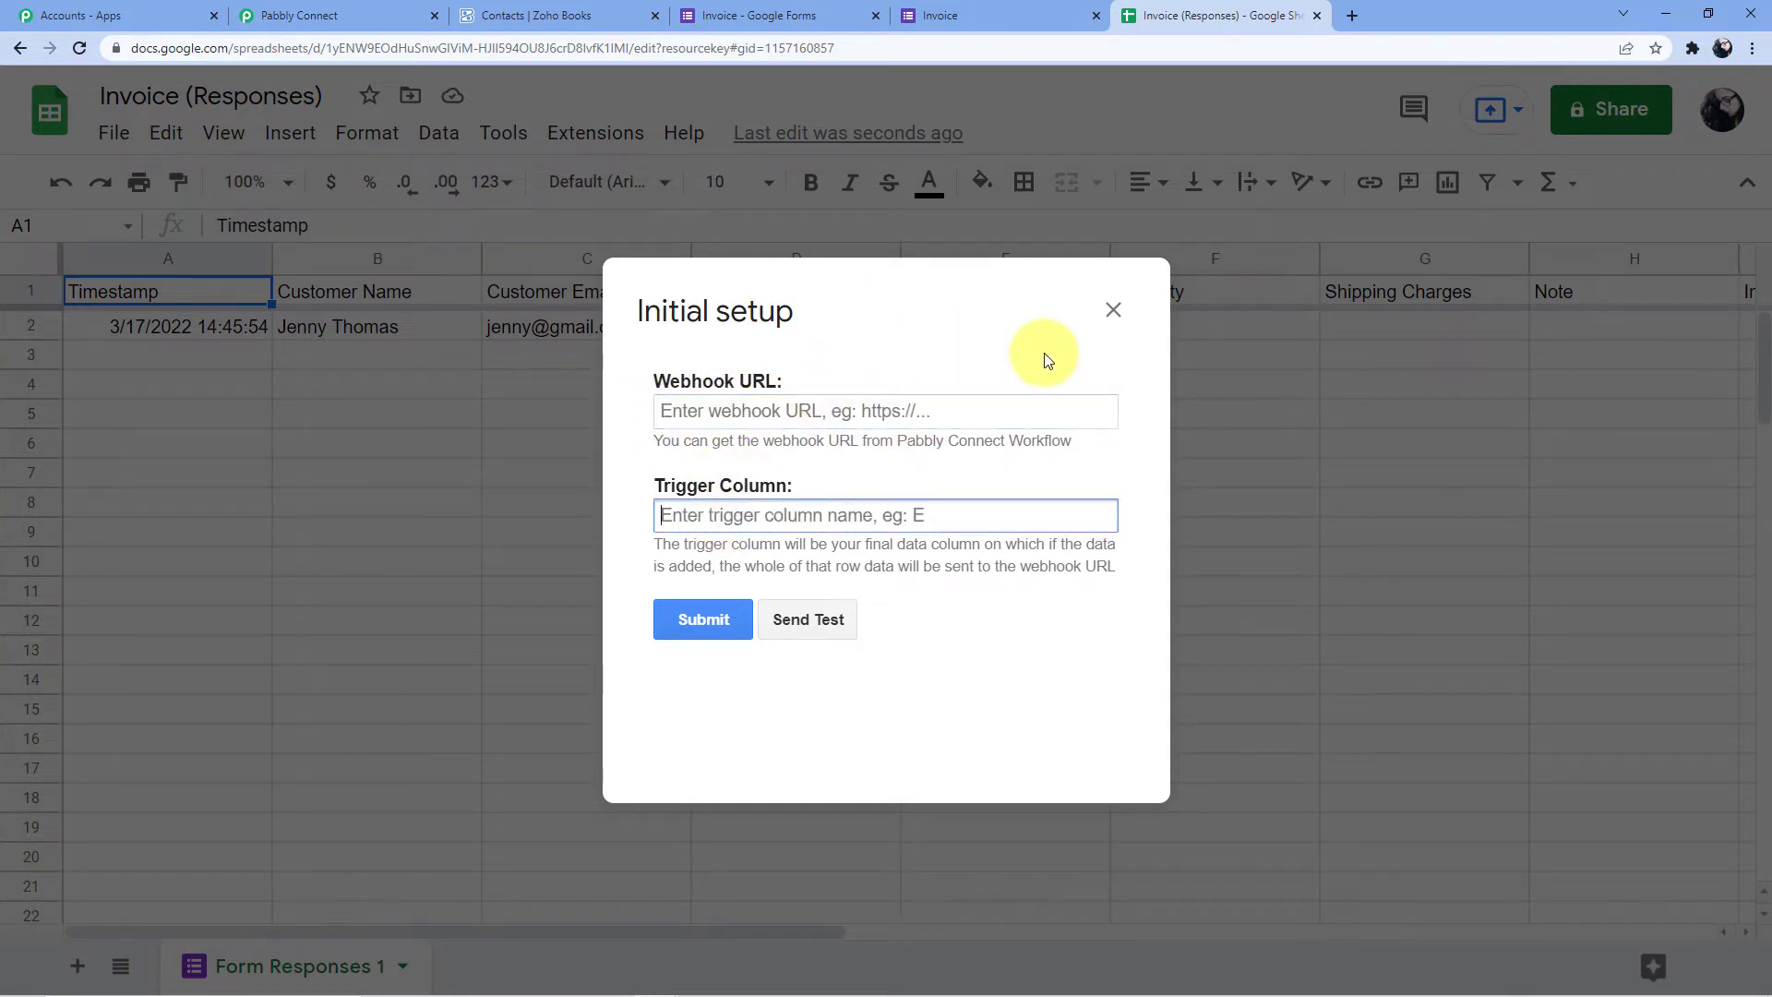
left_click(1112, 310)
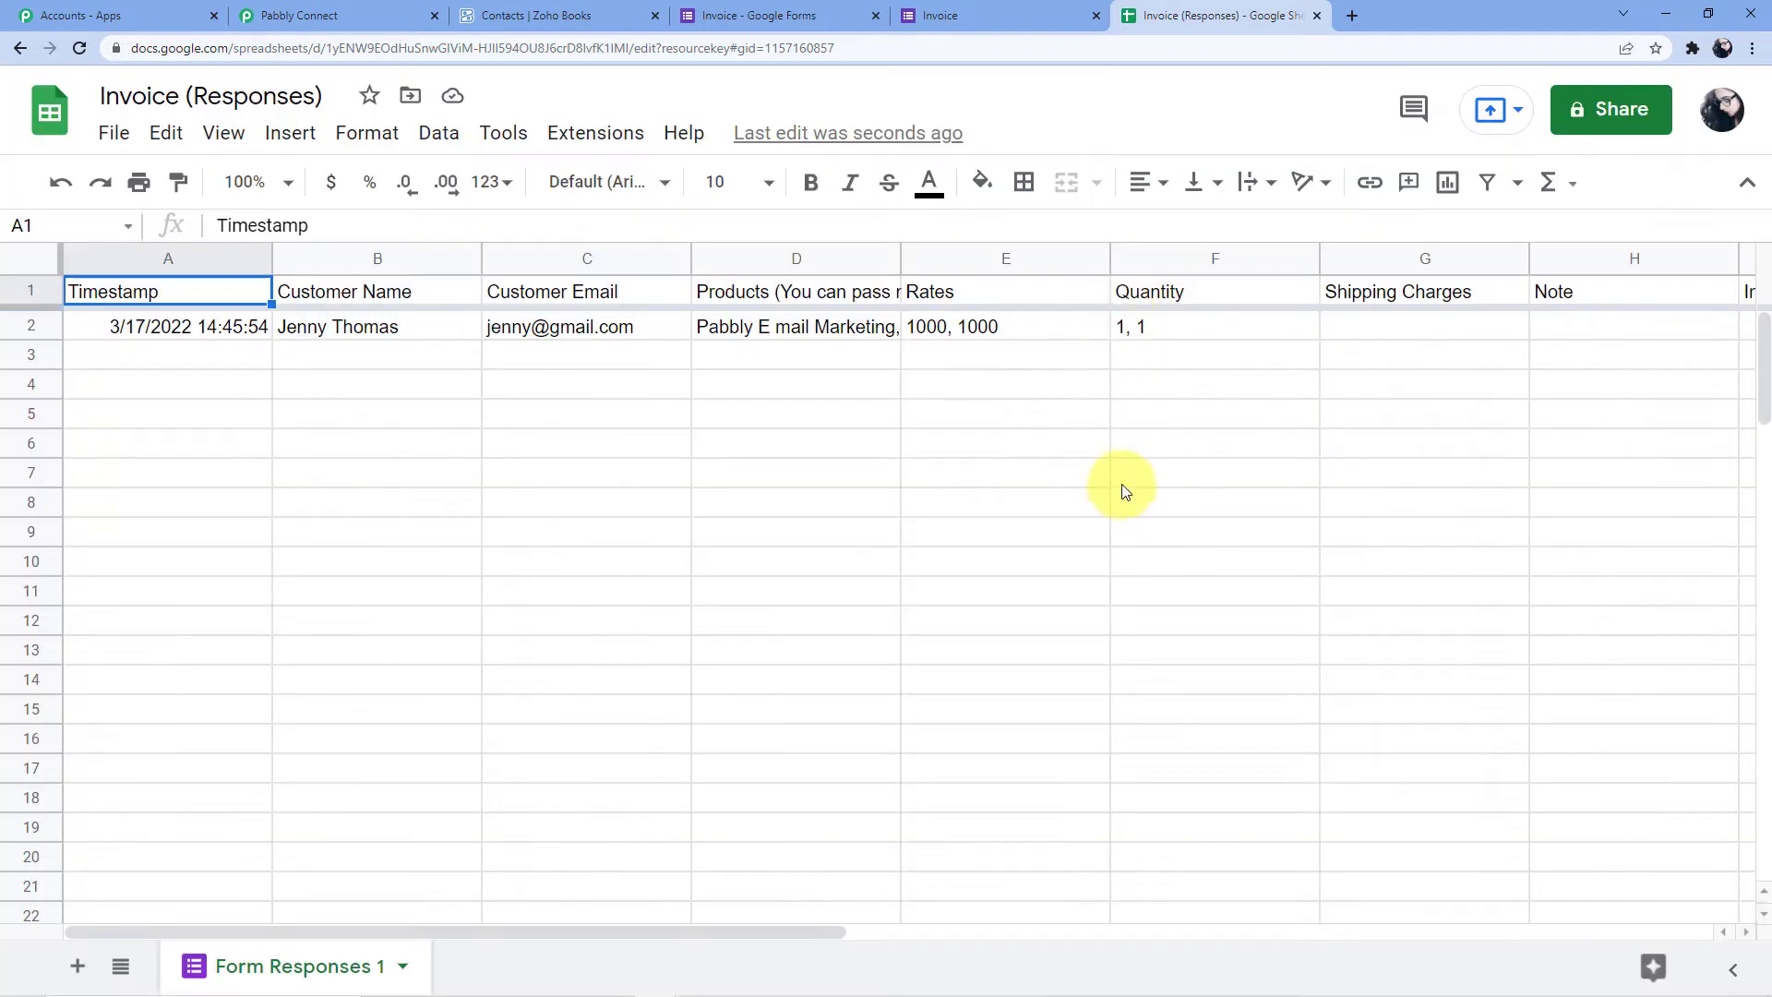
Locate the sheet's last filled column, Customer Mobile No
left_click(1249, 254)
left_click(1621, 254)
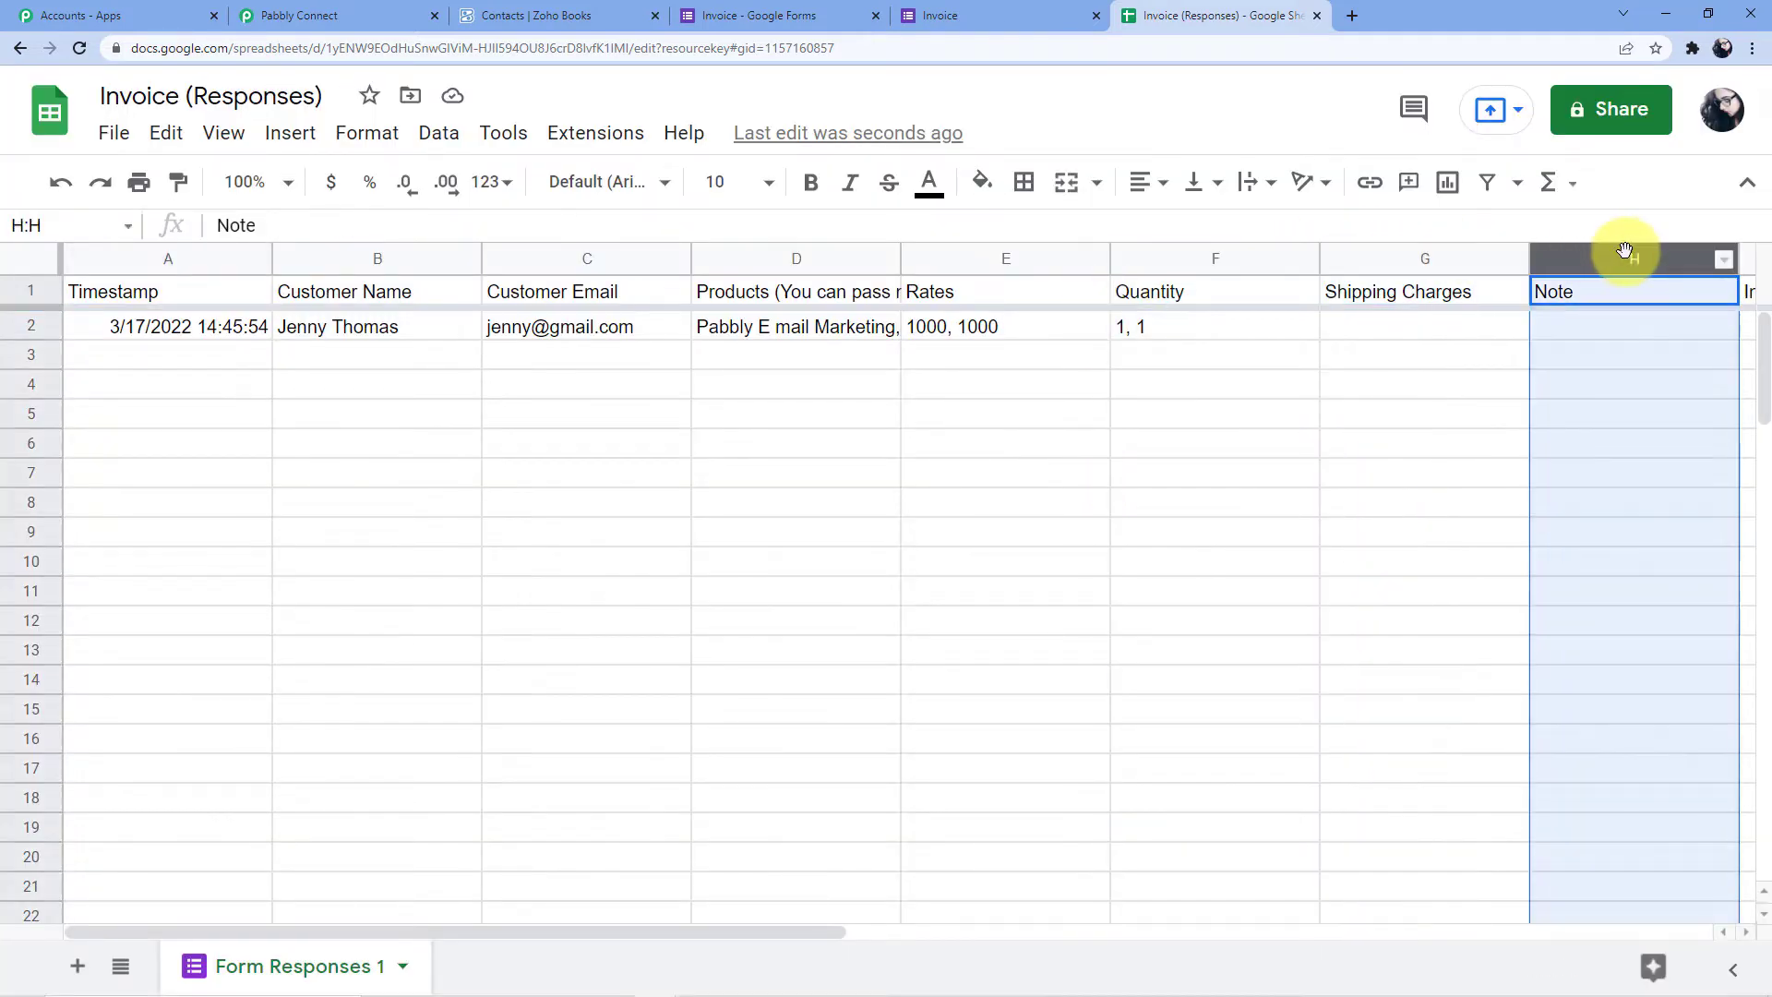
key("Right")
key("Right")
key("Right")
key("Right")
key("Right")
key("Left")
key("Left")
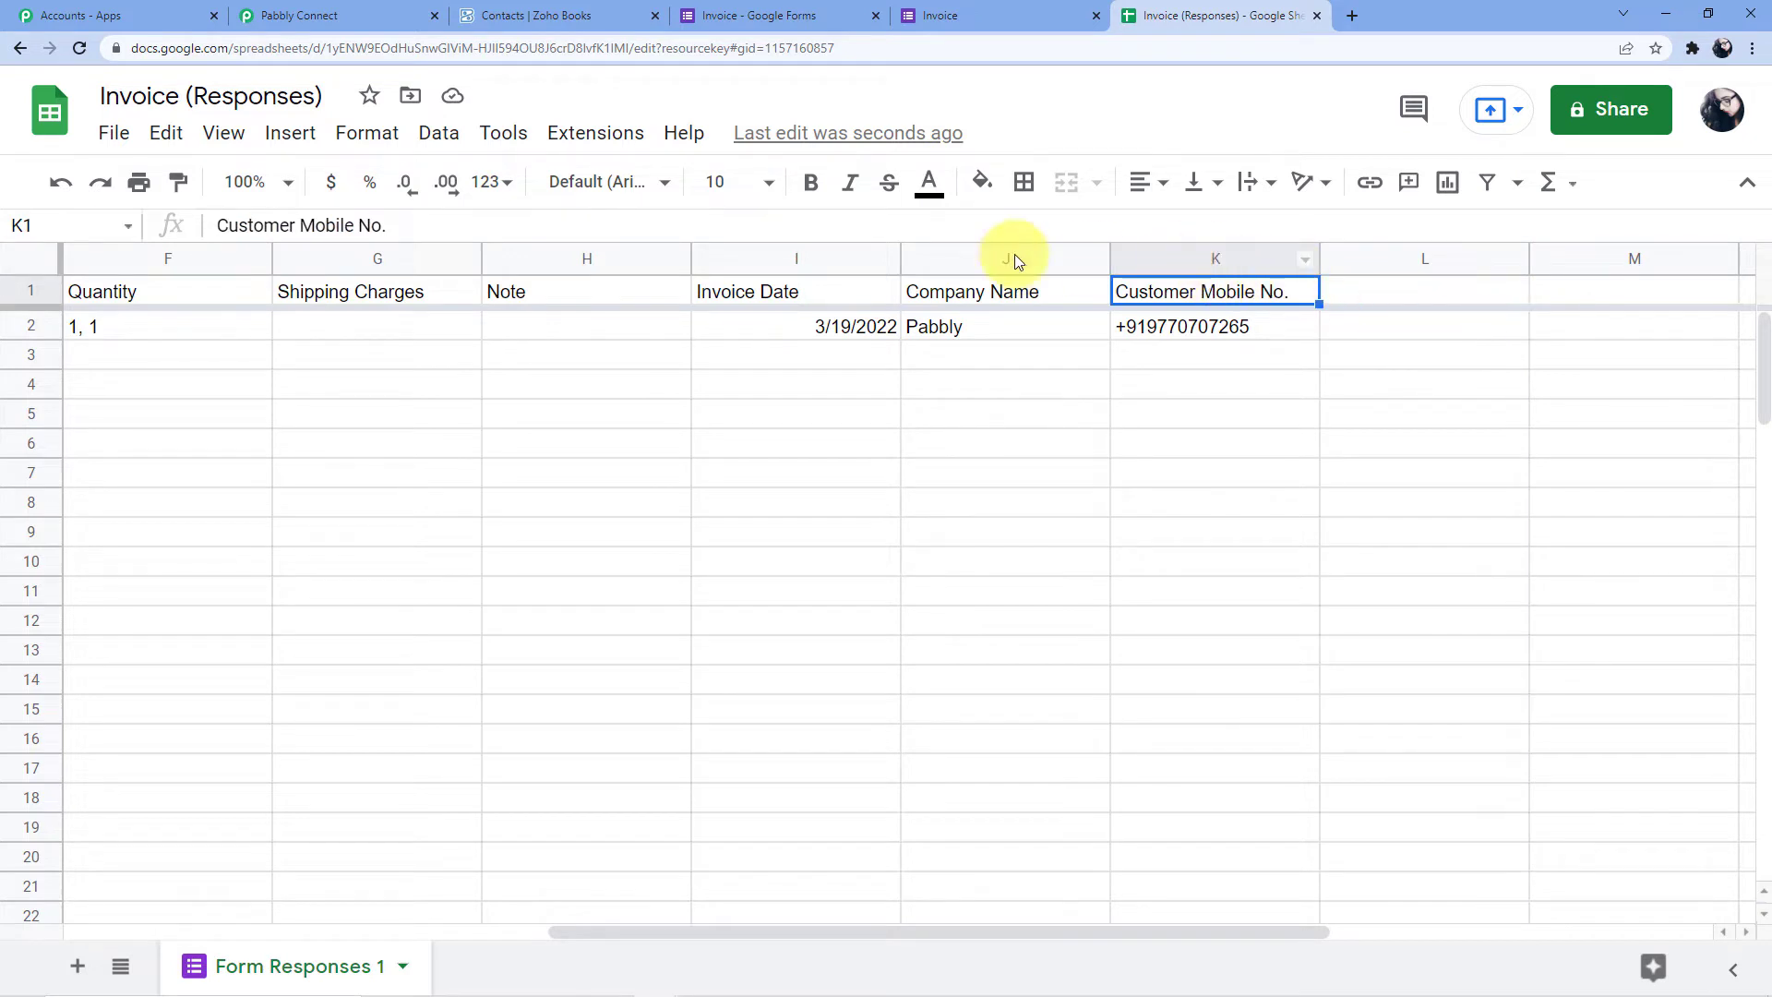
Reopen the webhook Initial Setup and clear the saved URL and trigger column fields
left_click(602, 135)
mouse_move(877, 505)
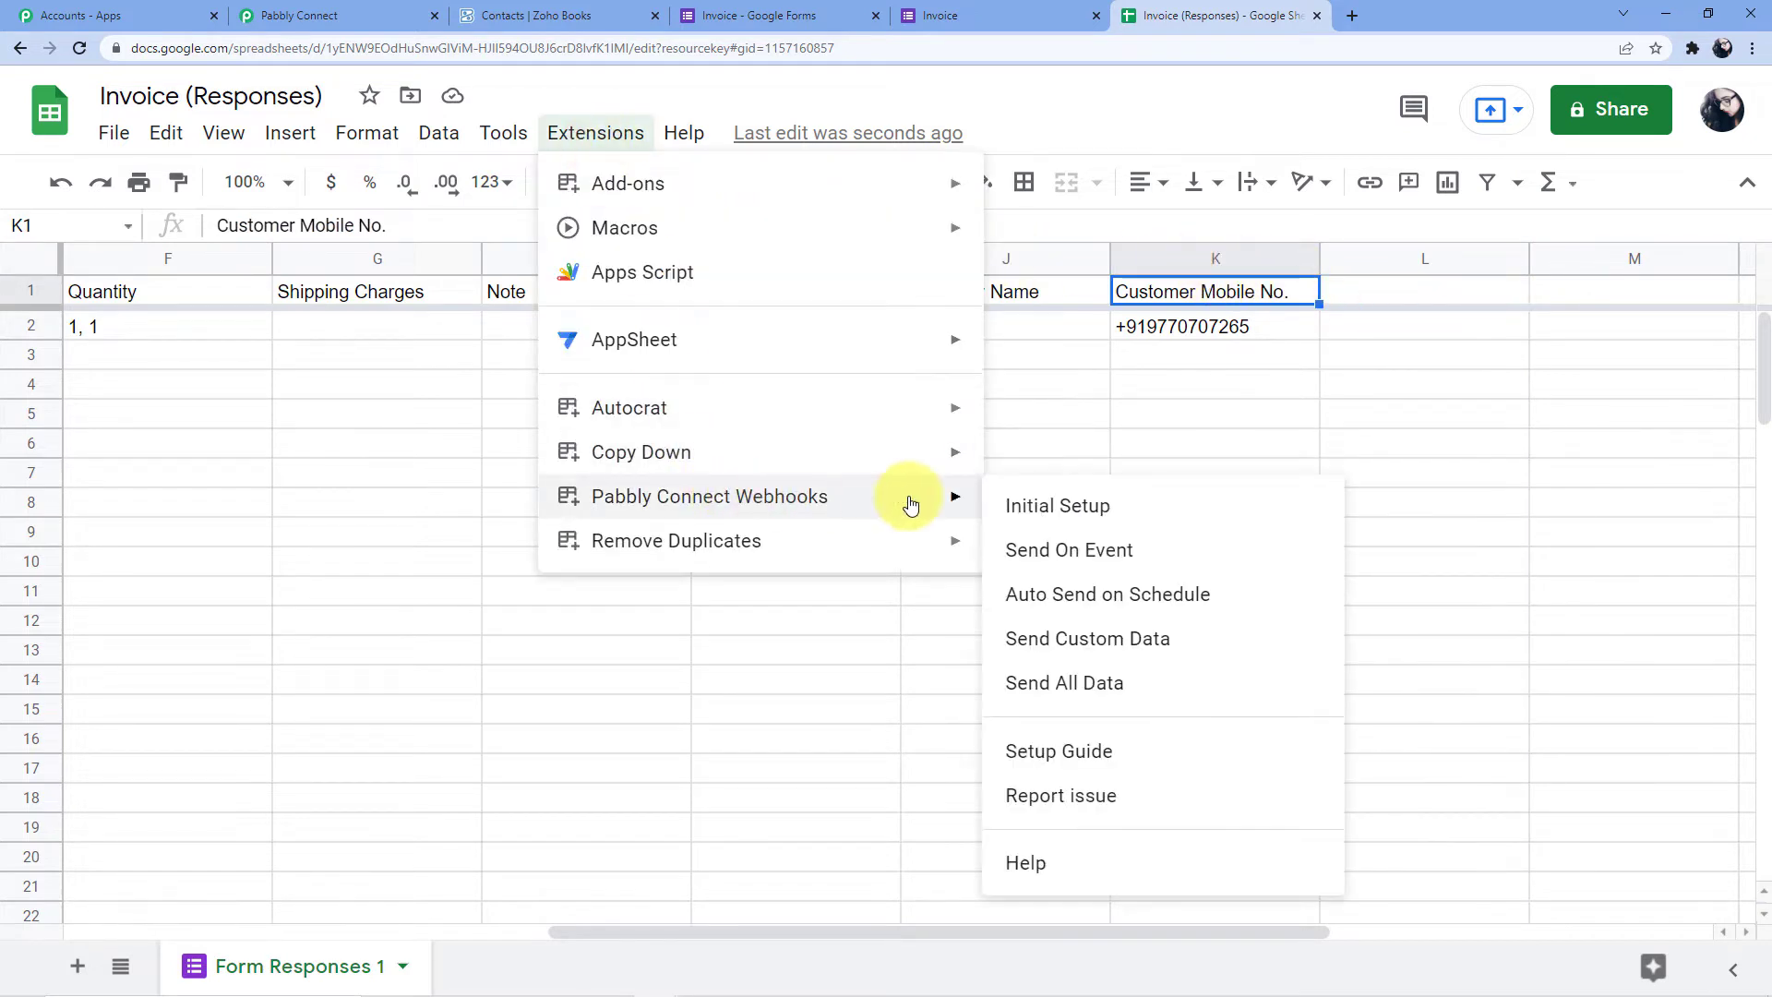
left_click(1058, 506)
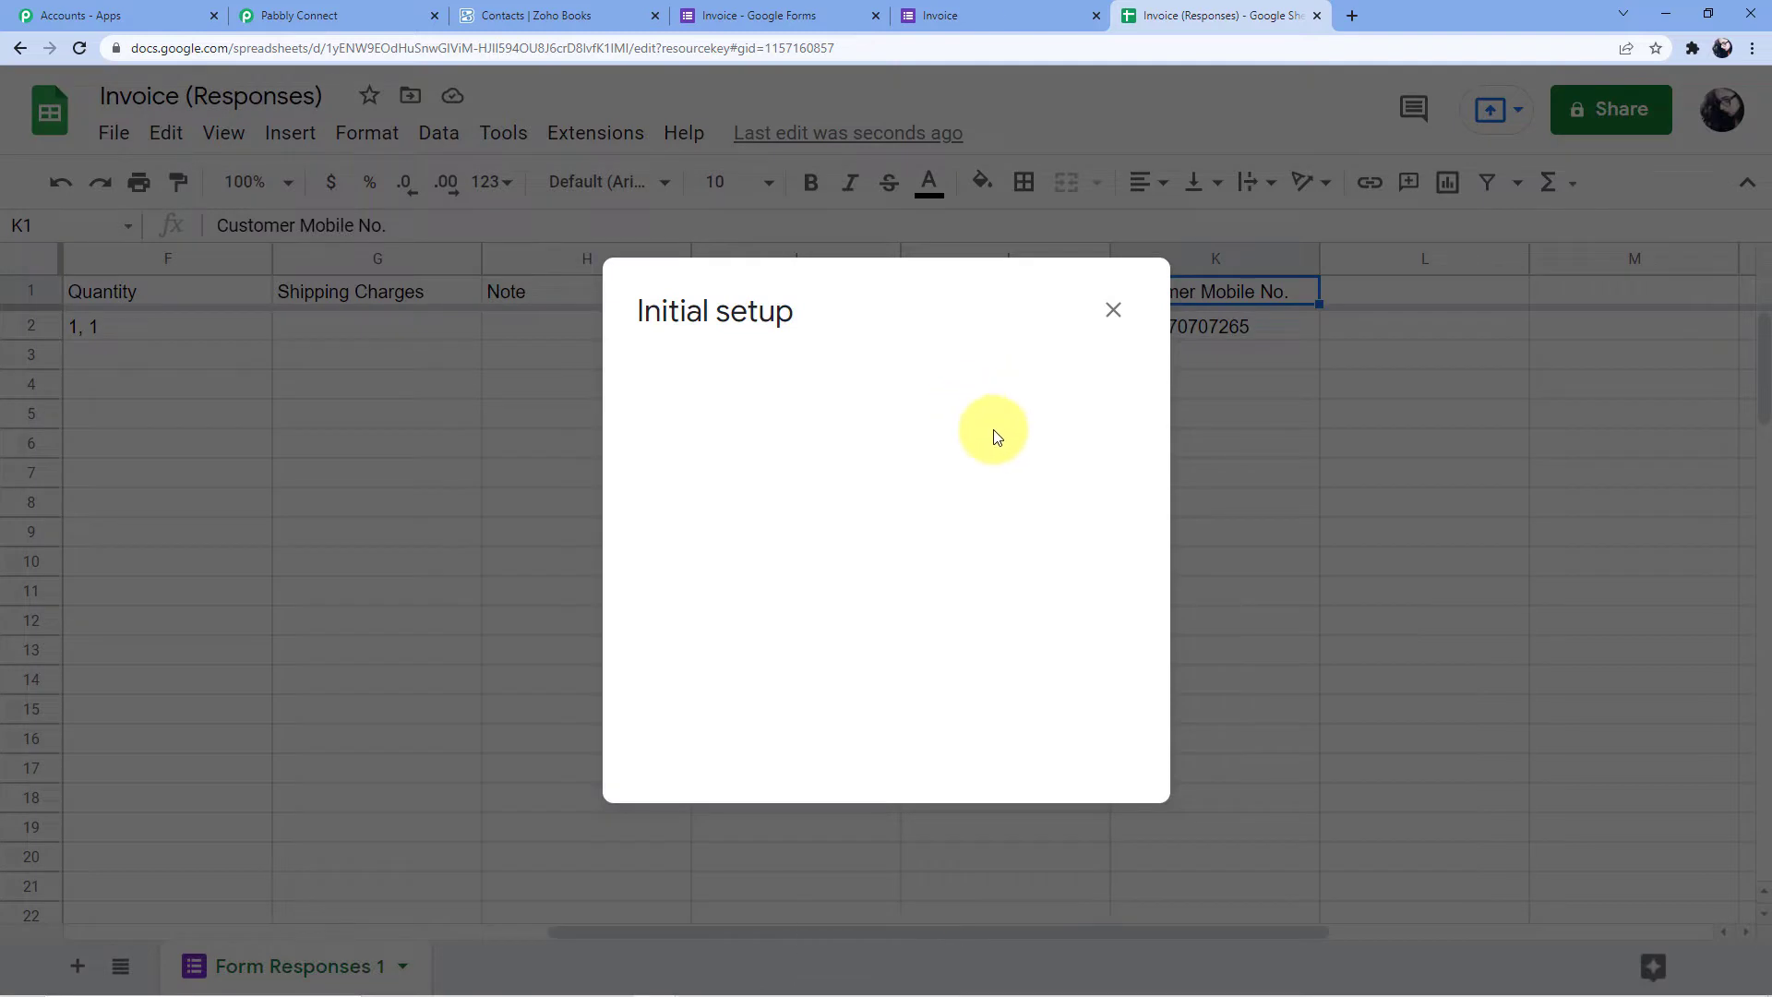
key("ctrl+a")
key("BackSpace")
left_click(712, 511)
key("BackSpace")
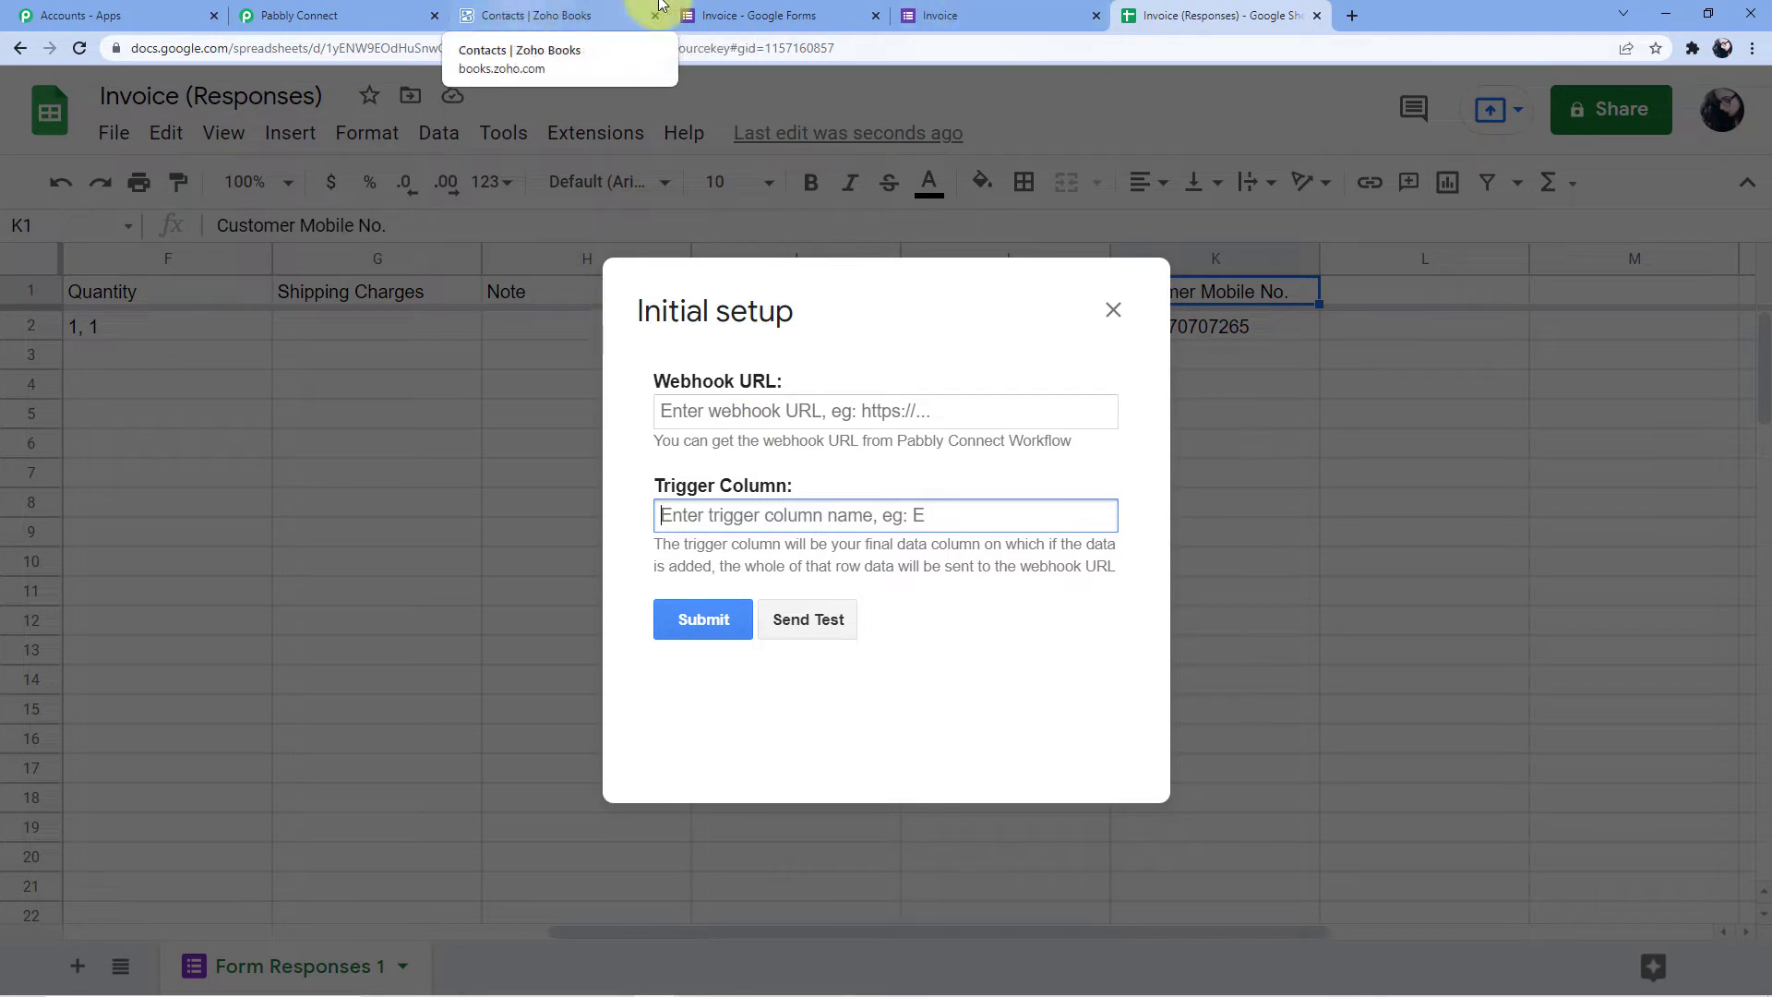
left_click(965, 9)
Paste the workflow's webhook URL into the sheet's Pabbly extension with trigger column K, and save
left_click(310, 11)
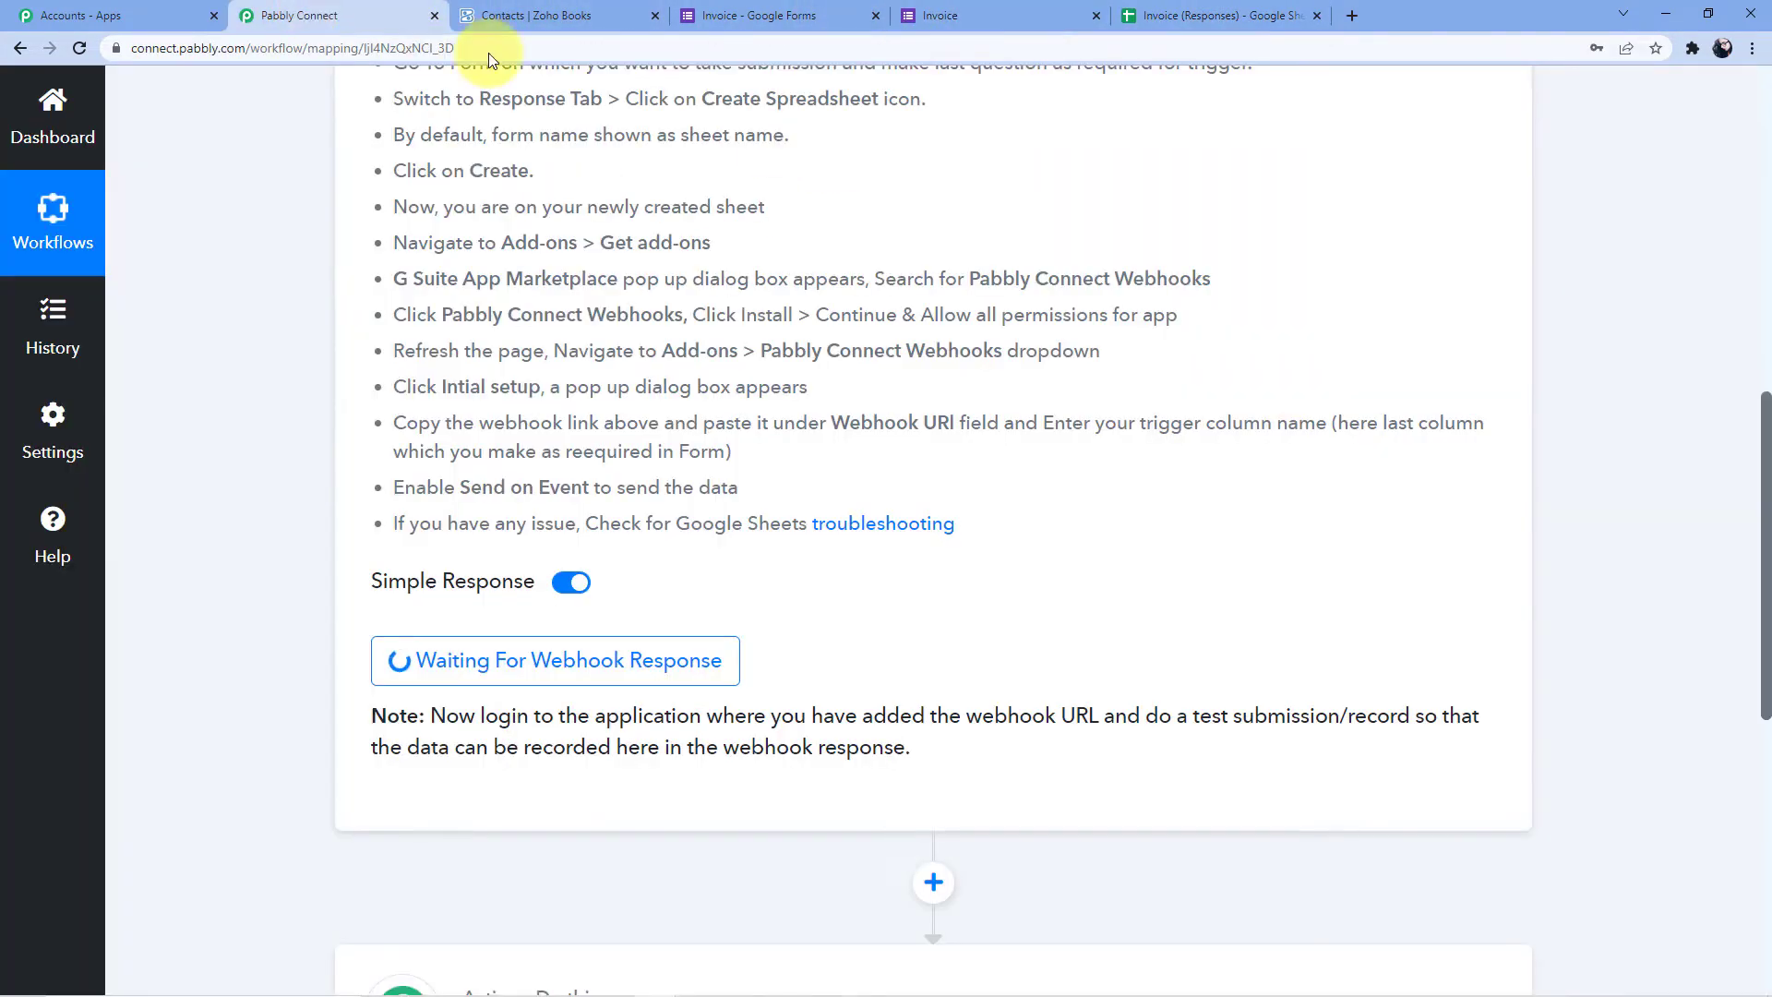
scroll(1218, 411, "up", 5)
left_click(1442, 522)
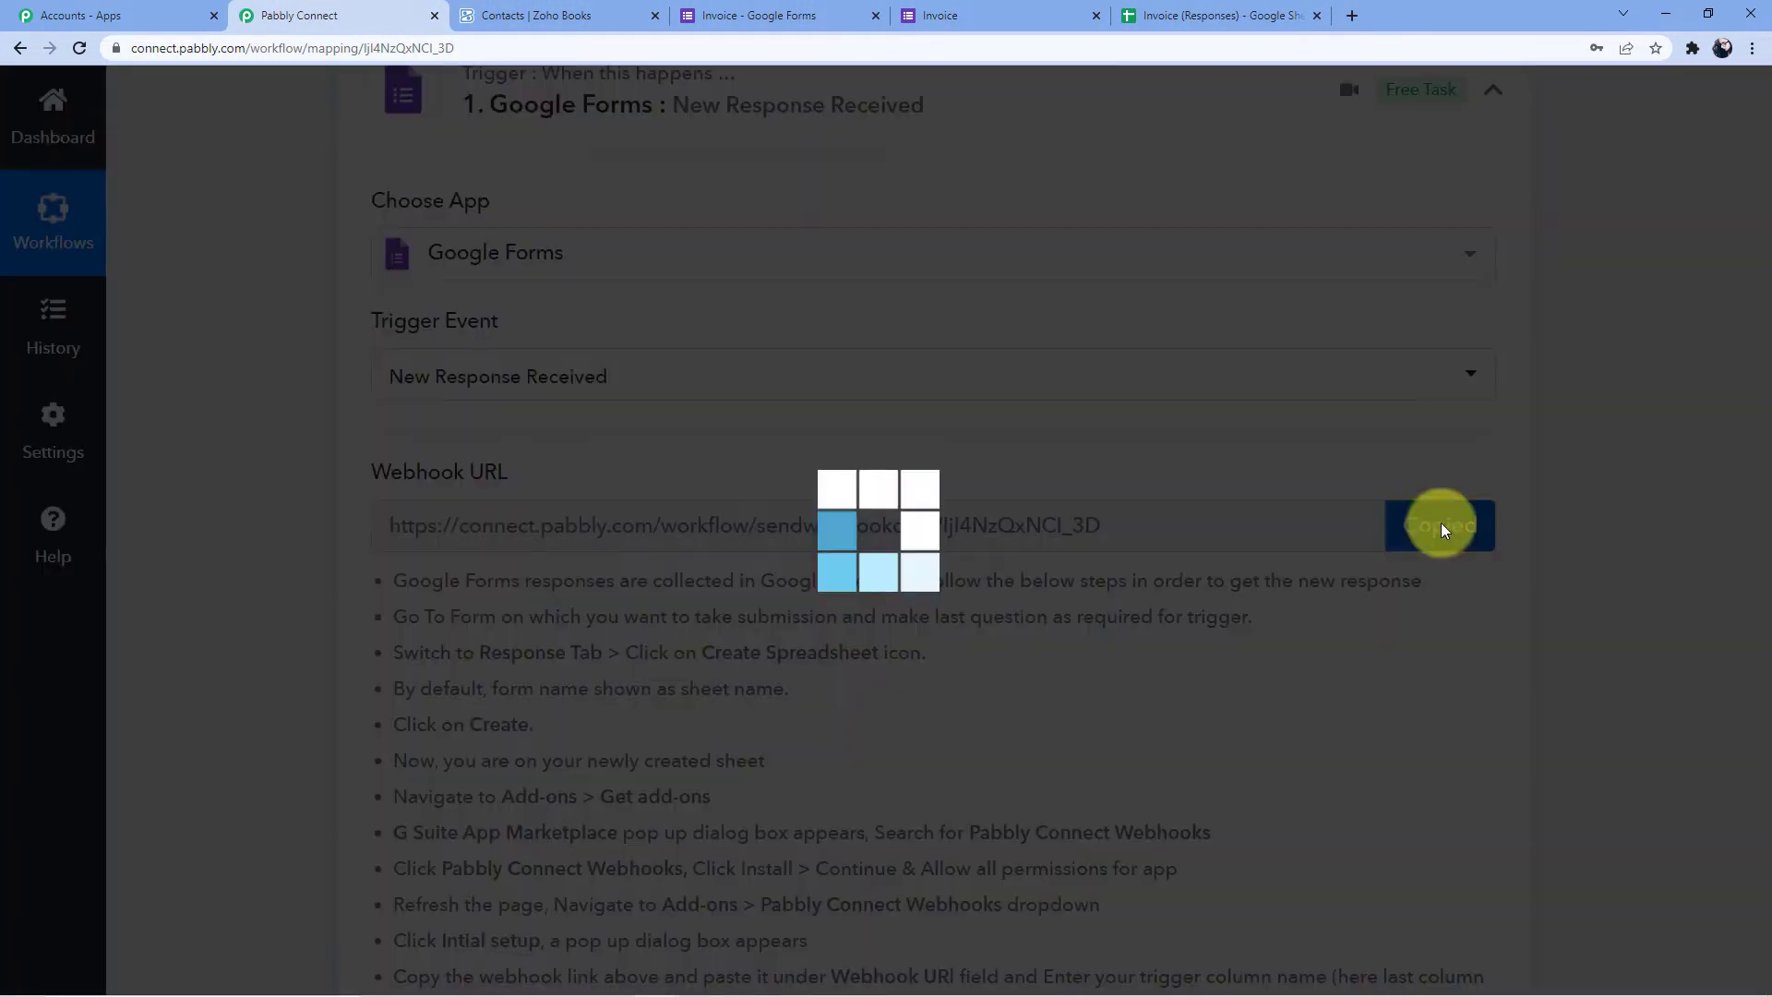
left_click(1160, 14)
left_click(757, 413)
left_click(757, 413)
key("ctrl+v")
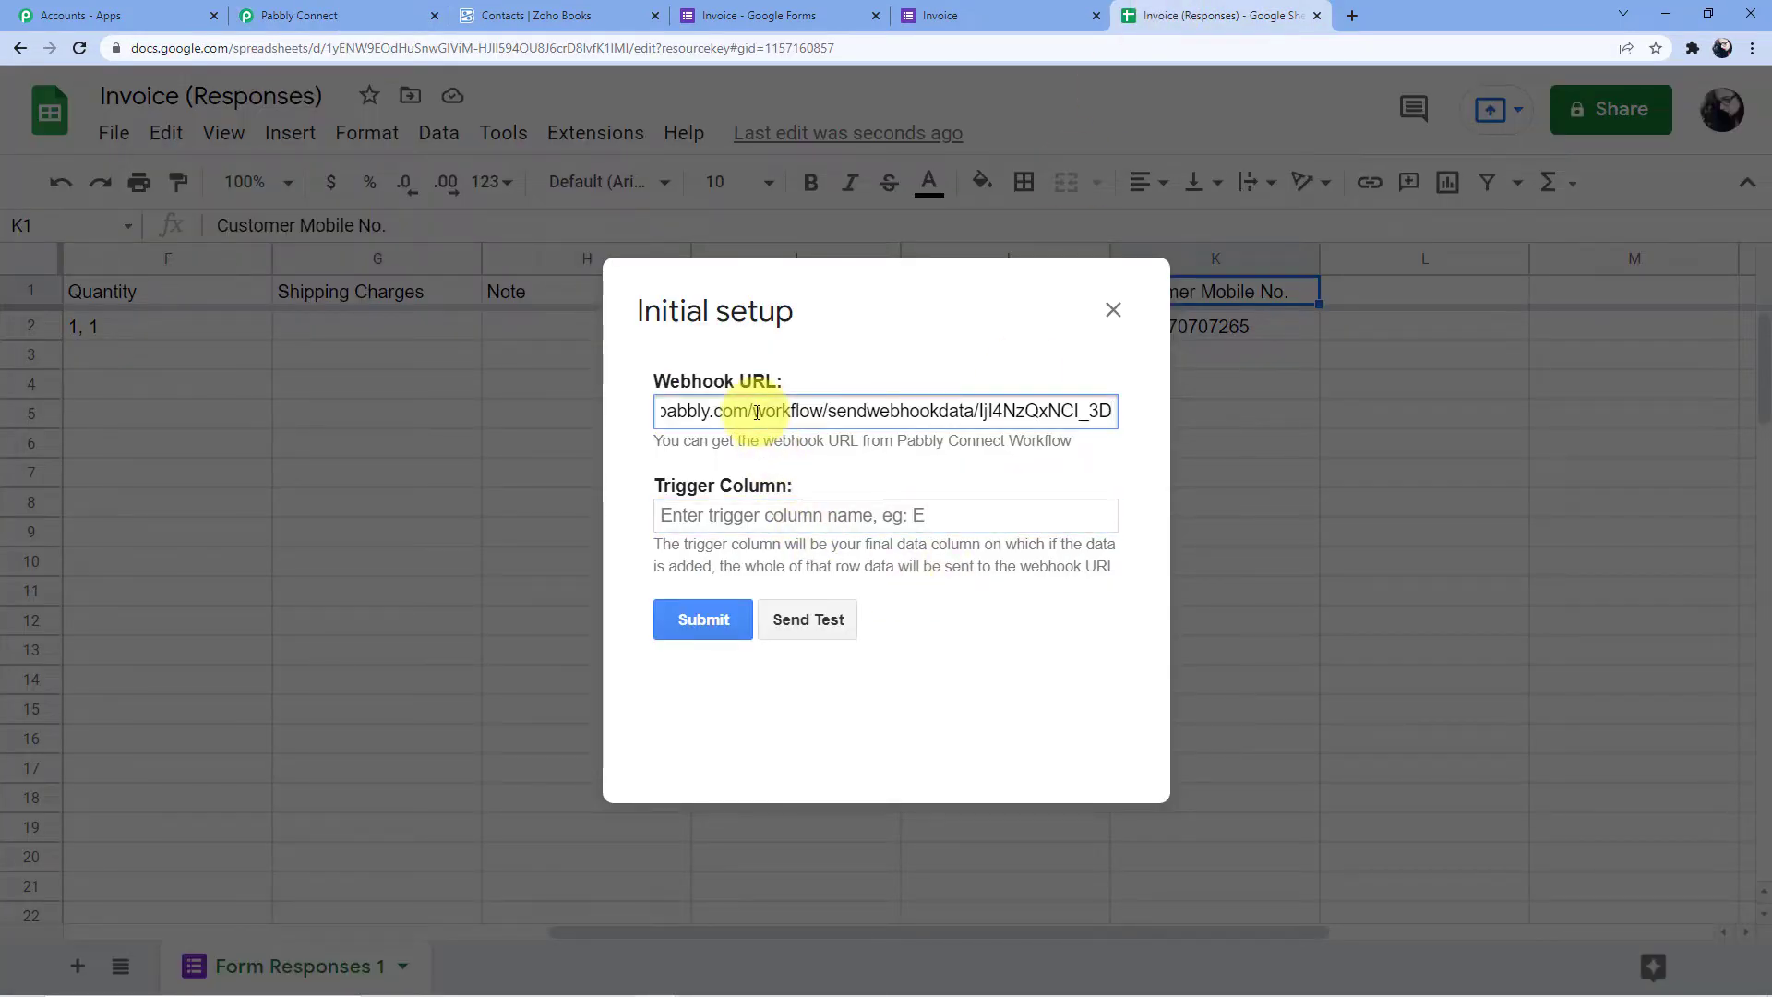
left_click(772, 513)
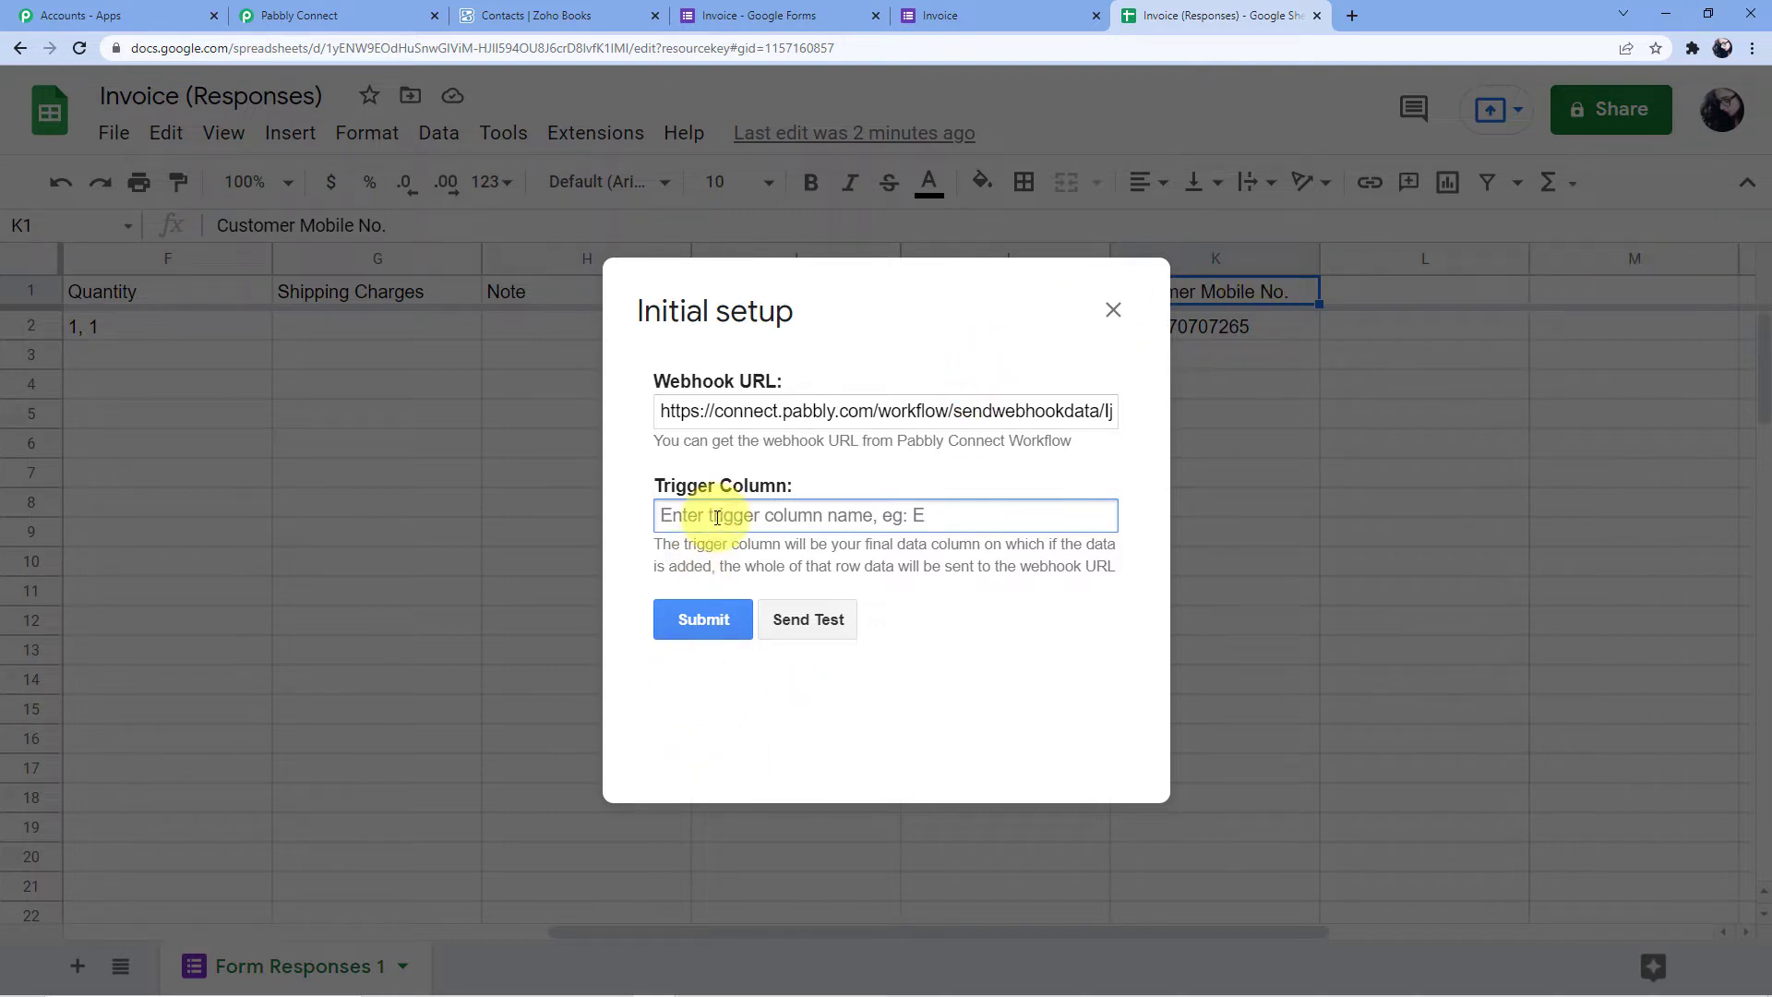
type("k")
key("BackSpace")
type("K")
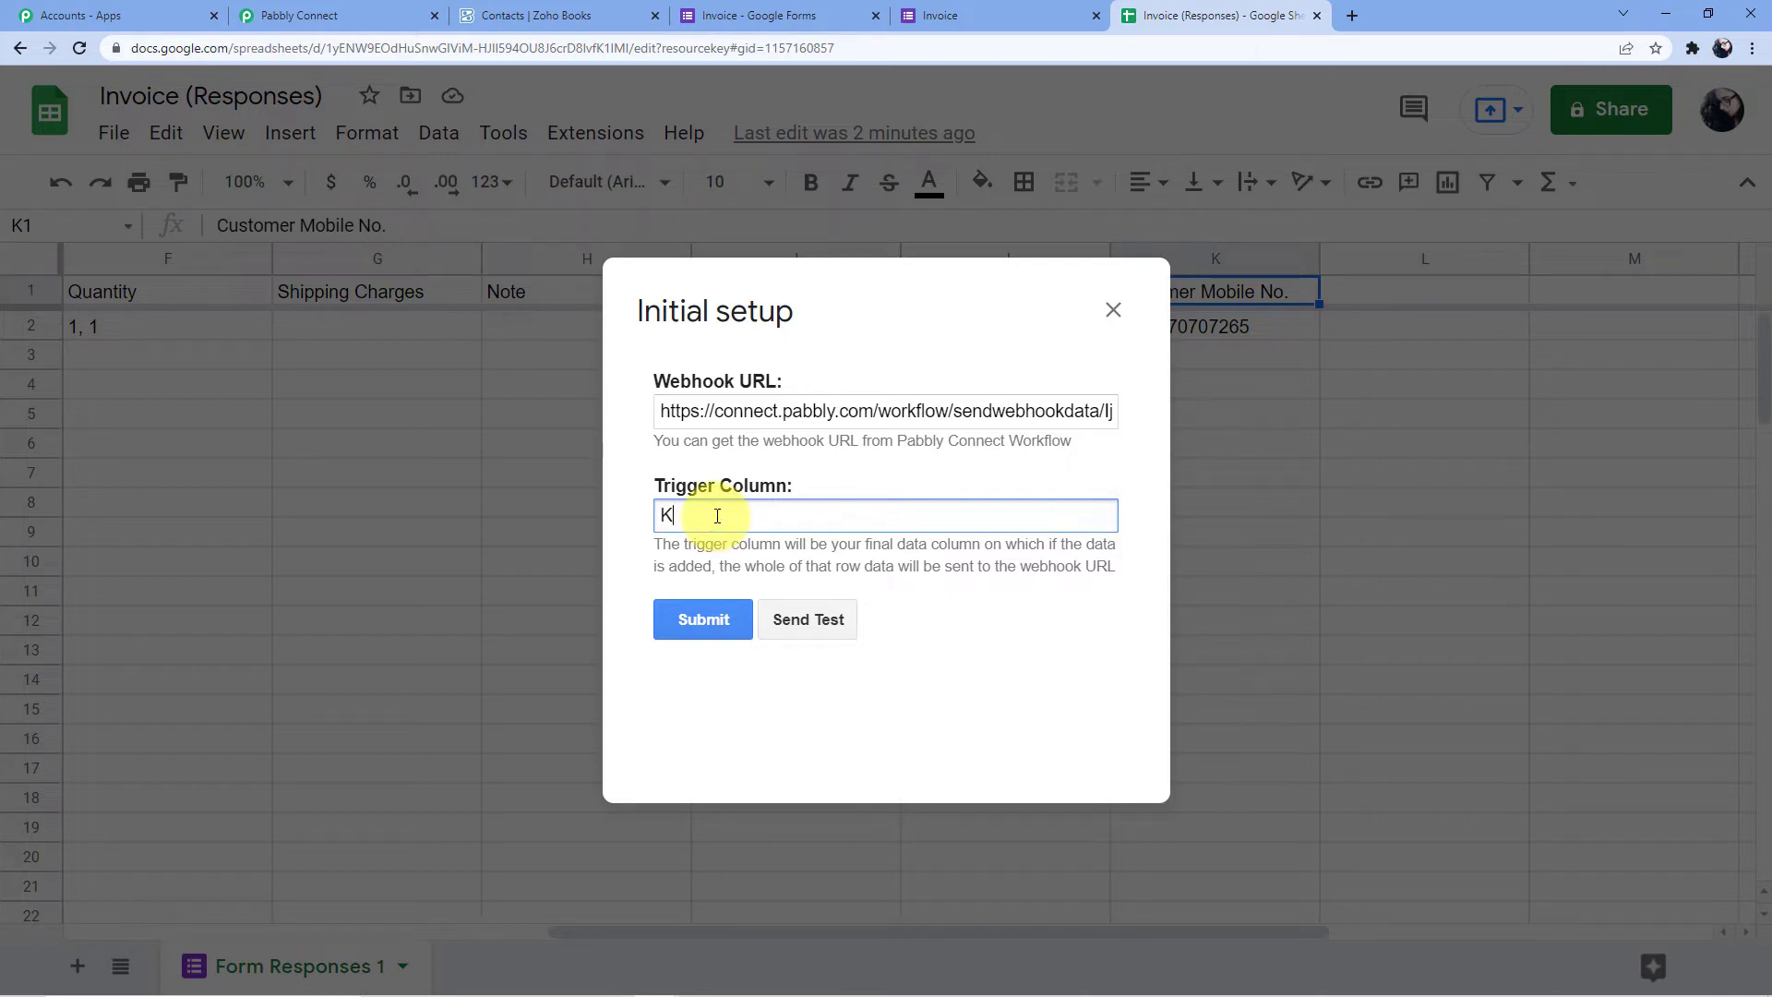
left_click(714, 620)
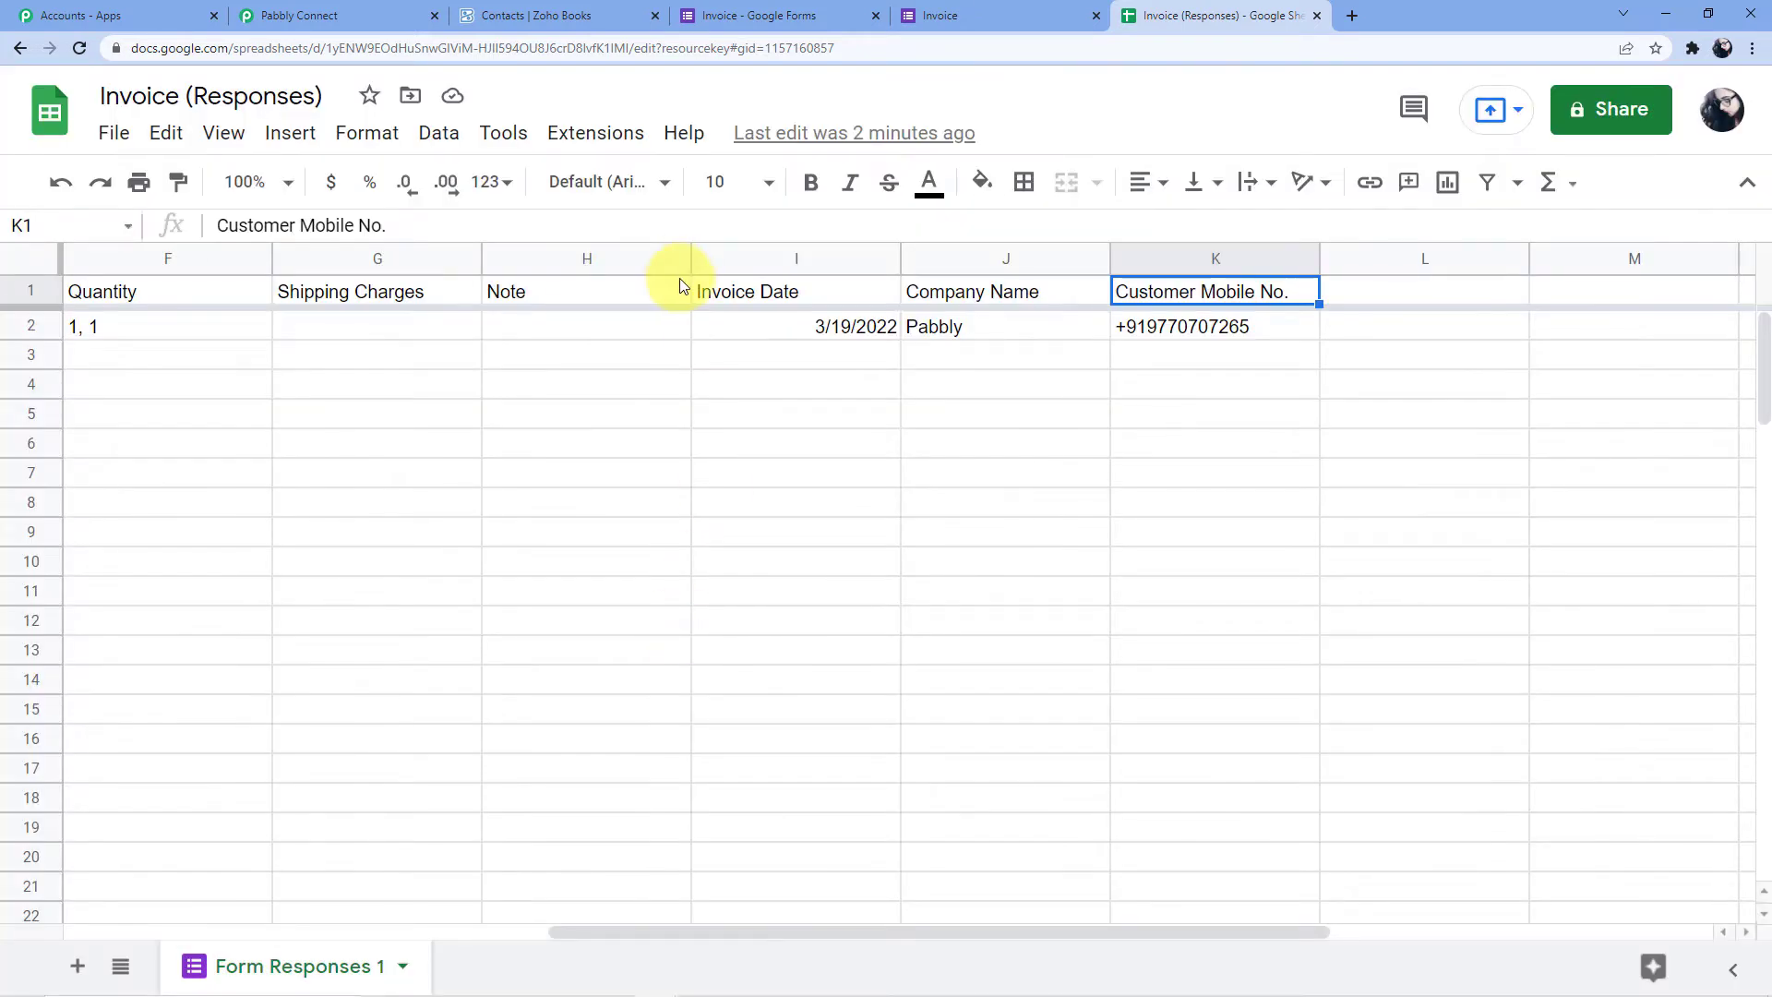
Send the response sheet's test row to the Pabbly webhook from the extension's Initial setup
left_click(591, 132)
mouse_move(706, 496)
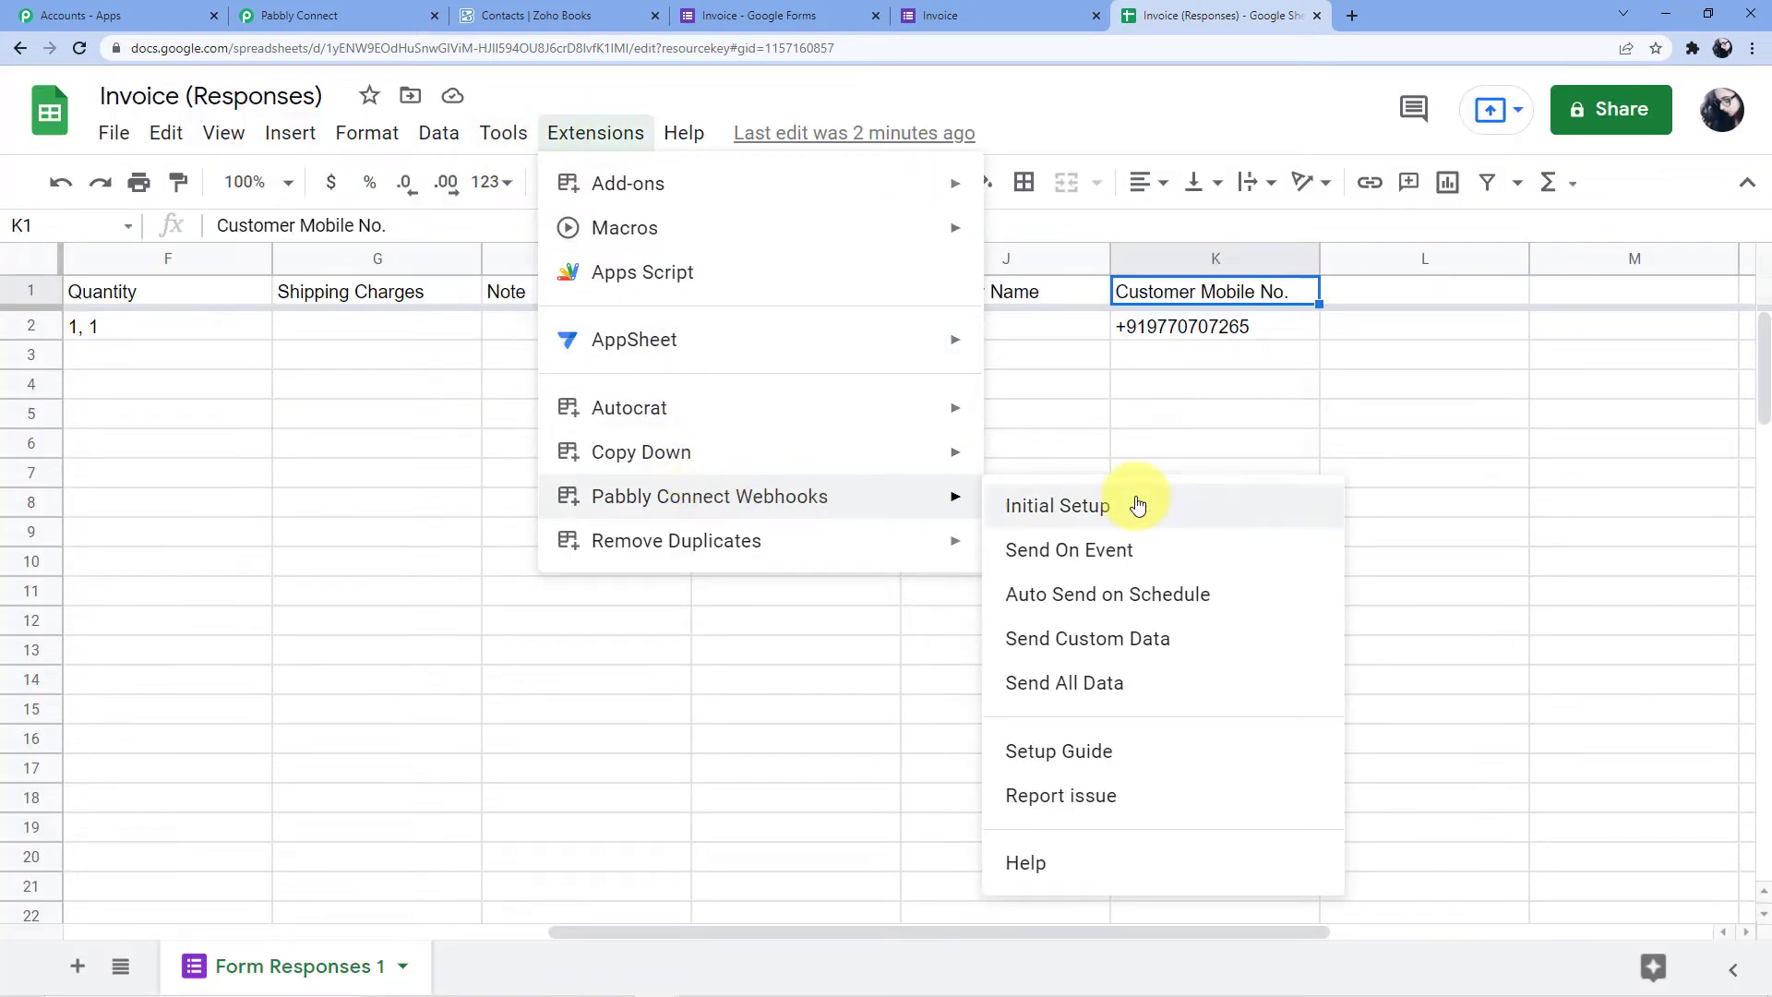
left_click(1067, 511)
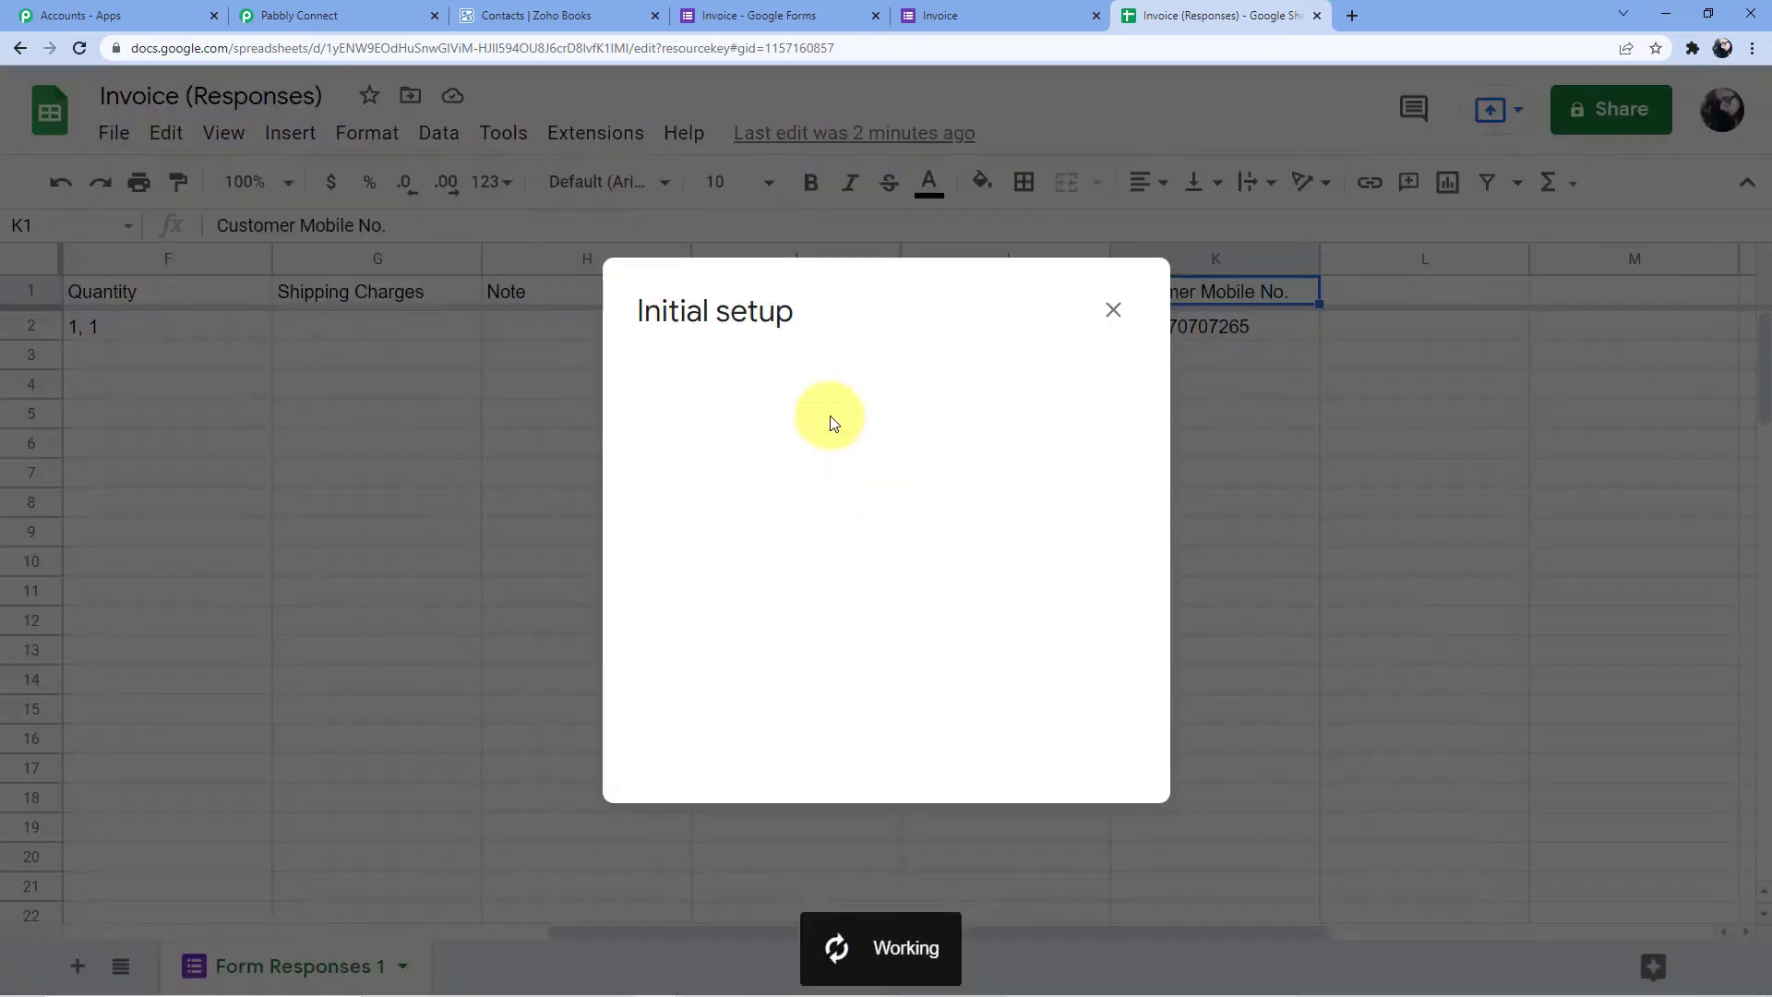
left_click(295, 16)
scroll(573, 573, "down", 9)
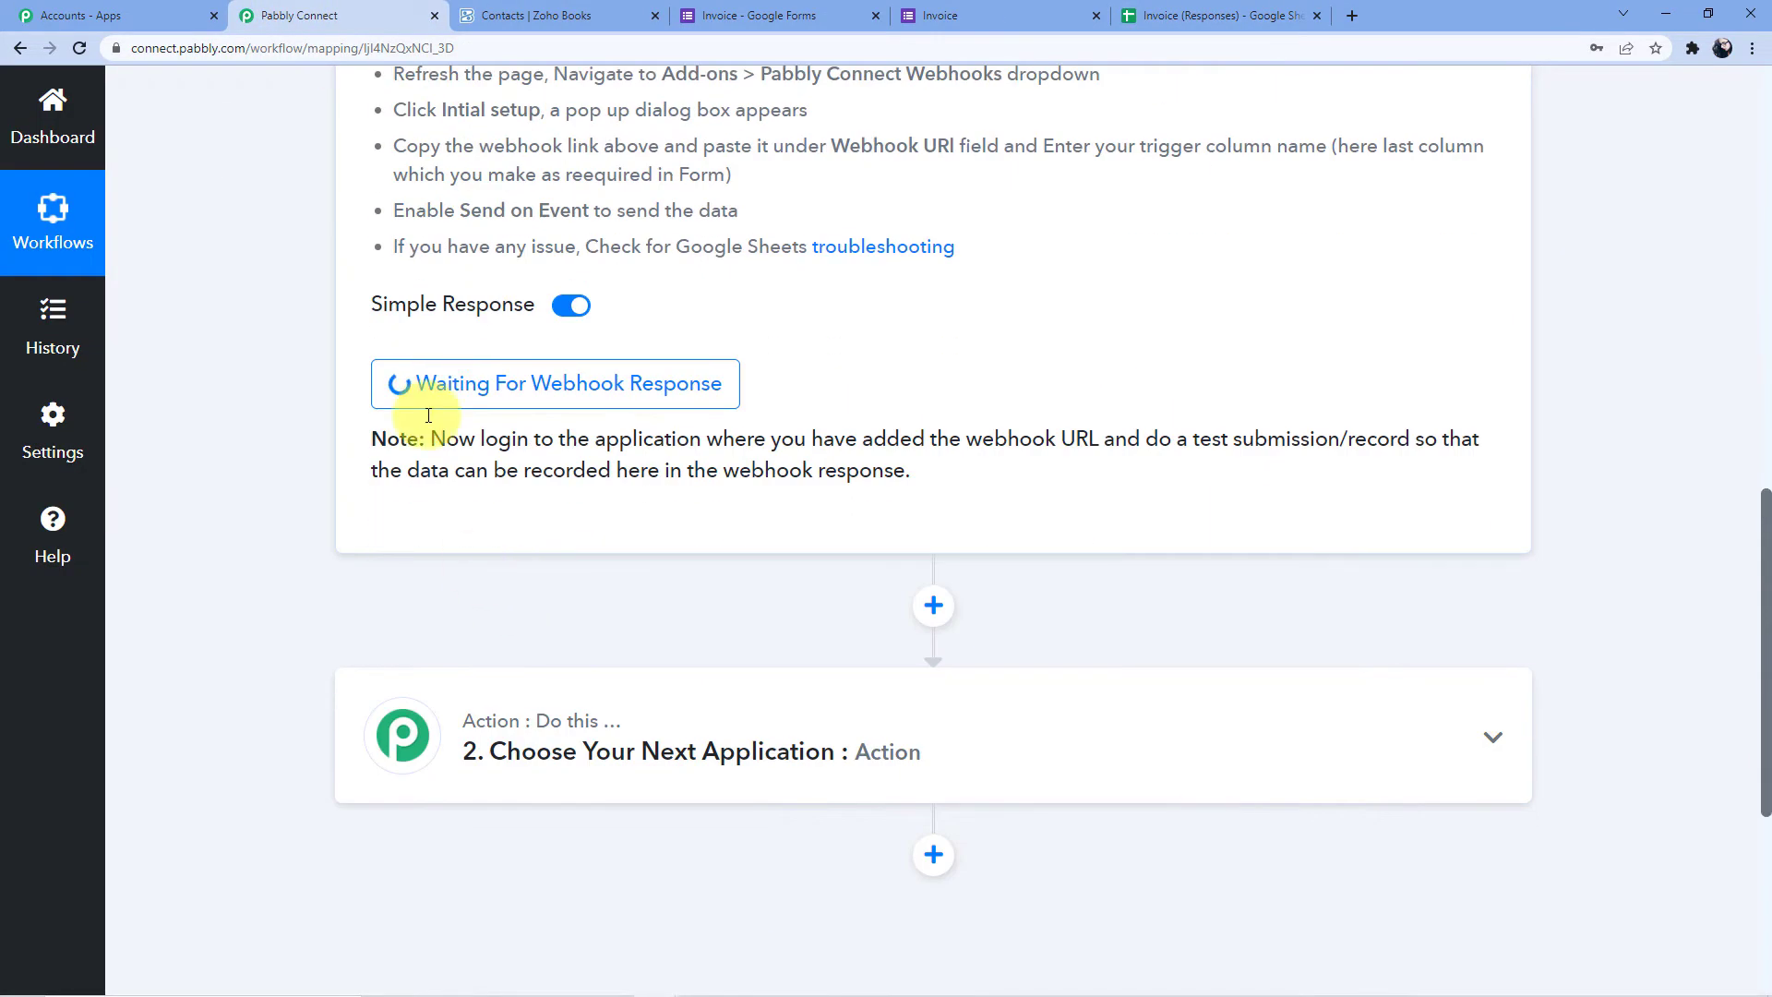
left_click(1182, 15)
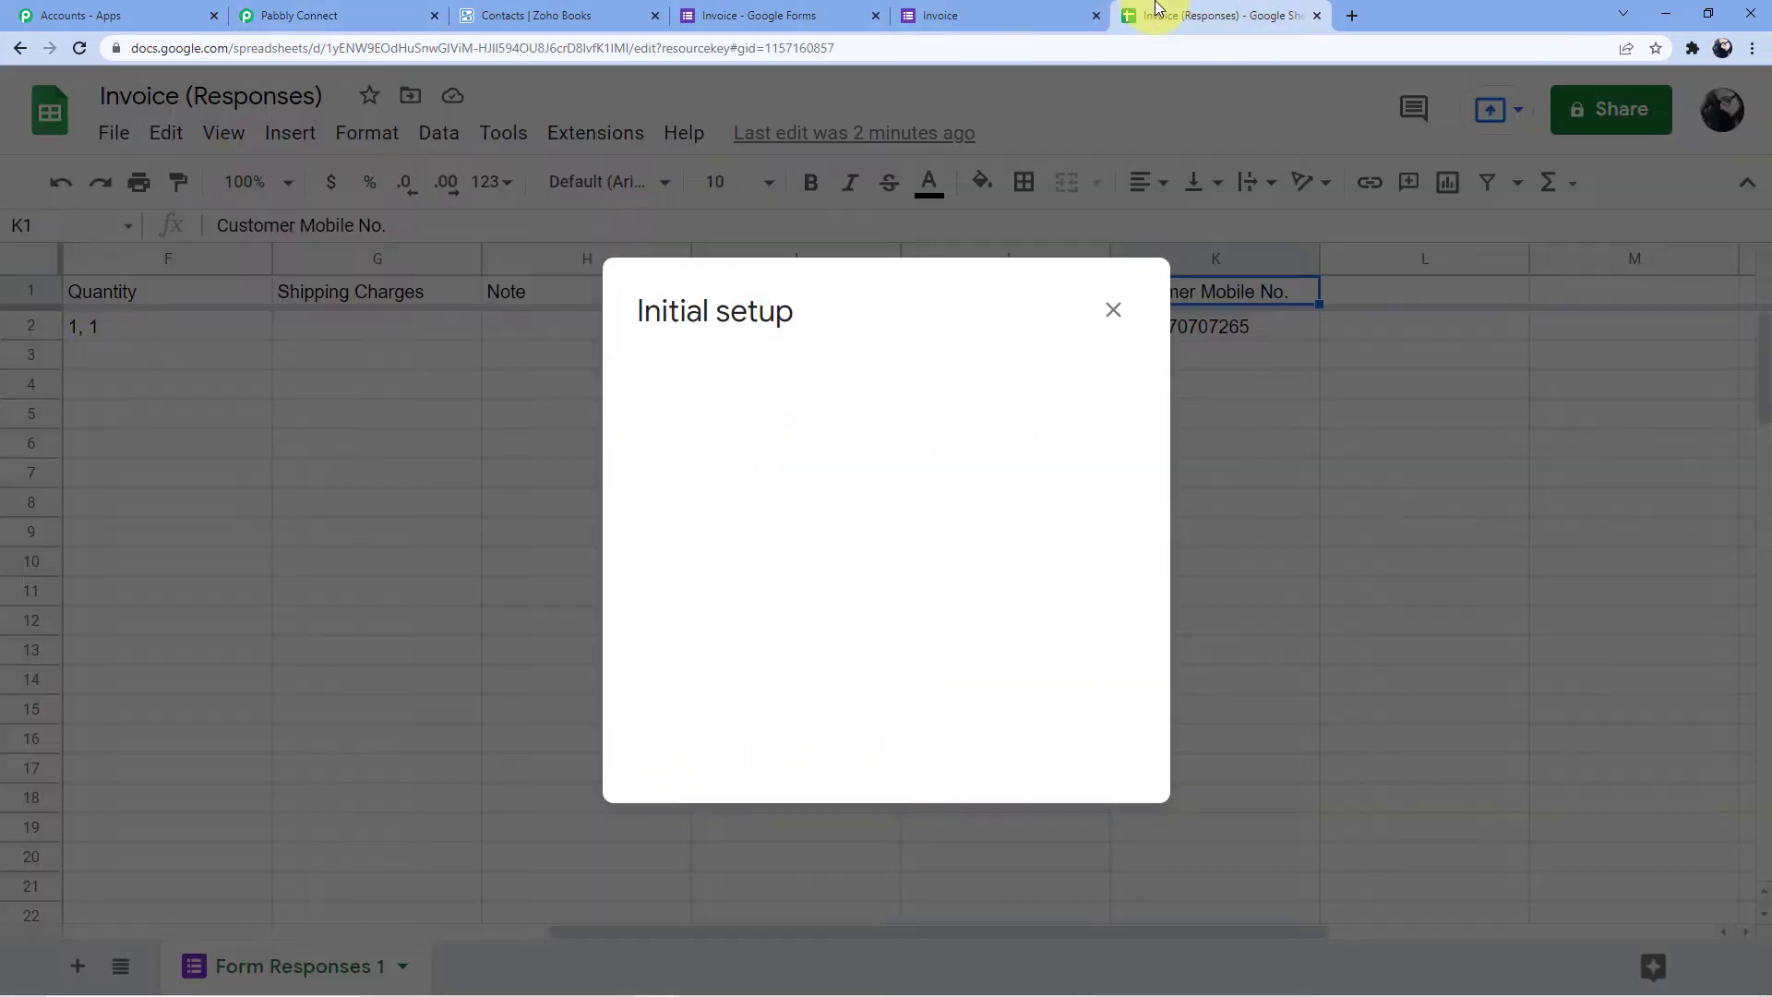
left_click(803, 618)
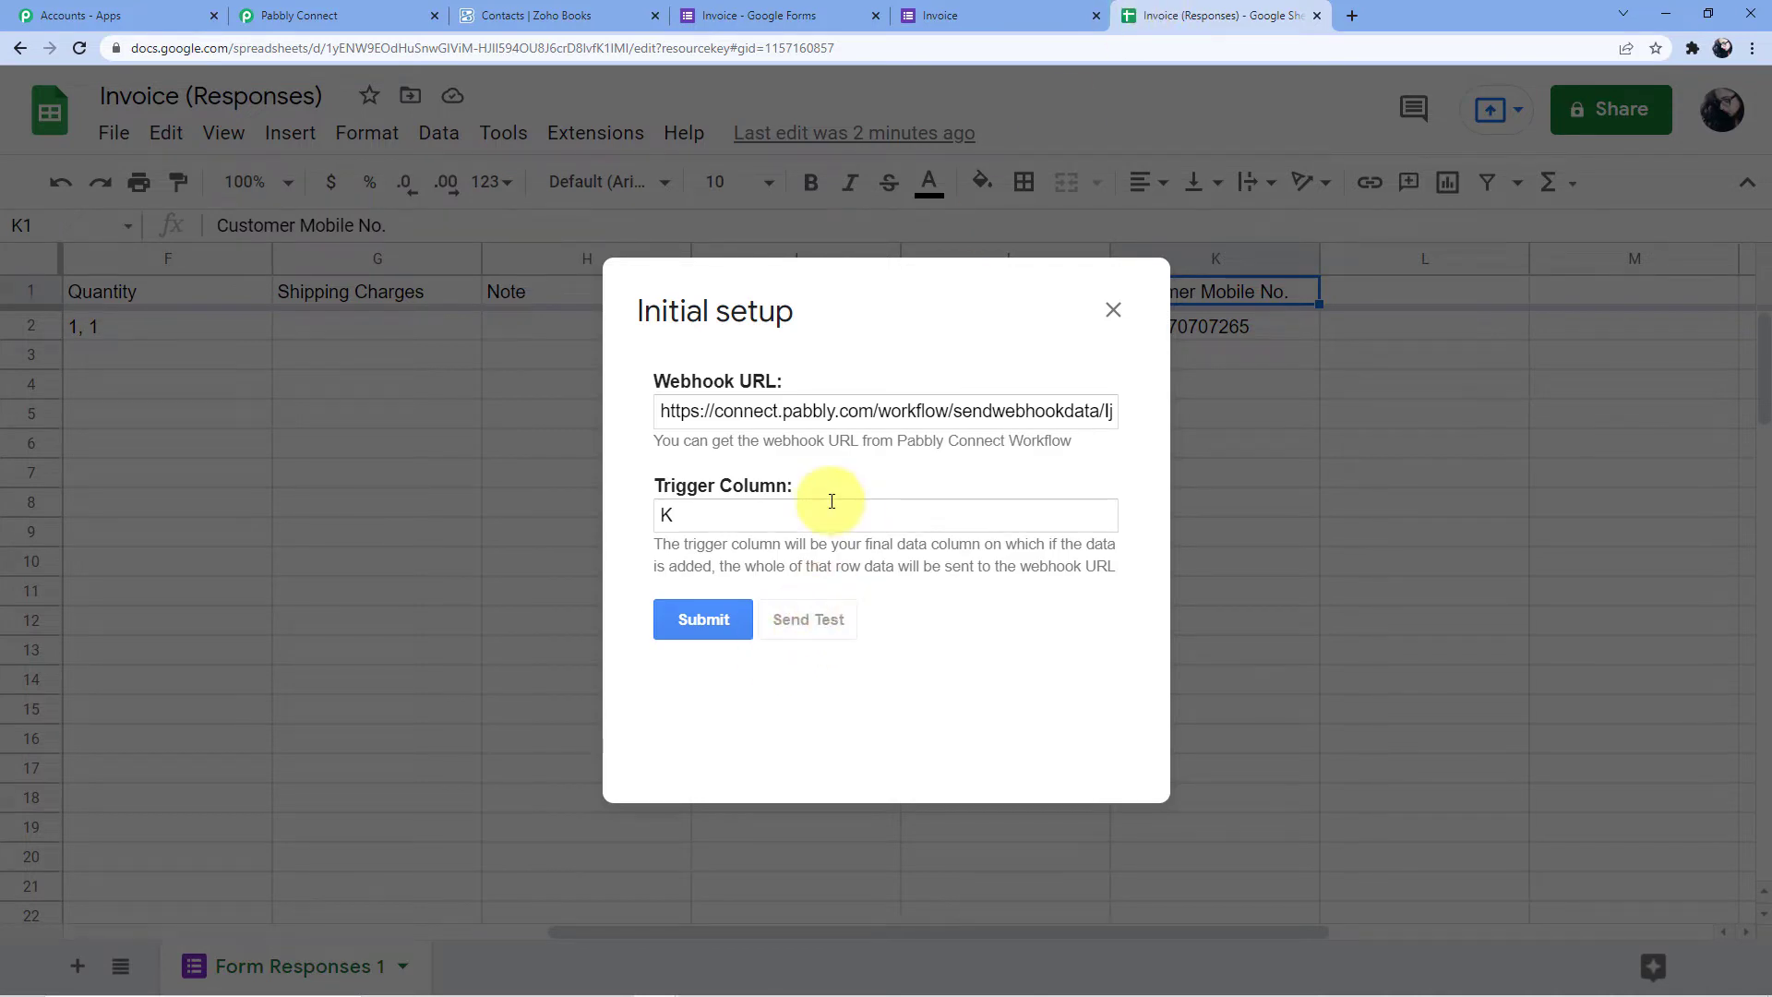
Review the received webhook response fields in Pabbly Connect down to RowIndex 2
scroll(841, 502, "down", 1)
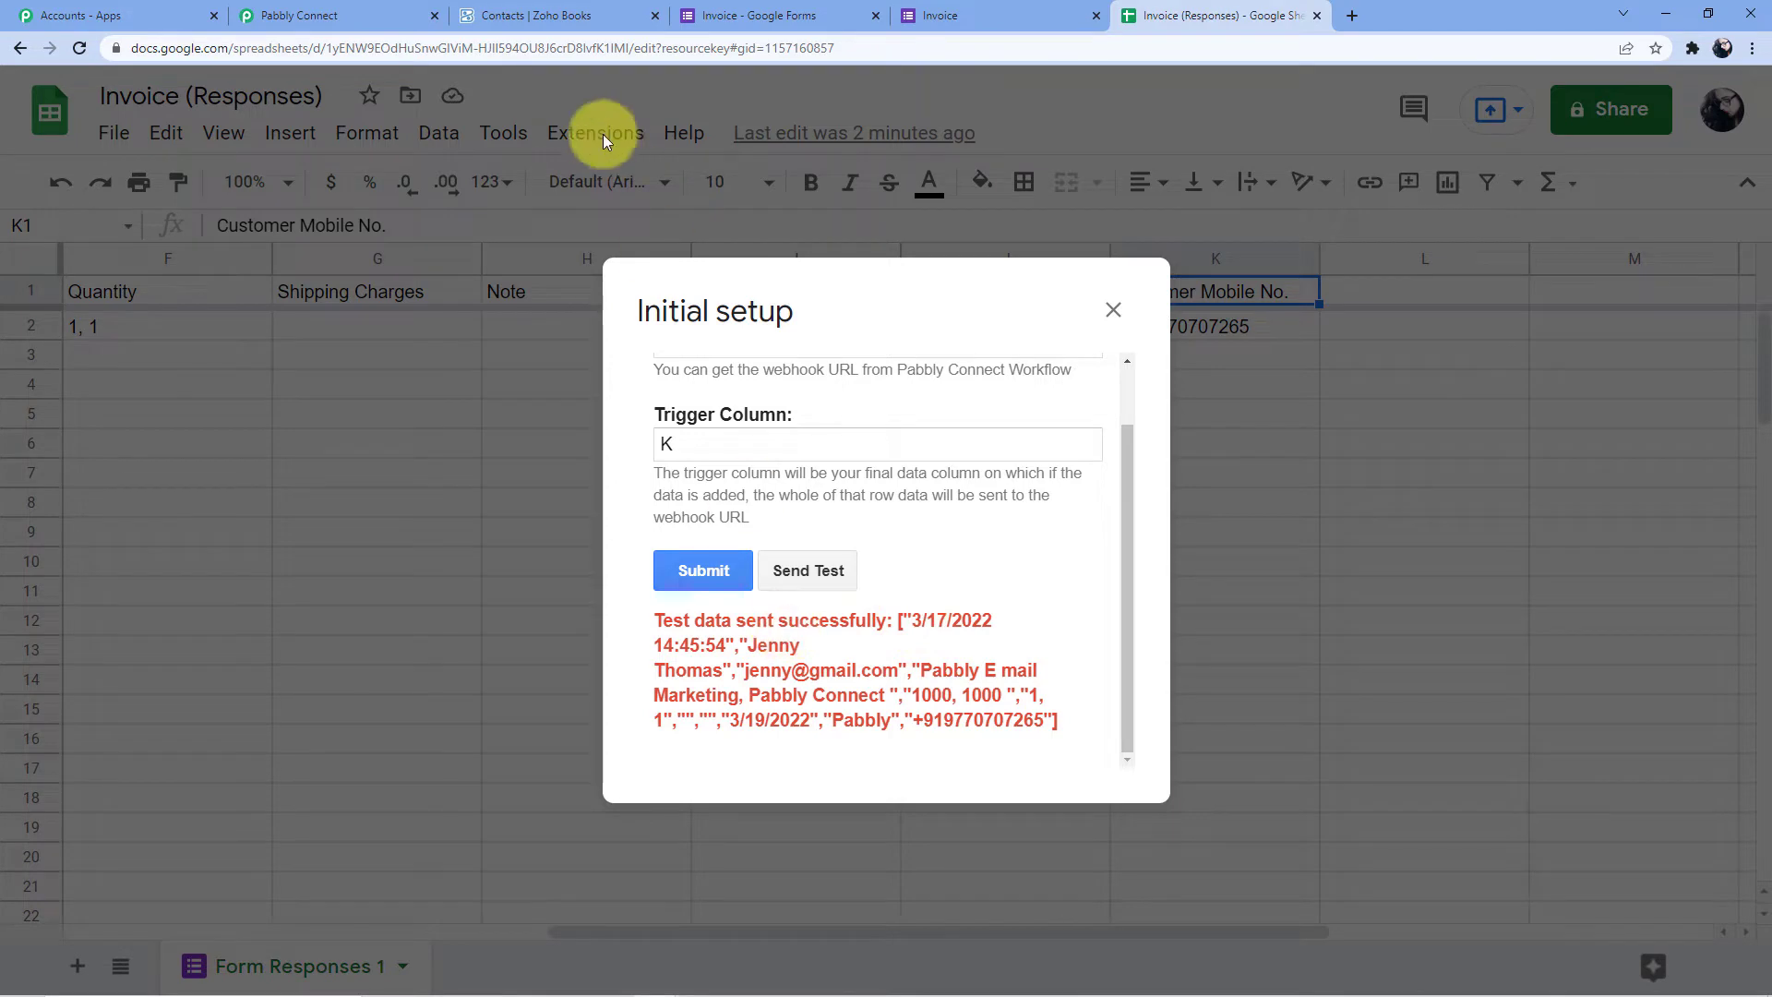
left_click(325, 15)
scroll(803, 314, "down", 2)
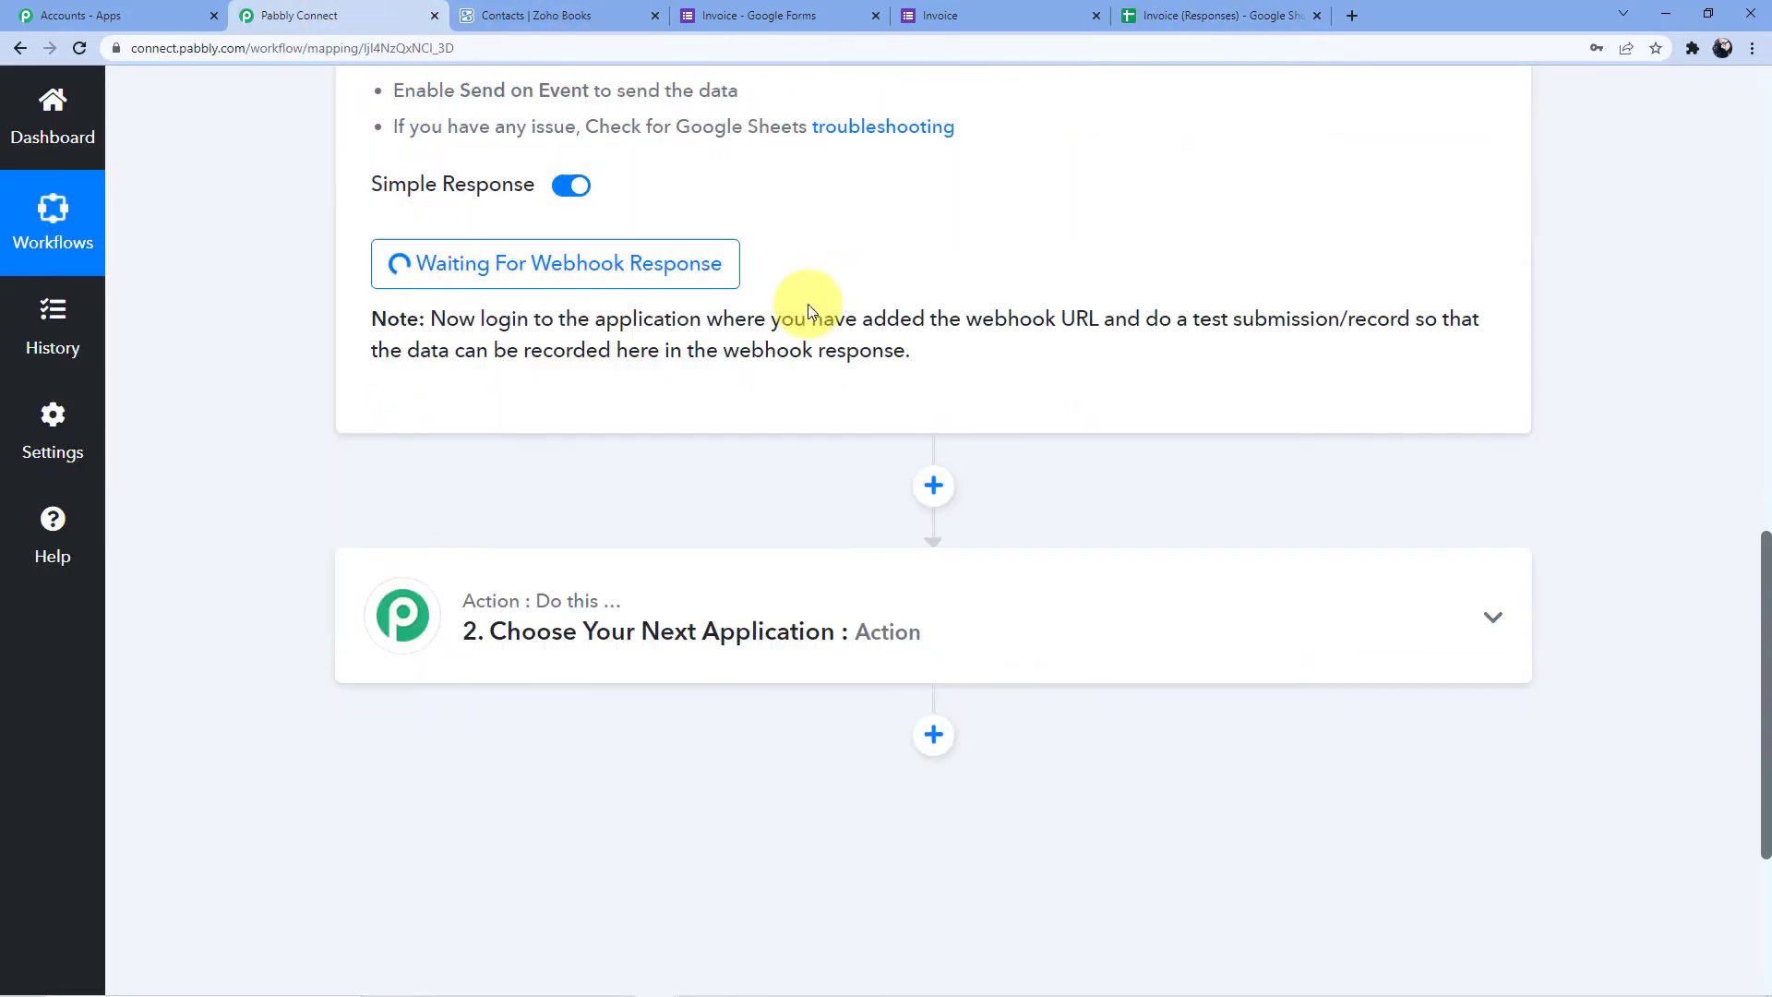
scroll(1008, 356, "down", 2)
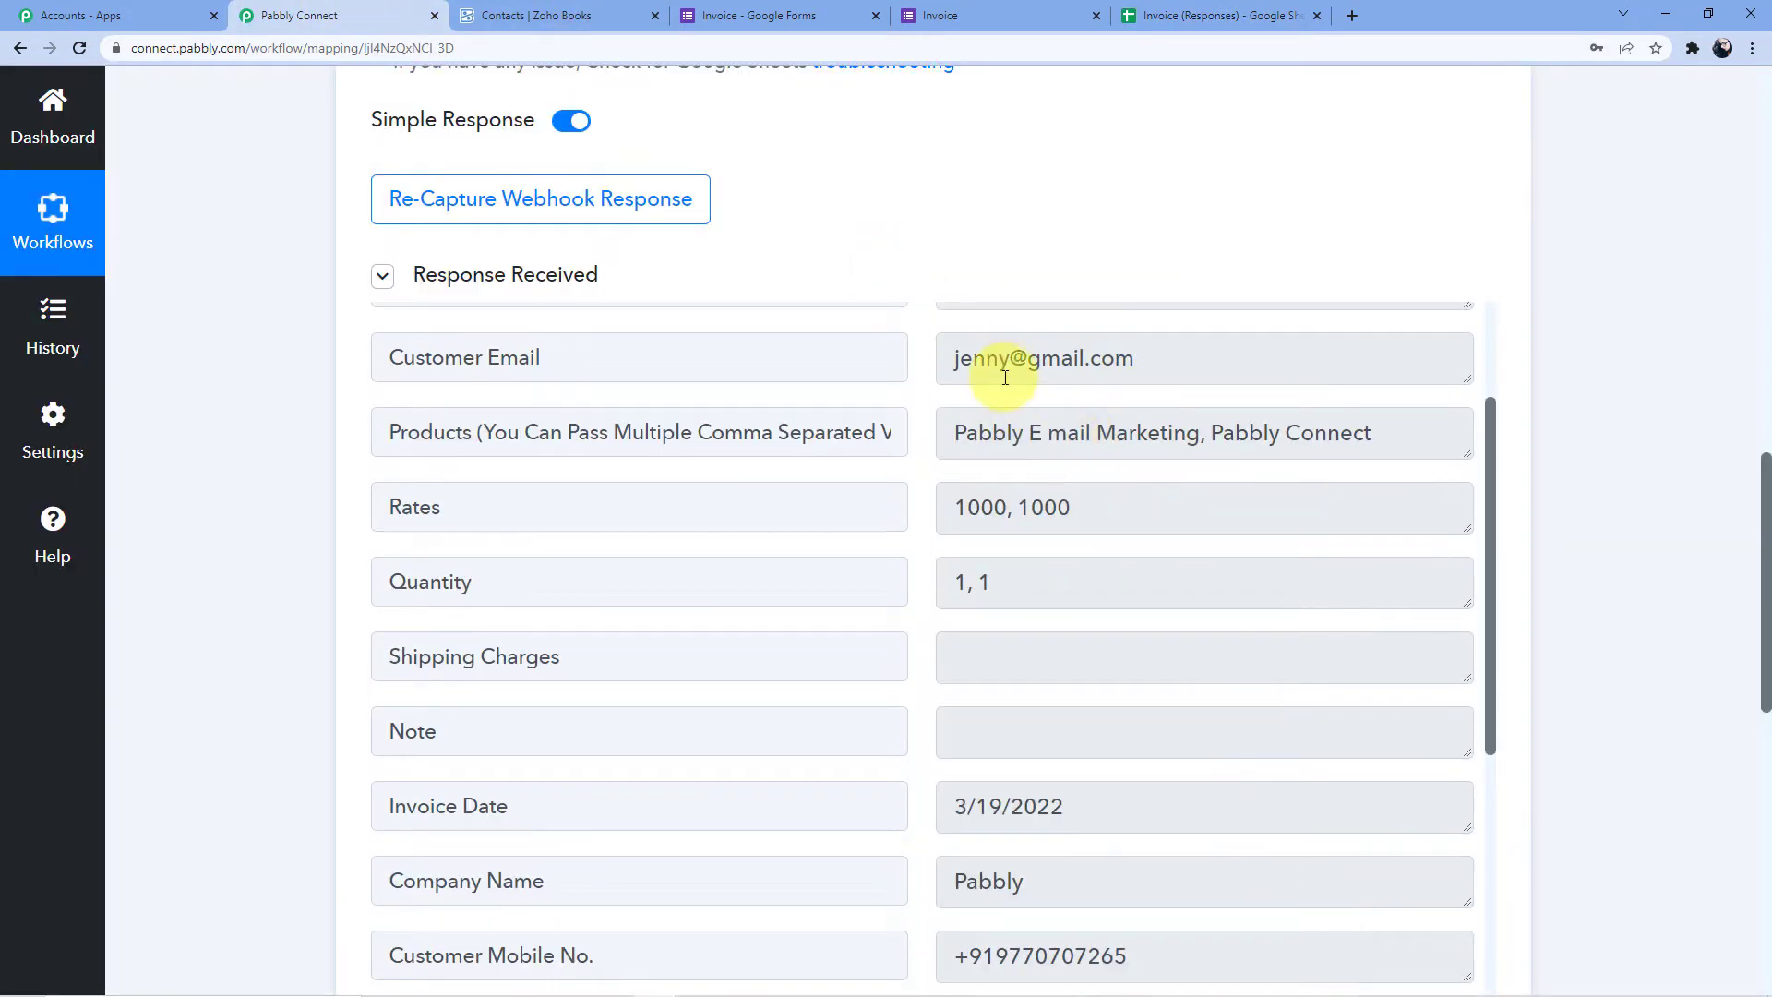
scroll(981, 430, "up", 3)
scroll(1139, 549, "down", 2)
scroll(1098, 562, "down", 3)
scroll(999, 574, "up", 2)
scroll(1052, 544, "down", 2)
scroll(1035, 511, "down", 2)
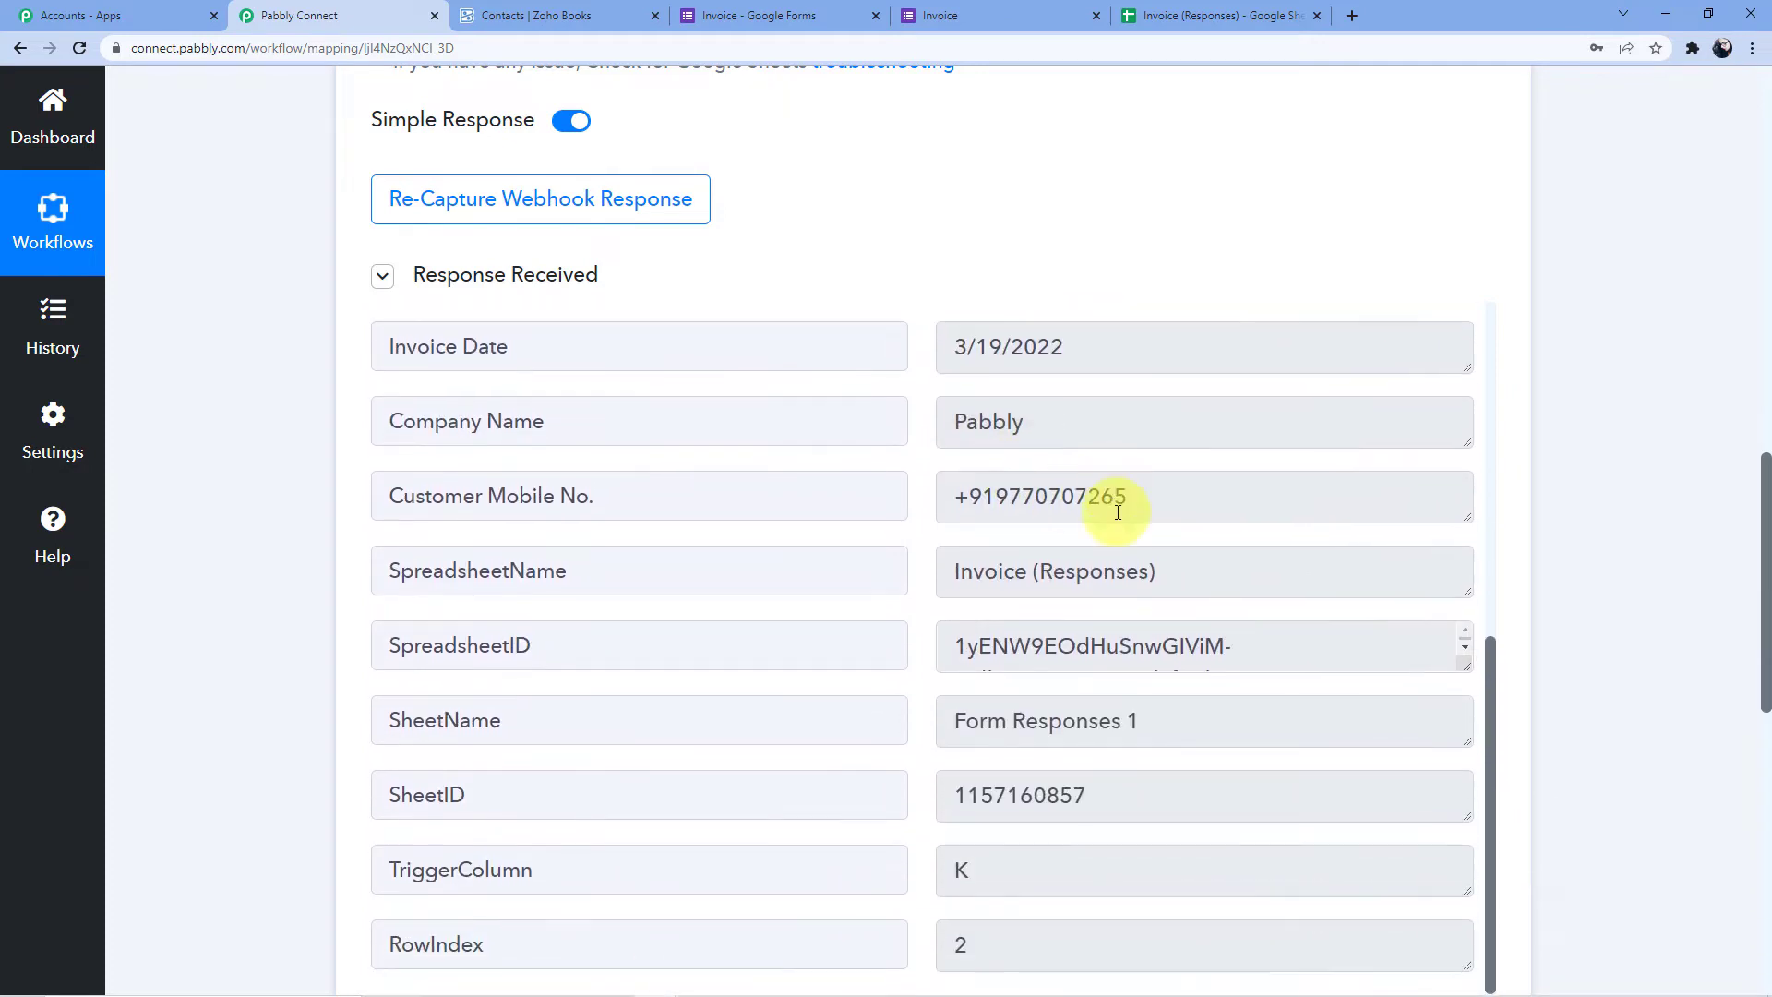
scroll(1614, 462, "down", 5)
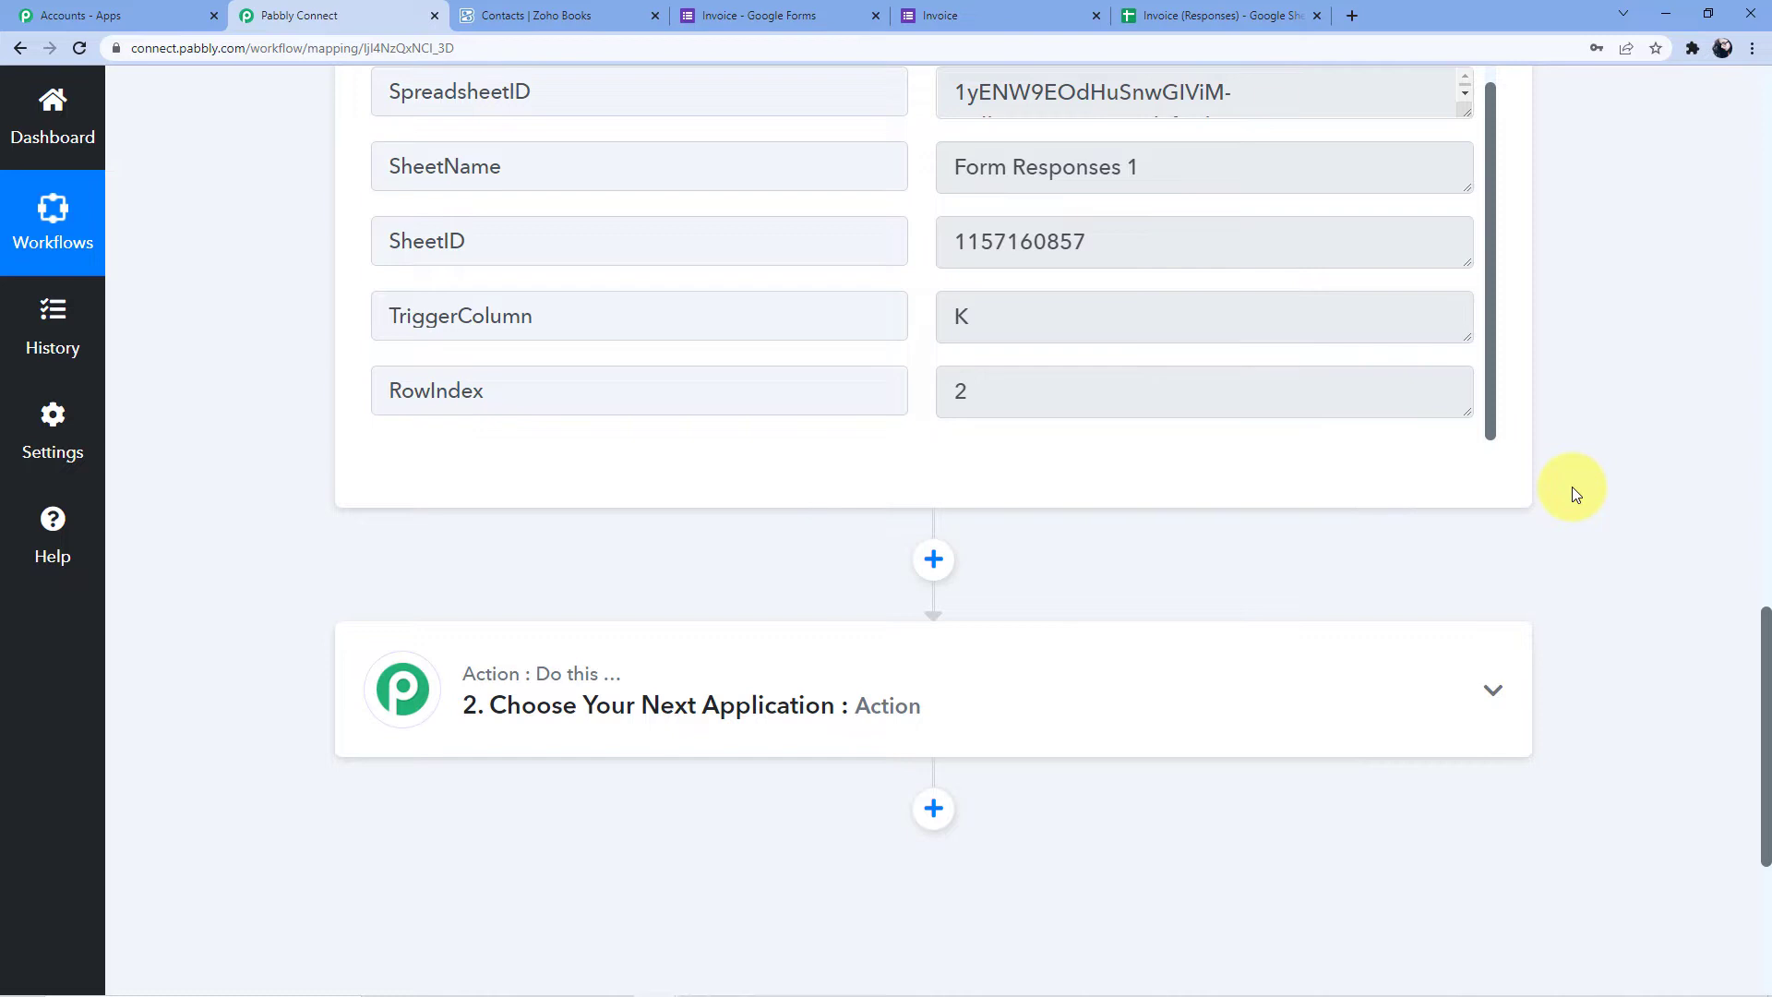
Search Zoho apps and choose Zoho Books as step 2's action app
left_click(712, 704)
left_click(521, 581)
type("ZohoB")
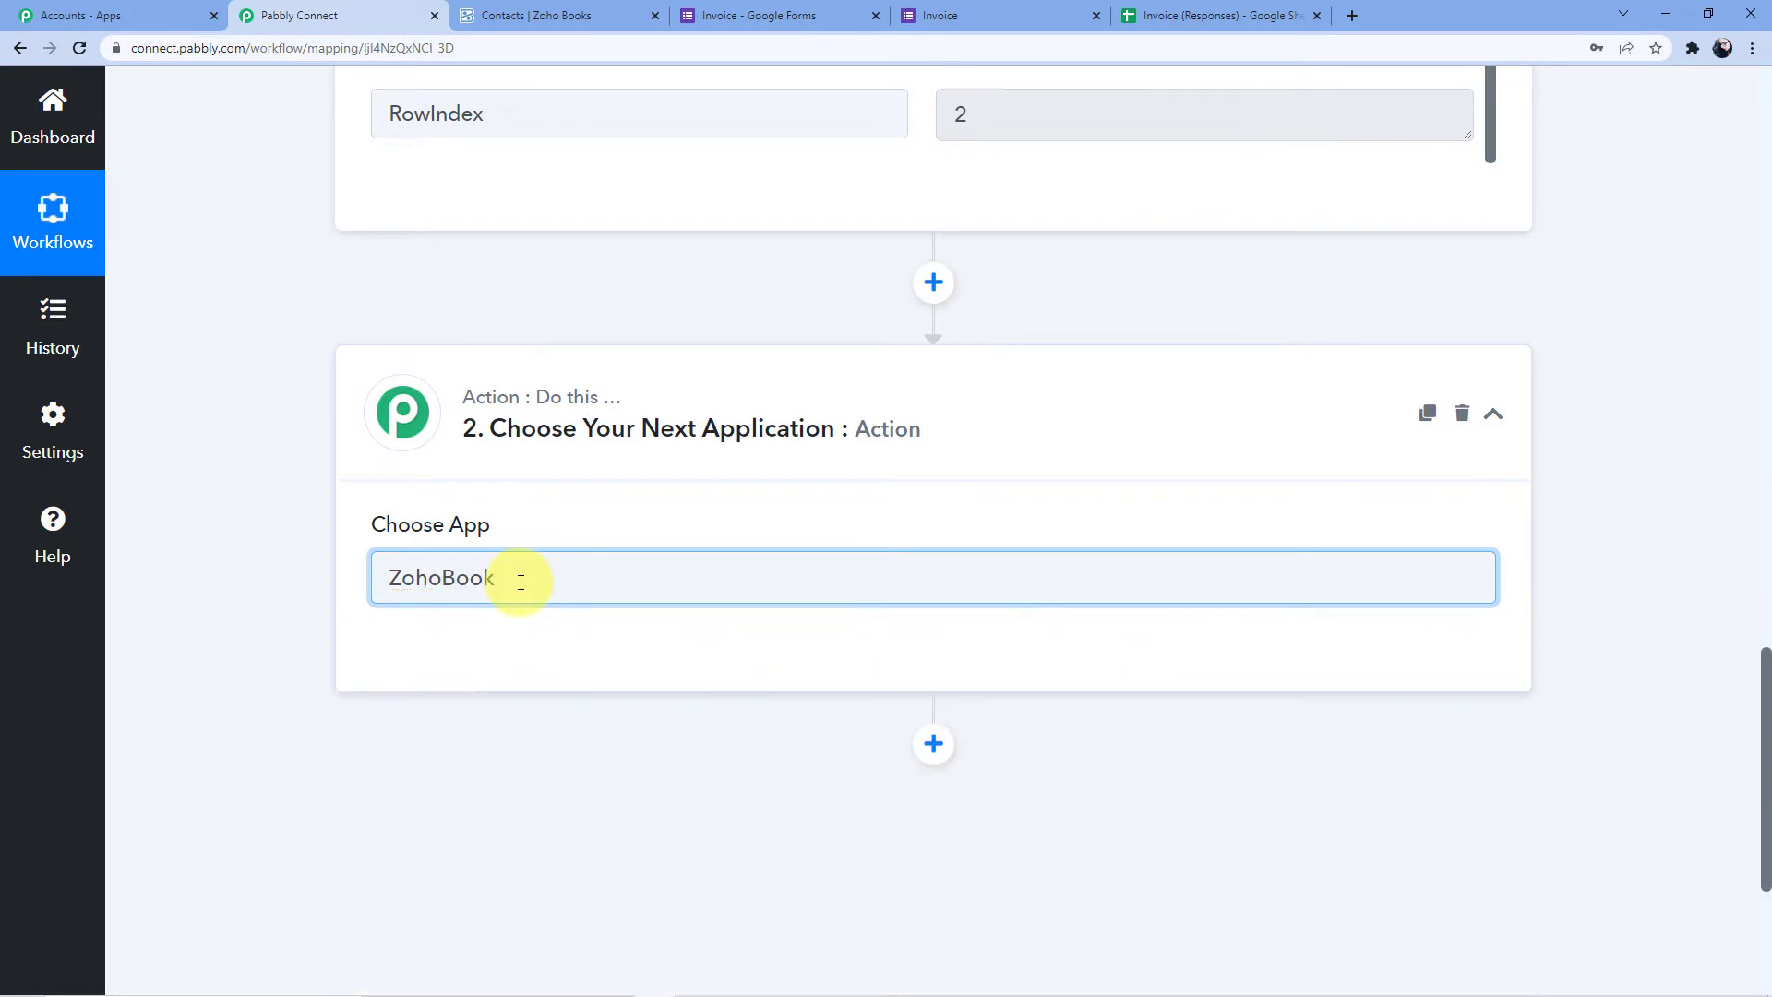
key("BackSpace")
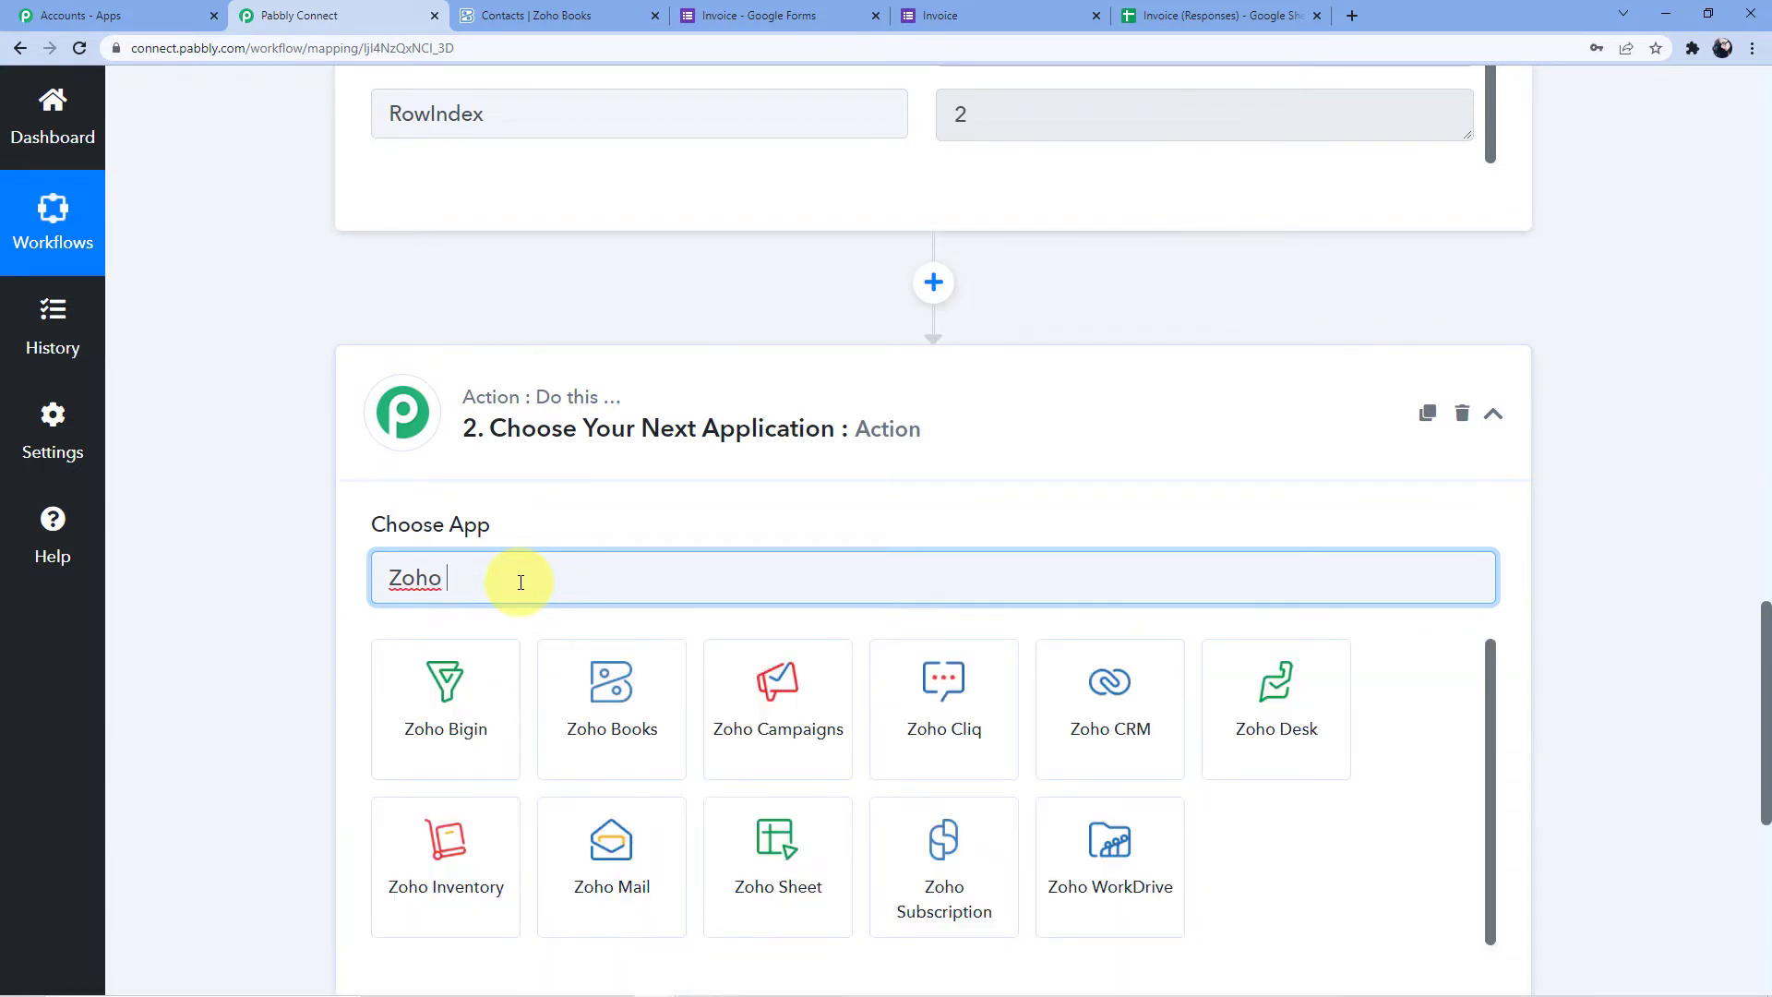
left_click(650, 656)
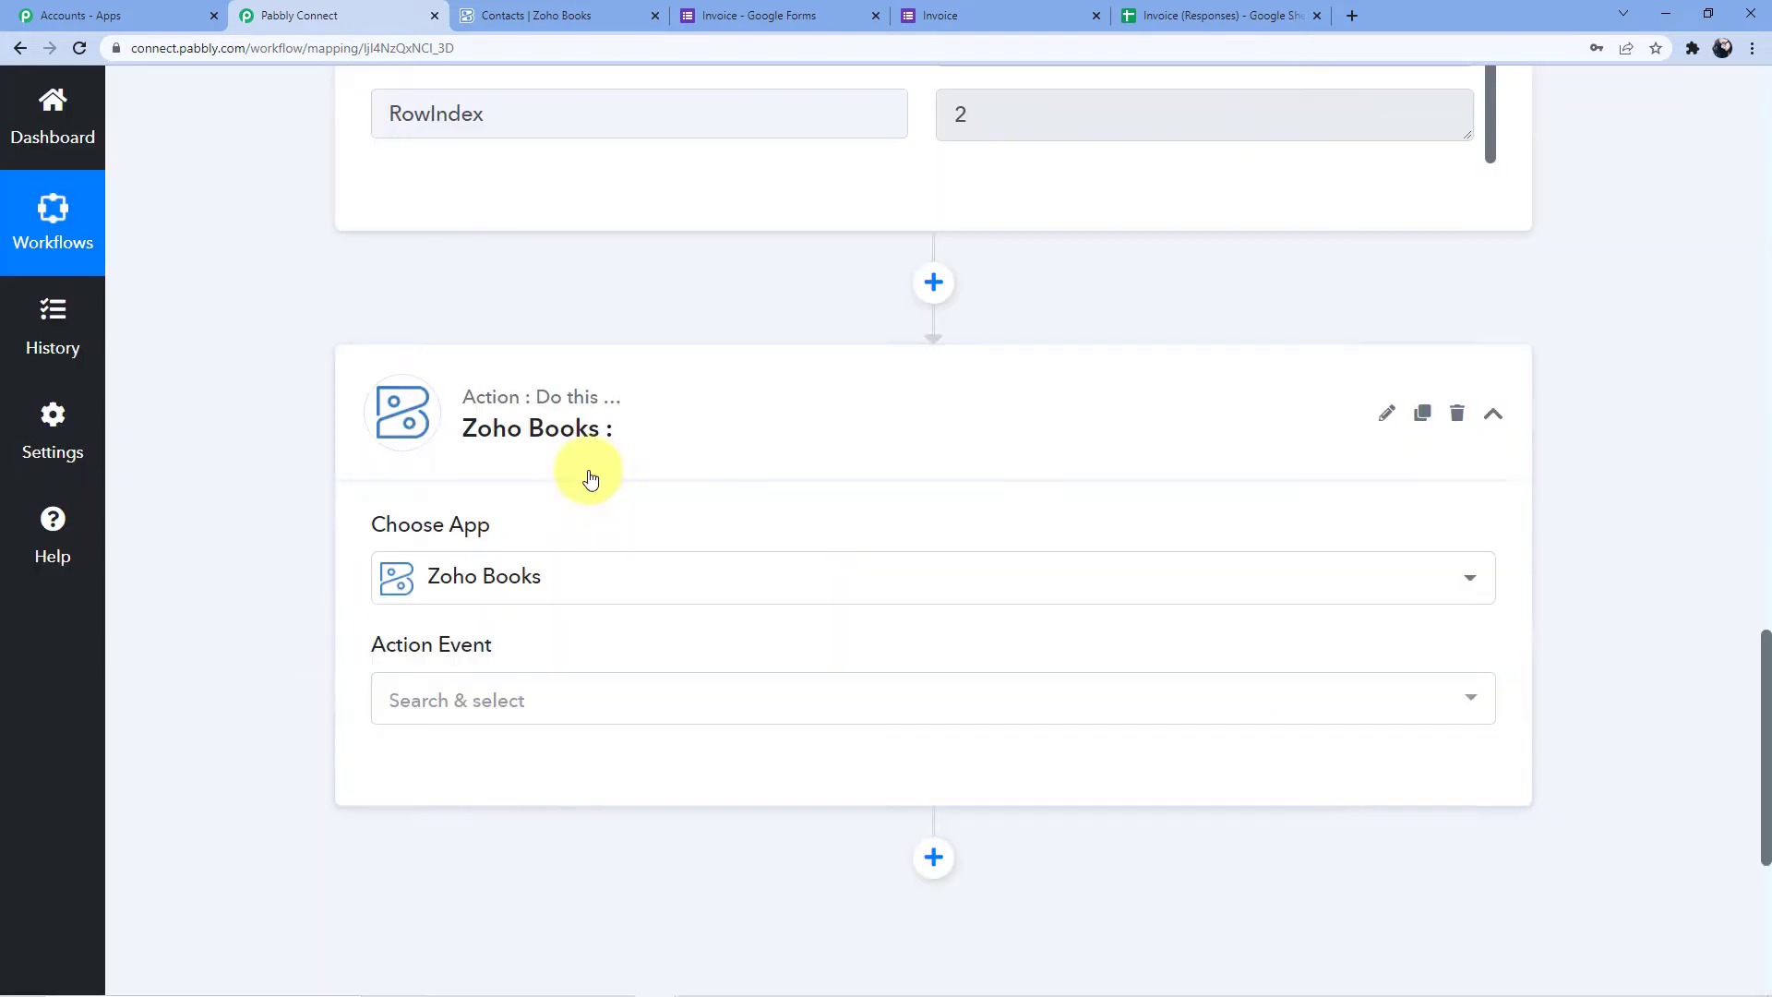
Select the Get Contact by Email event and begin connecting a Zoho Books account
scroll(514, 506, "down", 3)
left_click(454, 424)
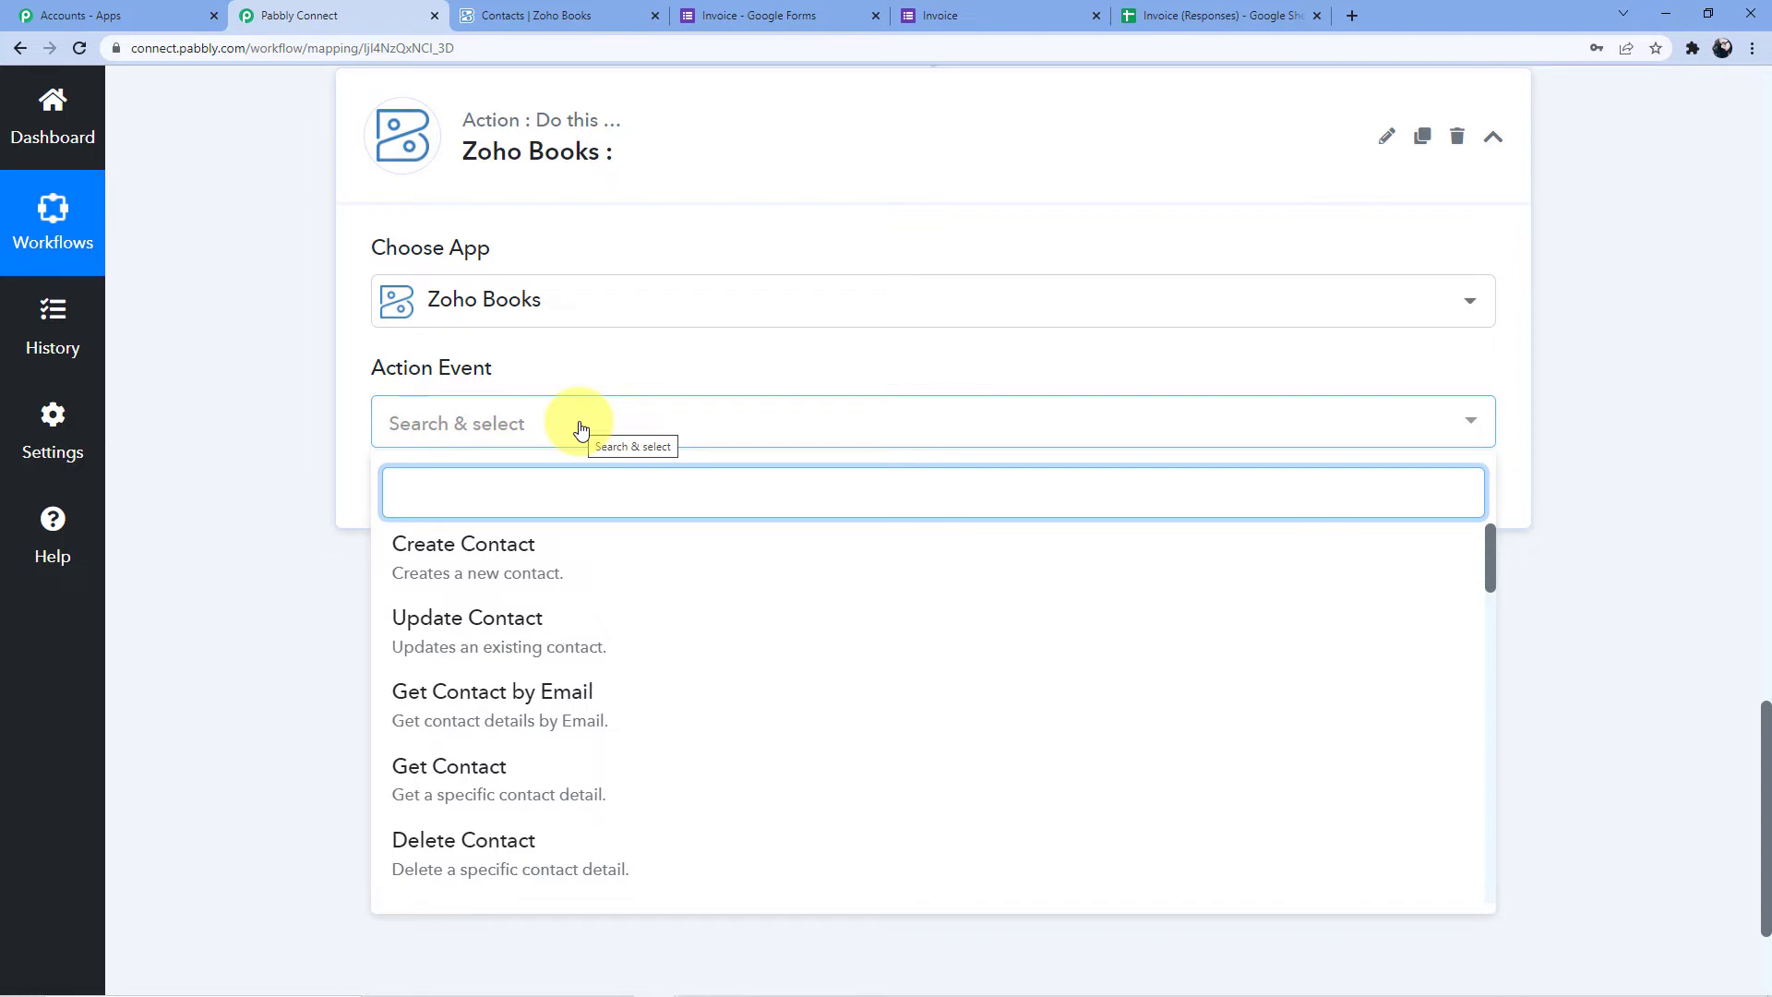
left_click(531, 709)
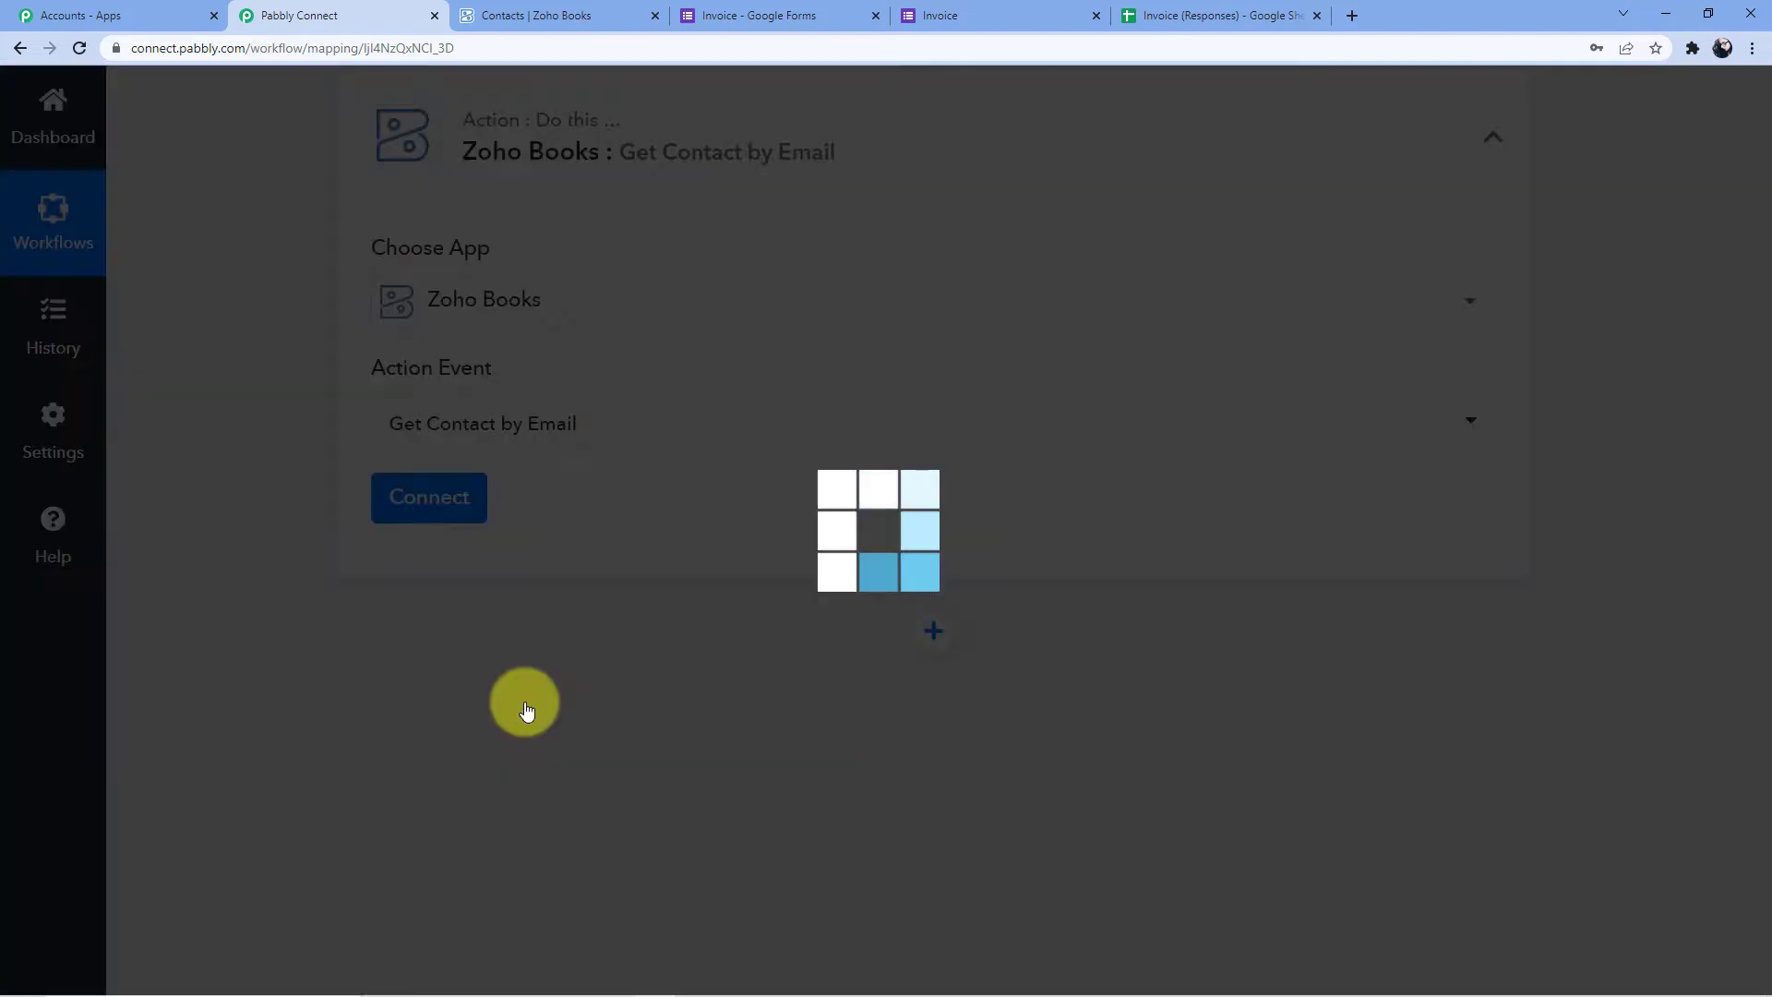
left_click(431, 528)
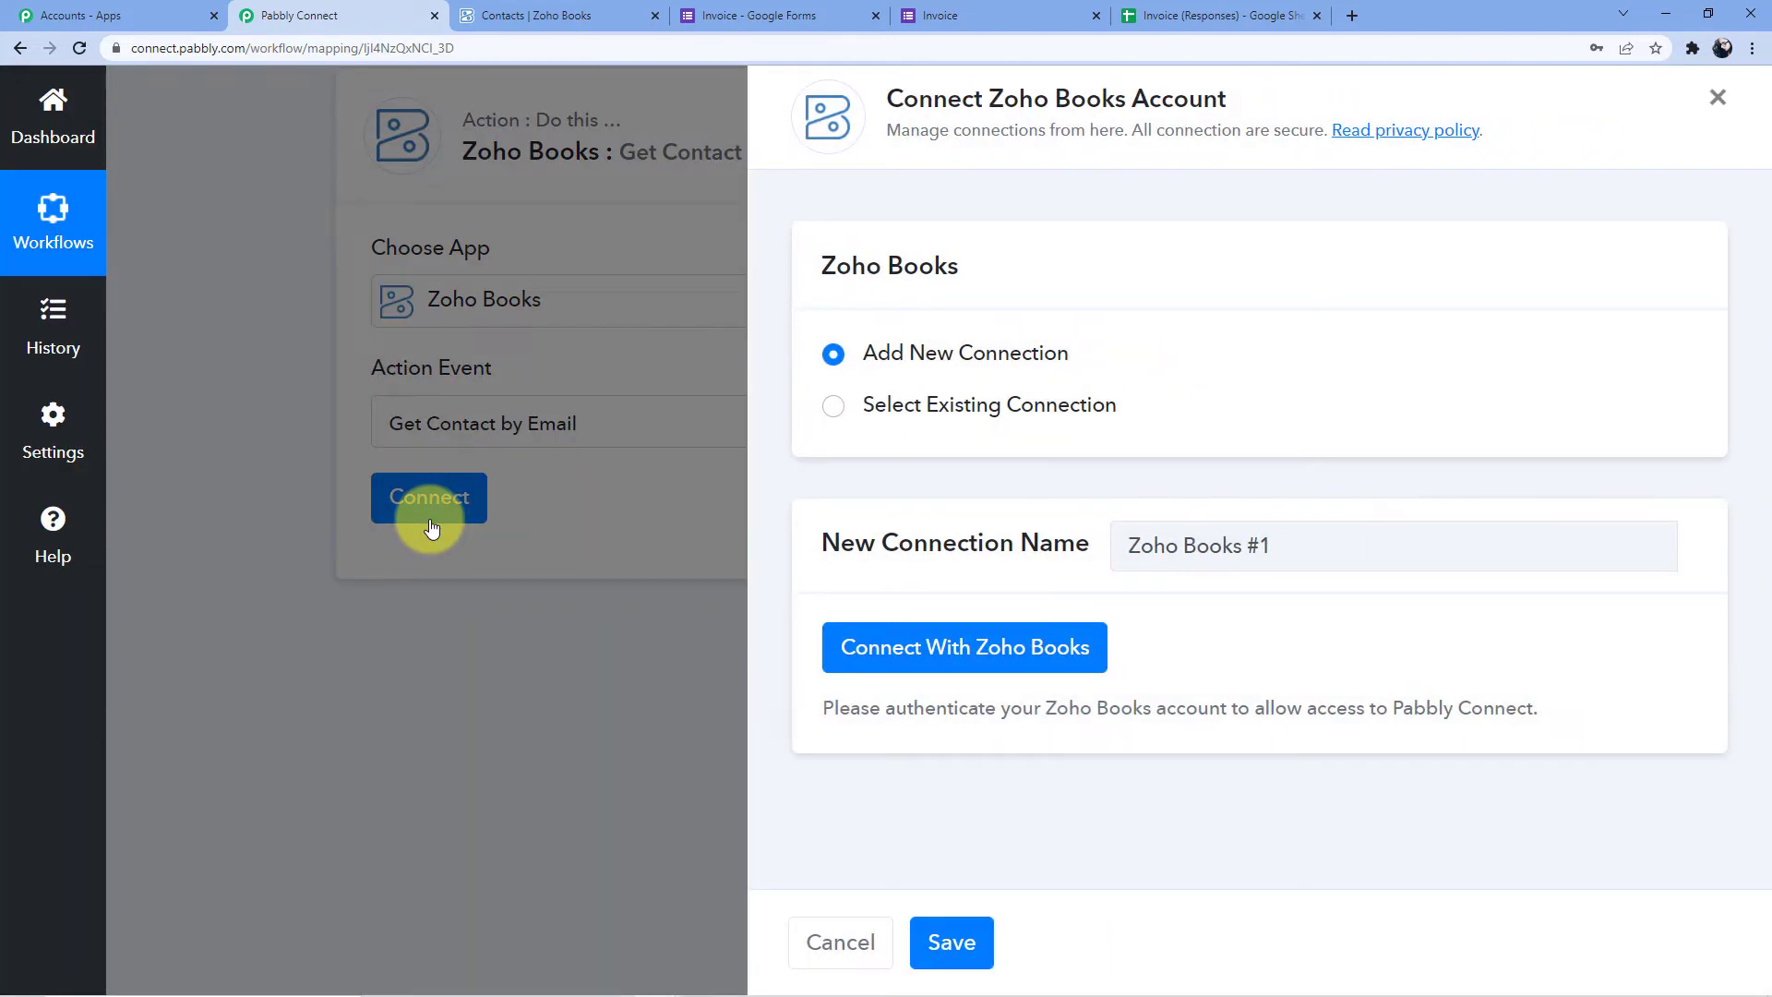
left_click(925, 629)
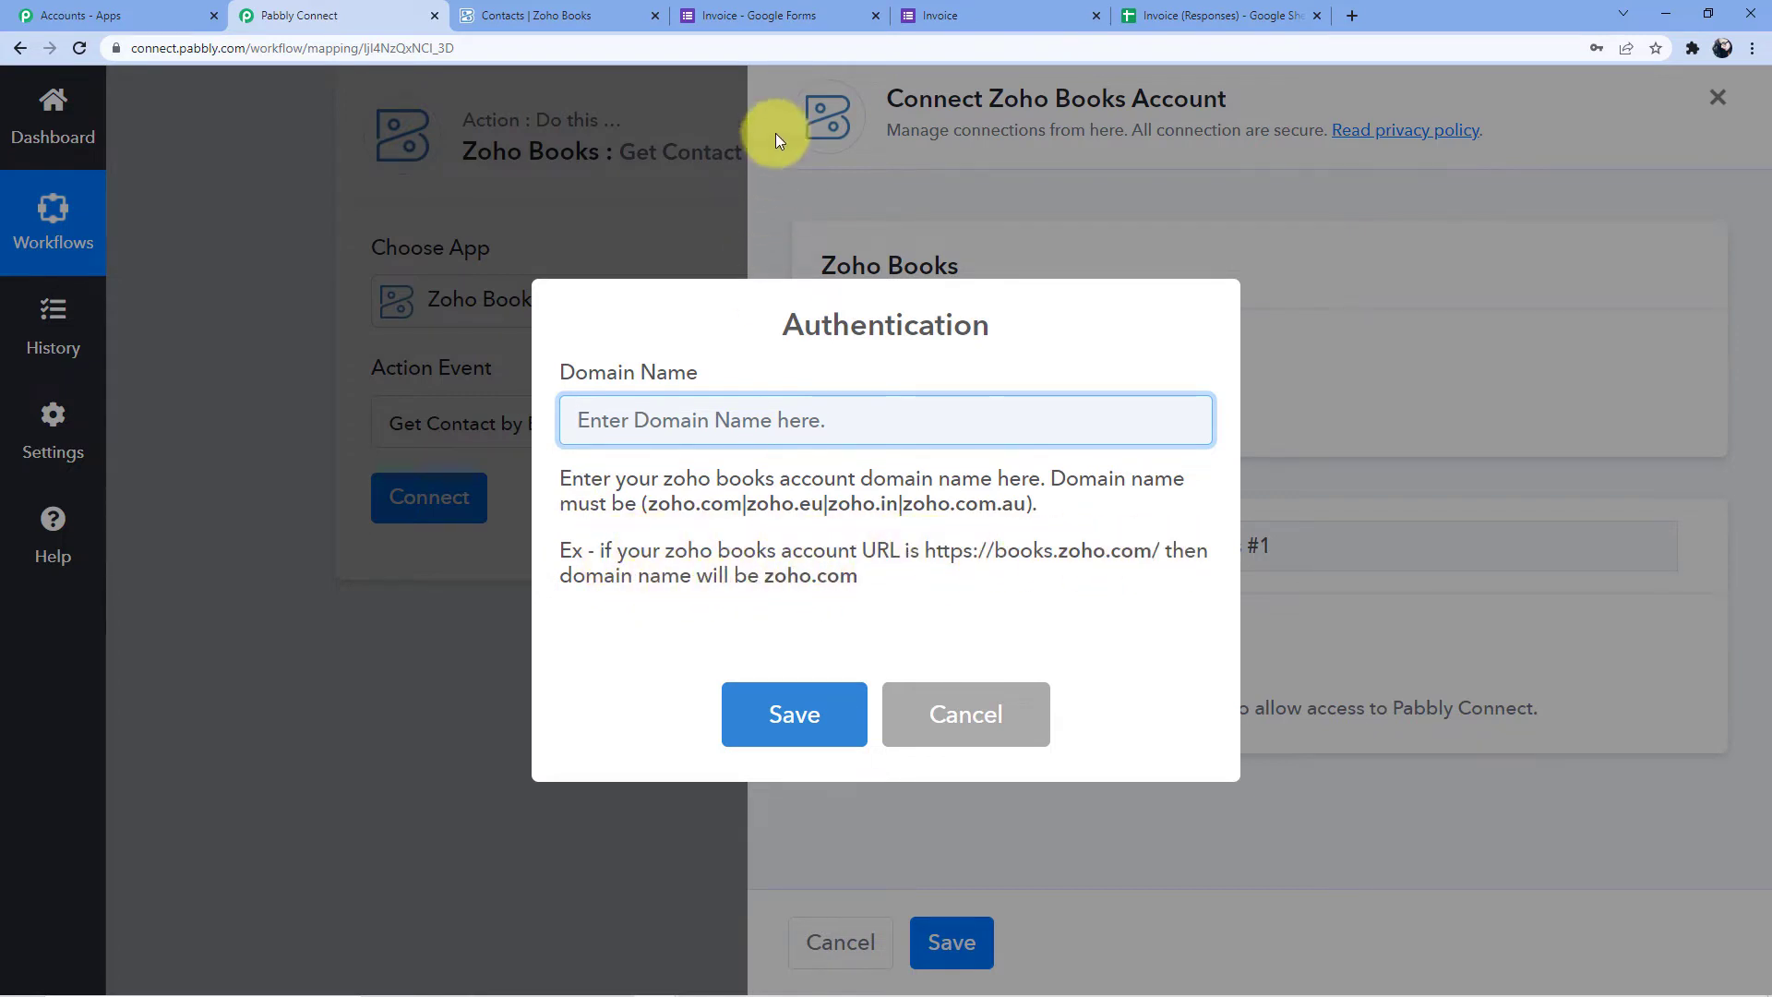
Copy the zoho.com domain from the Zoho Books page address
left_click(553, 15)
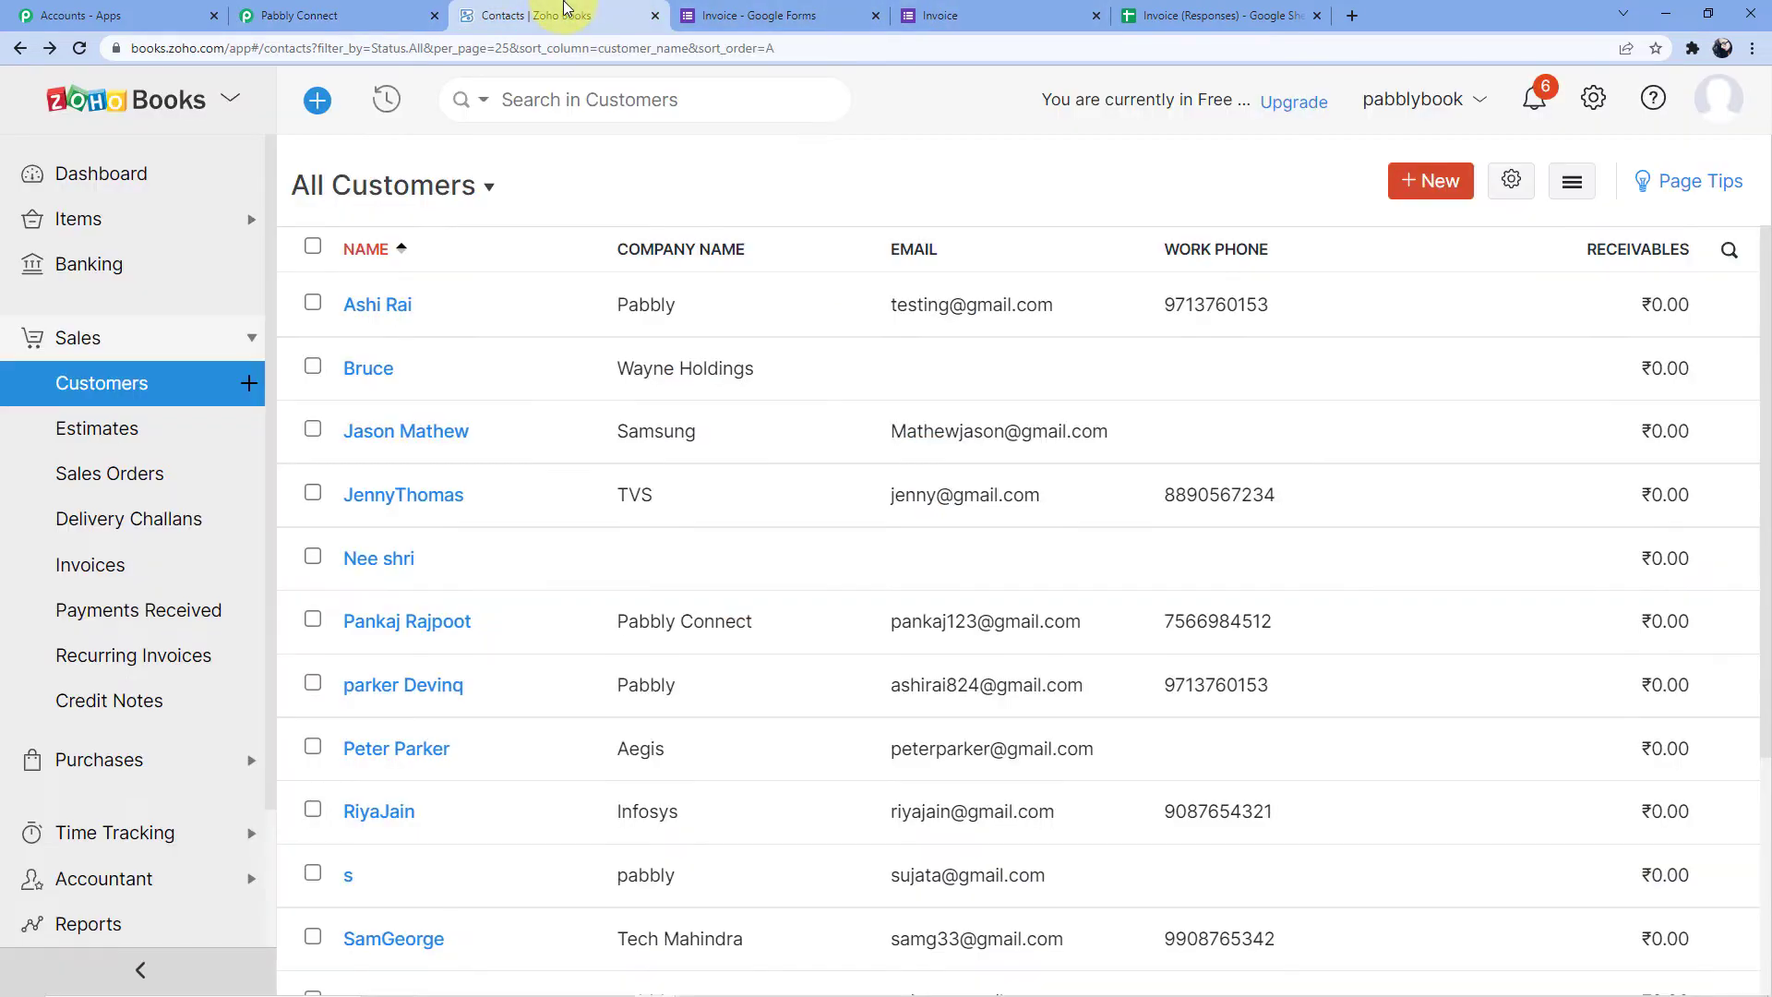
left_click(238, 44)
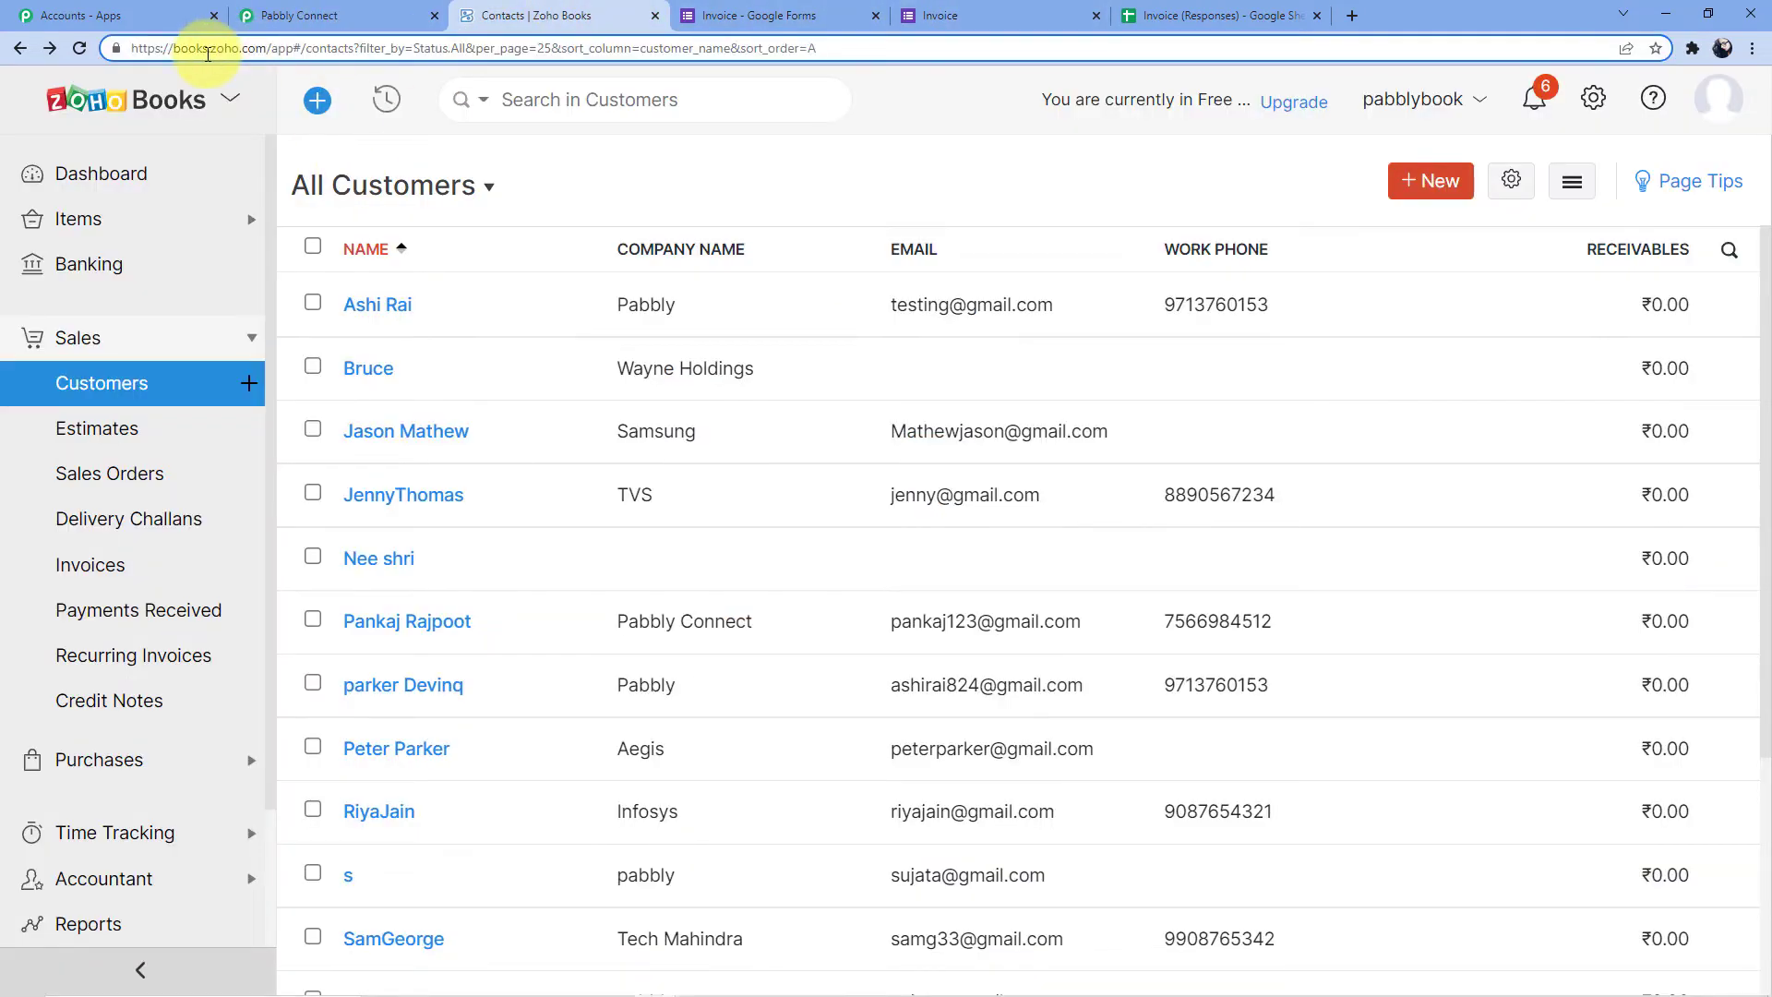
left_click_drag(214, 52, 256, 51)
right_click(268, 48)
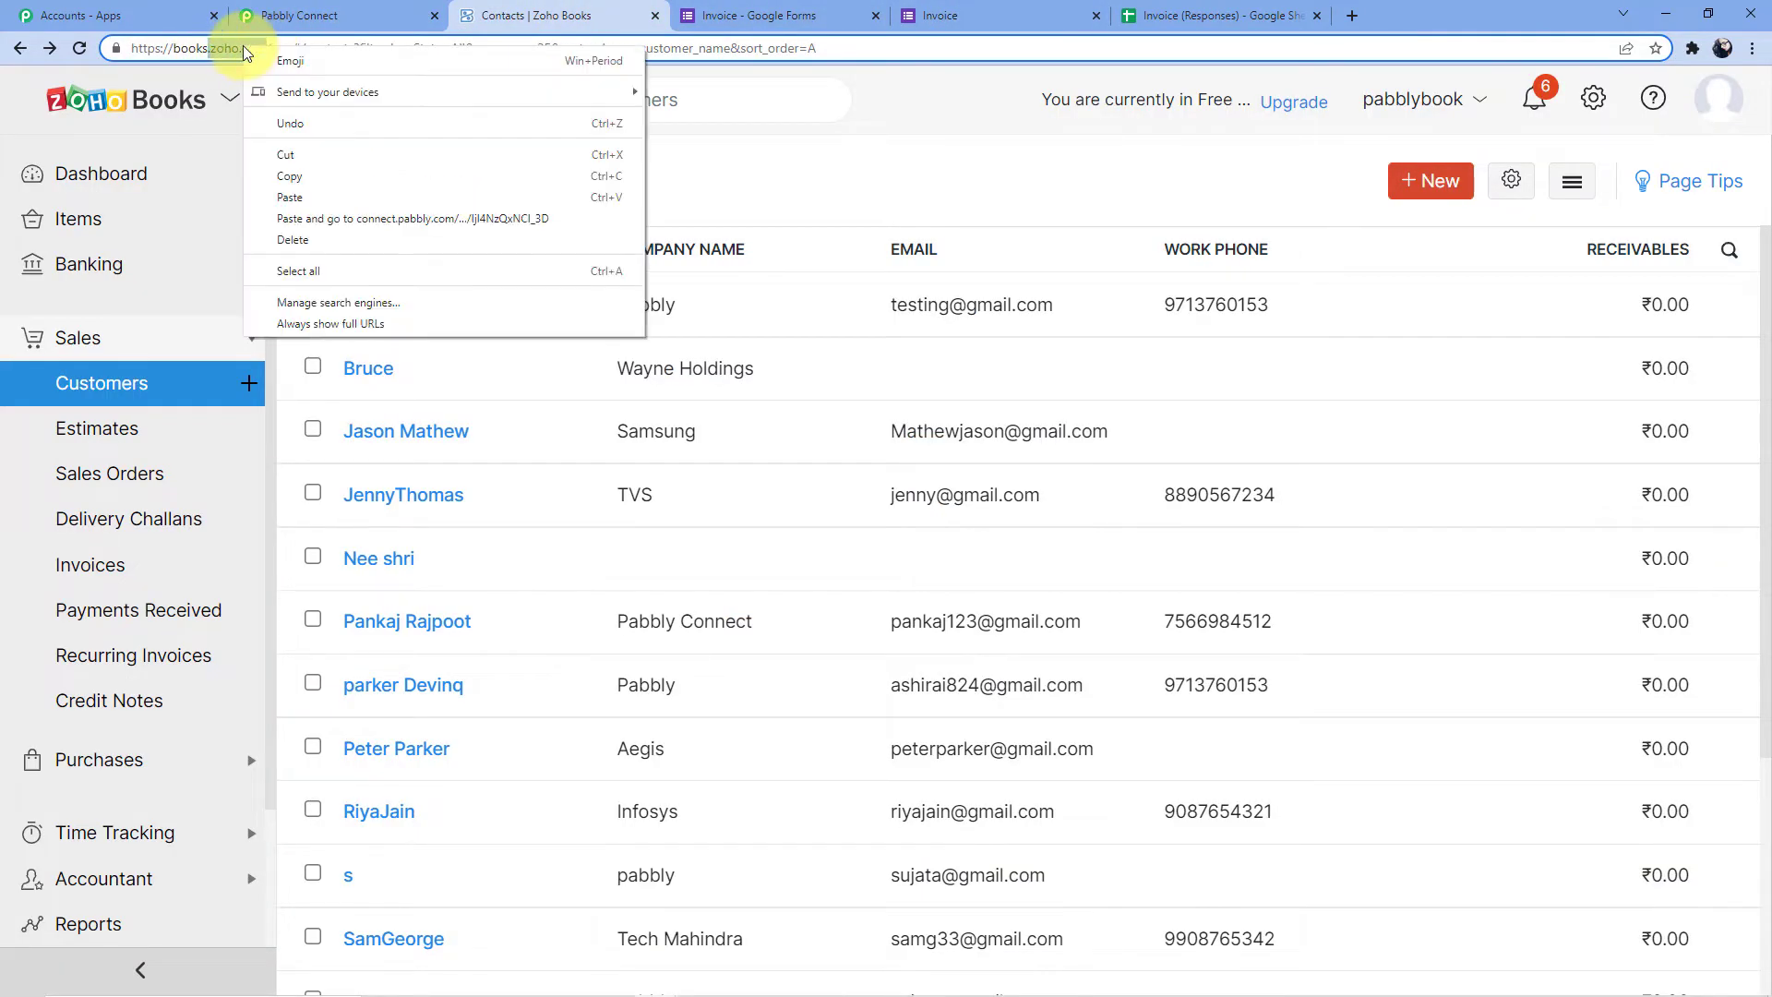
left_click(301, 175)
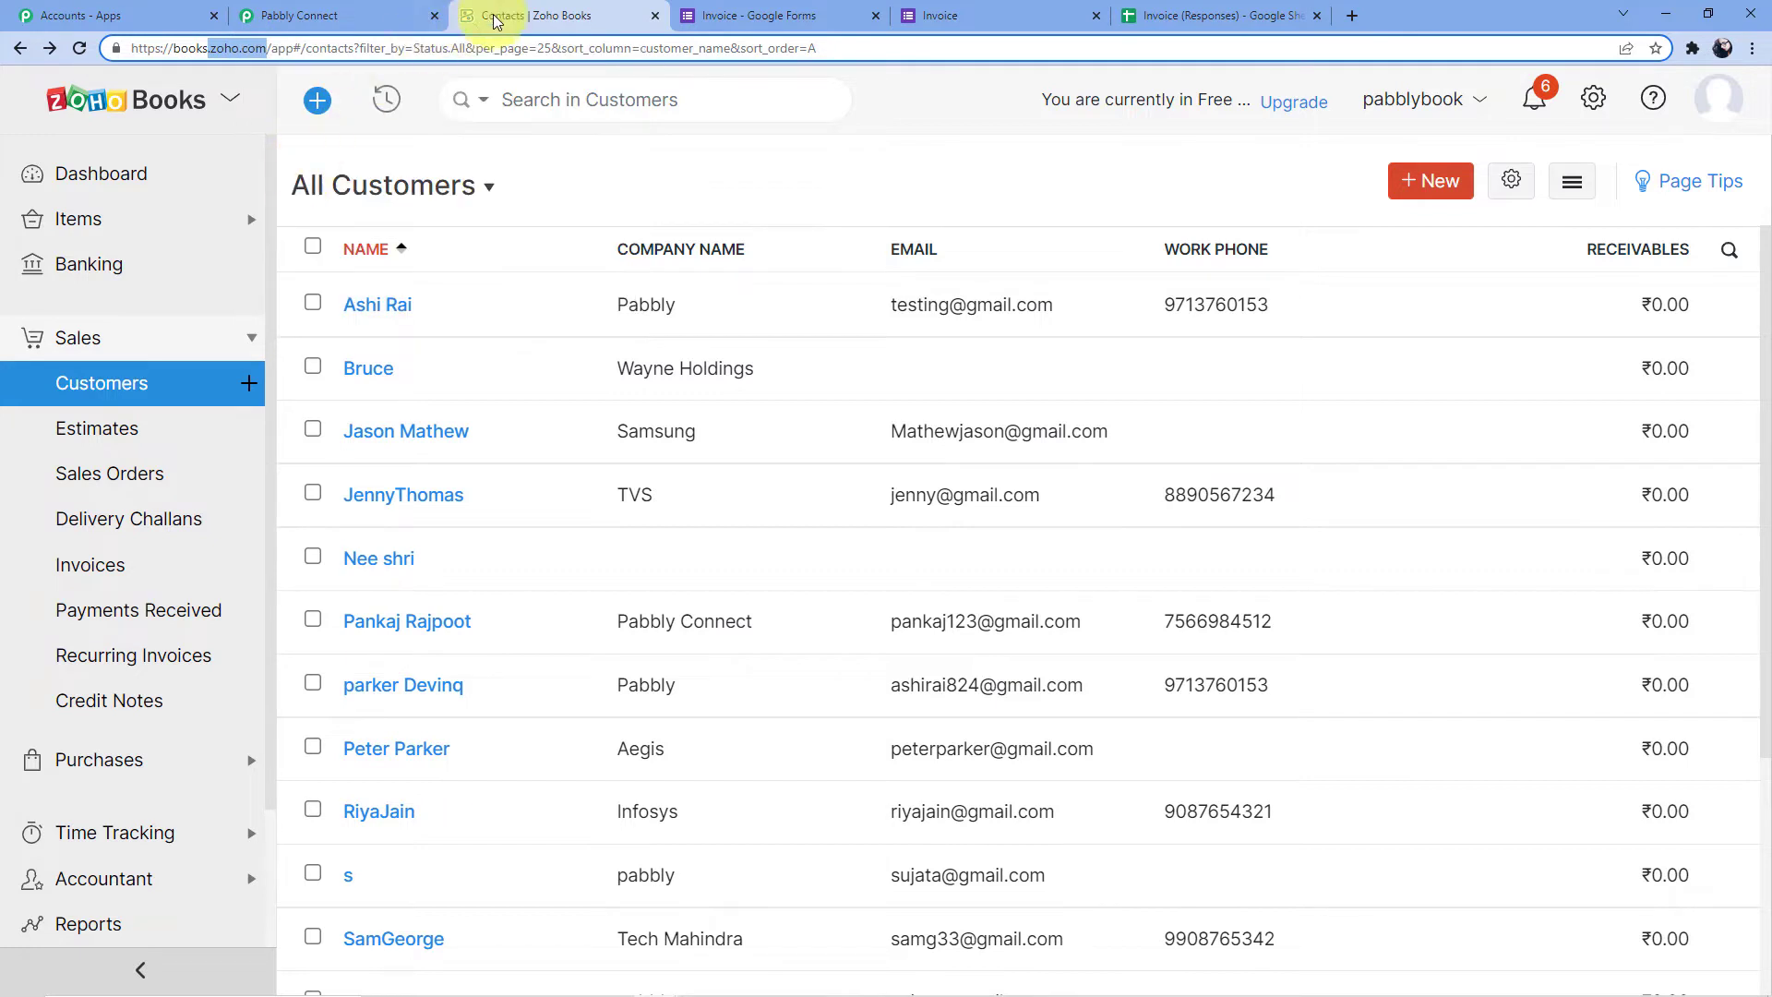
Enter zoho.com as the Domain Name, save, and accept Zoho's access consent
left_click(334, 15)
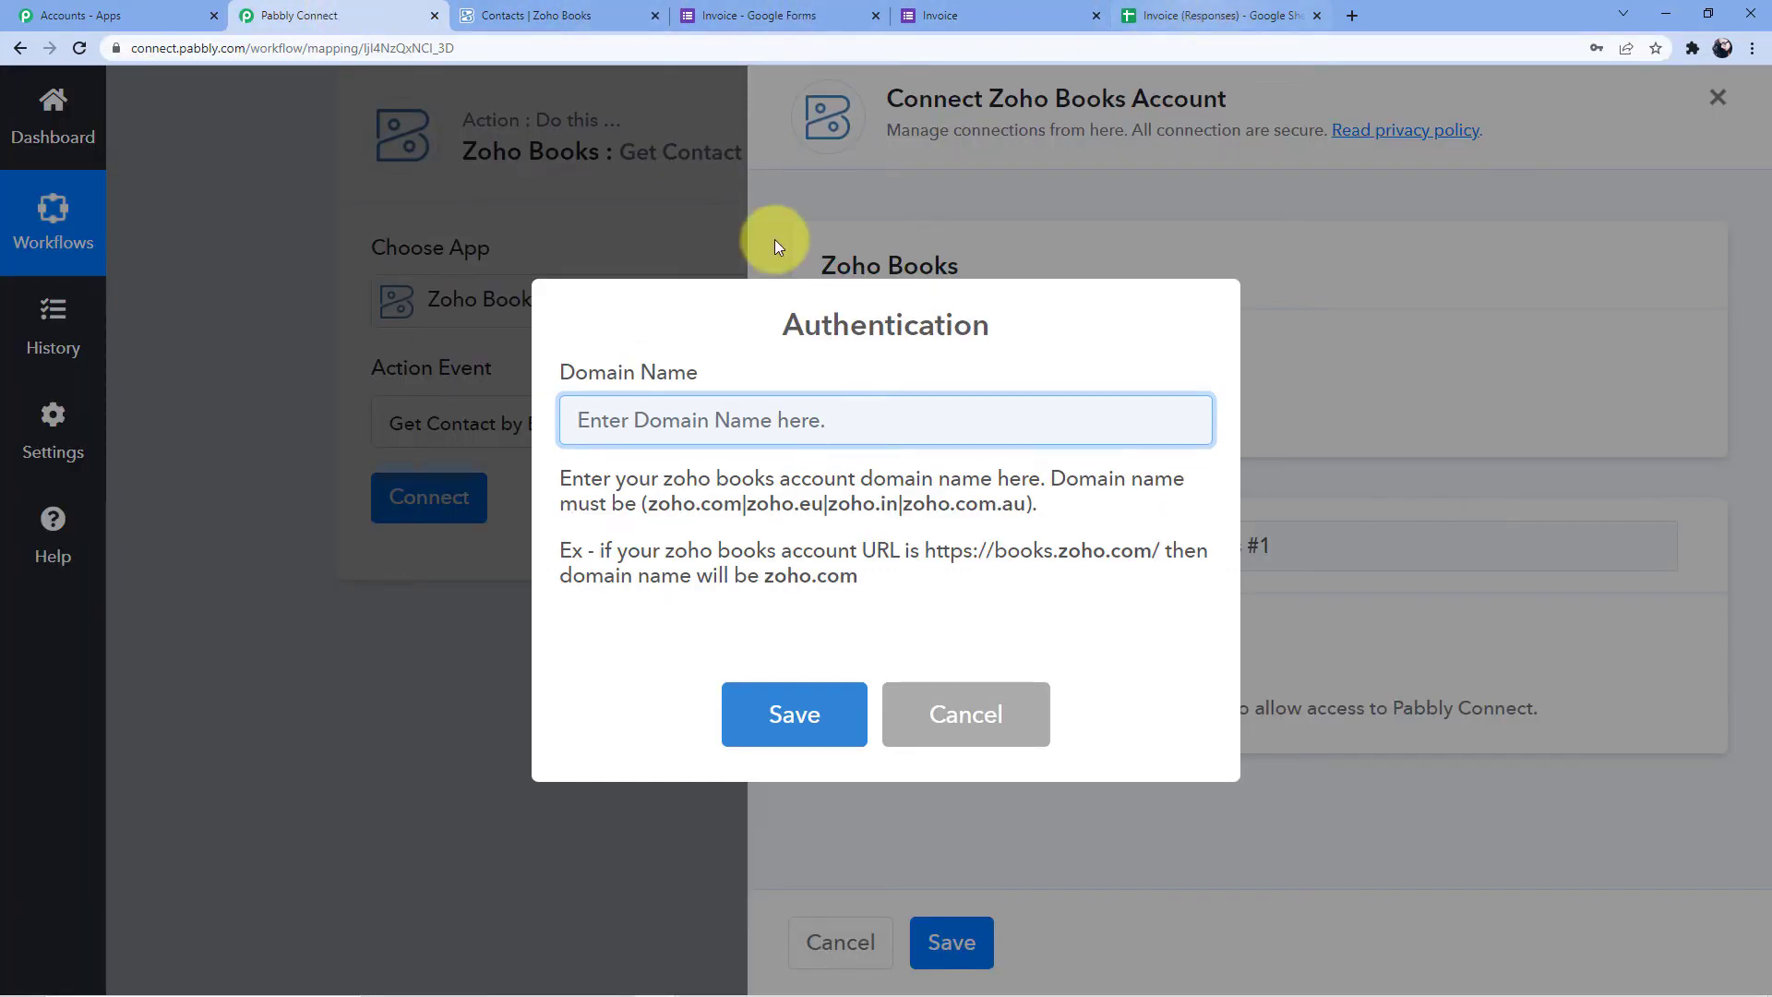
key("ctrl+v")
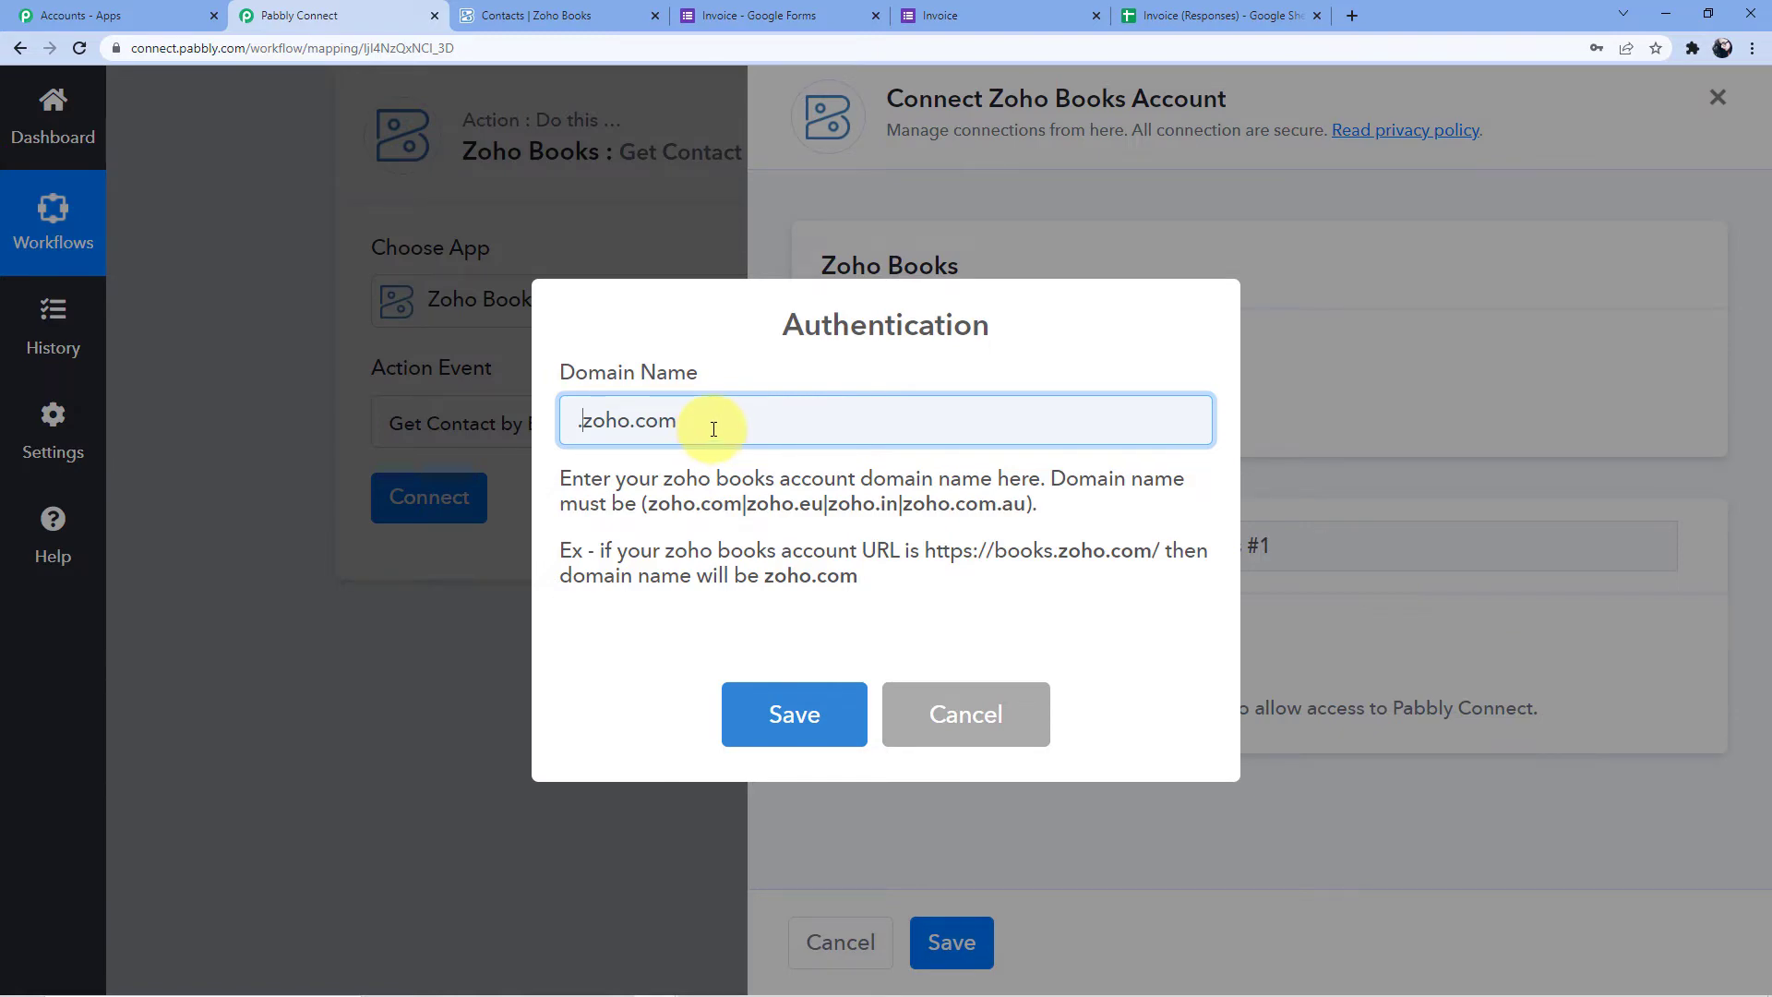
left_click(796, 714)
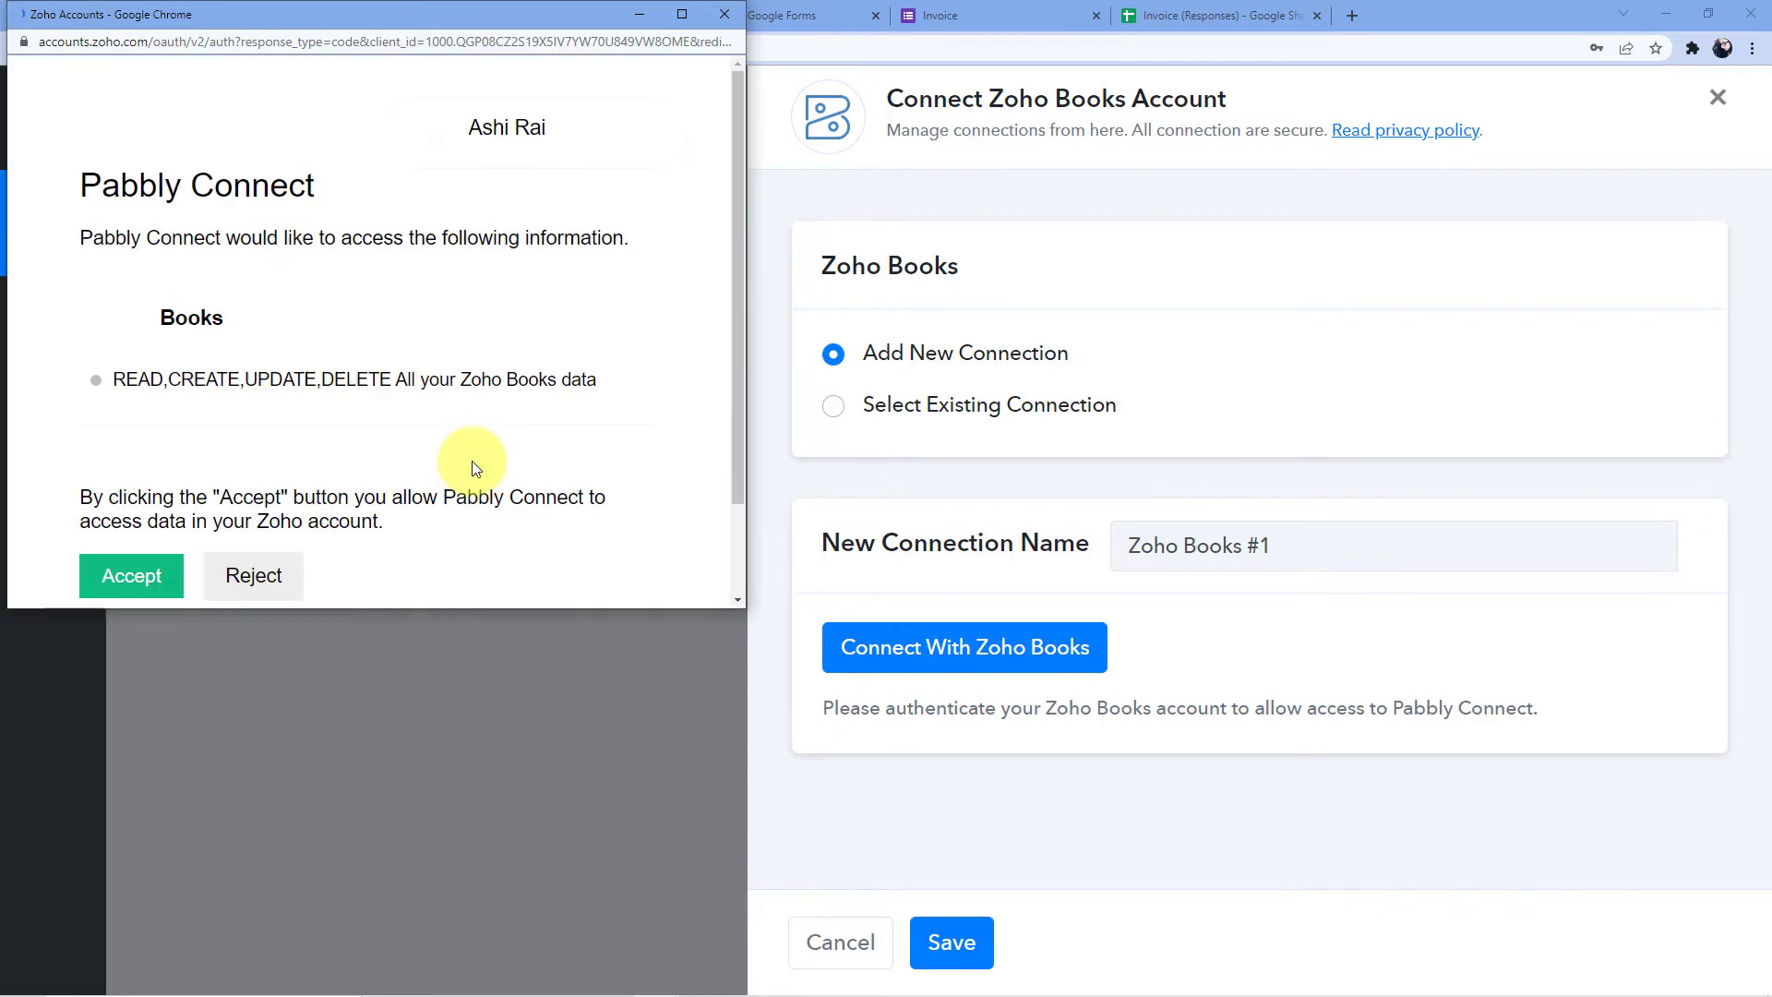
scroll(475, 443, "down", 3)
scroll(318, 328, "up", 3)
scroll(259, 442, "down", 3)
left_click(138, 474)
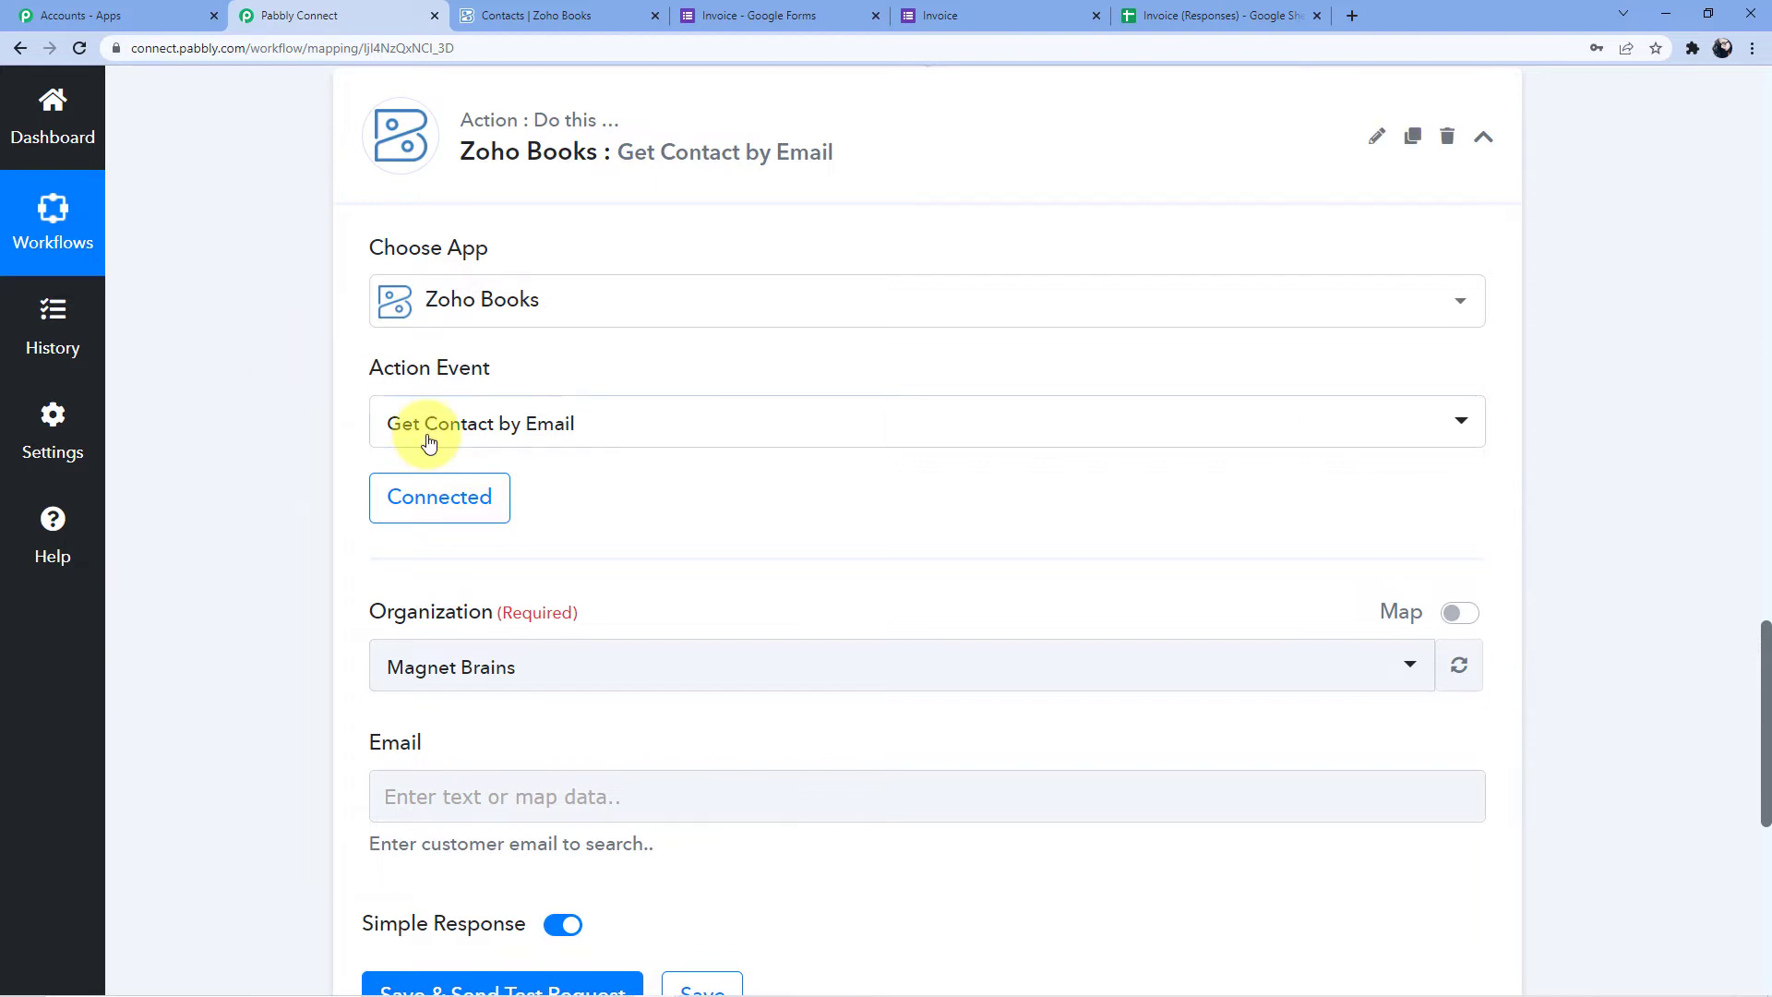
Check which organization the Zoho Books account is using on its dashboard
scroll(621, 387, "down", 2)
left_click(509, 479)
scroll(531, 475, "down", 1)
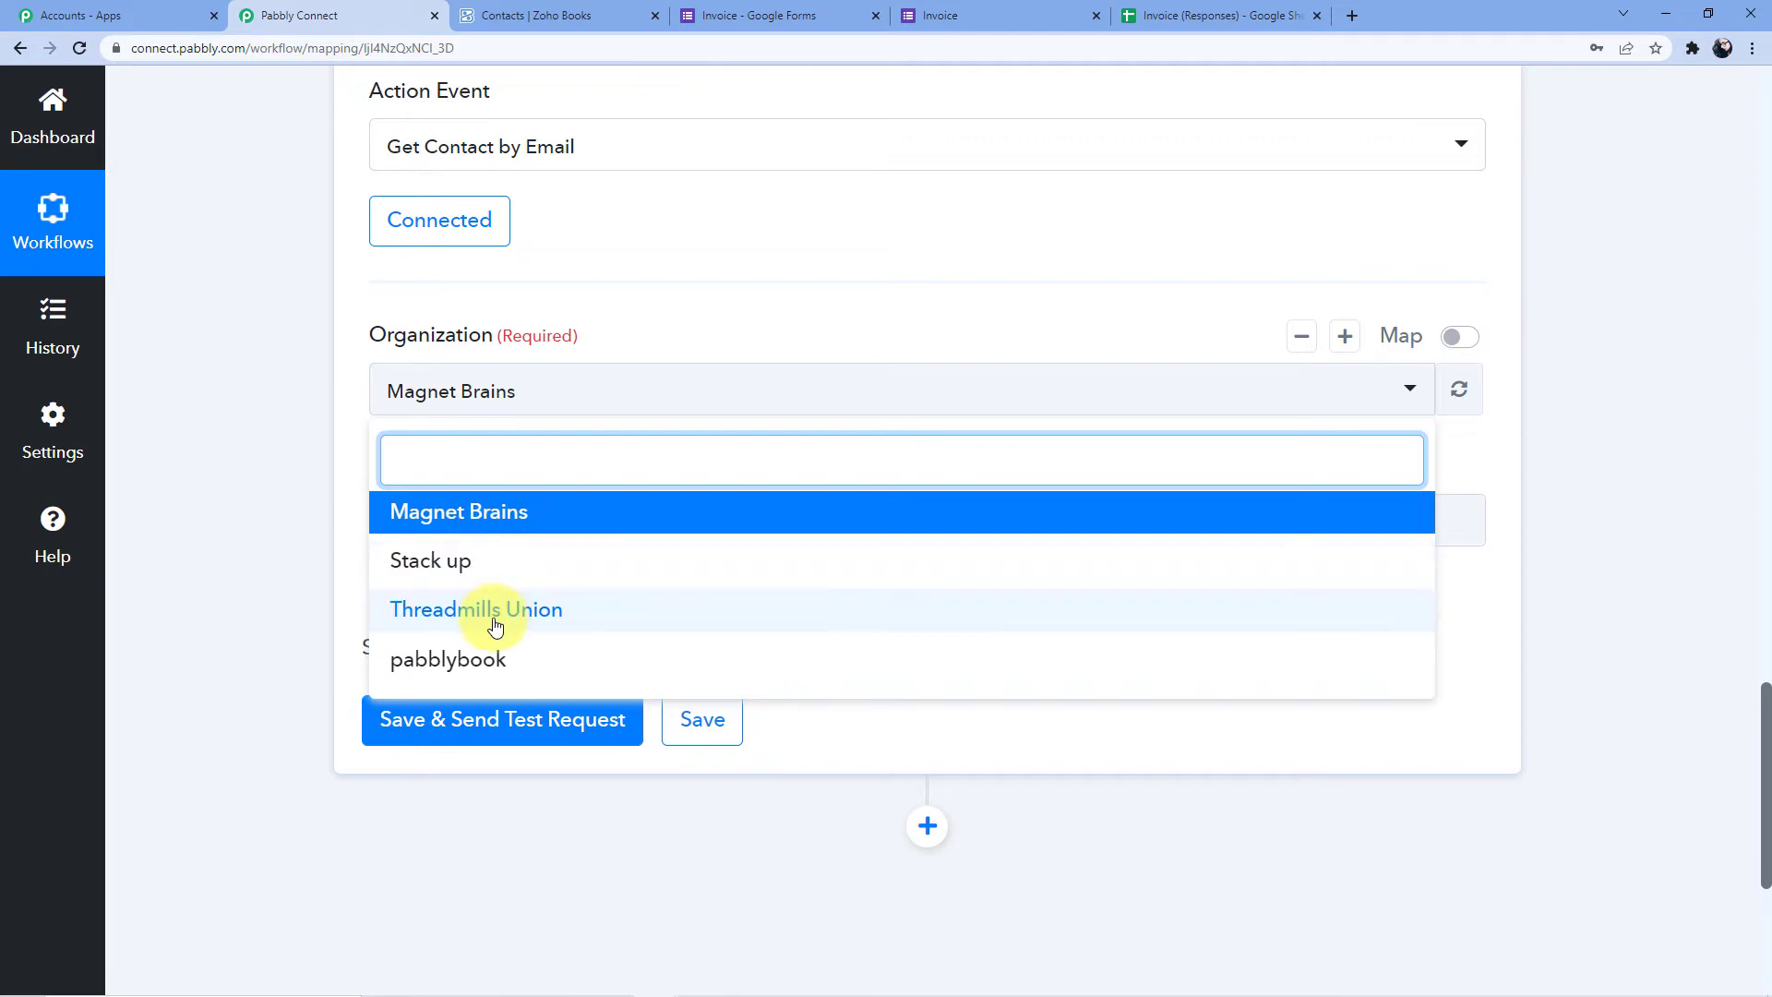
left_click(609, 15)
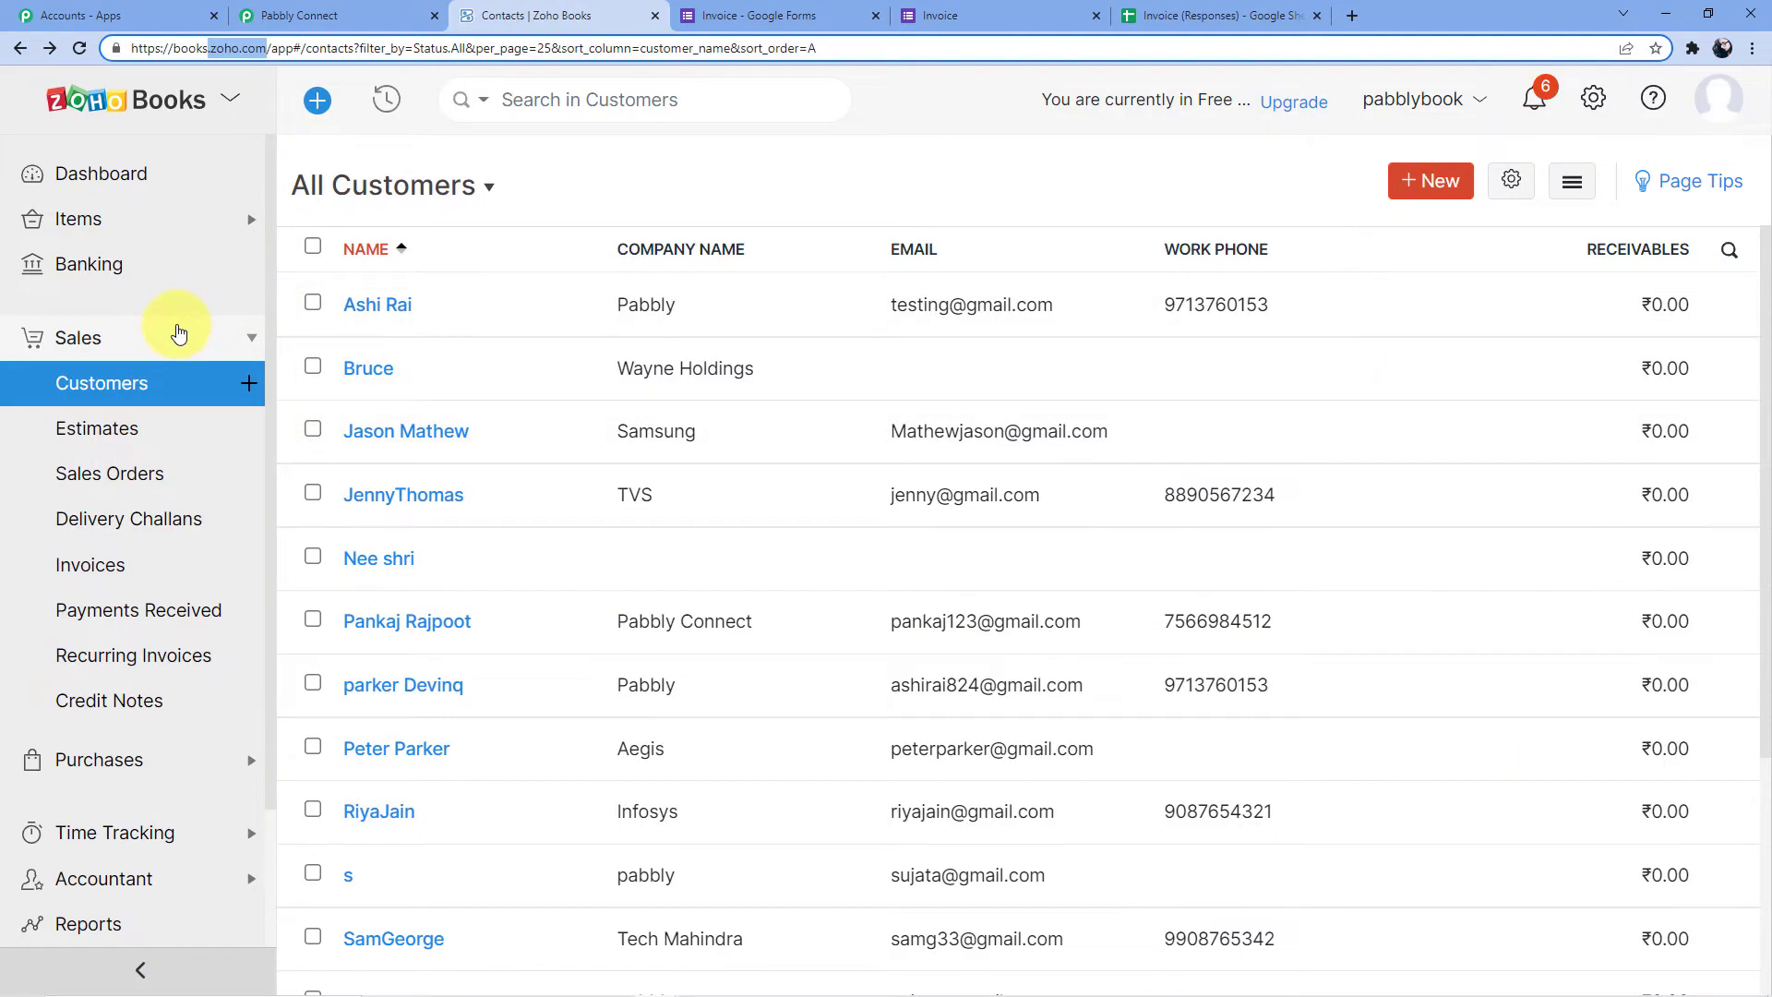
left_click(178, 332)
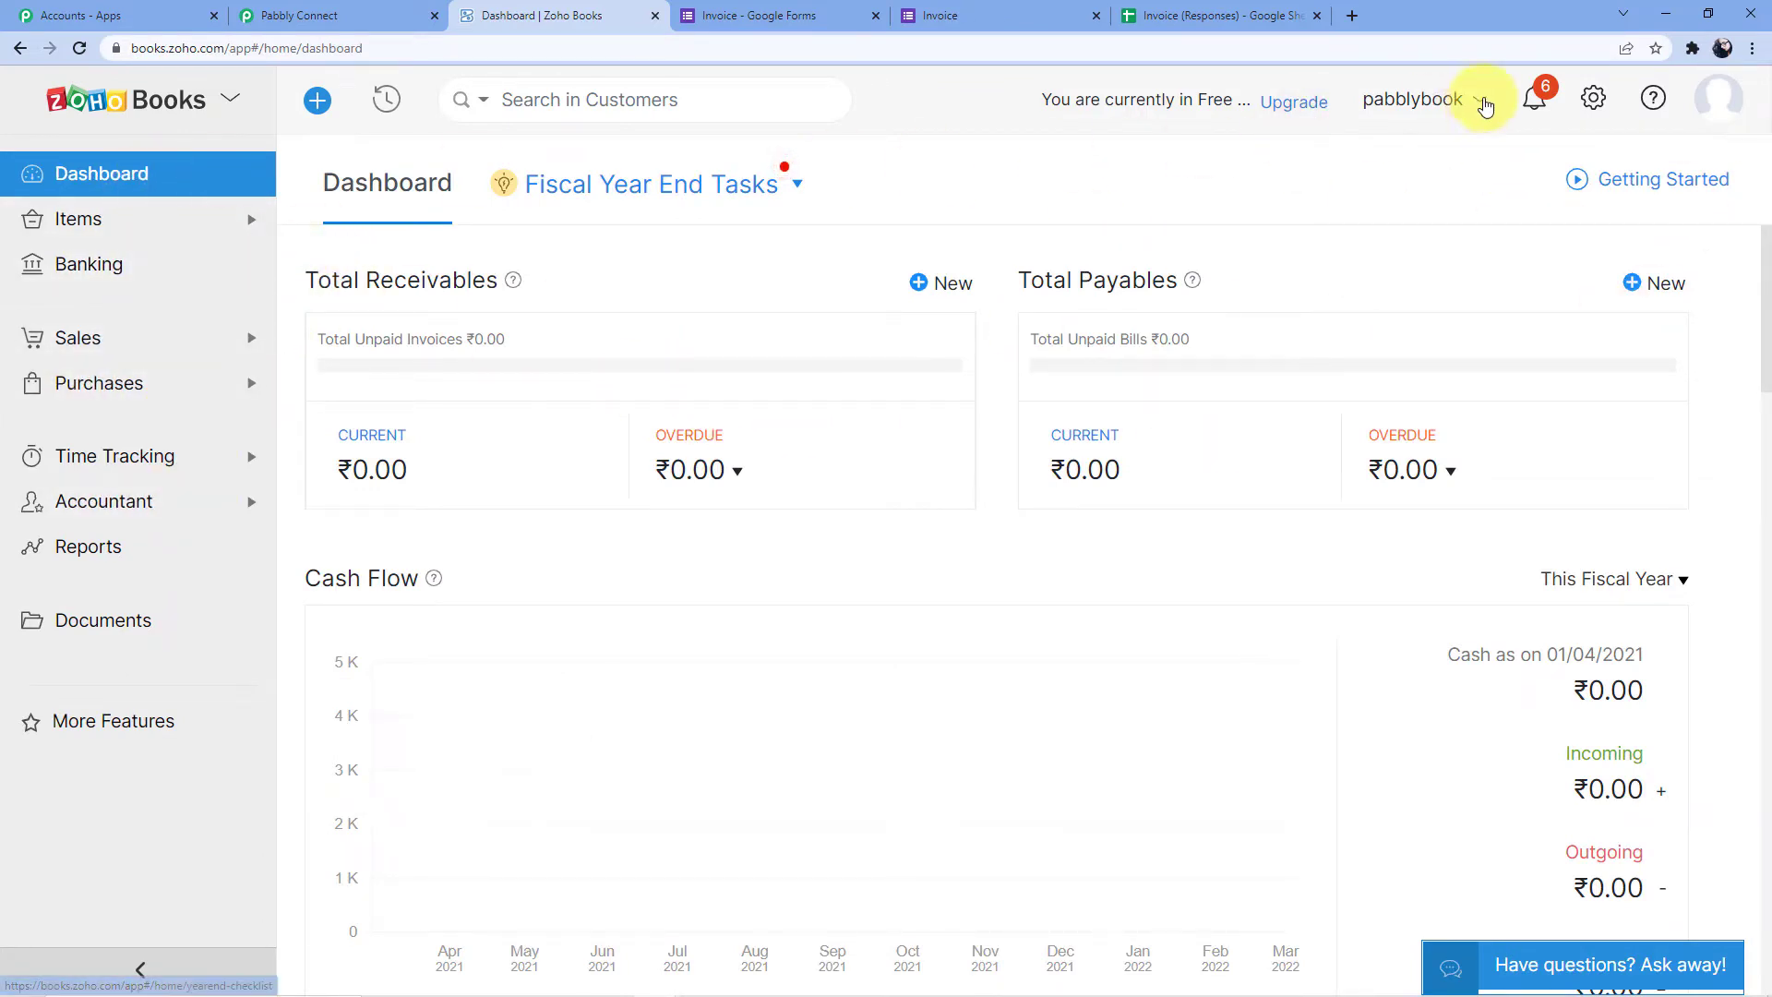
left_click(1445, 109)
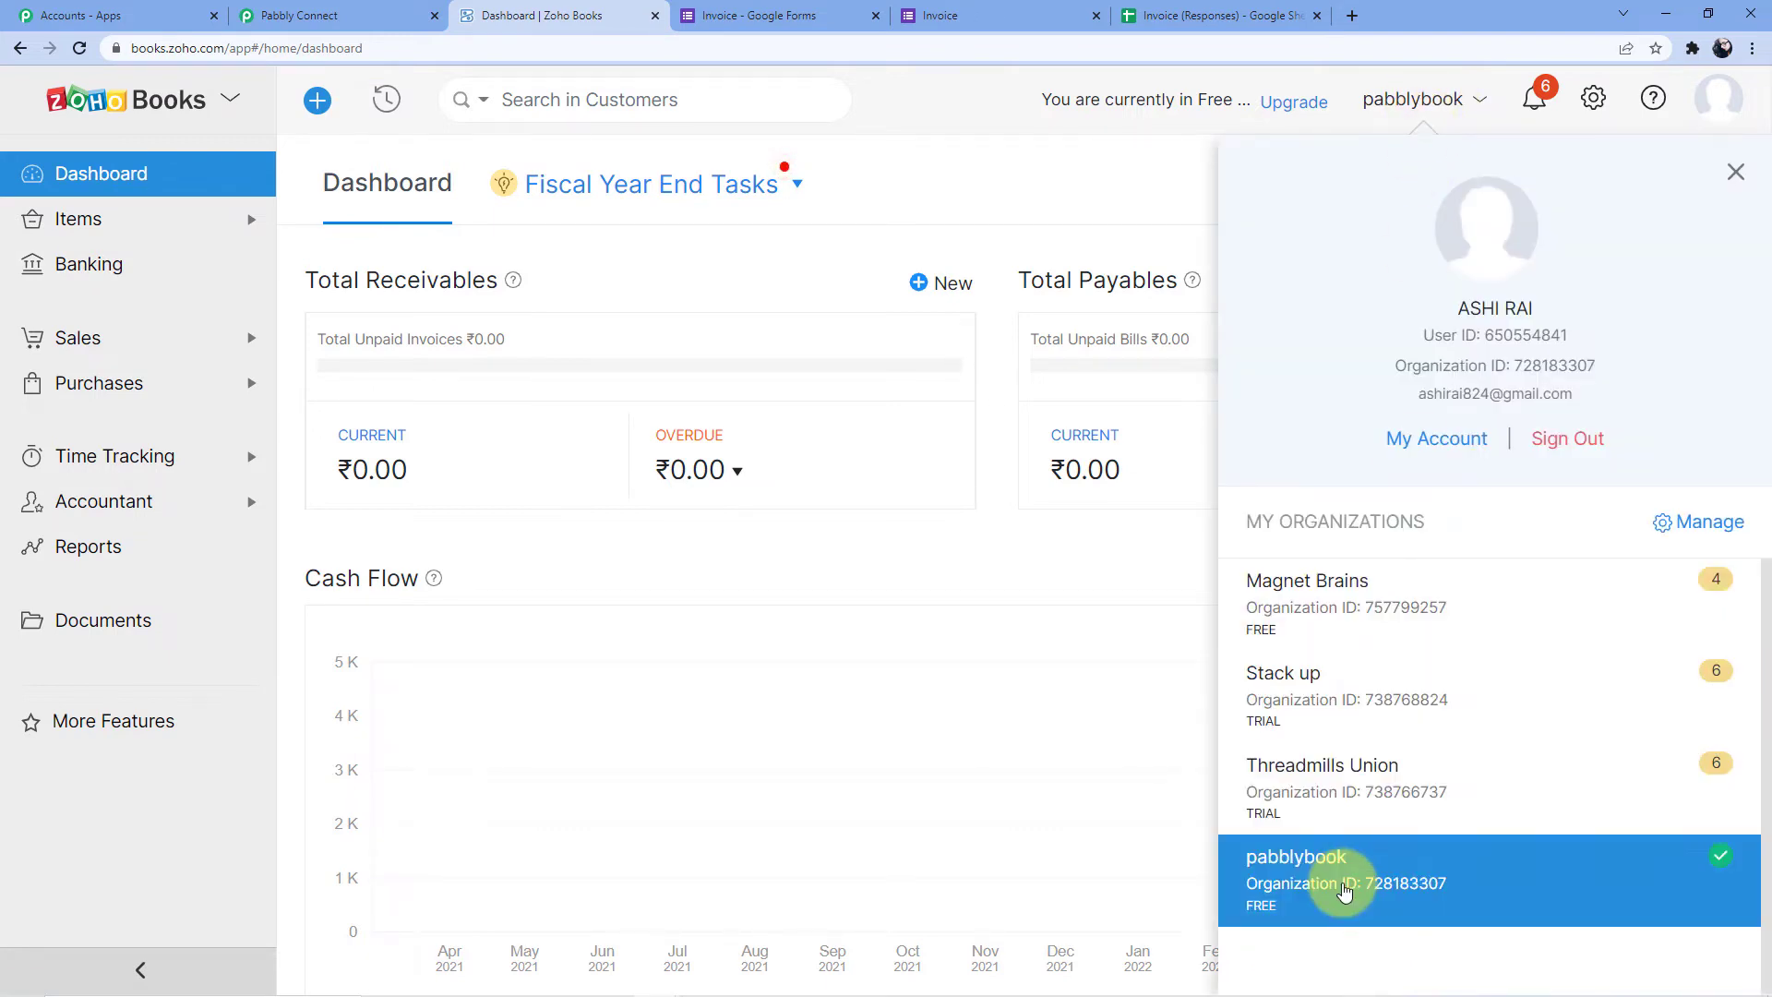
left_click(1416, 111)
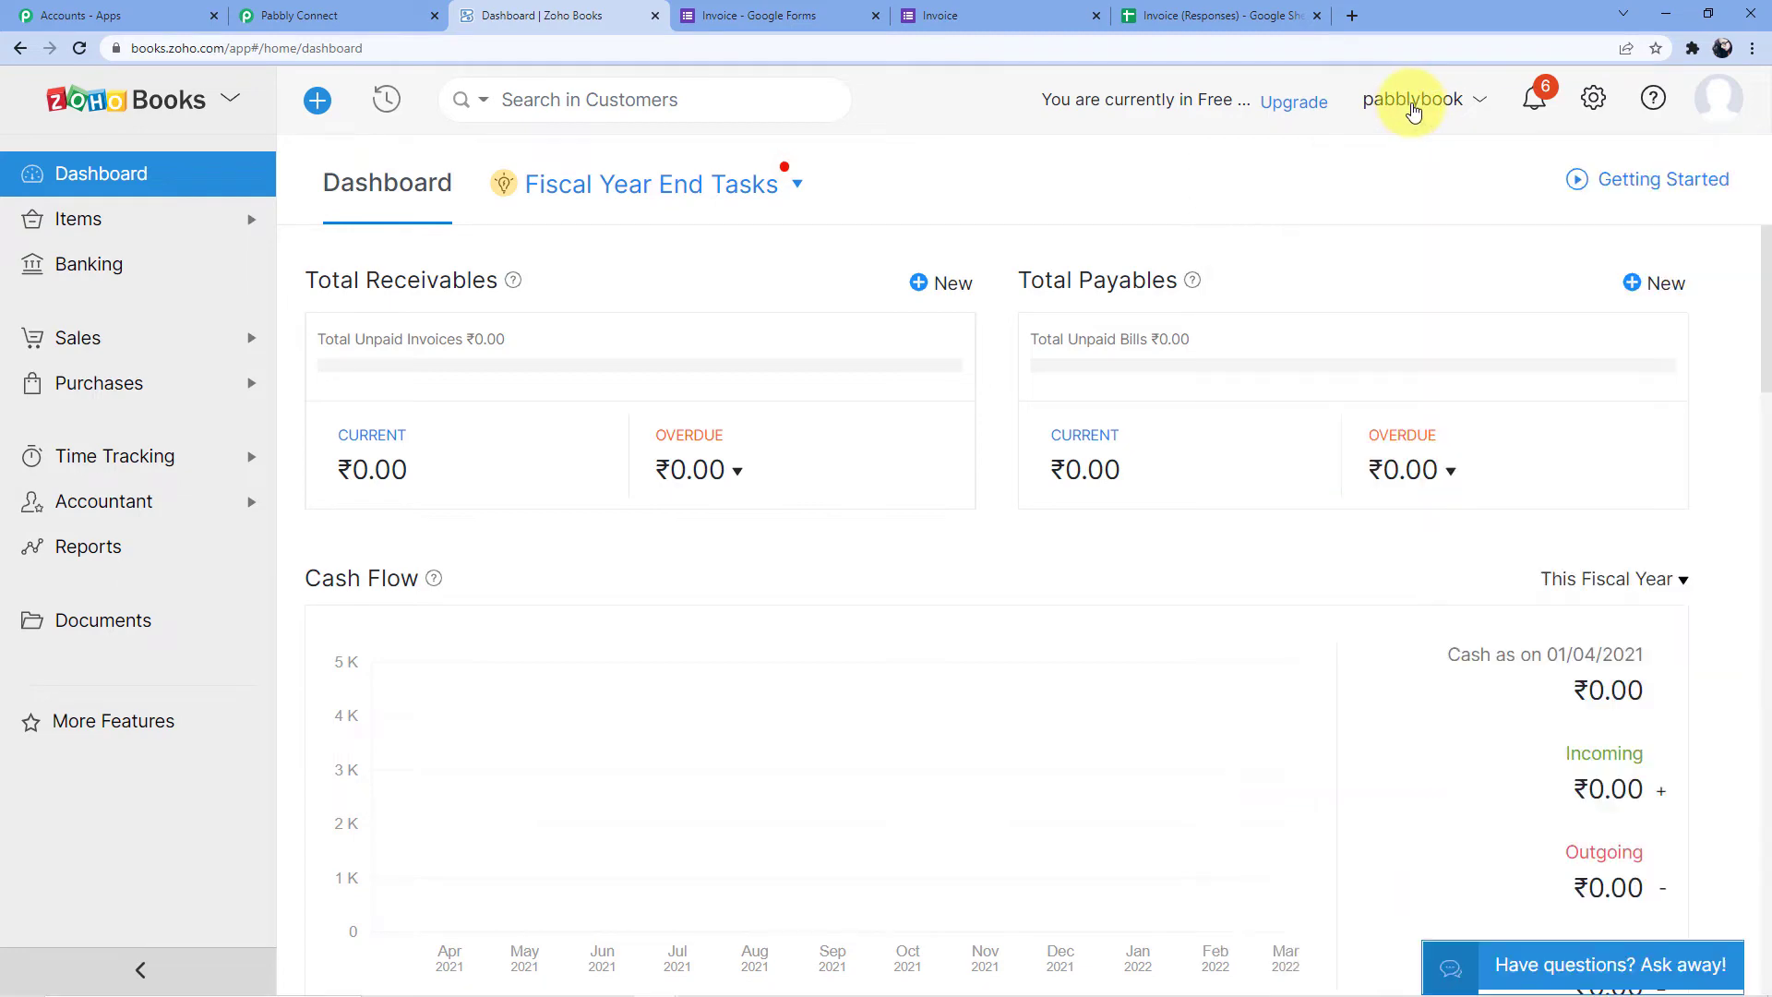
Set the Zoho Books step's Organization to pabblybook
left_click(339, 15)
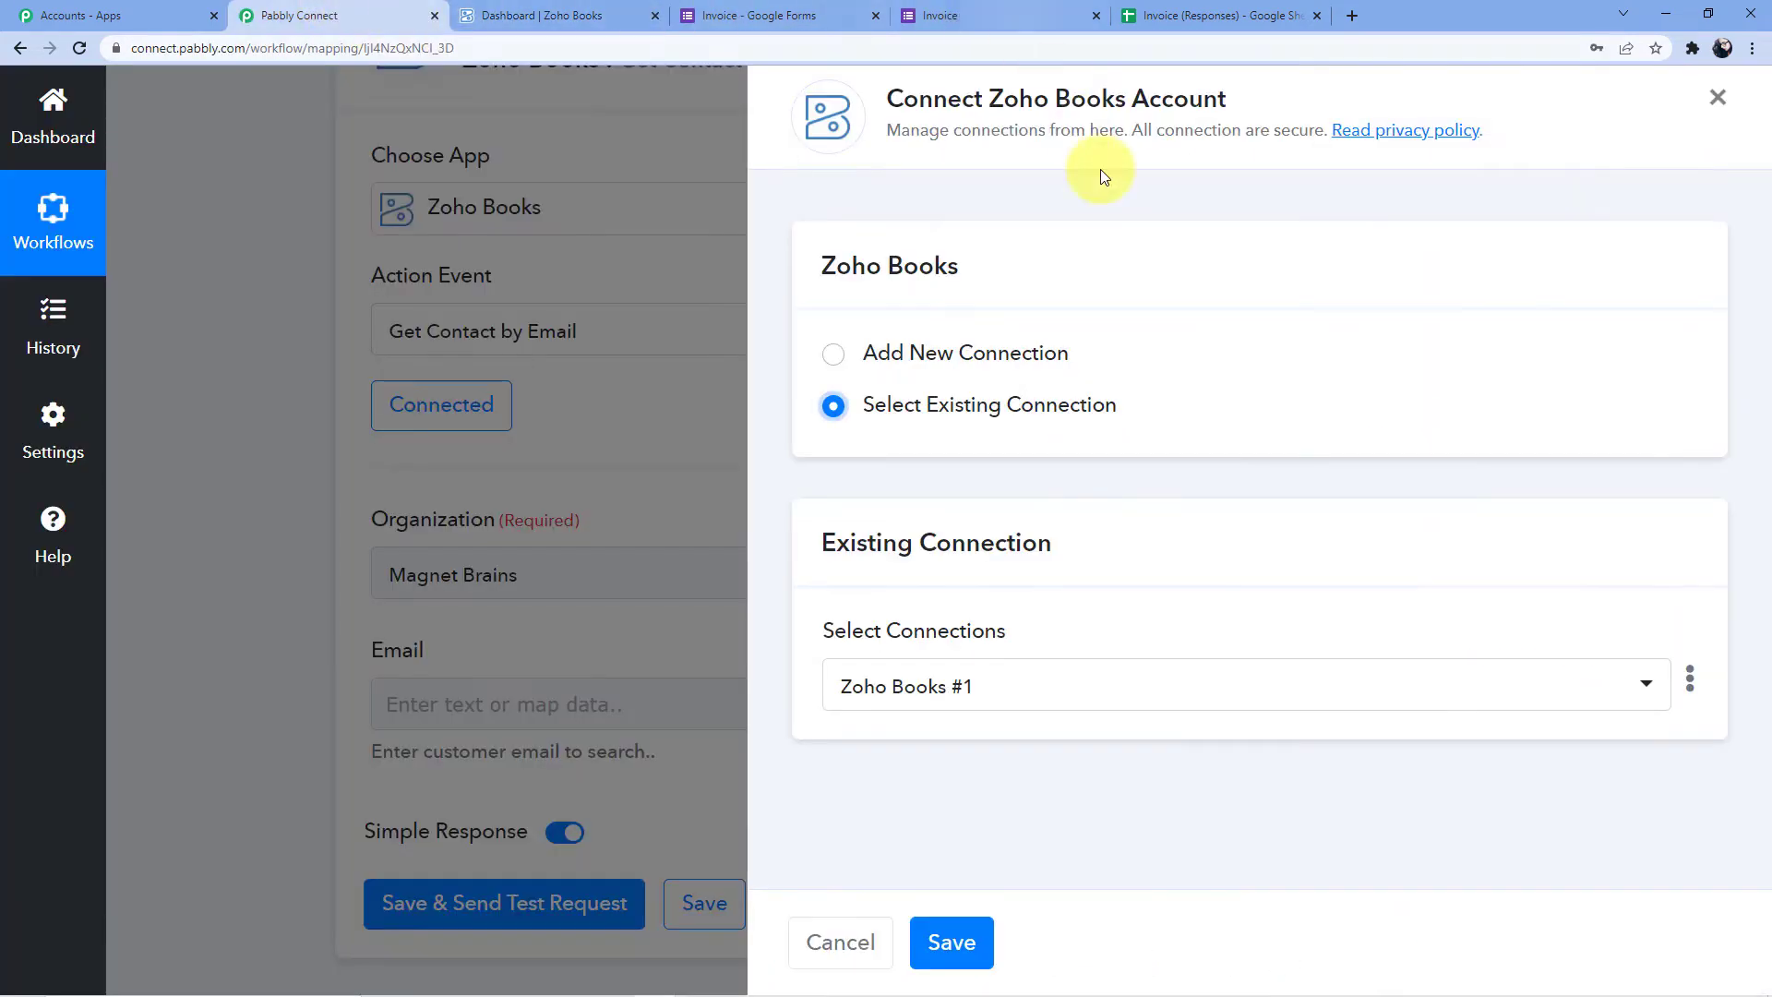
left_click(836, 934)
left_click(576, 552)
scroll(577, 550, "down", 2)
left_click(478, 658)
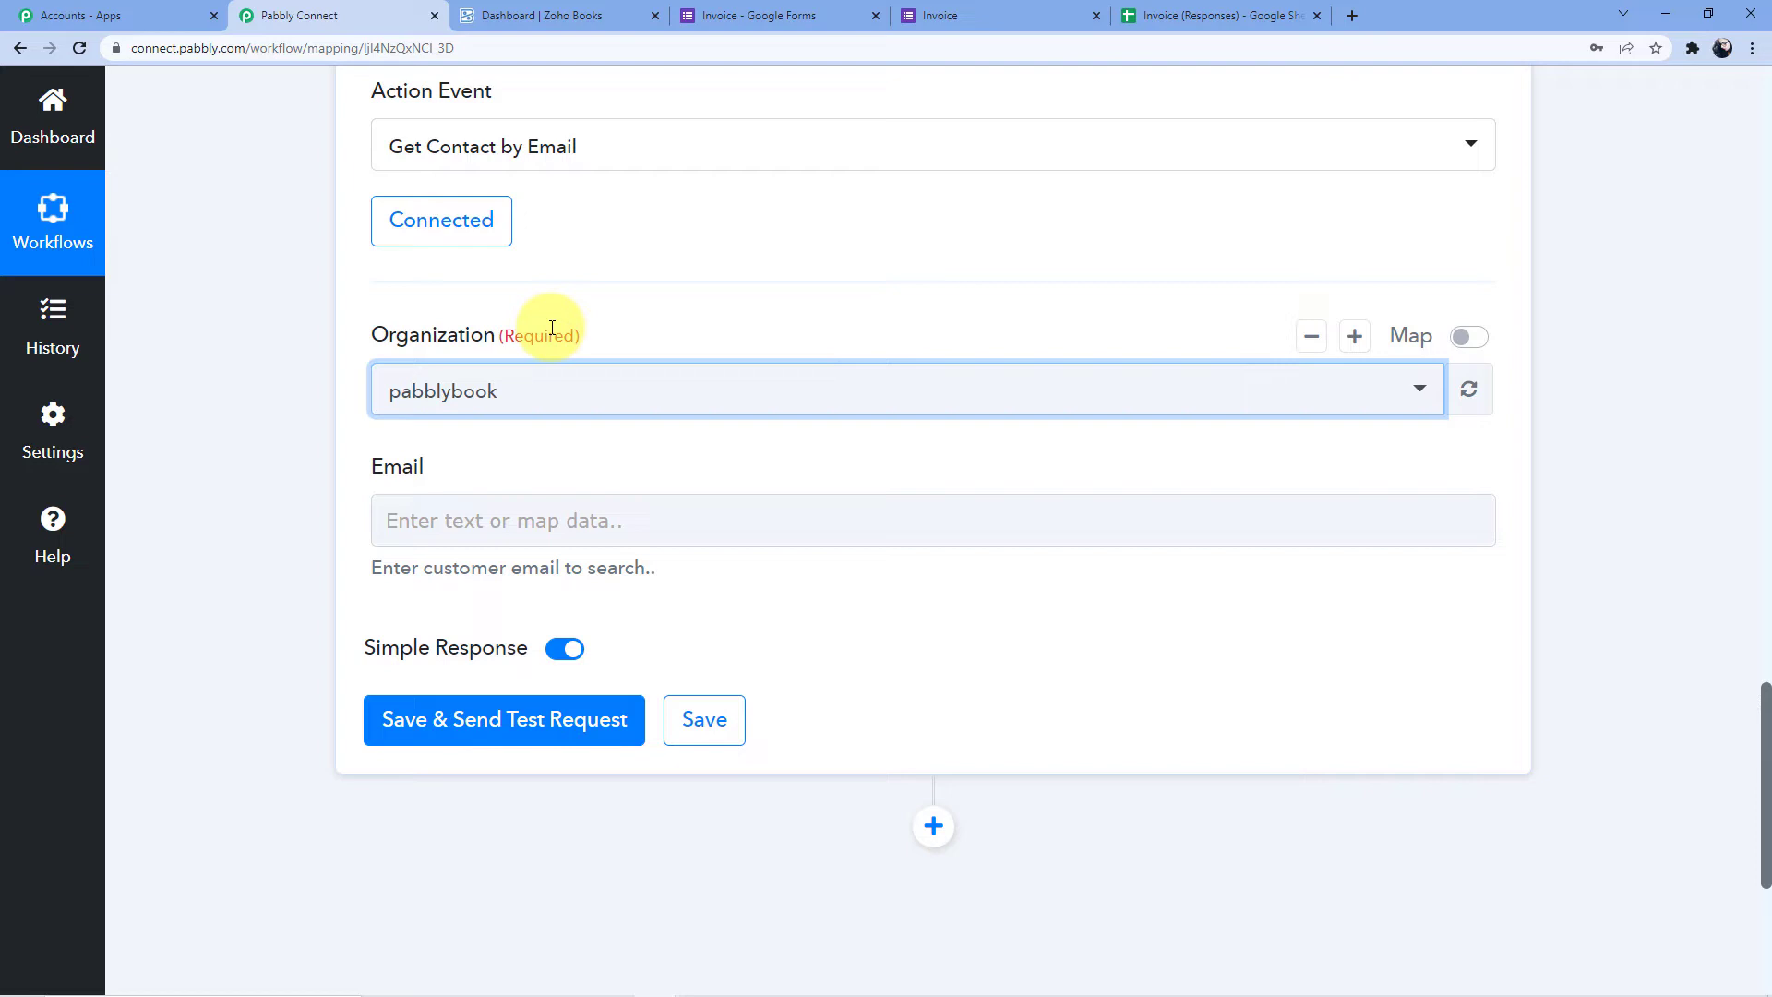
Map the Google Forms Customer Email into the Zoho Books Email field
scroll(549, 326, "up", 2)
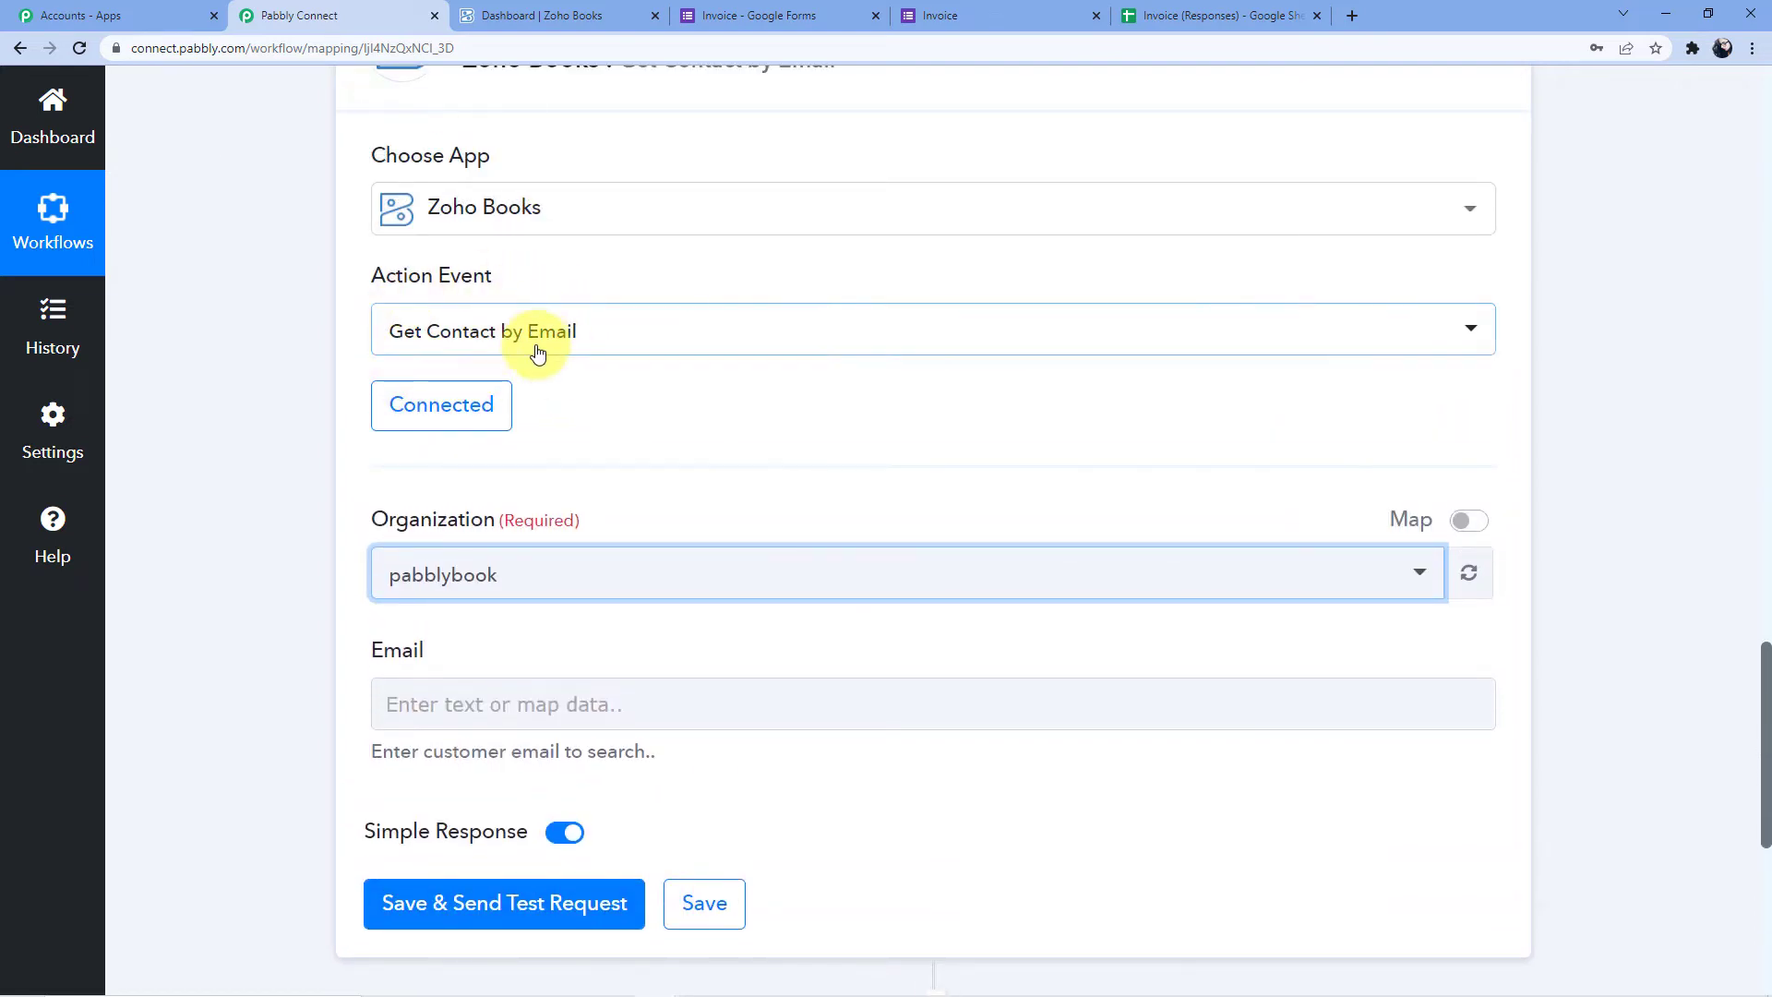
scroll(433, 600, "down", 2)
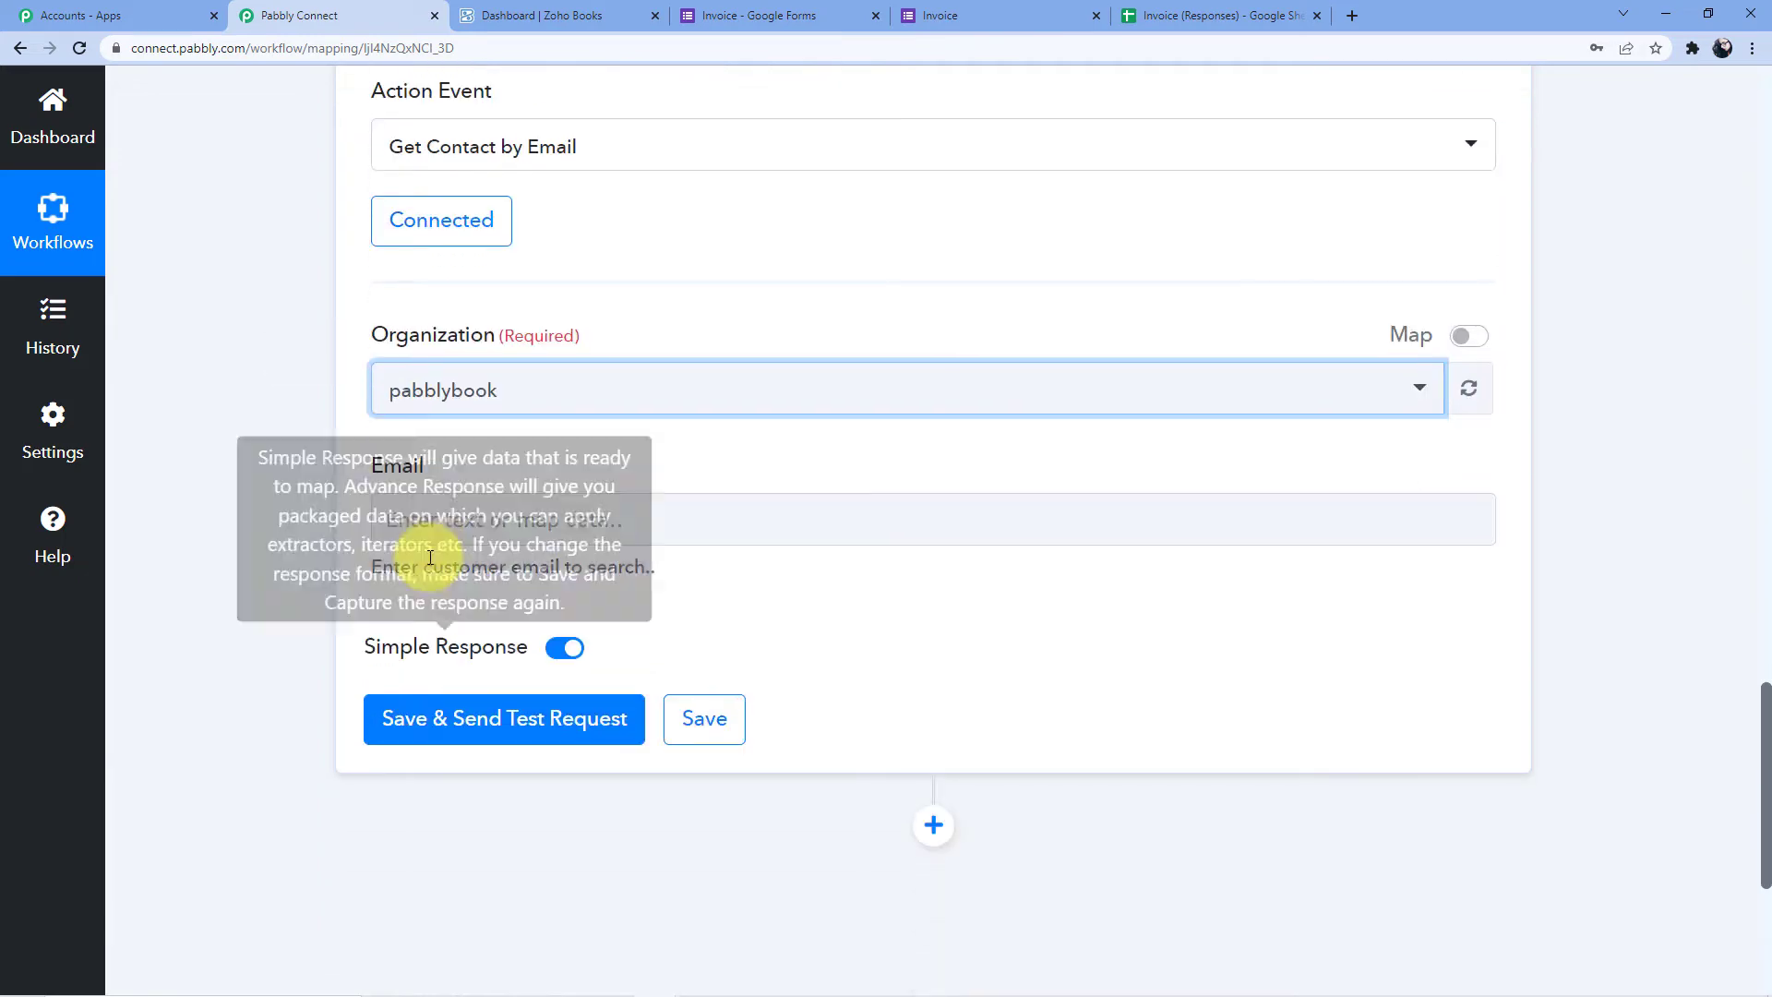
scroll(437, 527, "up", 11)
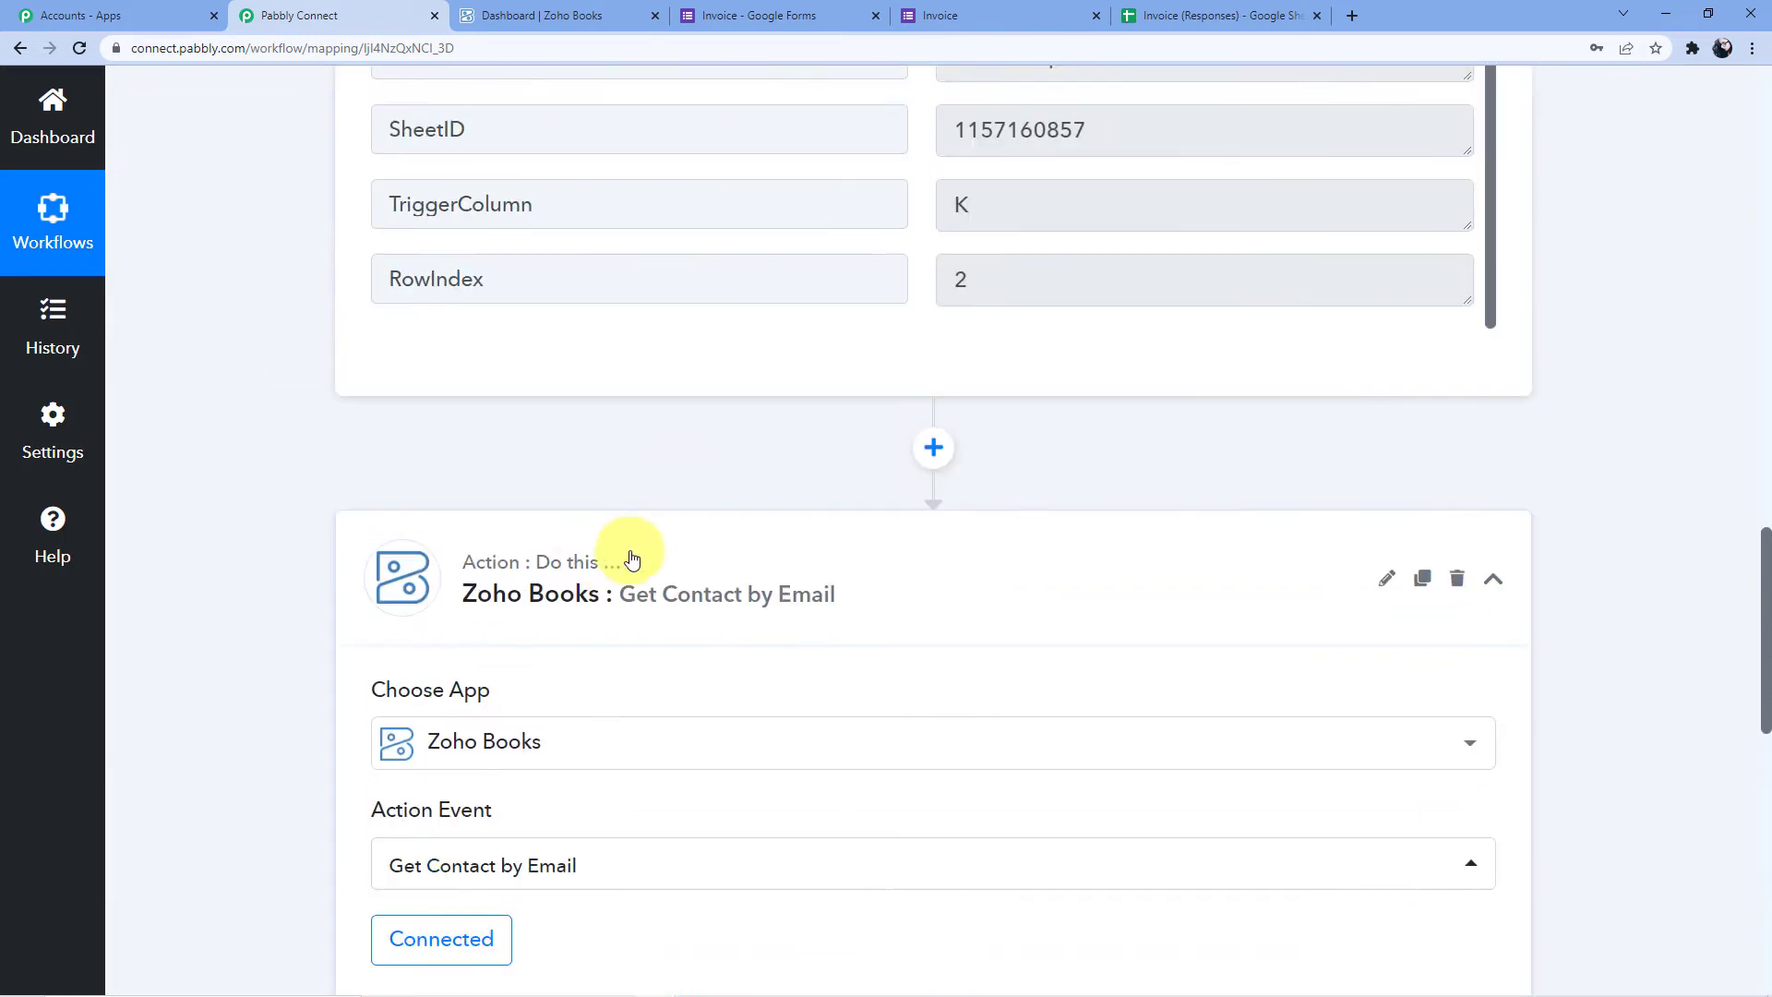
scroll(1146, 513, "up", 3)
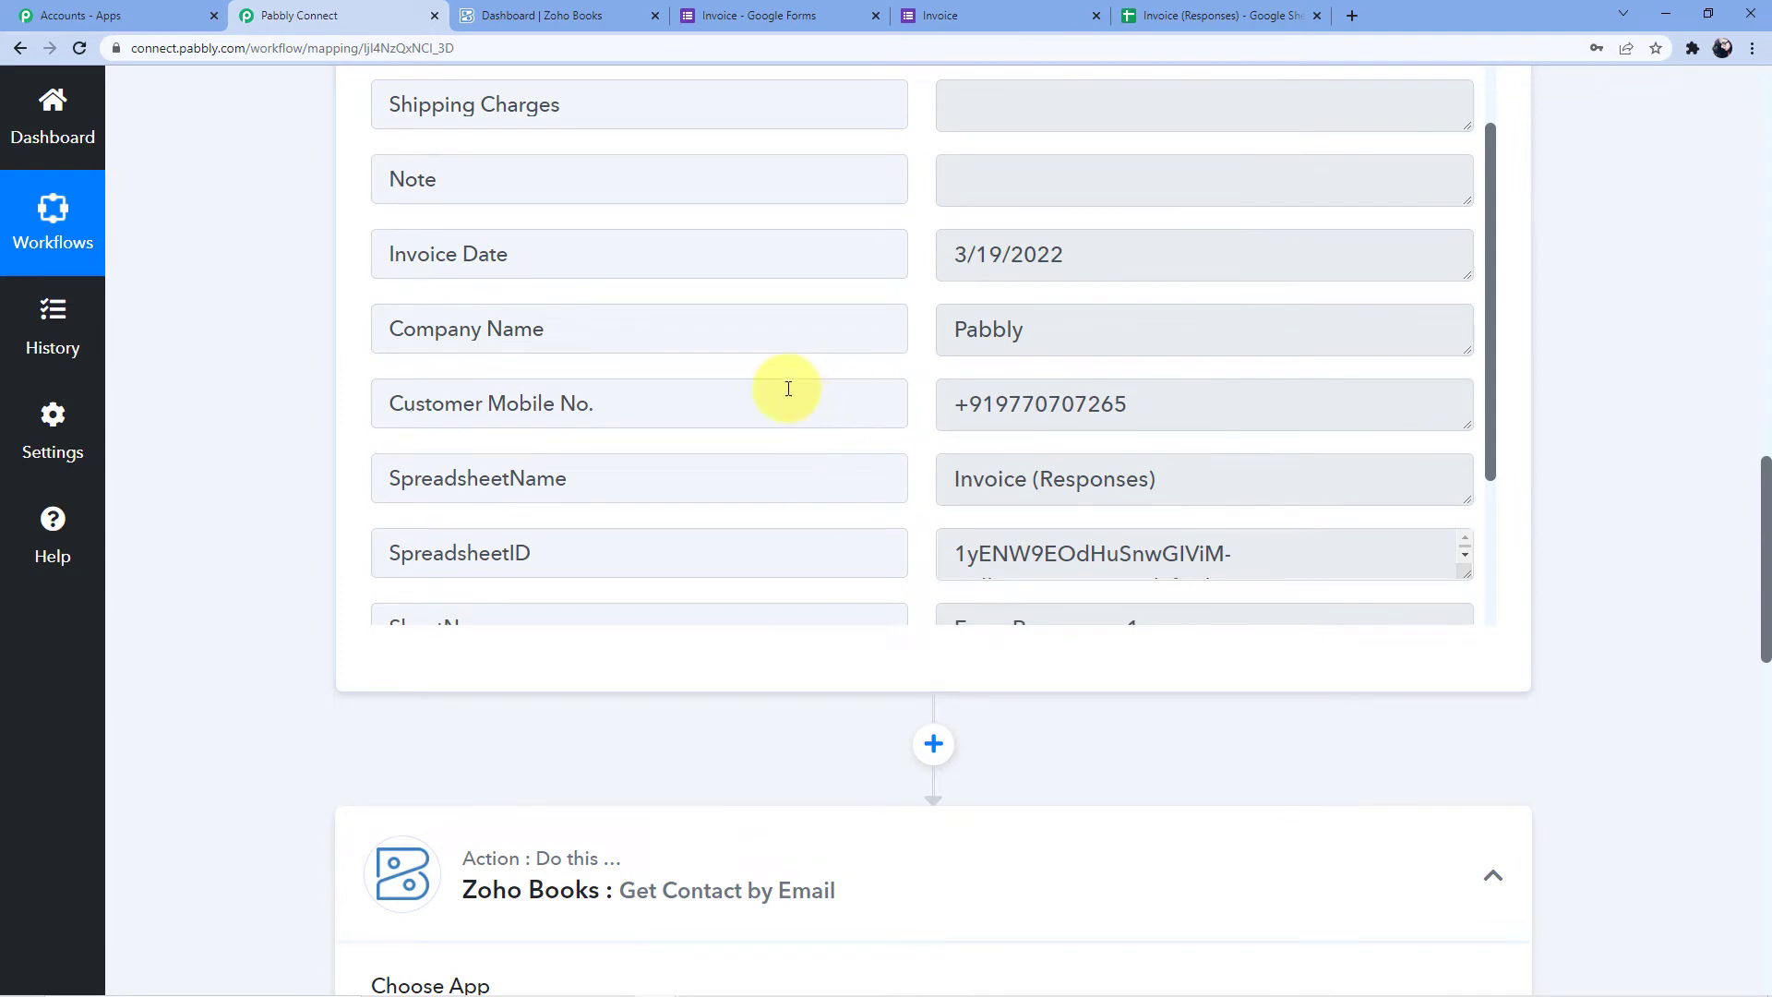
scroll(788, 389, "up", 3)
scroll(475, 335, "down", 6)
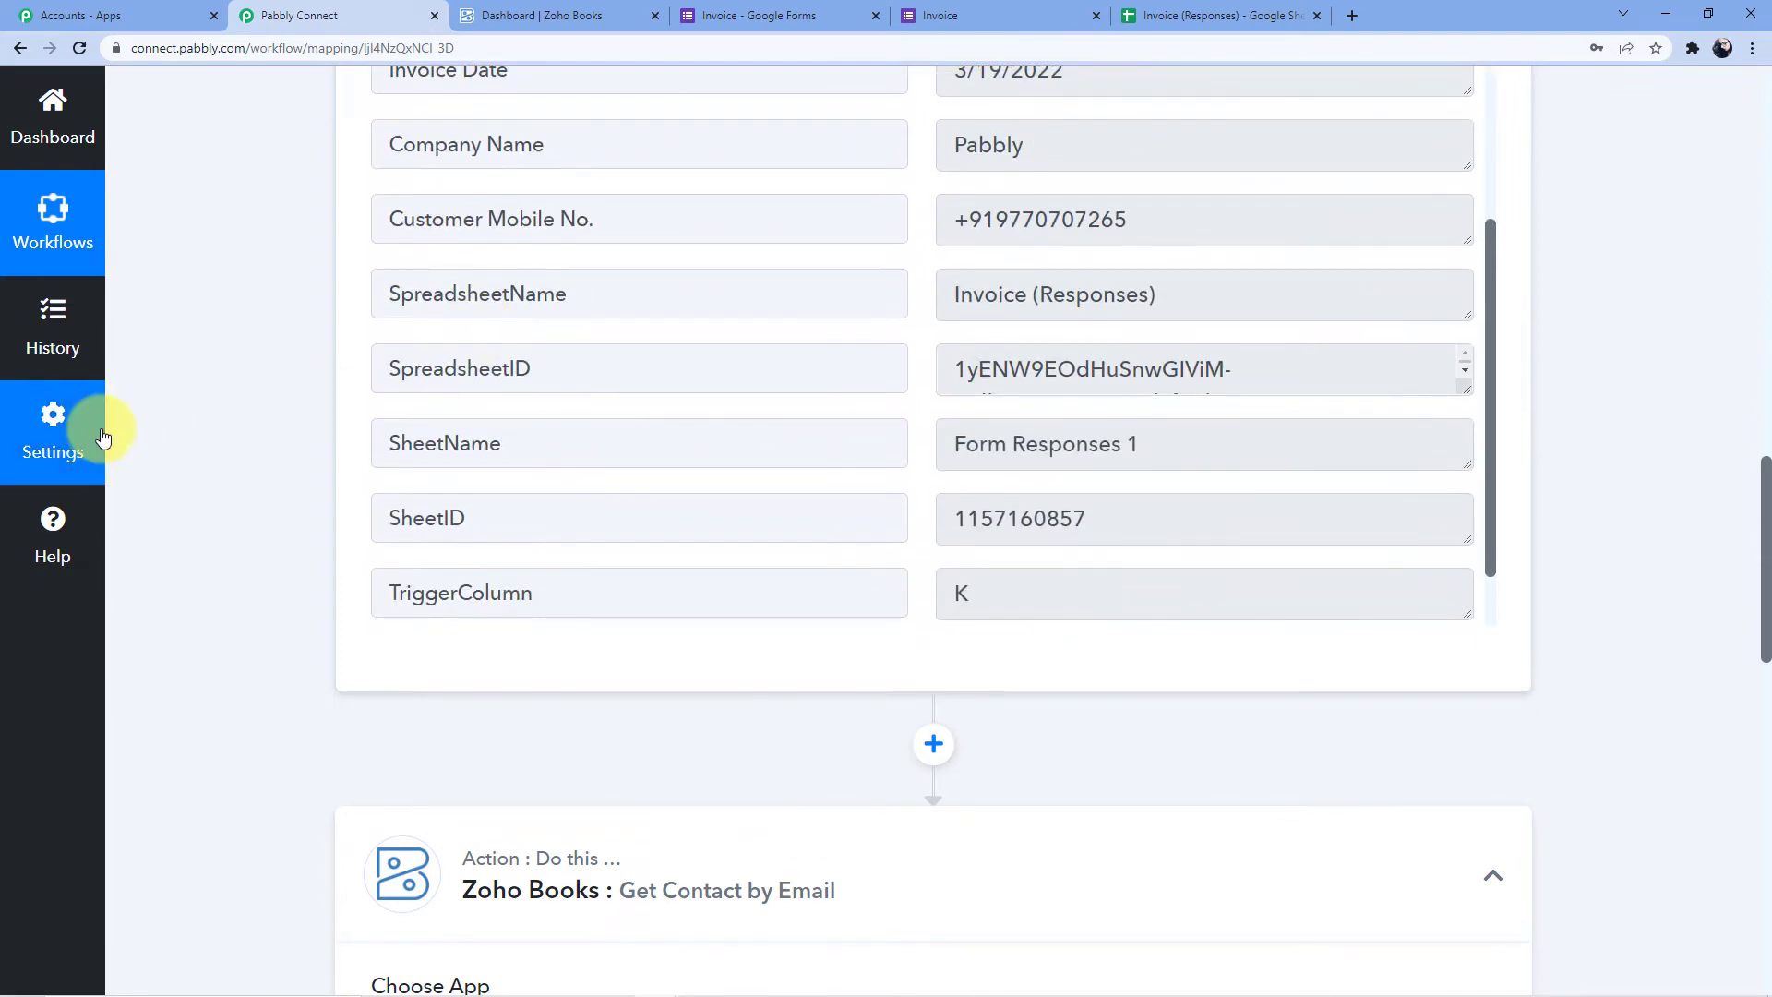
scroll(368, 306, "down", 10)
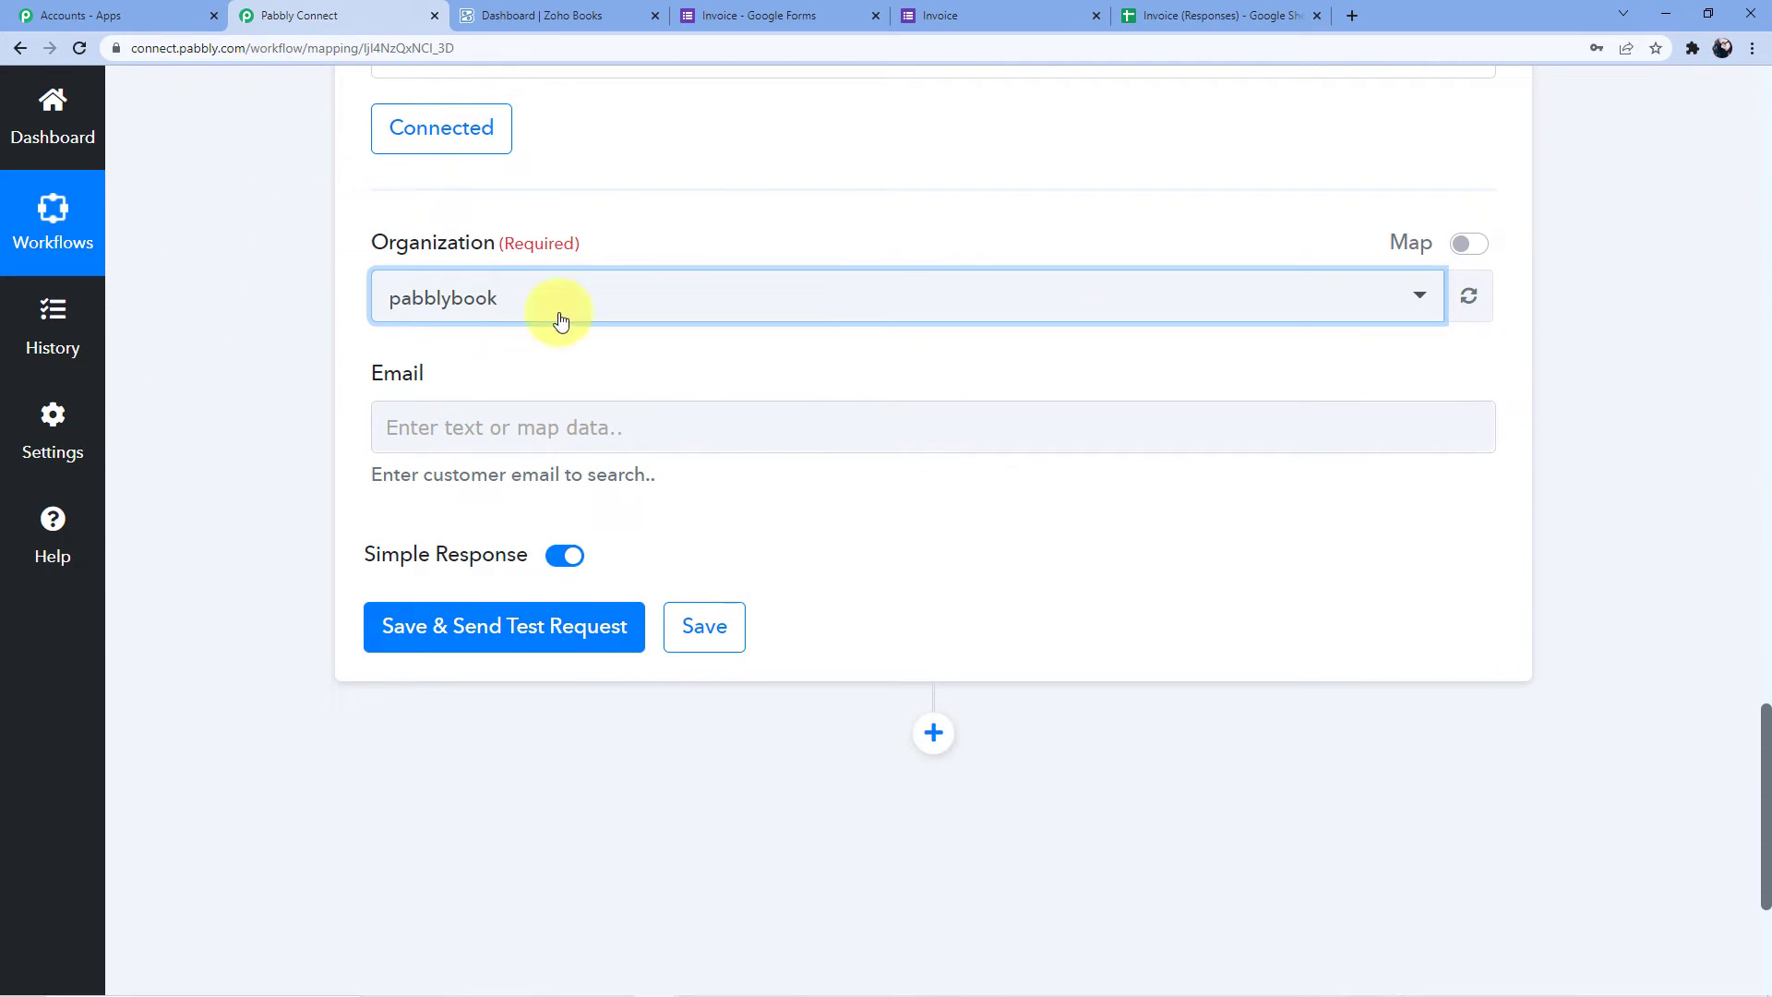
left_click(431, 425)
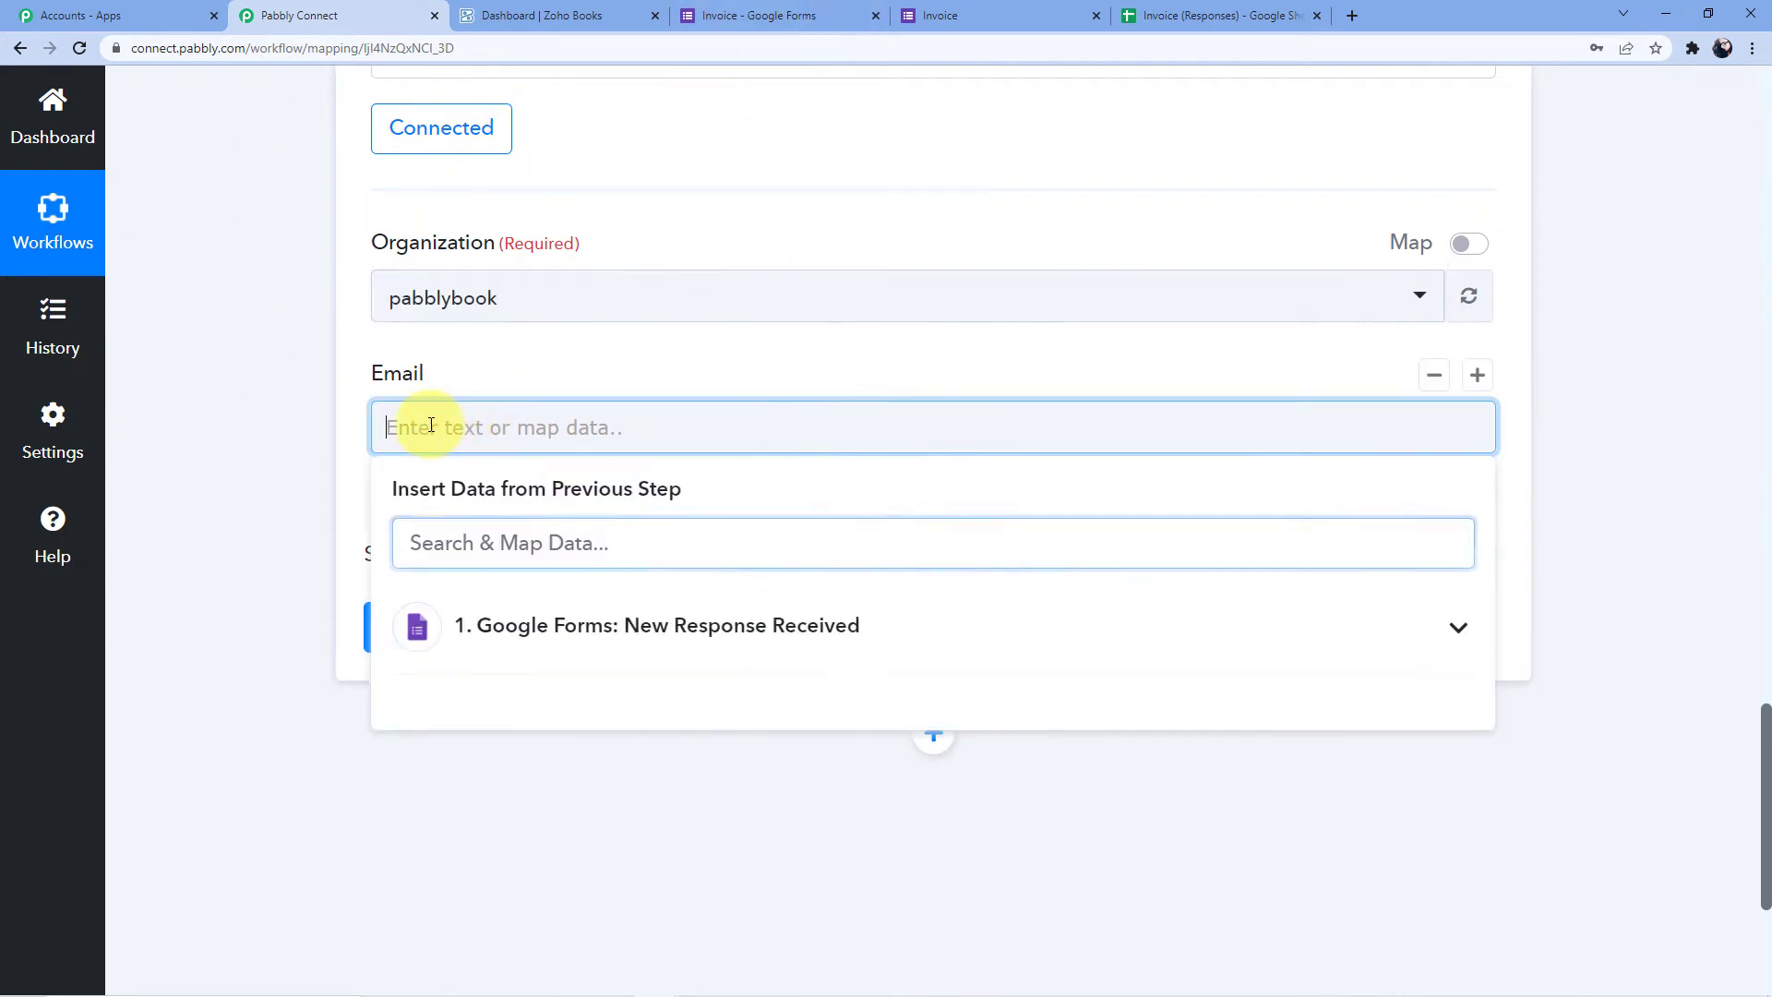
left_click(549, 616)
scroll(521, 778, "down", 1)
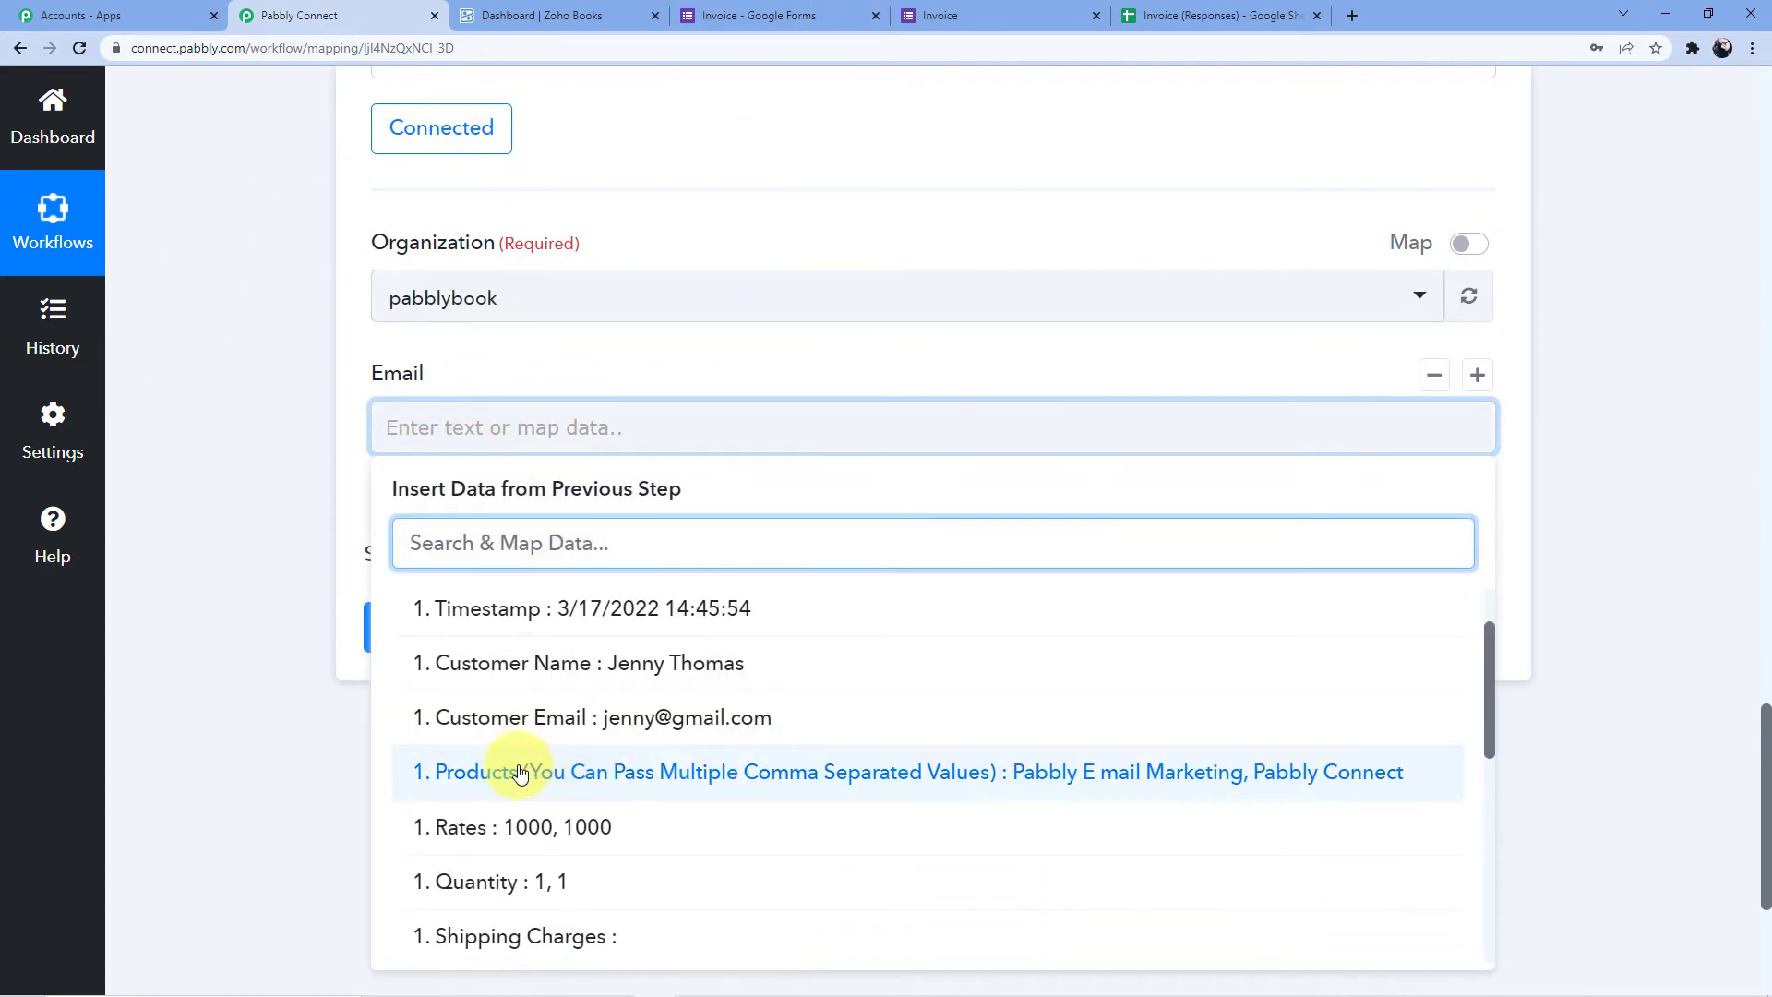
left_click(637, 717)
left_click(313, 533)
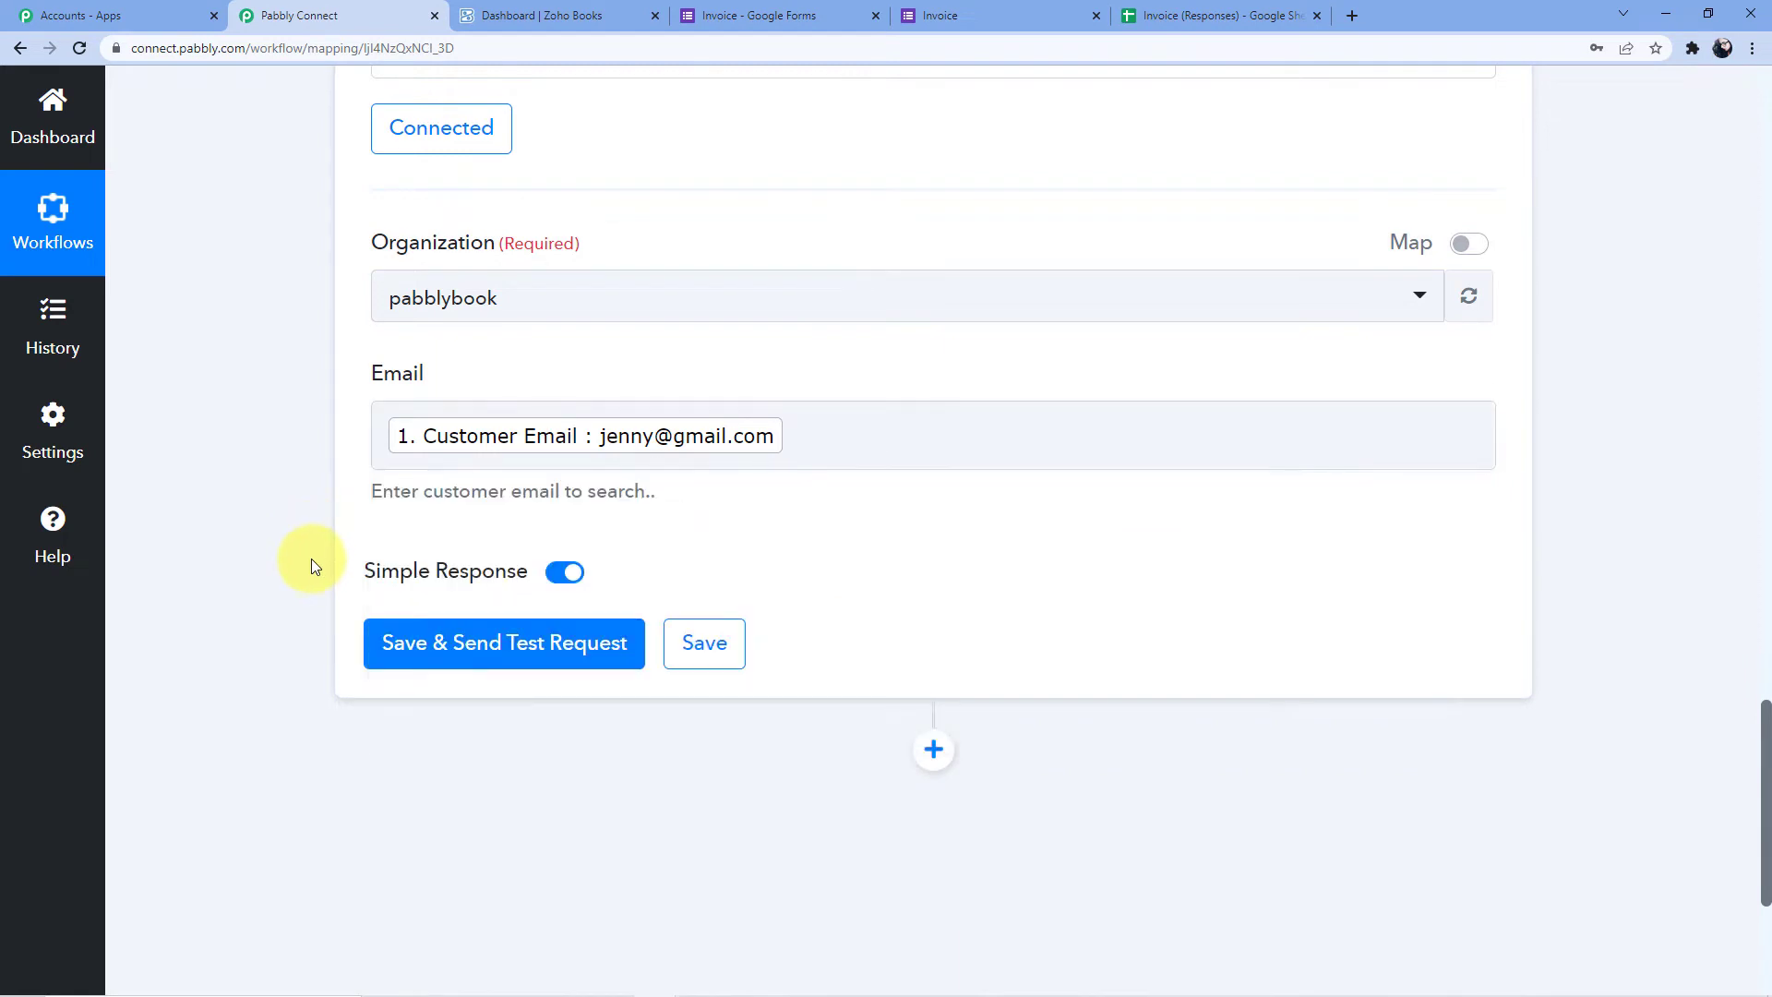
Save and test the contact lookup, reviewing the returned Contact Id and contact details
left_click(453, 663)
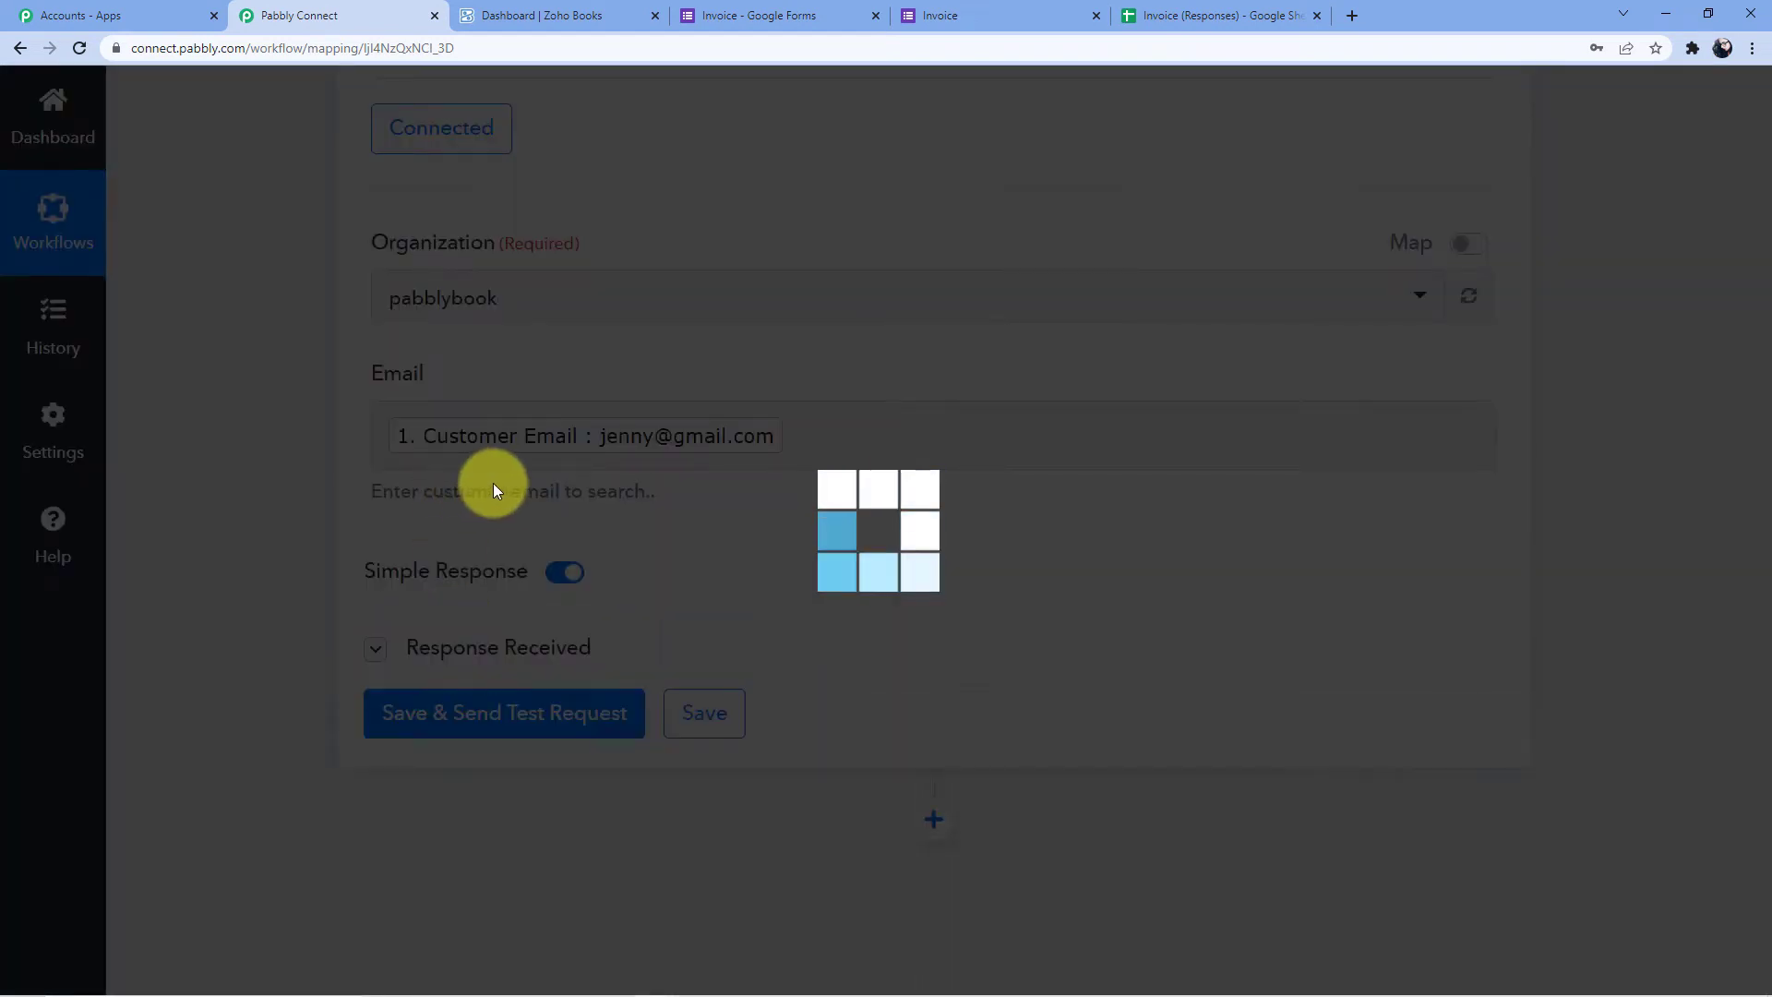
scroll(646, 475, "down", 4)
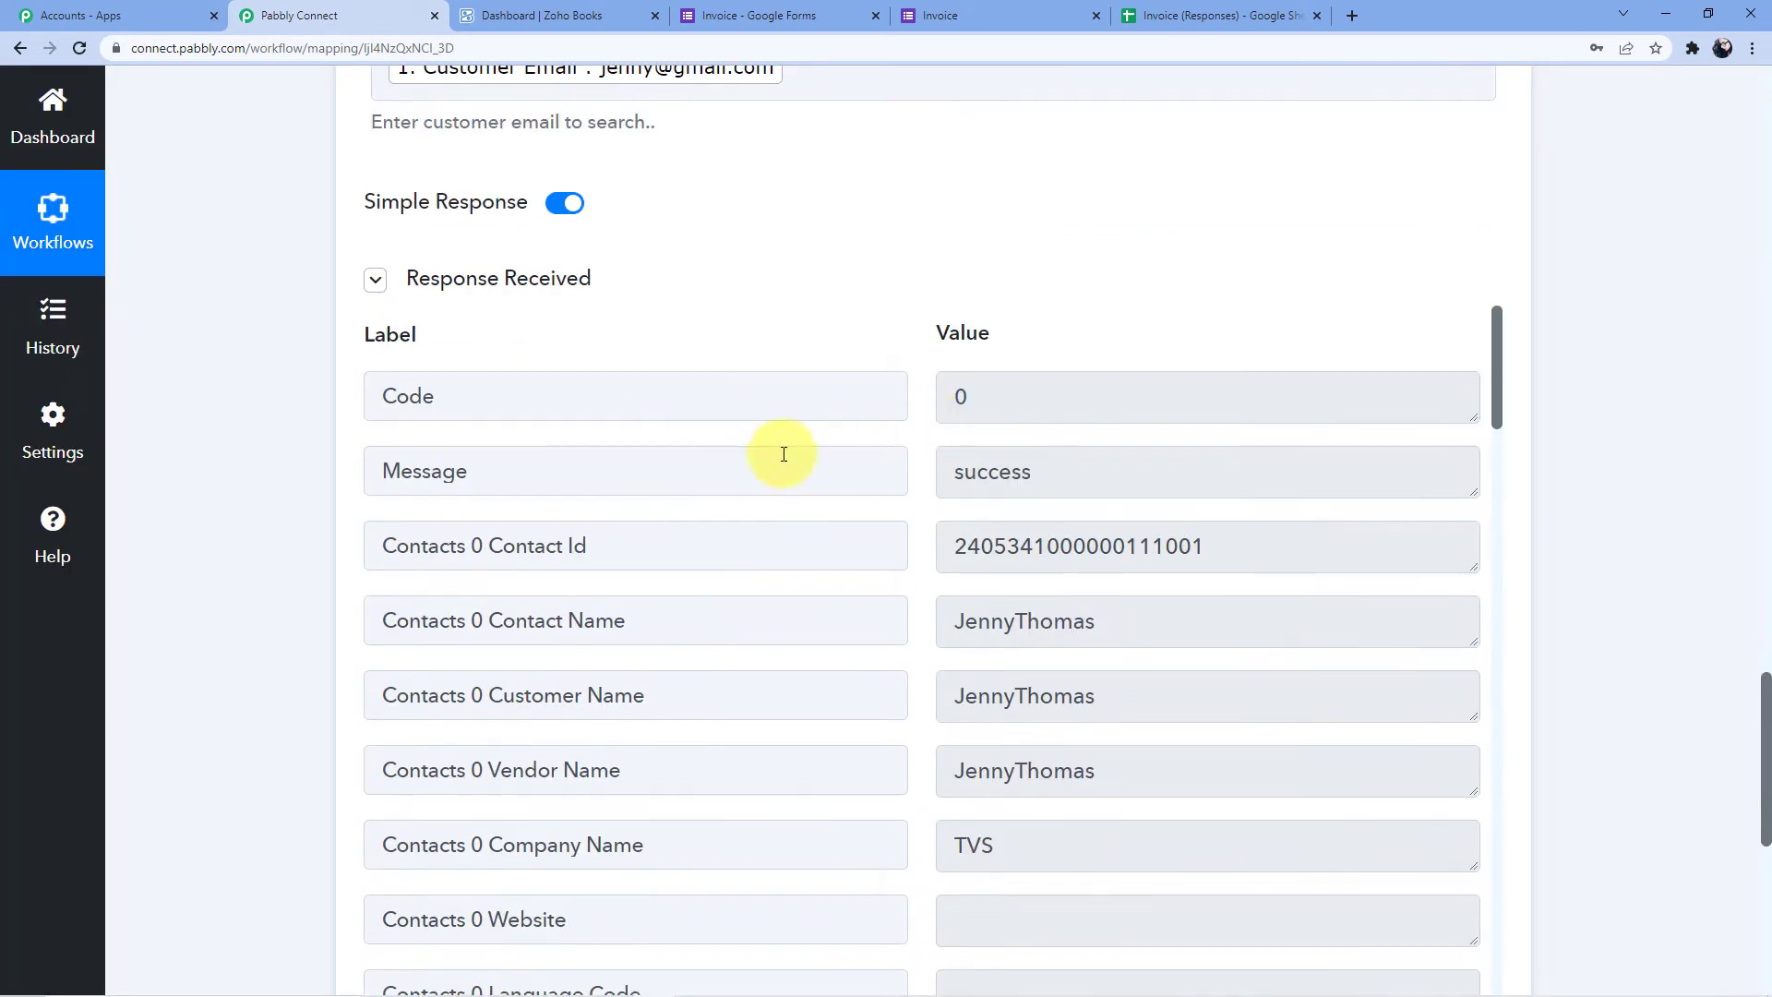
scroll(784, 454, "down", 1)
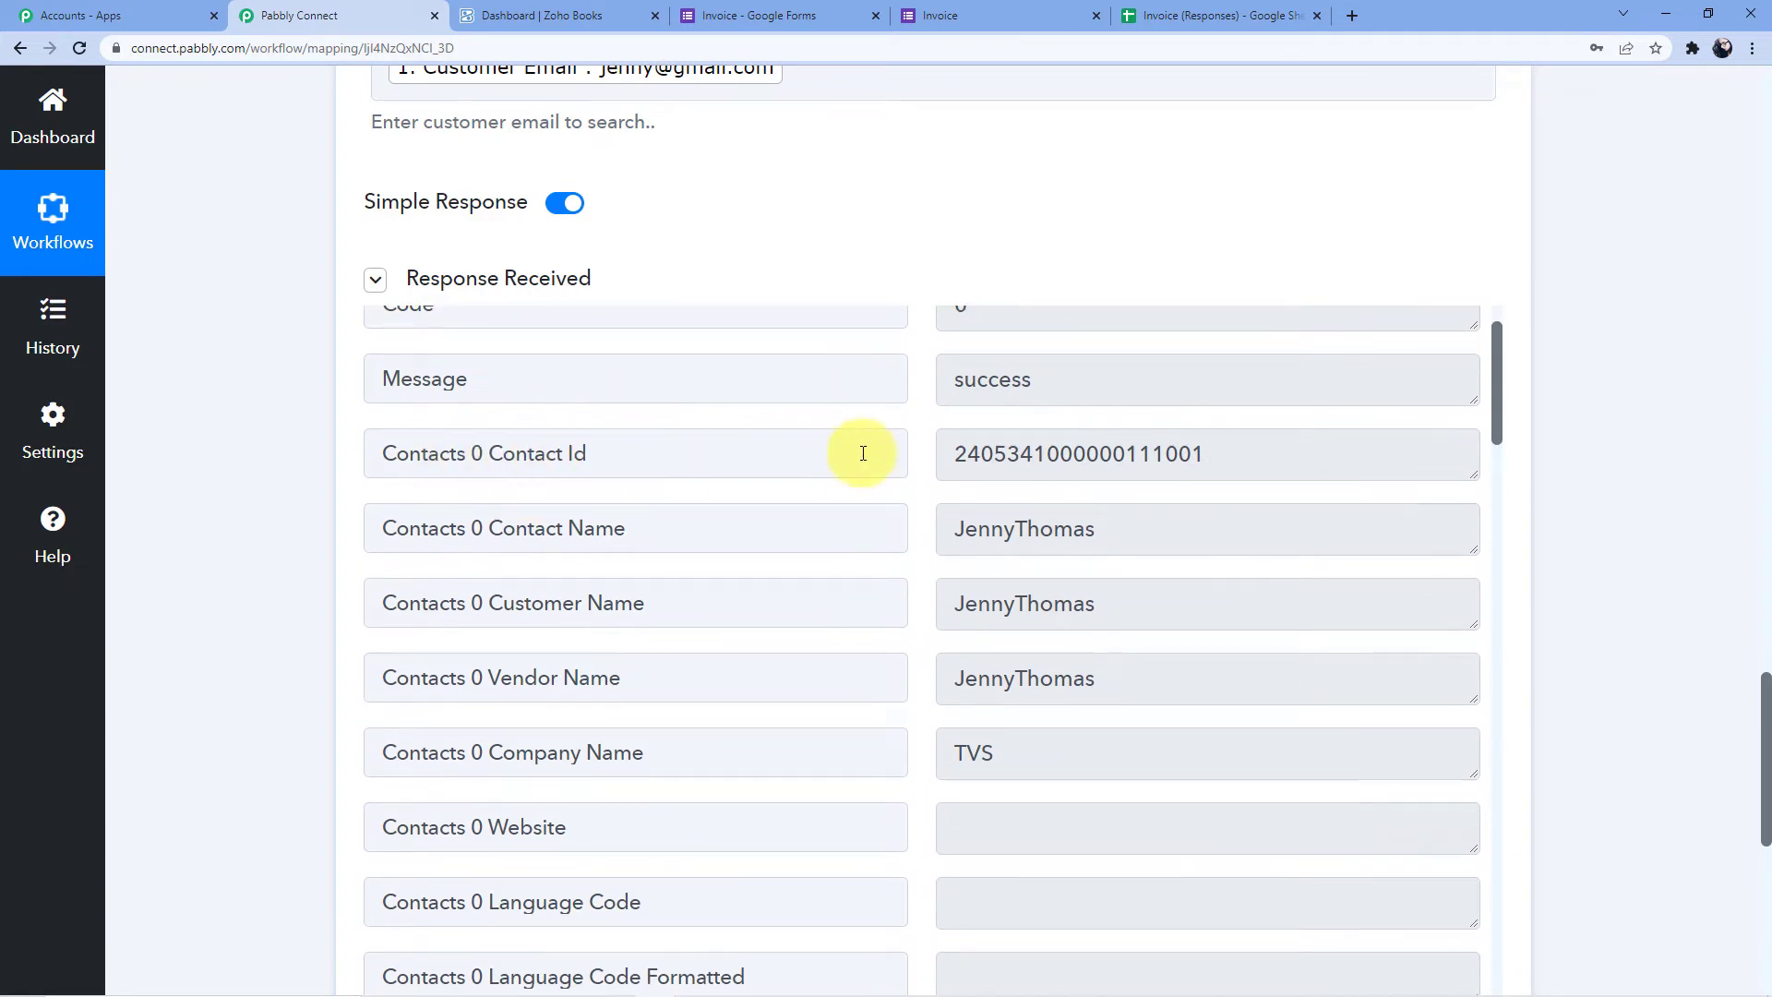
left_click_drag(937, 451, 1226, 451)
left_click(919, 530)
left_click_drag(950, 530, 1015, 584)
scroll(997, 526, "down", 8)
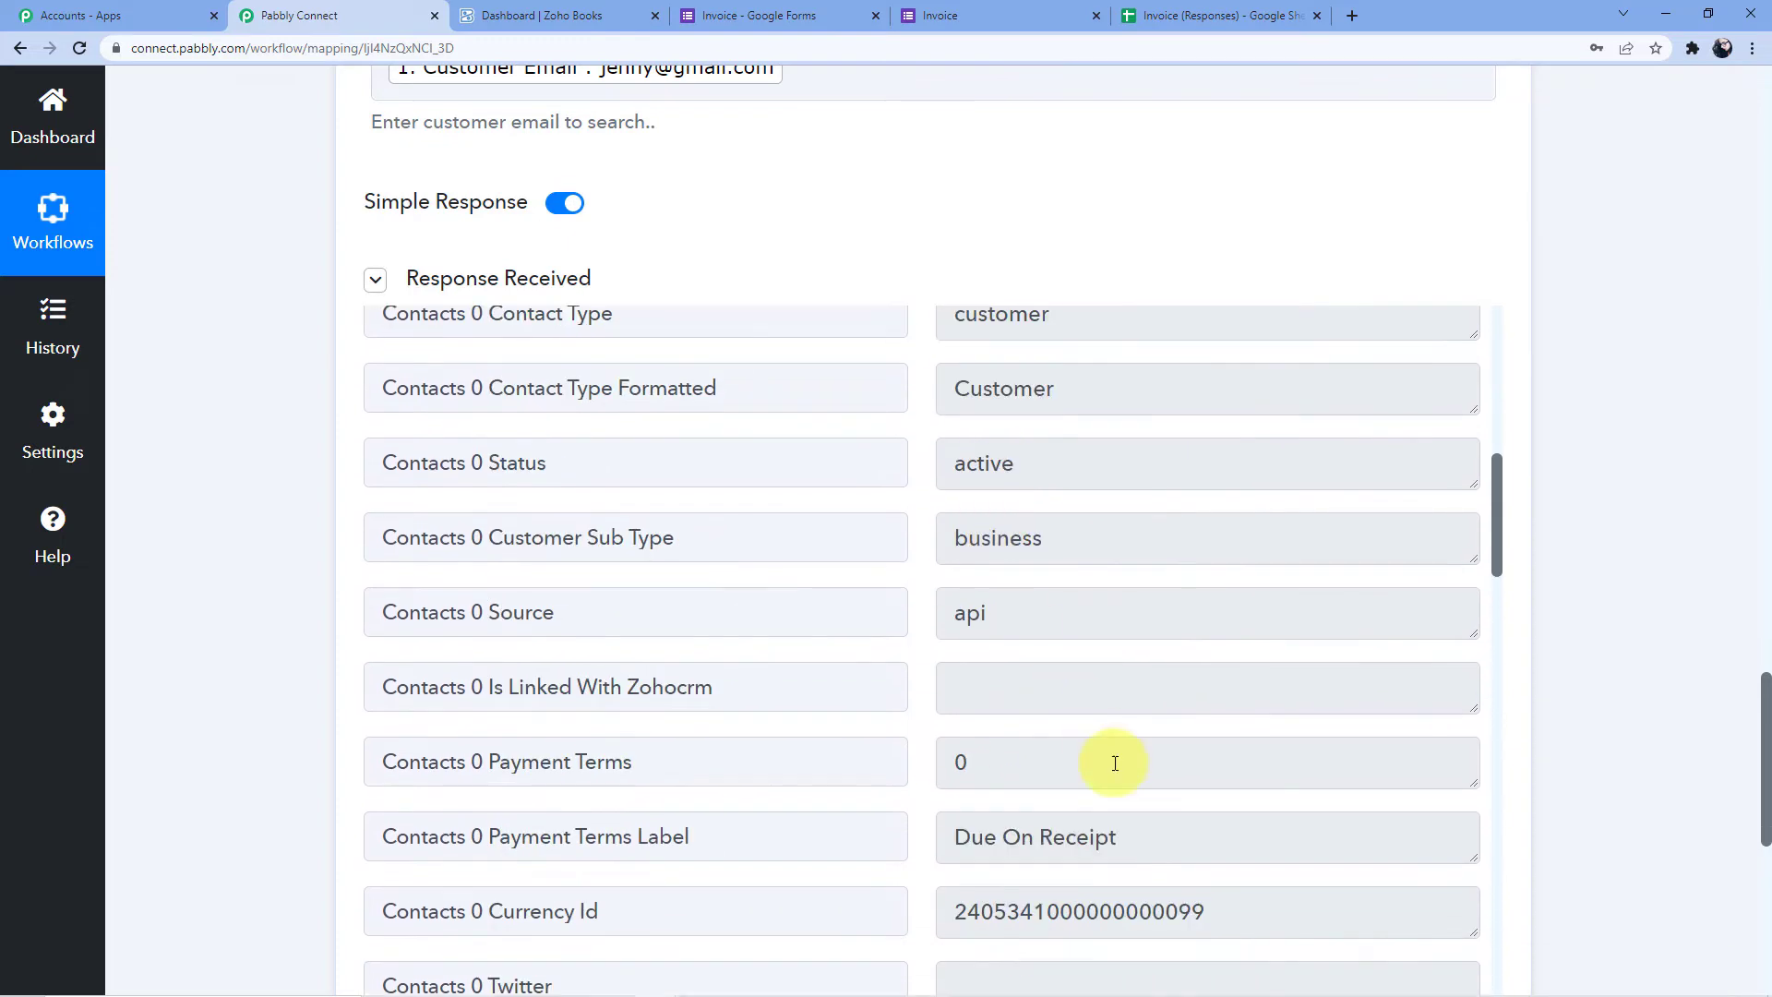
scroll(1195, 697, "down", 10)
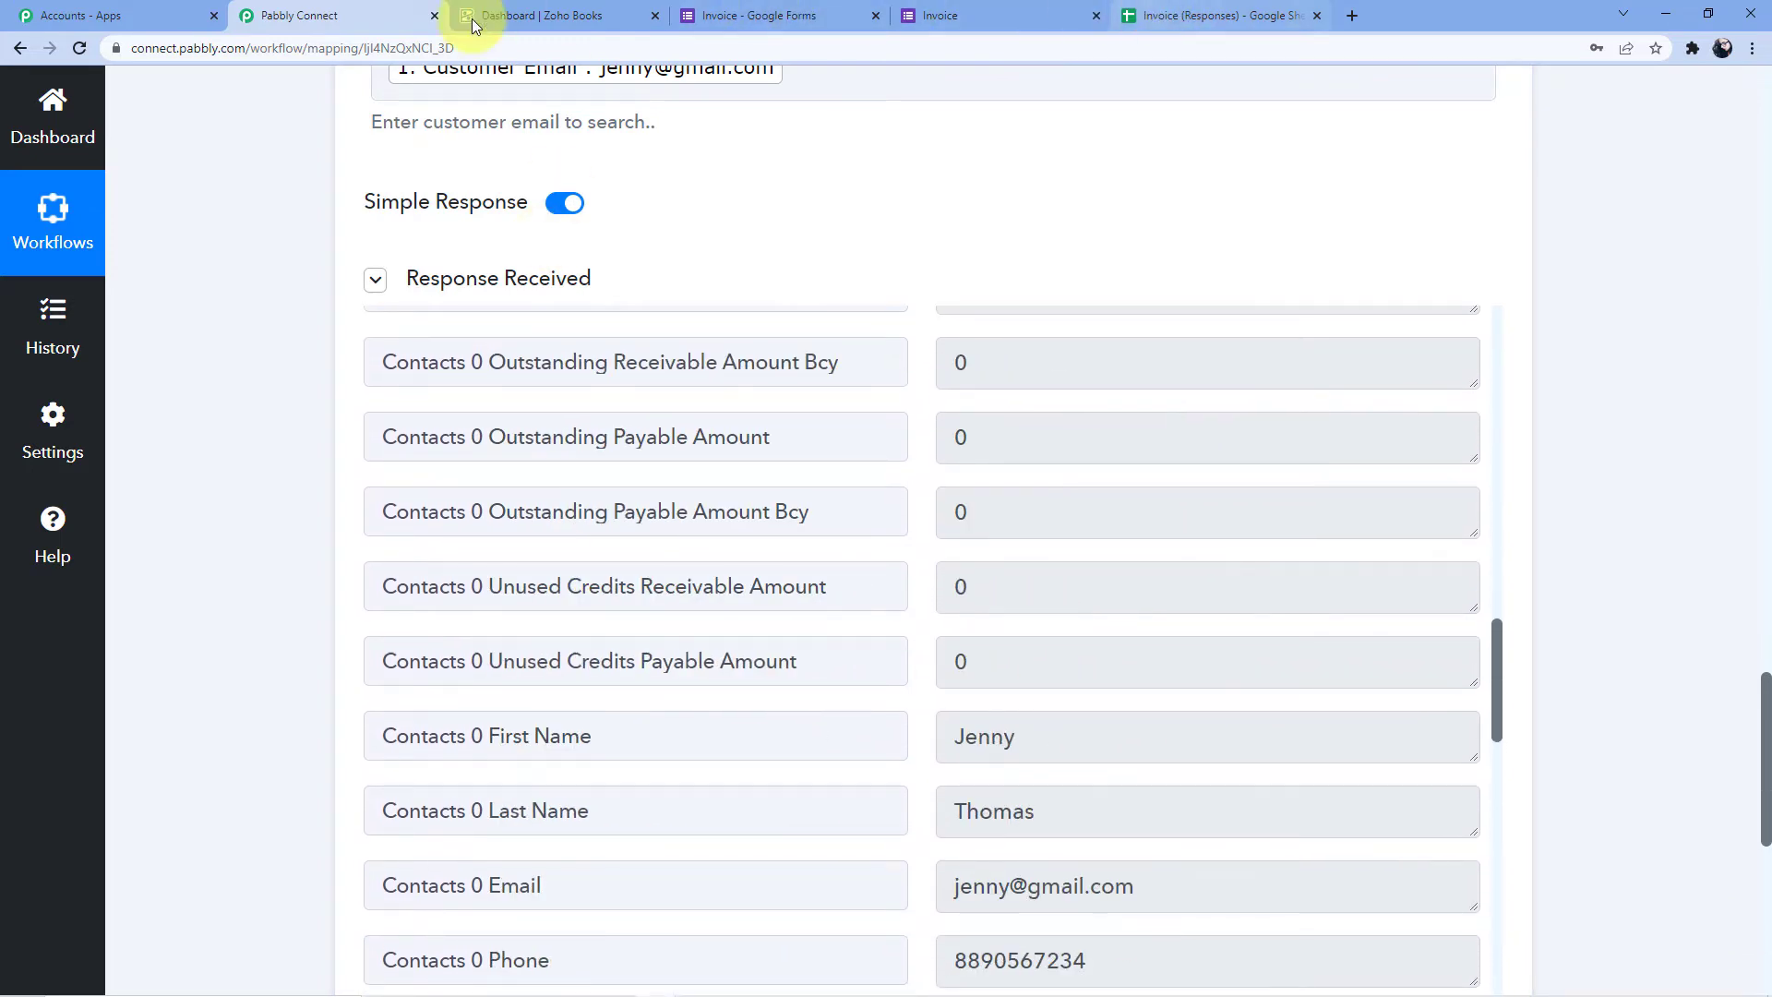
left_click(526, 15)
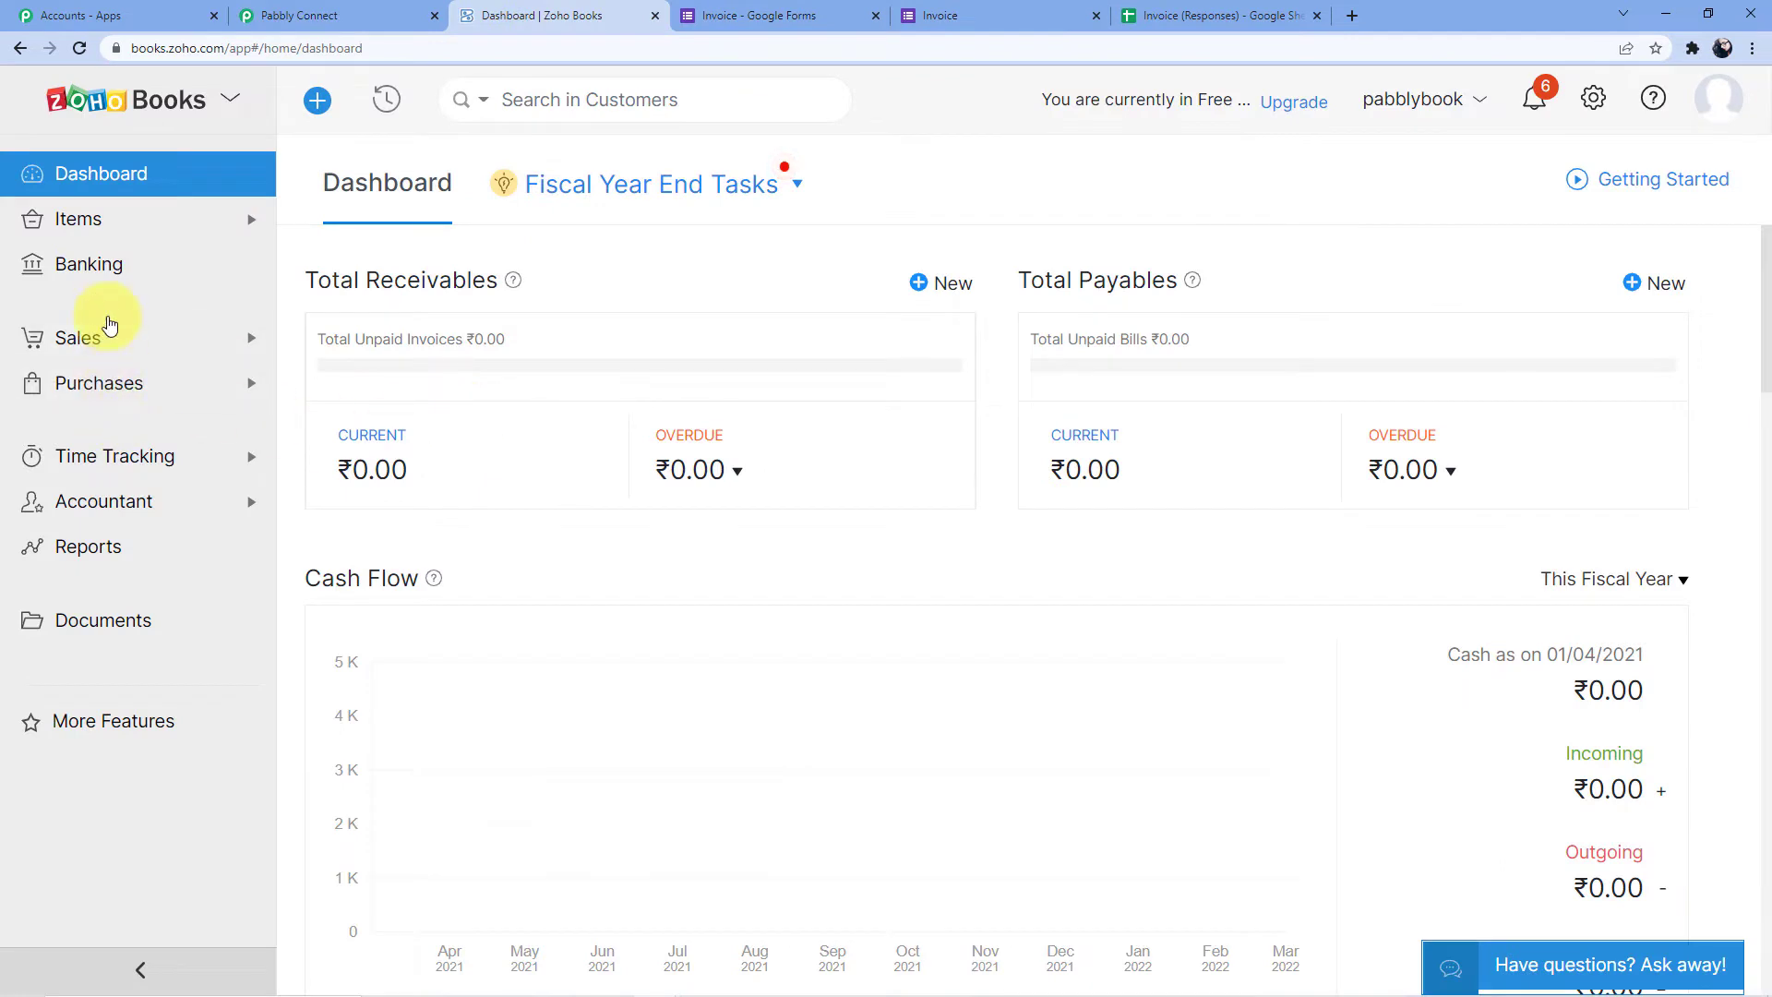
left_click(110, 219)
left_click(83, 471)
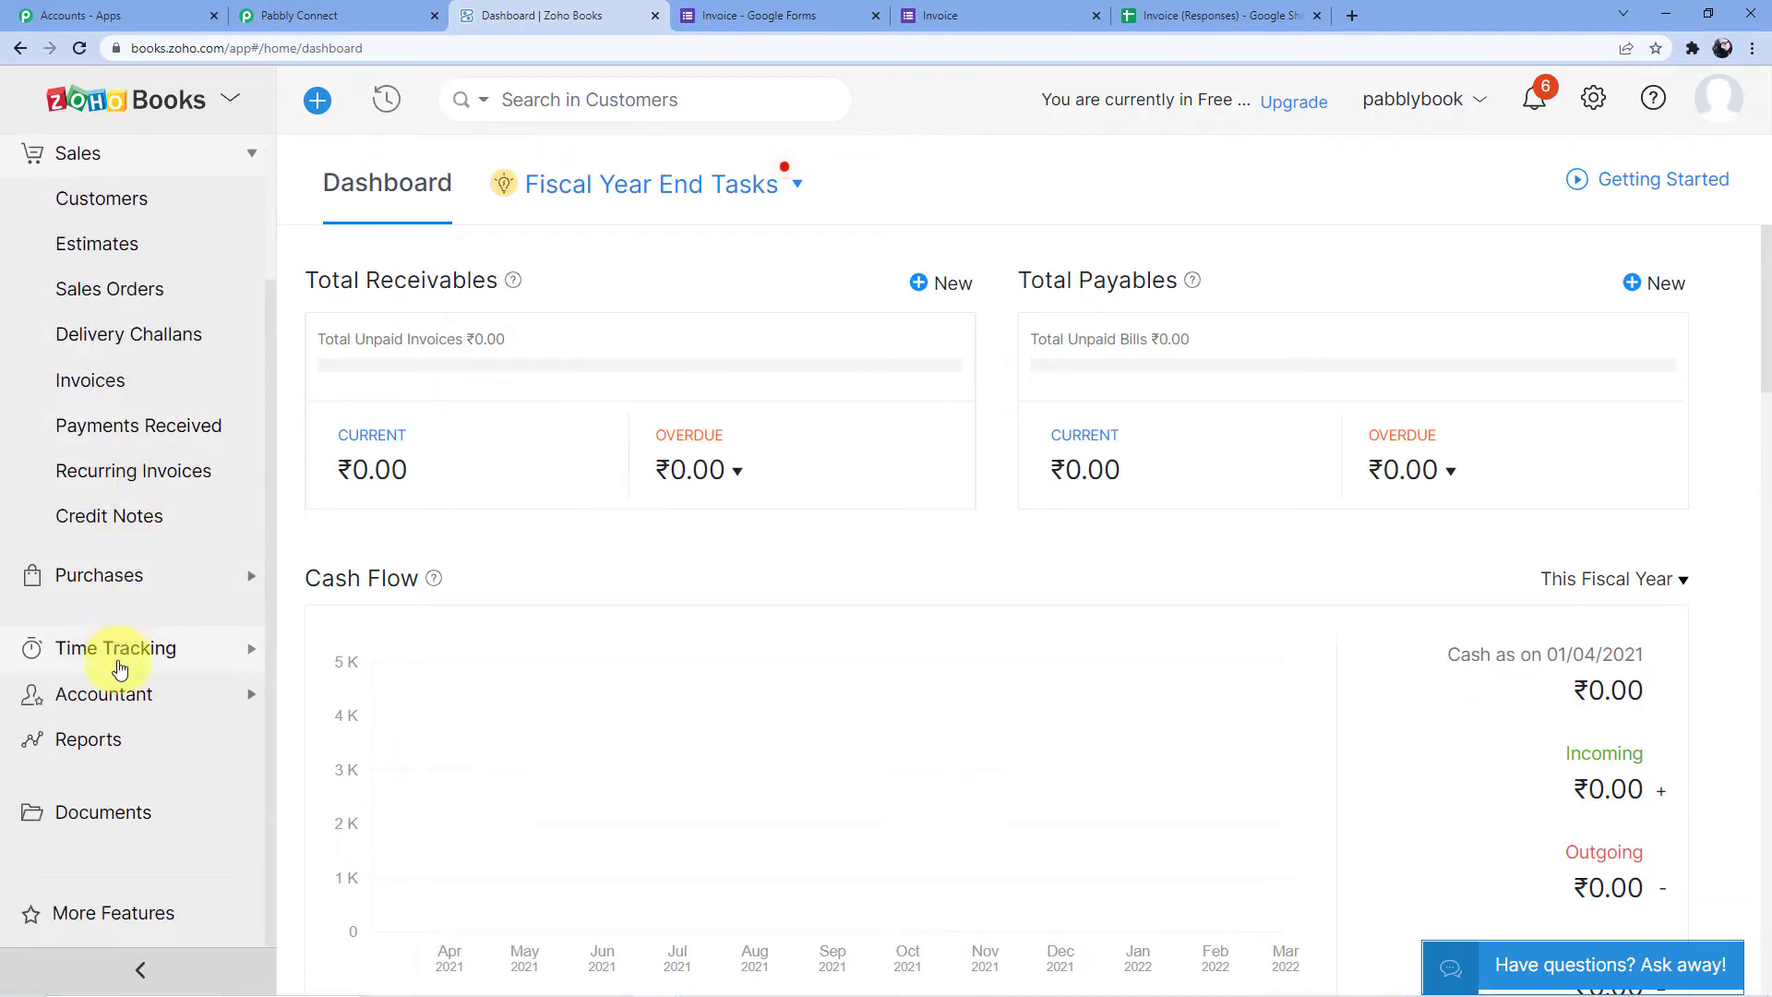
scroll(148, 341, "up", 1)
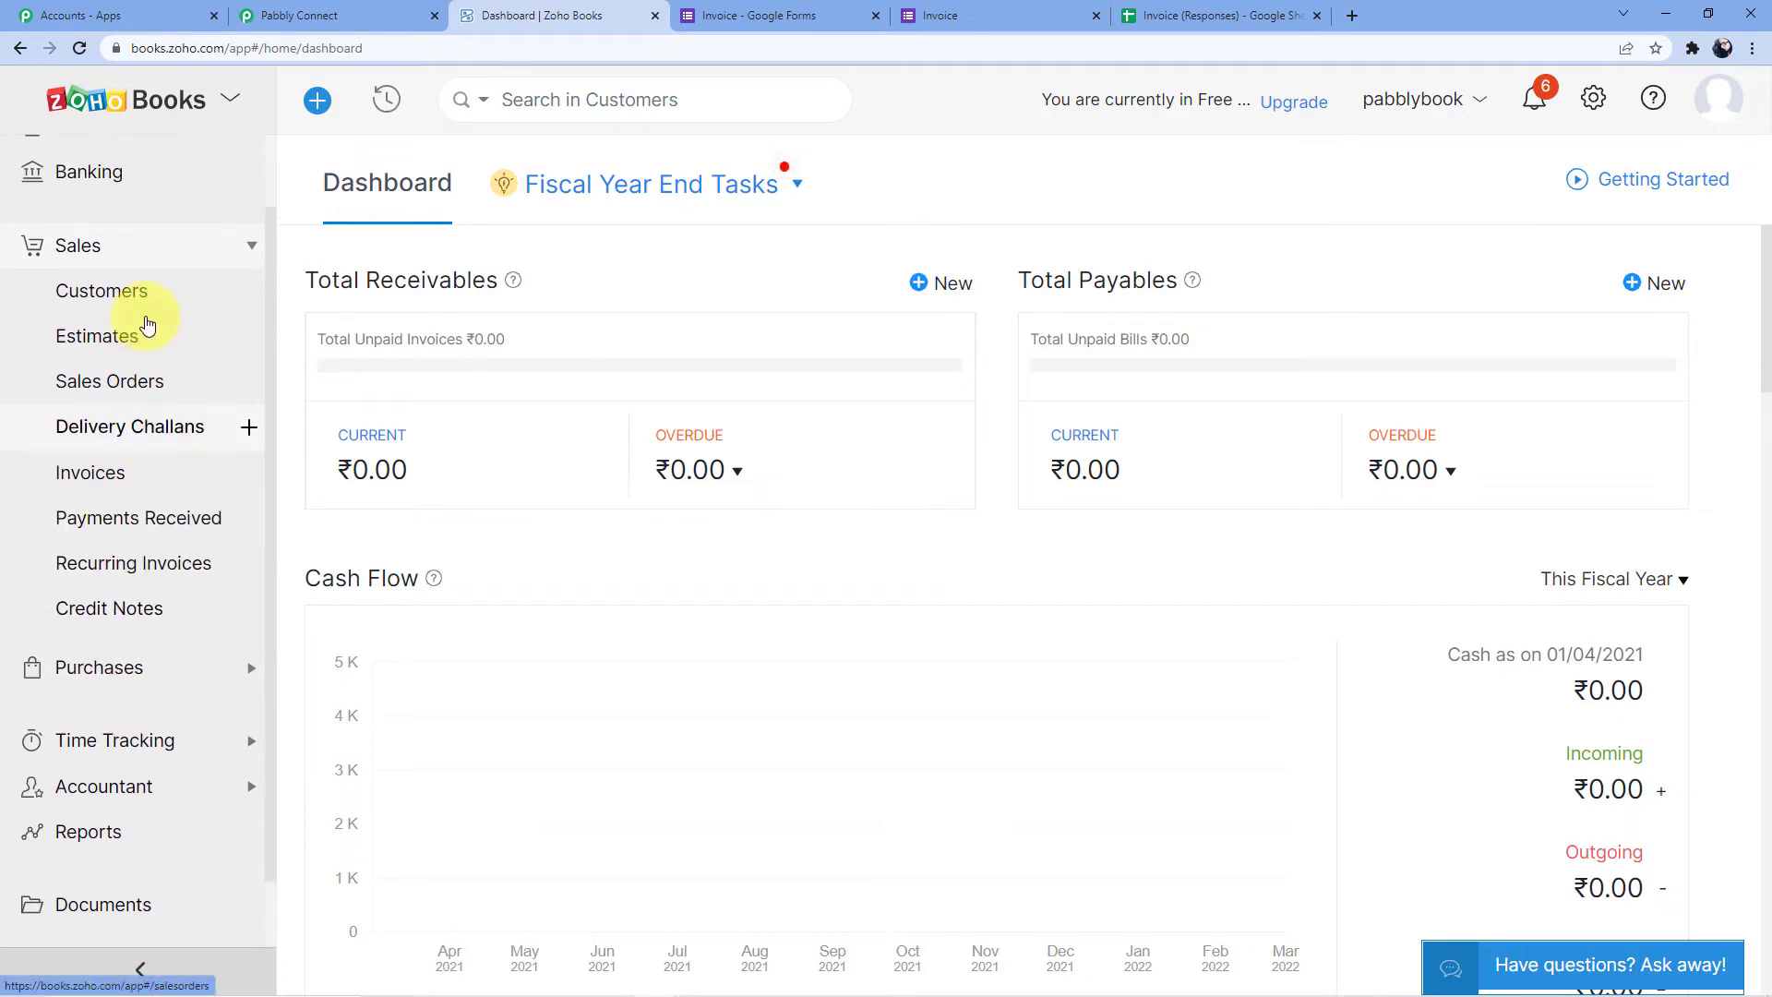
left_click(115, 288)
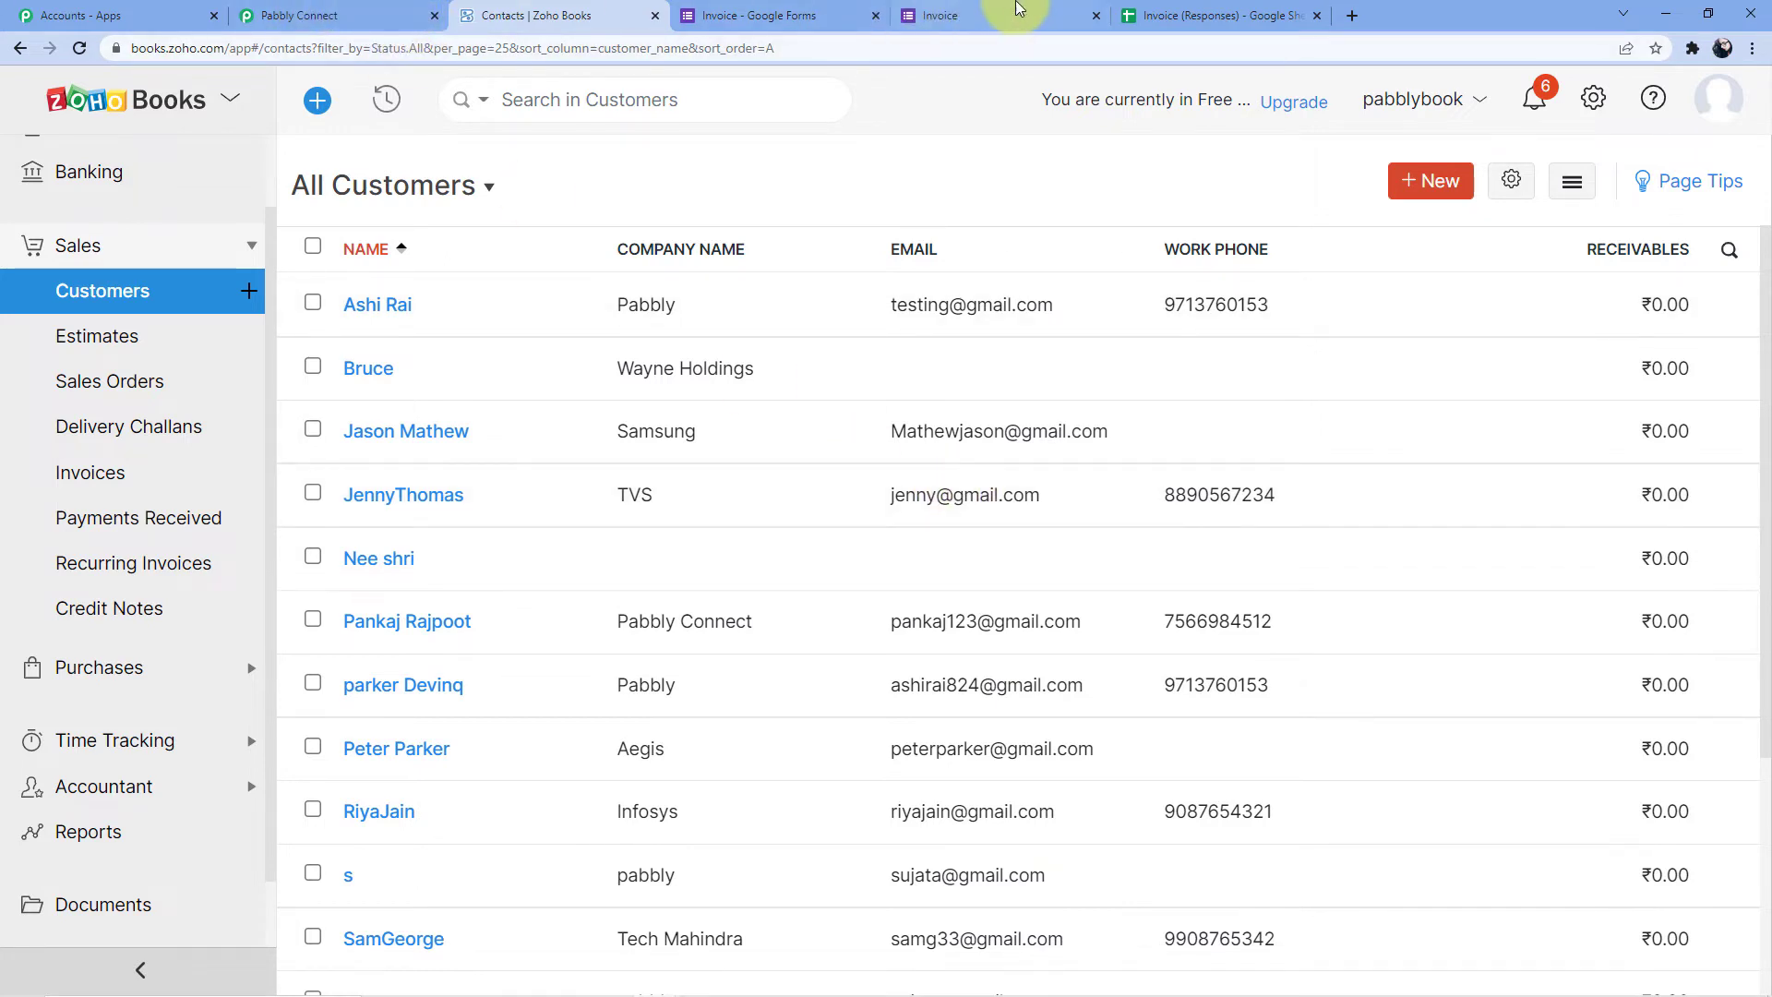
left_click(332, 16)
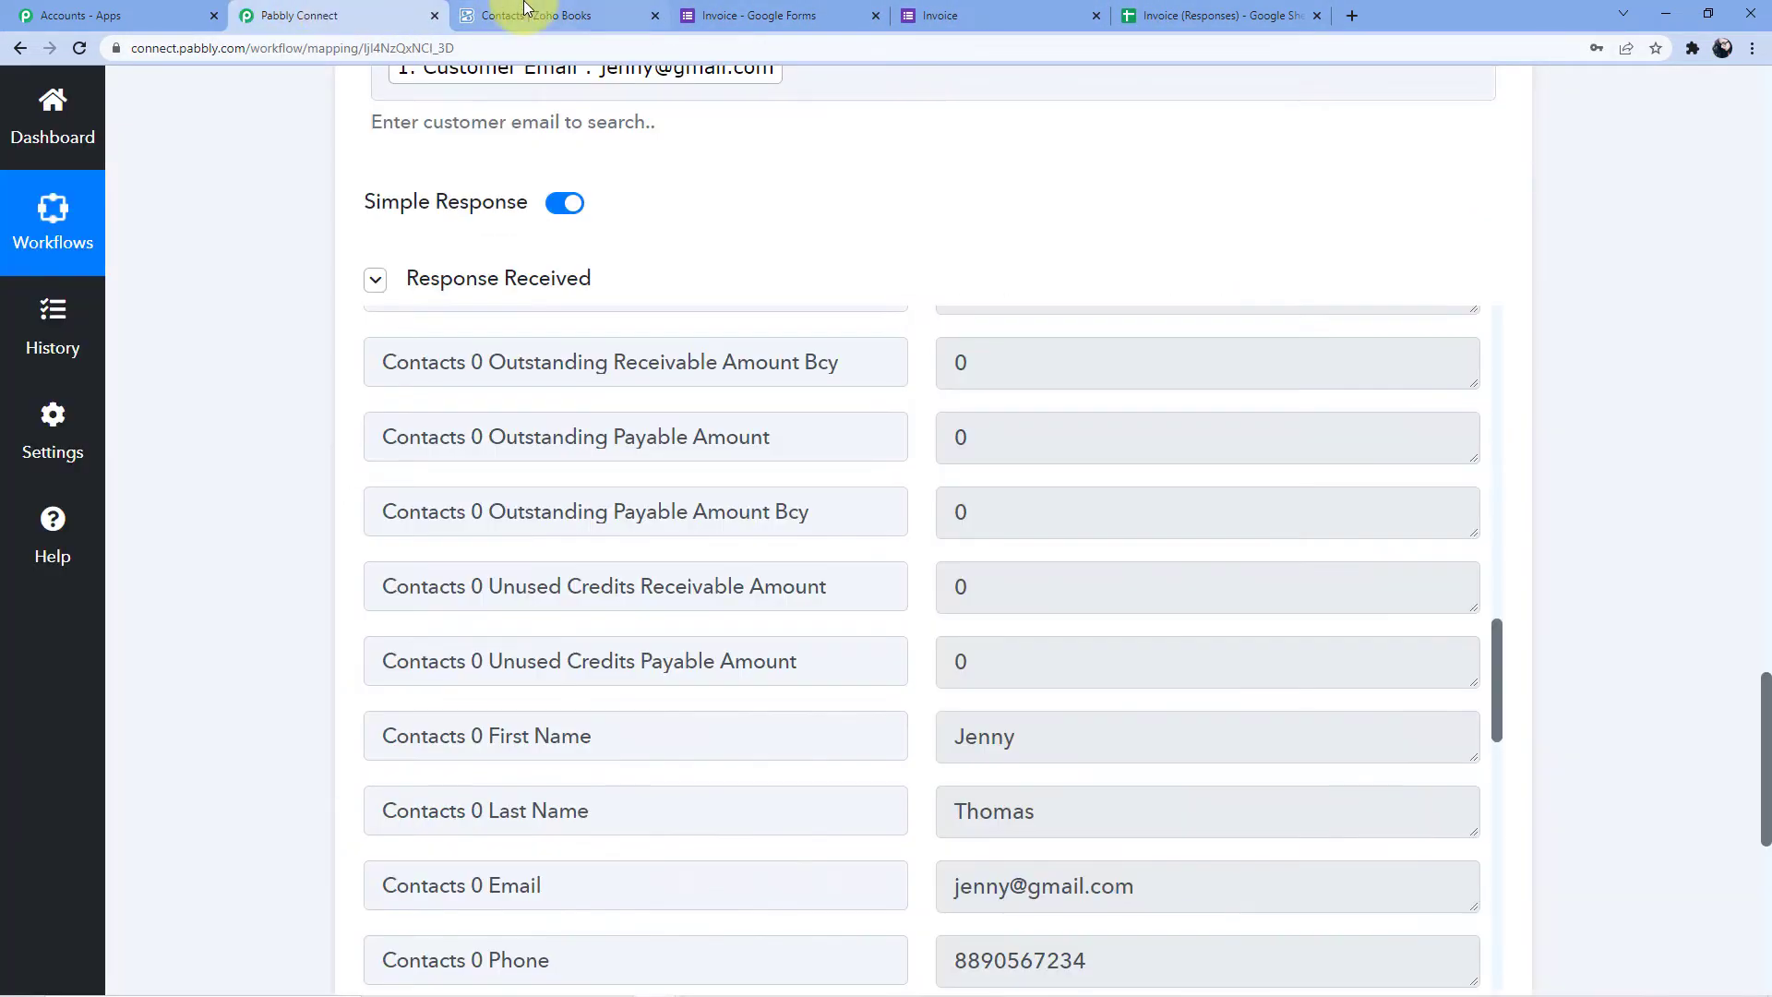
Add a Router by Pabbly step after the contact lookup, giving Route 1 and Route 2
scroll(680, 552, "up", 15)
left_click_drag(954, 437, 1072, 437)
scroll(1575, 494, "up", 5)
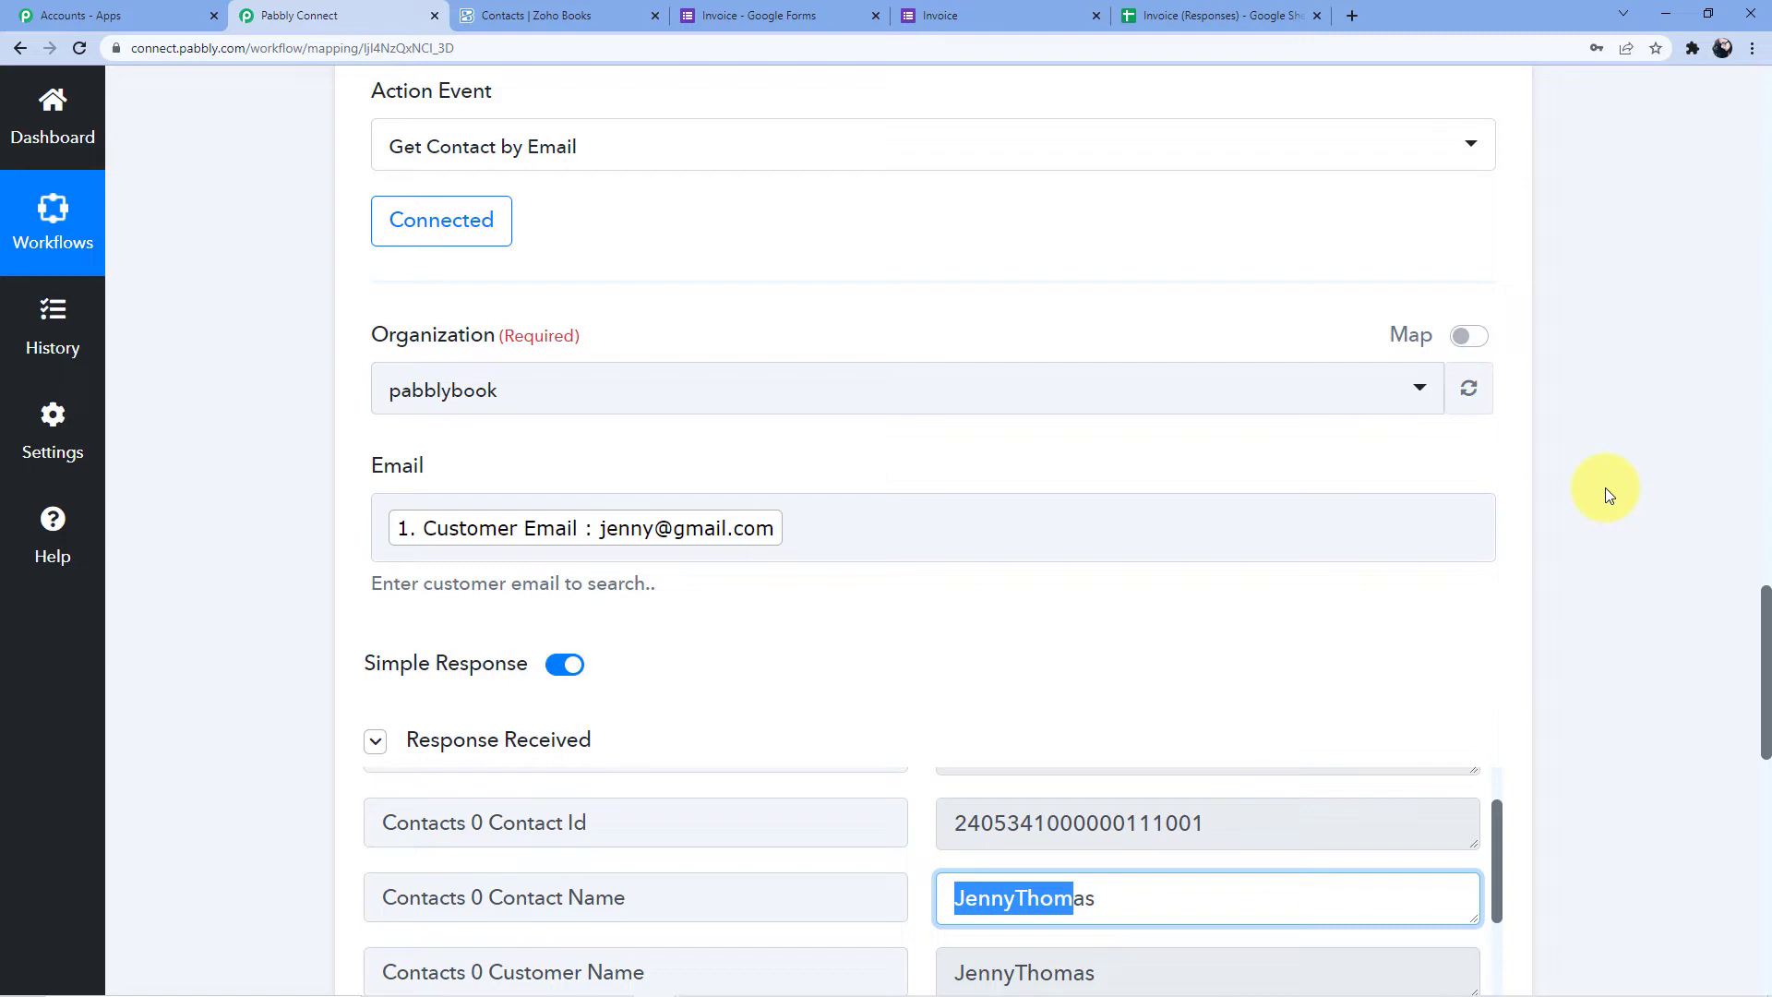
scroll(1603, 487, "down", 10)
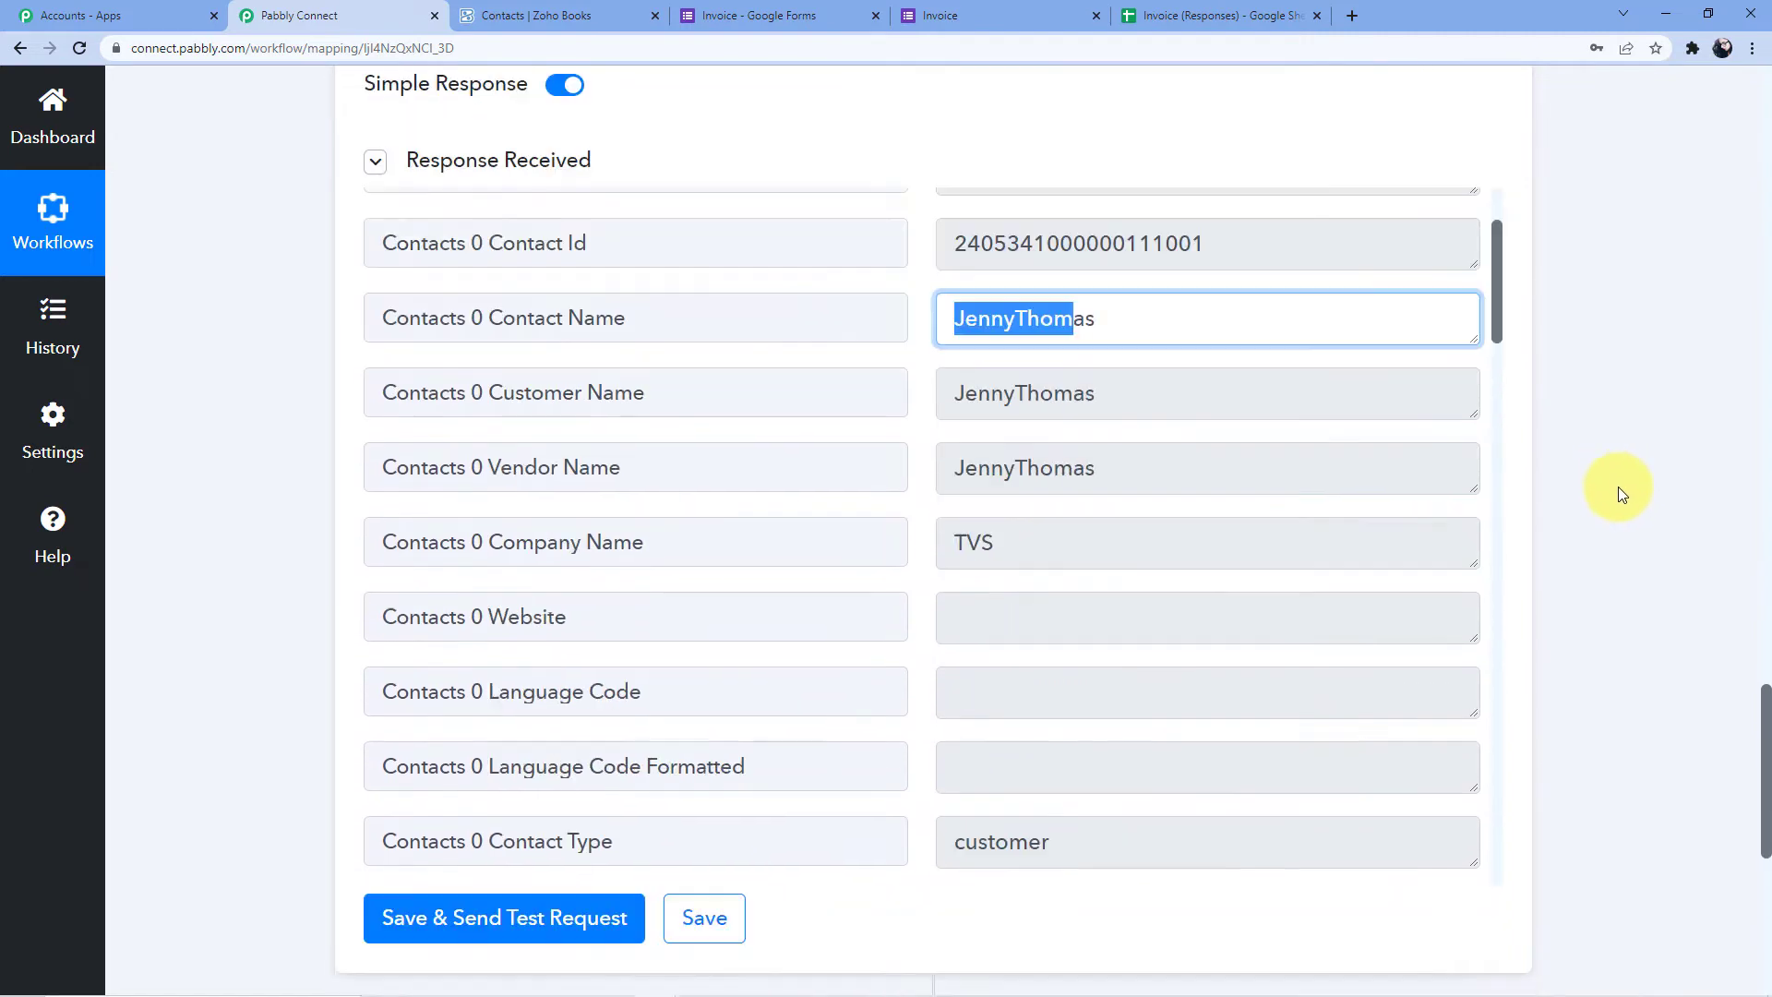
scroll(969, 646, "down", 2)
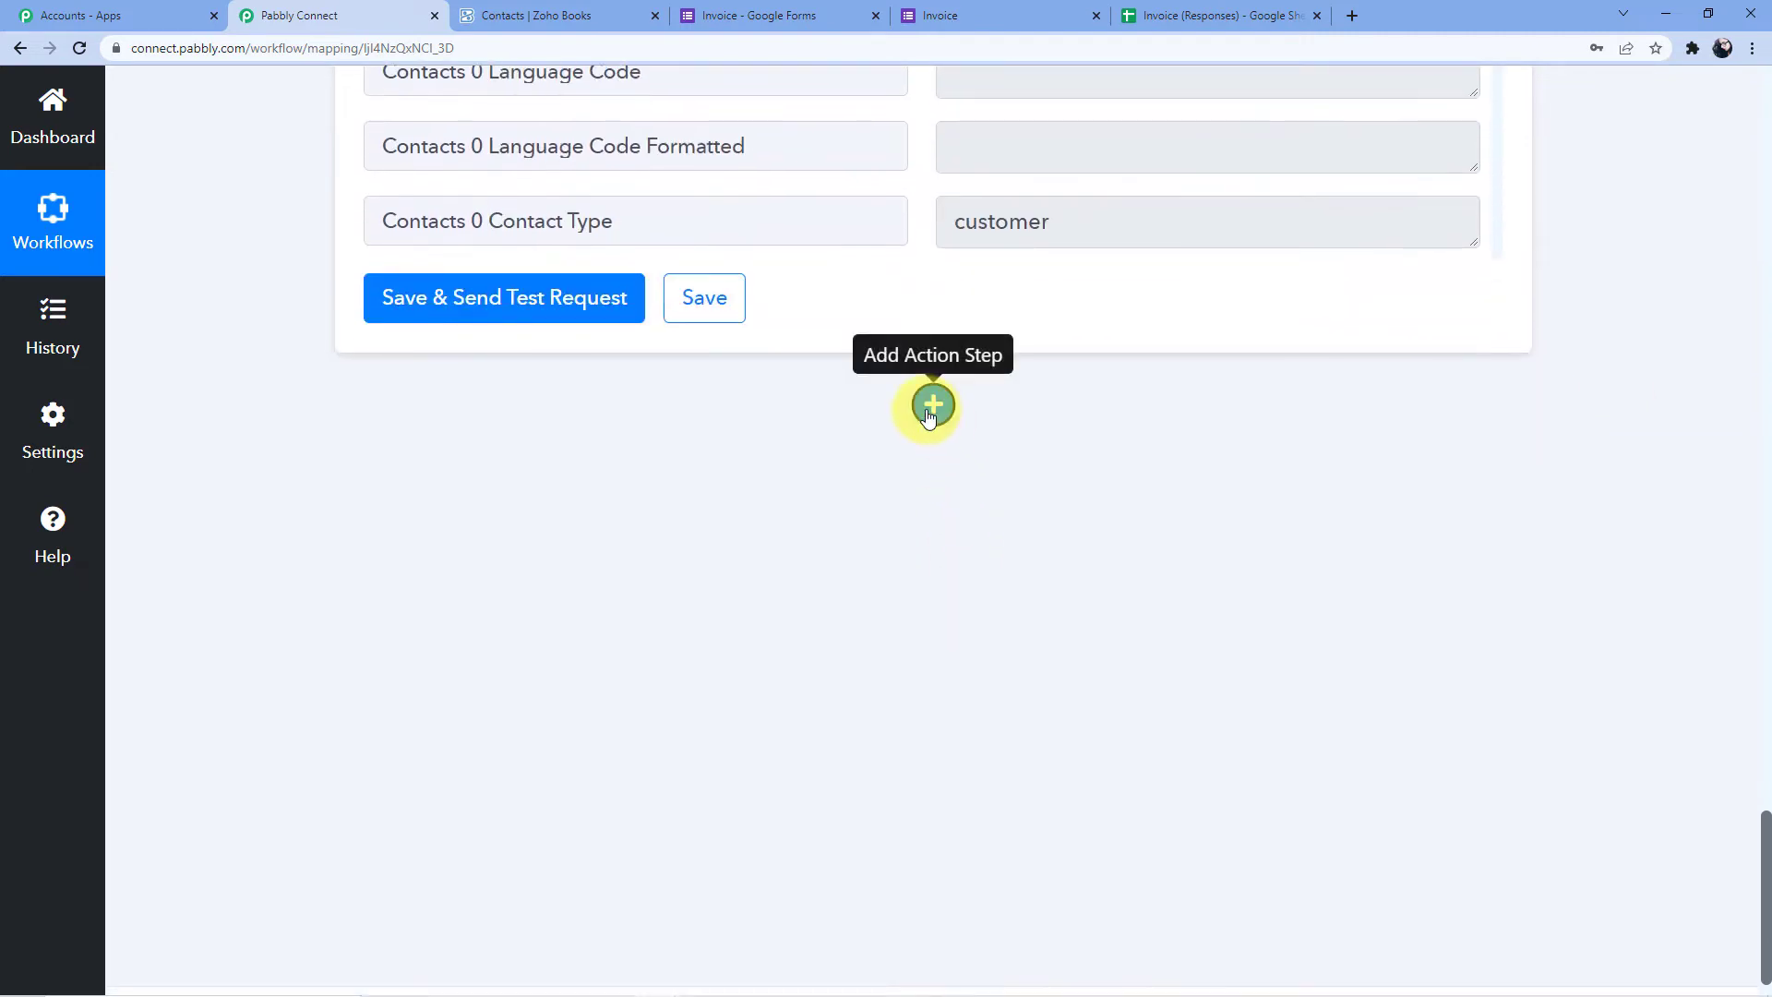
left_click(933, 403)
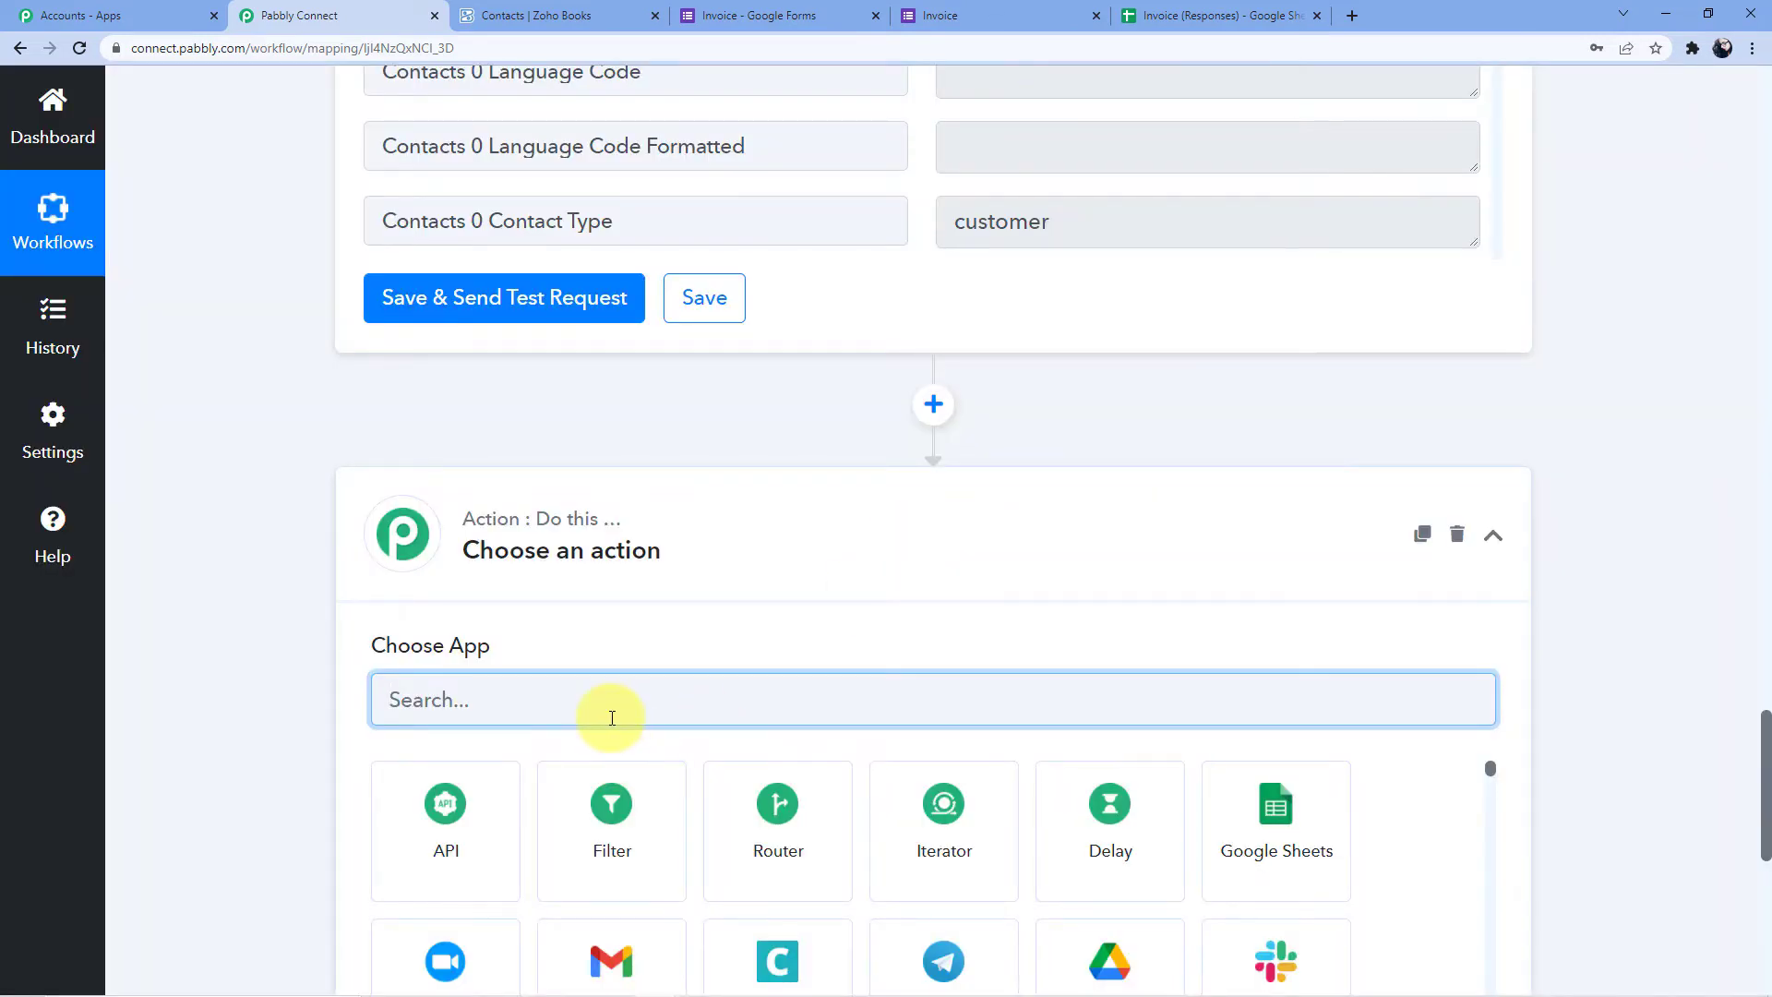
type("Router")
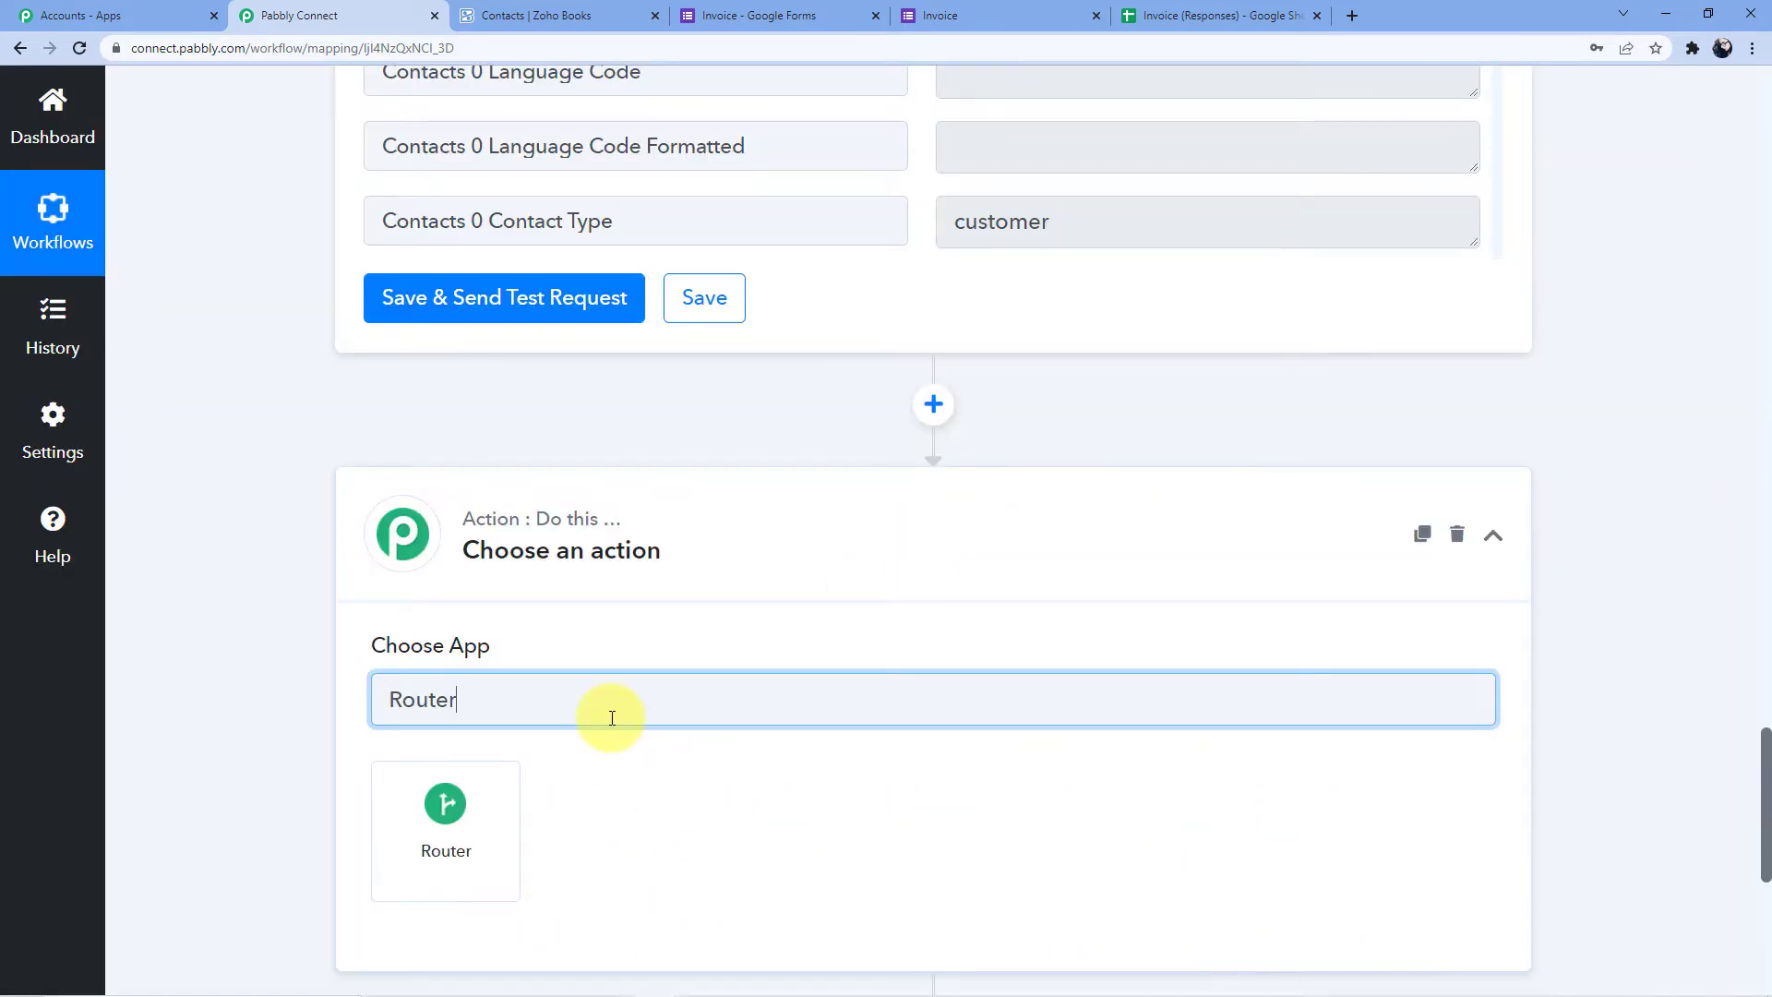
left_click(502, 847)
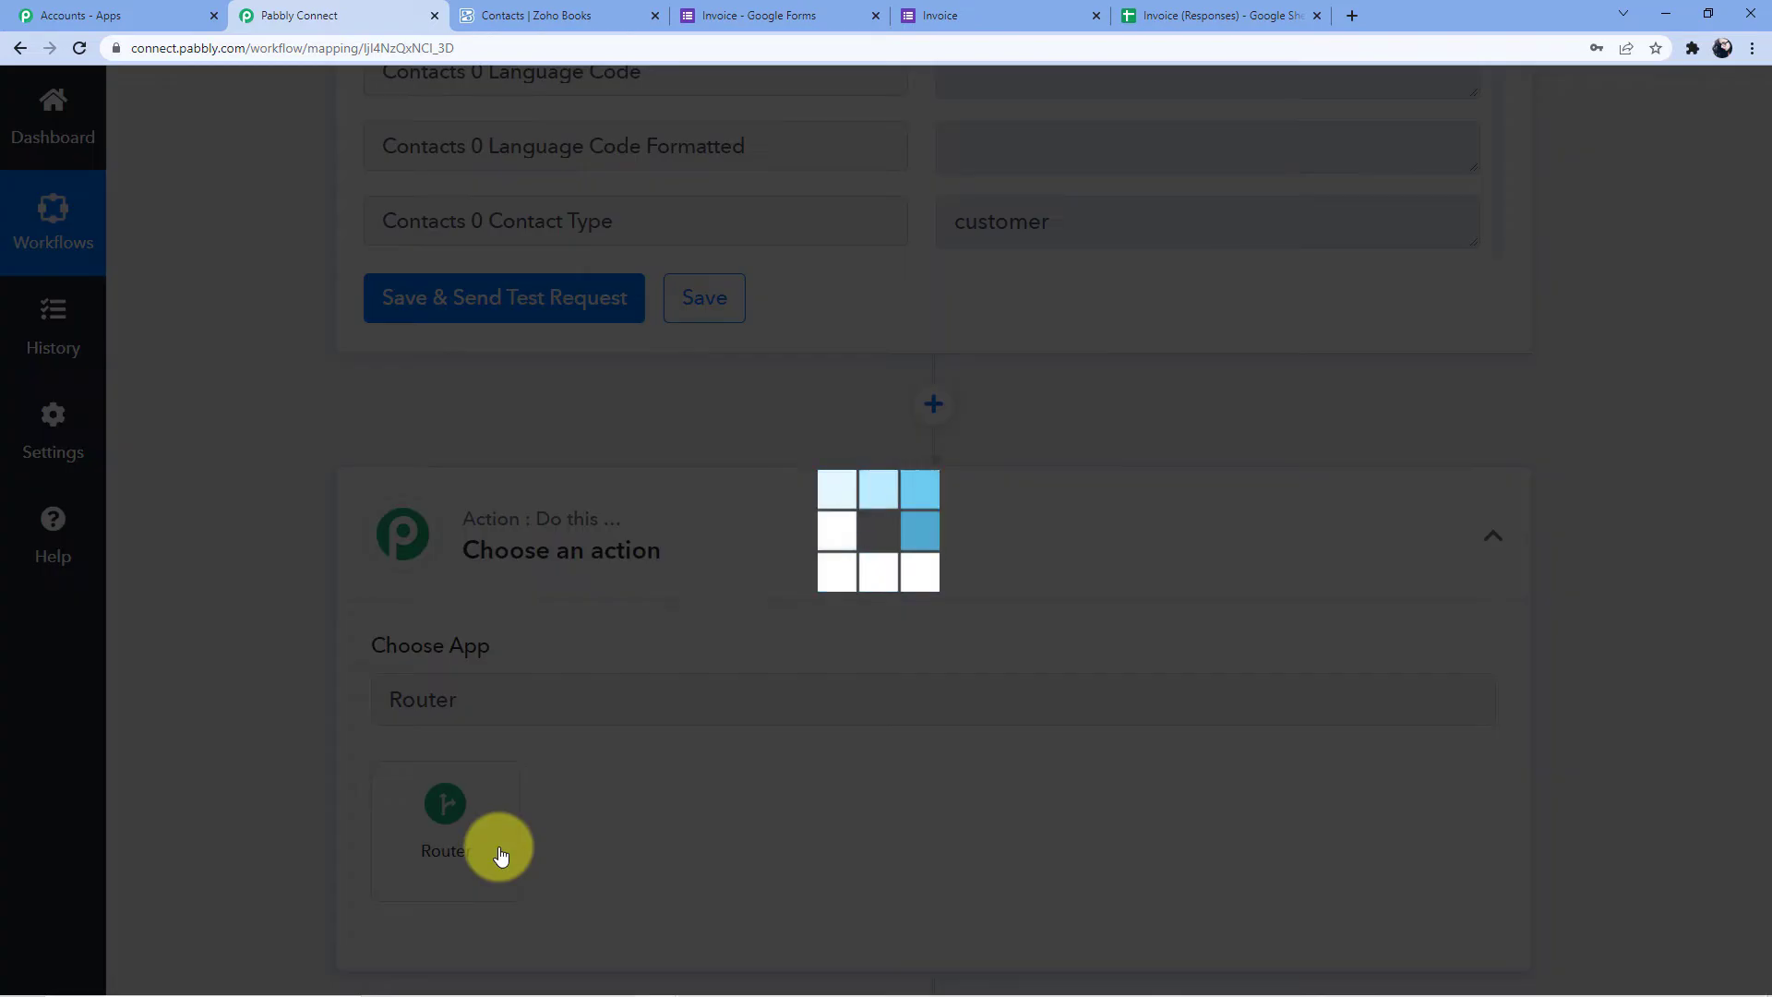
scroll(646, 784, "down", 3)
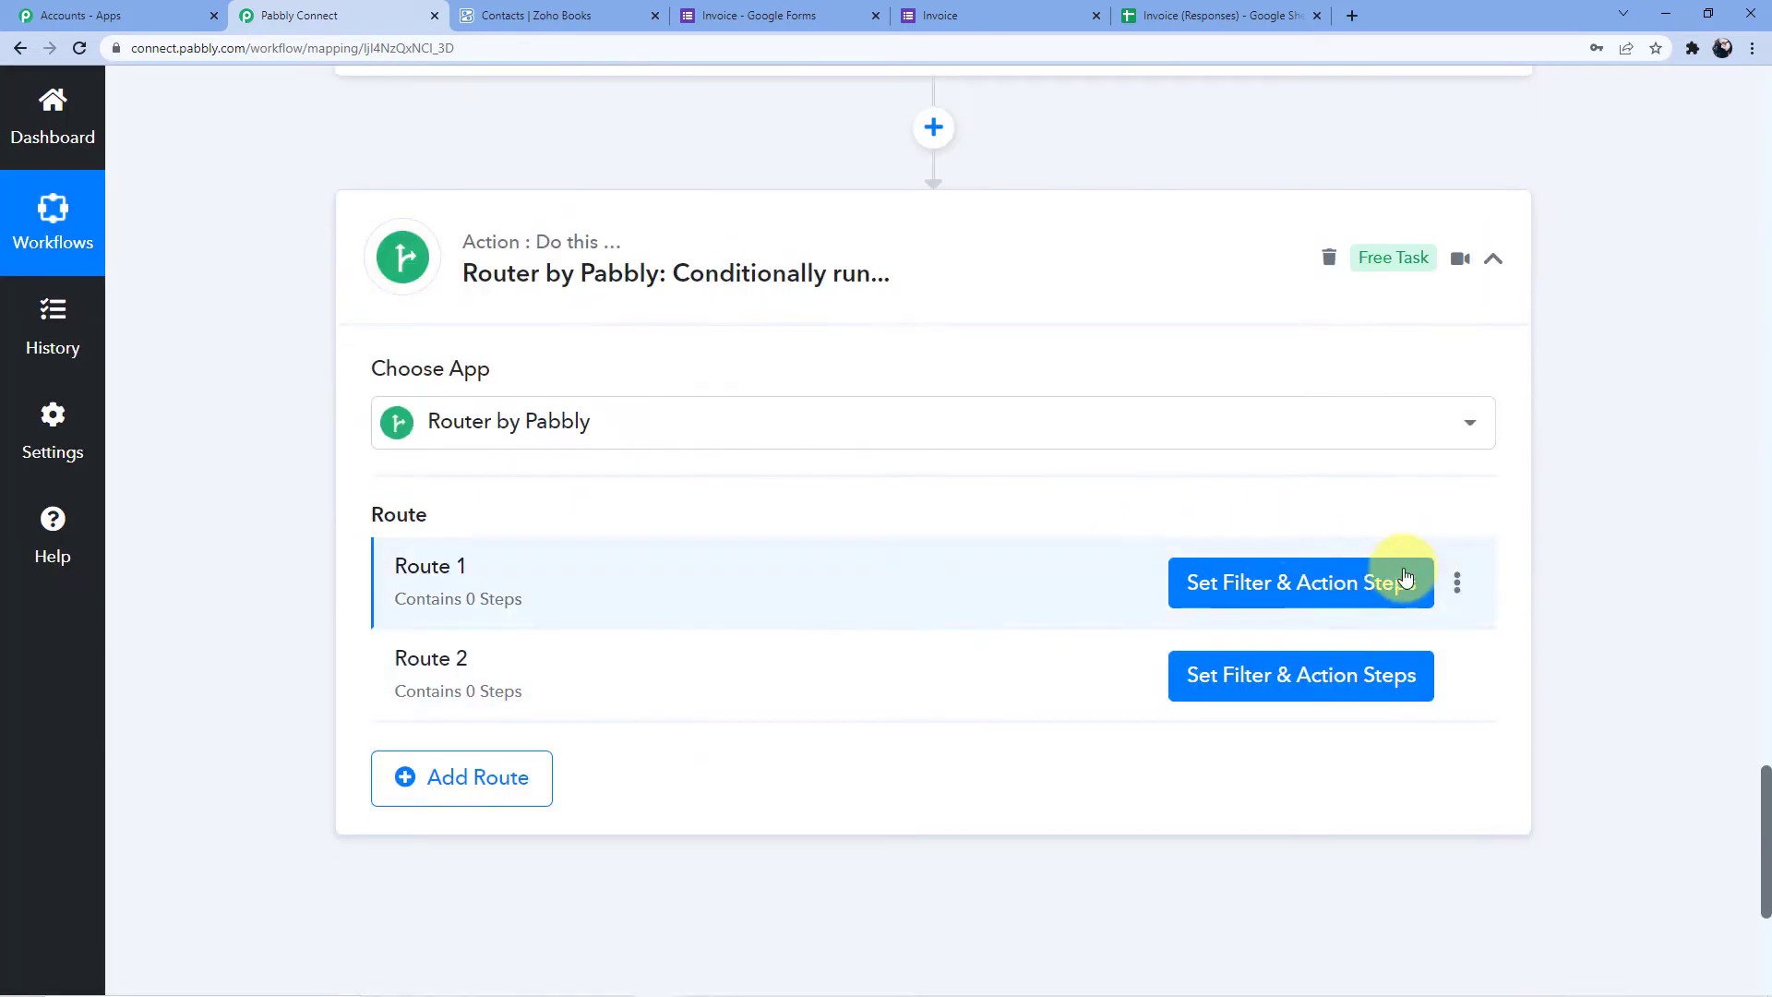
Rename Route 1 to 'If client exists' and Route 2 to 'If client does not exist'
left_click(1457, 582)
left_click(1301, 628)
left_click(748, 546)
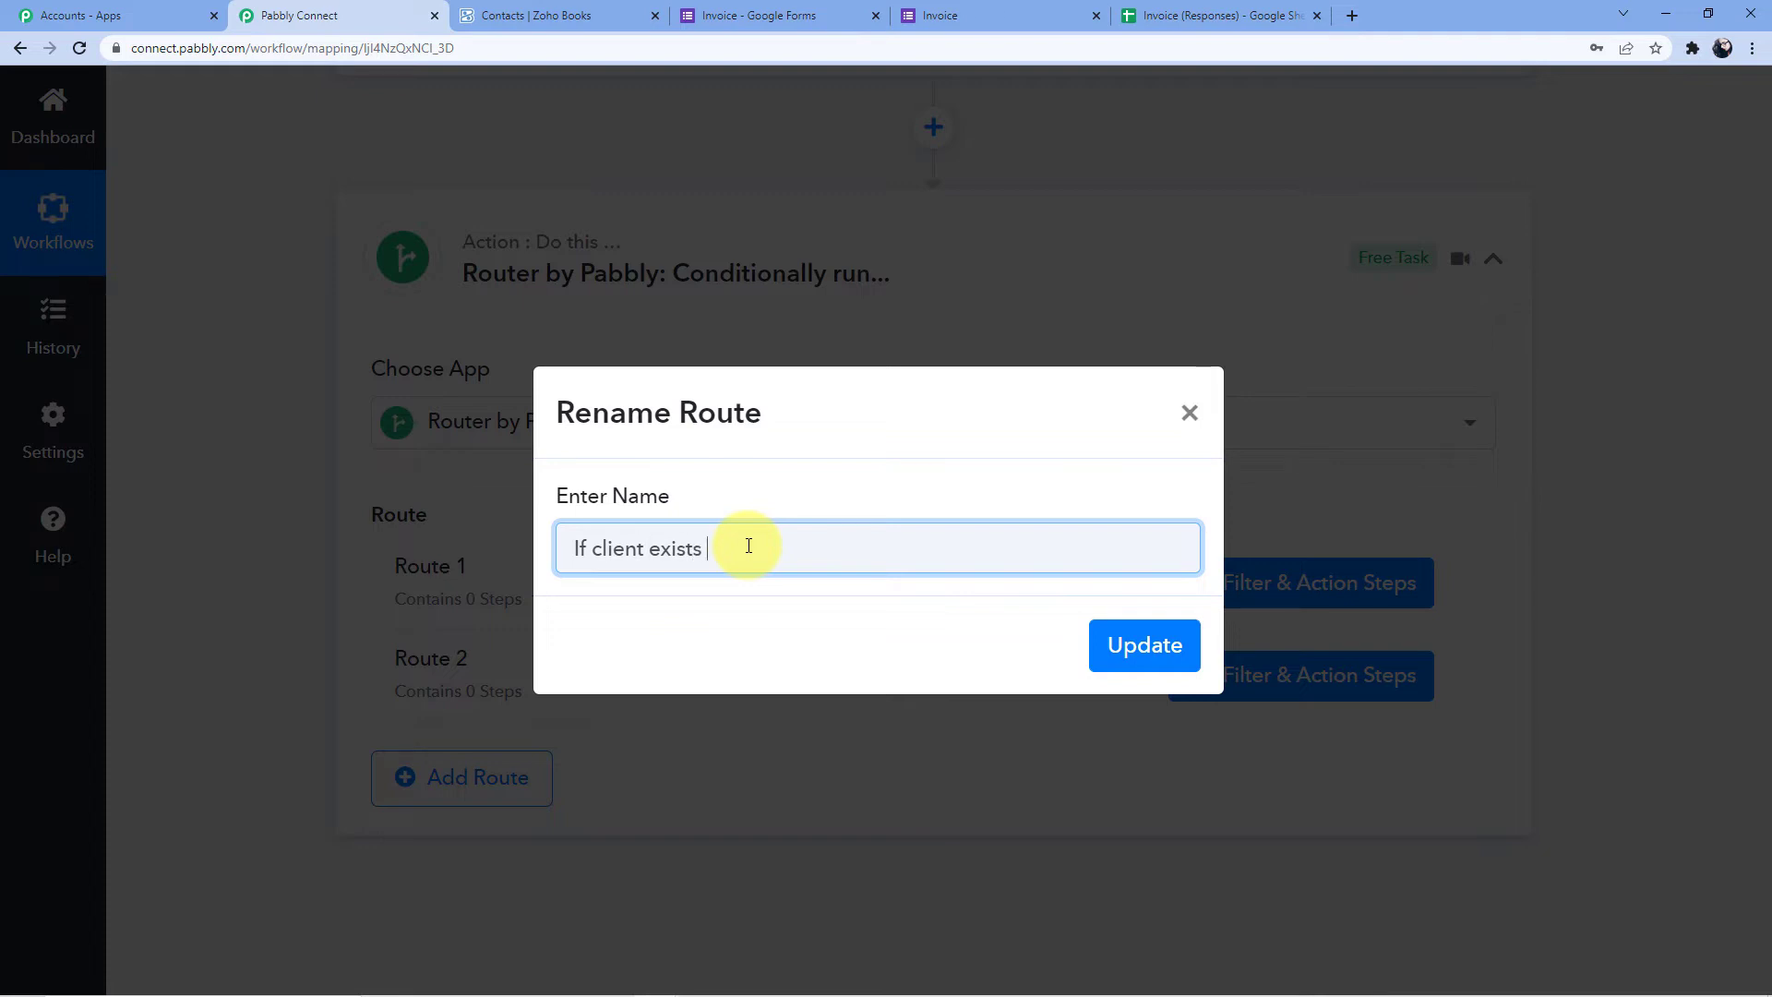
key("Return")
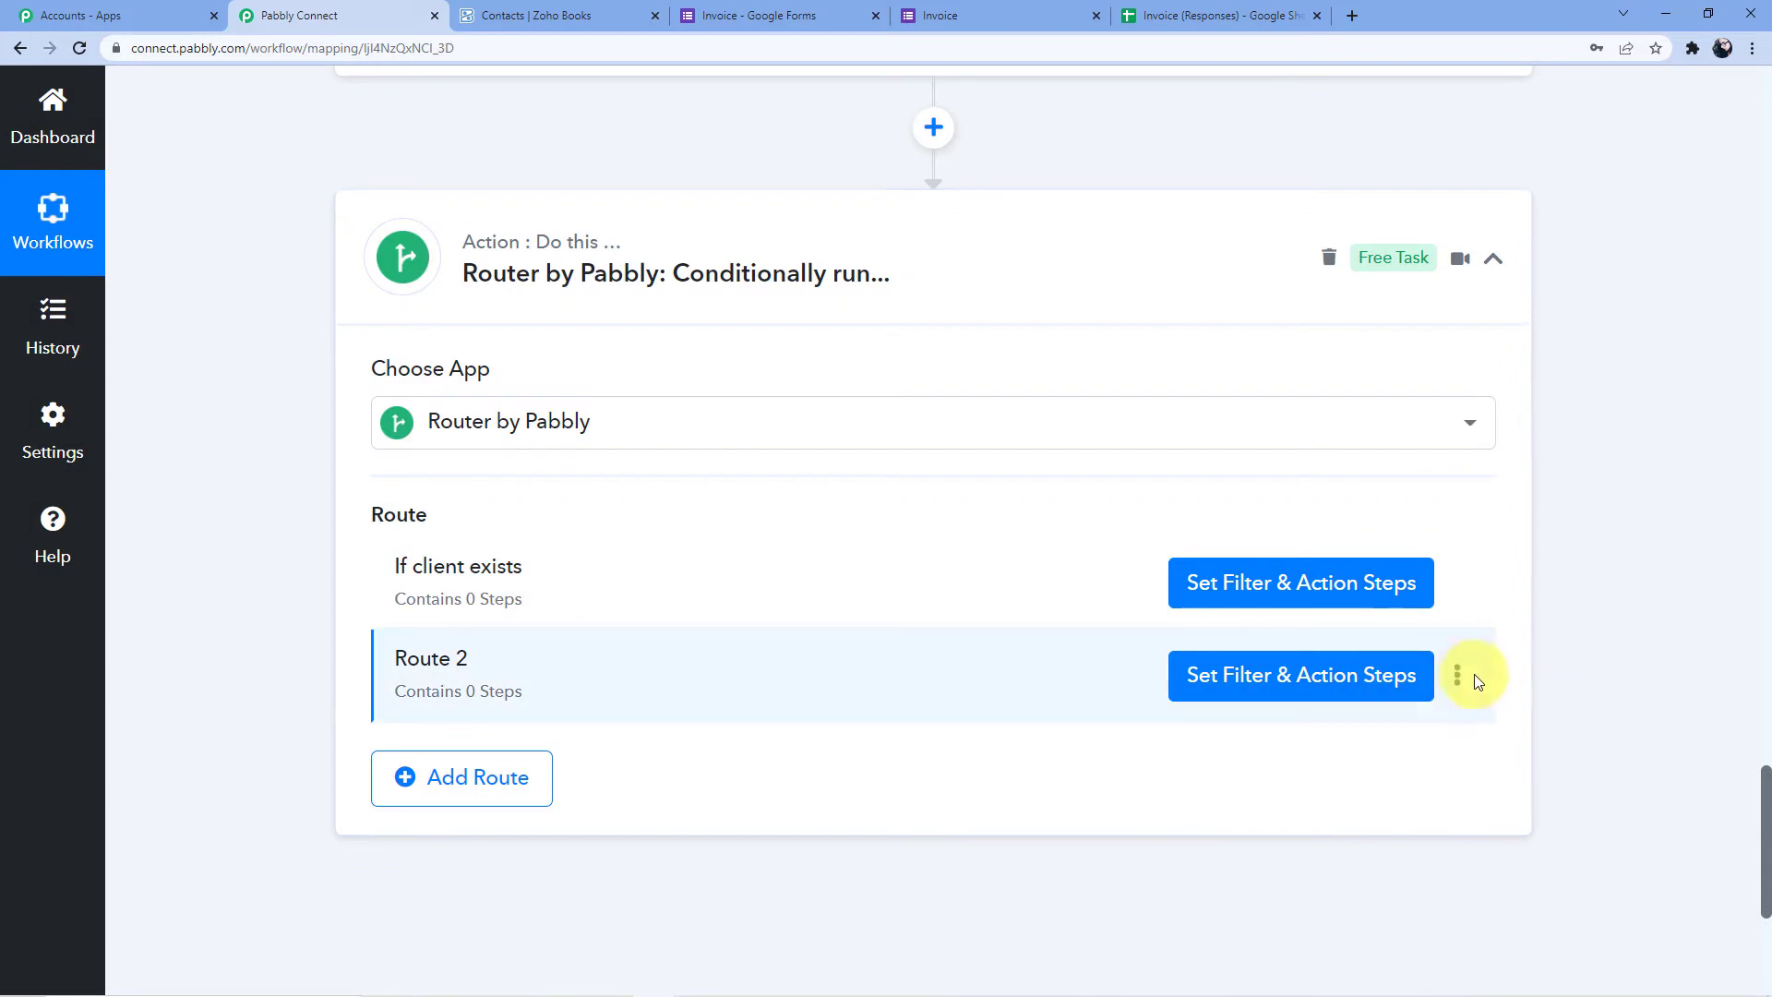
left_click(1458, 675)
left_click(1310, 722)
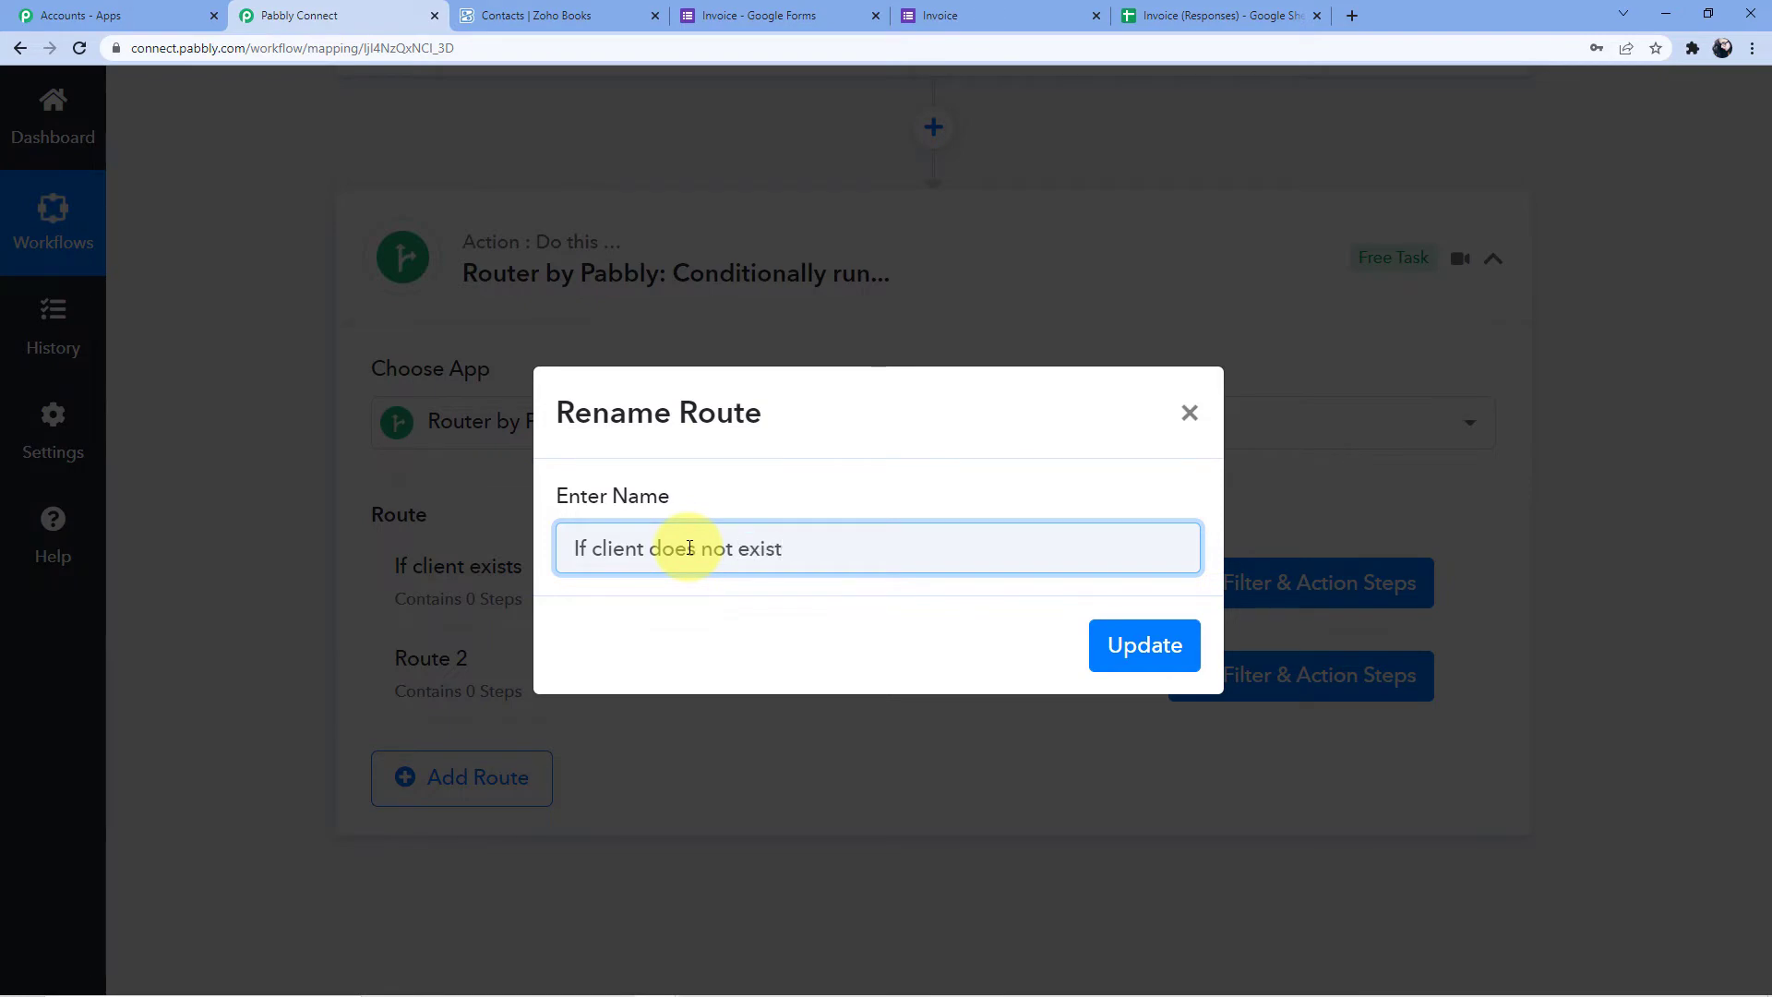
left_click(1105, 661)
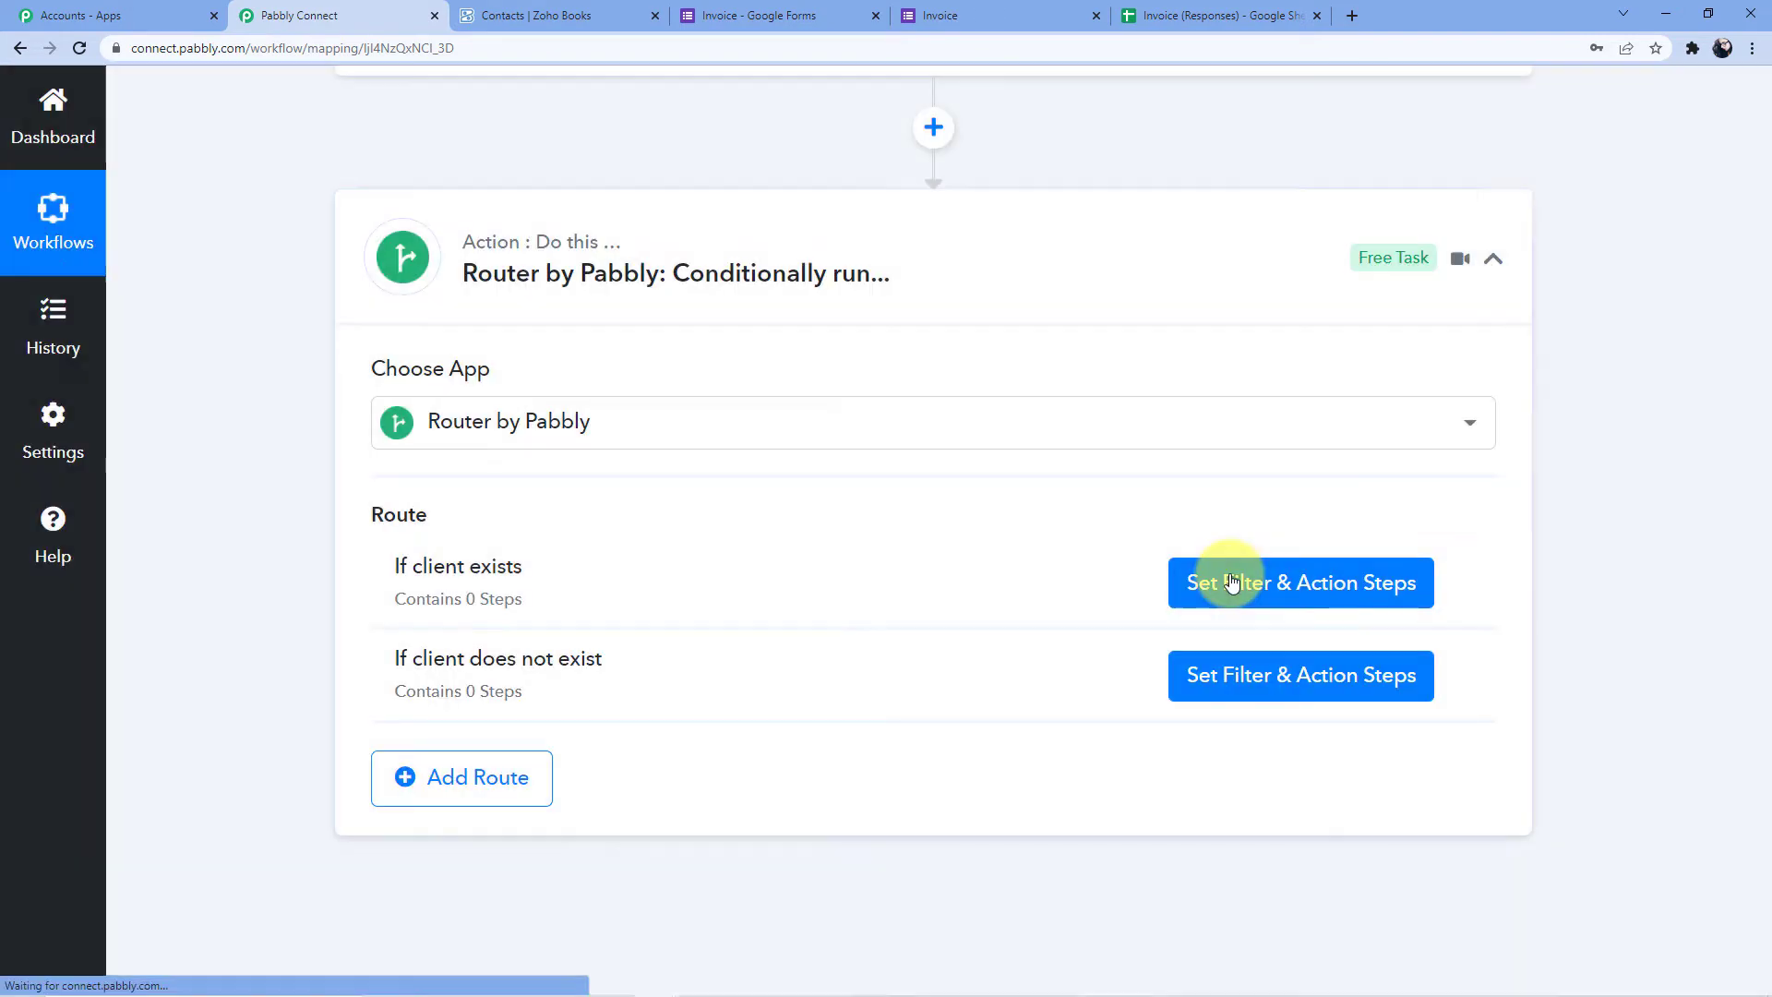
Filter the If client exists route on Contacts 0 Contact Id with type Is exist
left_click(1227, 581)
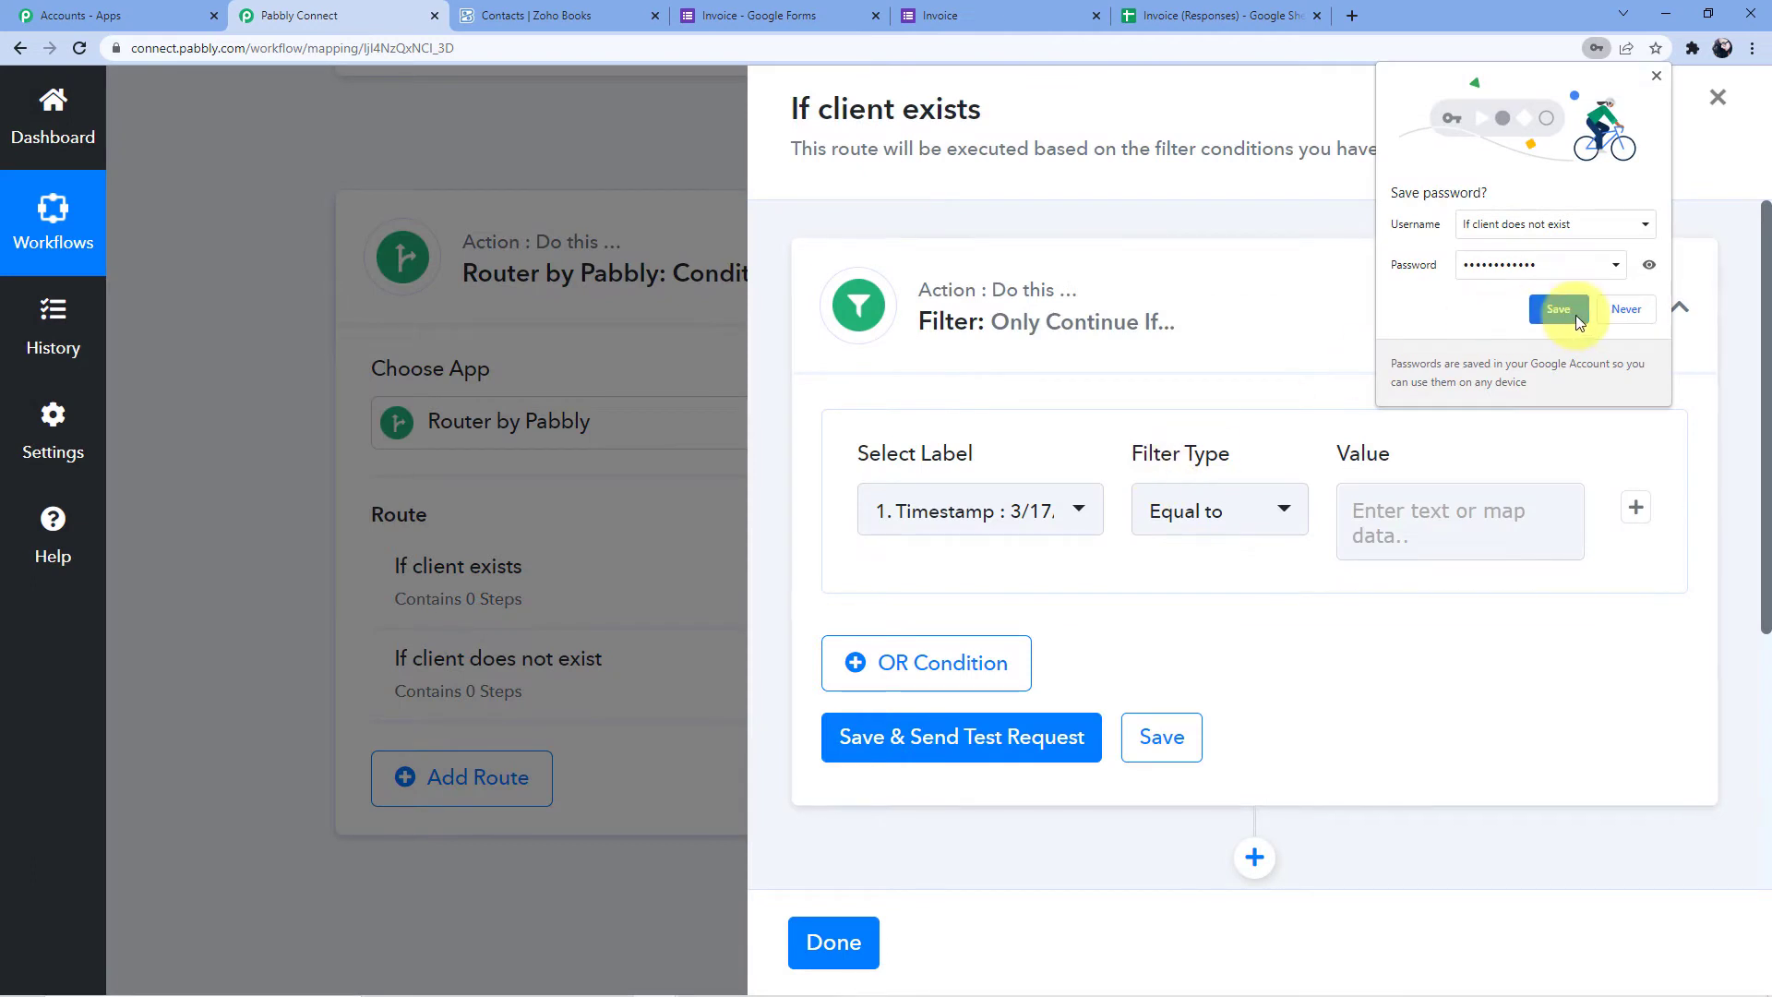
left_click(1622, 310)
left_click(1082, 514)
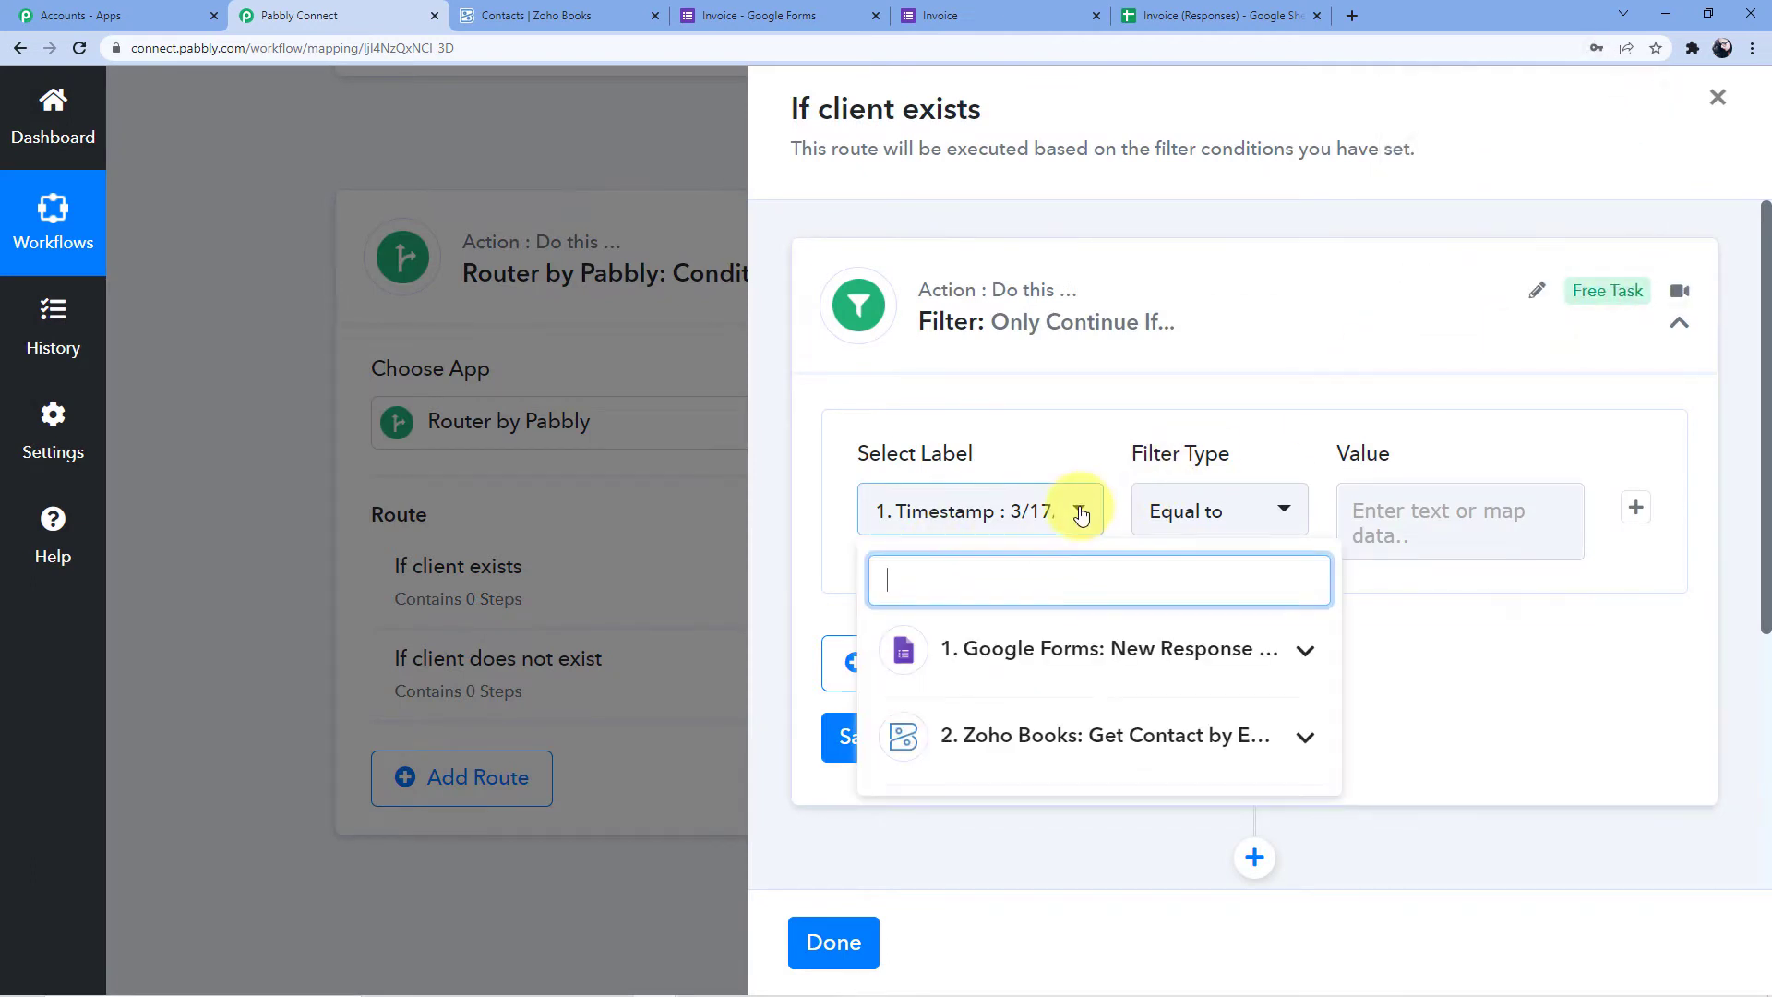
scroll(1098, 553, "down", 3)
left_click(1116, 372)
left_click(1118, 369)
scroll(1107, 378, "down", 1)
left_click(1114, 417)
scroll(1115, 420, "down", 2)
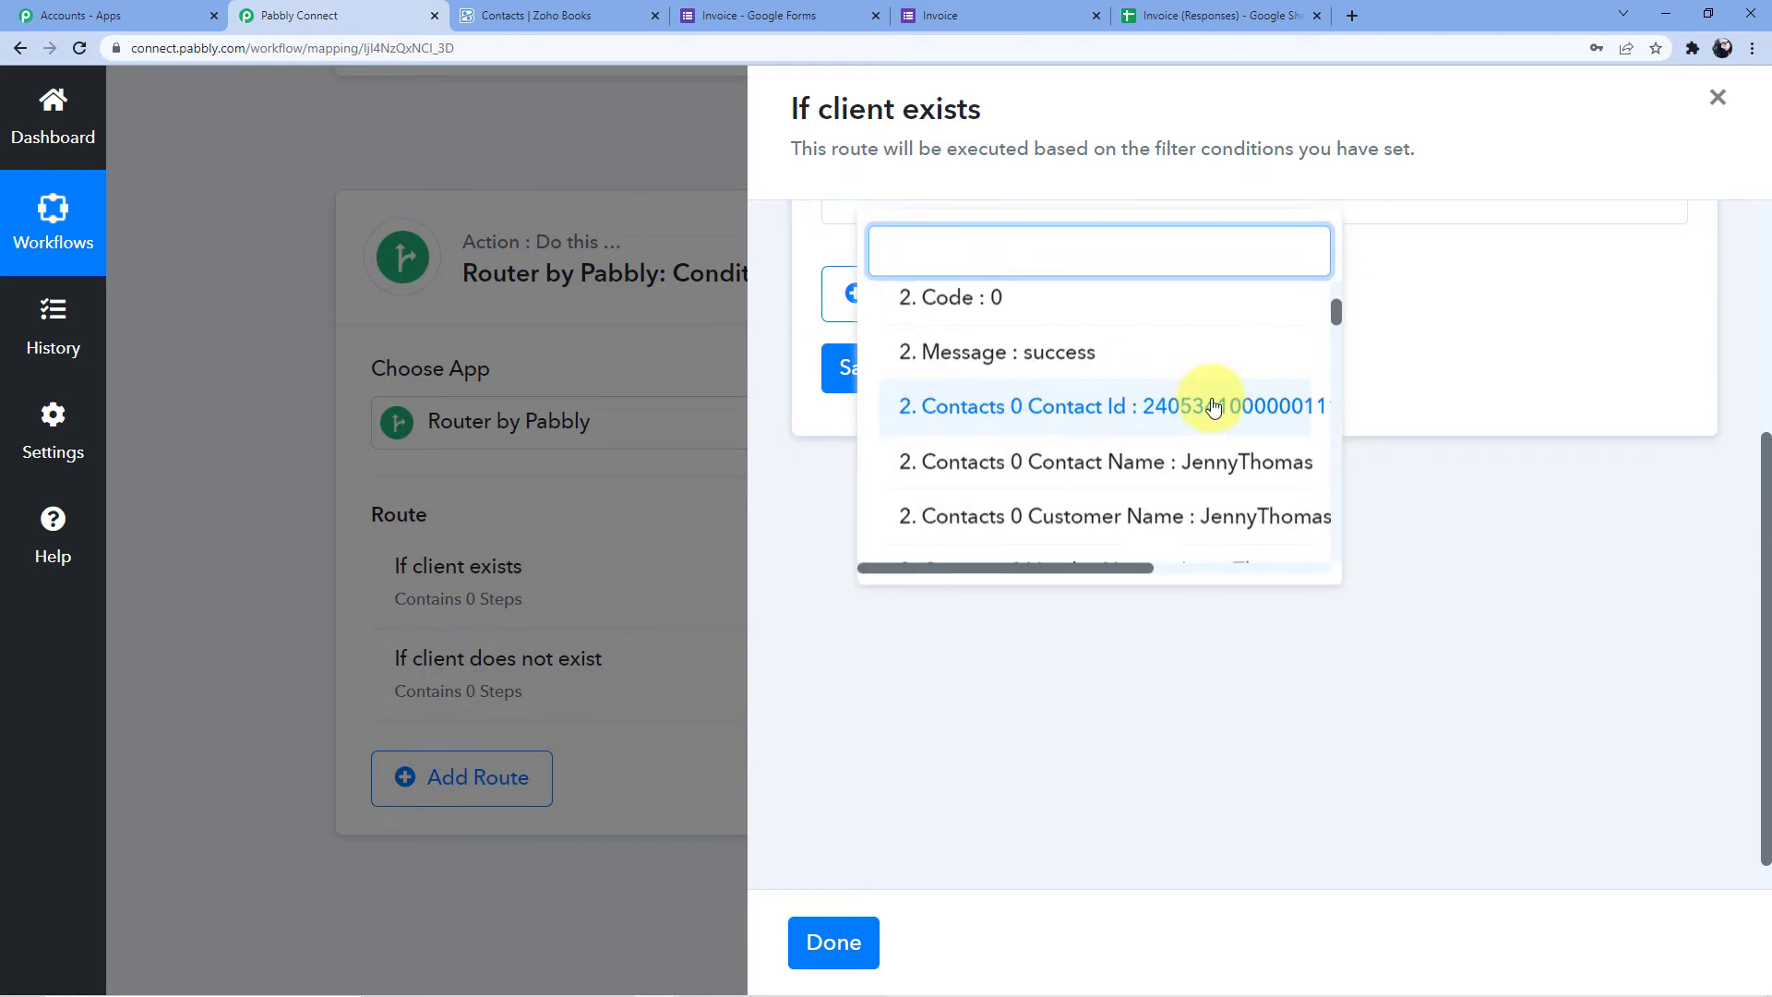
left_click(1211, 407)
left_click(1260, 526)
left_click(1251, 512)
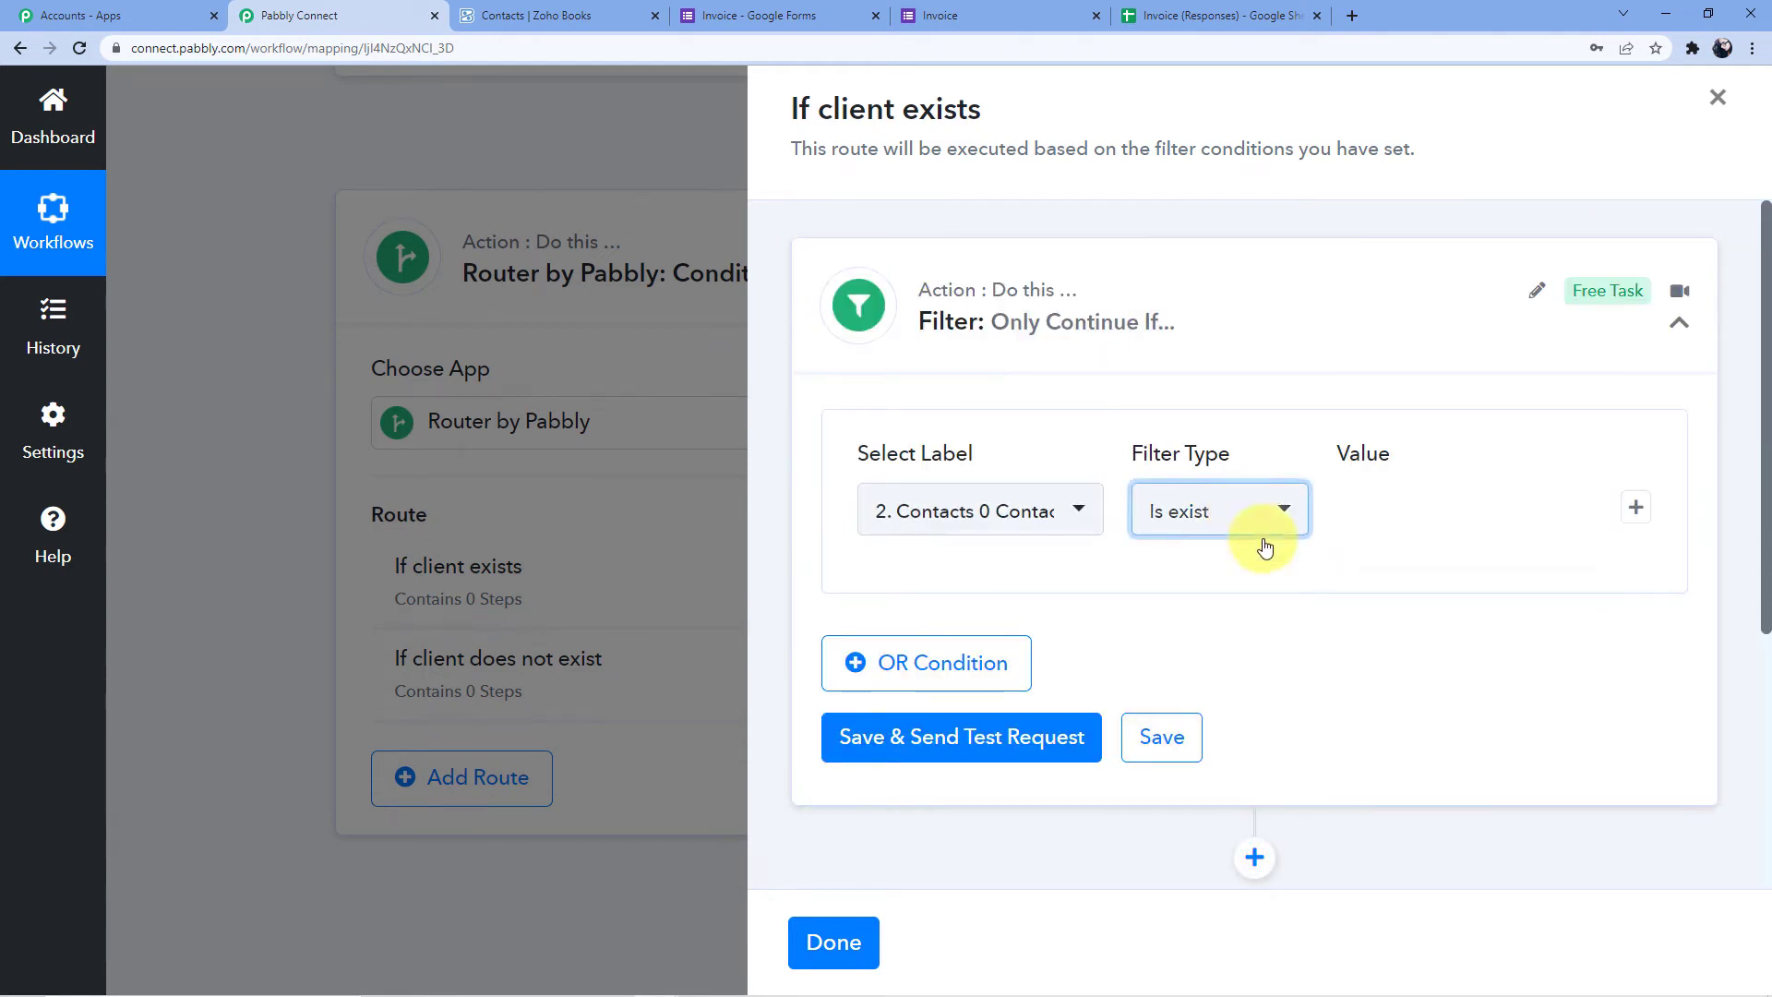
Save and test the filter, confirming Condition is true, then add a new action step
scroll(943, 788, "down", 3)
scroll(1115, 490, "up", 2)
left_click(952, 643)
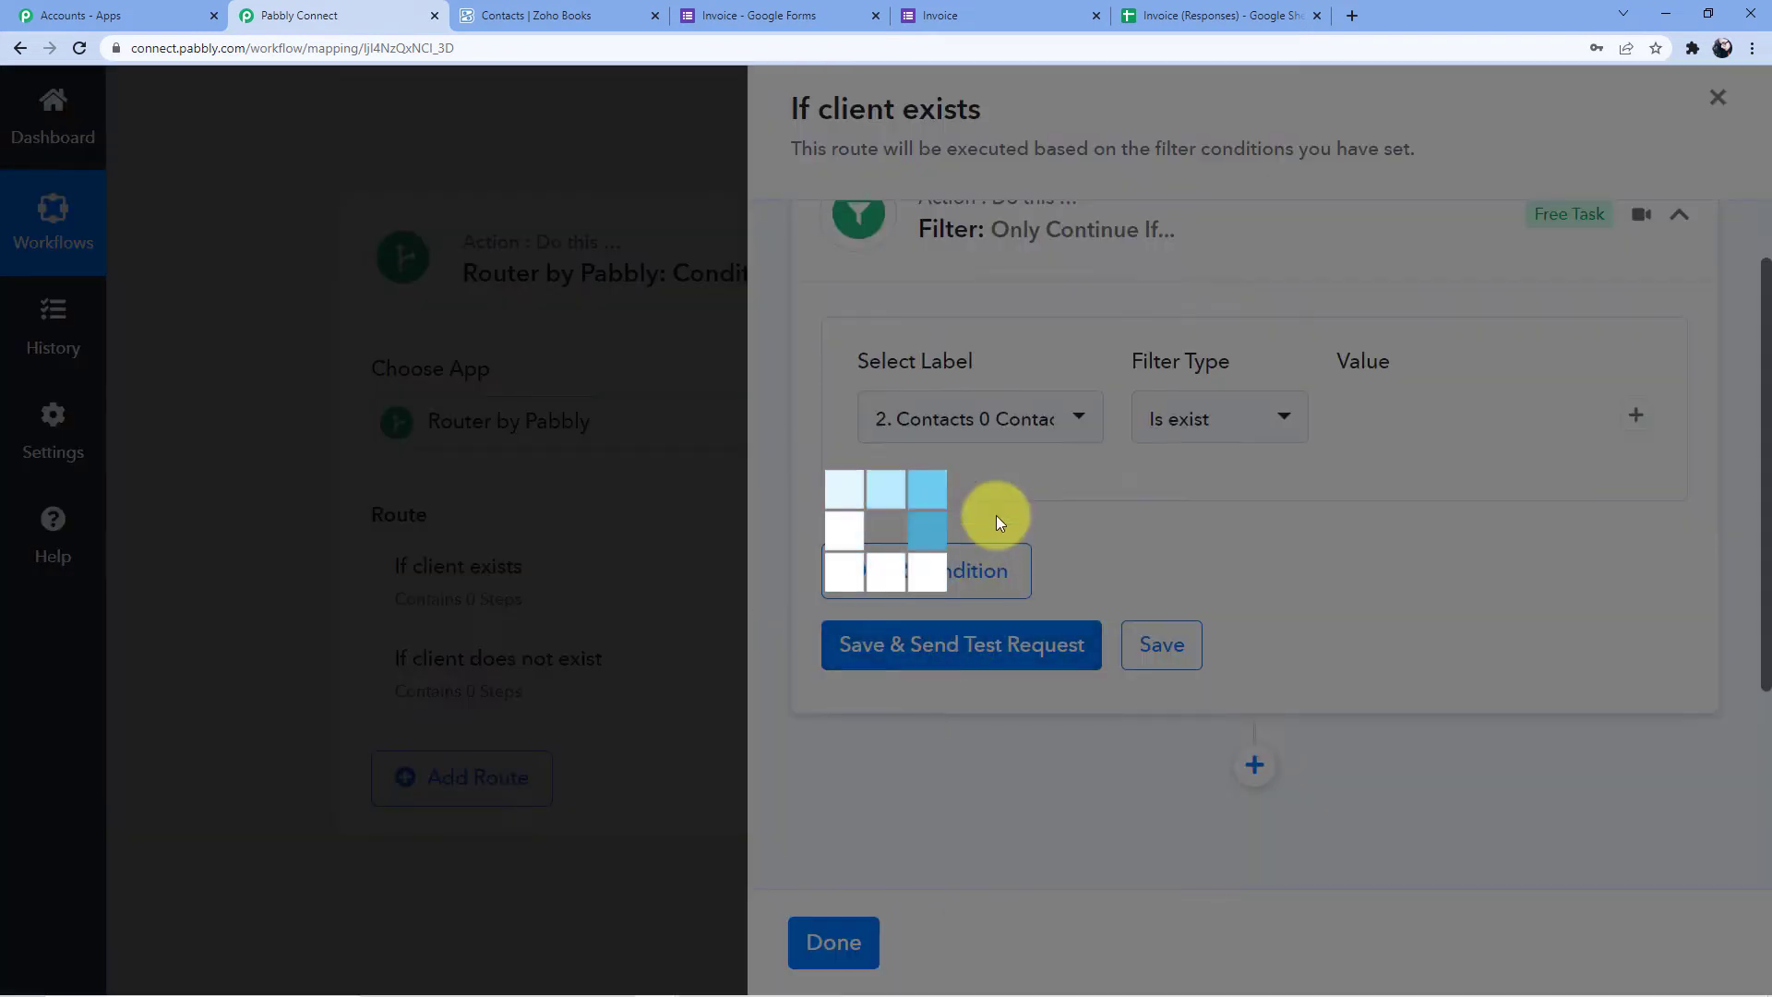
scroll(1048, 489, "down", 3)
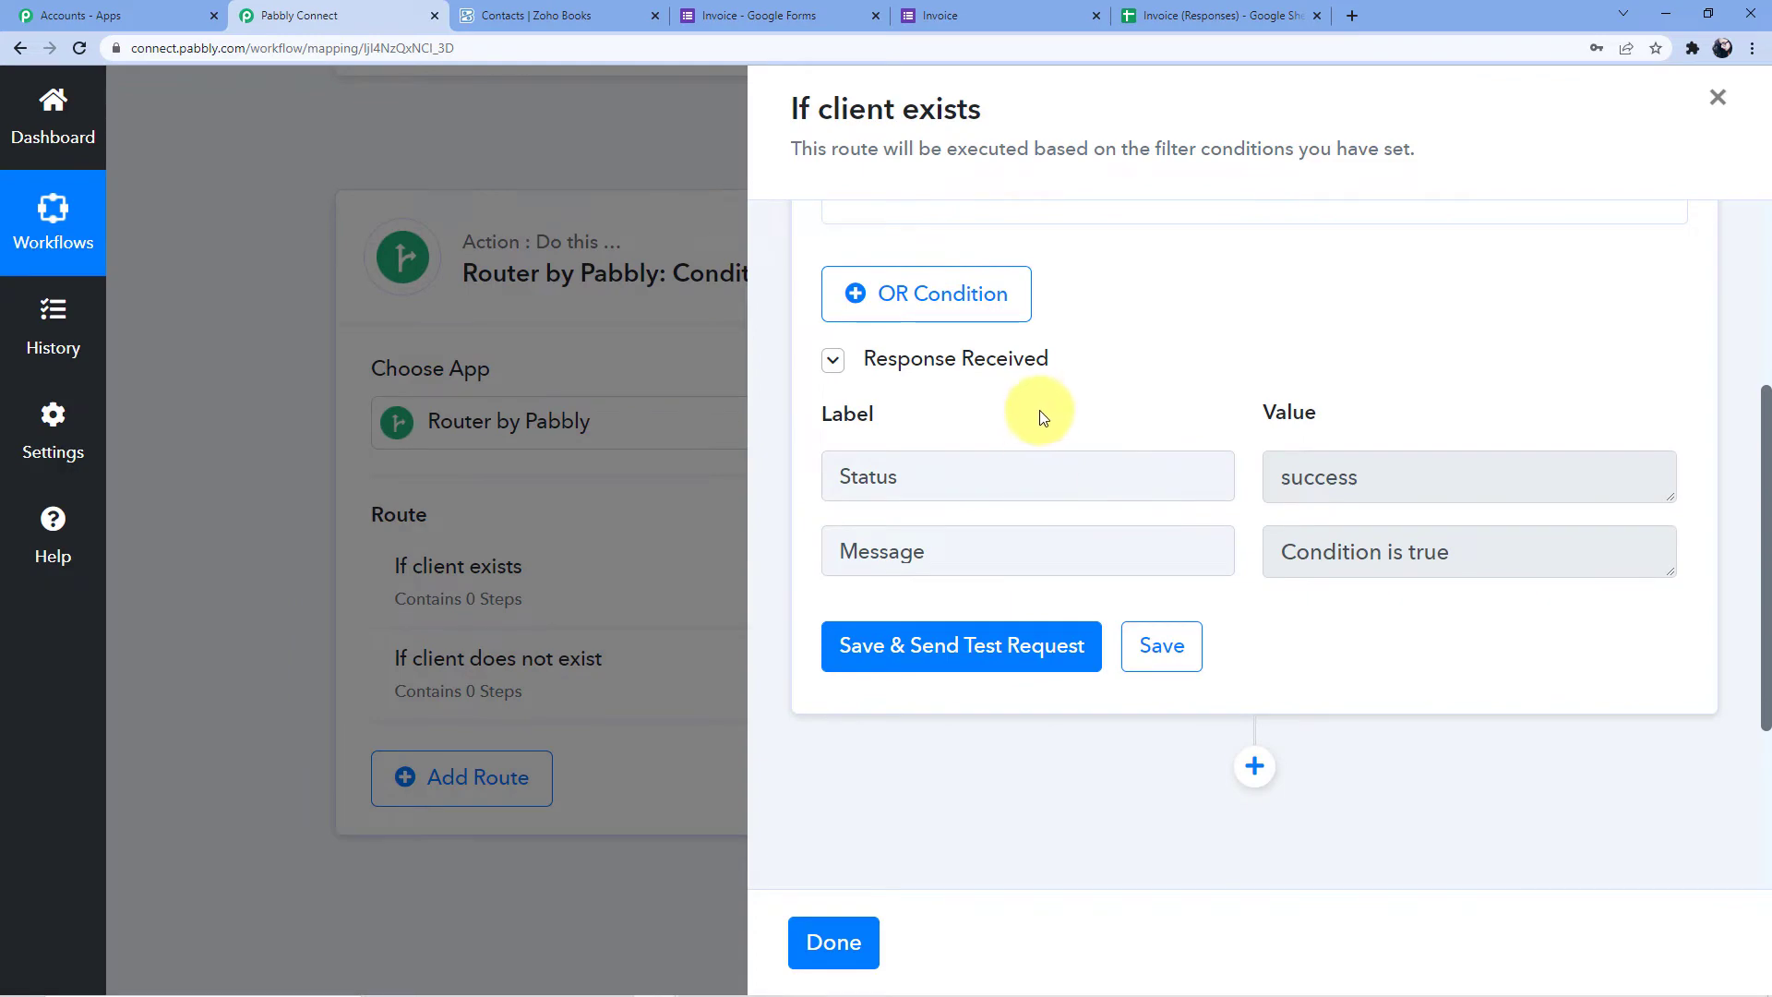
scroll(1088, 396, "down", 3)
left_click(1252, 454)
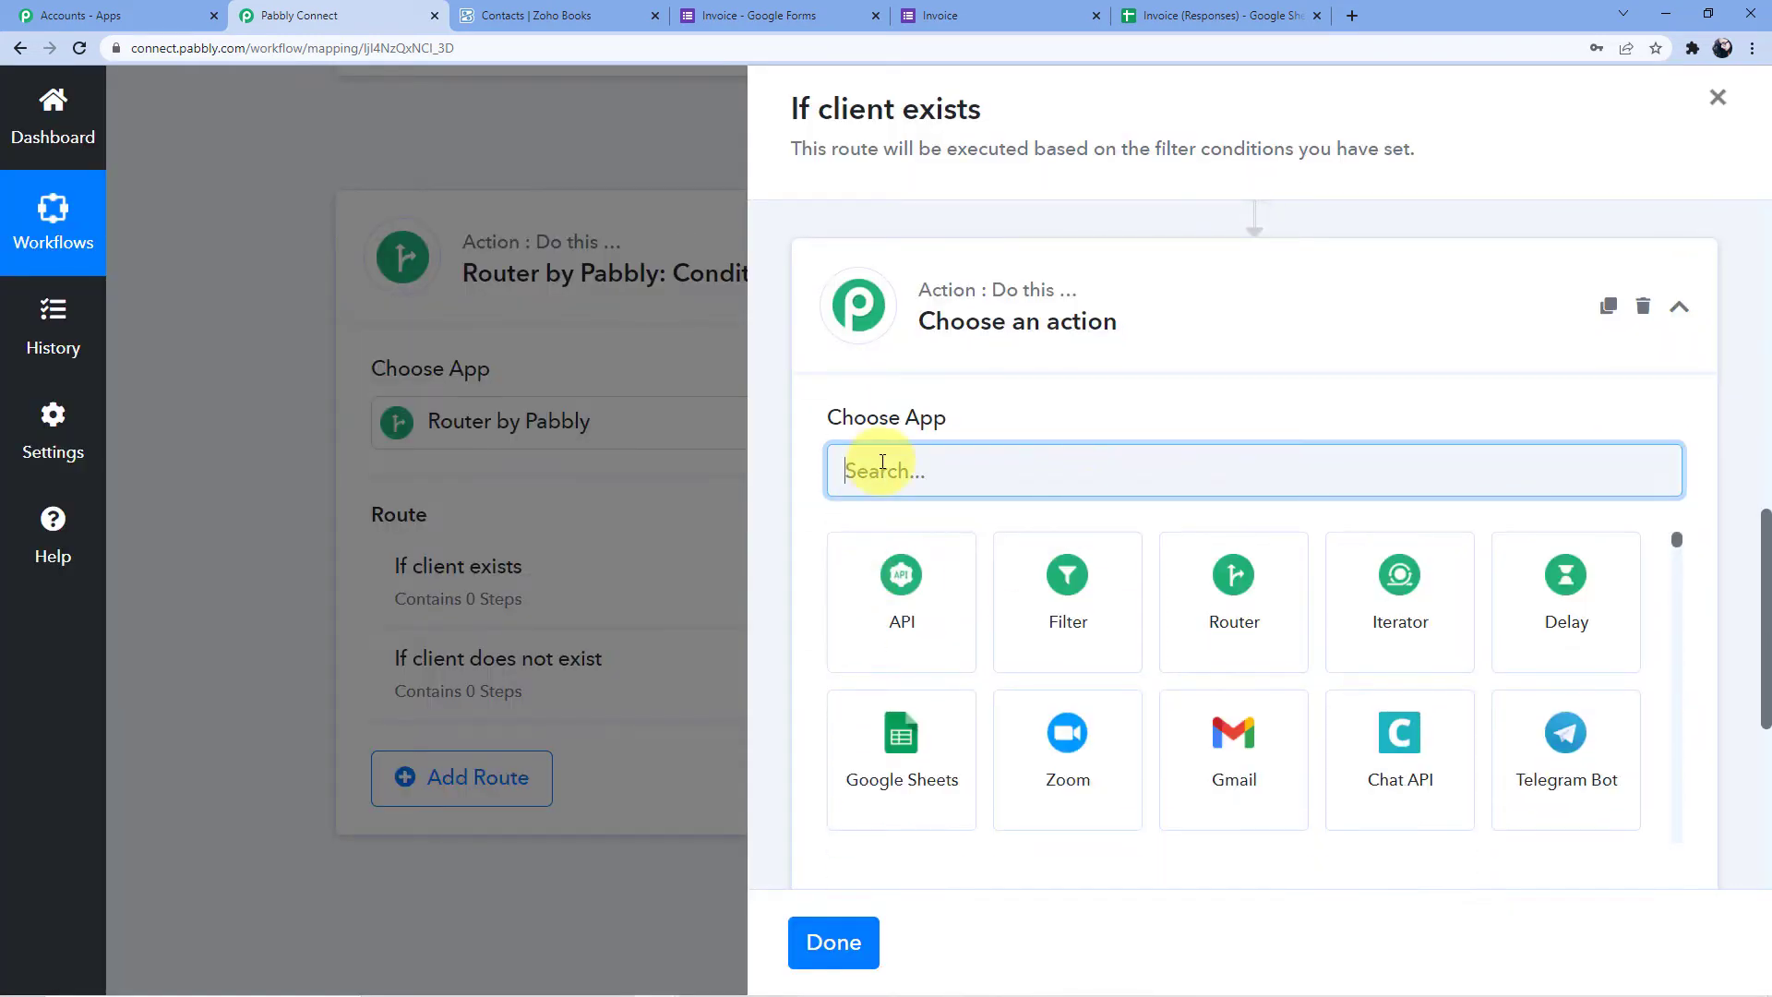
Make the new step a Zoho Books Create Sales Invoice action using the existing Zoho Books #1 connection
type("Zoho")
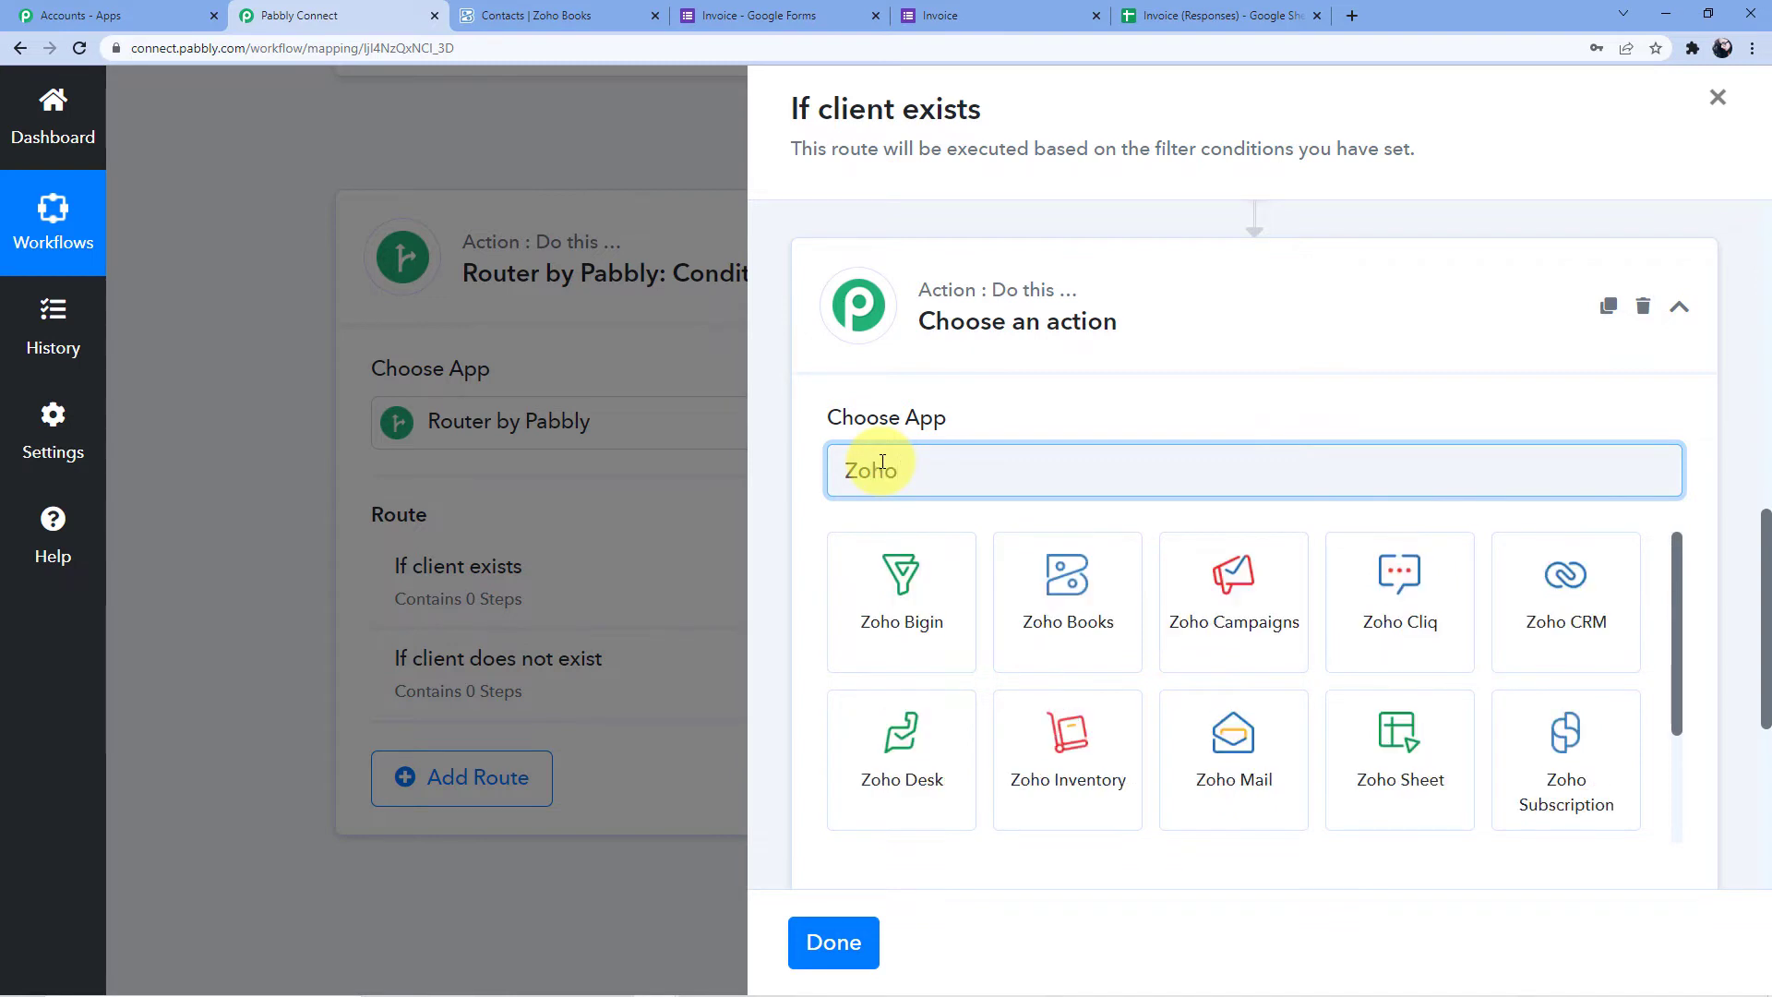
left_click(1078, 579)
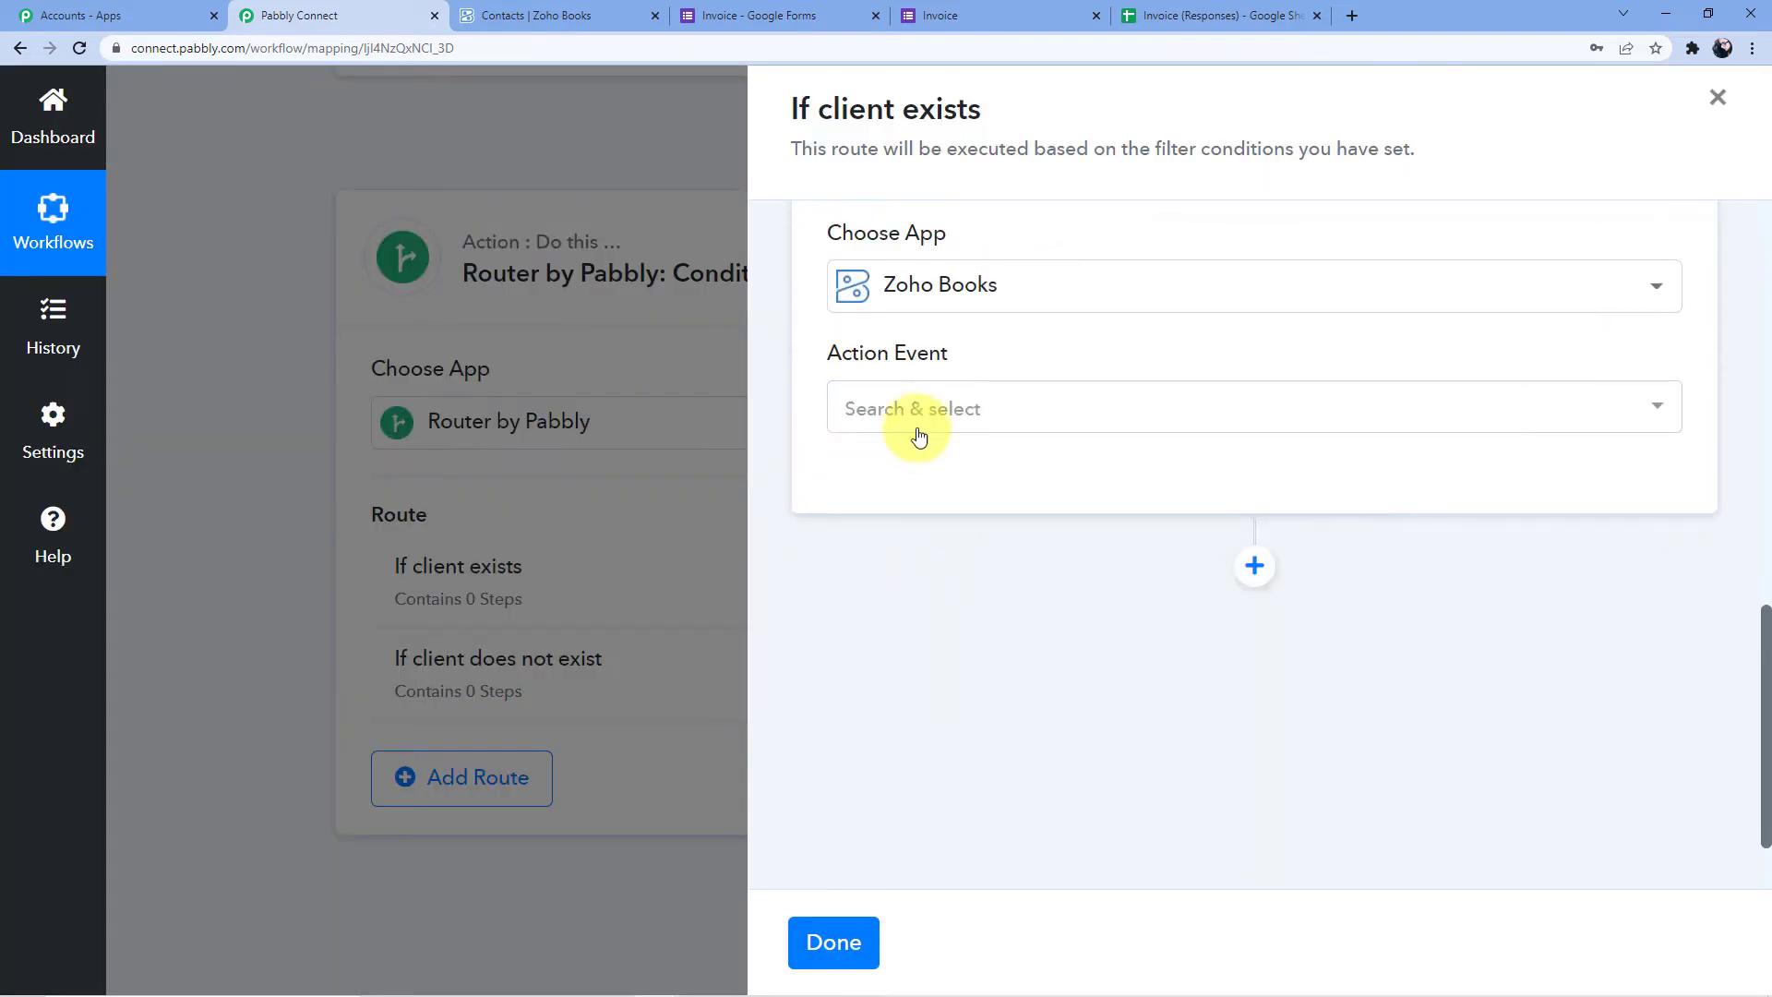
left_click(917, 427)
type("Create")
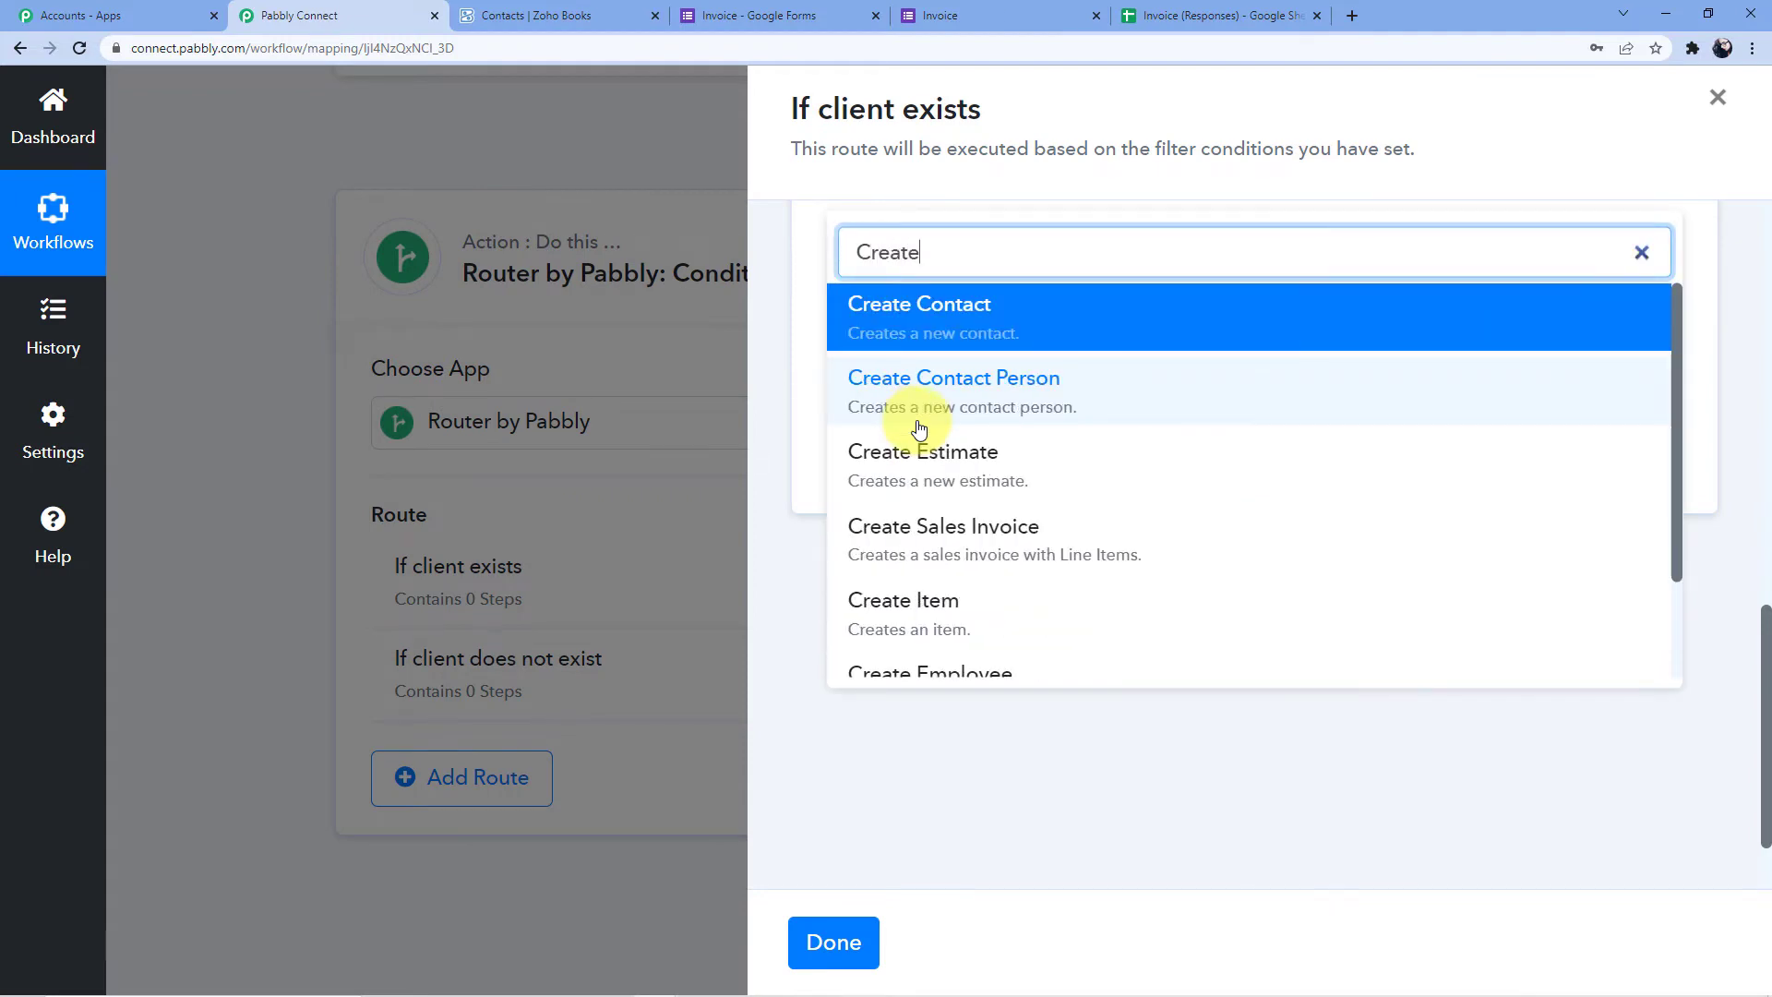
type(" invoice")
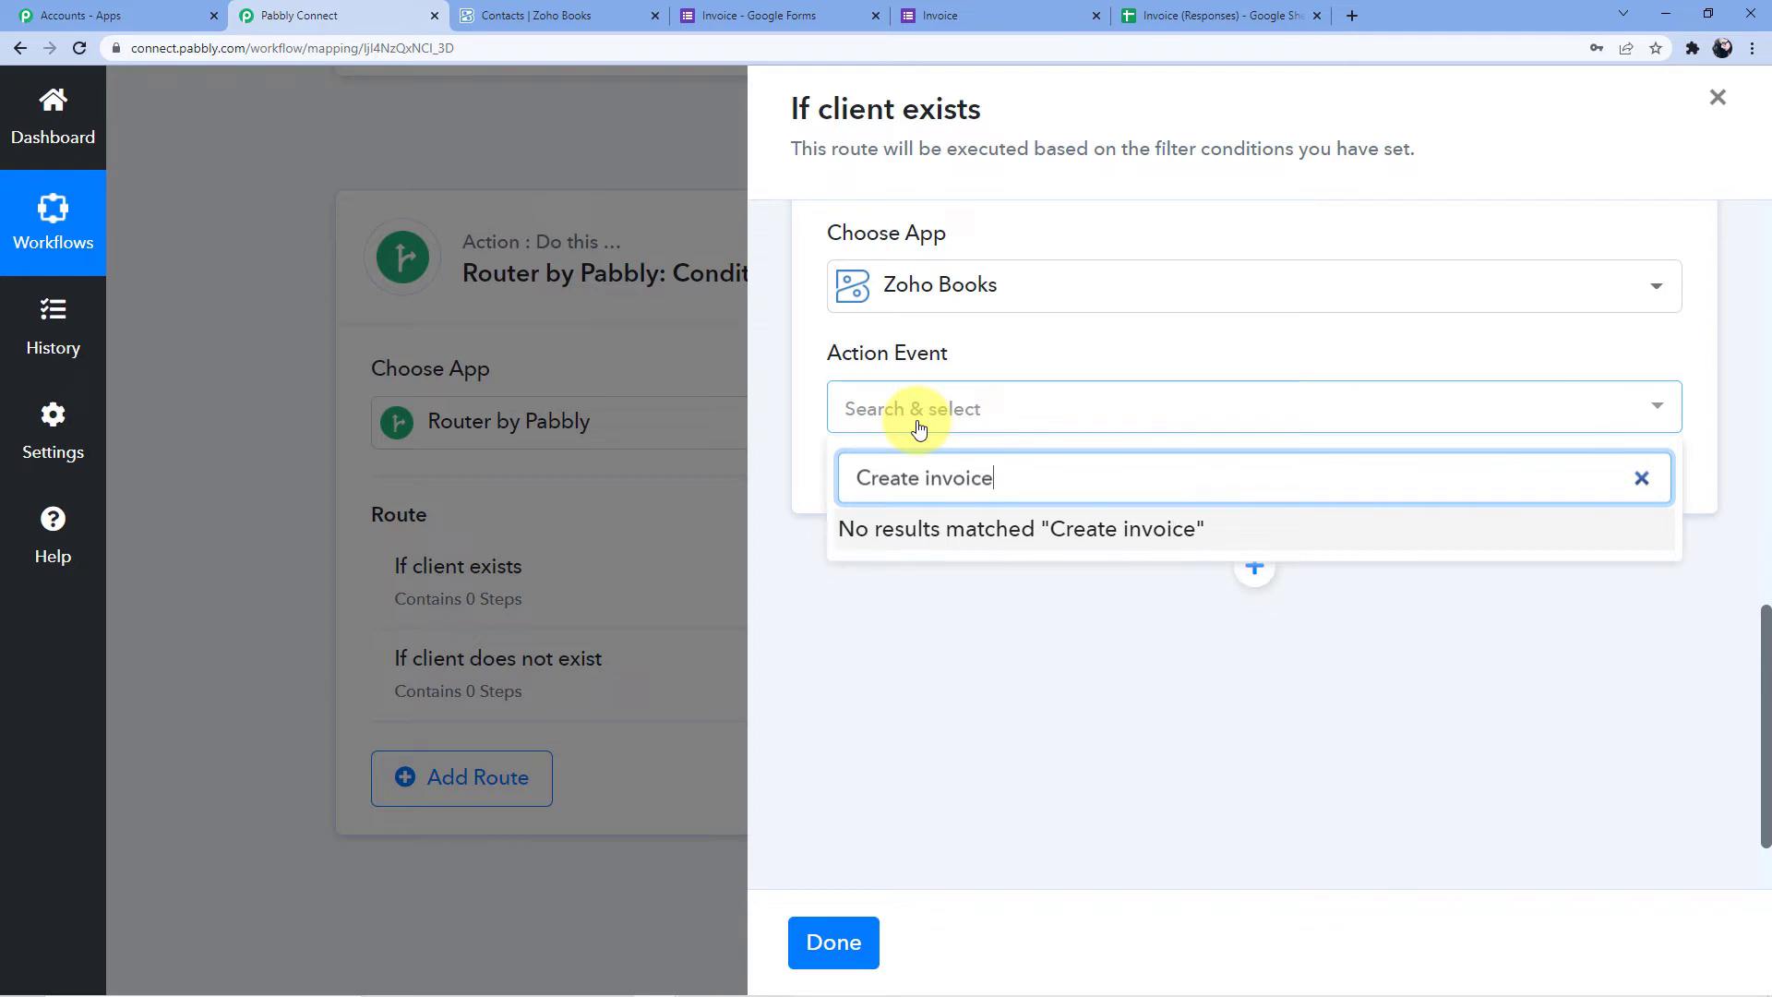
key("BackSpace")
key("BackSpace")
key("BackSpace")
key("BackSpace")
key("BackSpace")
key("BackSpace")
key("BackSpace")
key("BackSpace")
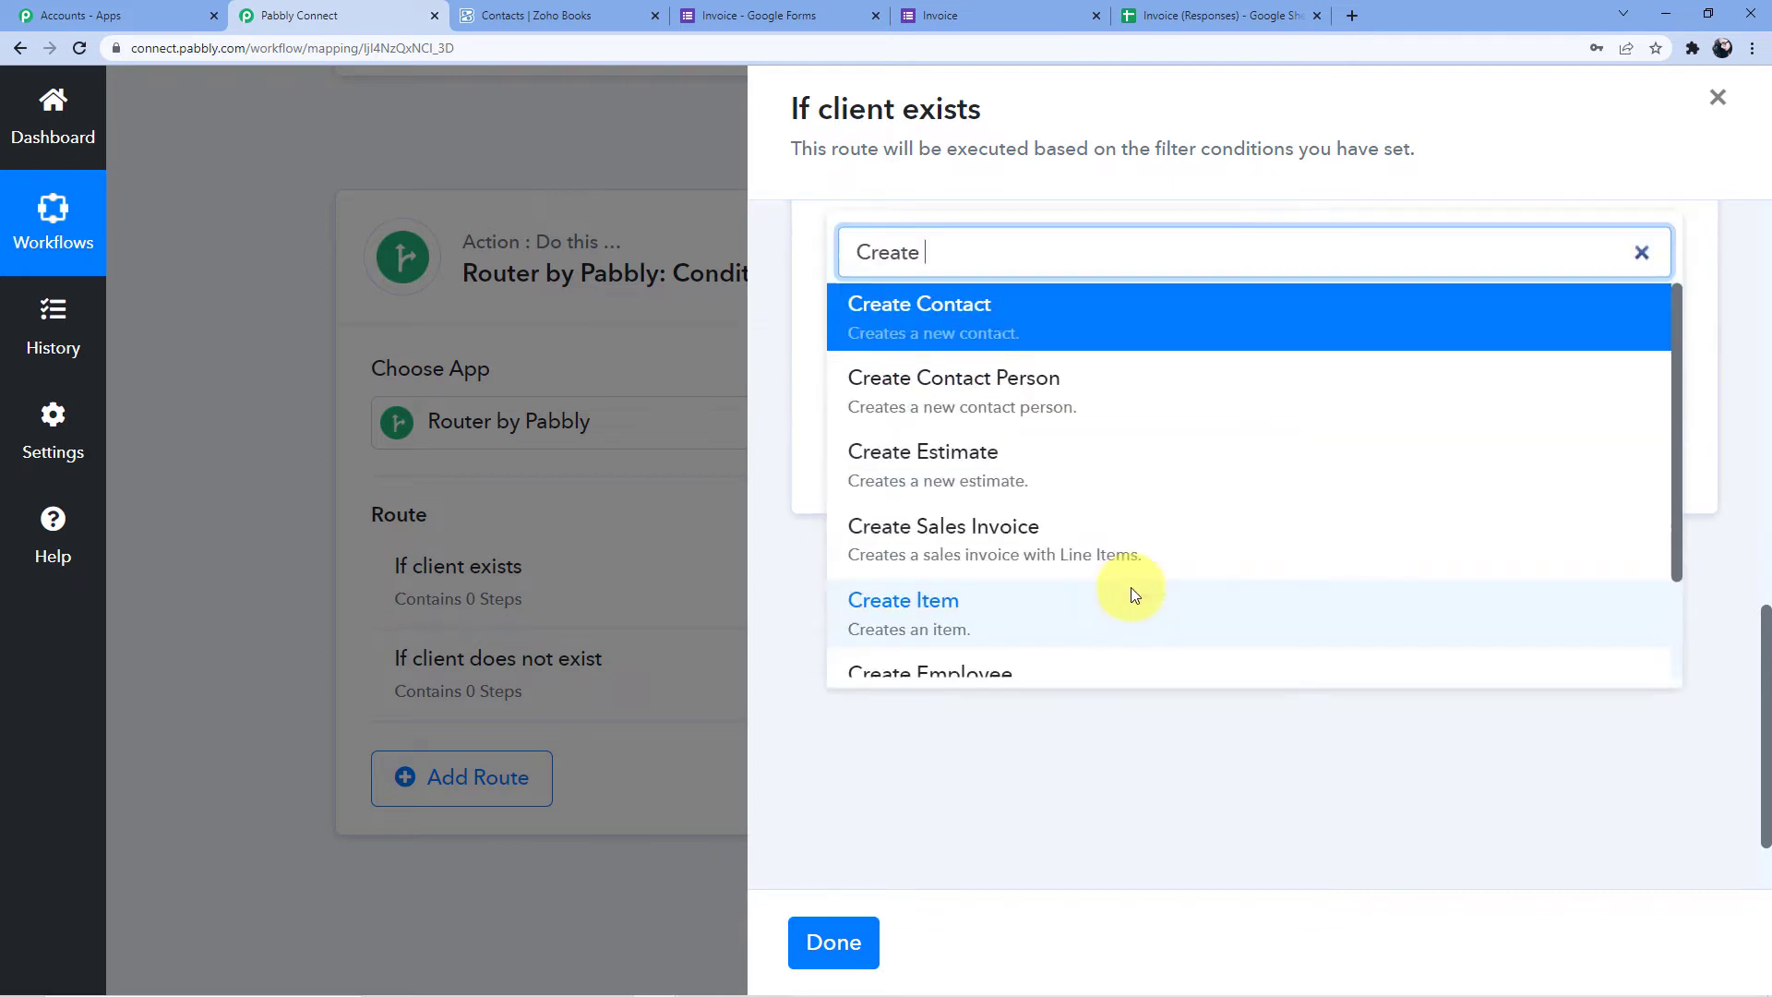
scroll(1015, 565, "up", 1)
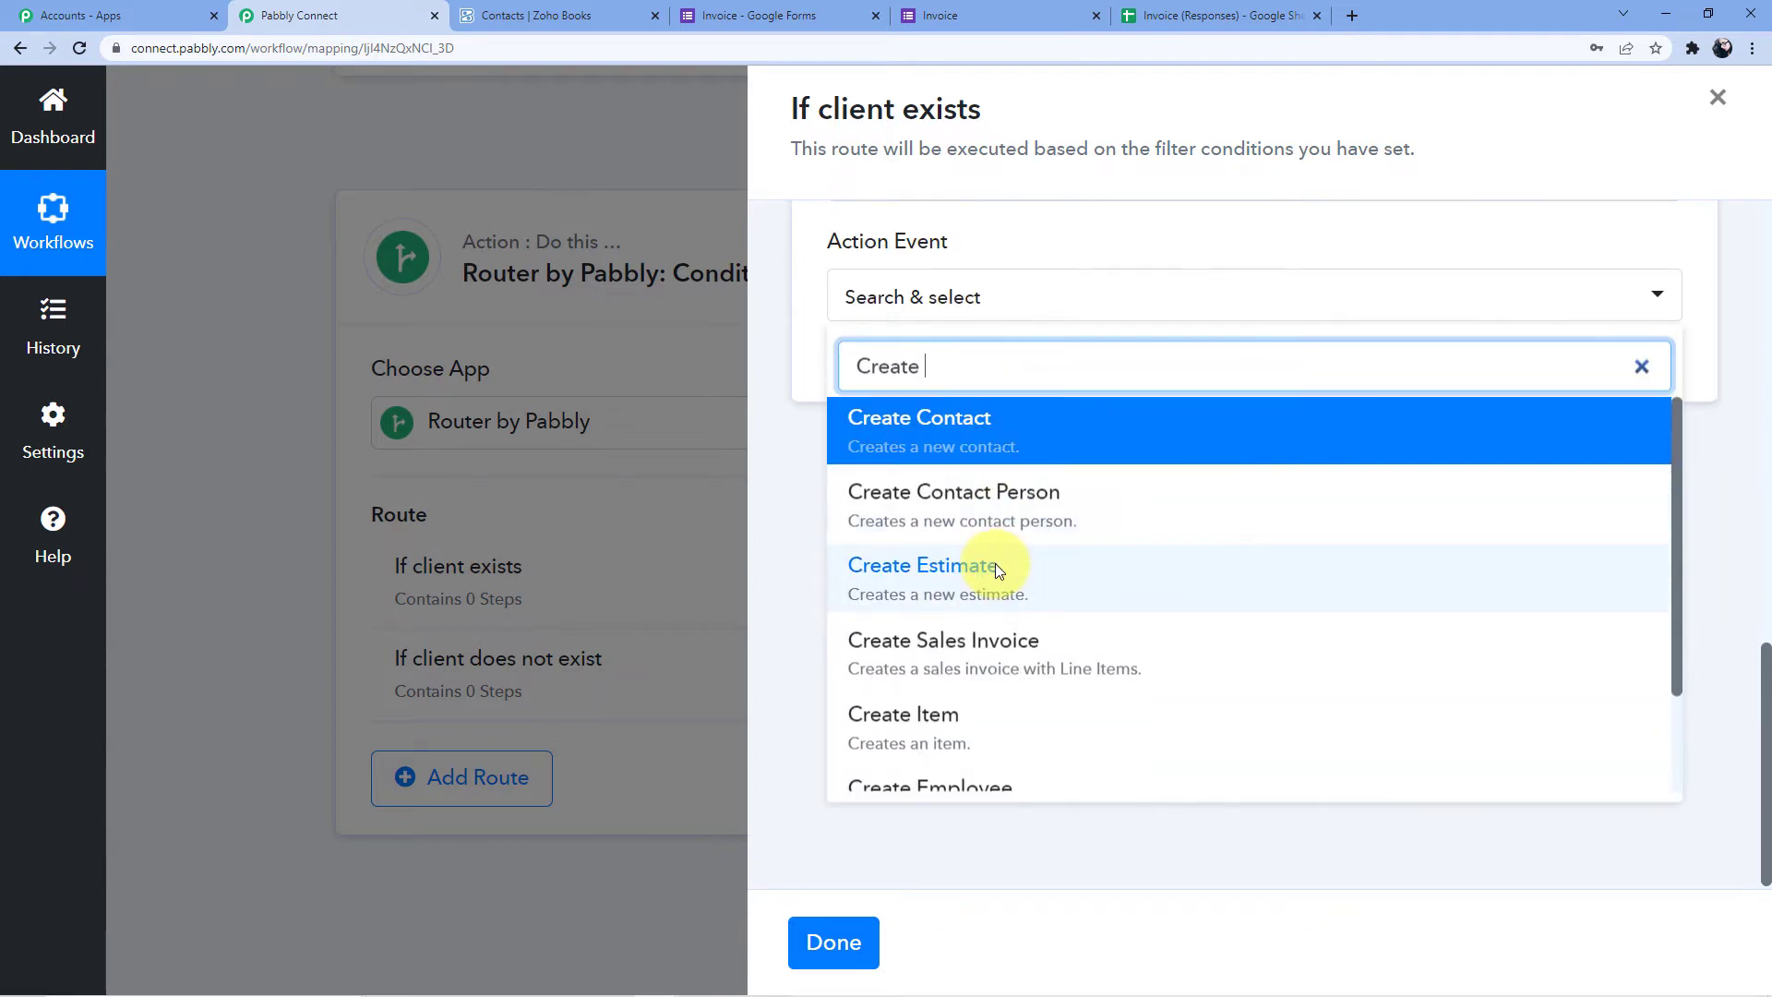
scroll(1028, 507, "down", 1)
left_click(1015, 611)
left_click(888, 553)
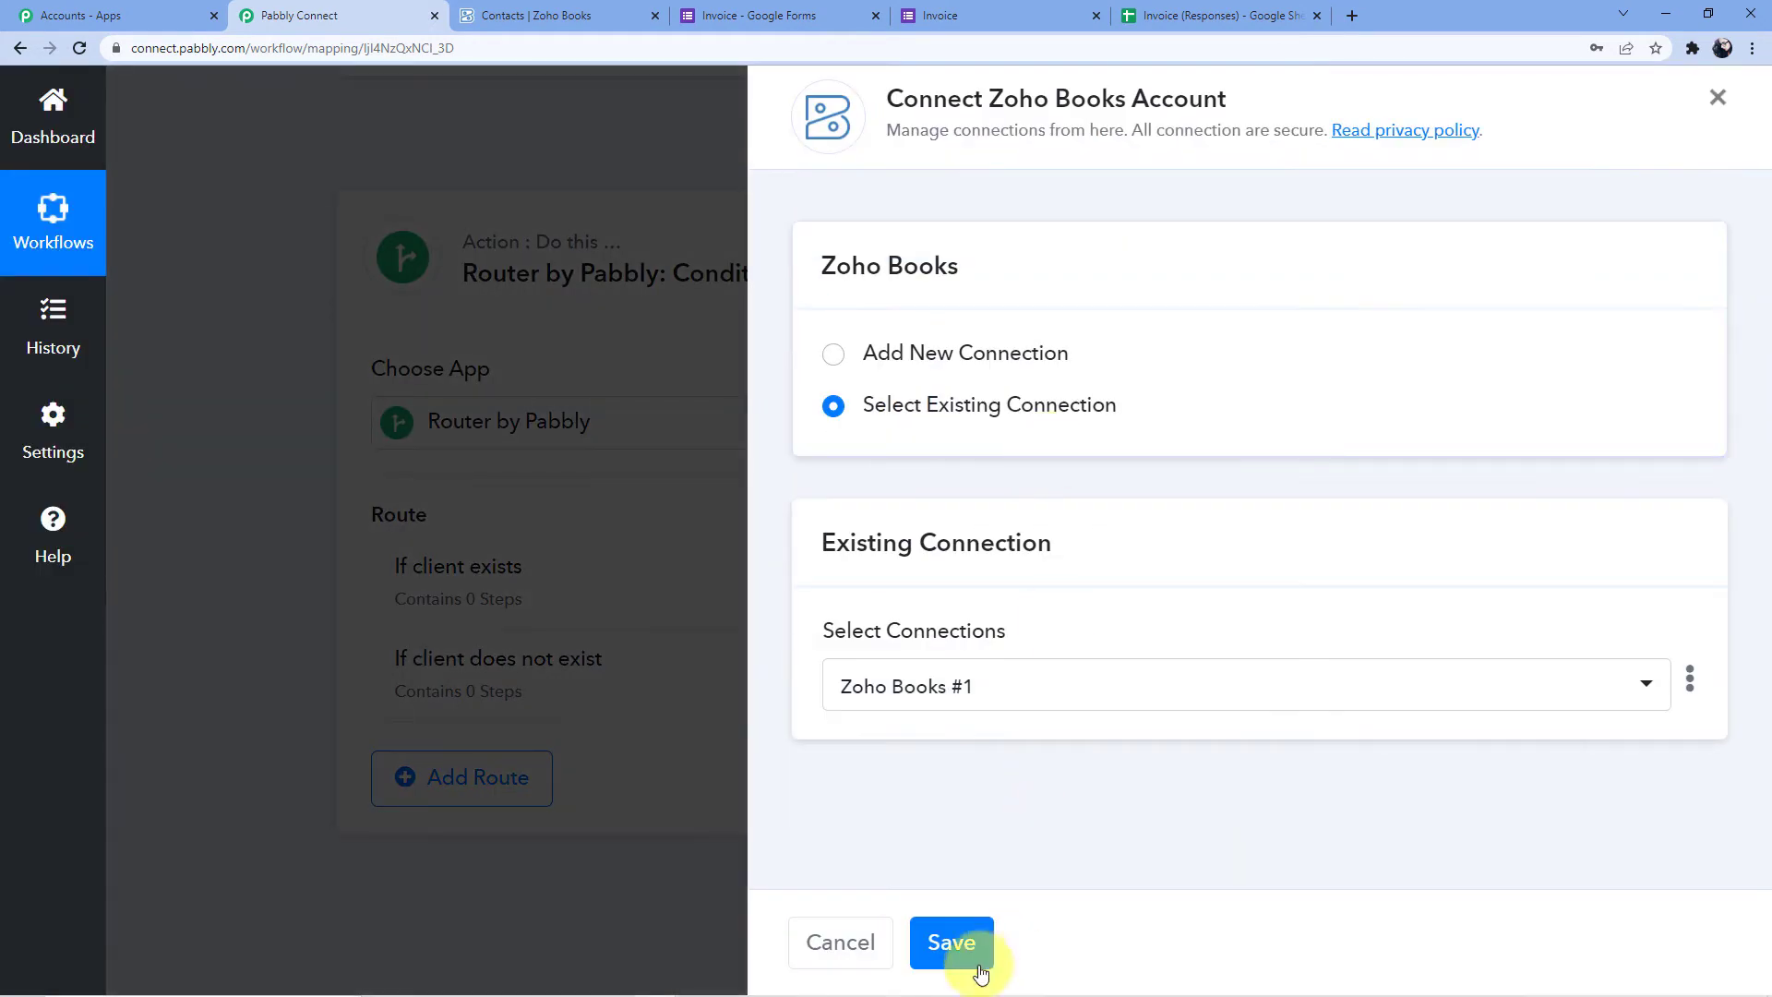
left_click(939, 939)
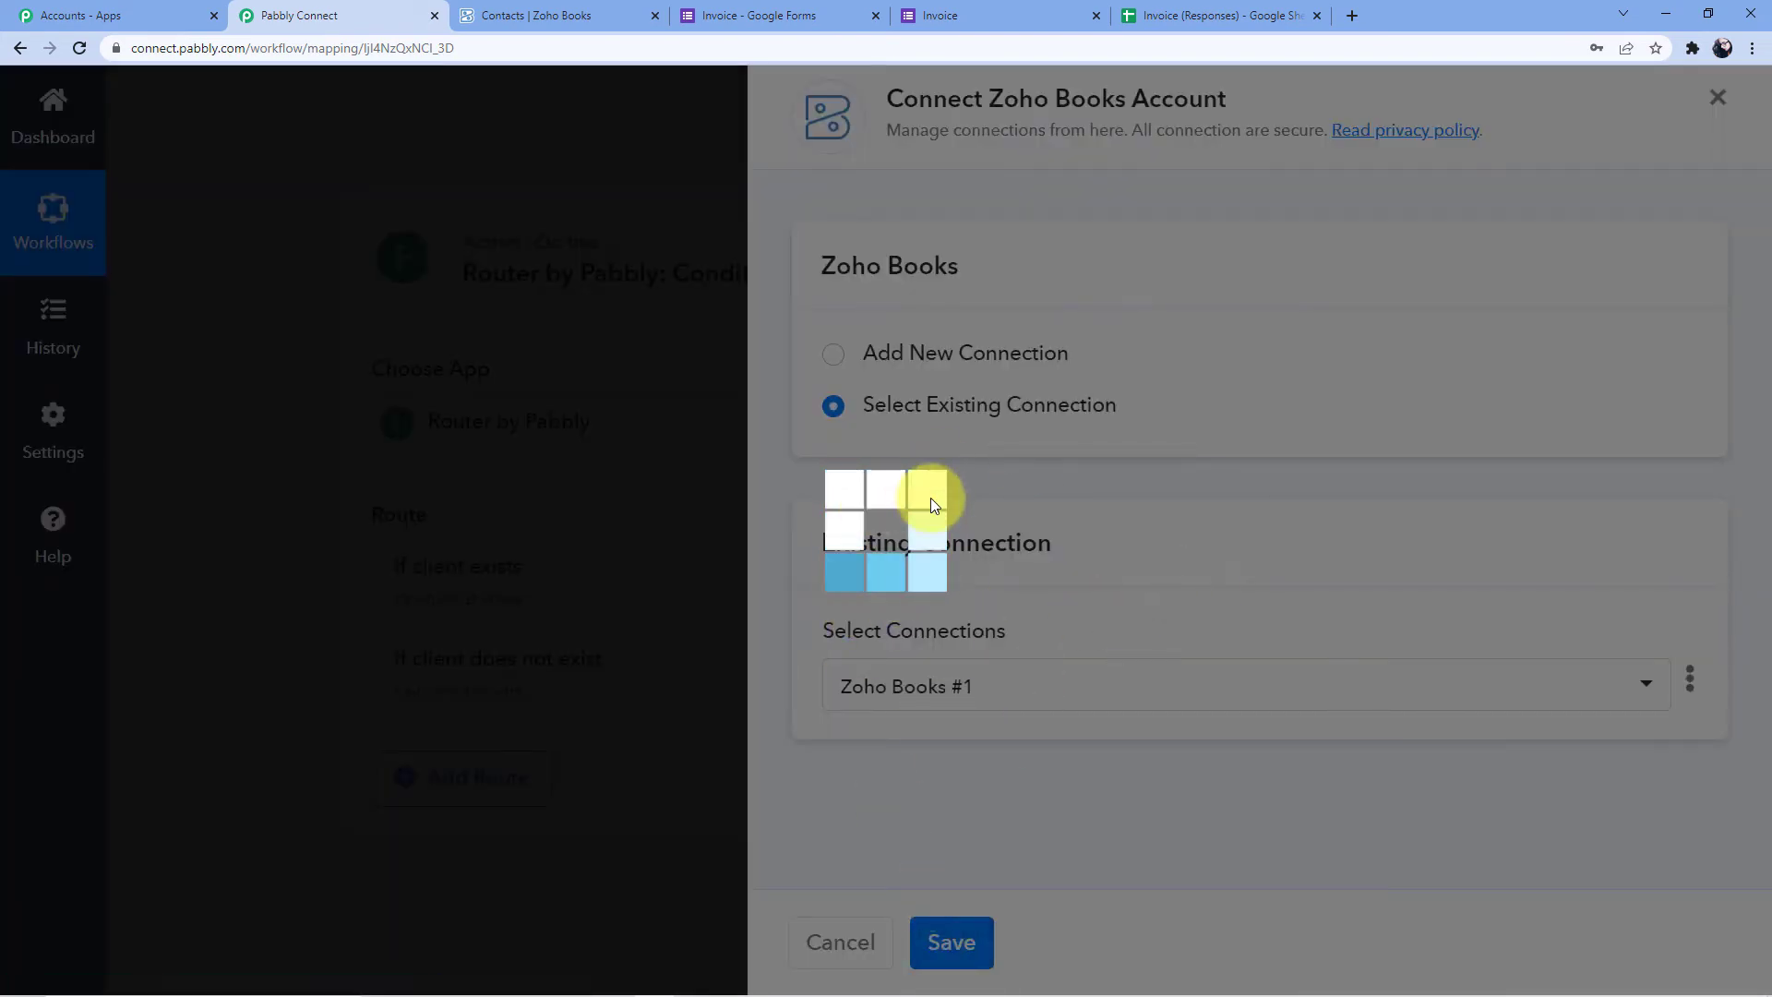
Set the invoice step's Organization to pabblybook
scroll(980, 484, "down", 3)
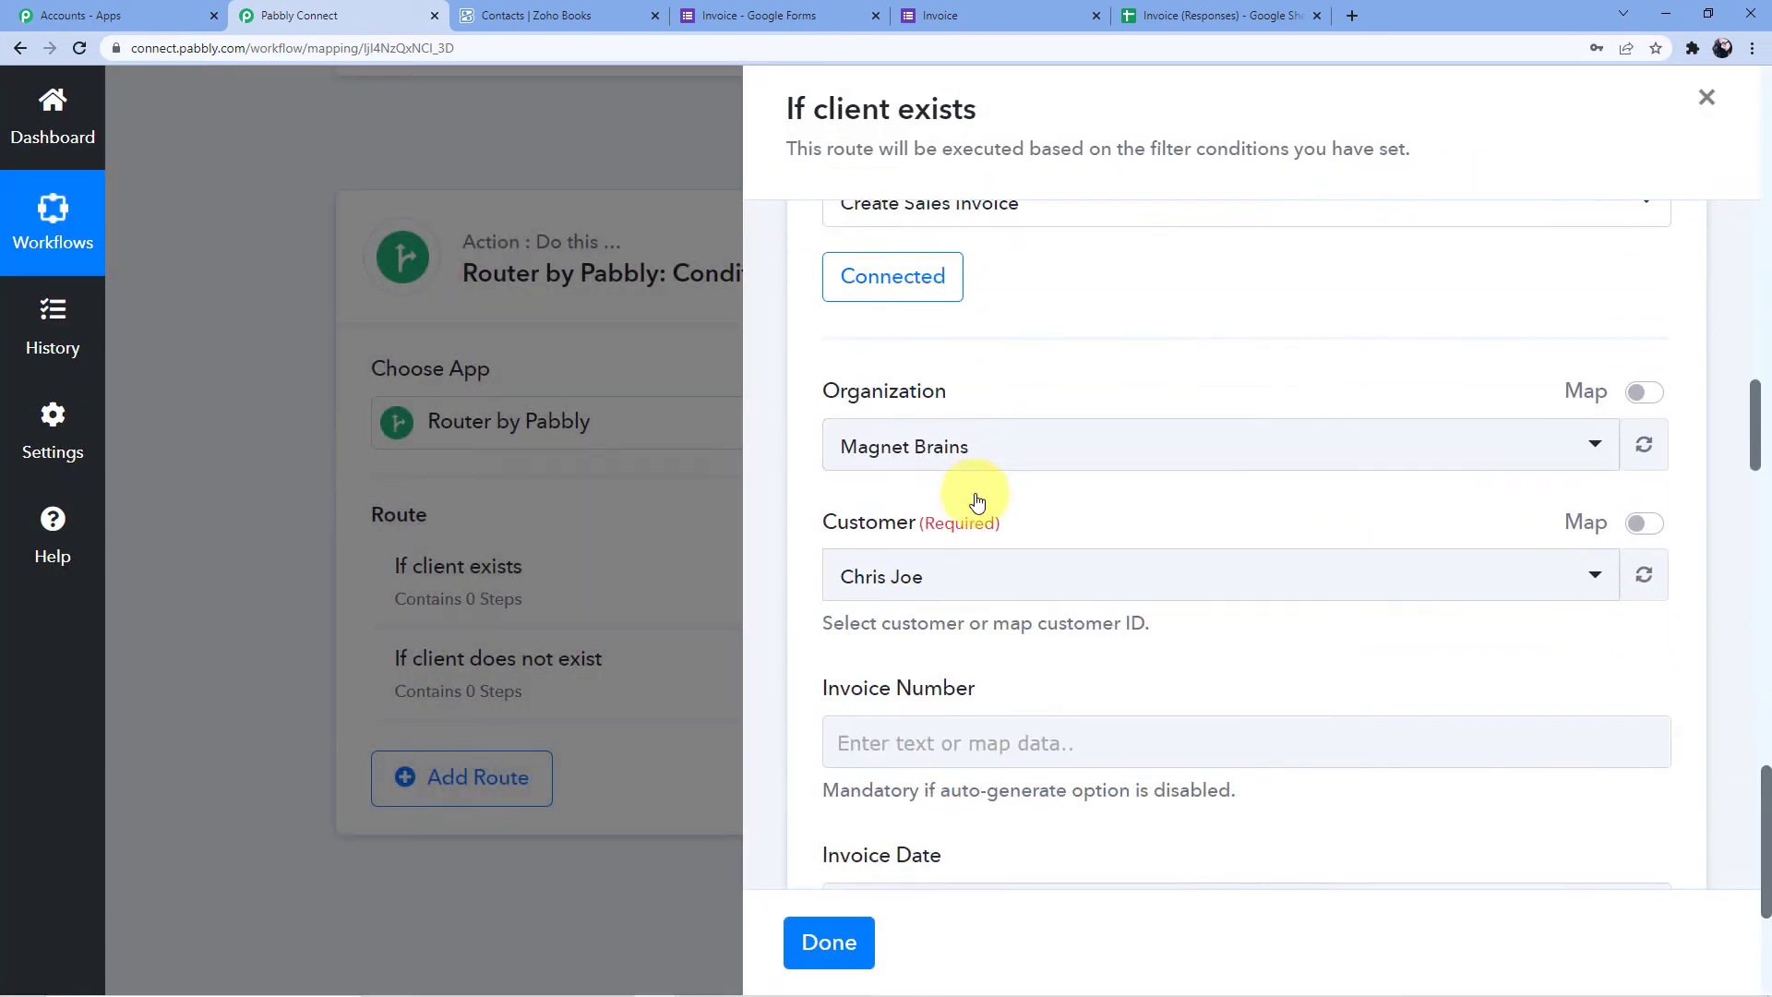
left_click(901, 434)
scroll(950, 489, "down", 3)
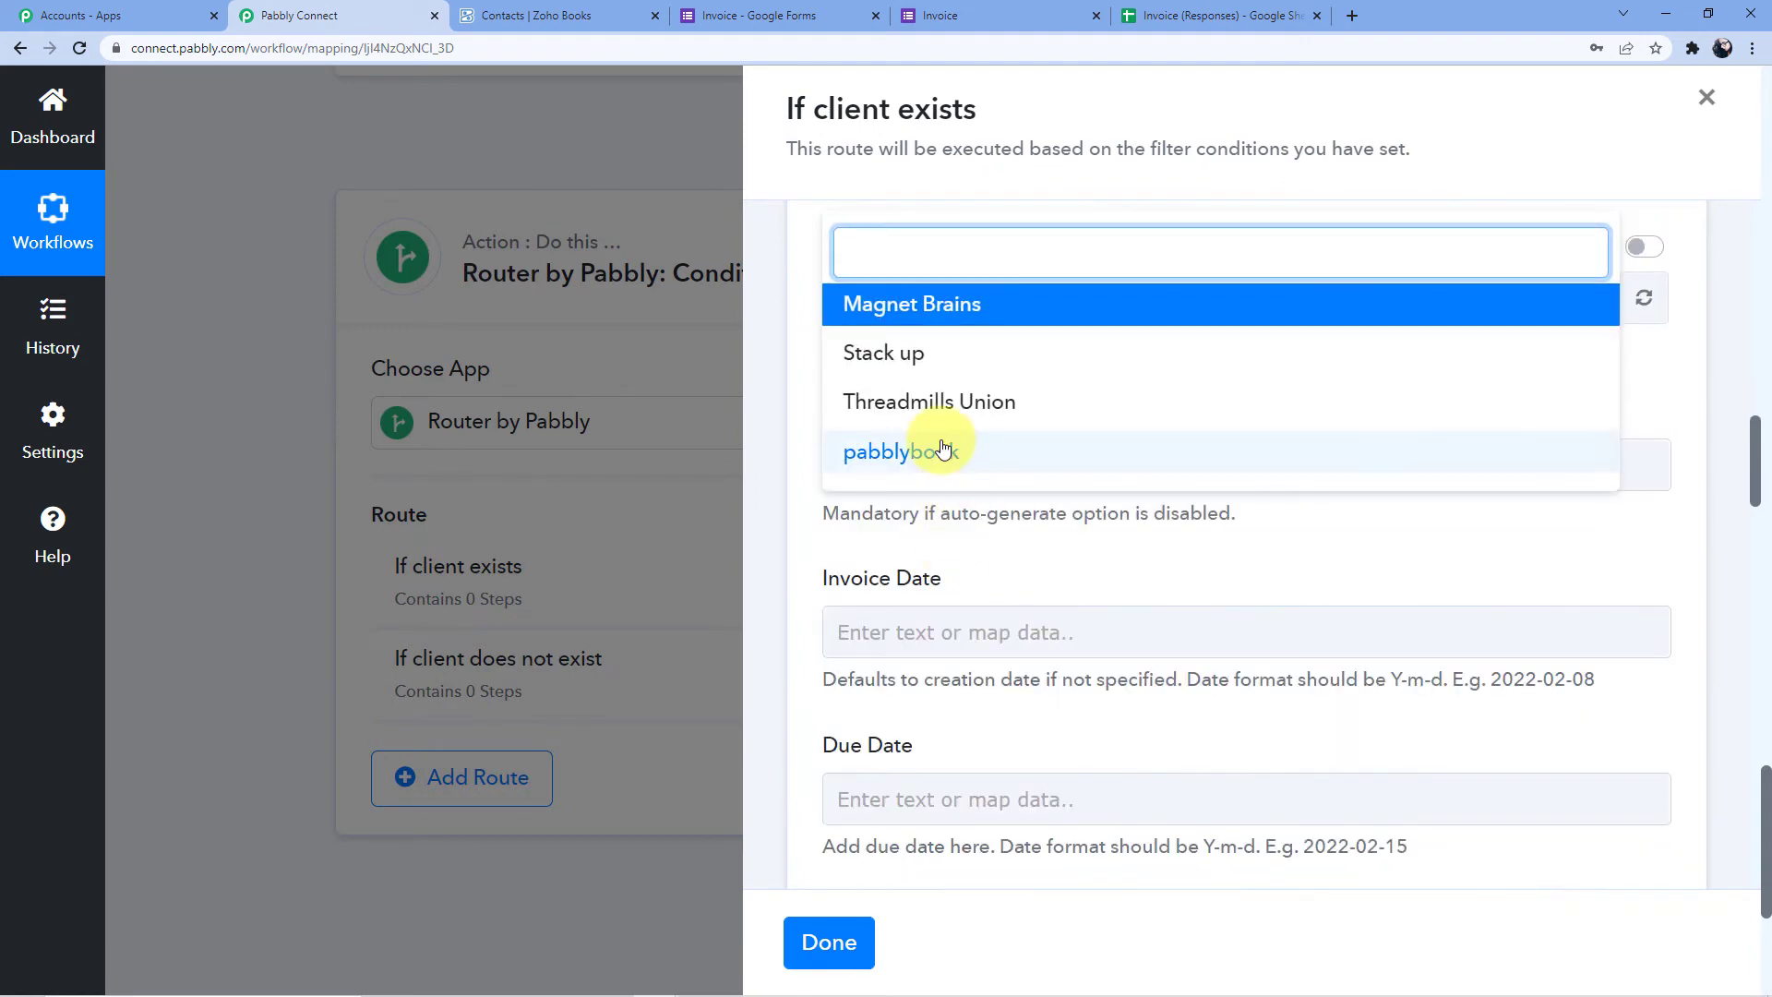
left_click(943, 449)
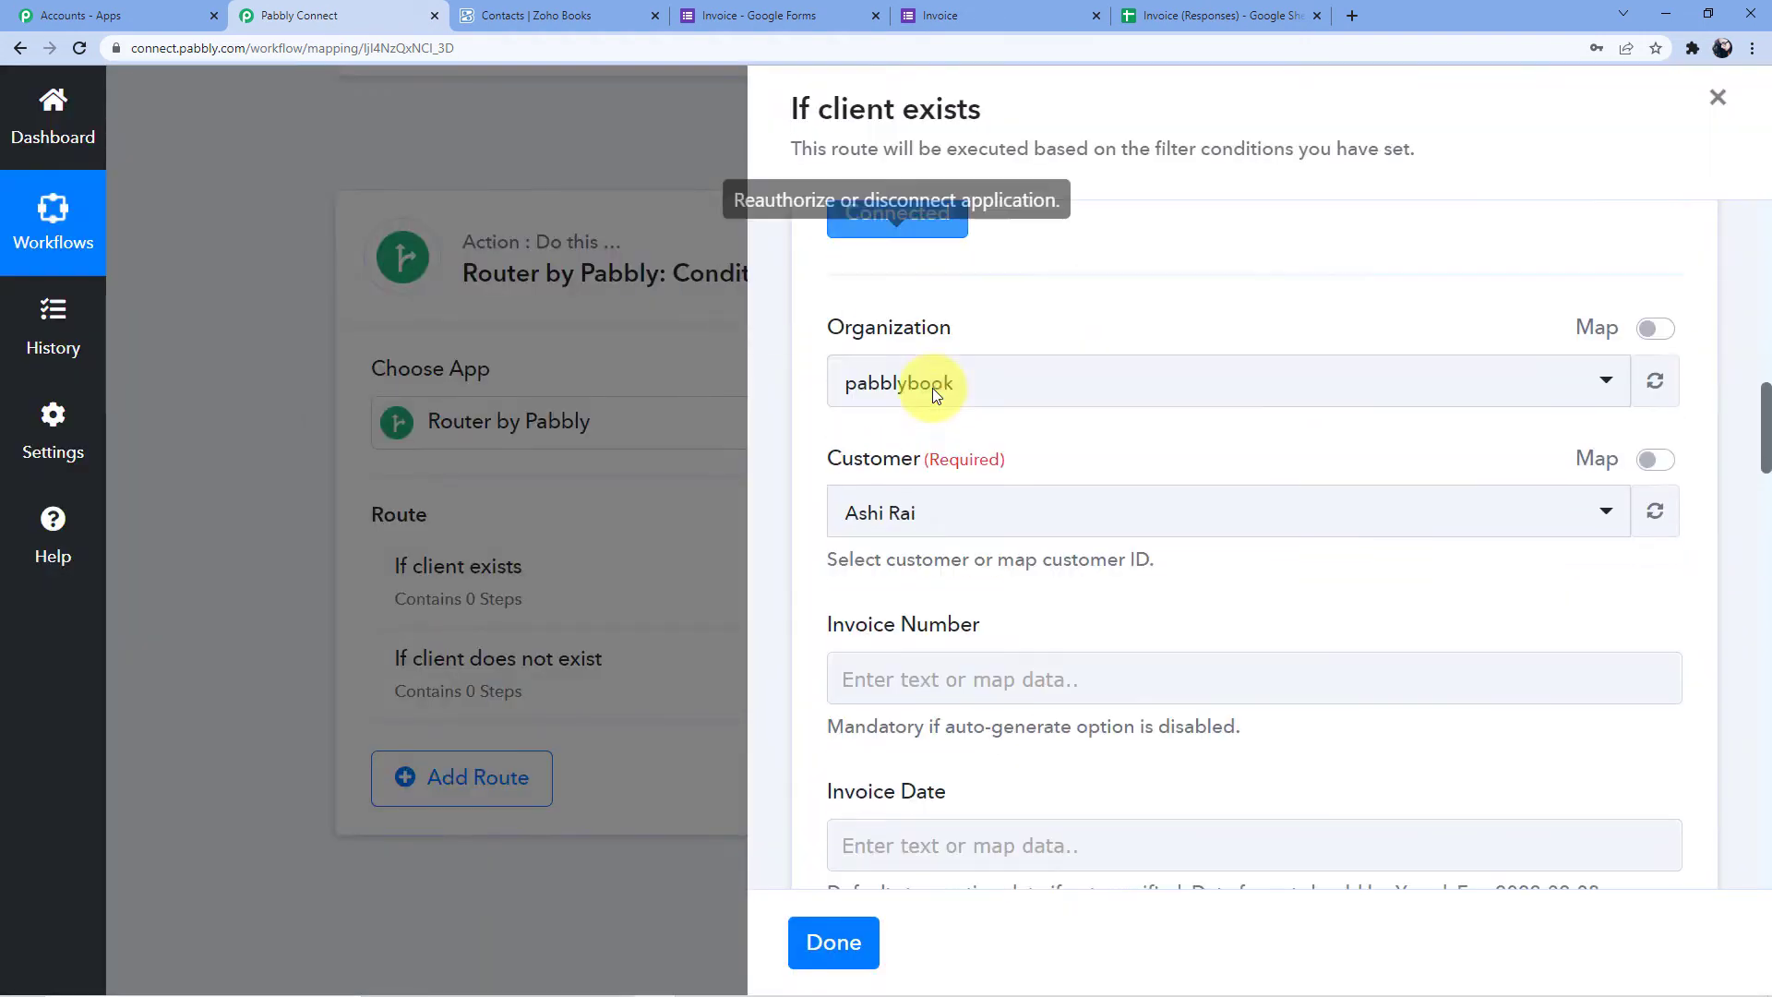
Replace the pre-filled Customer with Get Contact by Email's mapped Contacts 0 Contact Id
scroll(931, 387, "down", 2)
left_click(950, 314)
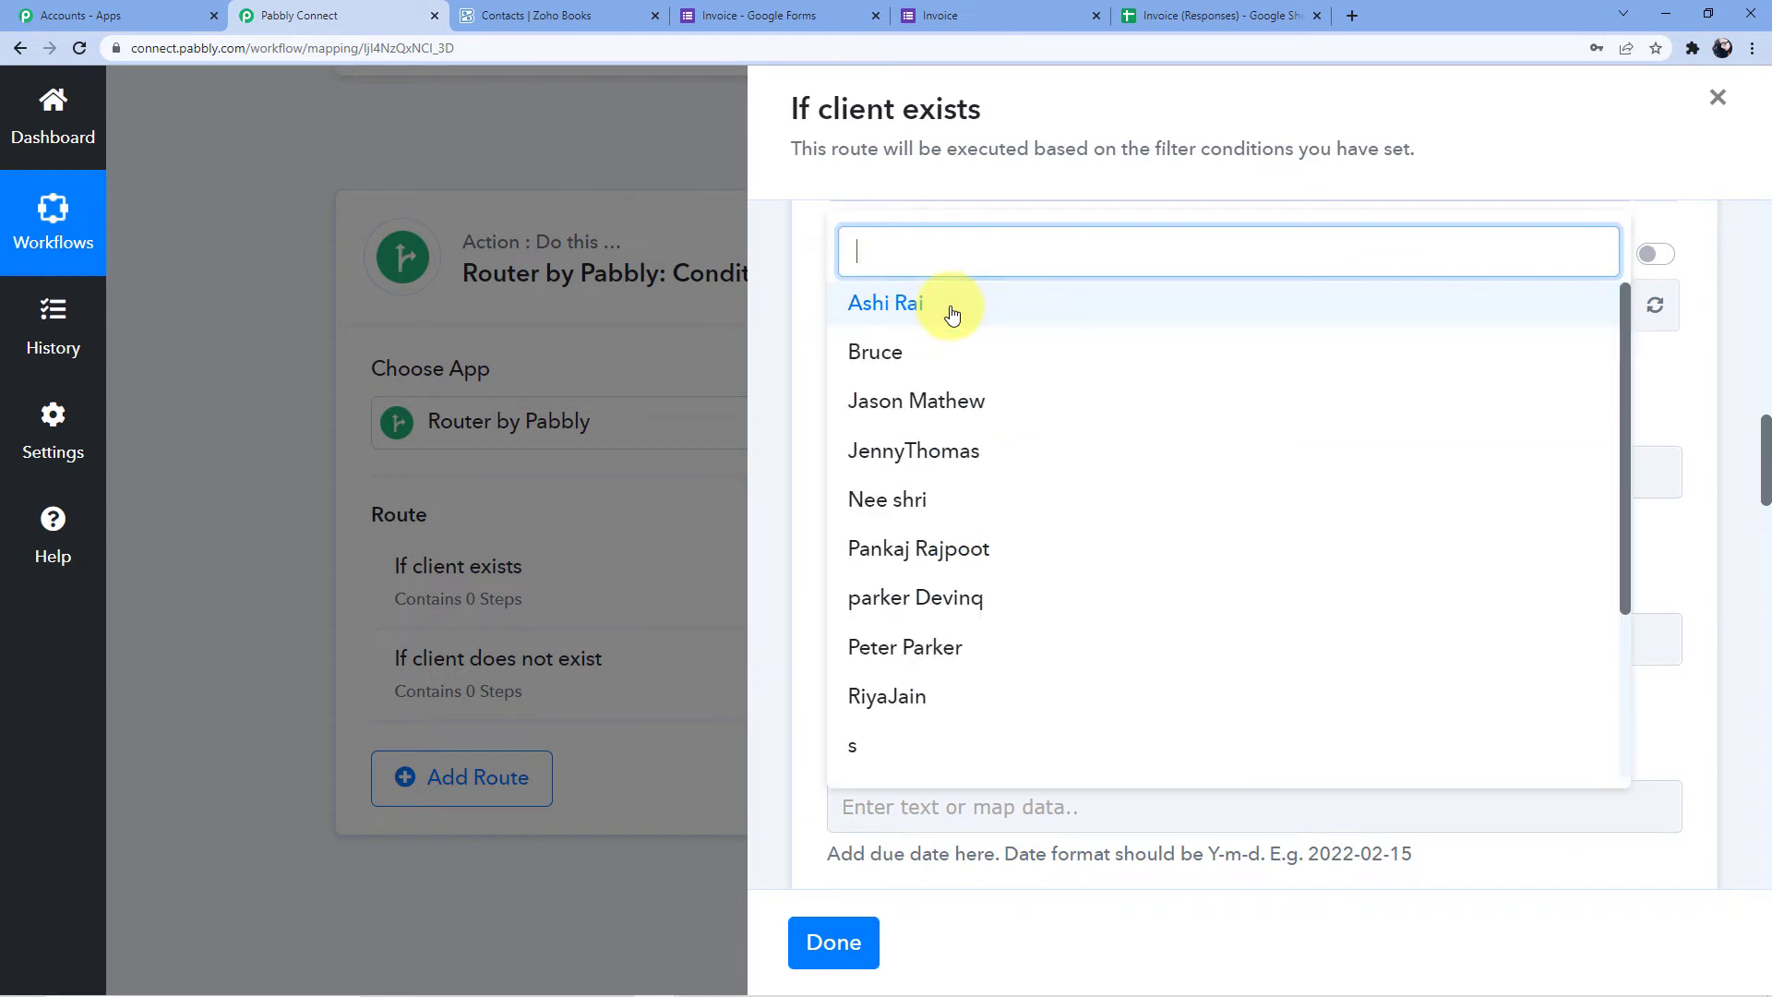
left_click(1665, 392)
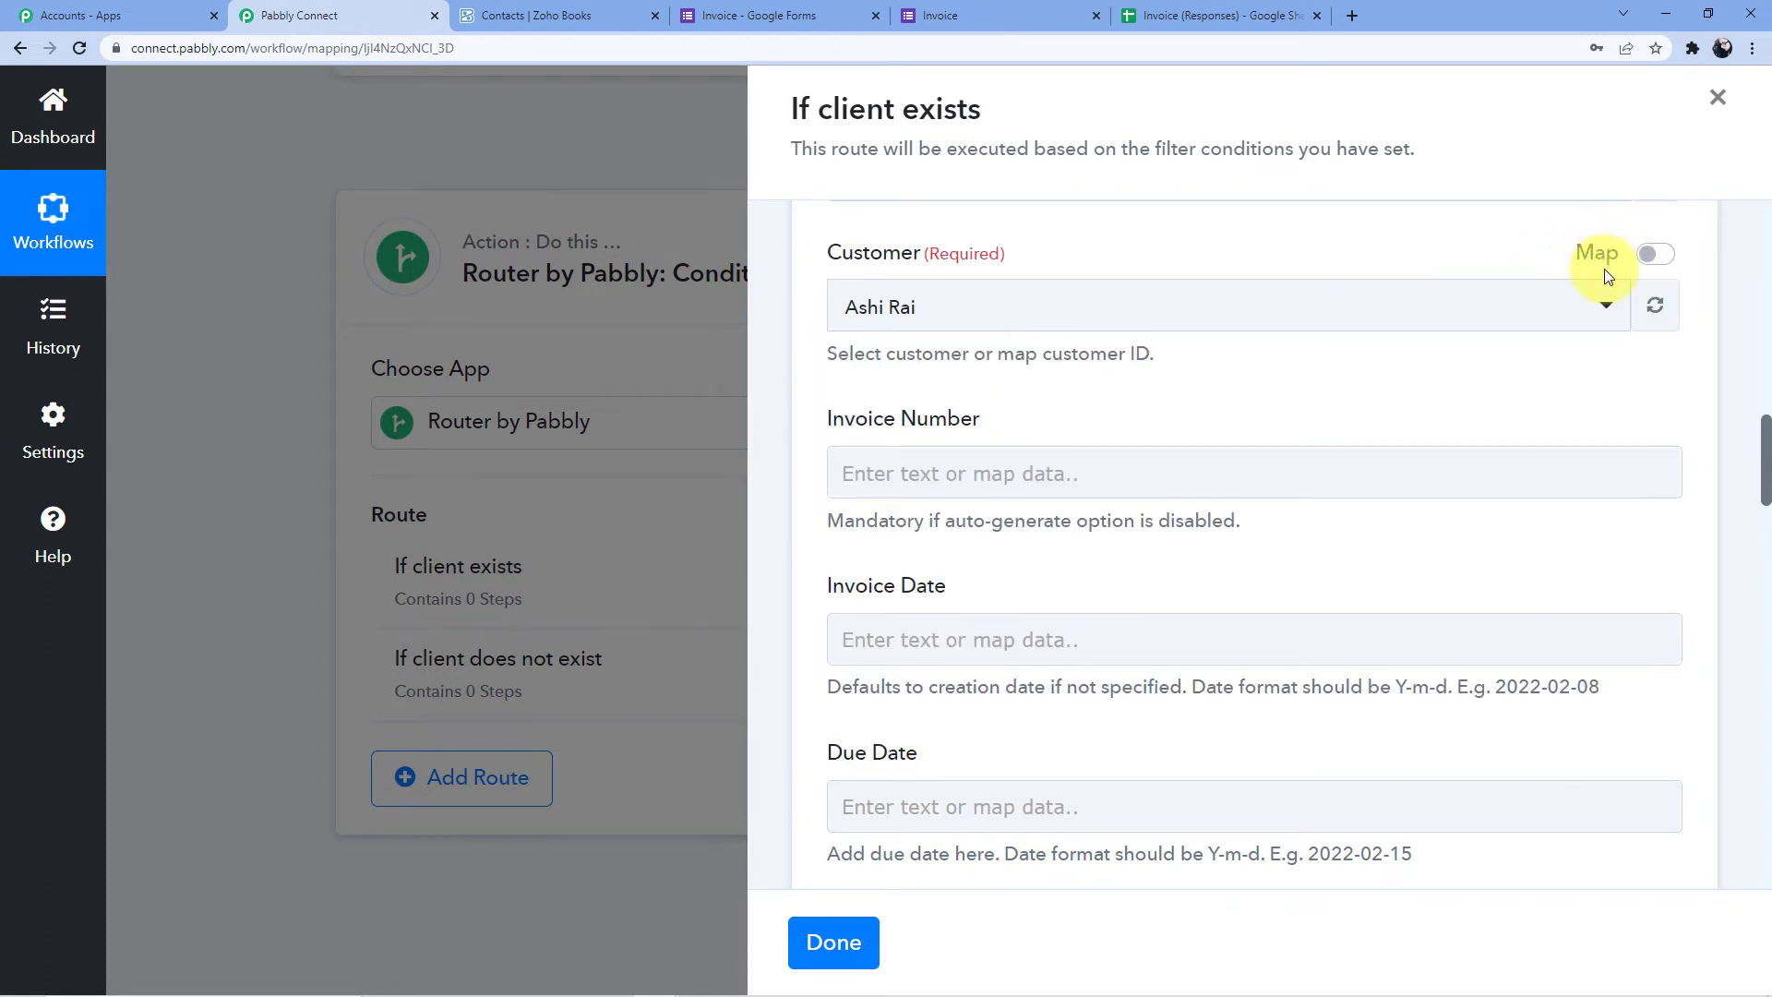
left_click(1656, 255)
left_click_drag(1149, 307, 816, 319)
key("BackSpace")
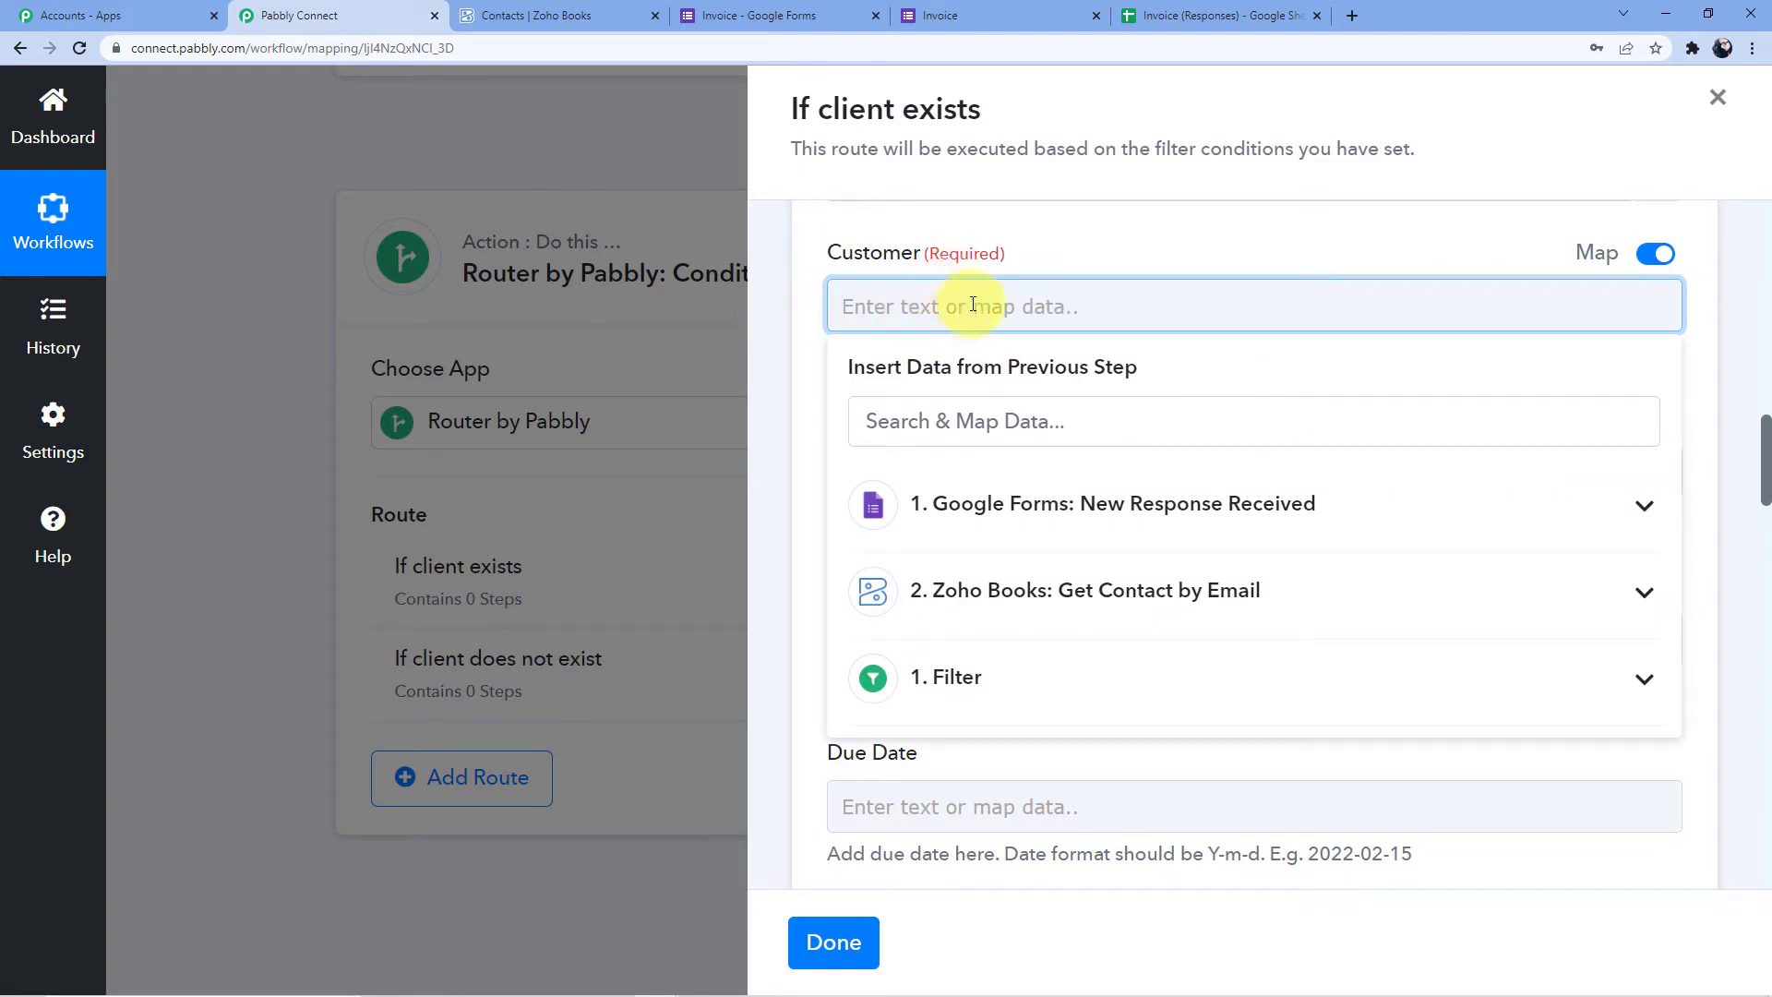
left_click(996, 676)
scroll(1015, 526, "down", 1)
left_click(1012, 498)
scroll(959, 512, "down", 2)
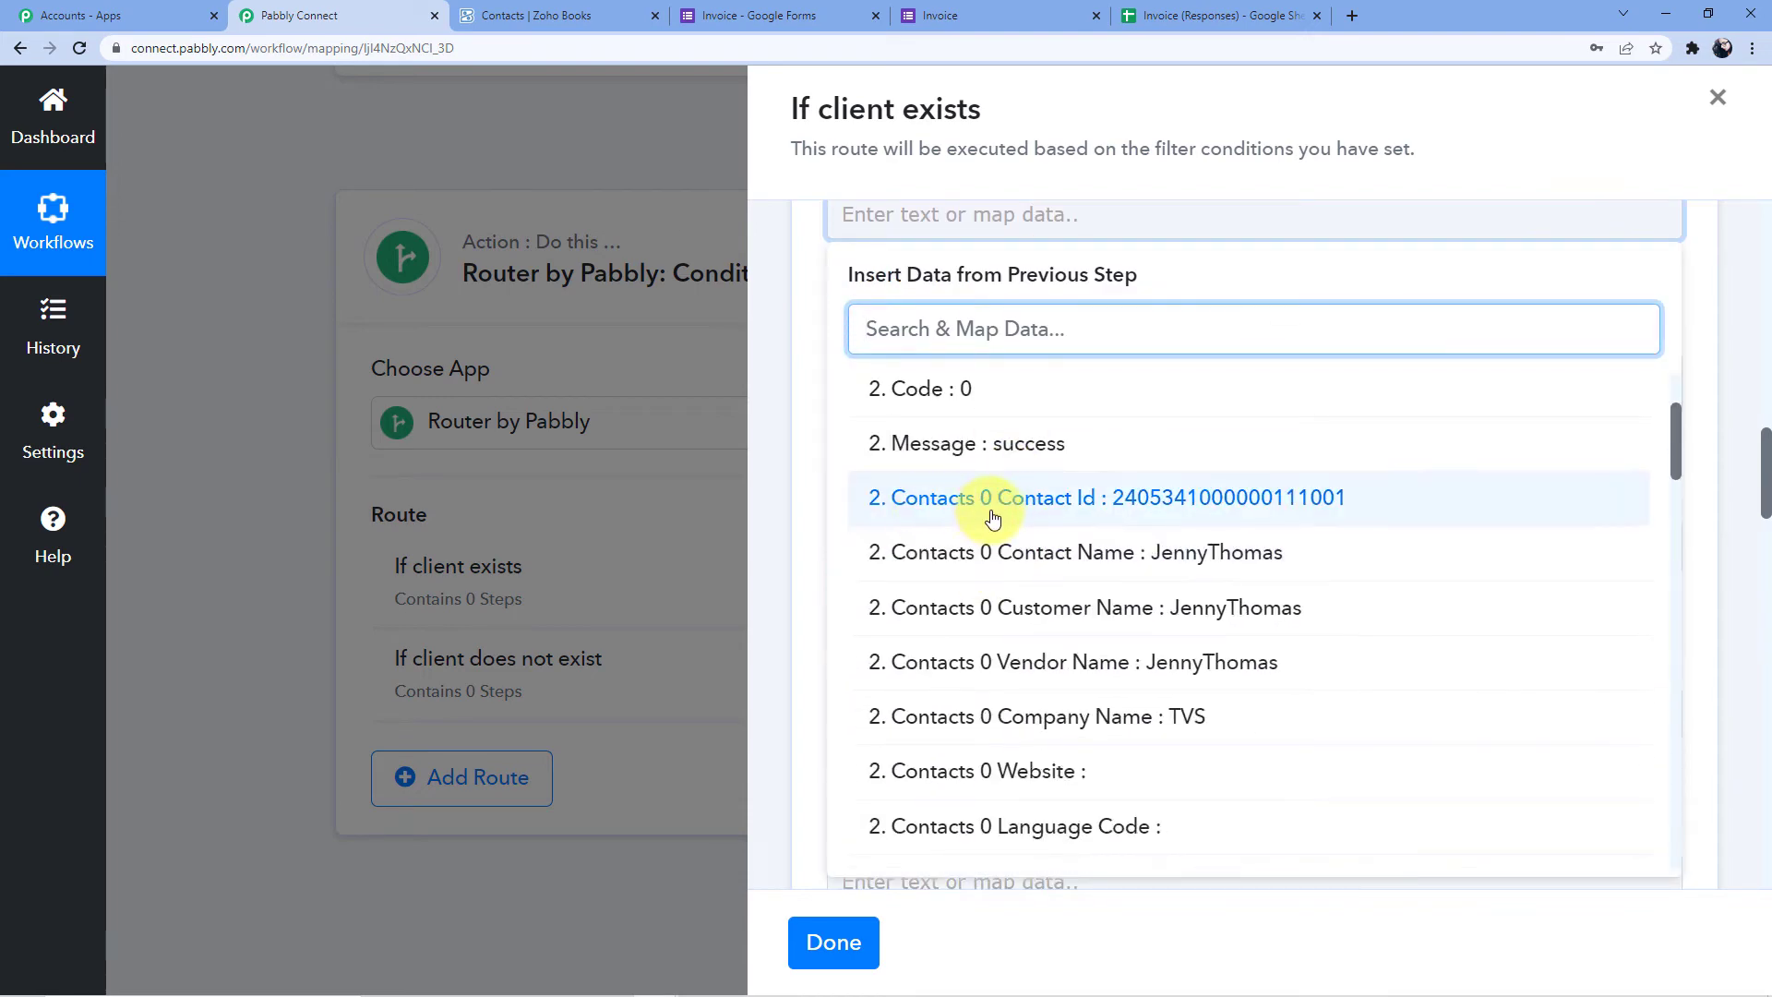
left_click(1216, 499)
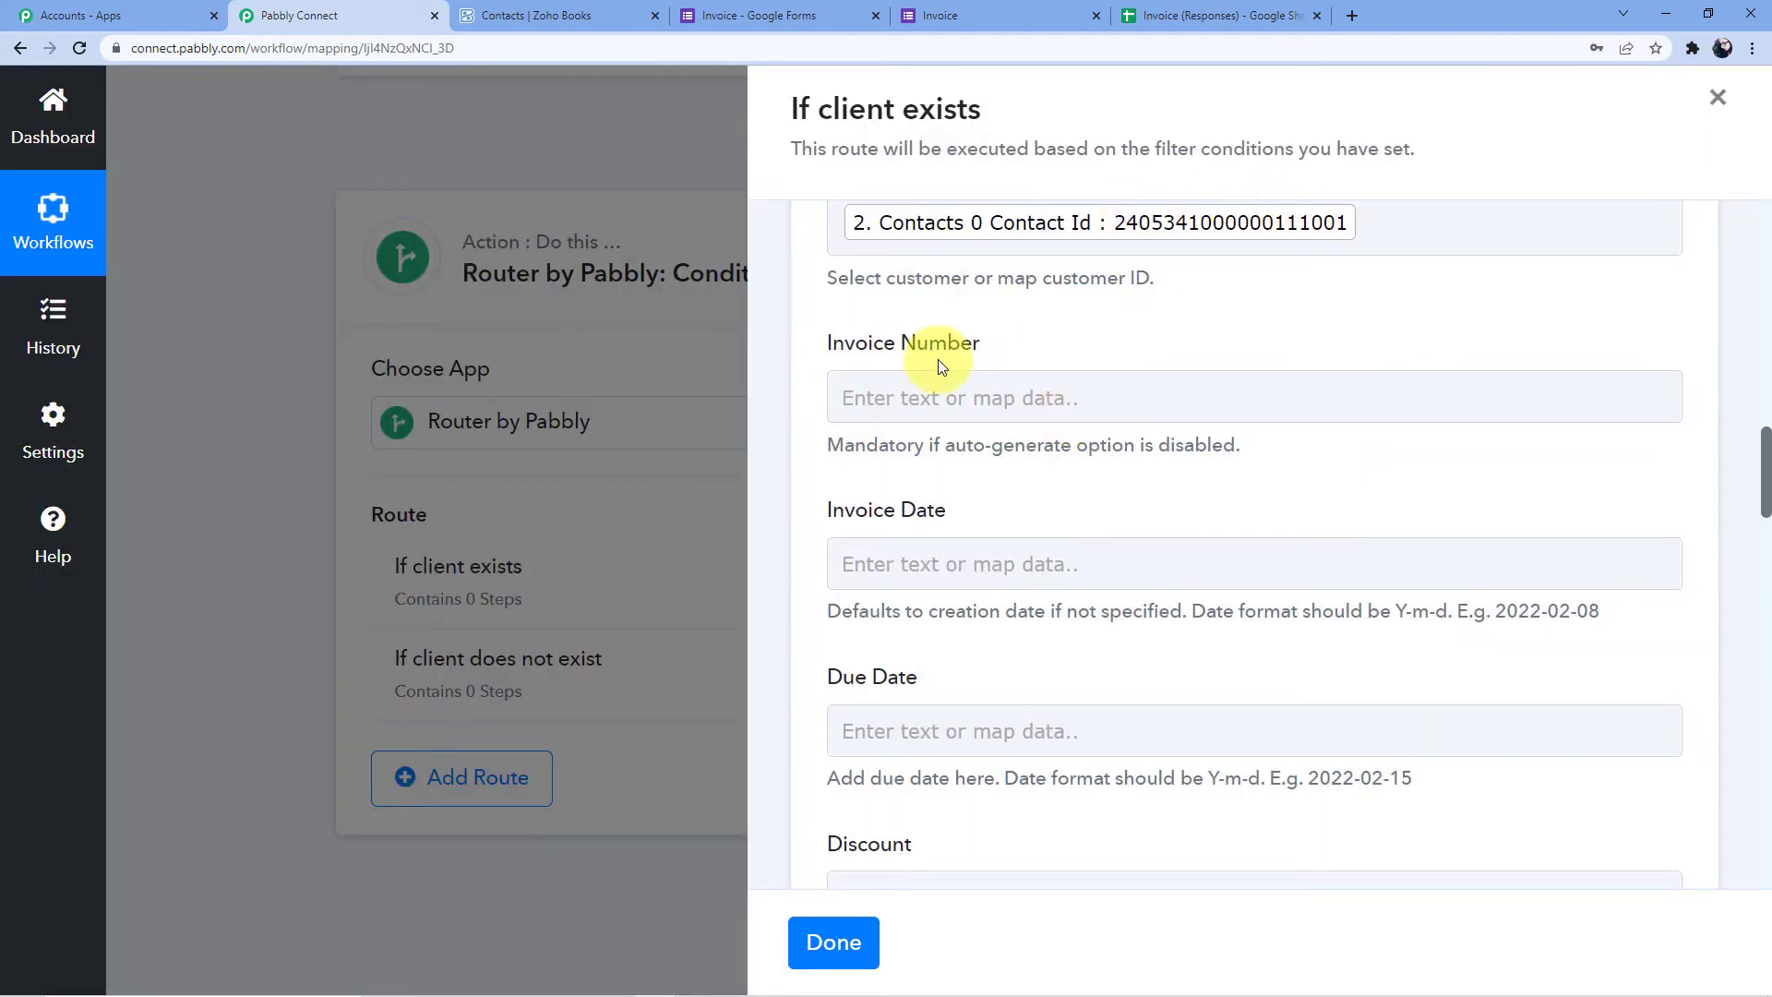
scroll(884, 434, "down", 7)
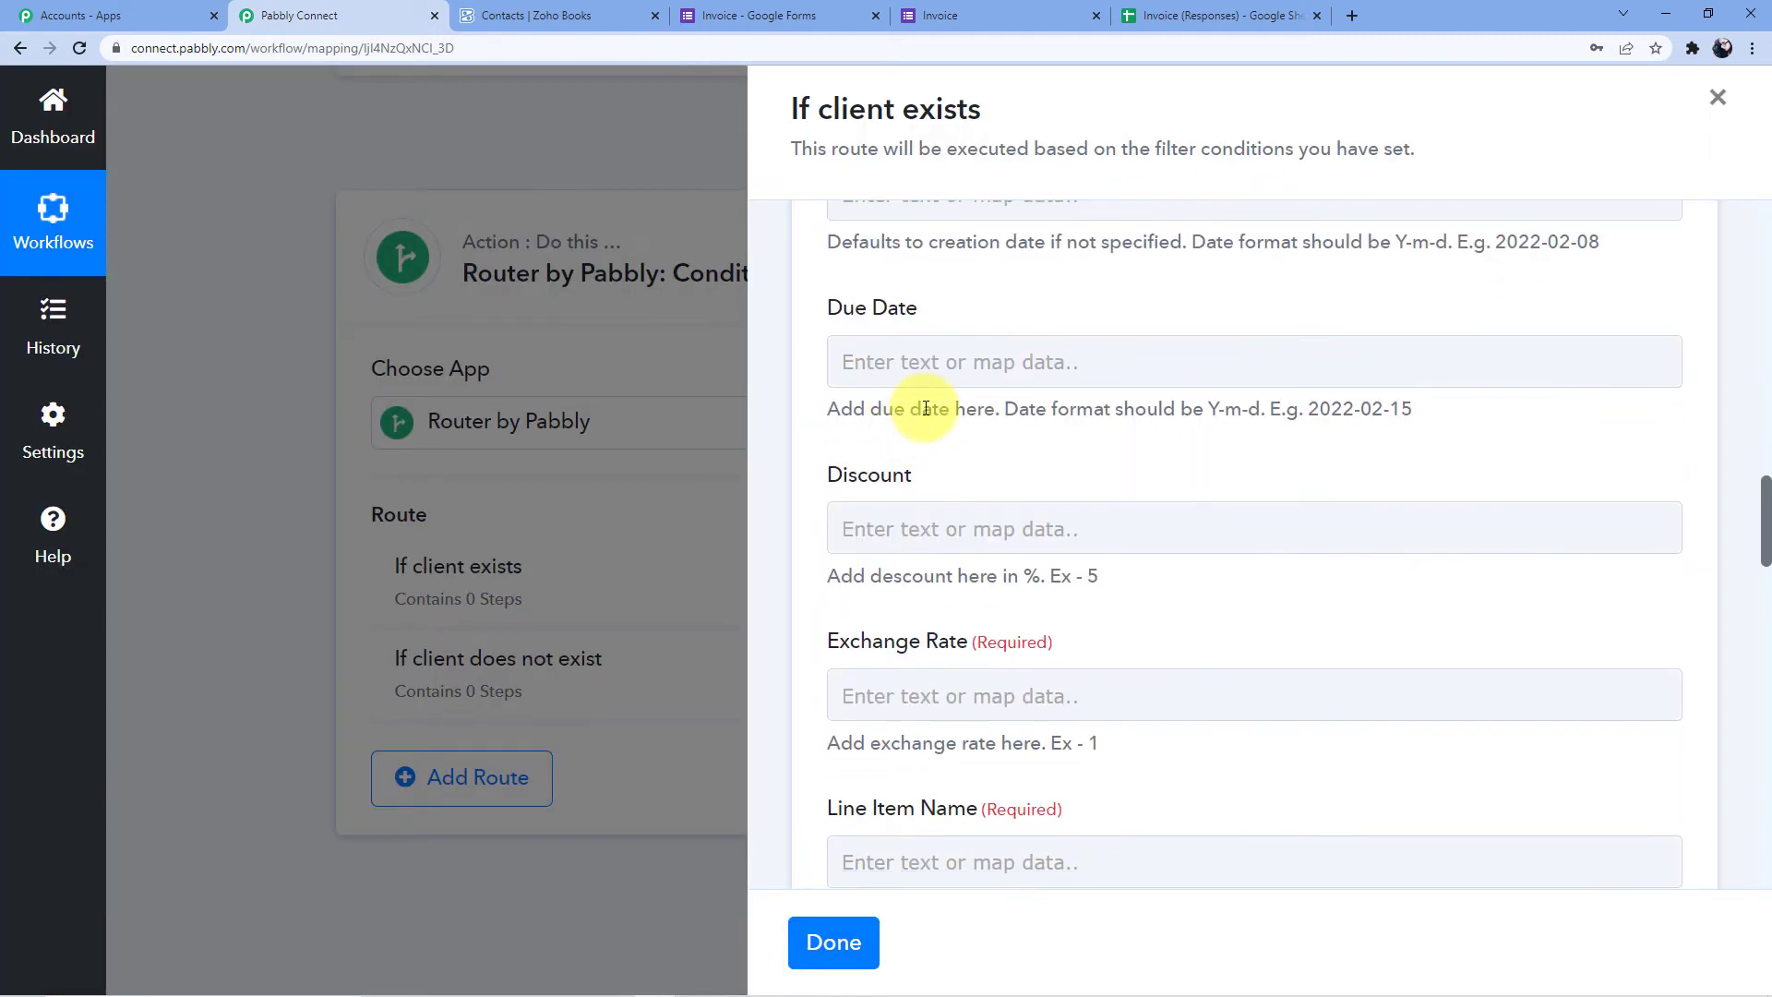
left_click(926, 404)
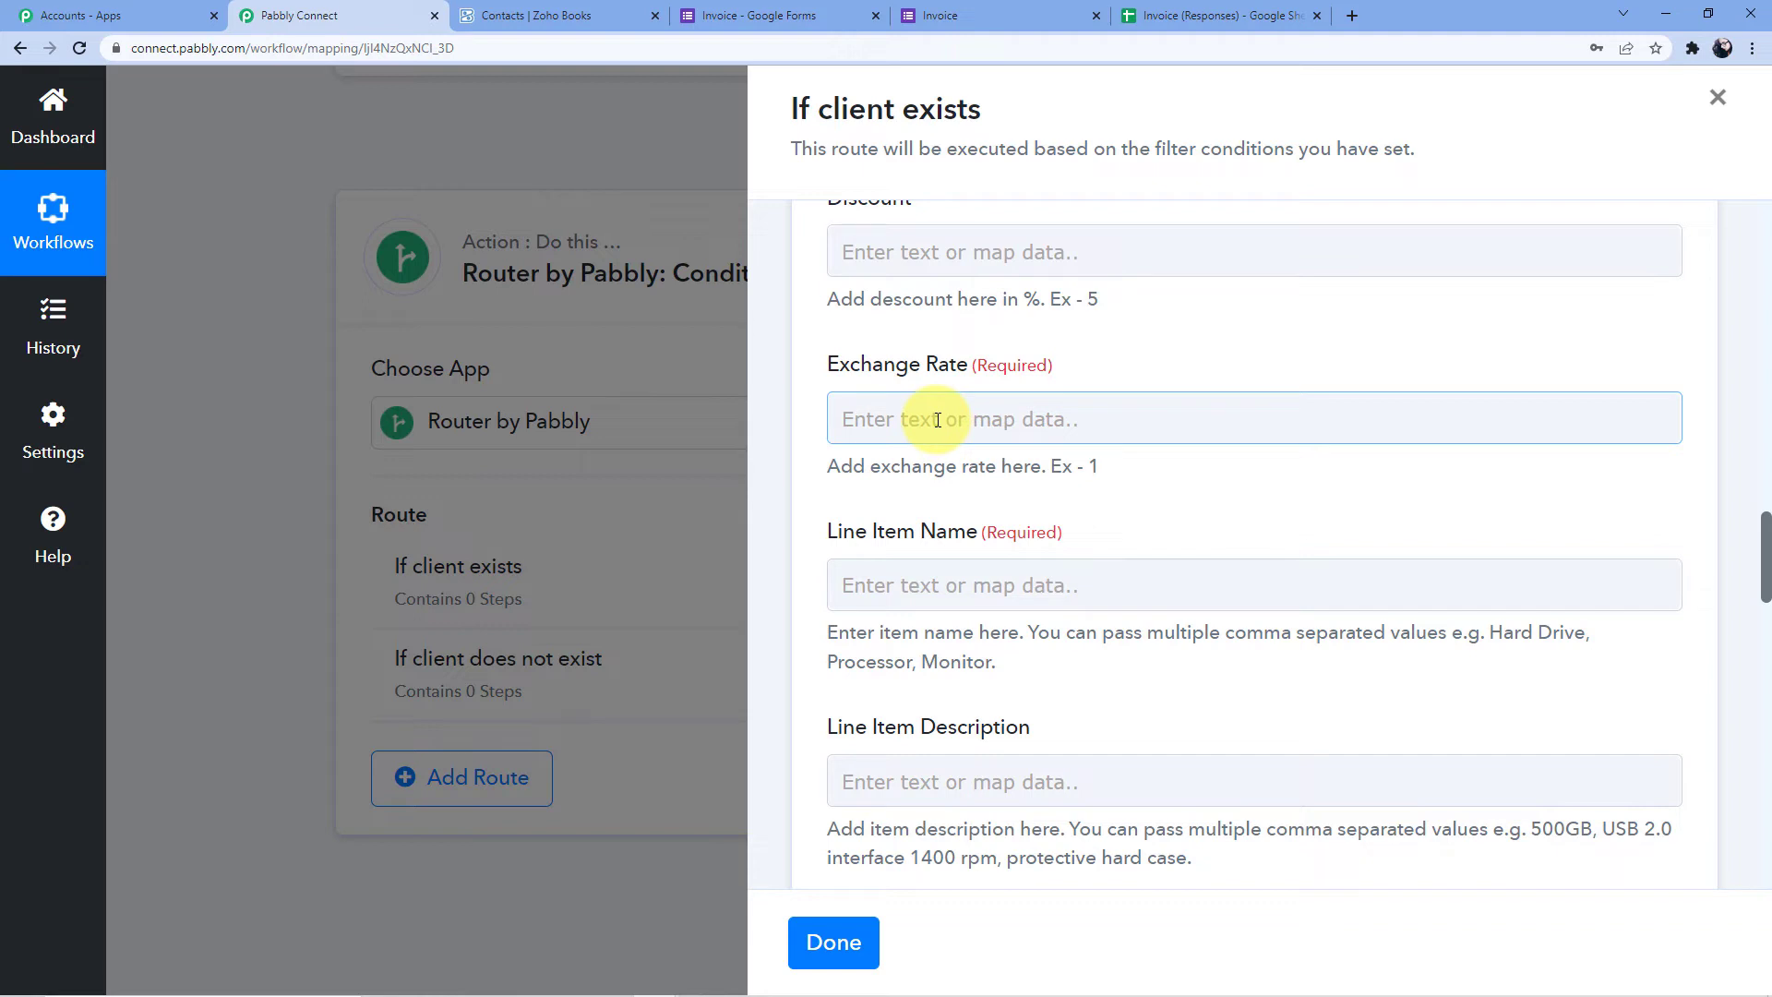
Set the invoice's Exchange Rate to 0
left_click(936, 419)
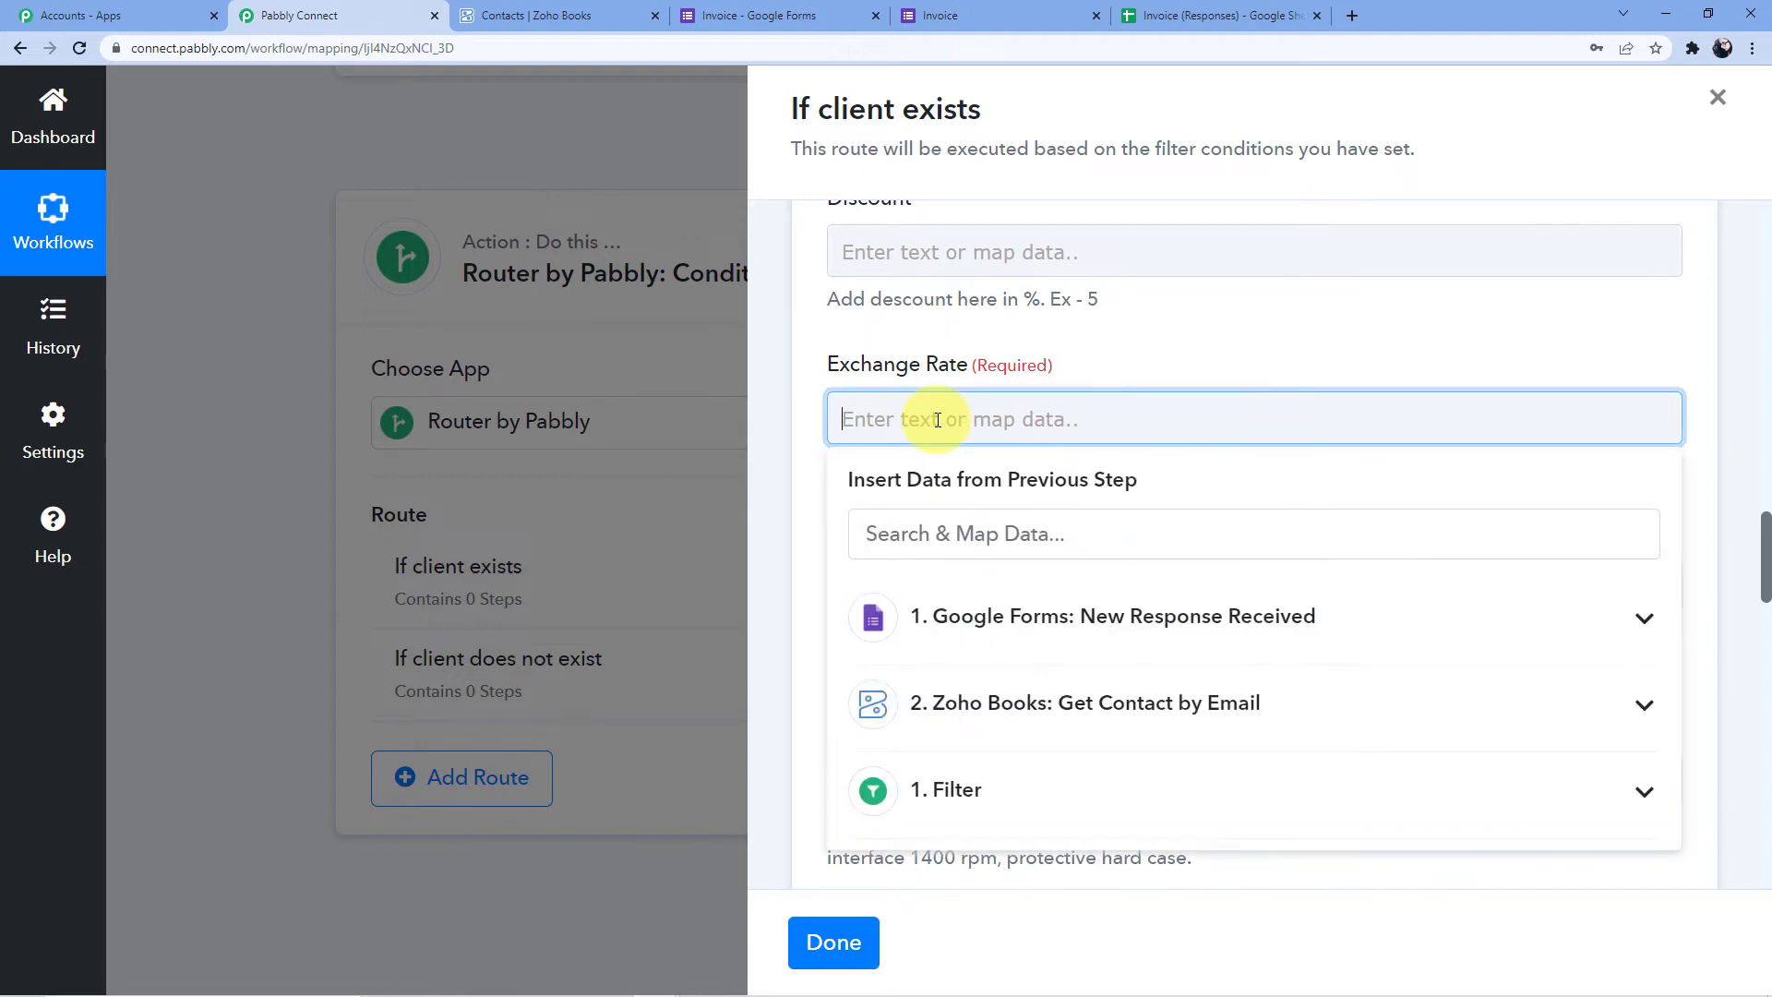
type("0")
left_click(1120, 358)
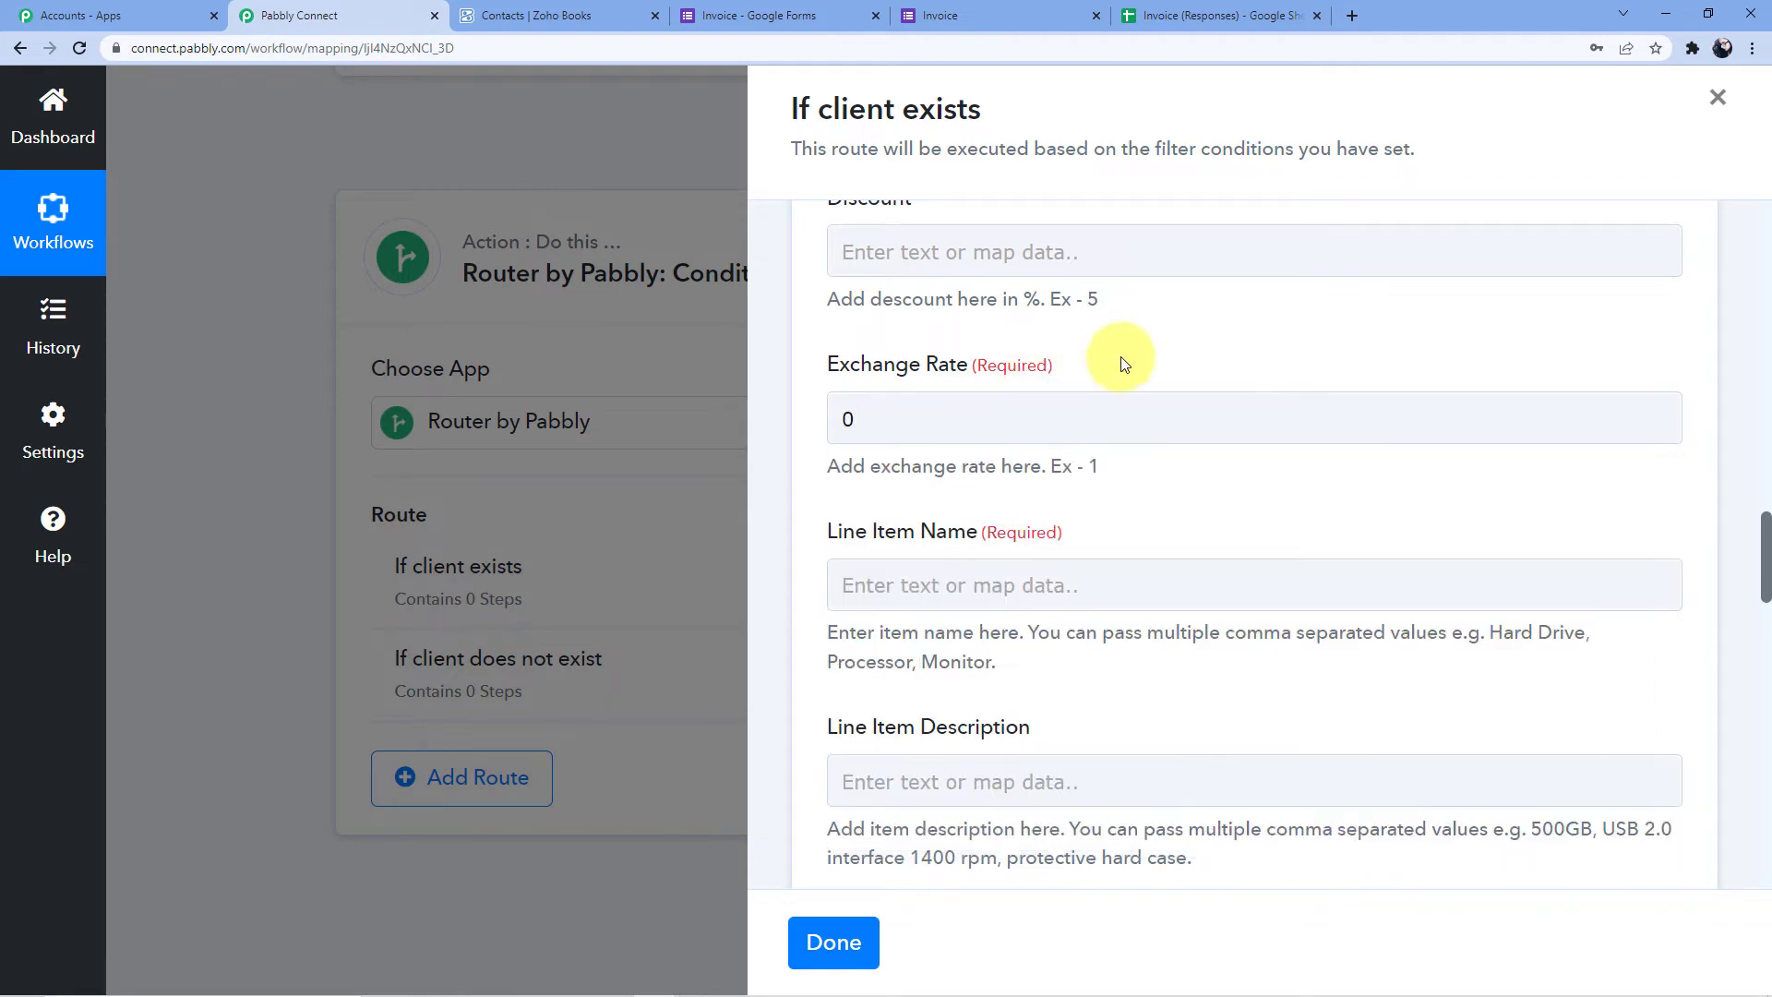
scroll(1009, 385, "down", 2)
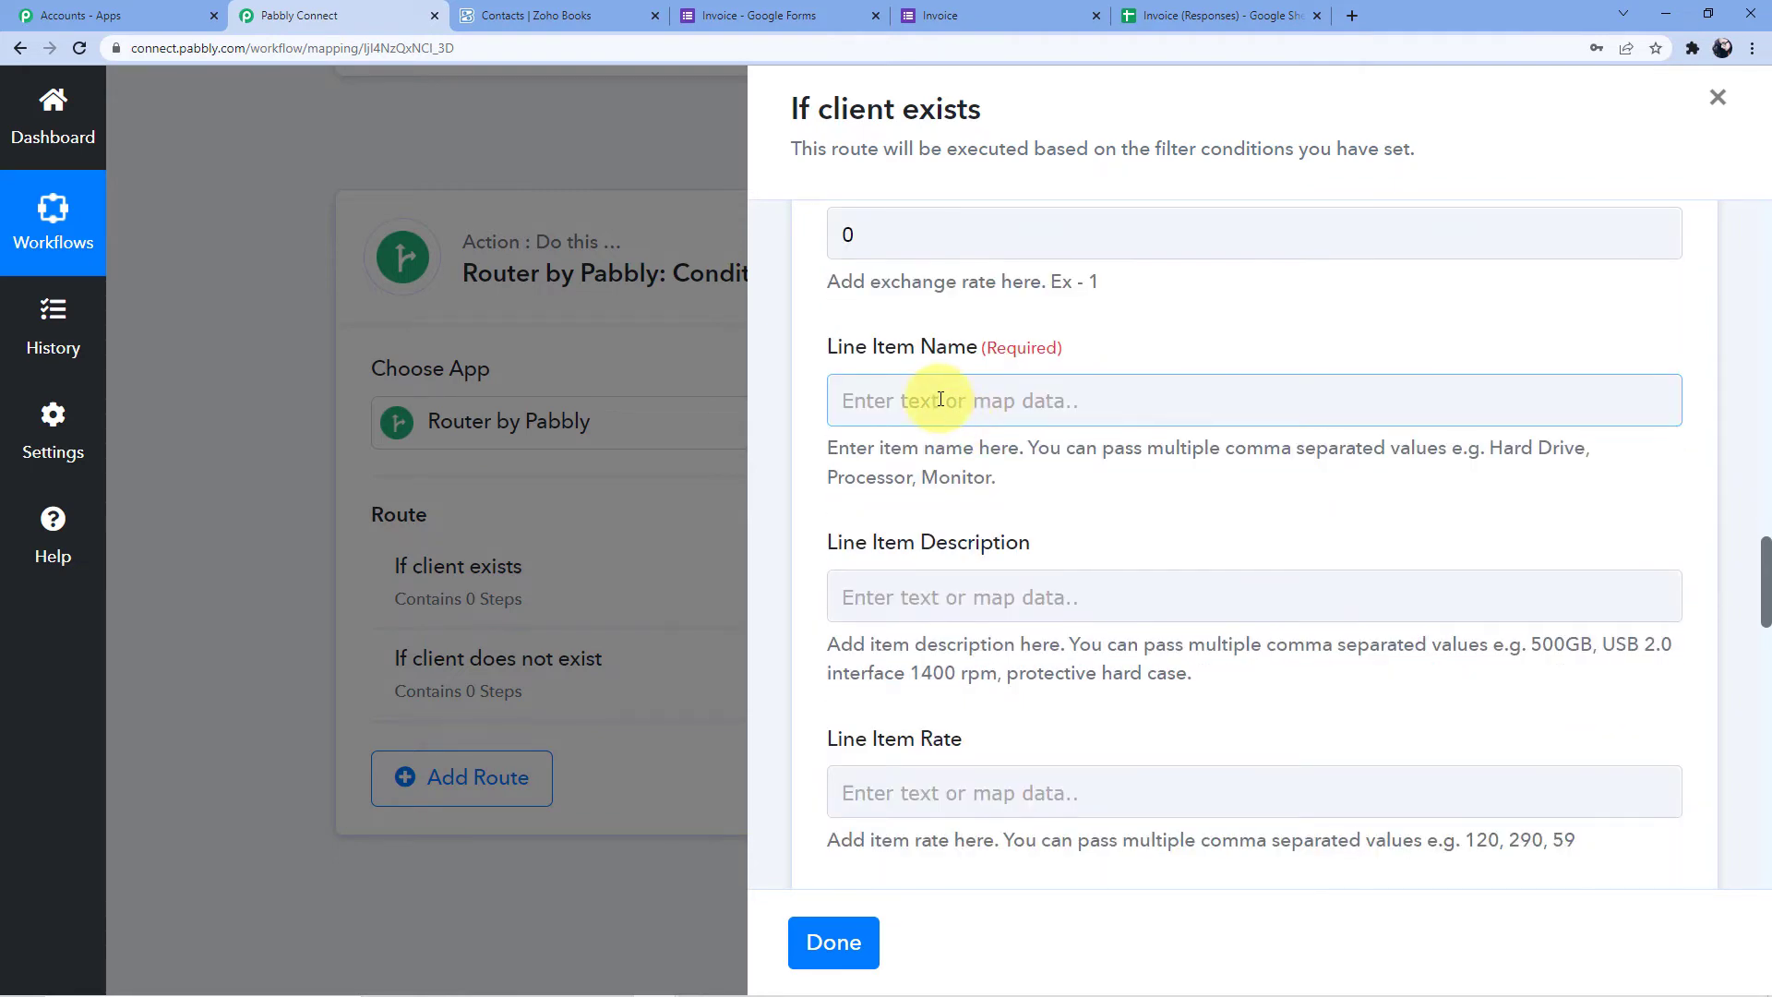
Map the Google Forms Products answer into Line Item Name
left_click(939, 399)
scroll(965, 516, "down", 2)
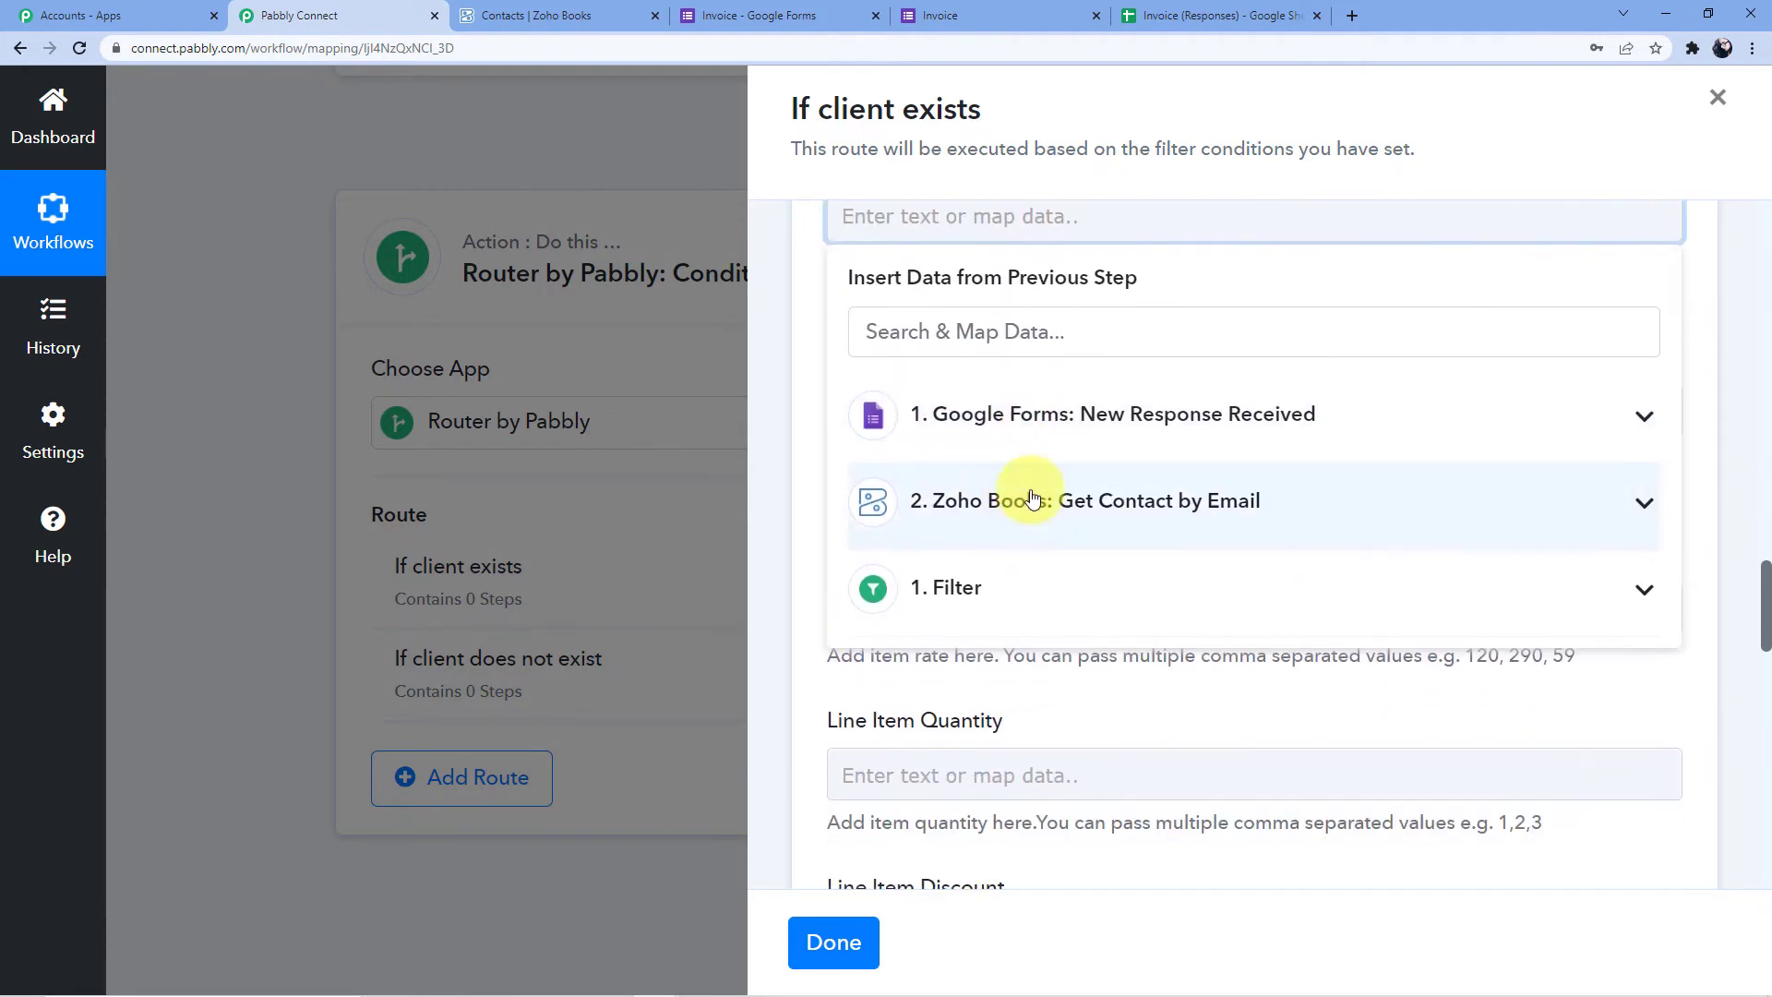
left_click(1025, 417)
scroll(1029, 461, "down", 2)
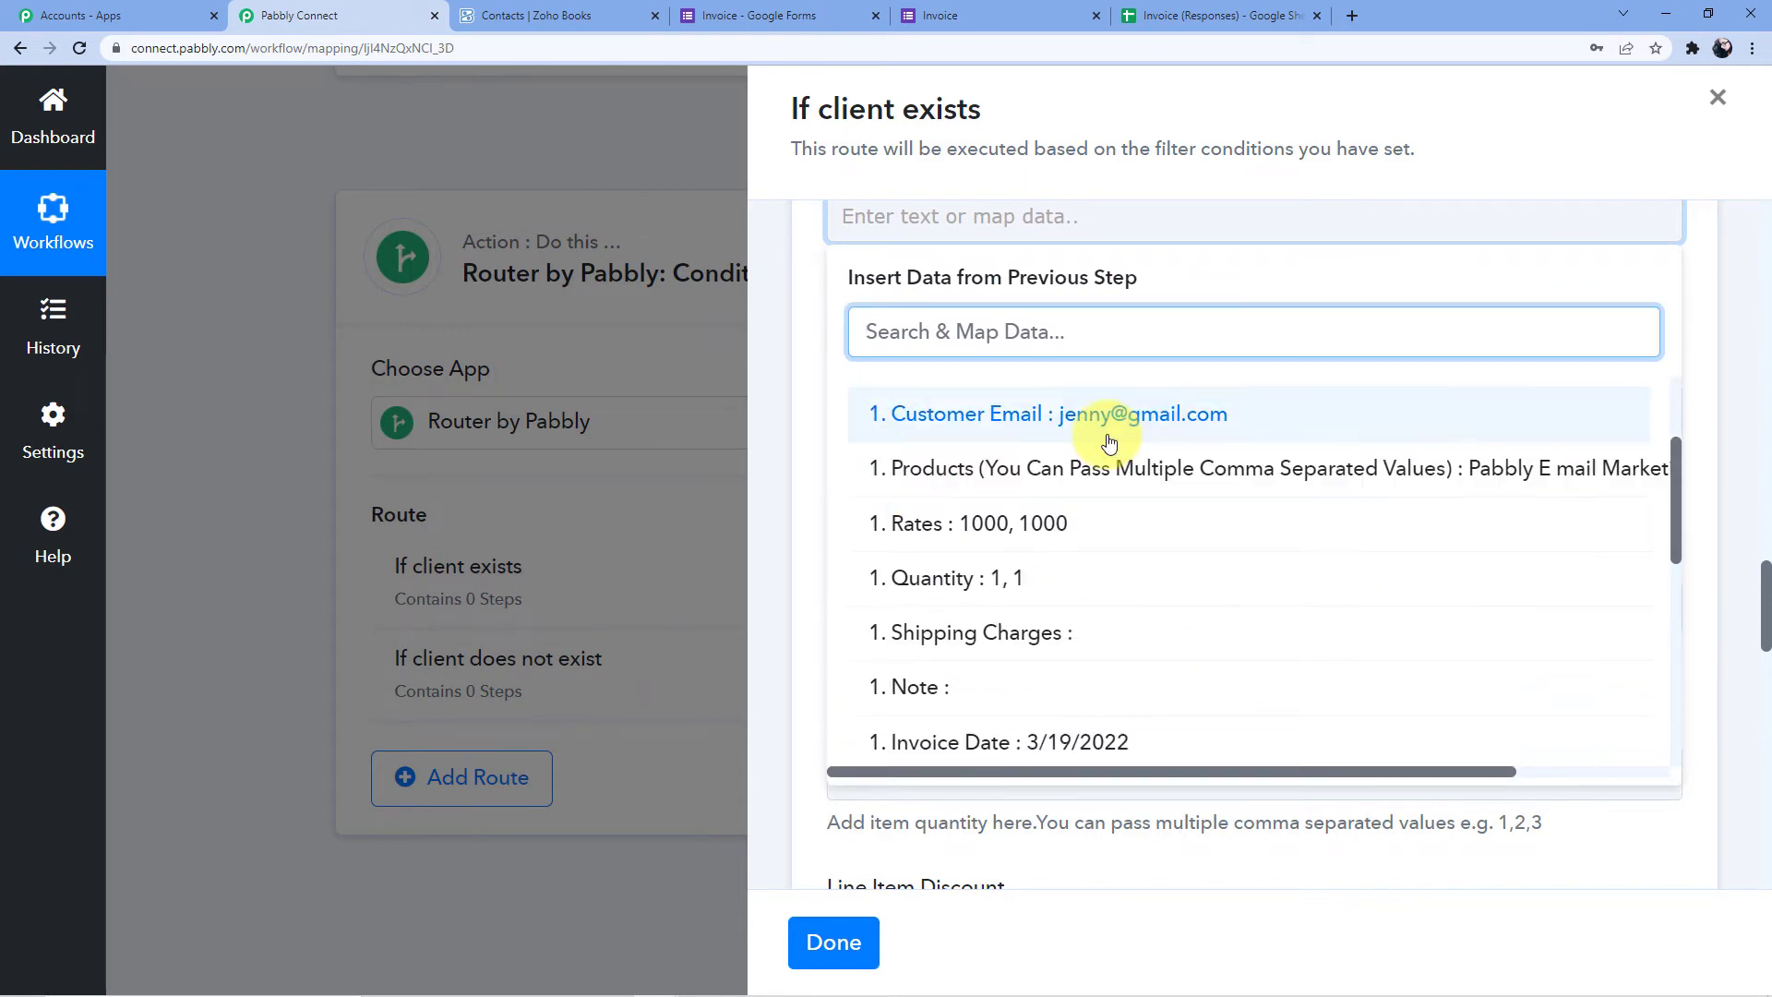
scroll(997, 416, "up", 2)
scroll(1109, 443, "down", 2)
scroll(1109, 443, "down", 6)
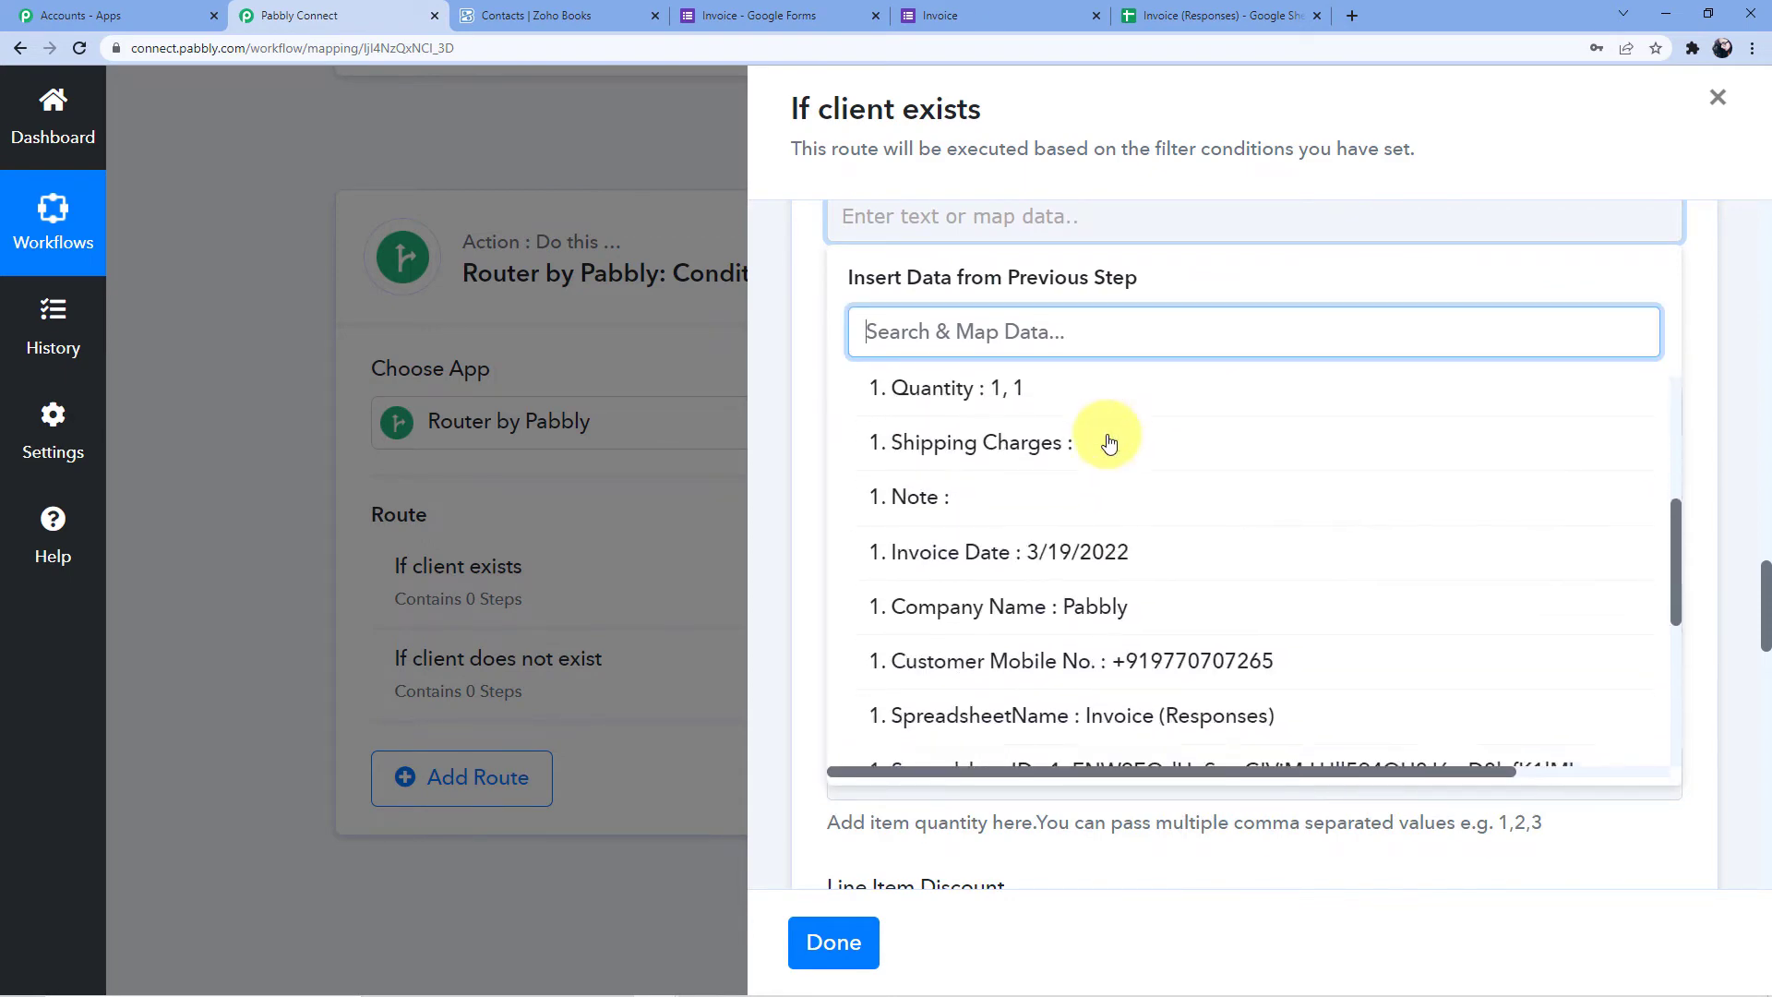
scroll(1116, 535, "up", 6)
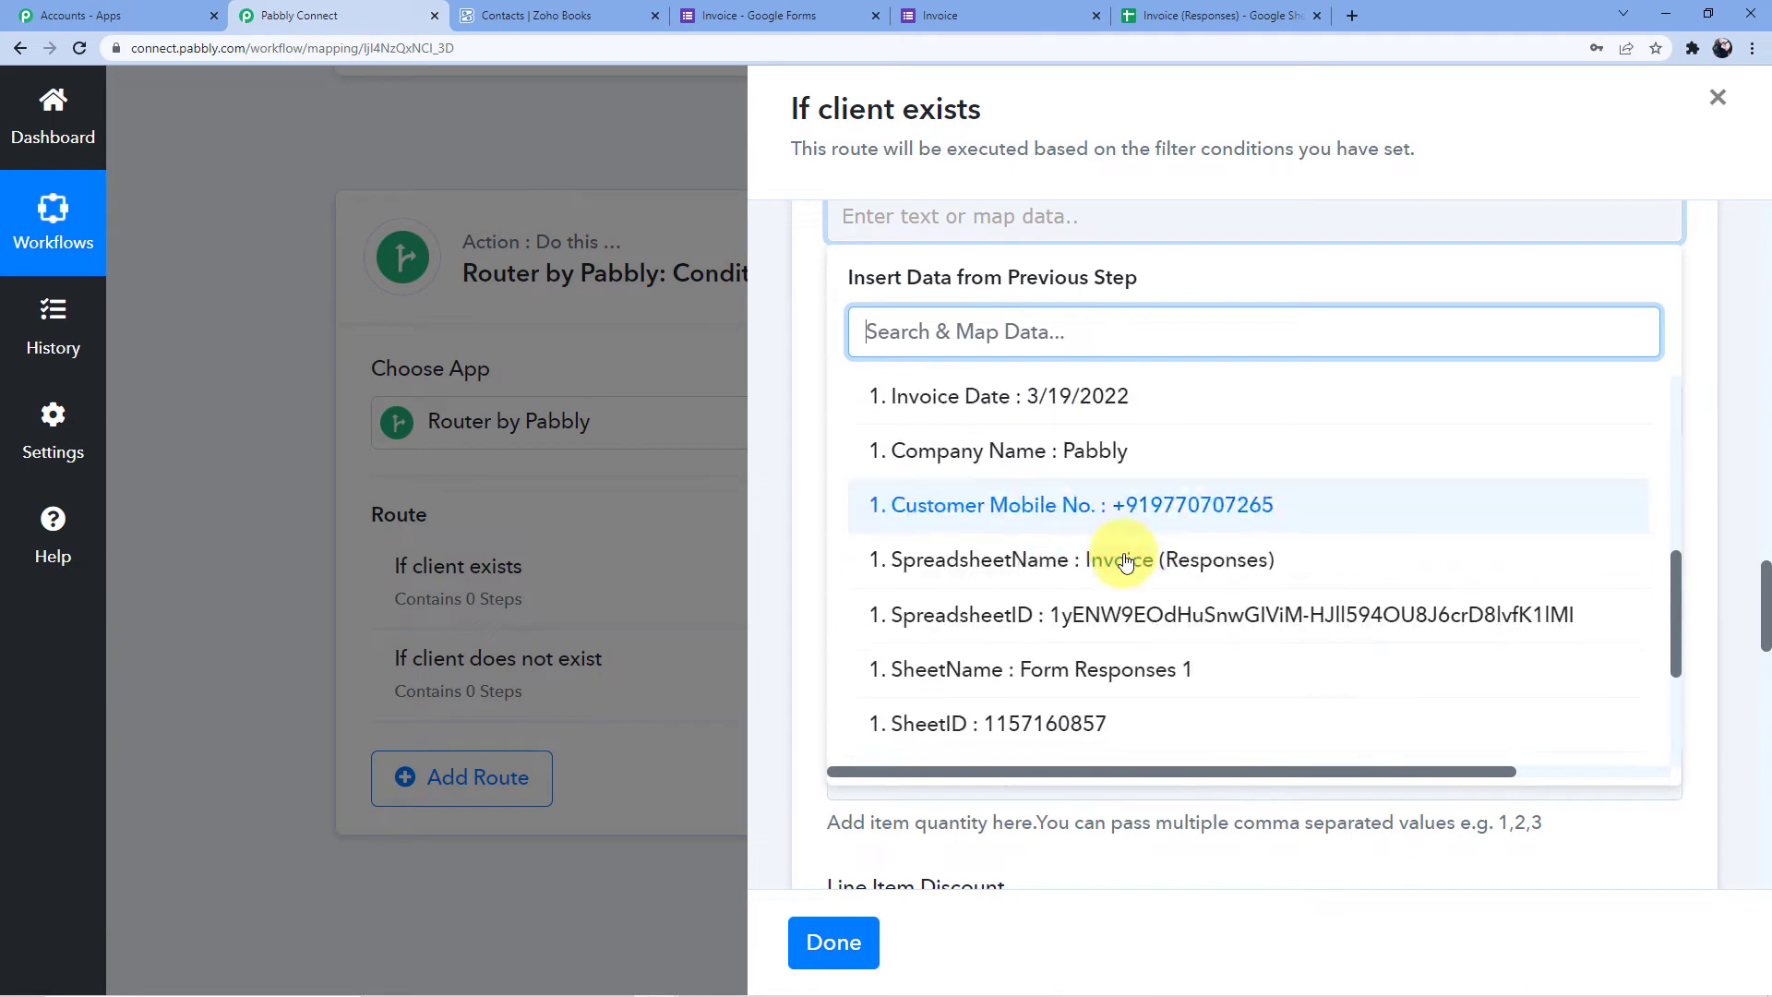
scroll(1131, 585, "up", 3)
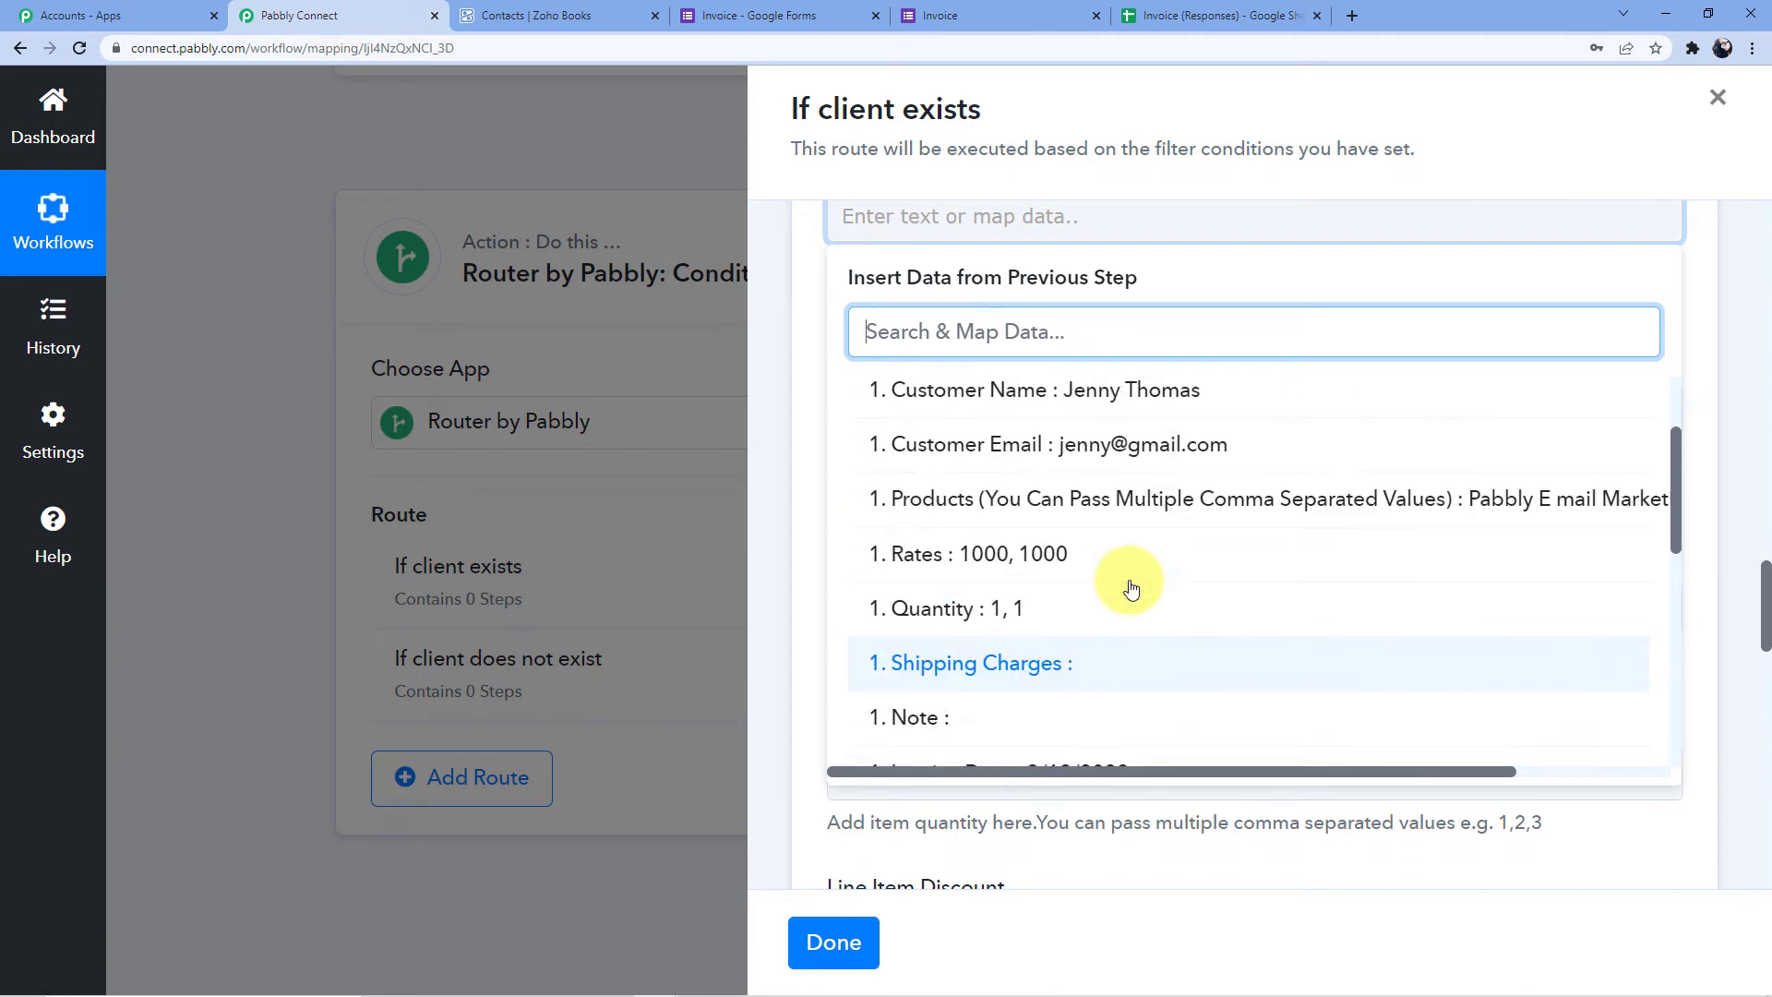
left_click(1138, 585)
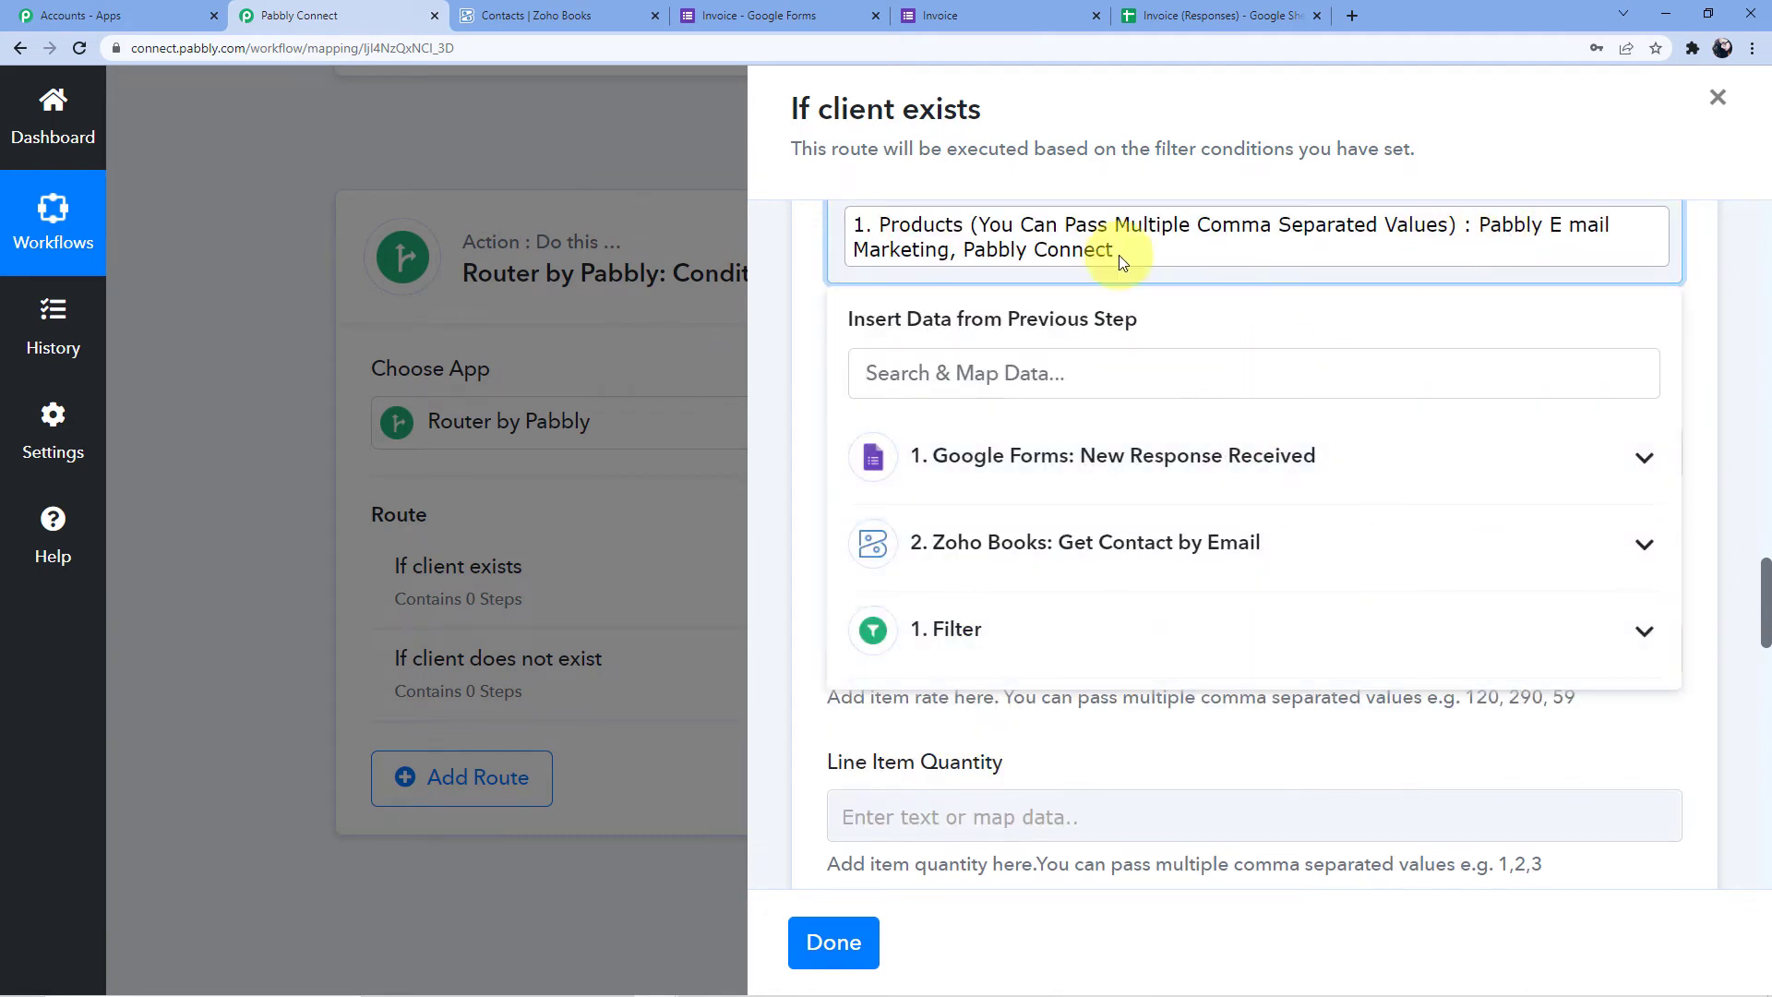
left_click(814, 330)
scroll(806, 374, "down", 3)
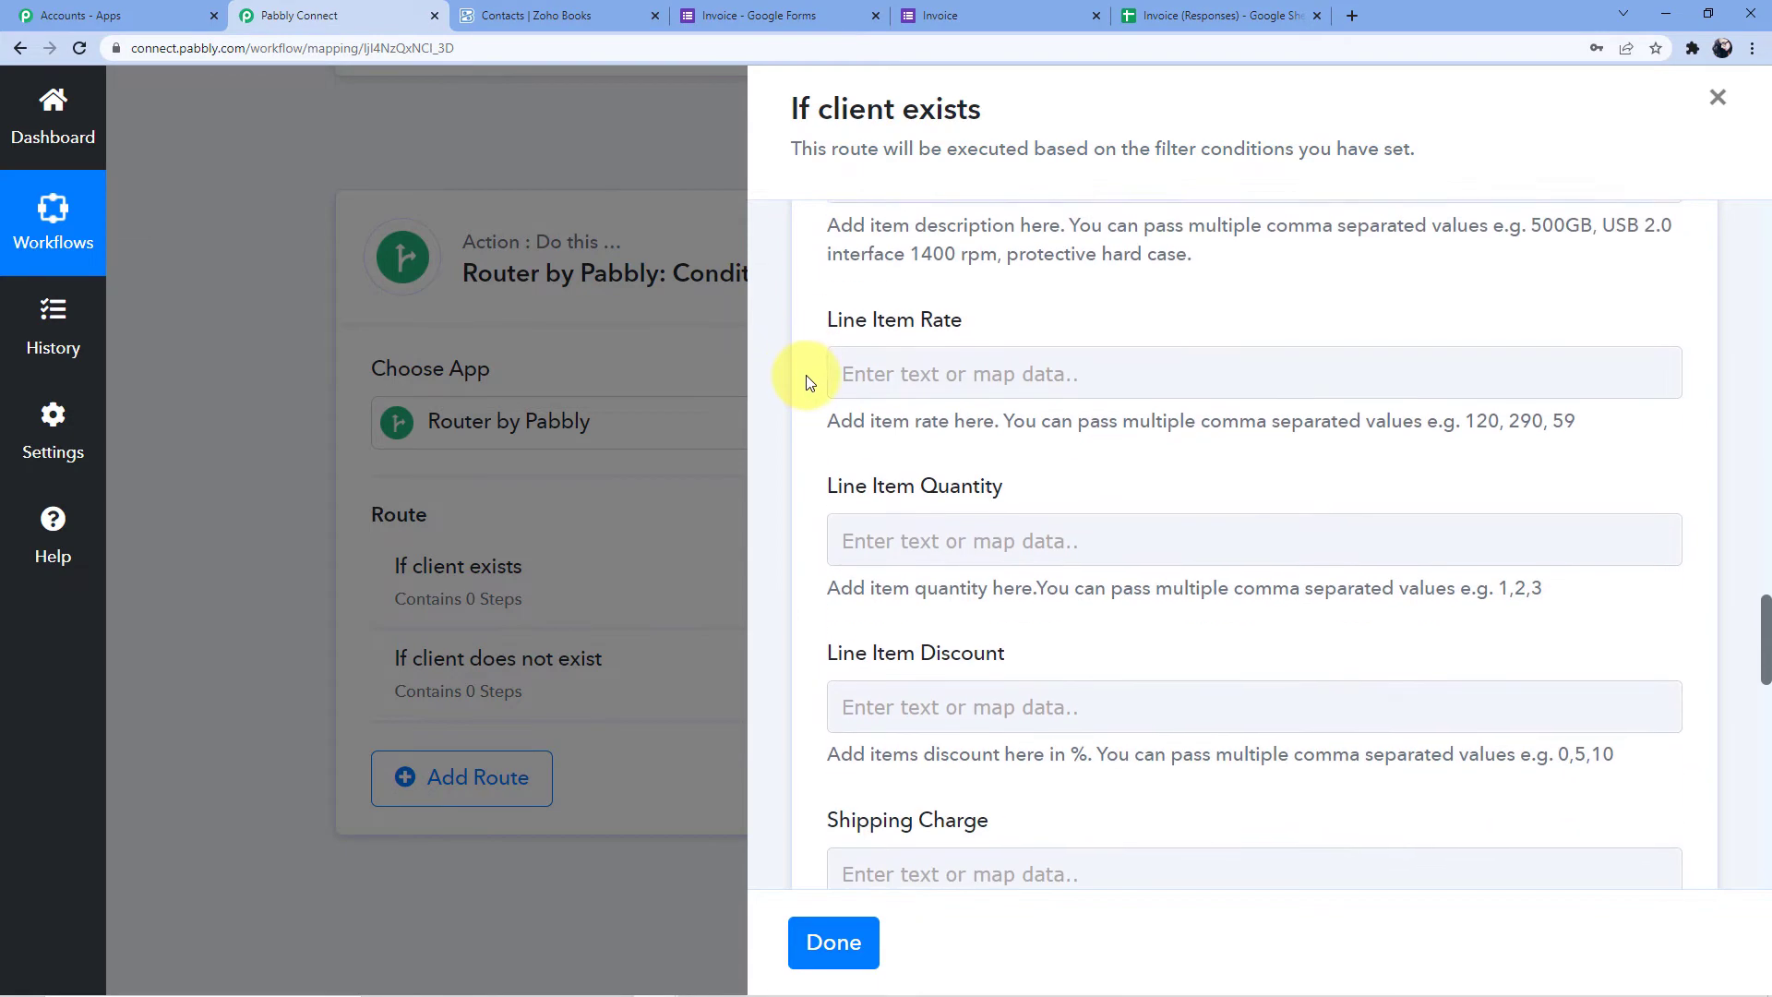
scroll(808, 376, "up", 2)
scroll(943, 359, "down", 2)
Map the form's Rates answer into Line Item Rate and Quantity into Line Item Quantity
left_click(932, 365)
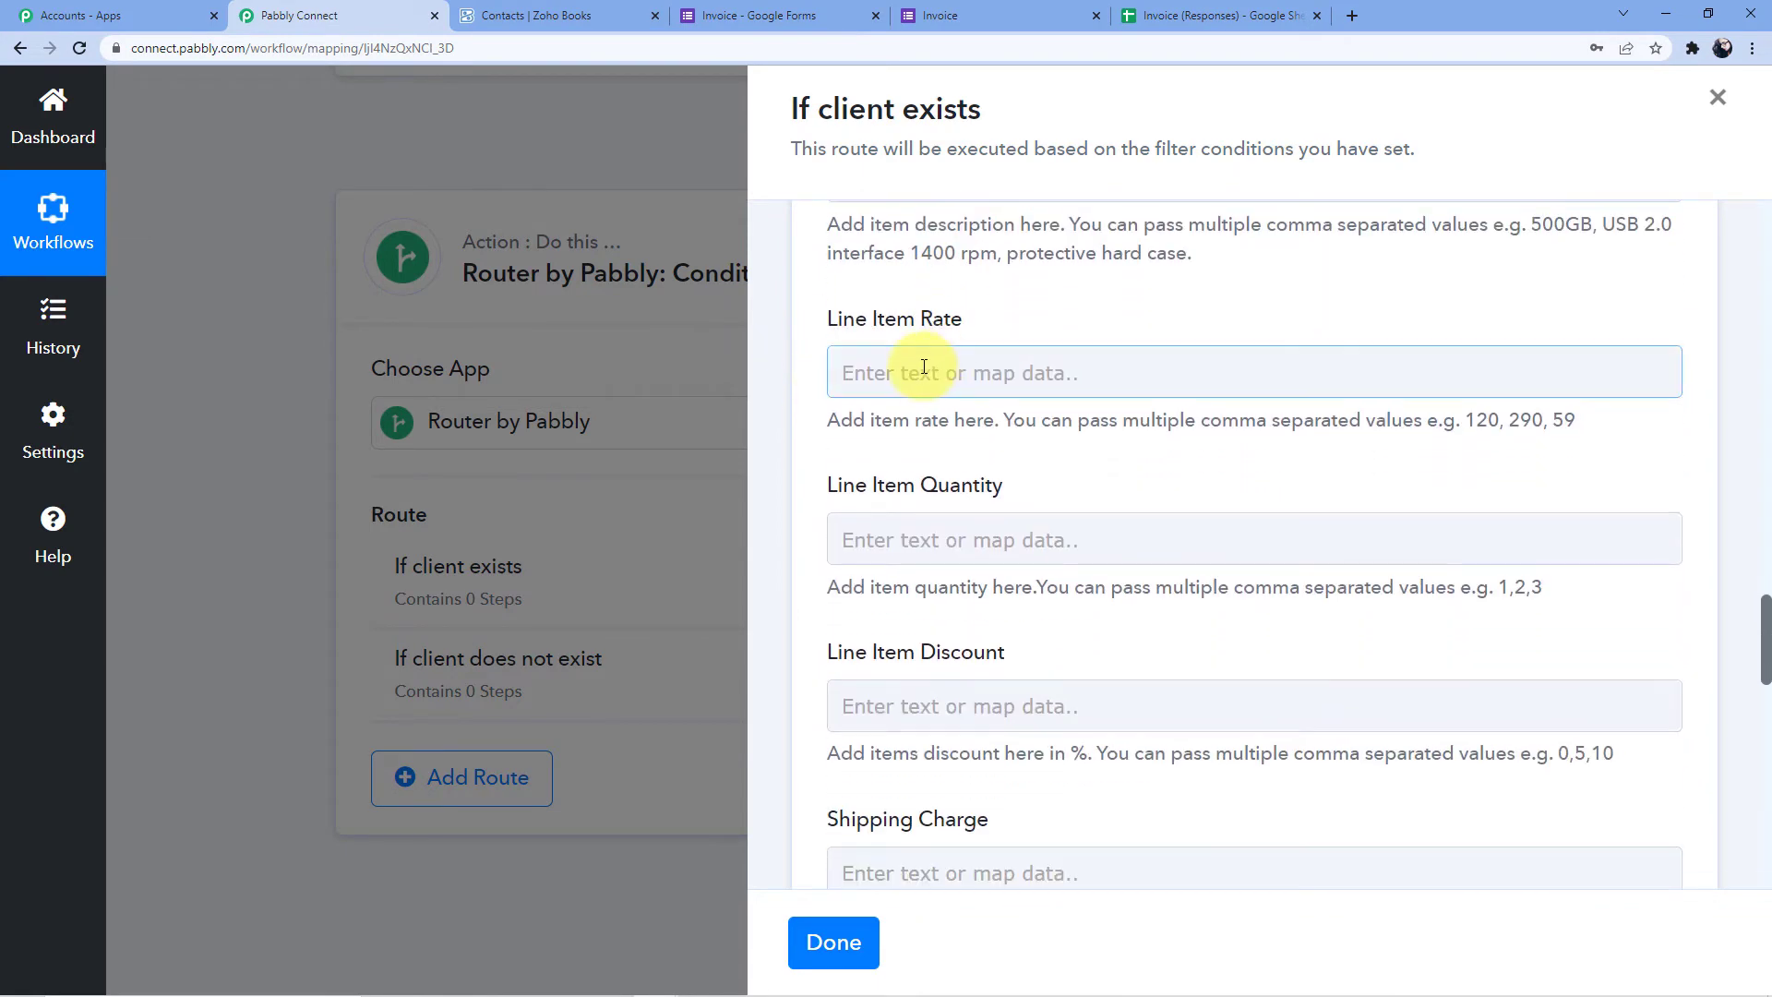
scroll(1022, 566, "down", 1)
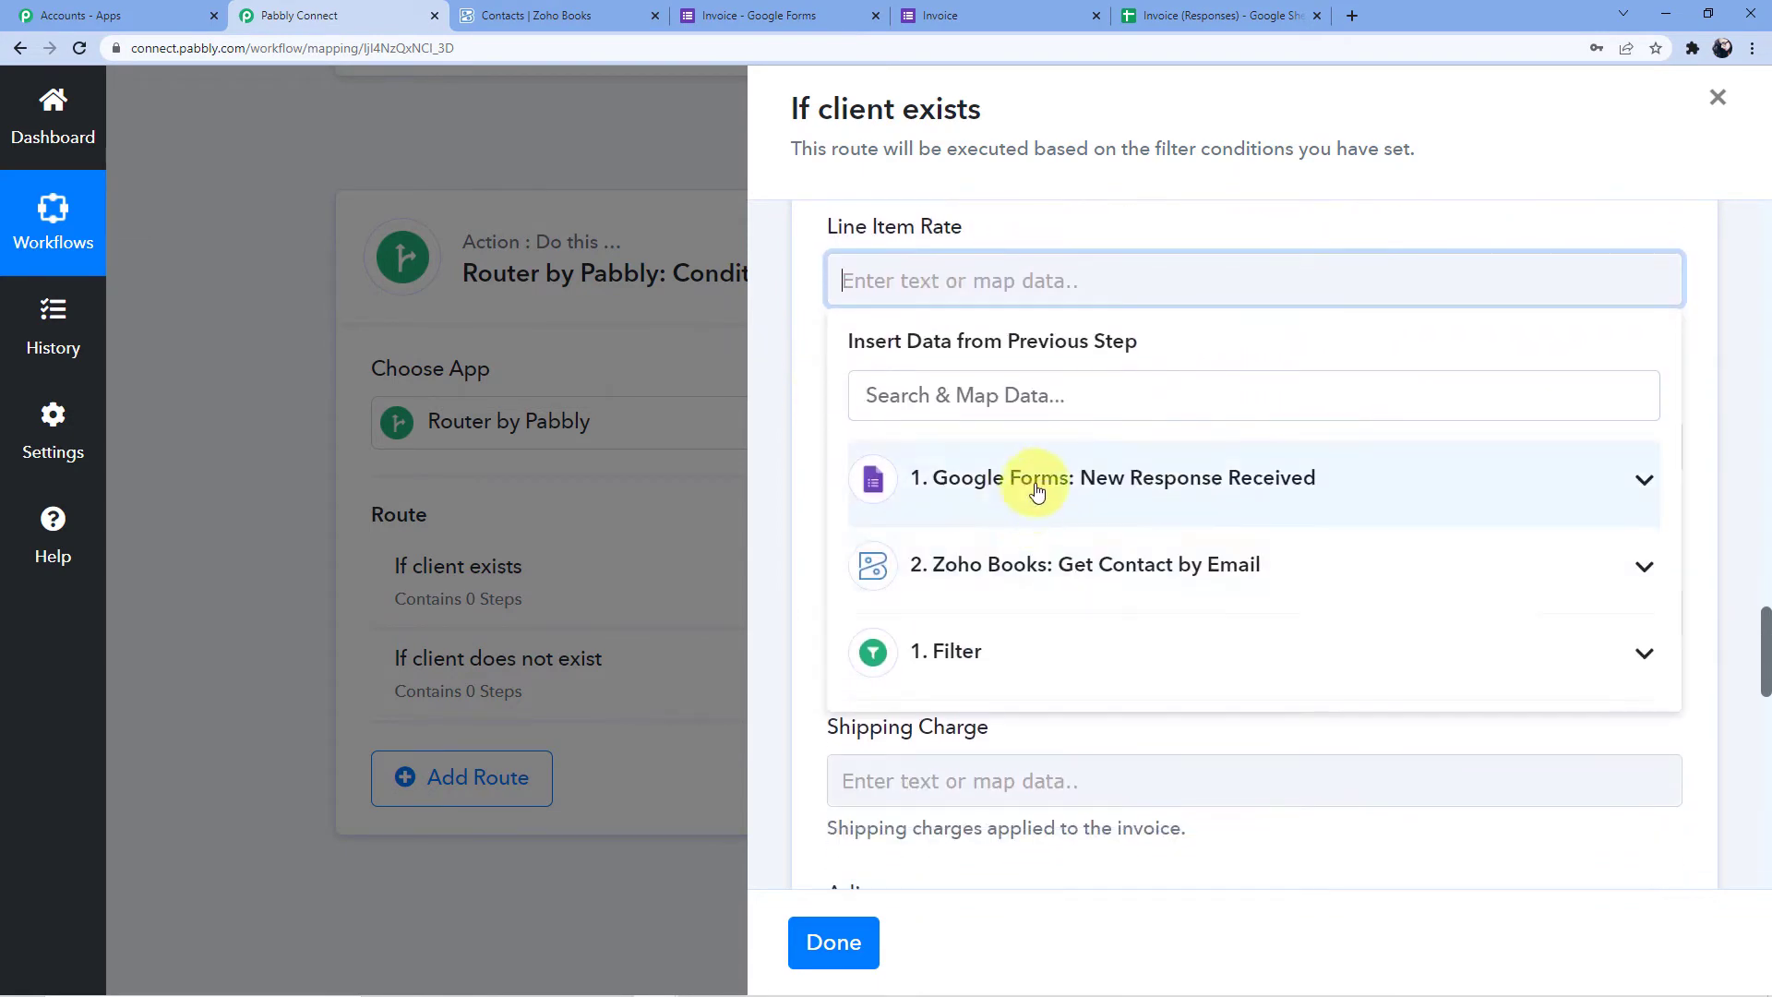
left_click(1034, 478)
scroll(1061, 591, "down", 4)
scroll(1049, 577, "up", 2)
left_click(1047, 583)
left_click(994, 227)
scroll(1006, 268, "down", 3)
left_click(957, 277)
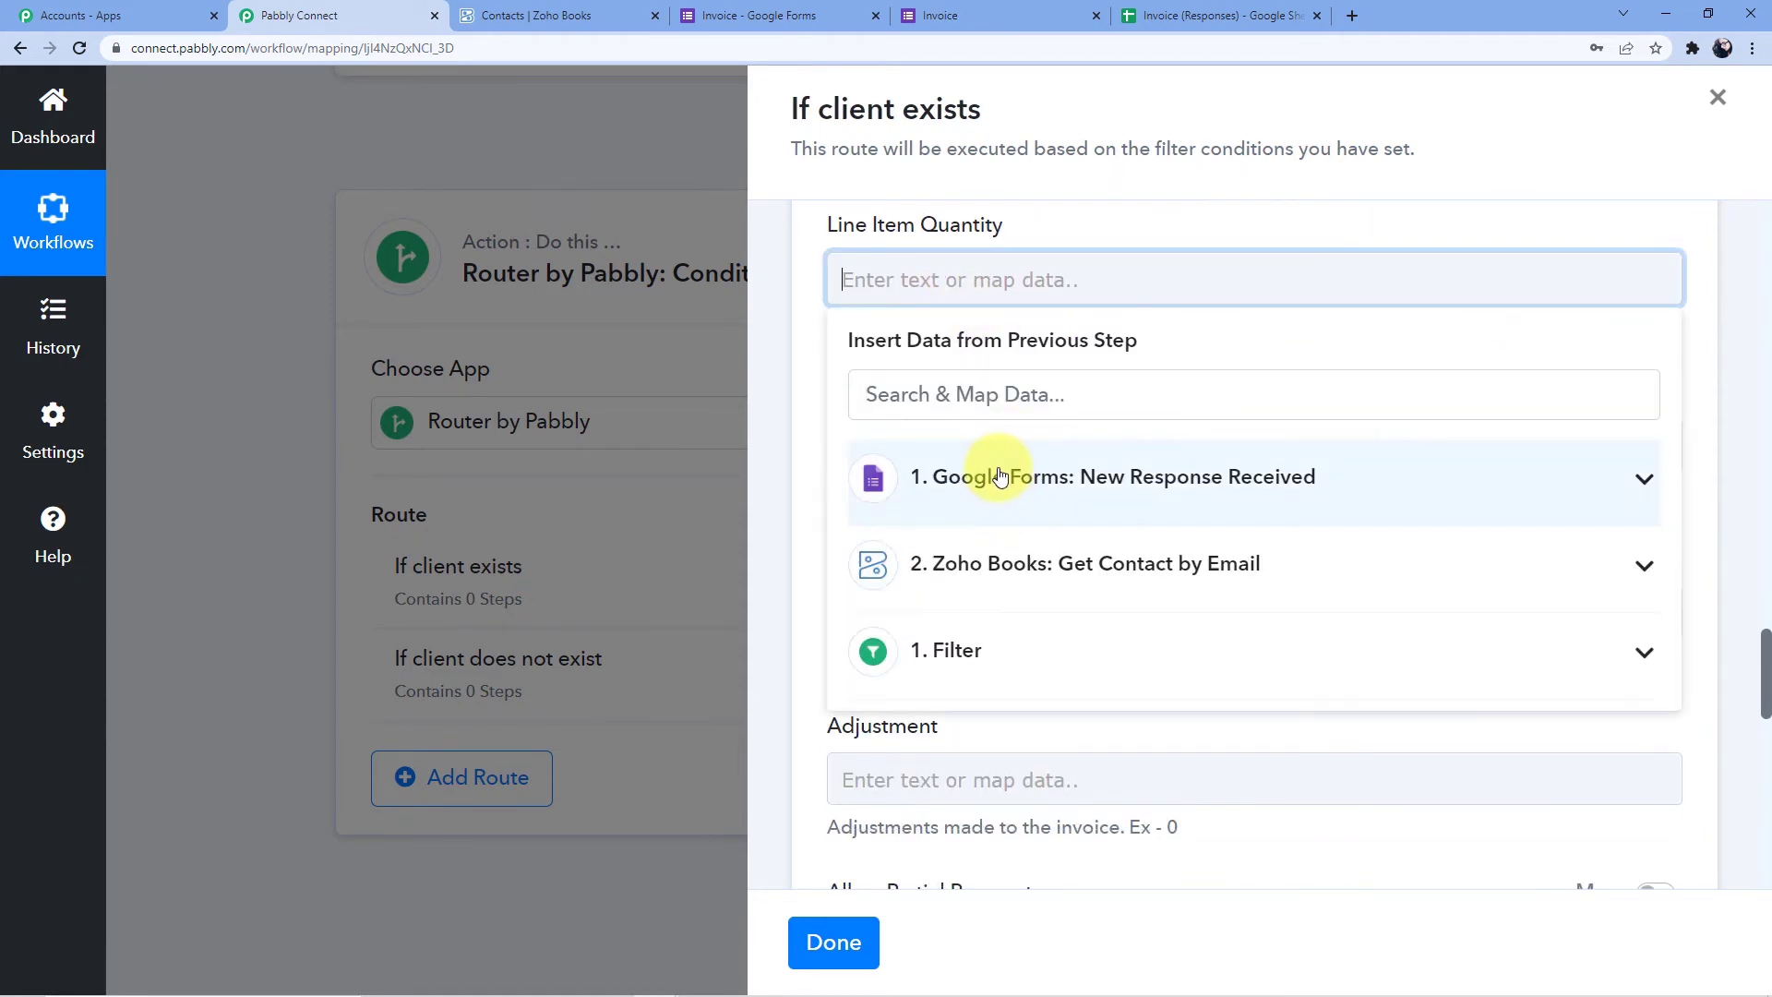
left_click(1030, 484)
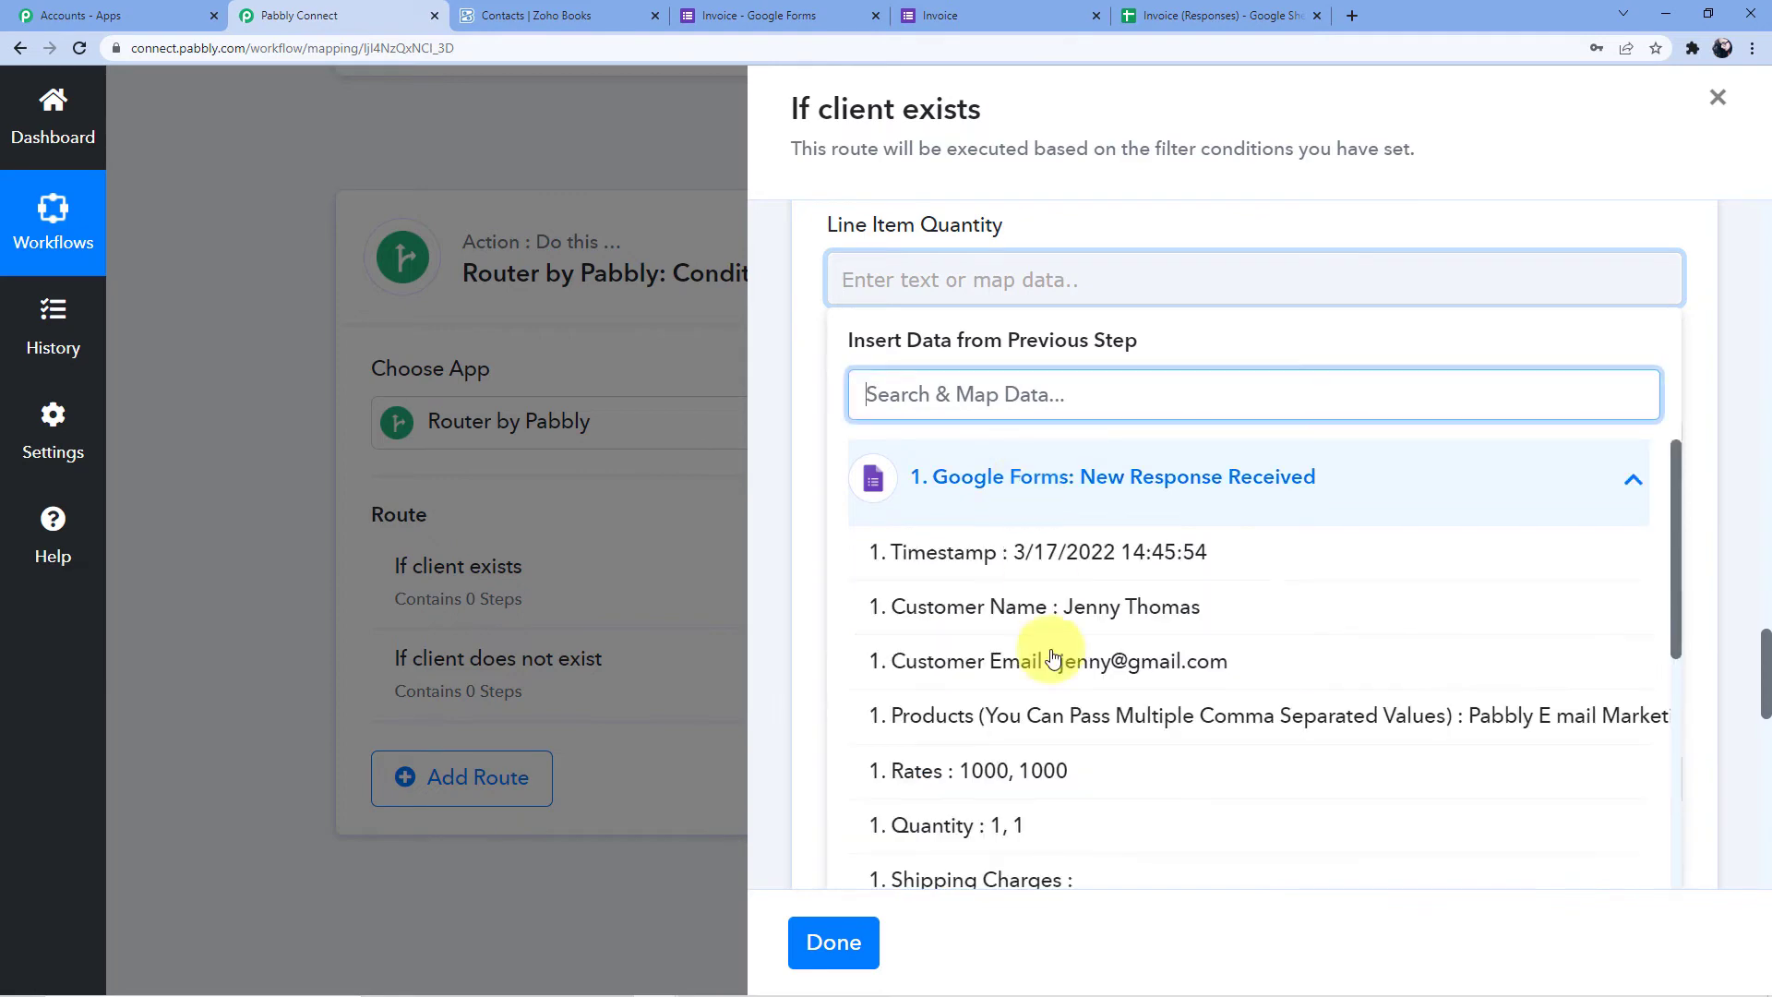
left_click(1024, 826)
left_click(1197, 216)
scroll(1168, 238, "down", 2)
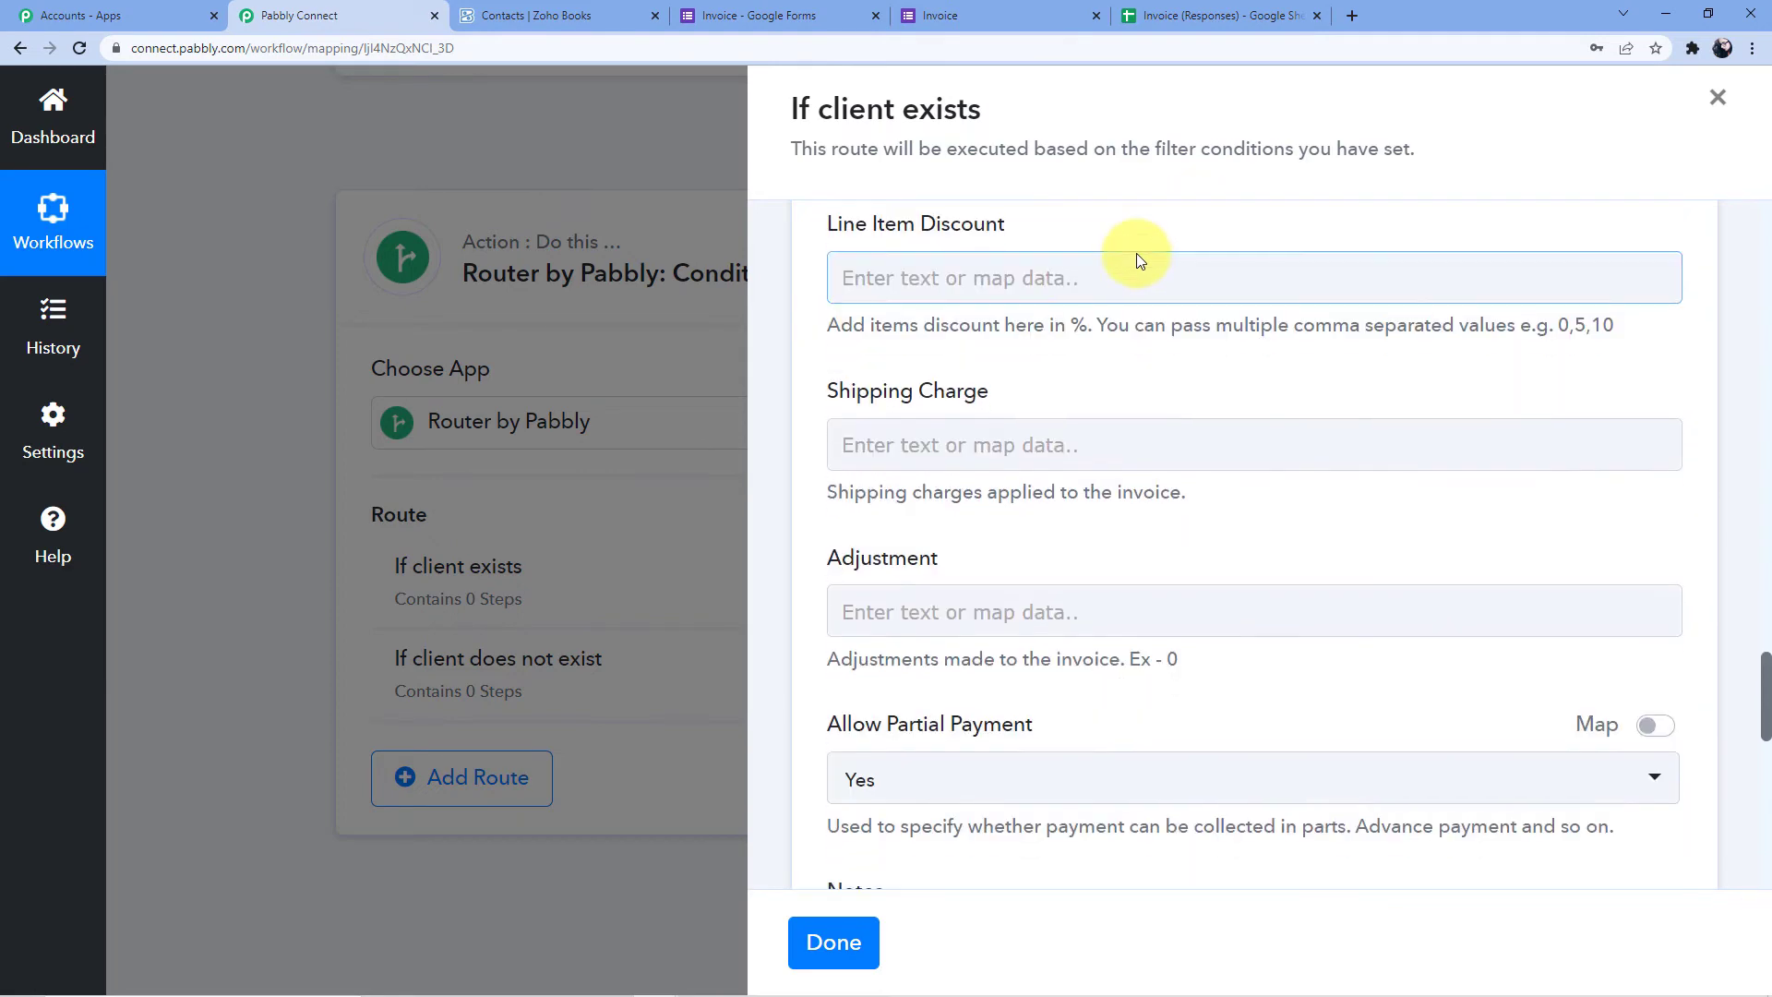
scroll(910, 309, "down", 2)
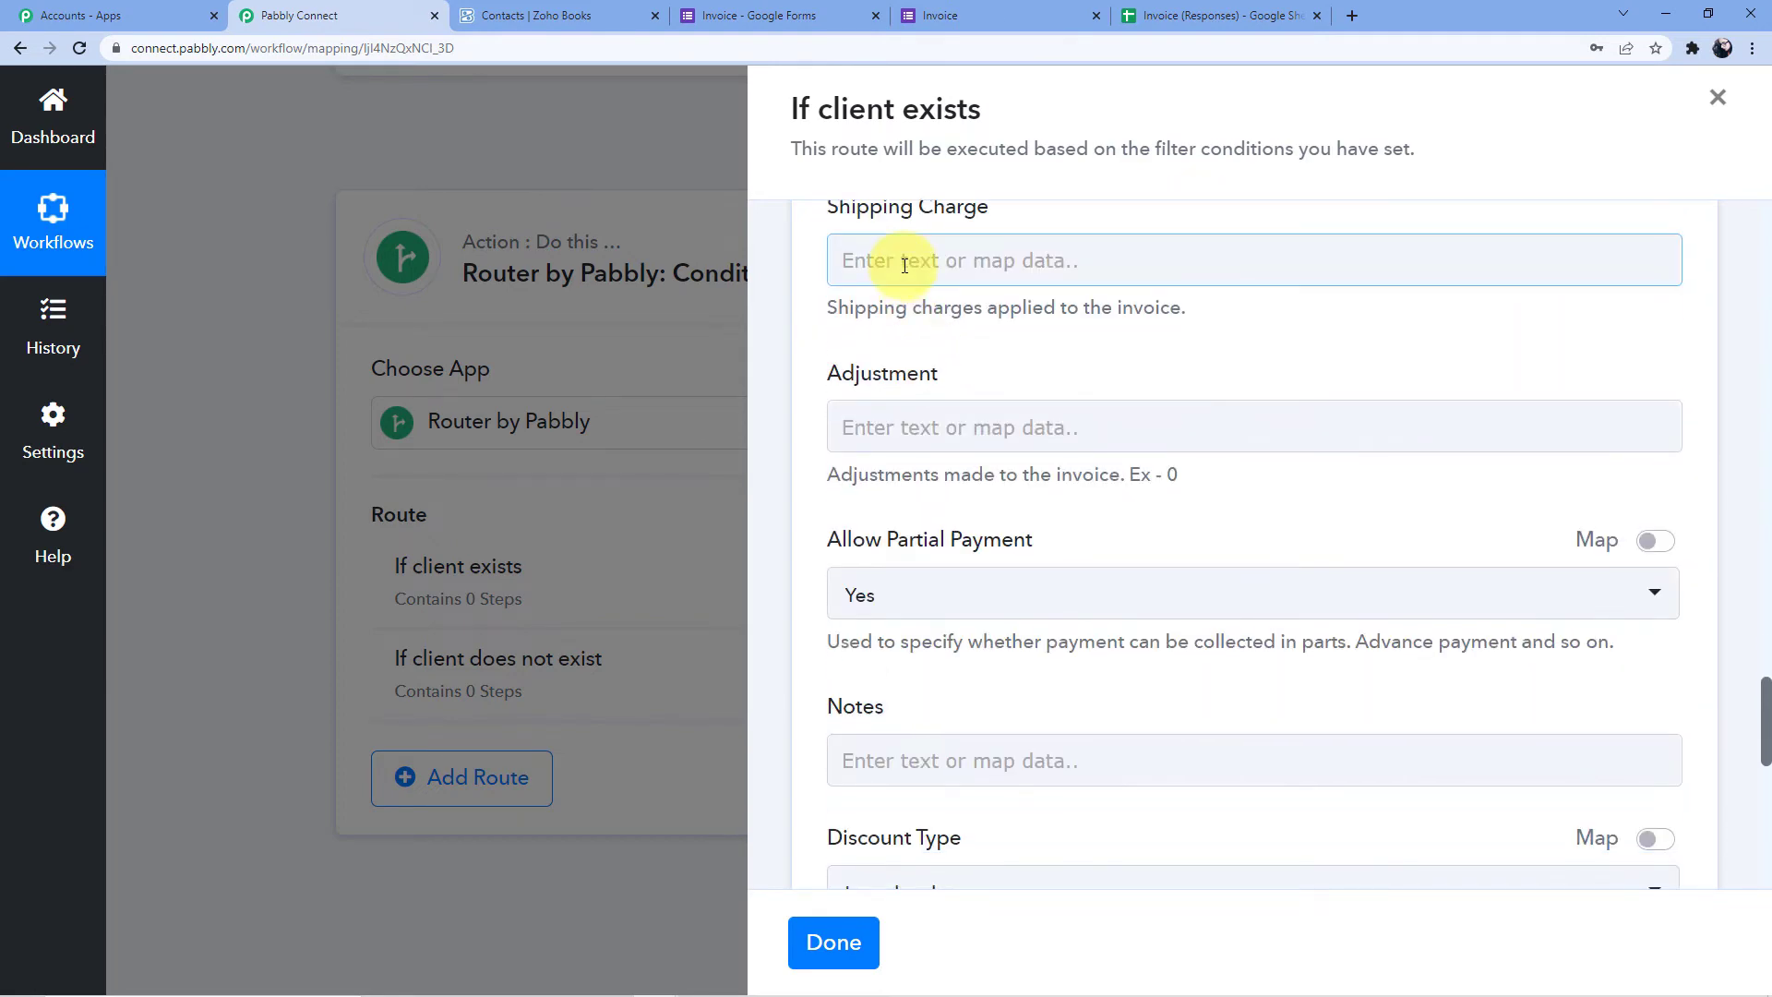
Save and test the invoice step, creating INV-000006, then switch to the Zoho Books tab
scroll(904, 263, "down", 2)
scroll(904, 266, "down", 3)
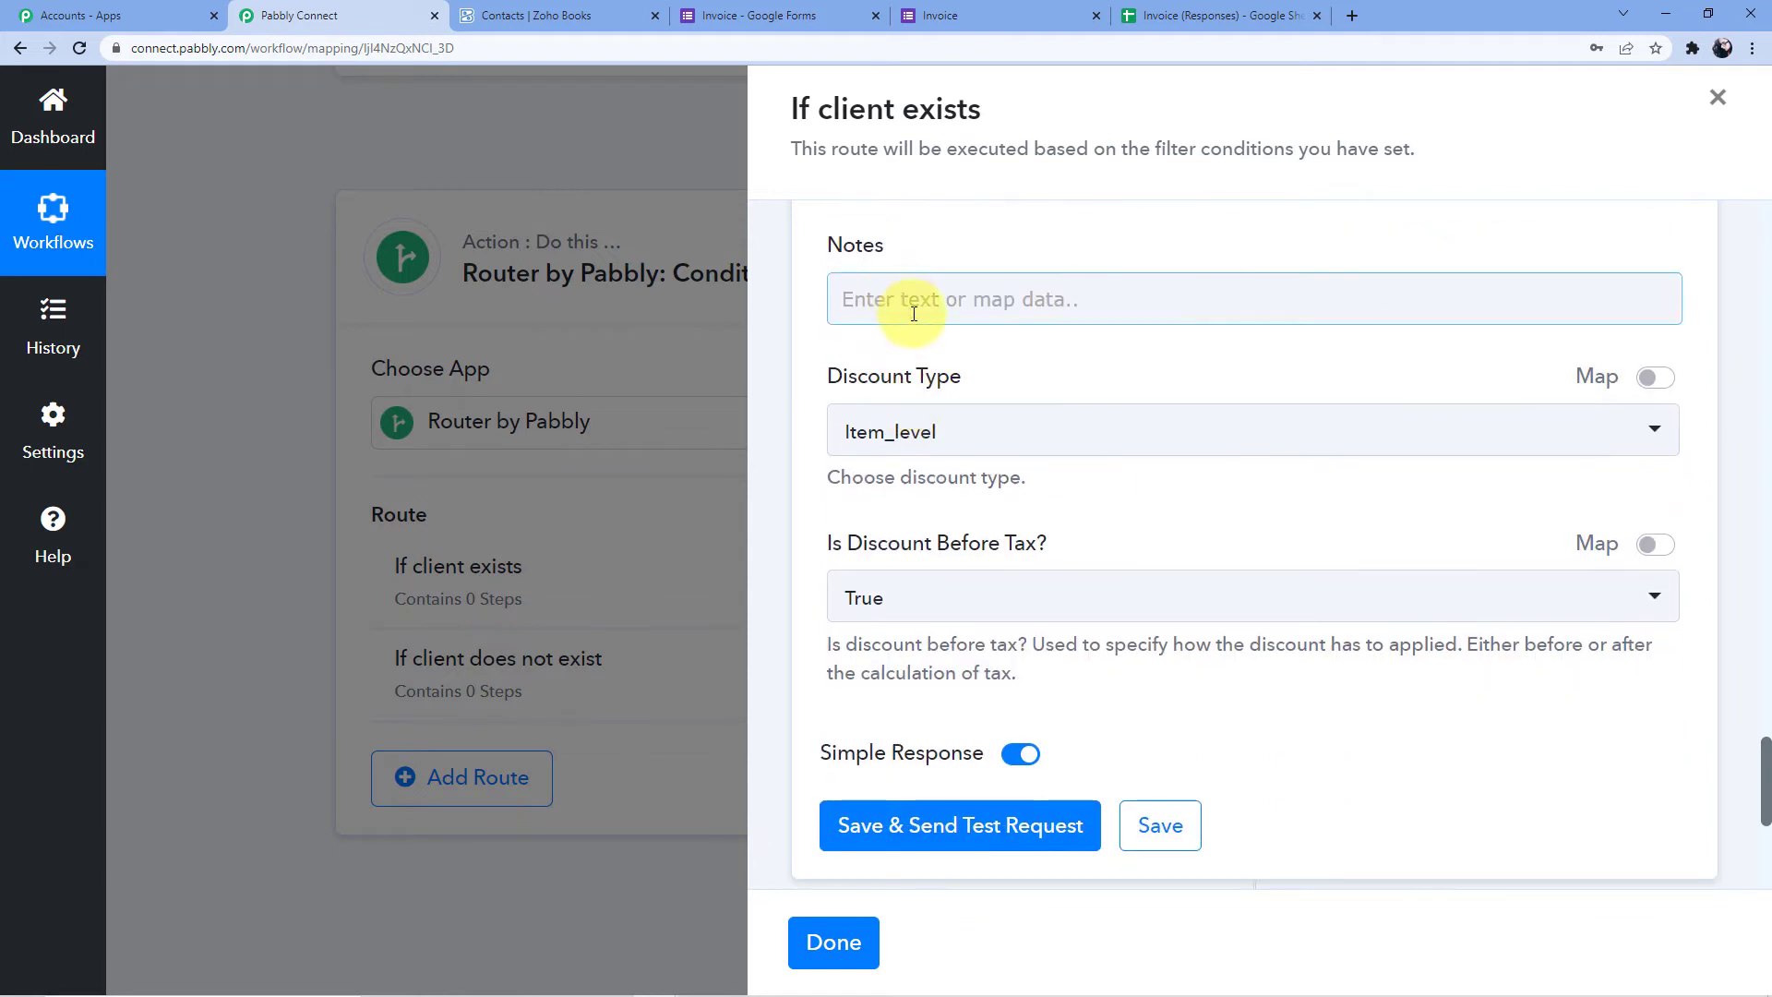
scroll(894, 292, "down", 2)
left_click(933, 657)
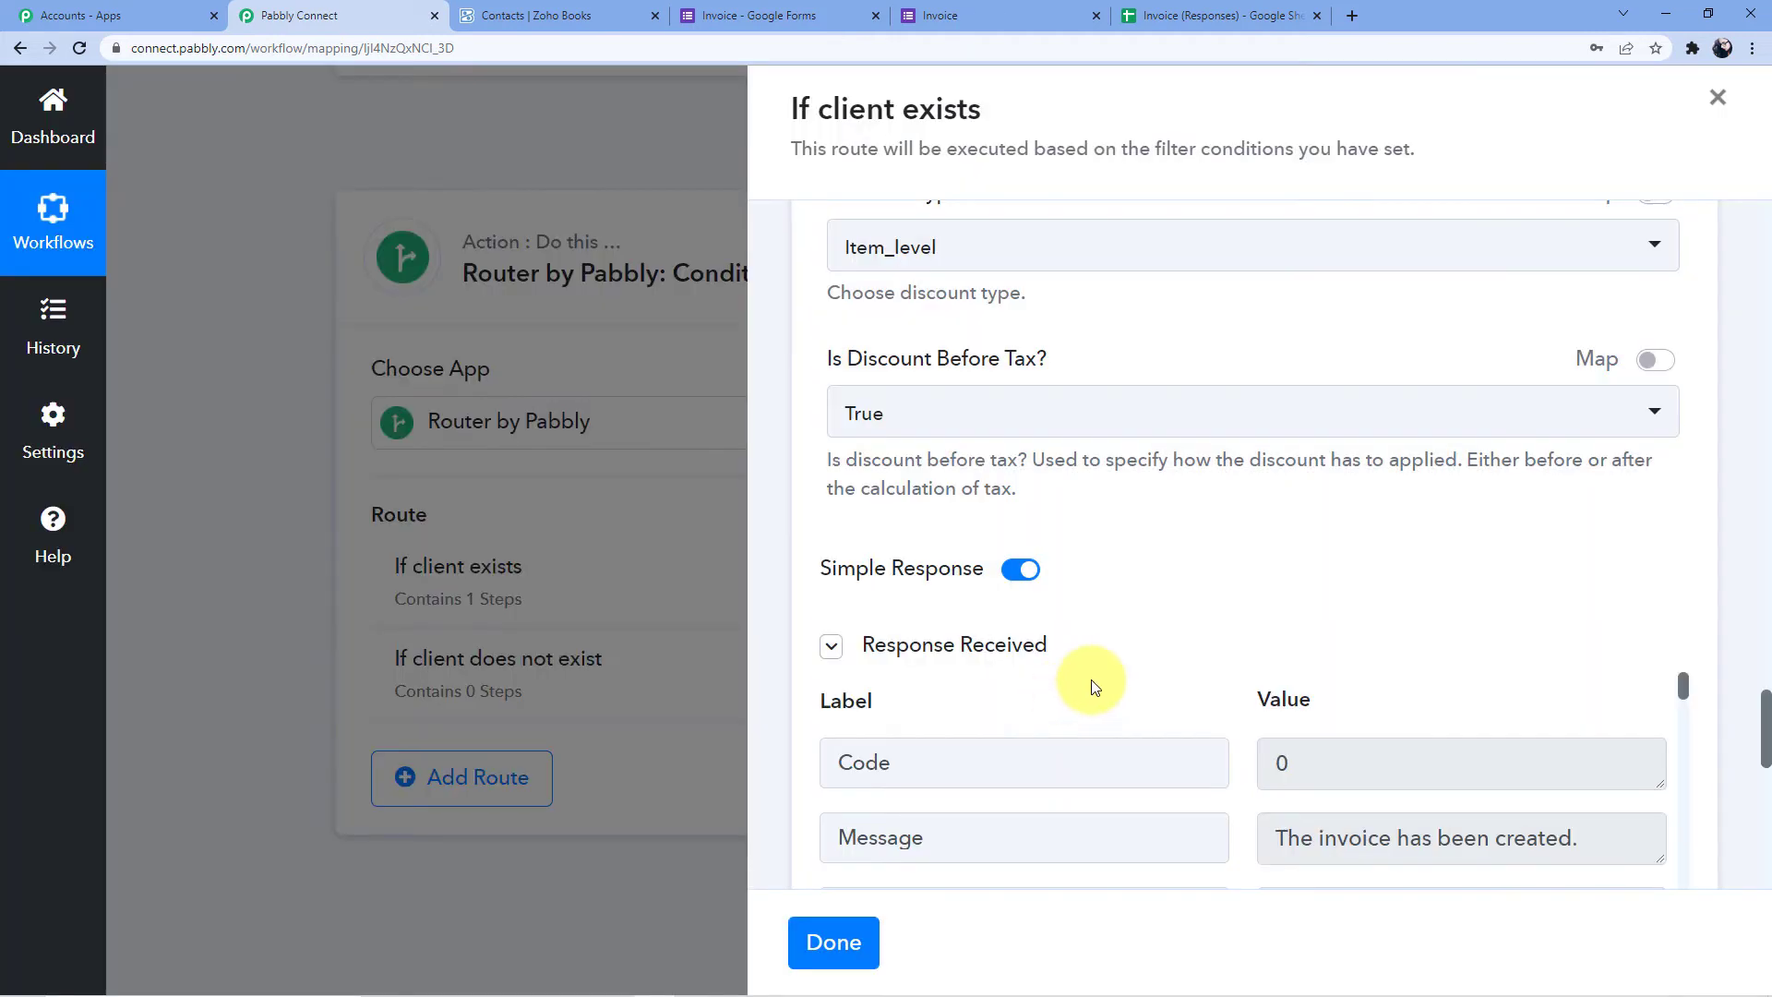
scroll(1091, 687, "down", 4)
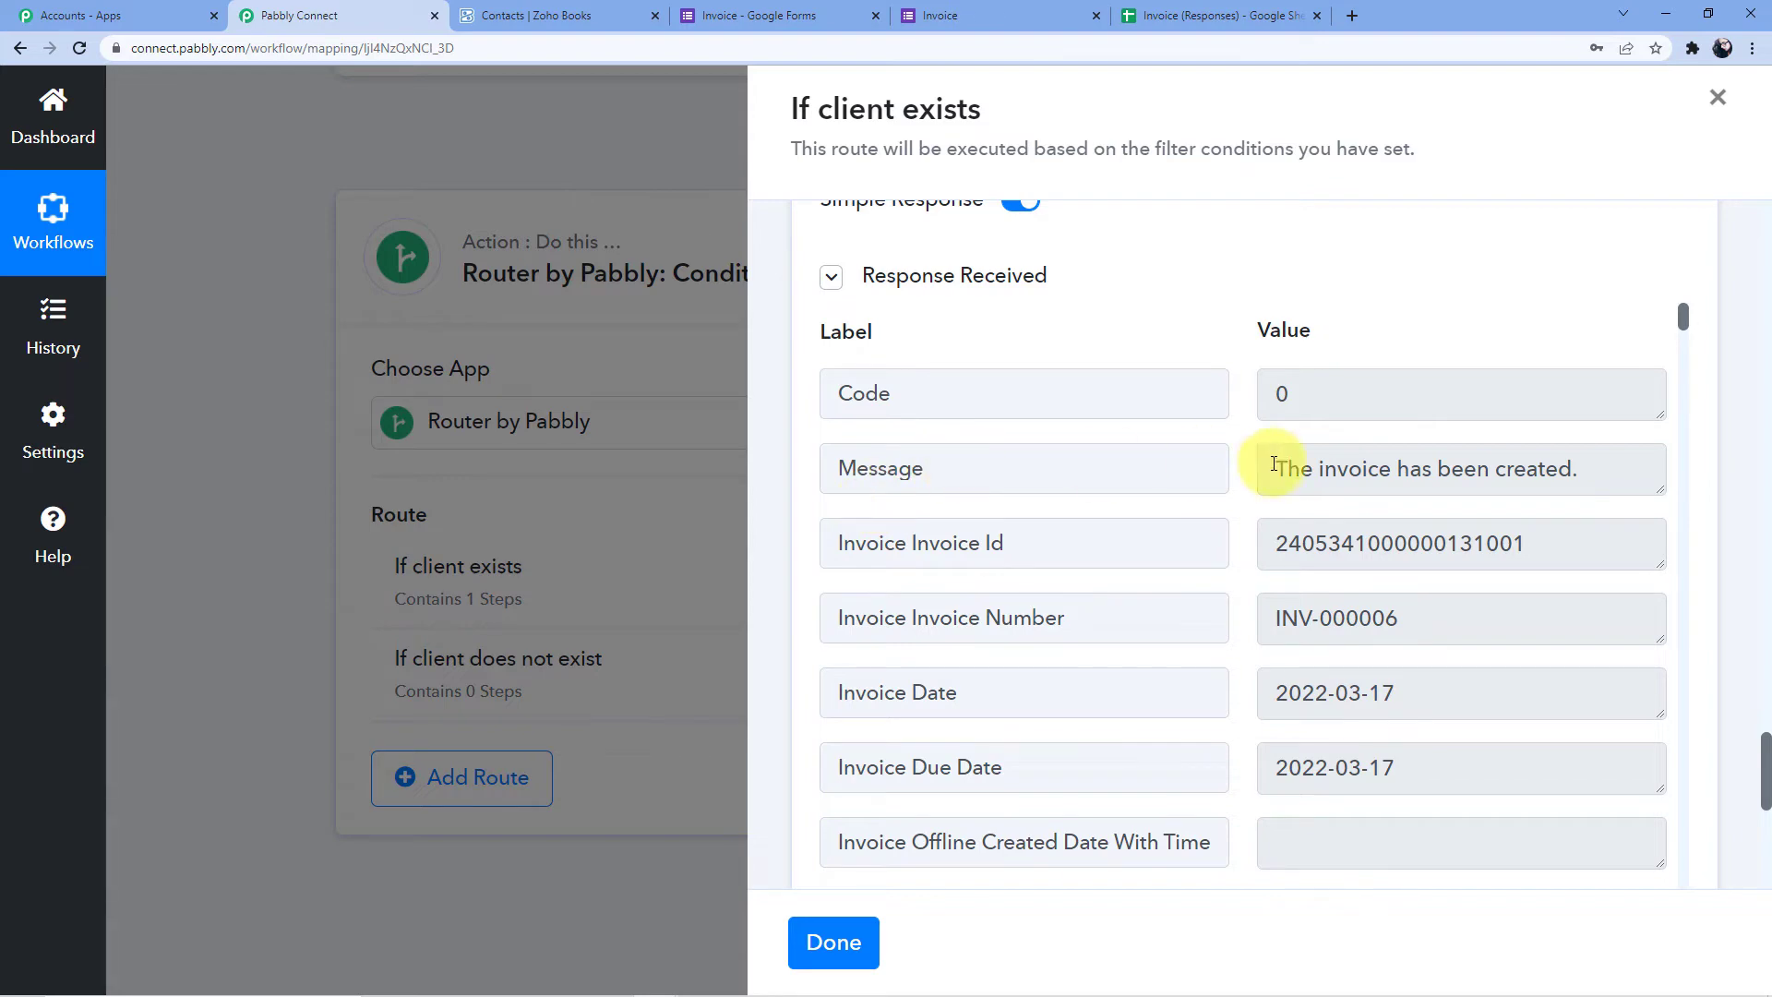
left_click(533, 15)
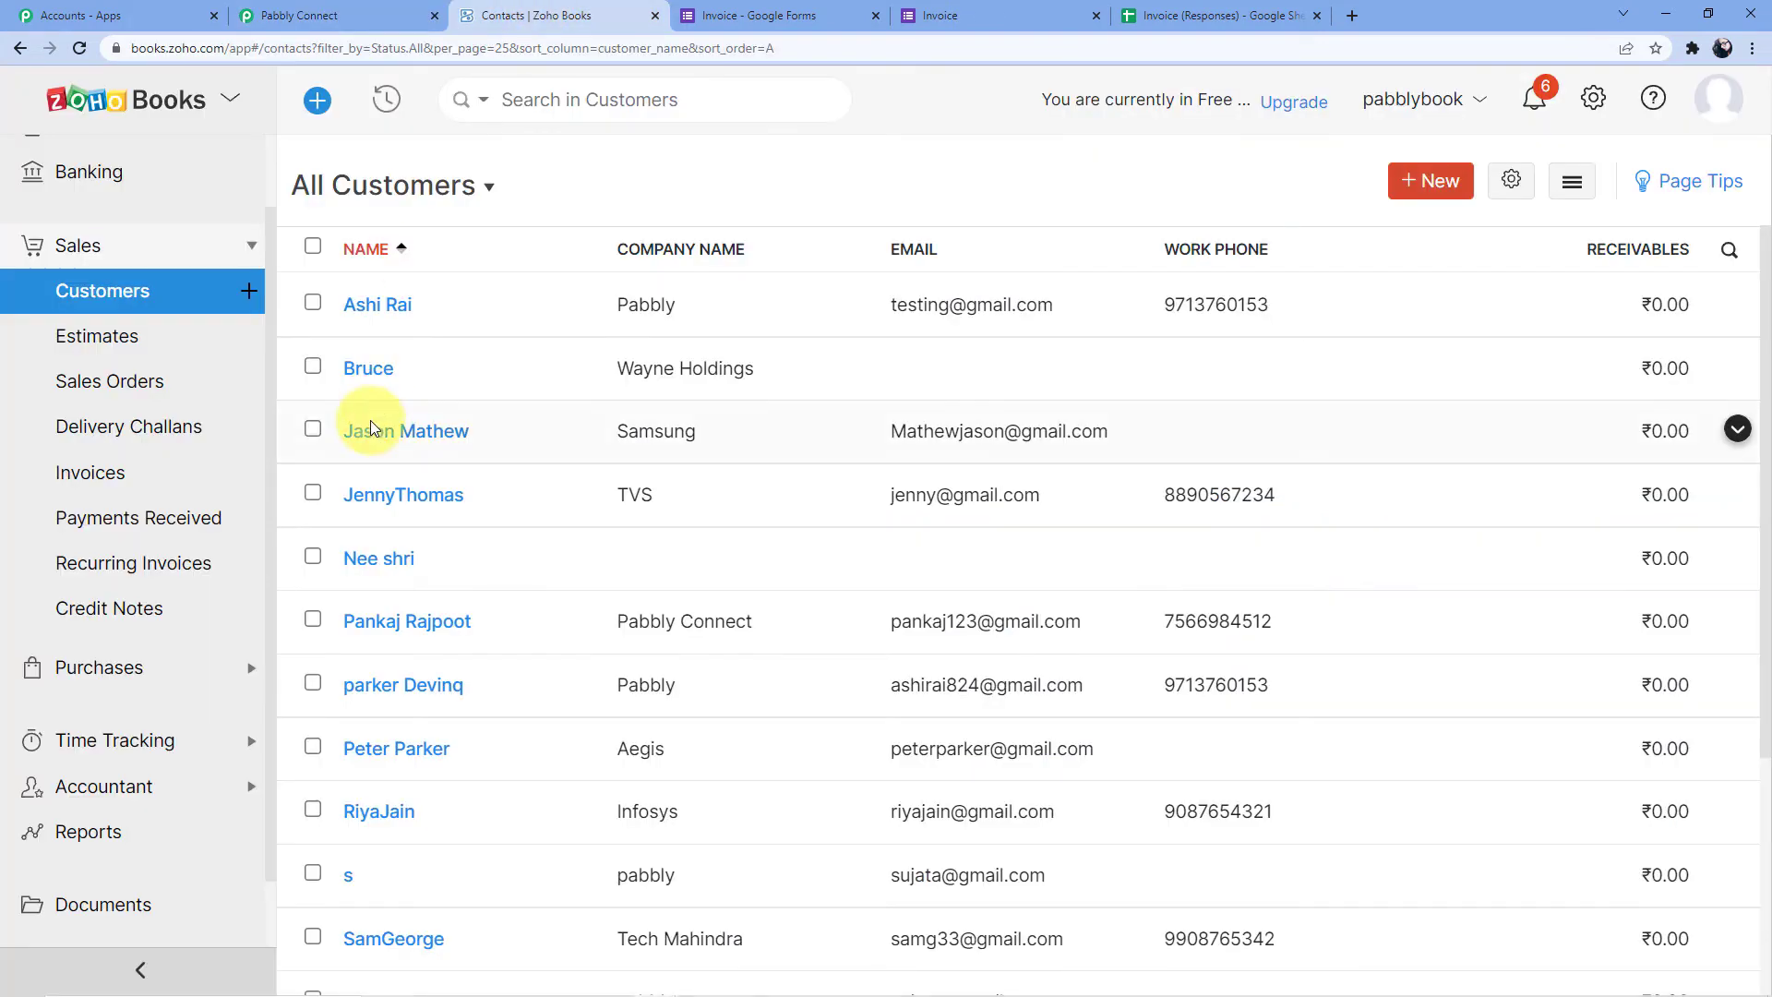
Confirm INV-000006 appears as a ₹2,000.00 draft in Zoho Books' Invoices, then return to Pabbly Connect
left_click(117, 480)
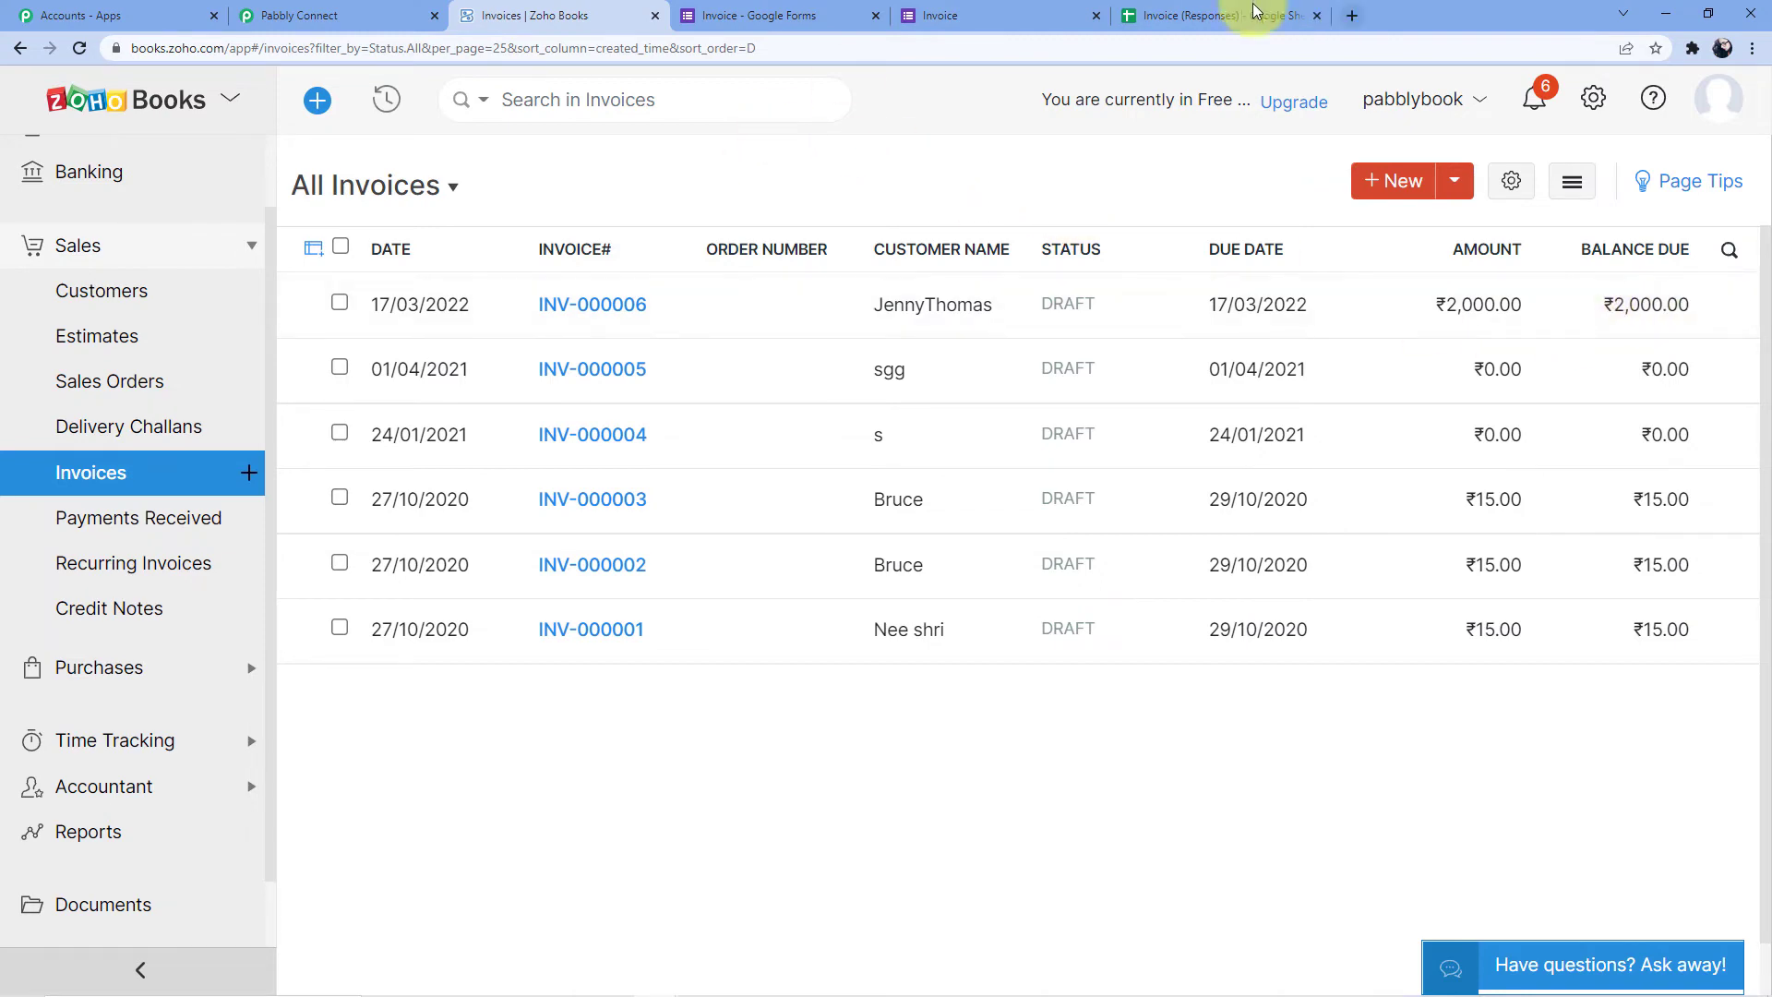
left_click(377, 8)
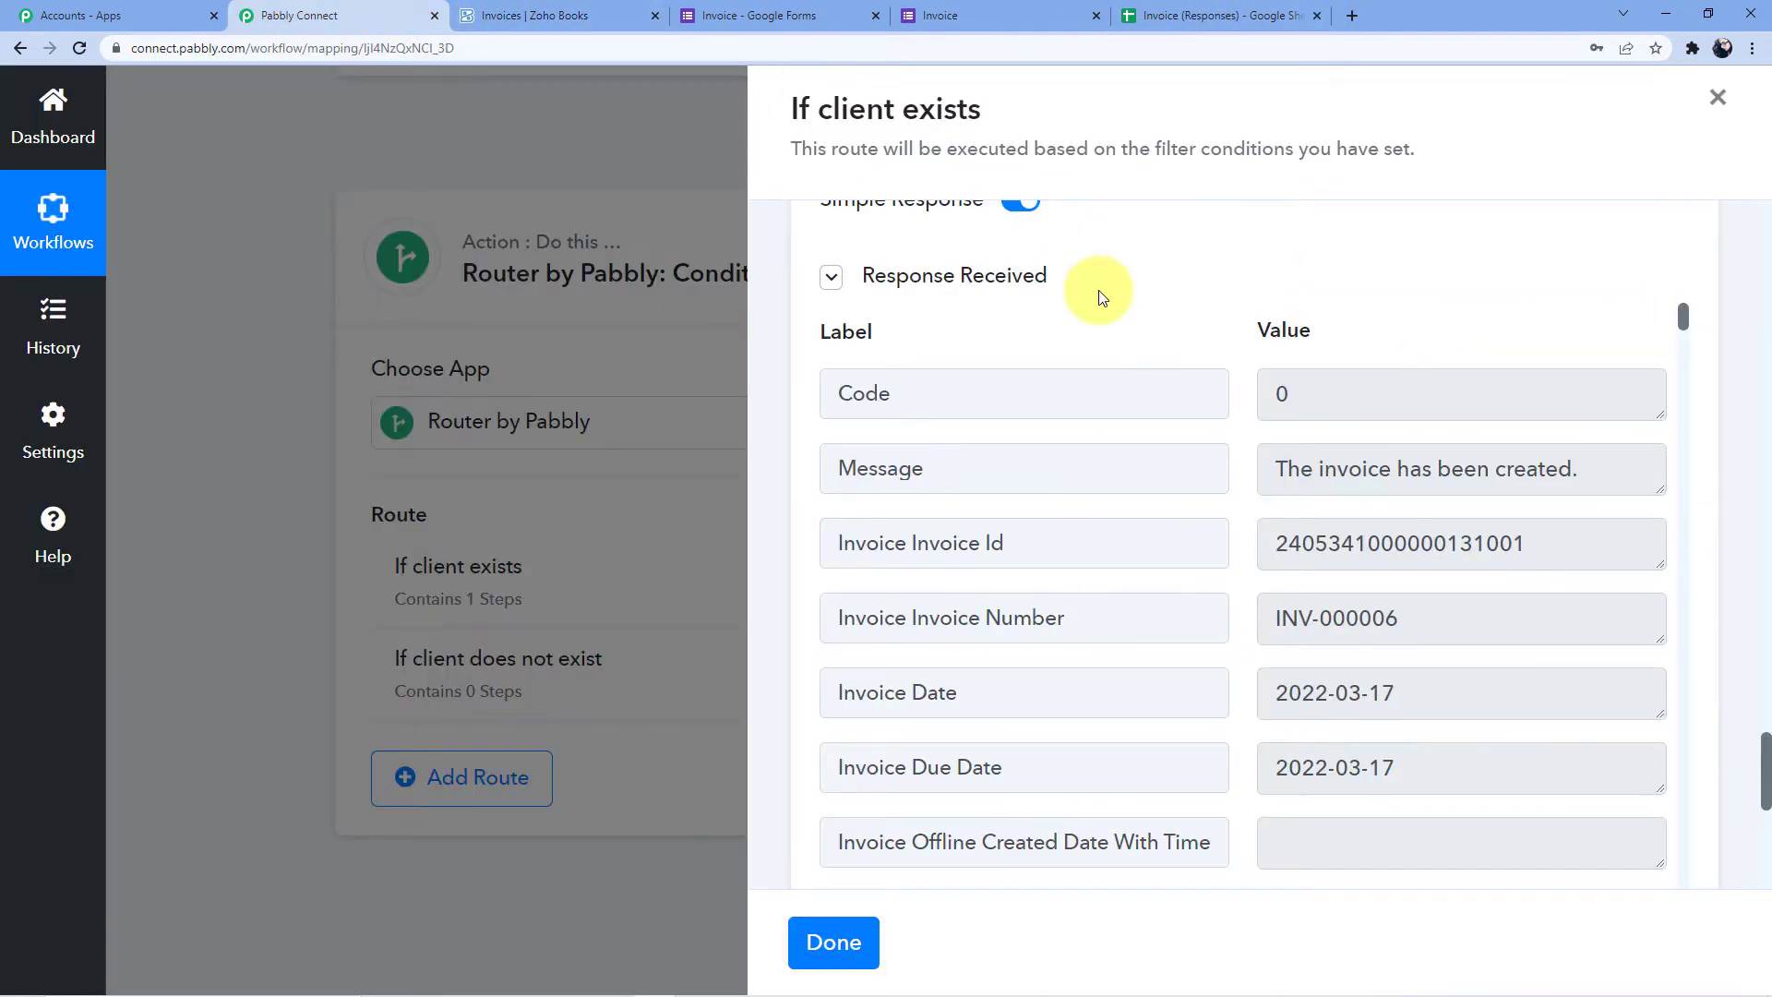
Close the 'If client exists' panel and open the 'If client does not exist' route settings
scroll(1091, 267, "up", 20)
scroll(1098, 297, "up", 20)
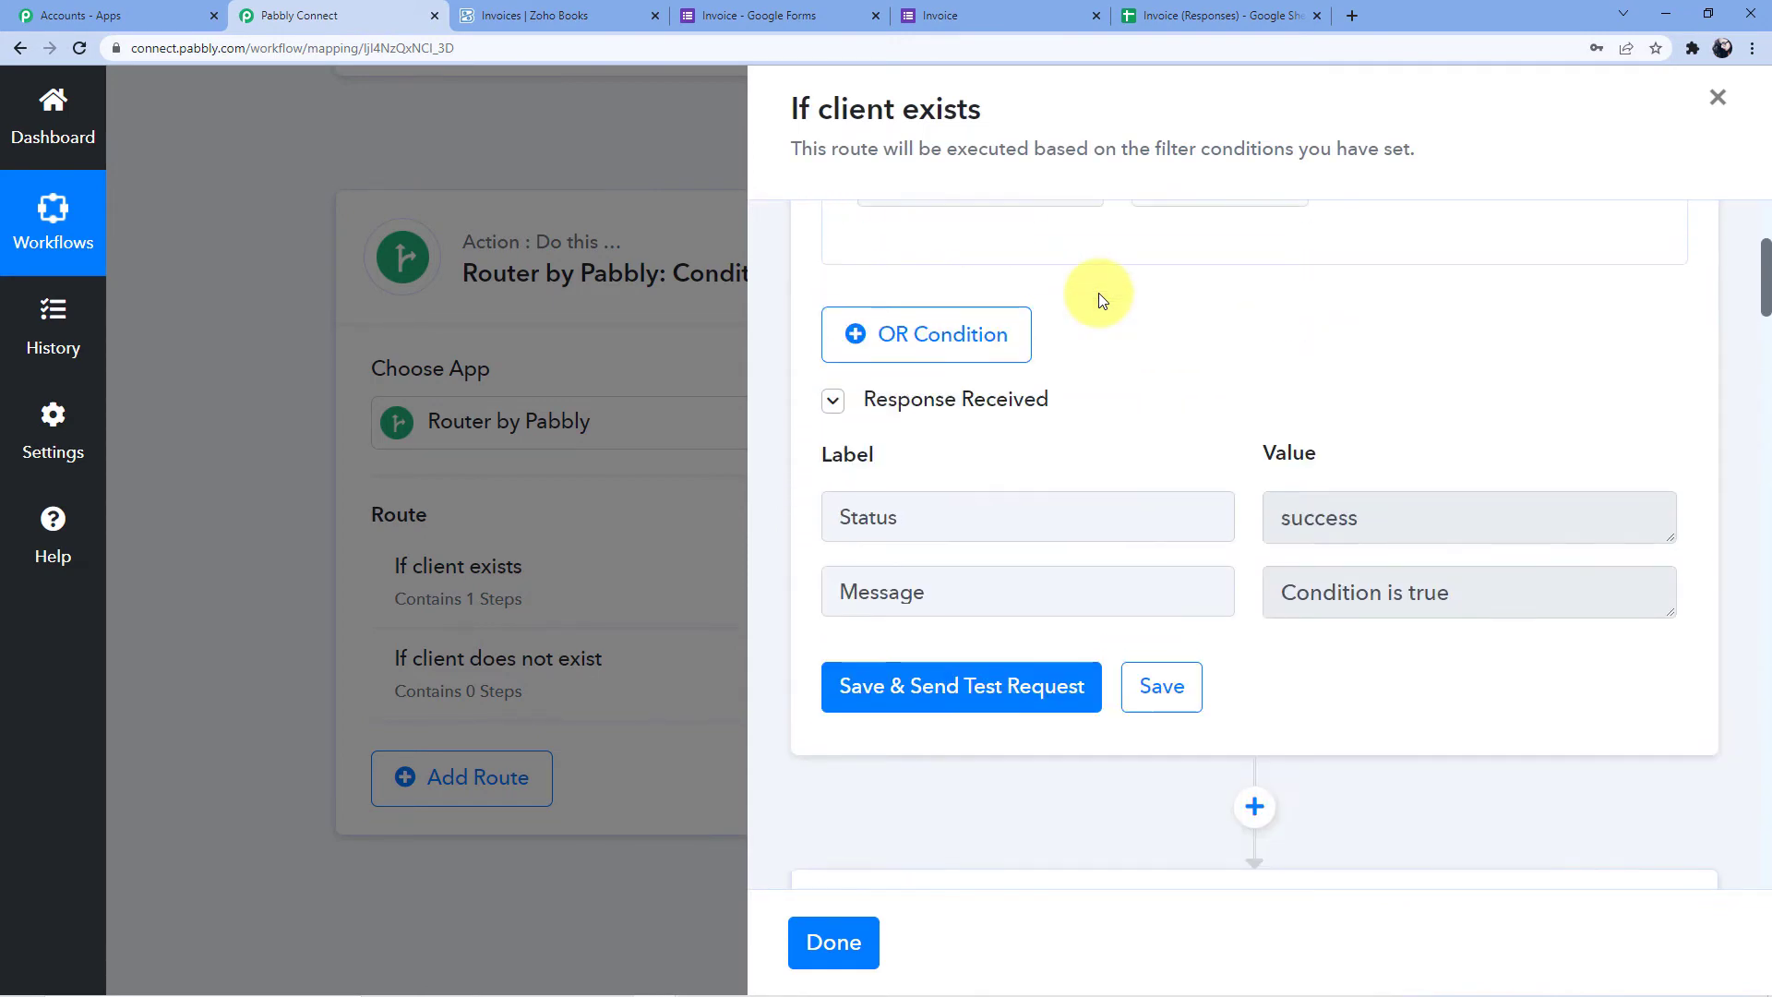
scroll(1098, 297, "up", 5)
left_click(1717, 96)
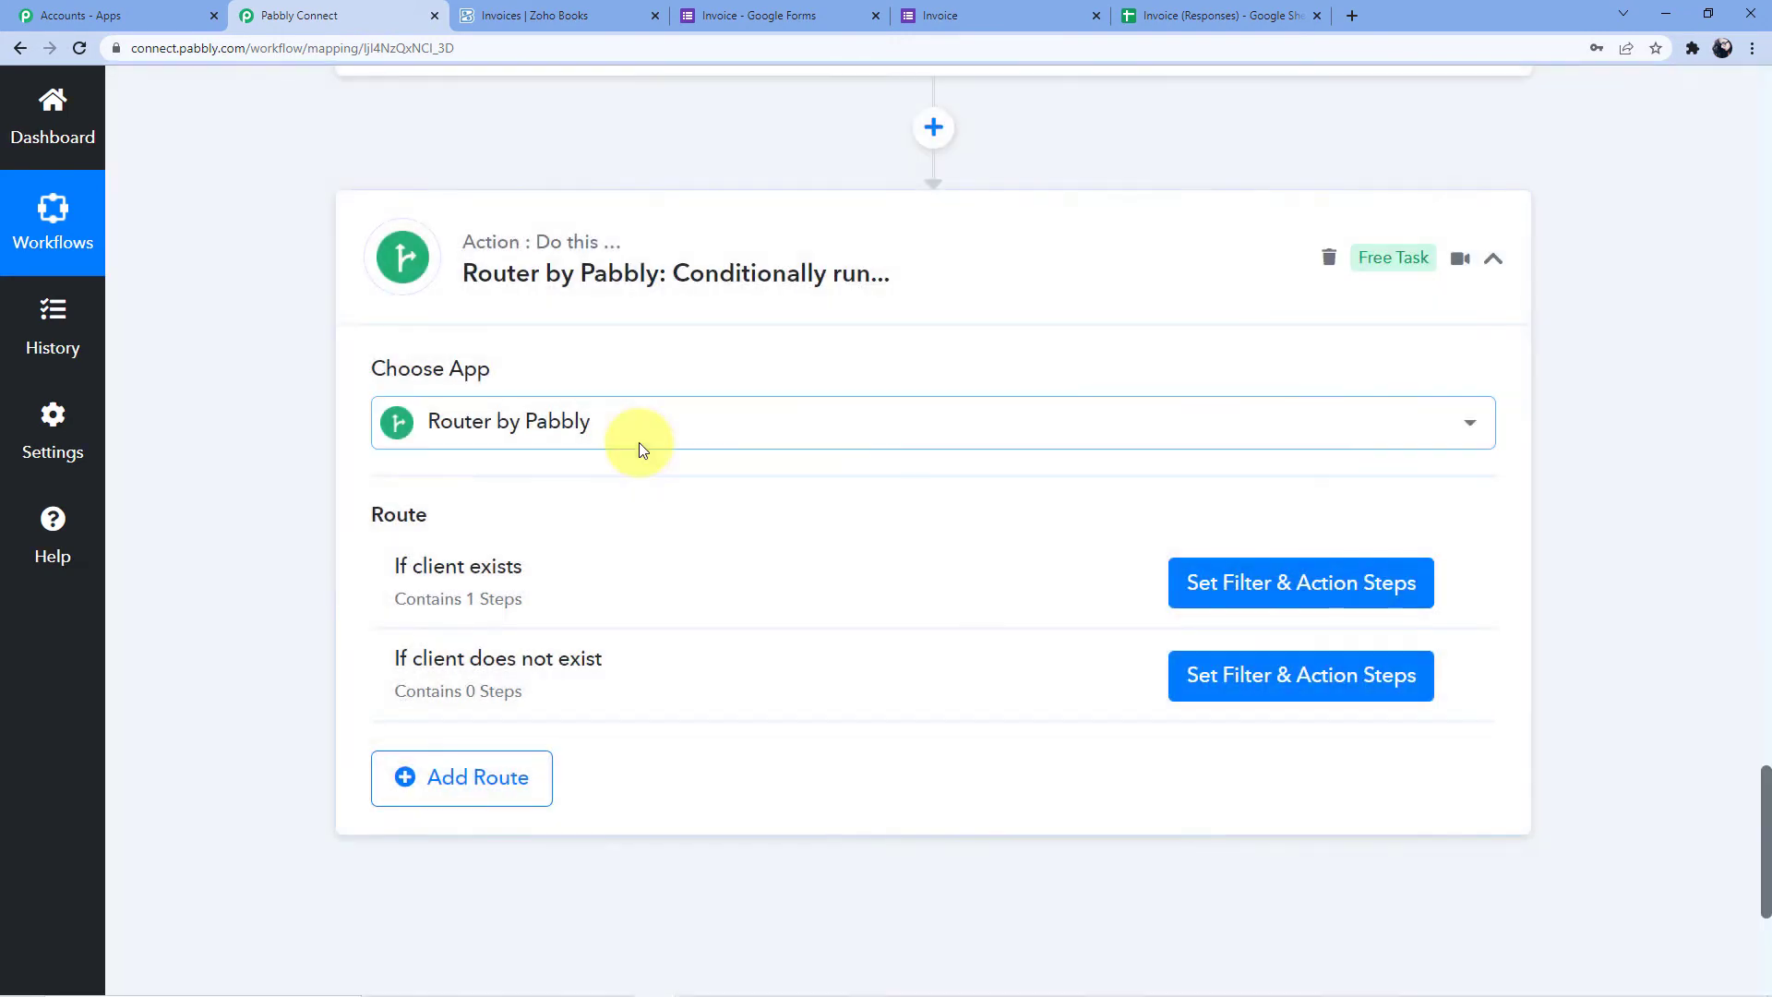
scroll(638, 443, "down", 2)
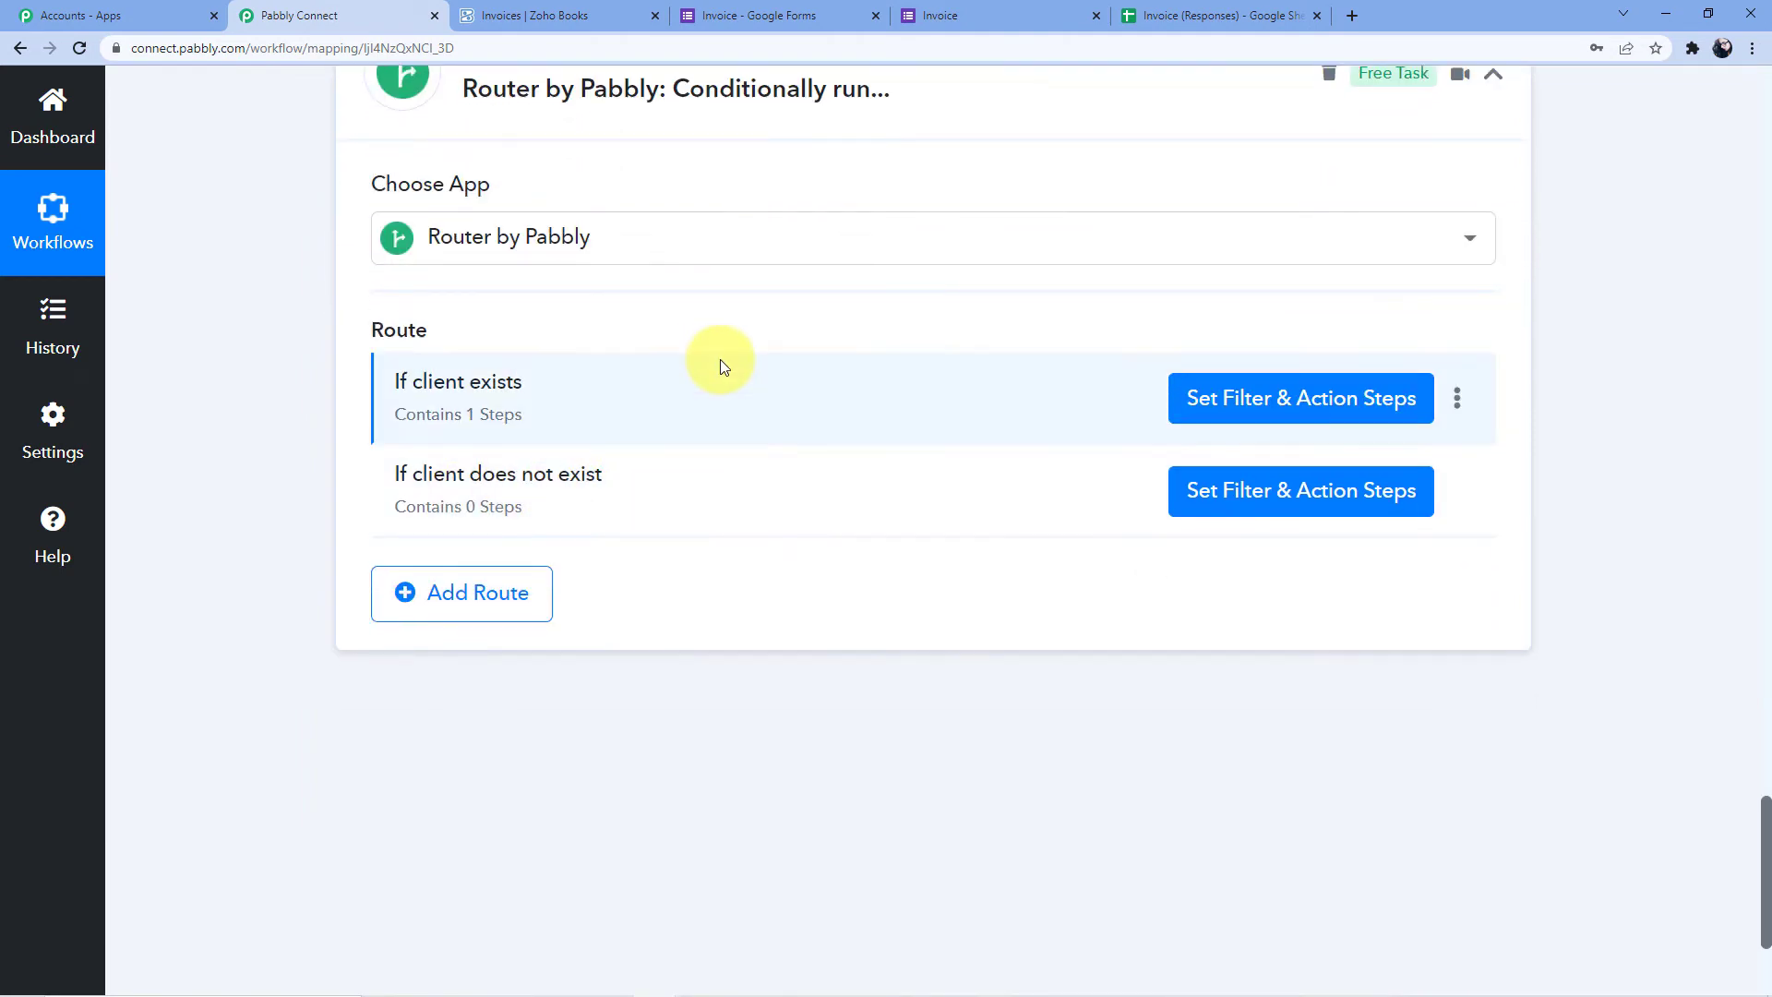
left_click(1250, 492)
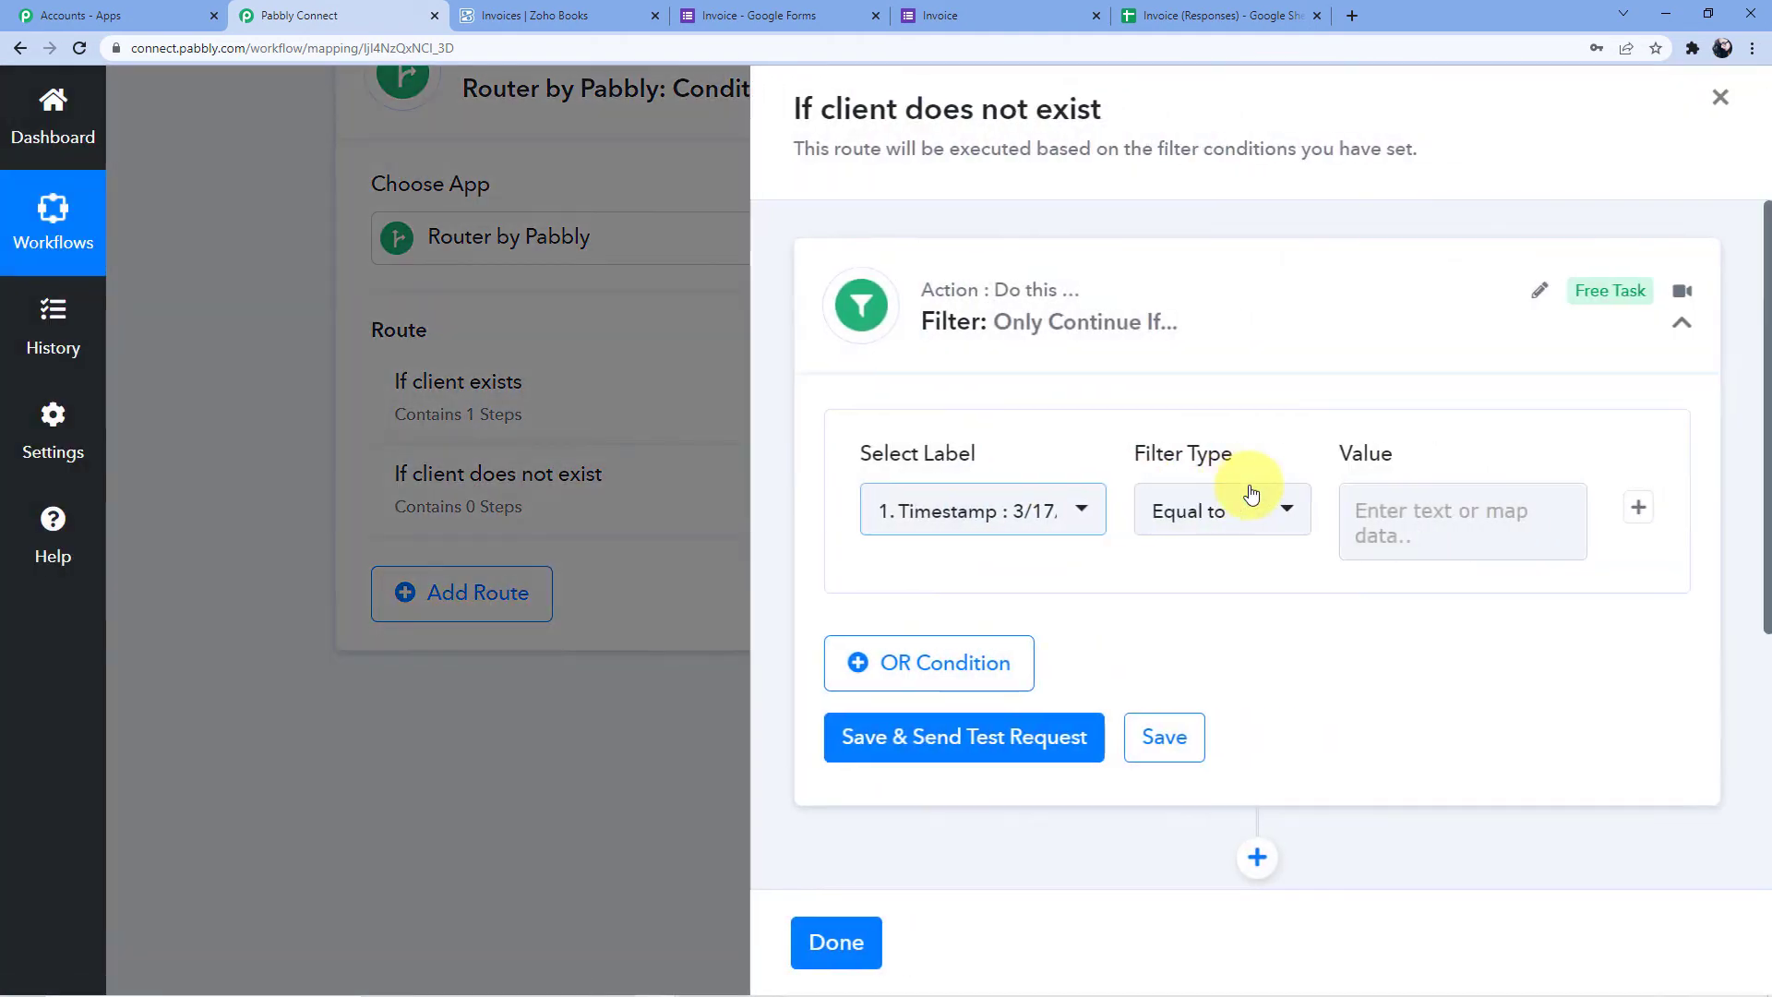
scroll(1009, 483, "down", 3)
Choose the Zoho Books lookup's Contacts 0 Contact Id as the filter field
left_click(1064, 243)
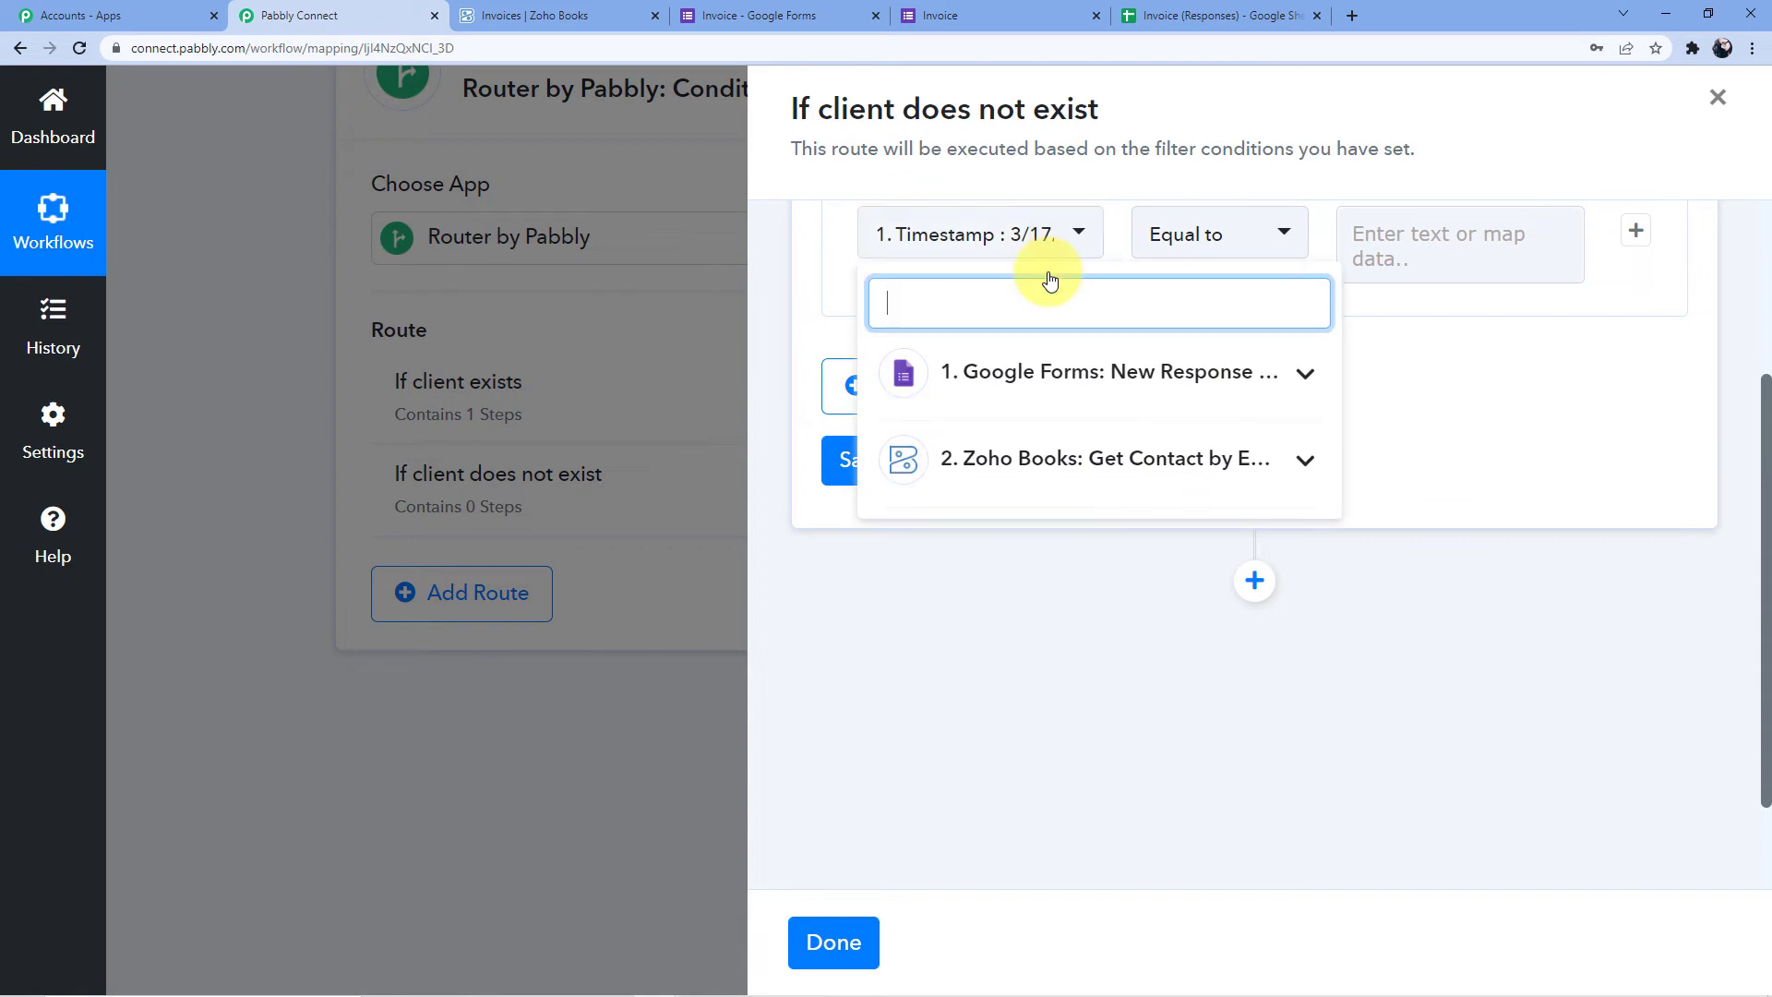
left_click(1056, 374)
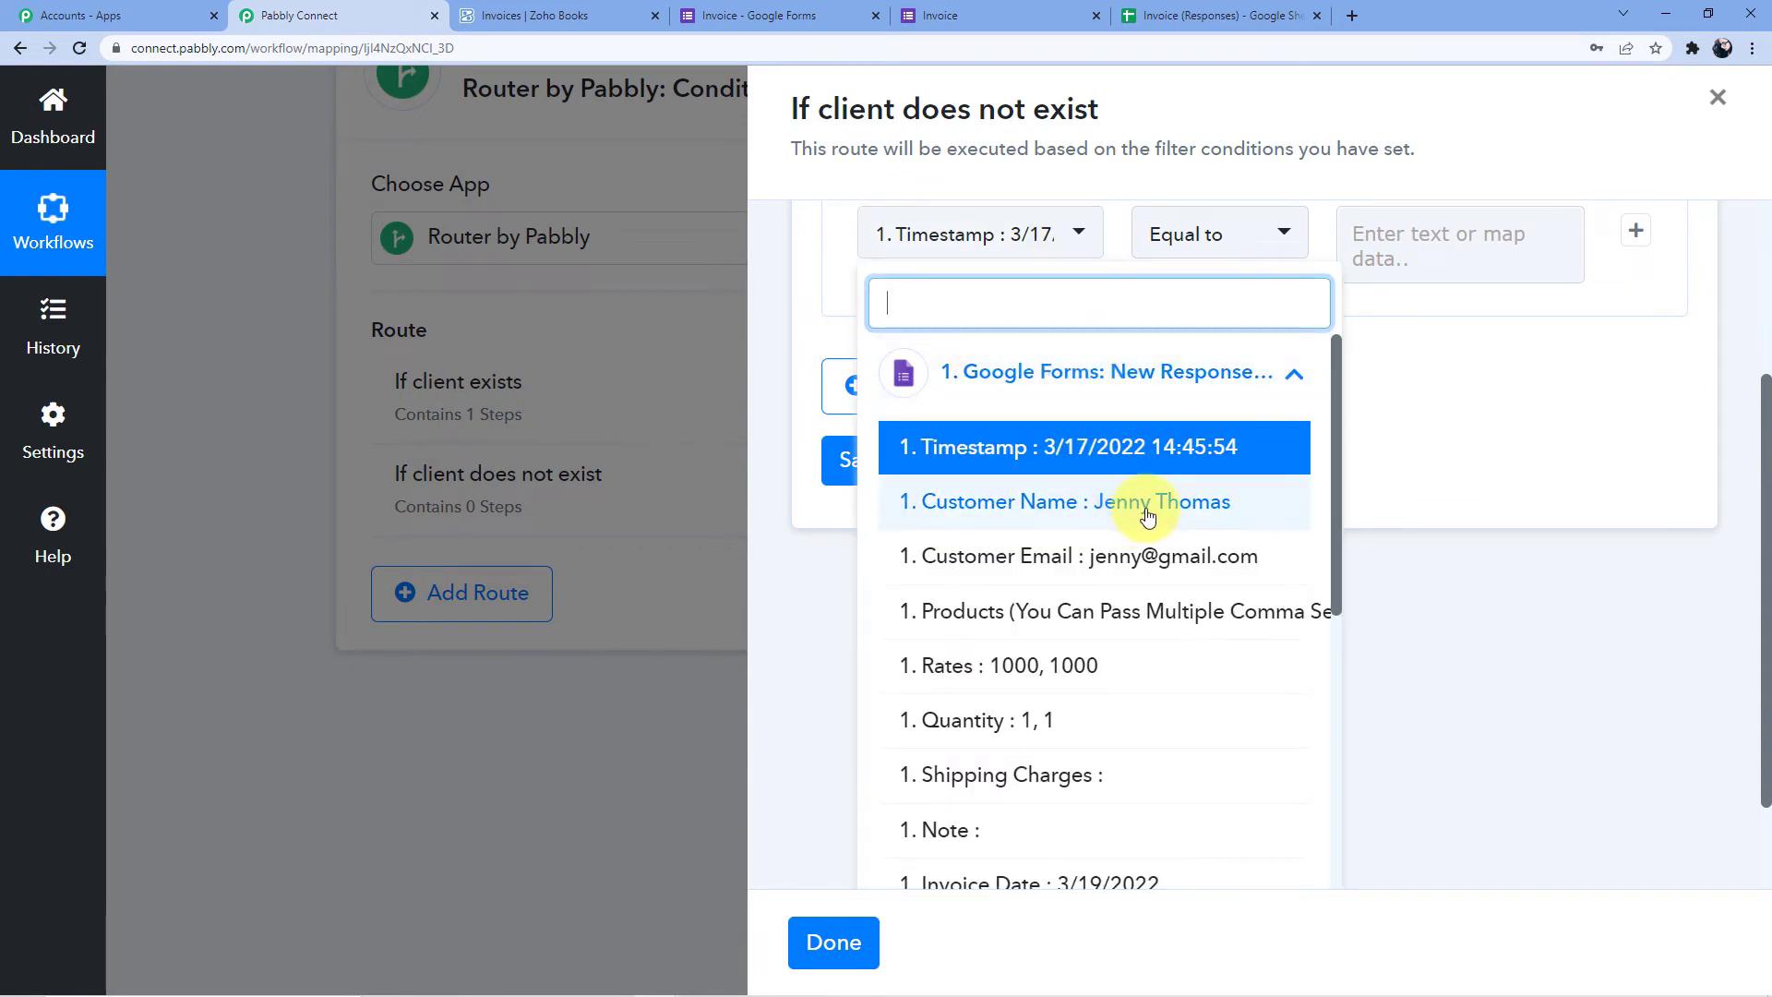
scroll(1144, 510, "down", 1)
scroll(1139, 495, "up", 1)
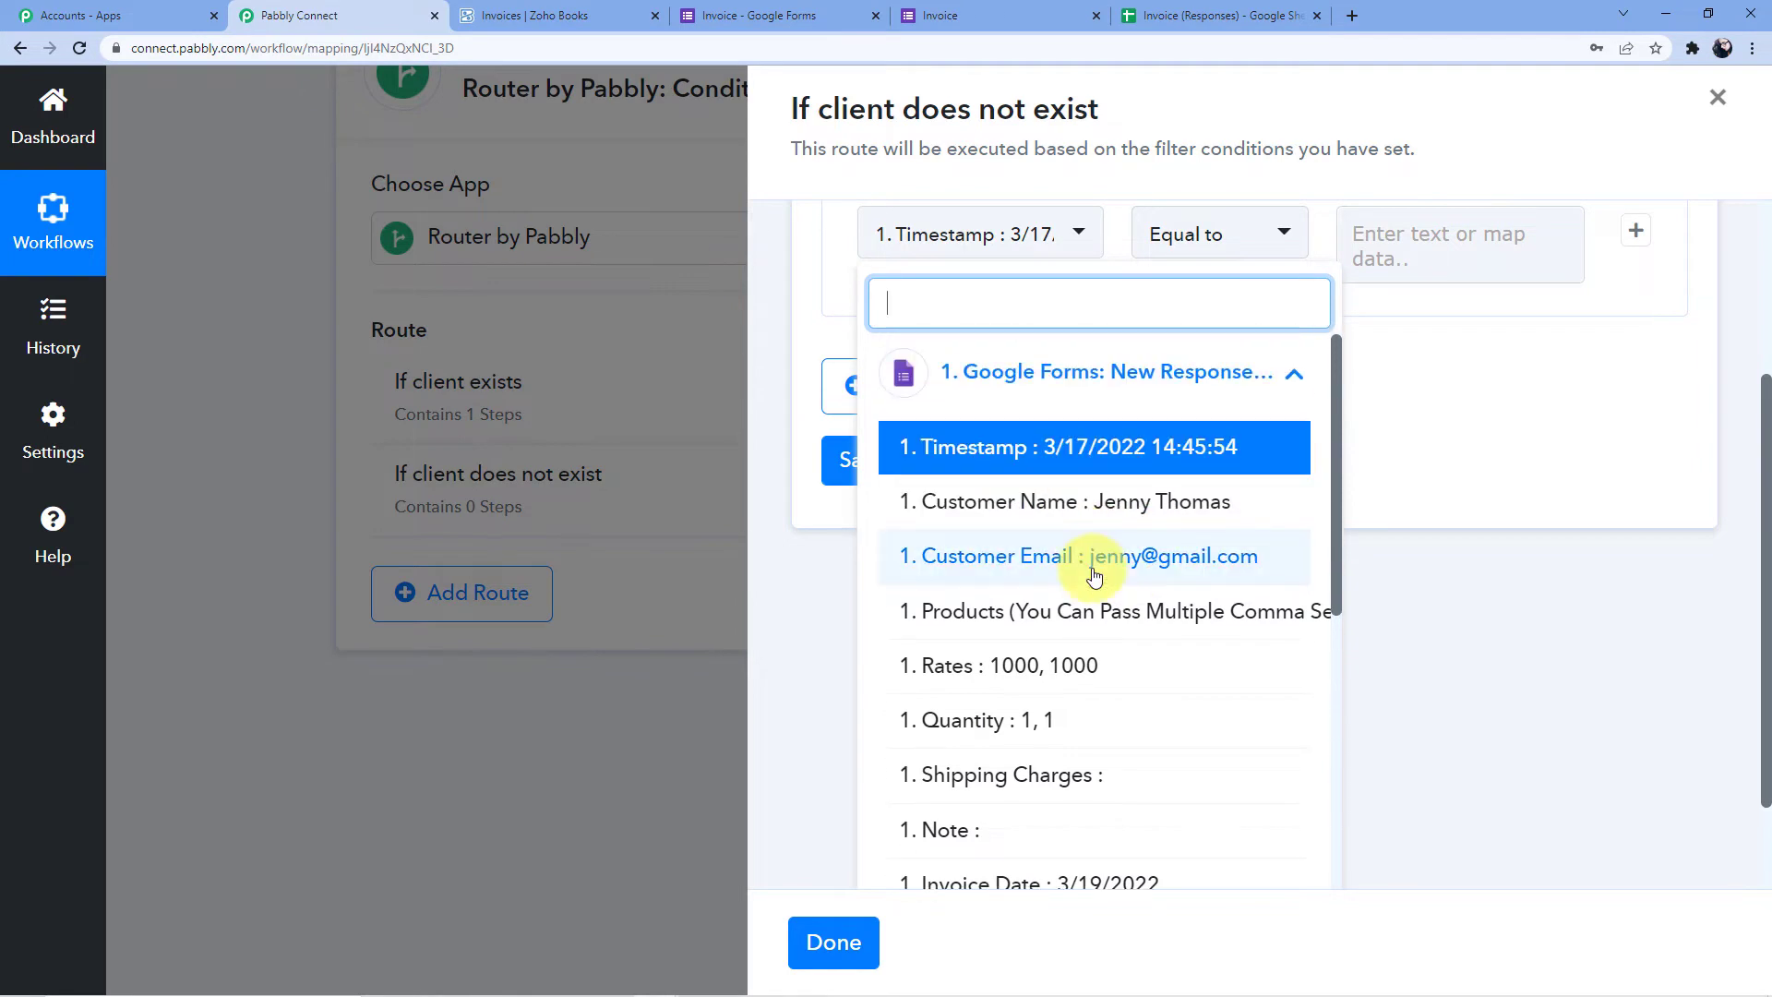
left_click(1116, 380)
left_click(1145, 461)
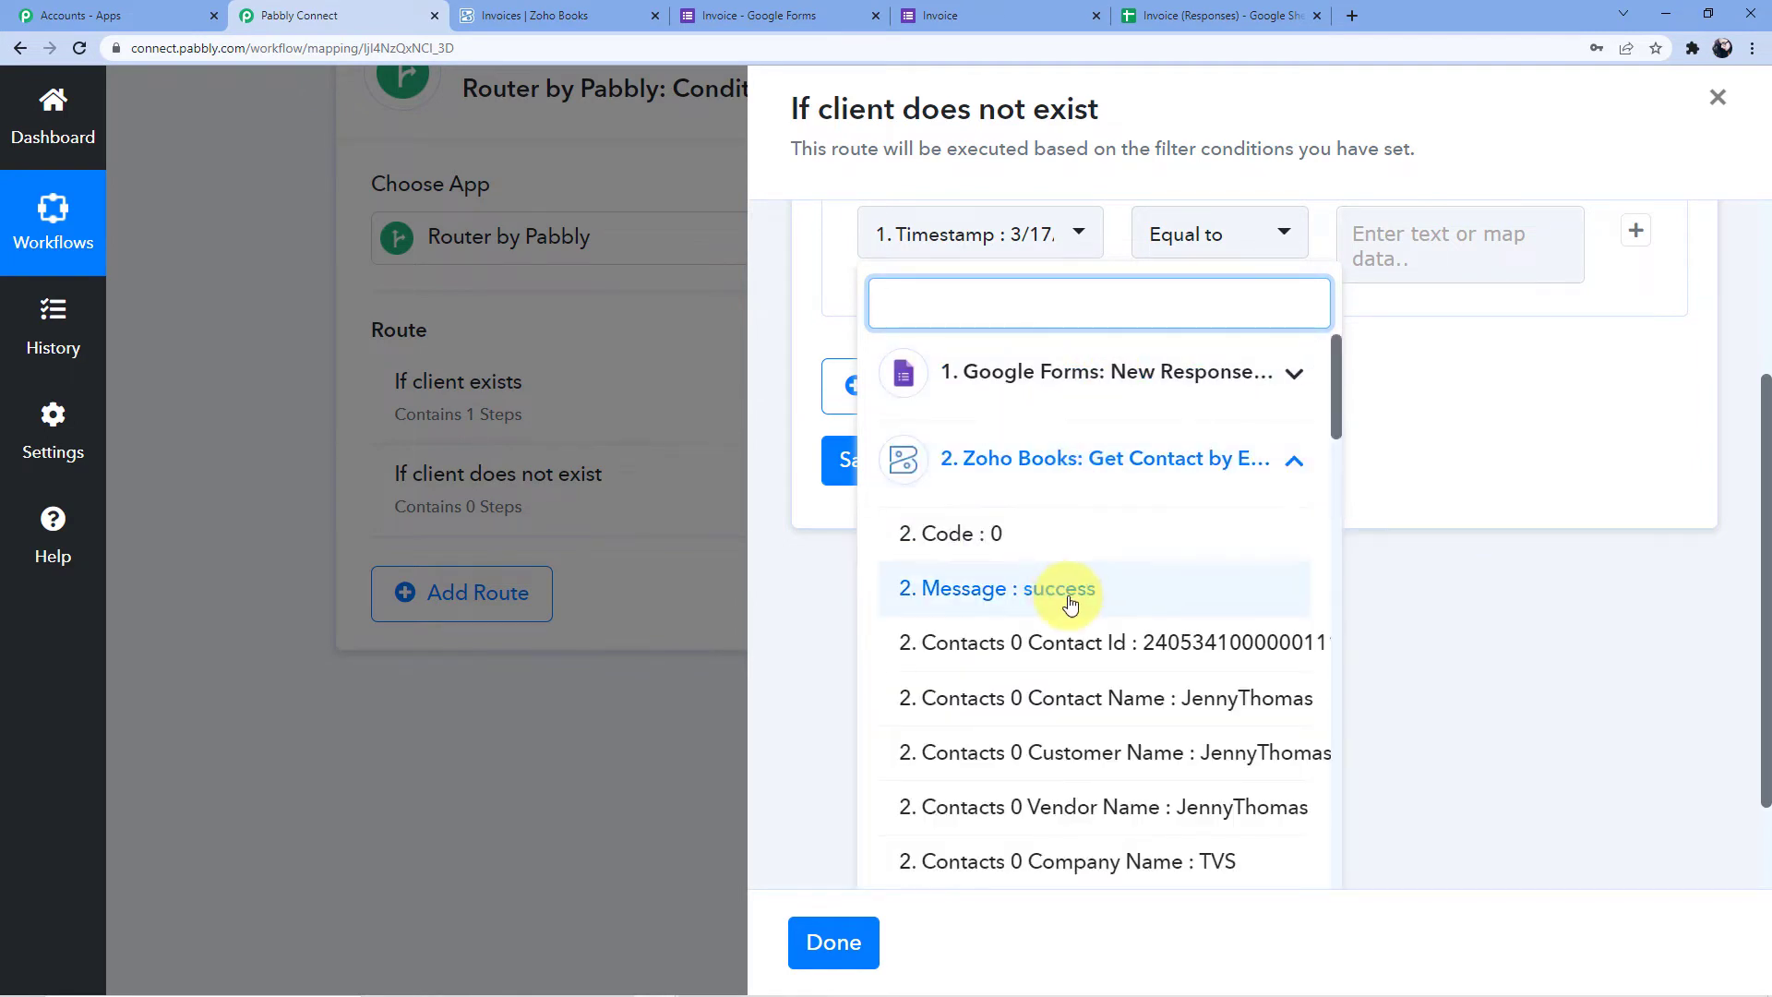
scroll(1070, 602, "down", 1)
left_click(1092, 553)
scroll(1344, 352, "up", 3)
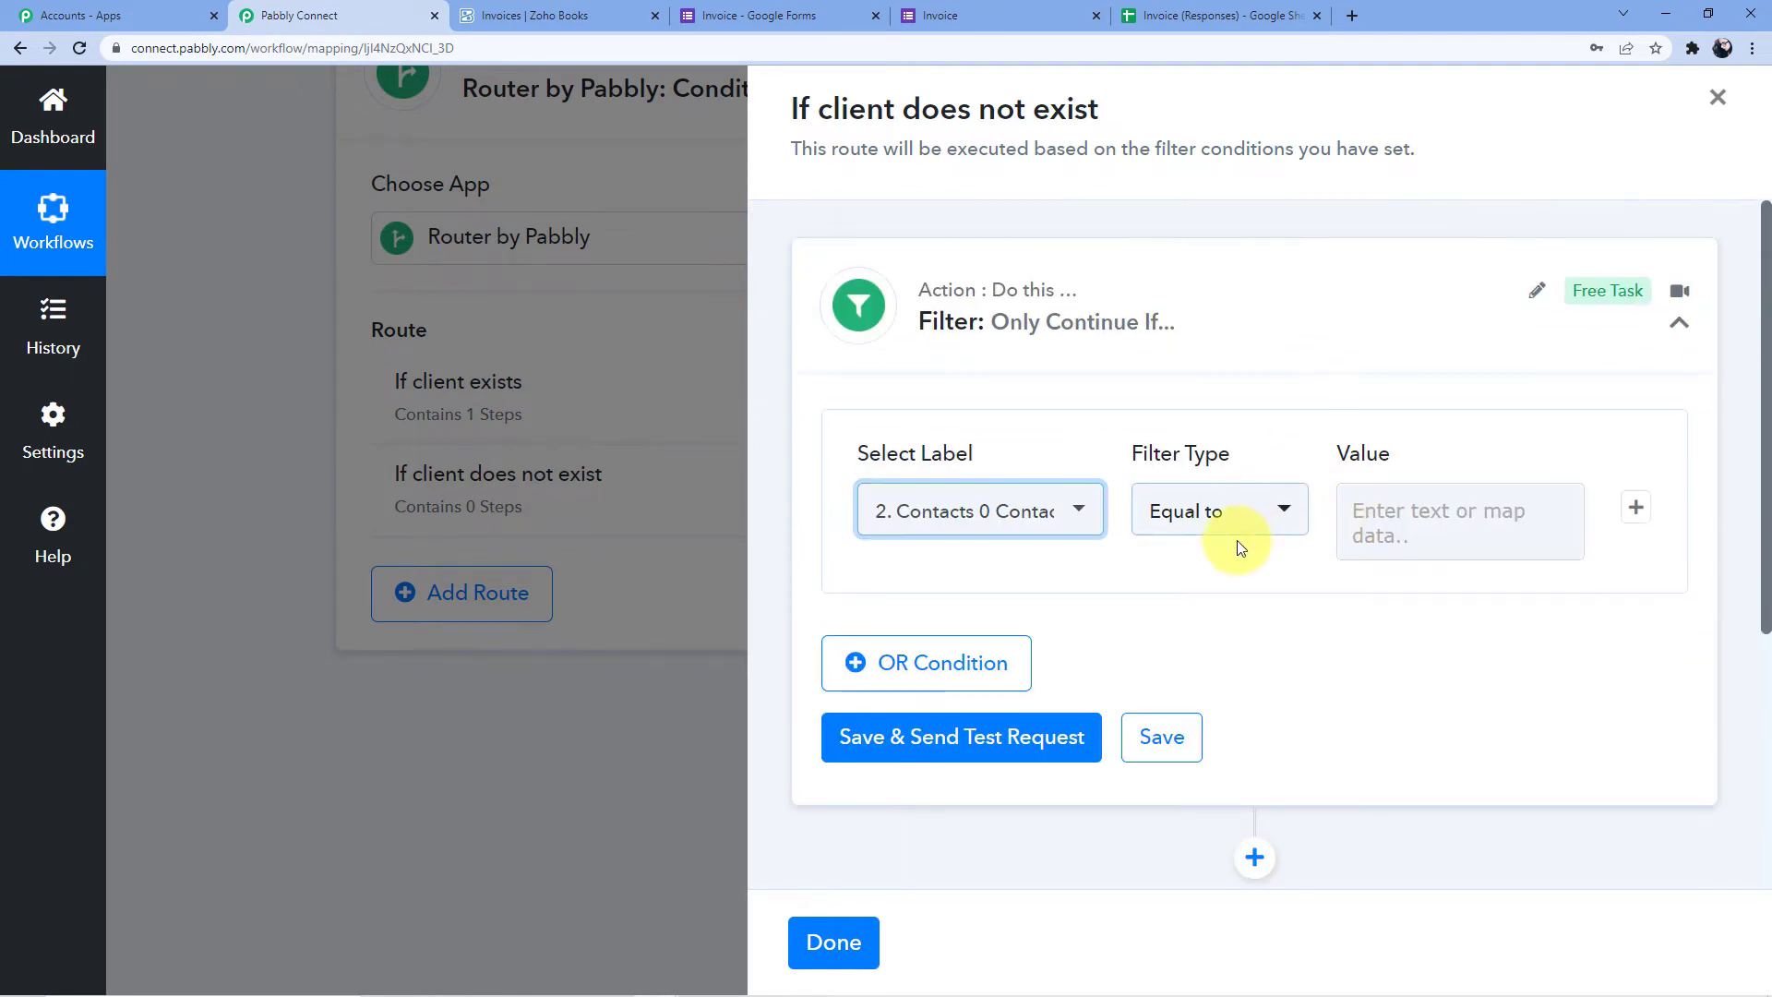
Set the filter type to Does not exist and test it, getting Condition is false
left_click(1236, 514)
scroll(1199, 479, "down", 1)
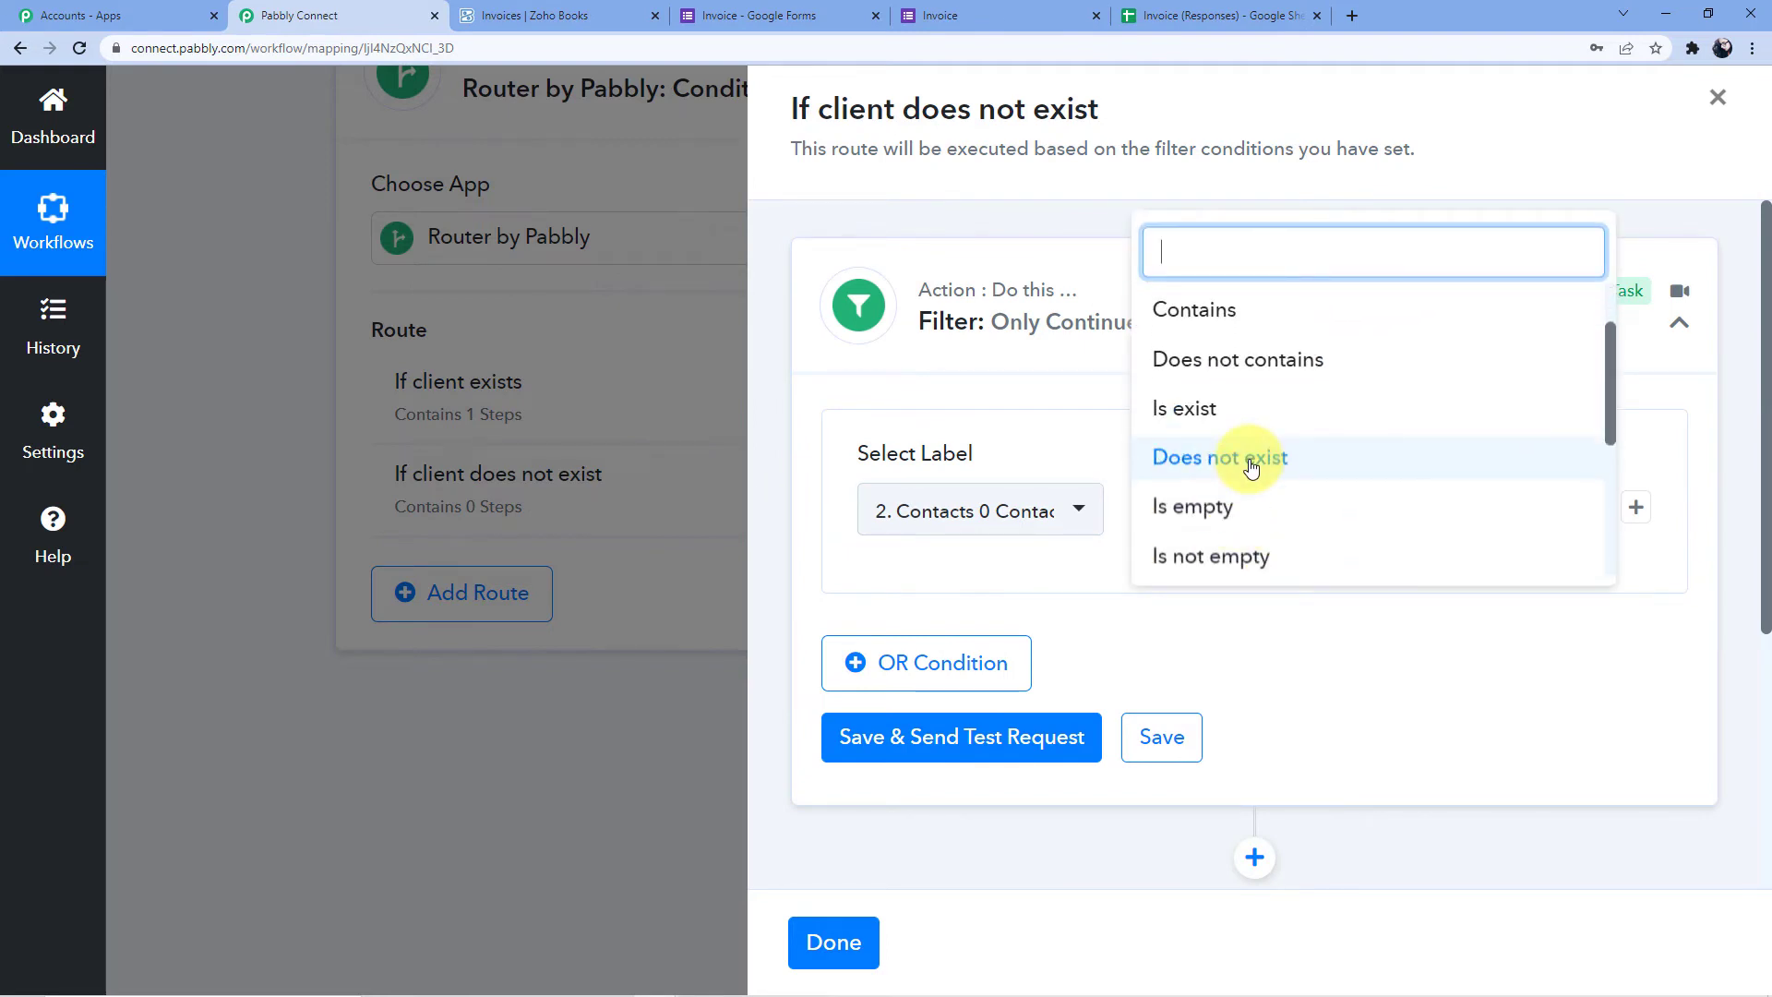
left_click(1250, 461)
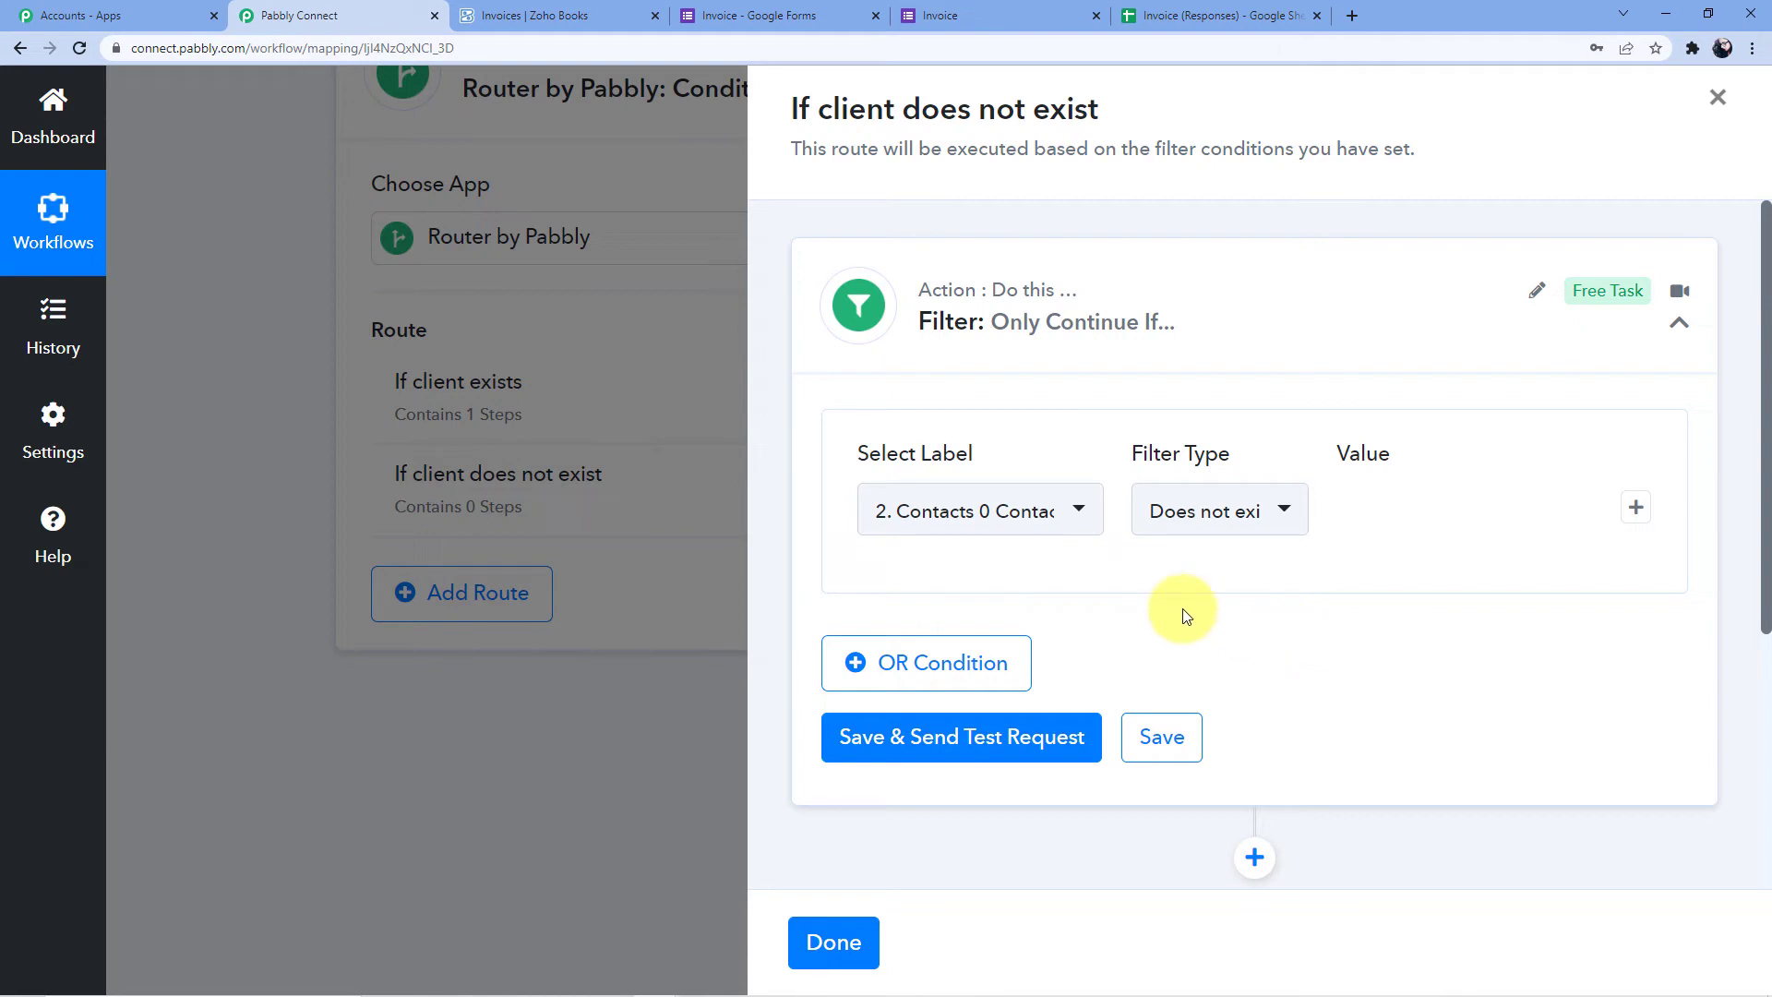
scroll(1134, 614, "down", 2)
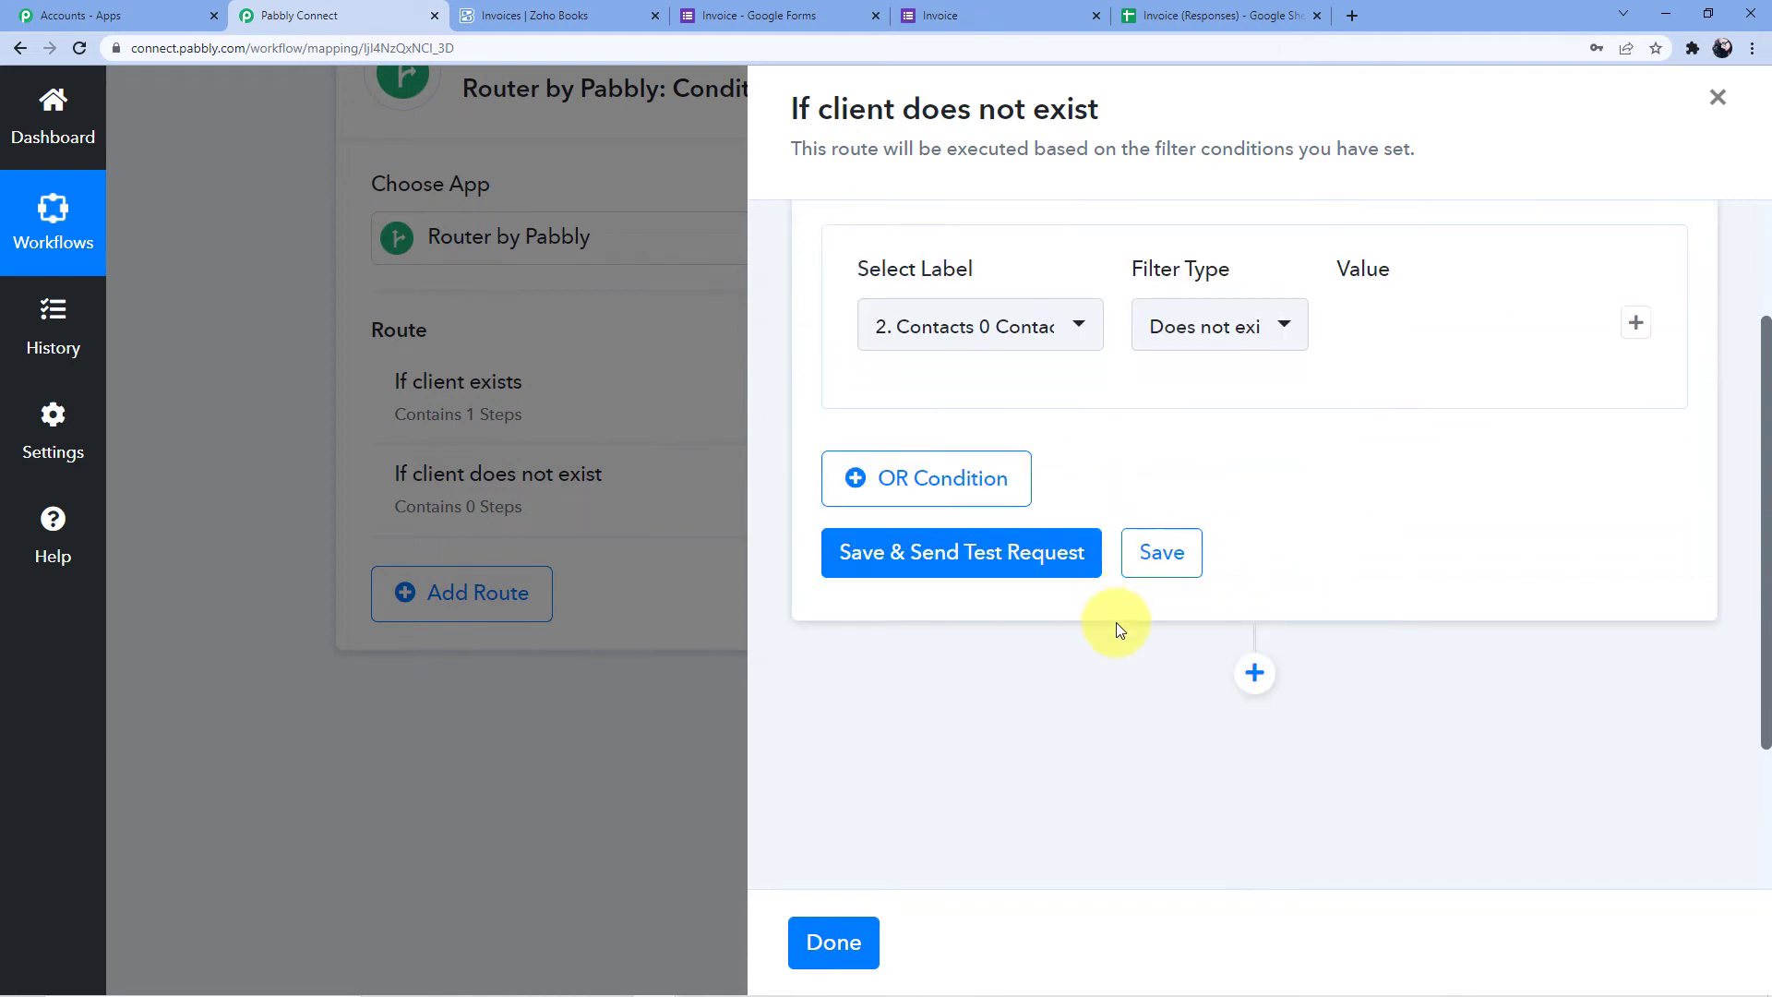
left_click(933, 550)
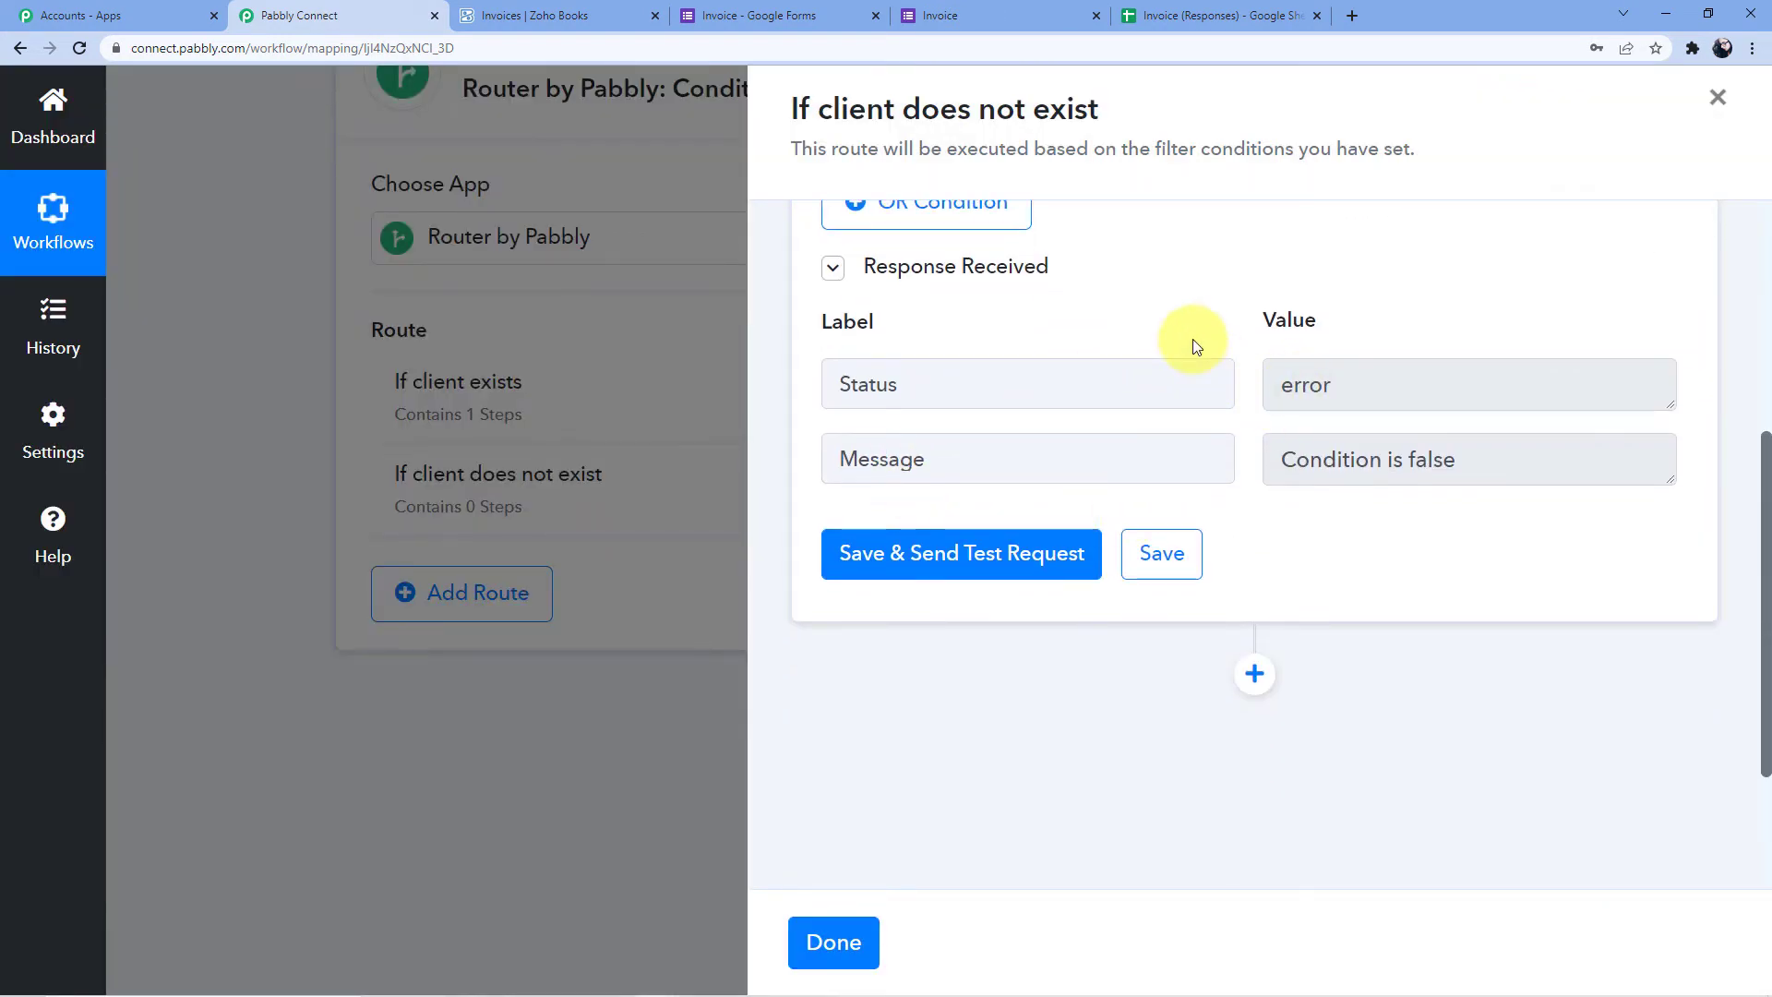
scroll(1192, 340, "down", 1)
scroll(1209, 395, "down", 1)
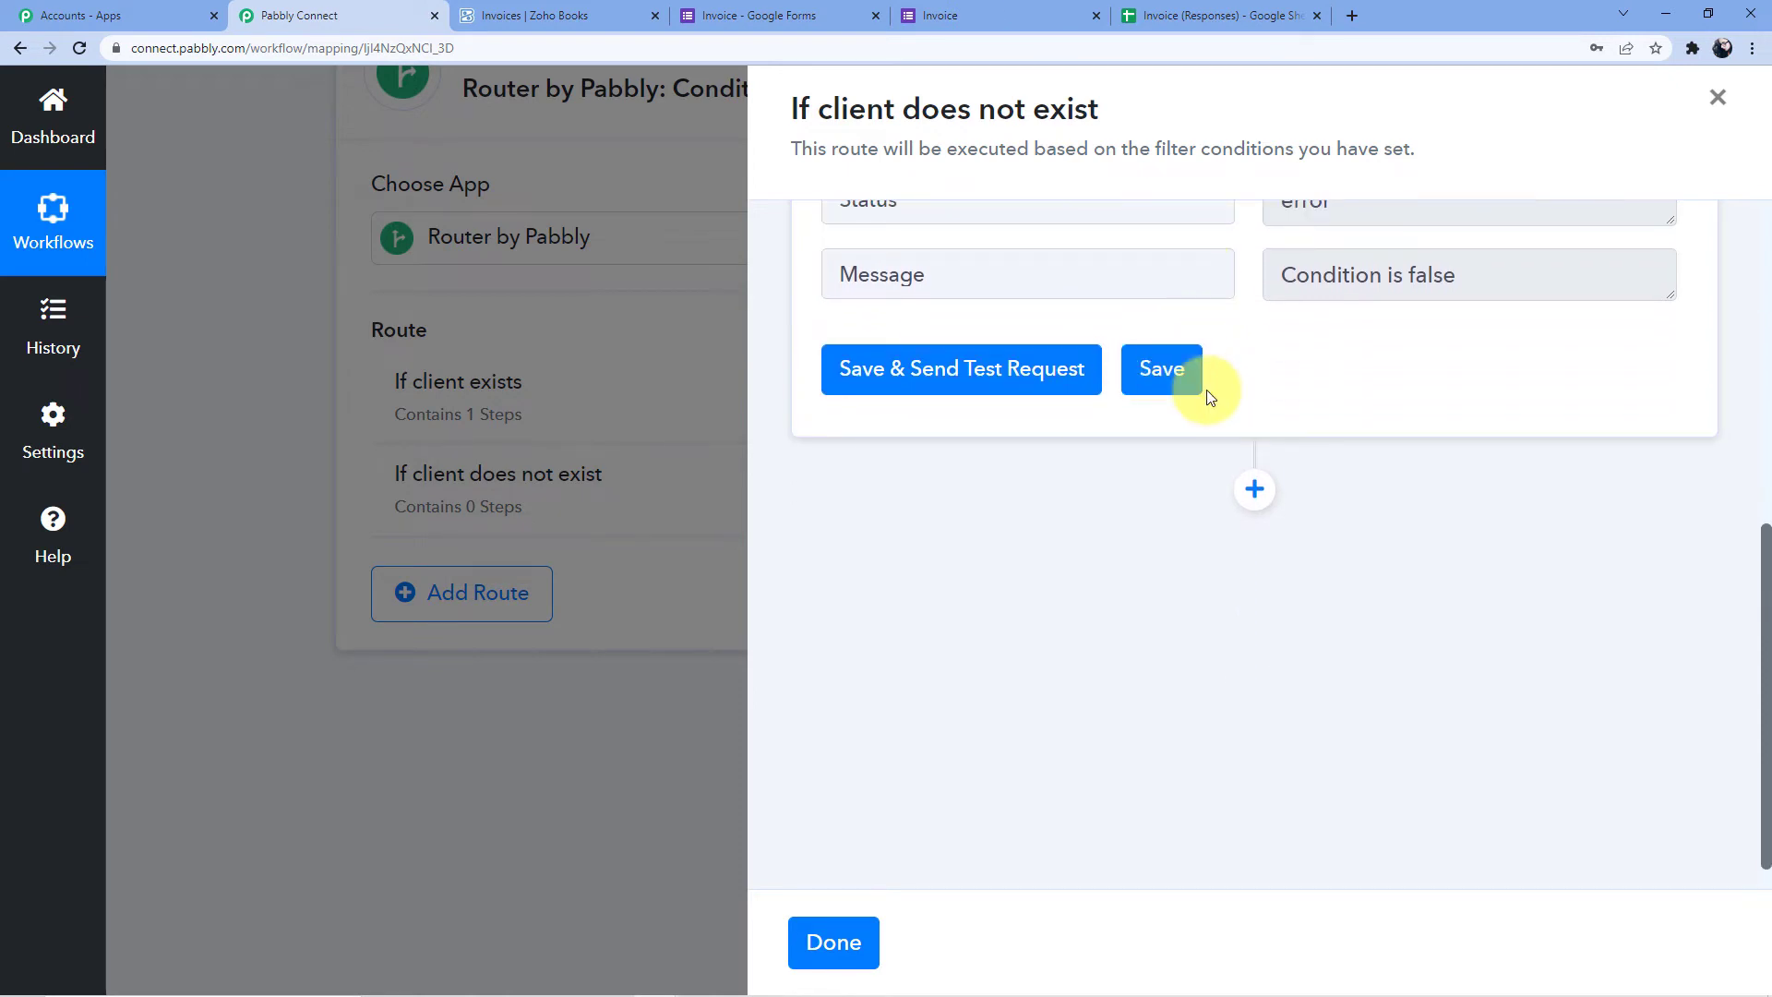
left_click(1253, 492)
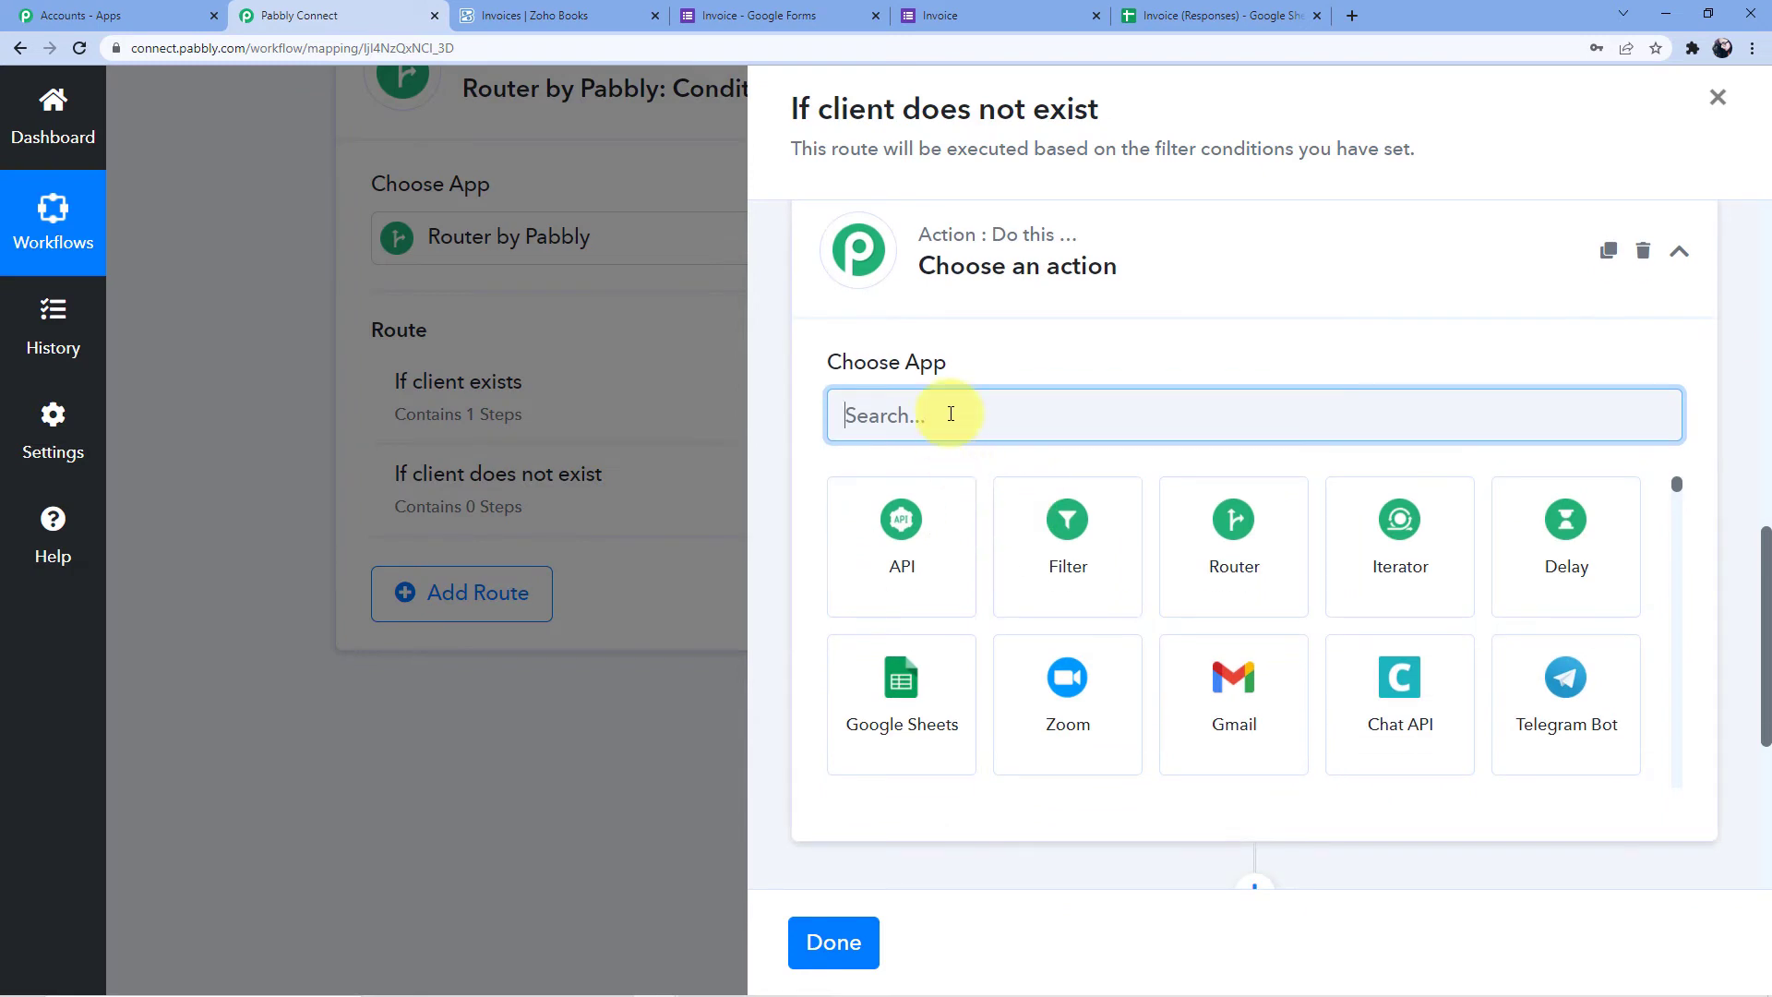
Make the new action Zoho Books' Create Contact event and connect the Zoho Books account
type("Zoho")
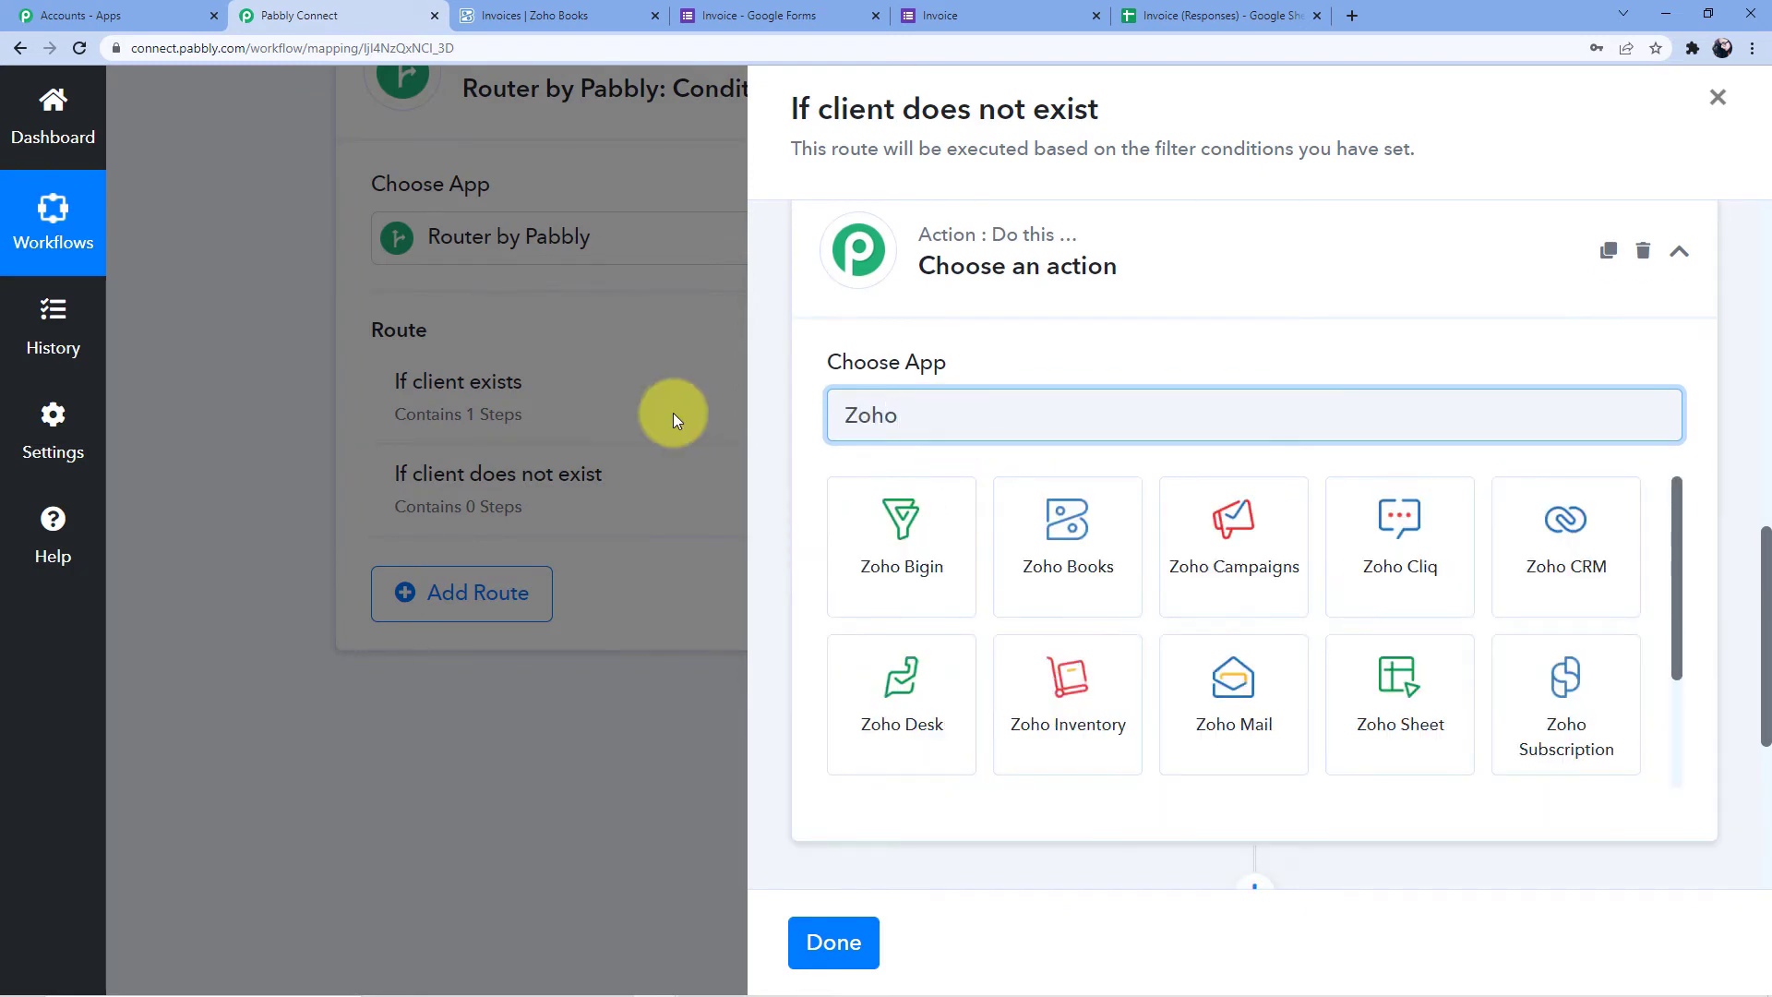
left_click(1085, 509)
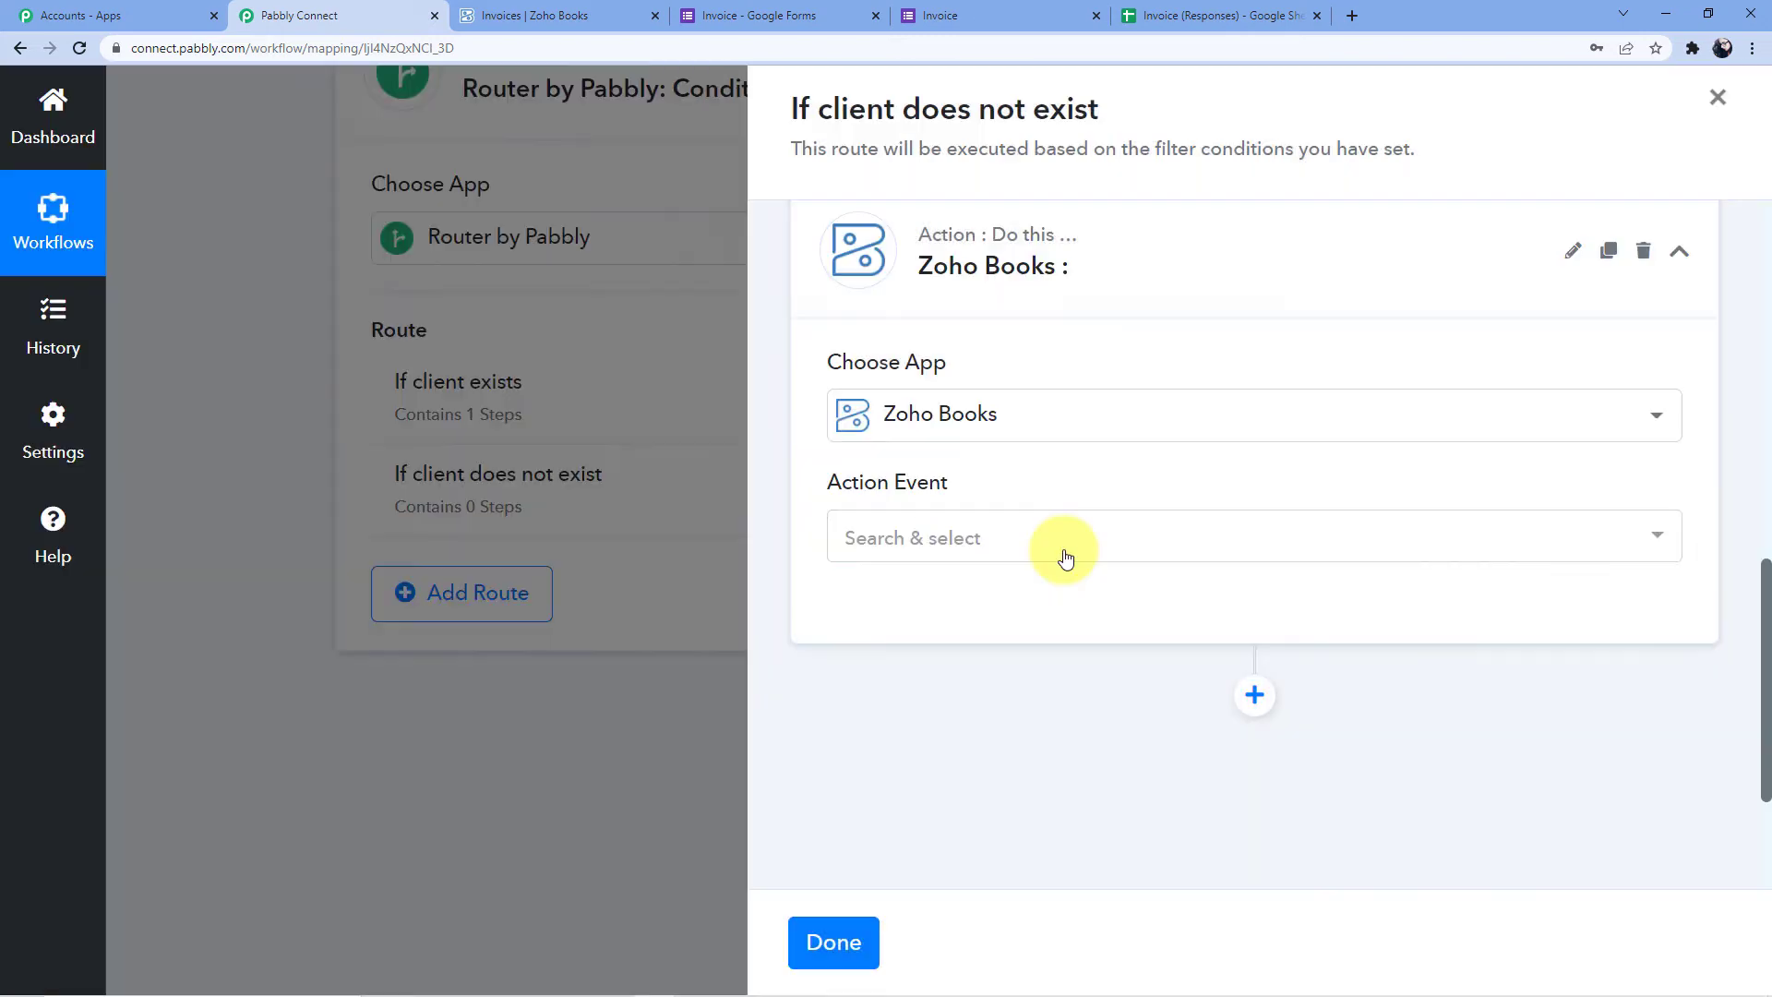
left_click(1061, 540)
left_click(941, 323)
left_click(891, 498)
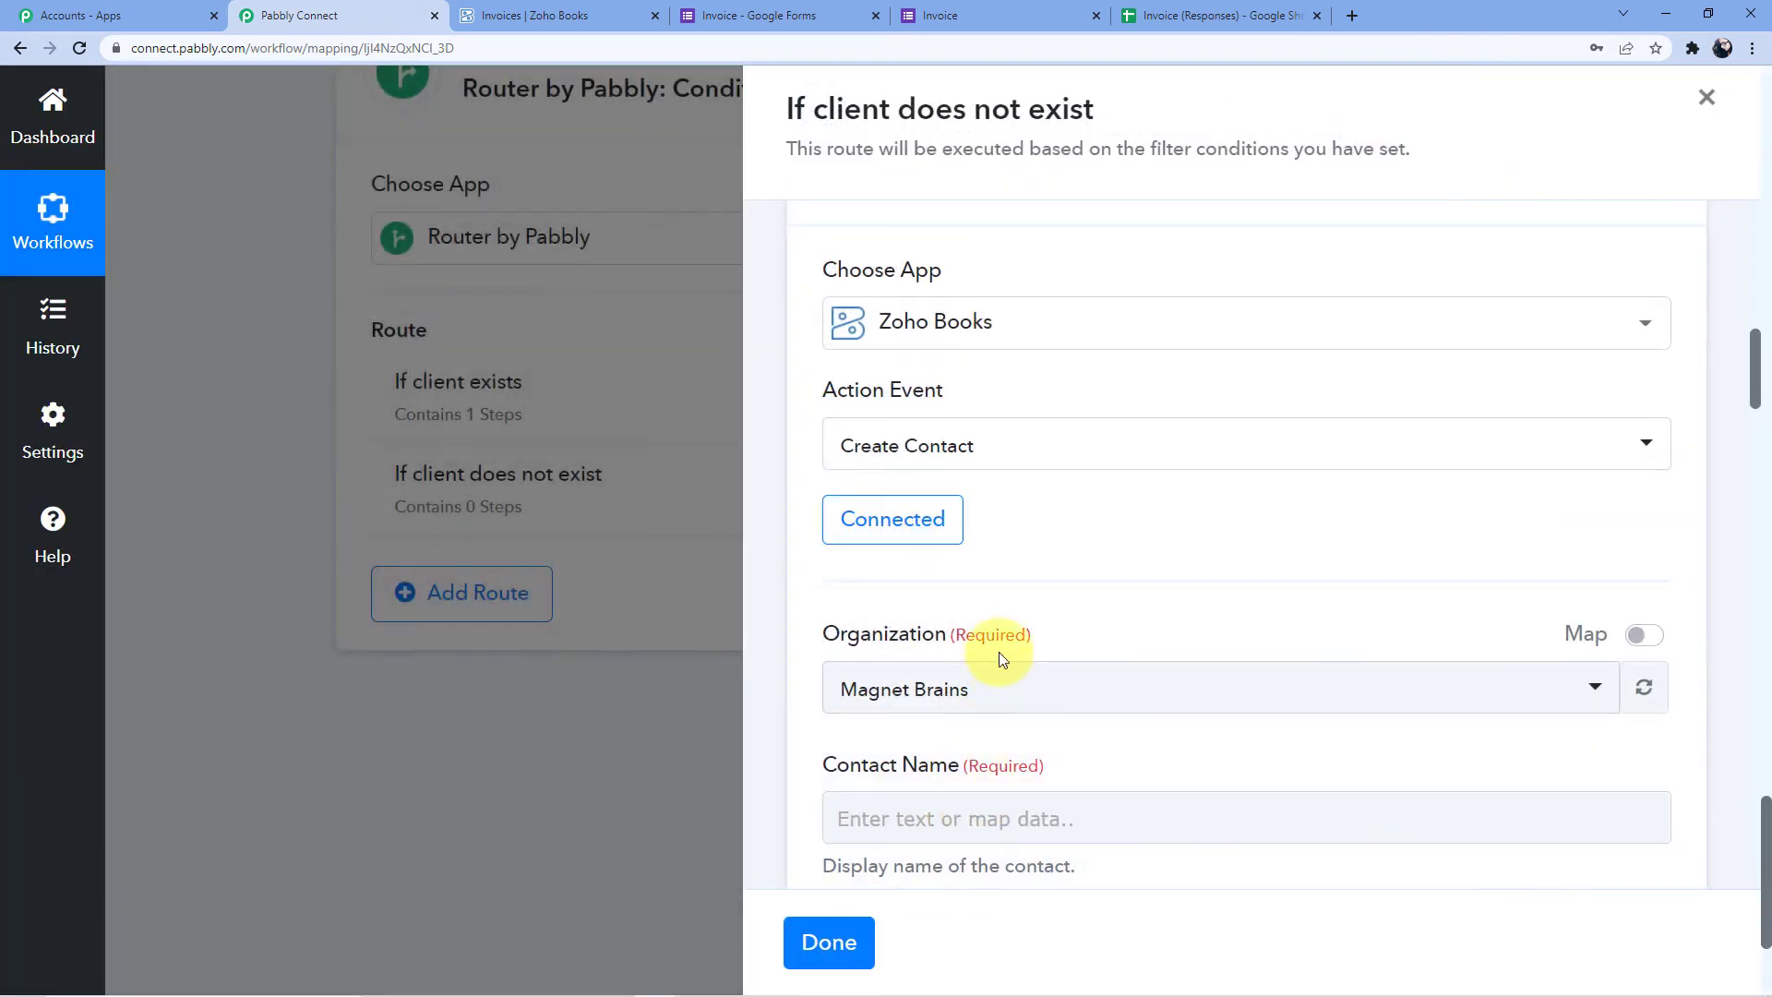
scroll(960, 554, "down", 3)
Set Organization to pabblybook and map the form's Customer Name into Contact Name
left_click(911, 415)
left_click(955, 684)
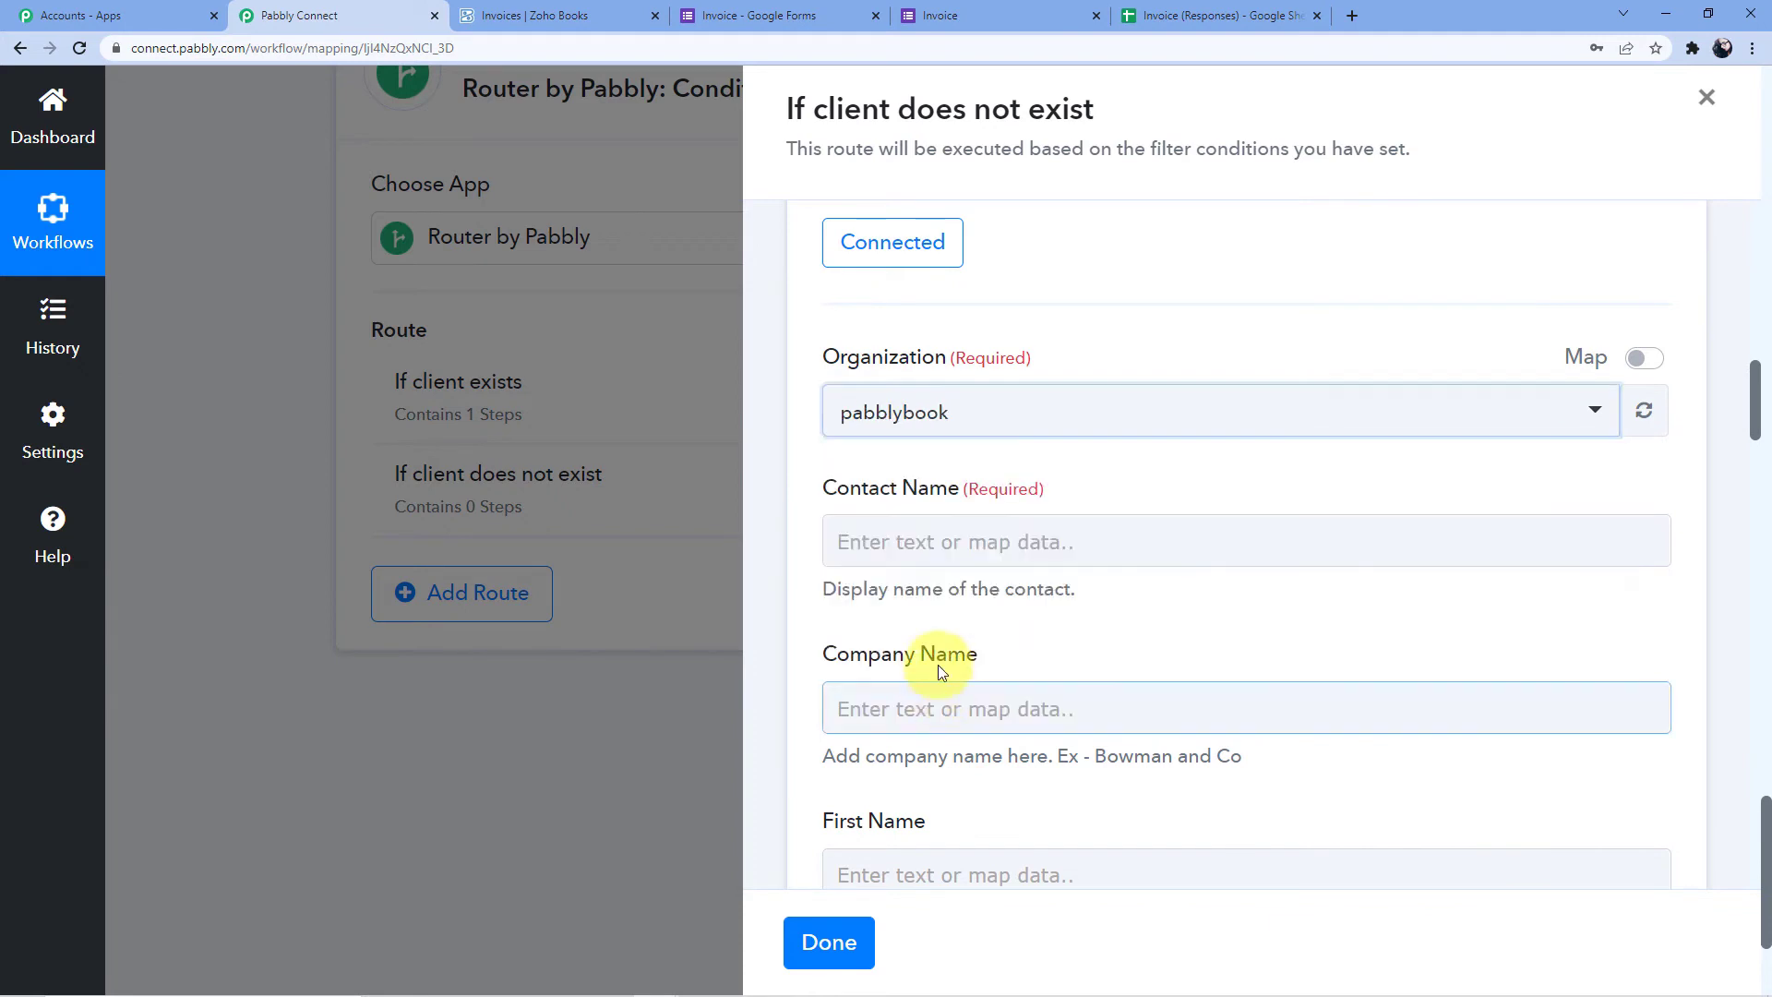
scroll(978, 478, "down", 2)
left_click(909, 360)
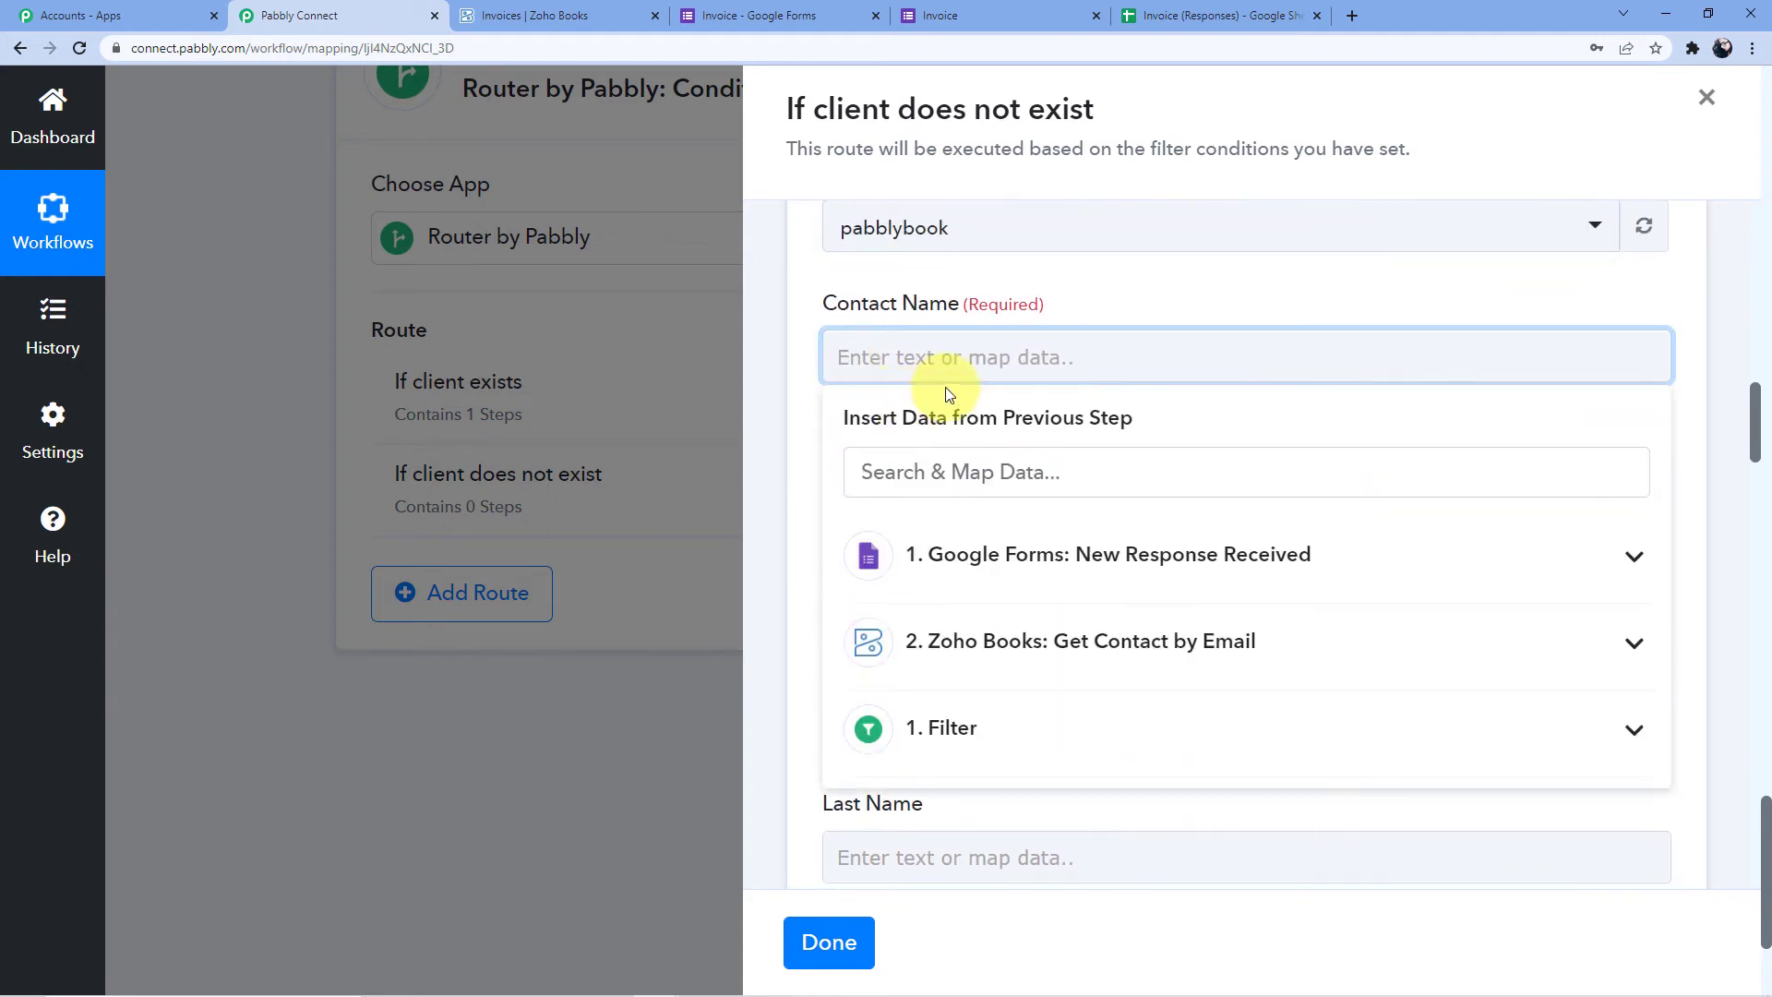
left_click(1083, 572)
scroll(1091, 572, "down", 1)
scroll(1015, 590, "down", 1)
scroll(922, 636, "up", 1)
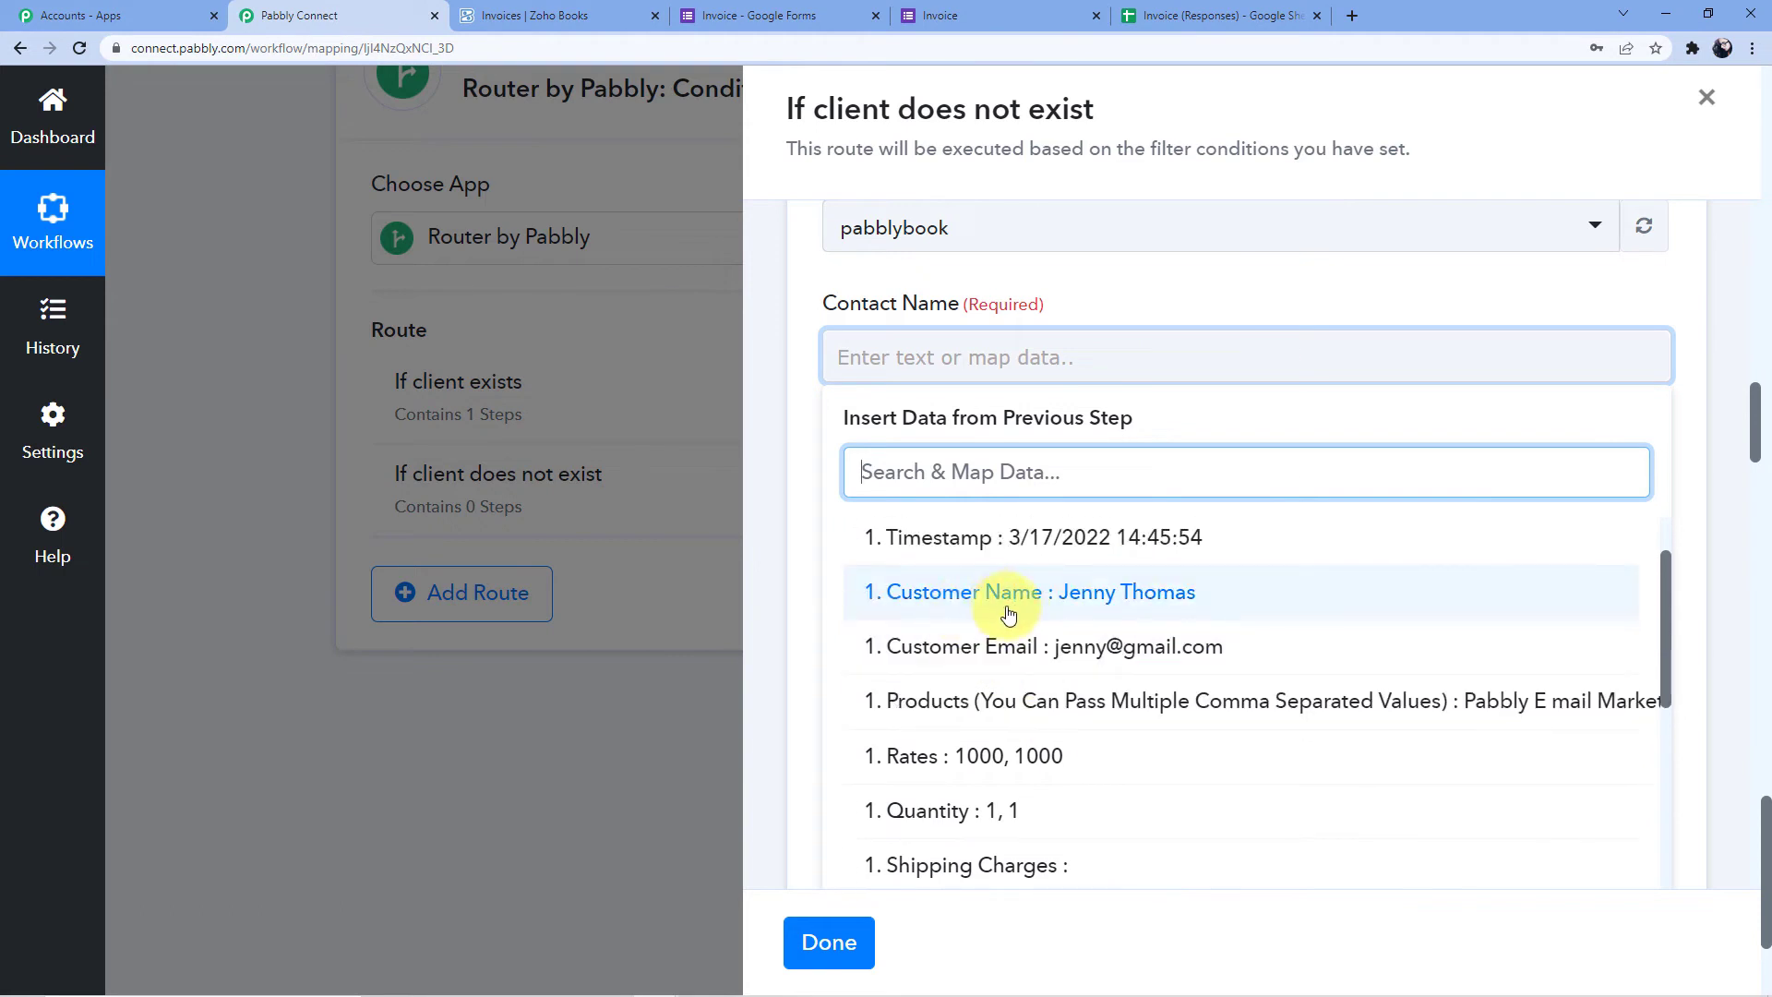
left_click(1097, 601)
left_click(1143, 299)
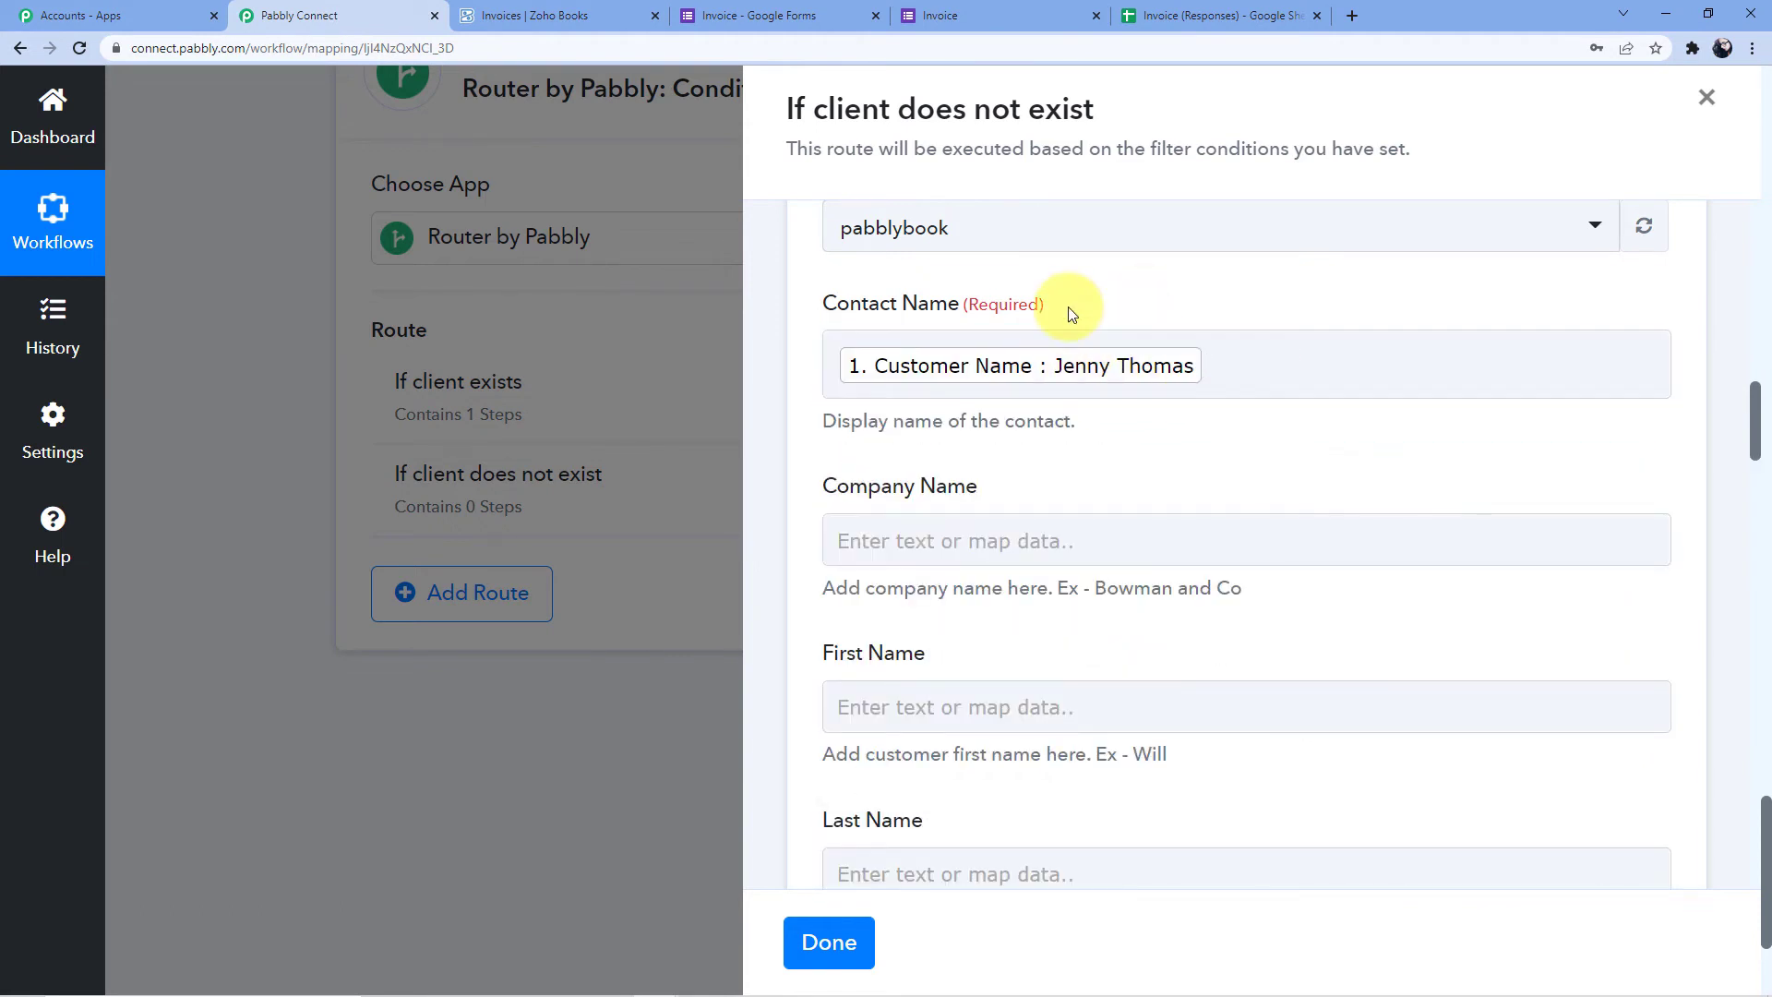
Map the form's Company Name answer into the Company Name field
scroll(1033, 502, "down", 3)
left_click(932, 267)
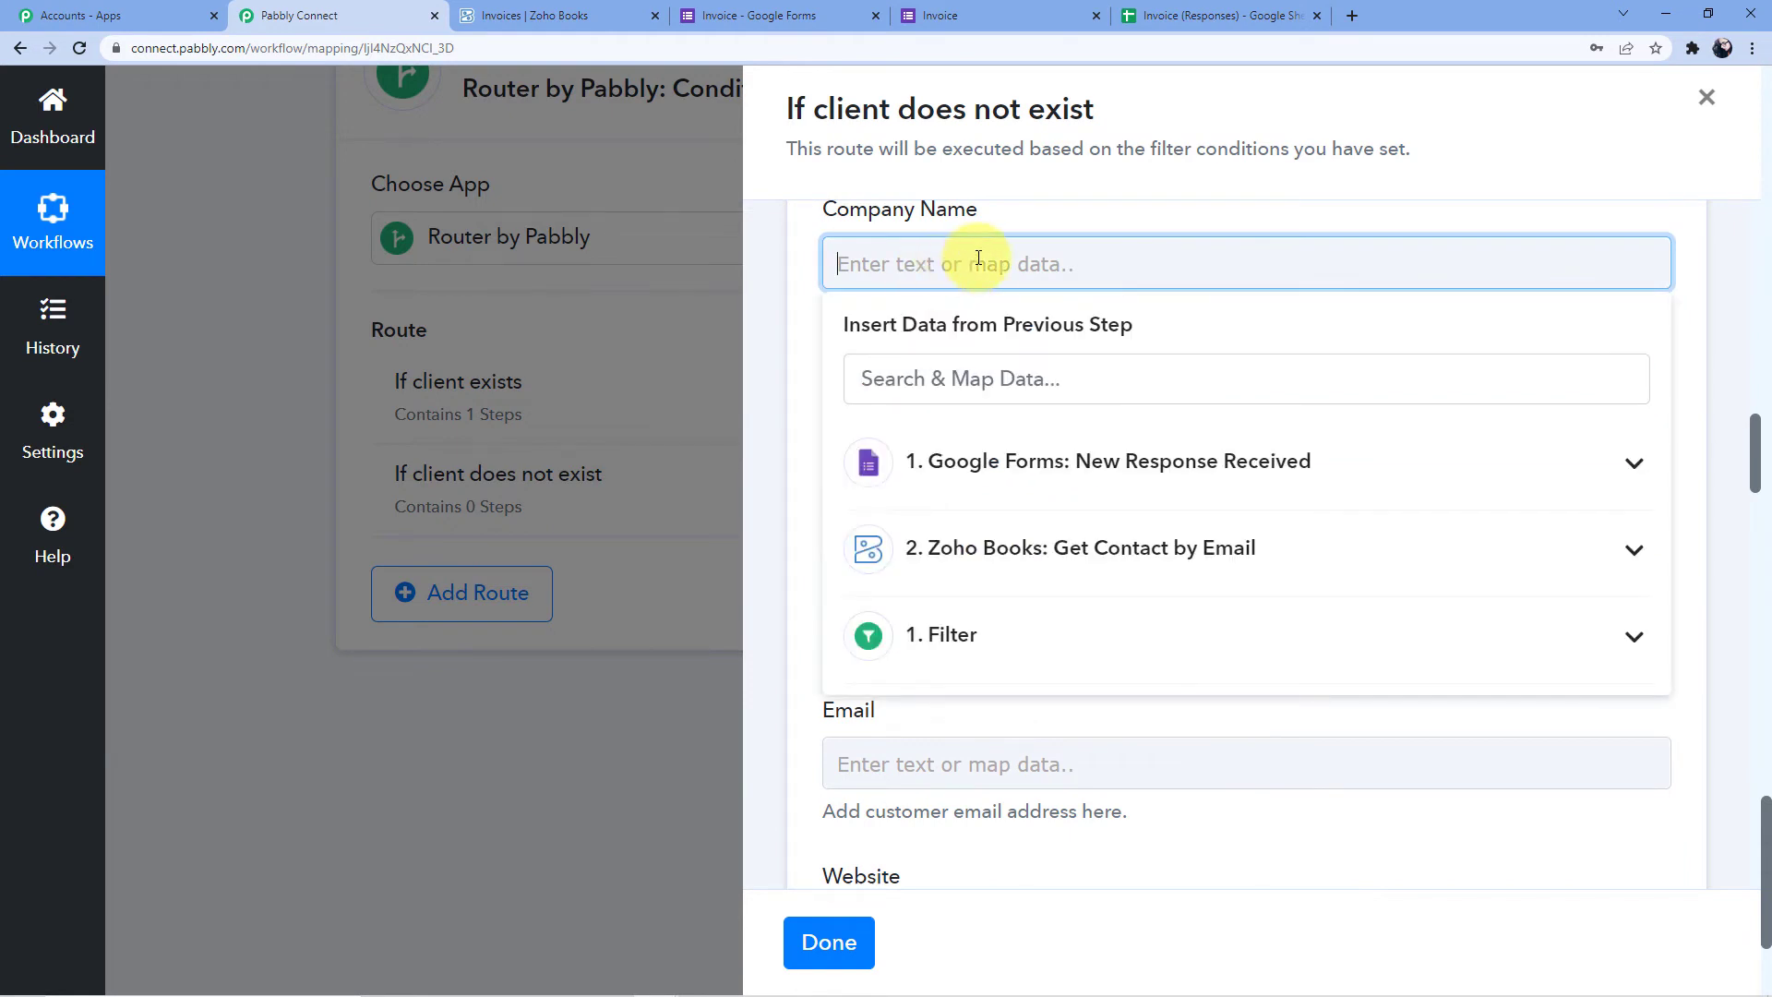
left_click(1061, 221)
left_click(961, 265)
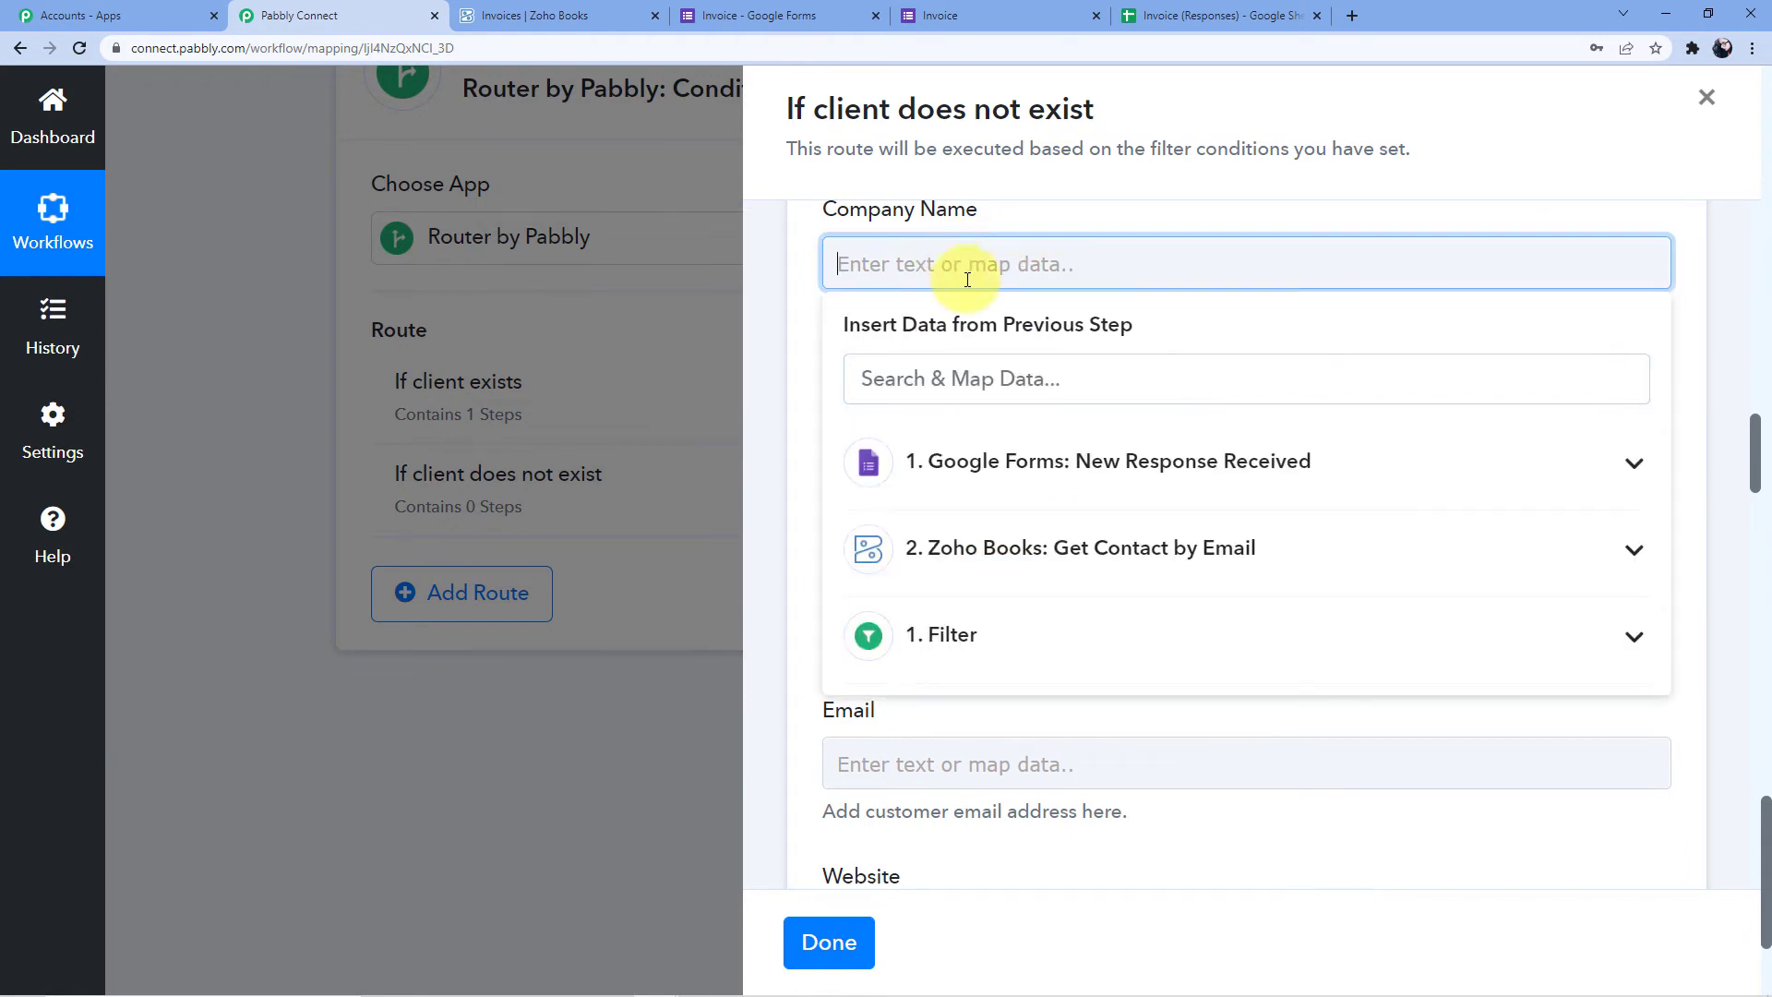
left_click(1065, 457)
scroll(1107, 470, "down", 4)
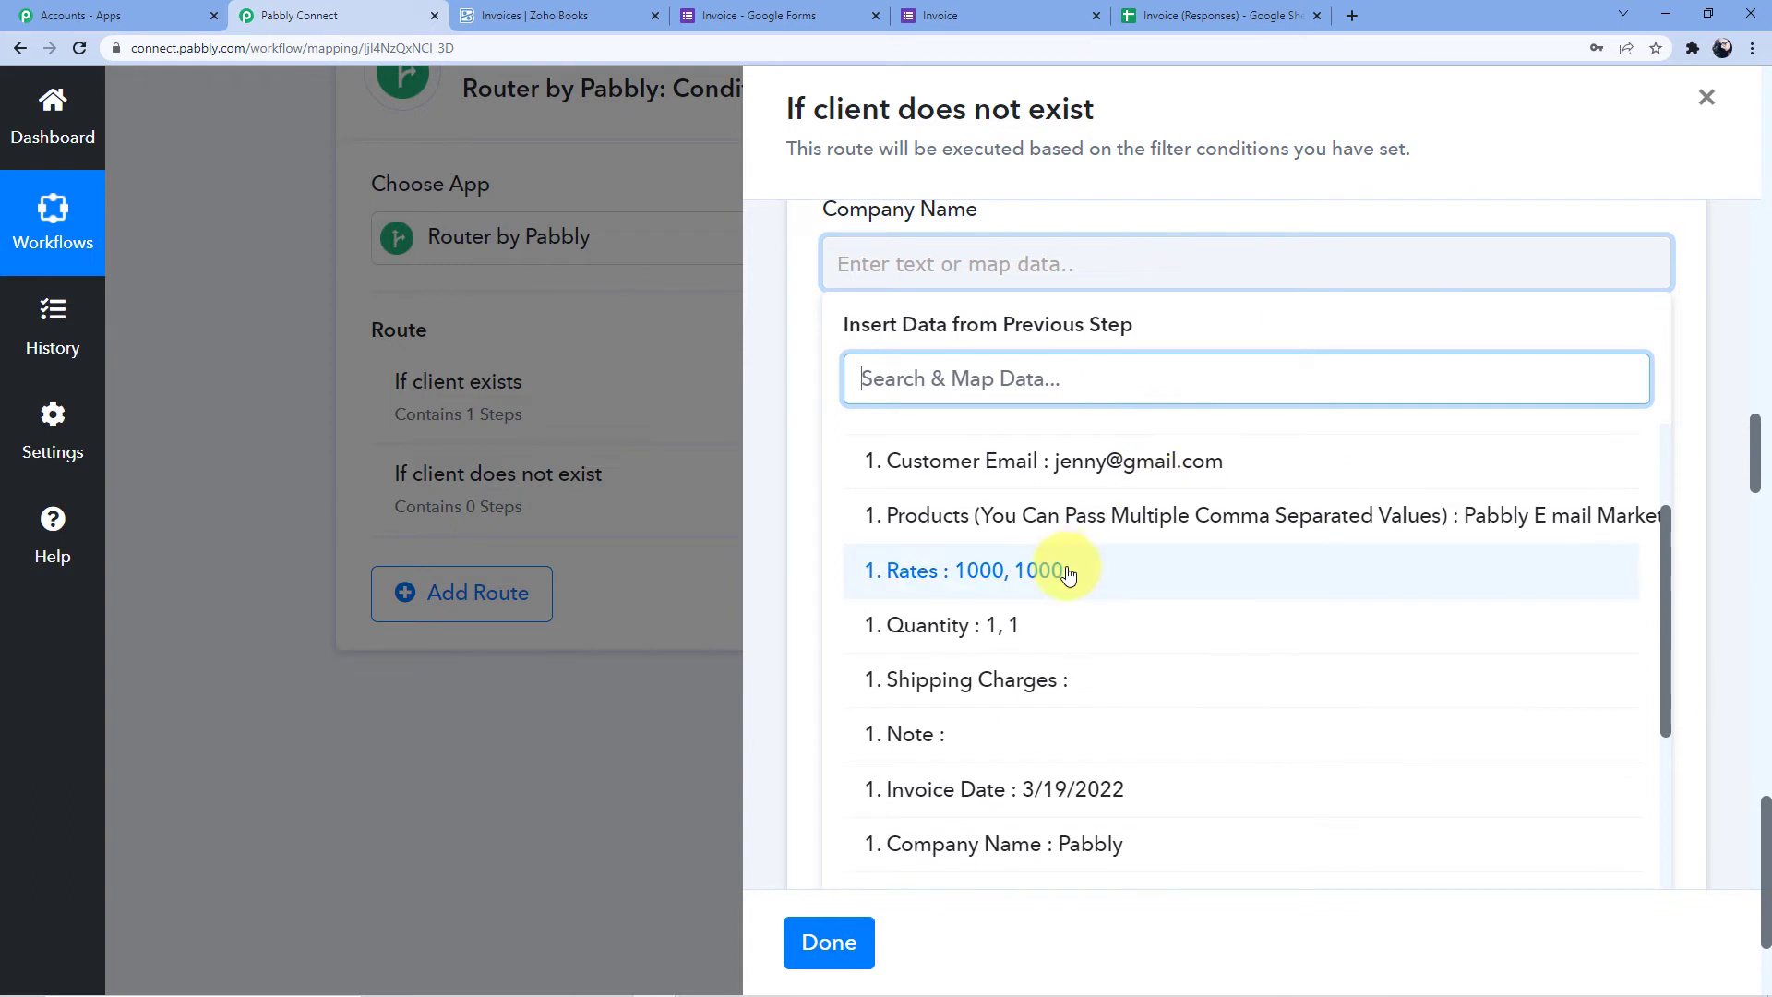
left_click(956, 664)
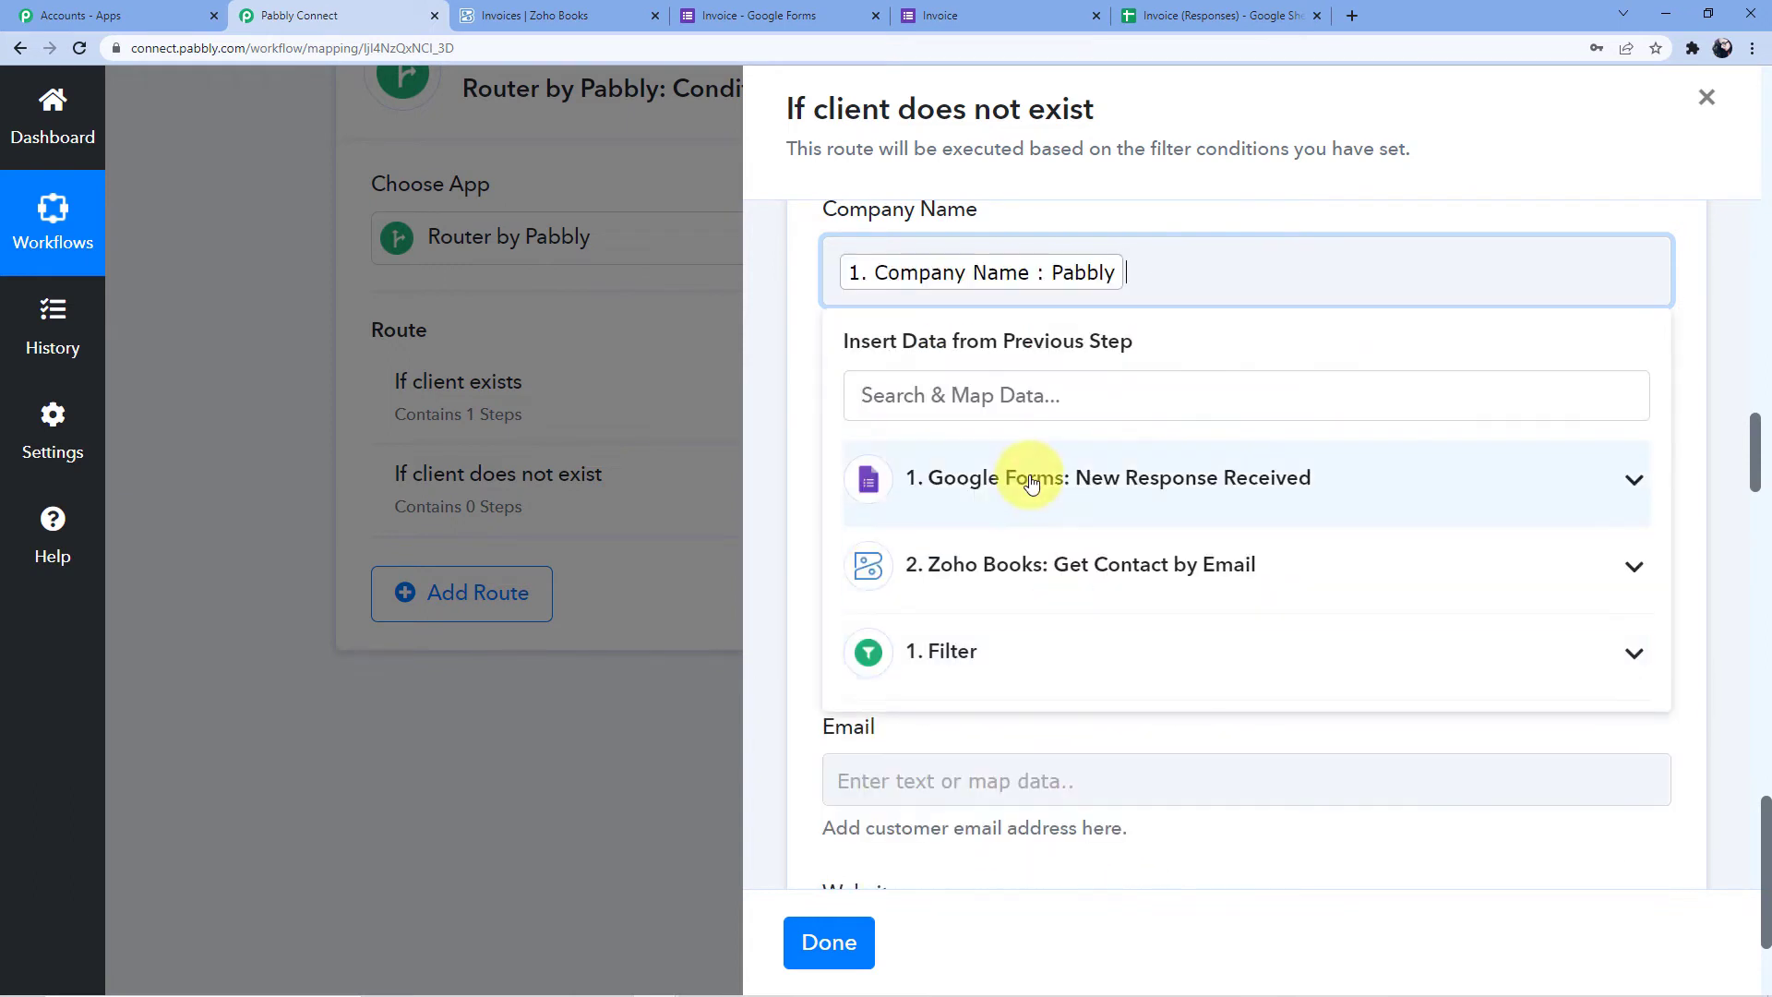
left_click(1159, 201)
scroll(1044, 364, "down", 1)
Browse the Google Forms fields for First Name but leave it empty
left_click(949, 266)
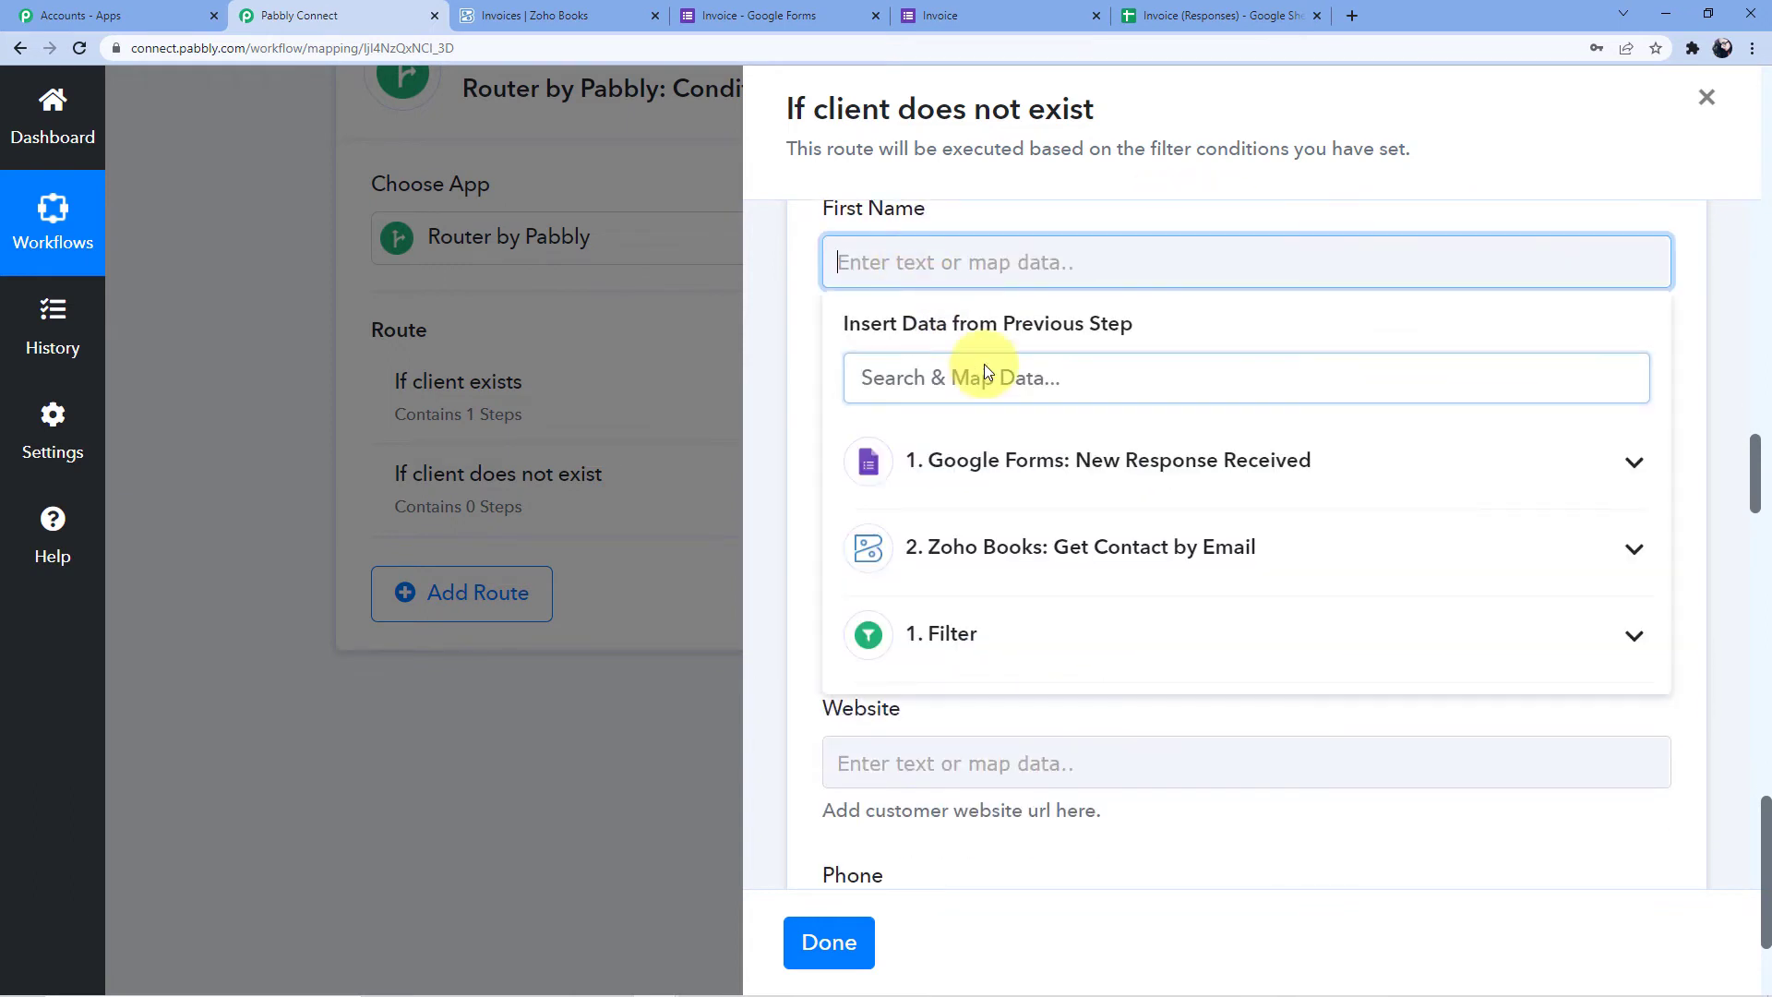
left_click(1047, 479)
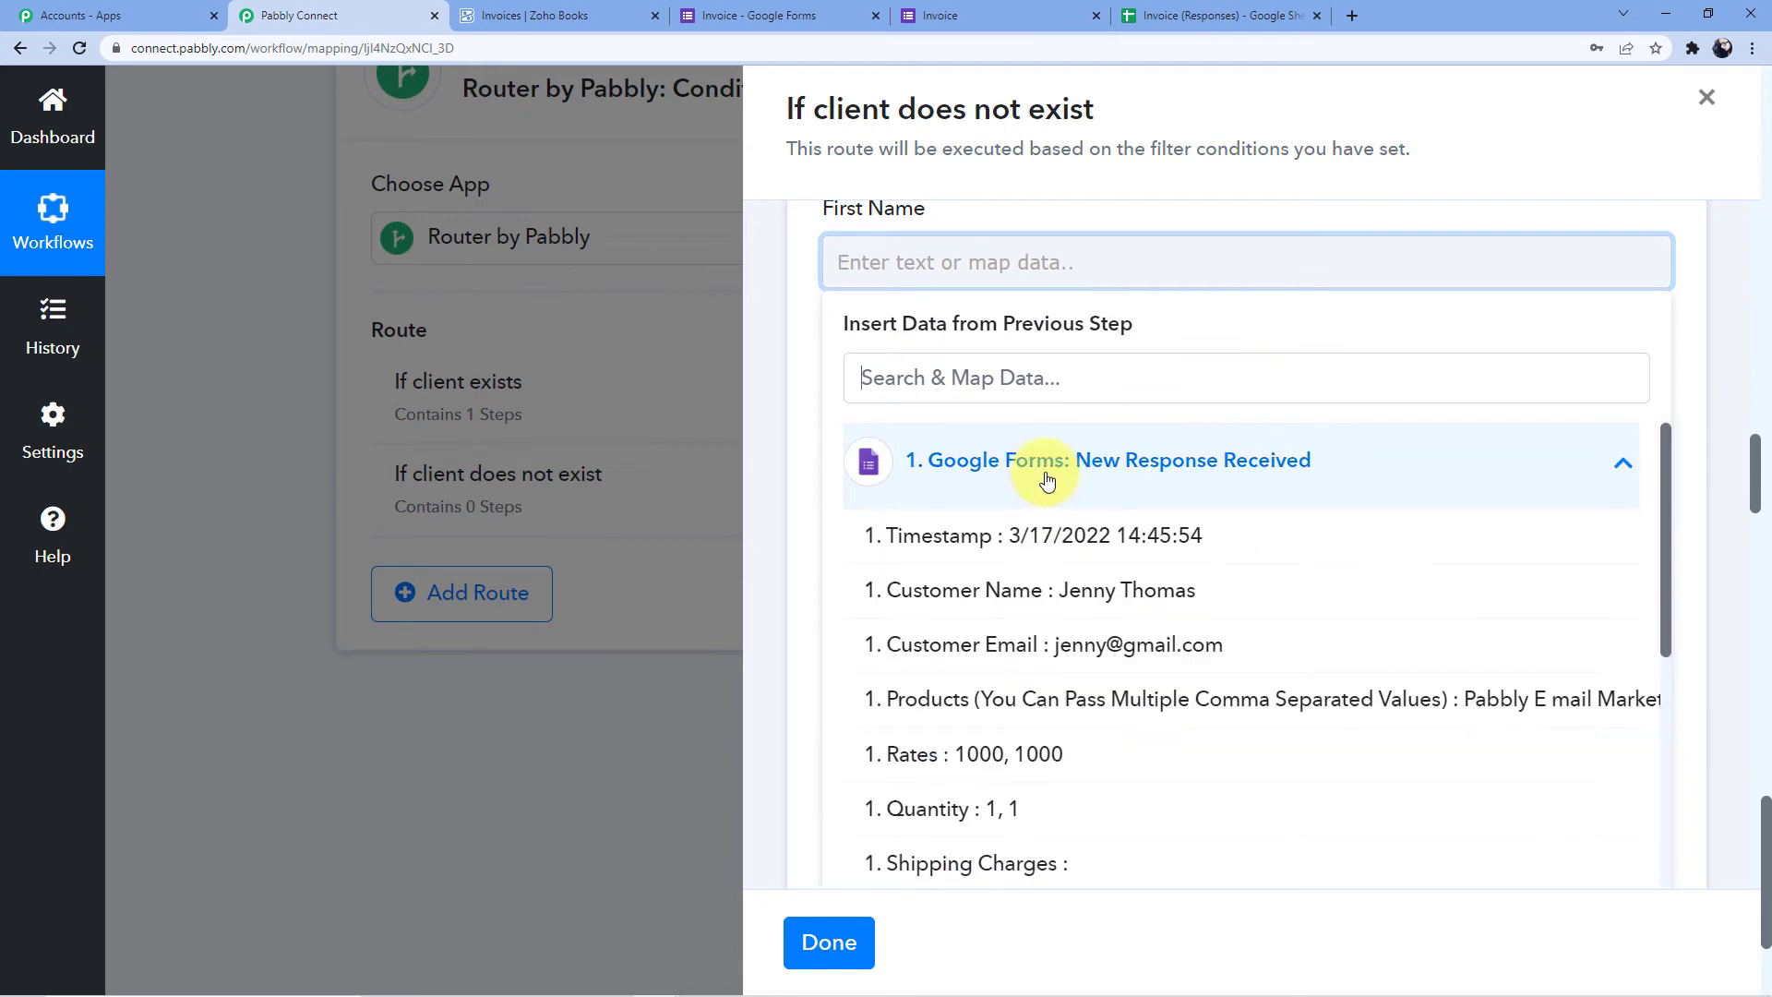
scroll(1099, 616, "down", 5)
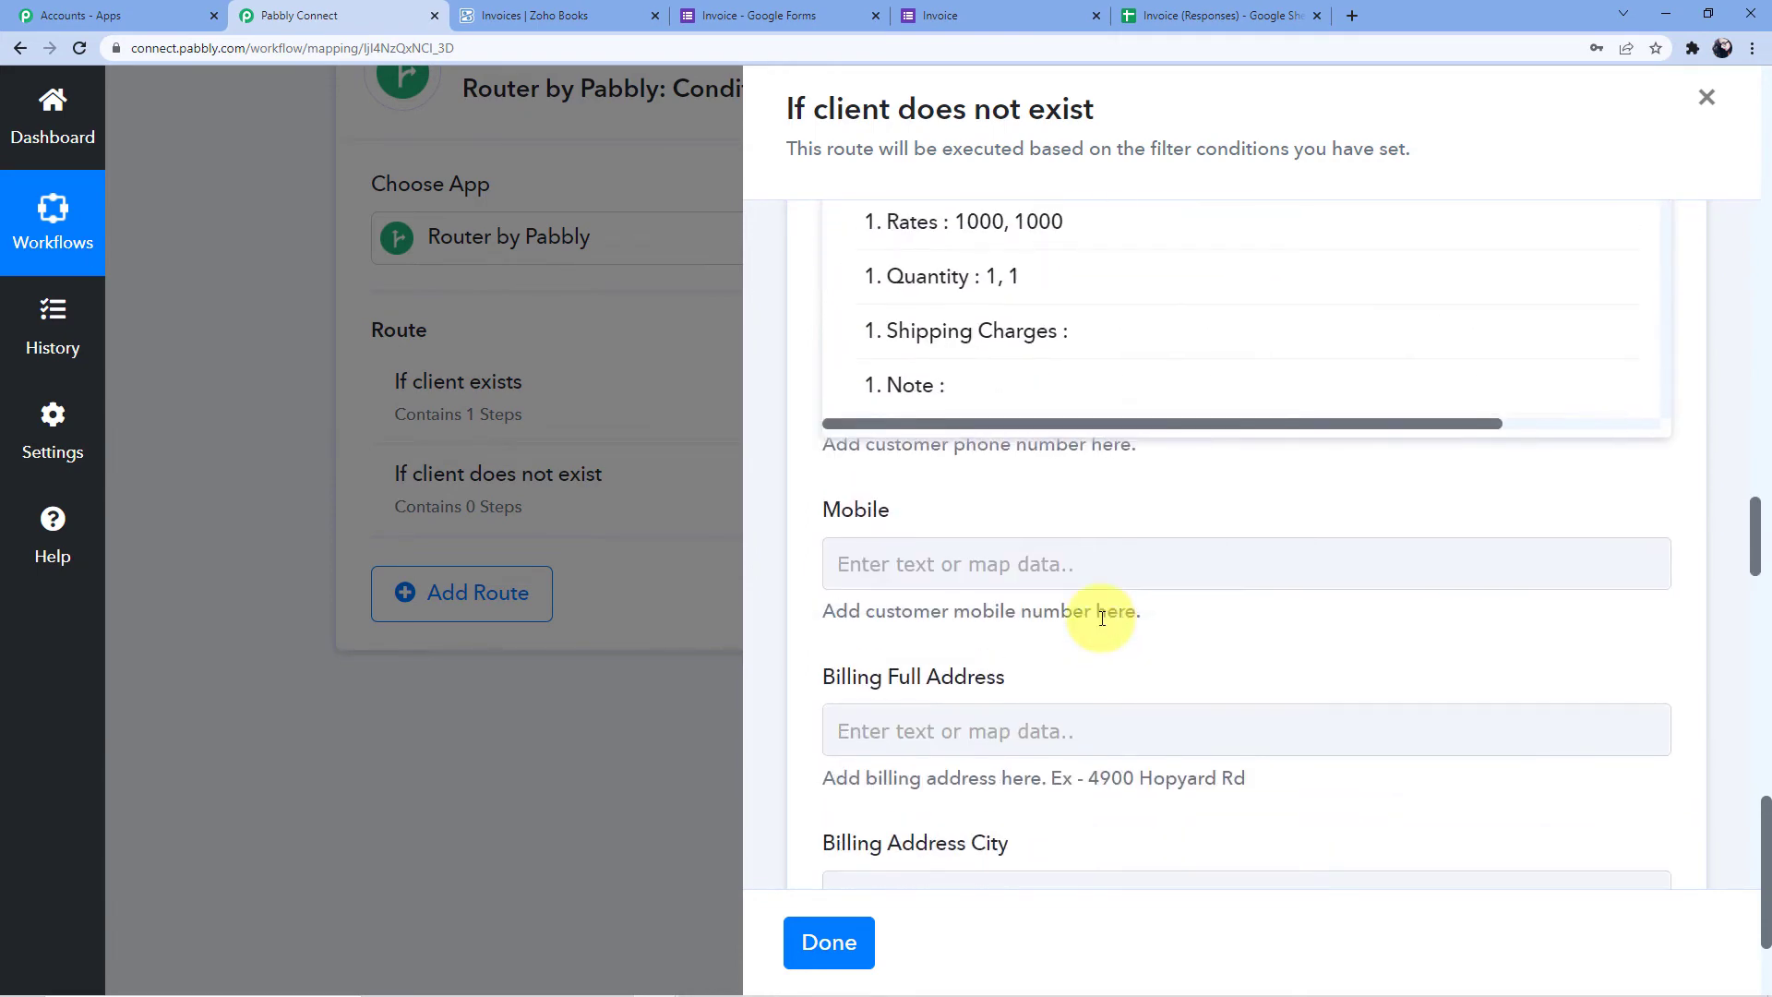
scroll(1036, 585, "up", 3)
scroll(1048, 514, "down", 5)
scroll(1052, 544, "down", 2)
scroll(1040, 521, "up", 7)
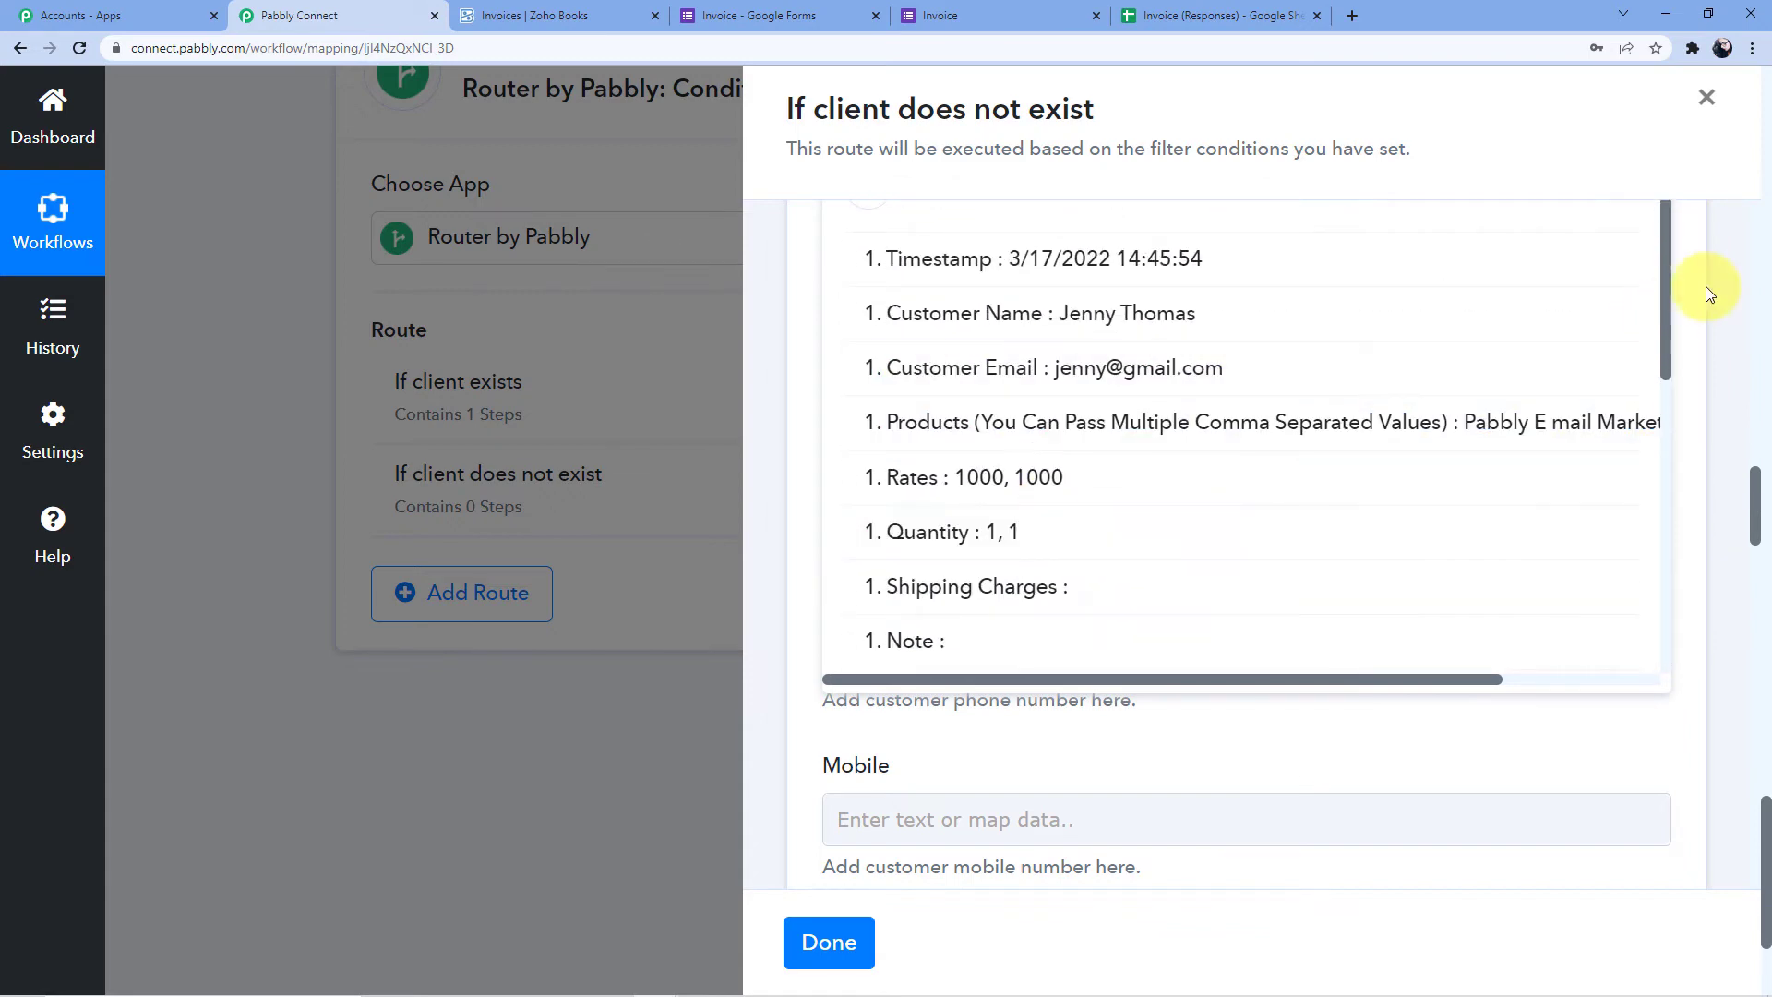
left_click(1701, 290)
scroll(909, 378, "up", 3)
scroll(937, 391, "down", 1)
Map the form's Customer Email answer into the Email field
left_click(906, 482)
scroll(950, 417, "down", 3)
left_click(981, 419)
scroll(1103, 517, "down", 2)
scroll(1104, 525, "up", 1)
left_click(1135, 514)
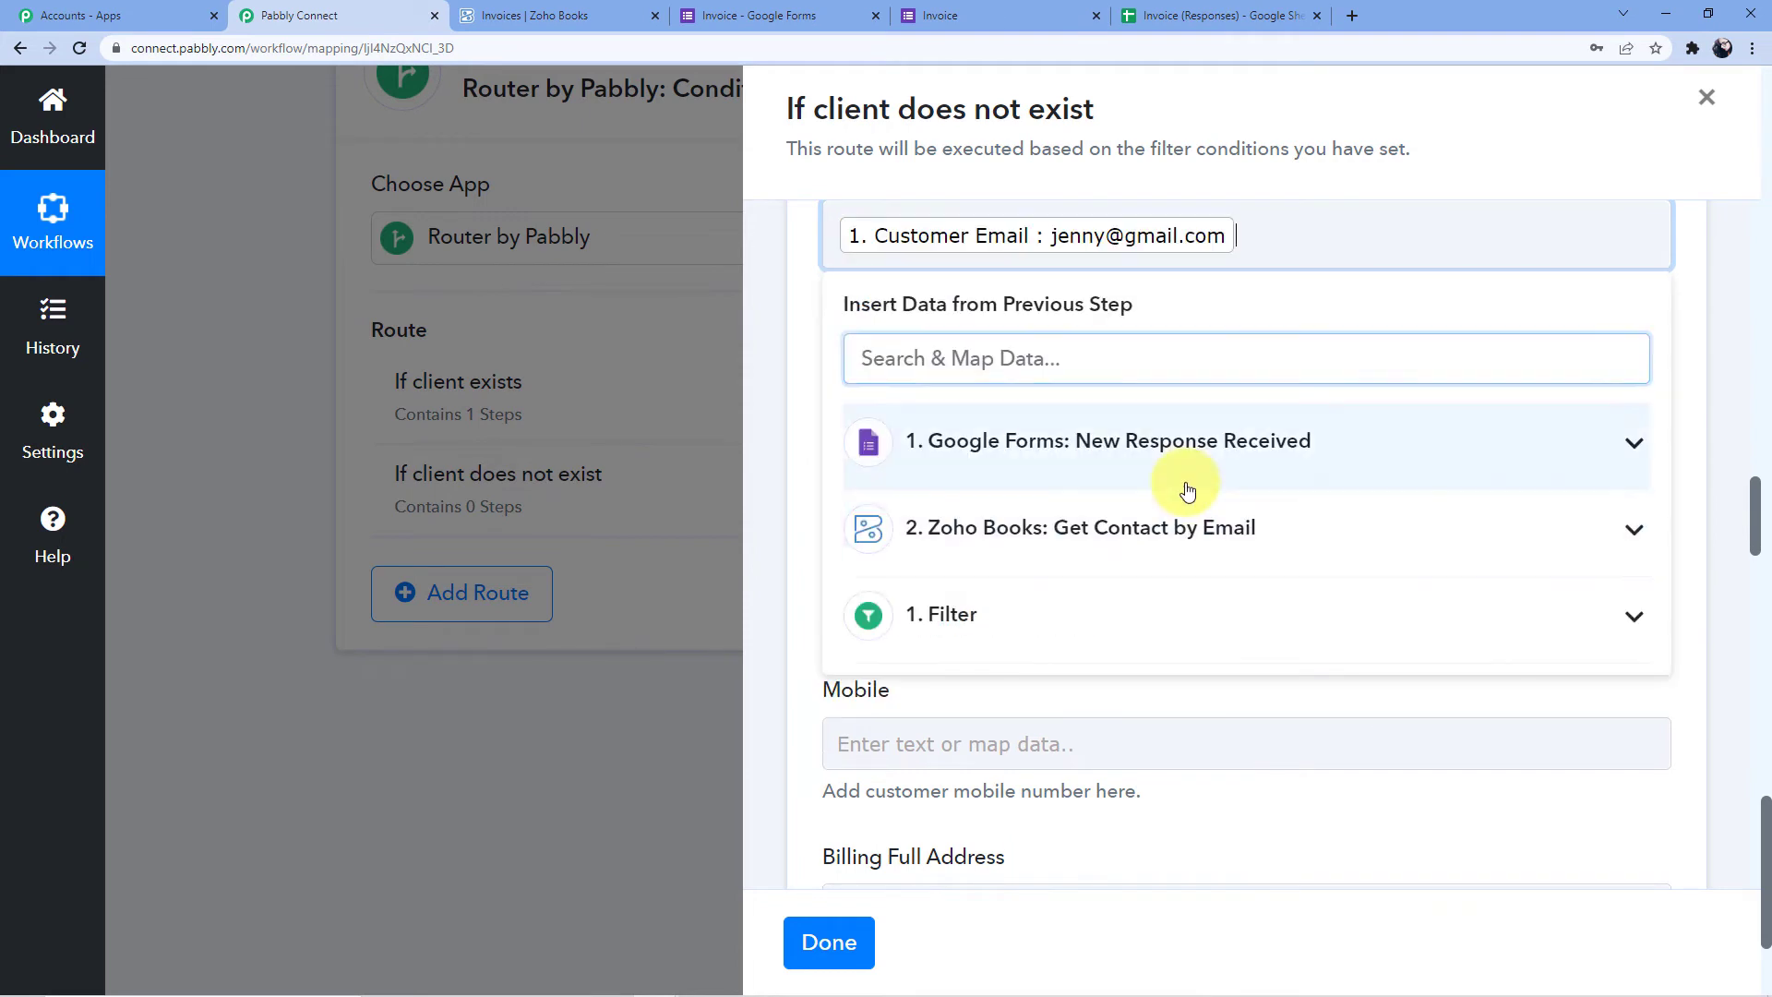
left_click(1421, 129)
scroll(1006, 337, "down", 2)
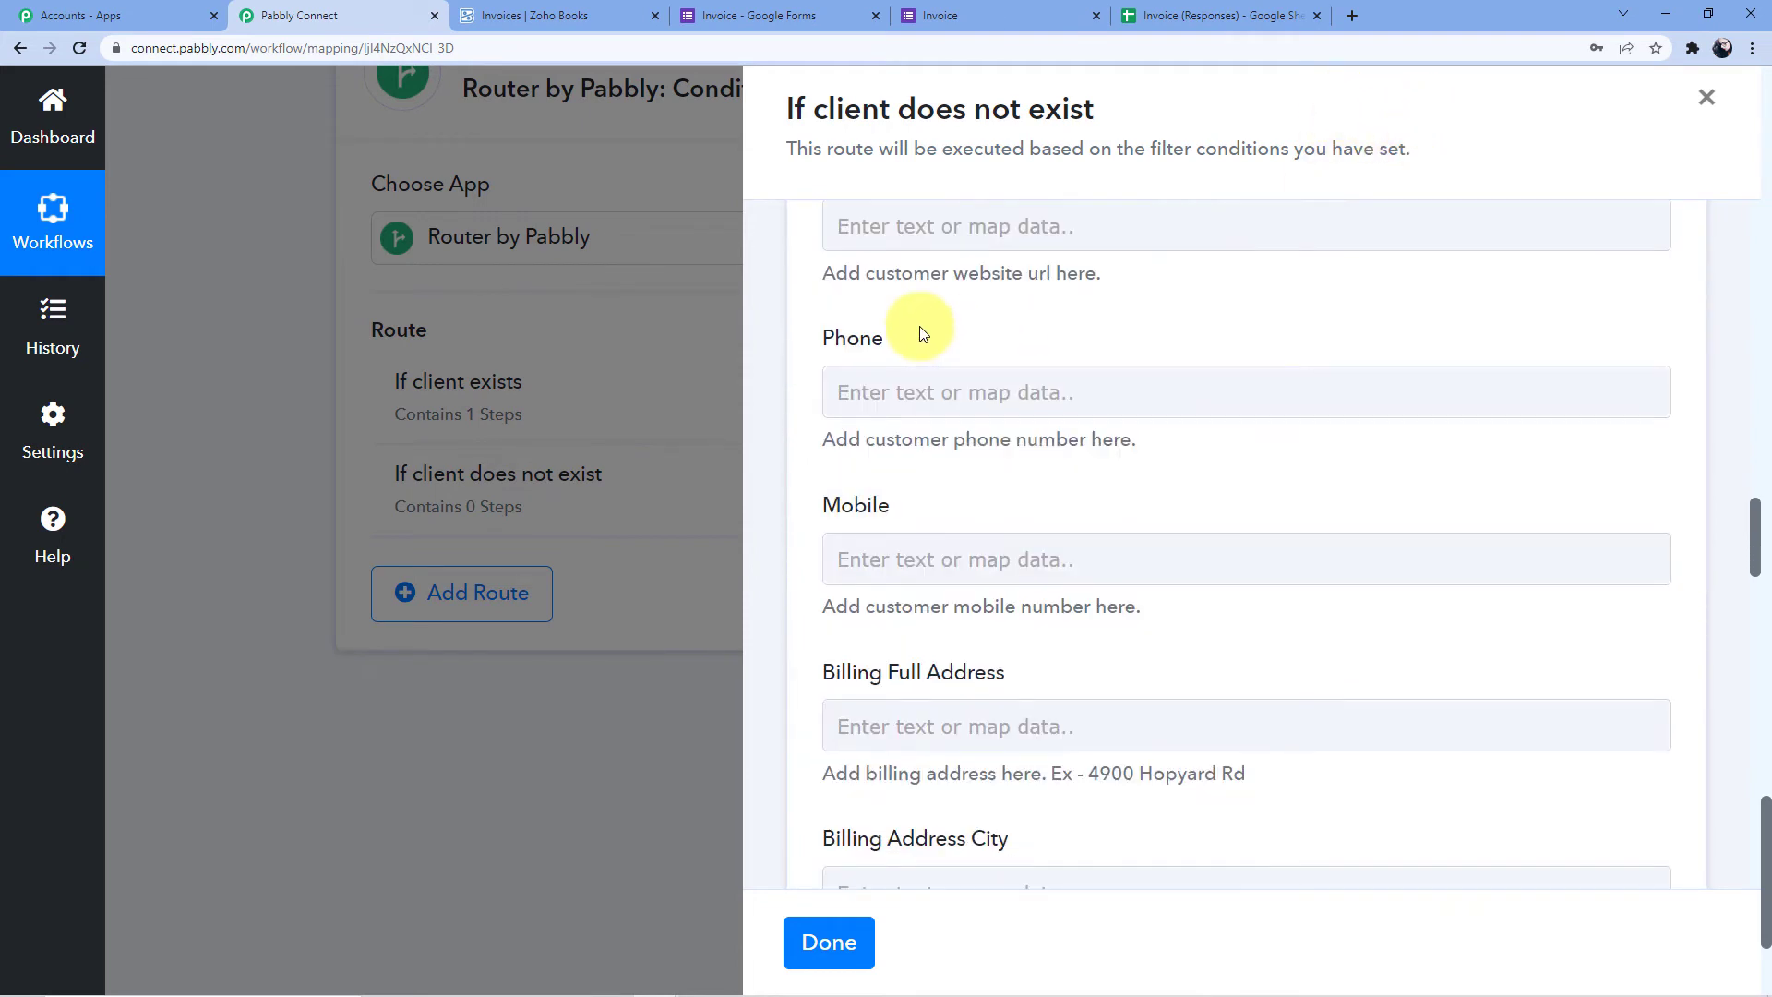
Map the form's Customer Mobile No. answer into the Phone field
left_click(881, 387)
scroll(1070, 443, "down", 2)
left_click(1068, 416)
scroll(1147, 552, "down", 2)
scroll(1147, 552, "down", 5)
left_click(1191, 383)
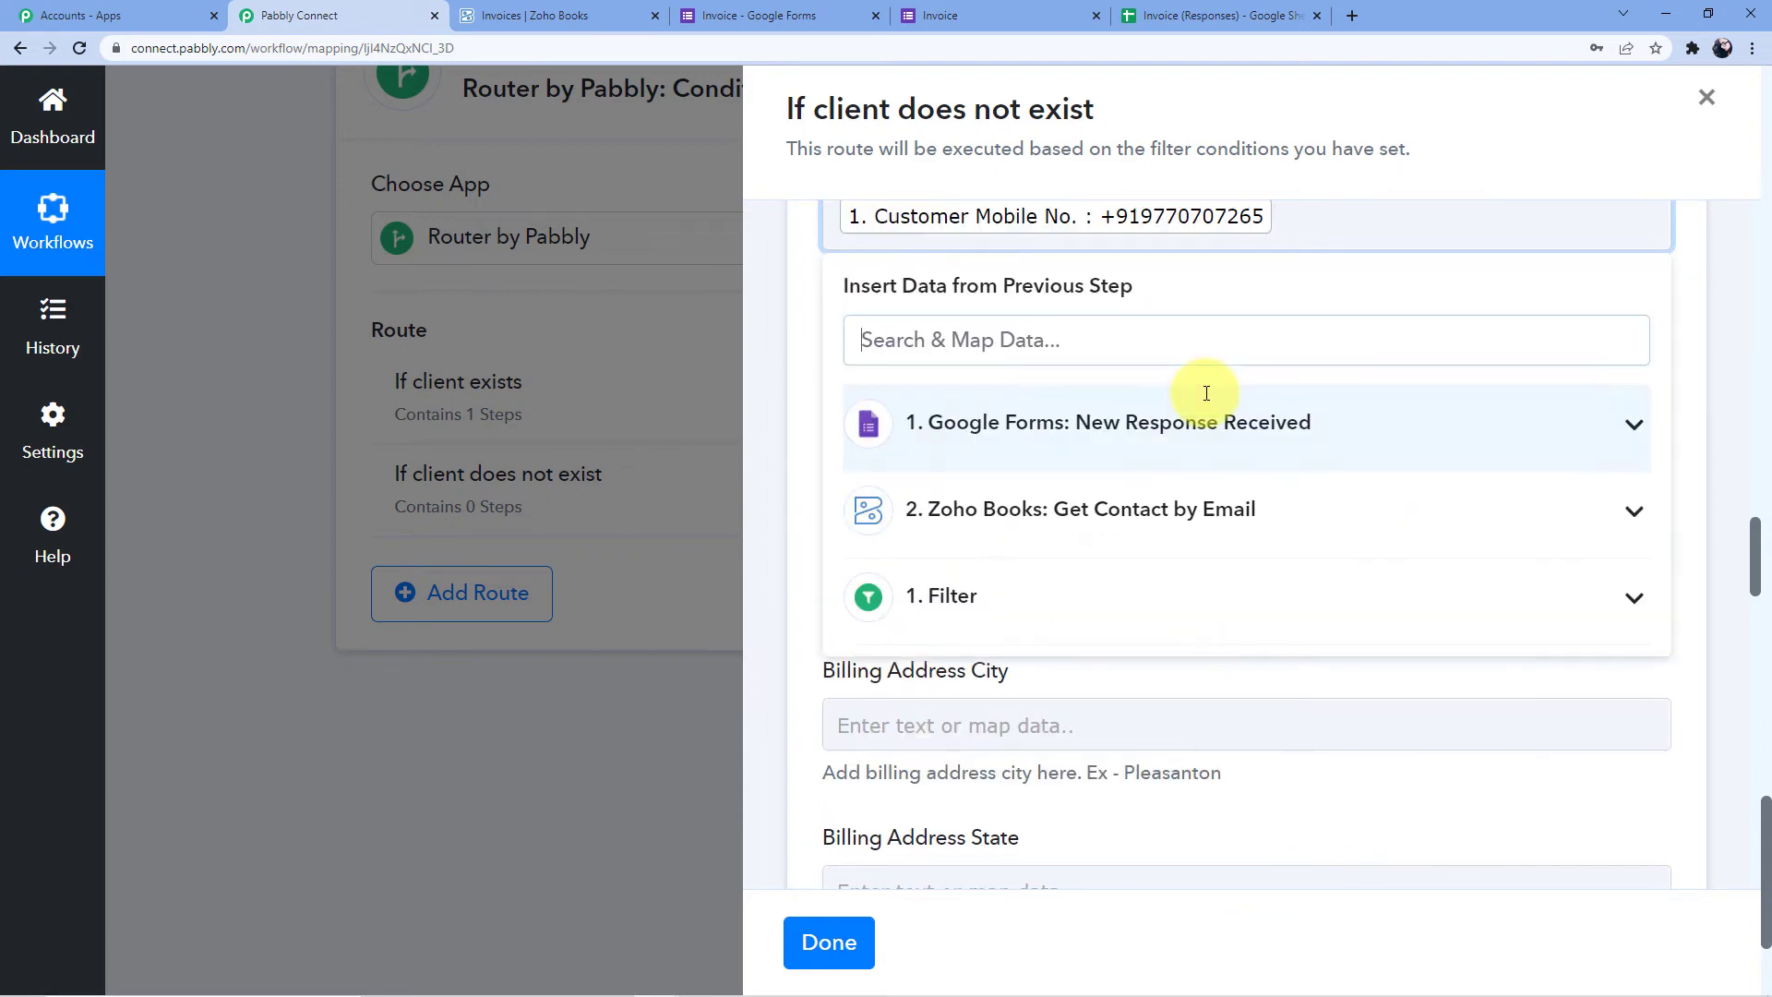
left_click(1514, 152)
Save the Create Contact step and send a test request
scroll(1015, 323, "down", 1)
scroll(946, 369, "down", 10)
scroll(945, 355, "down", 8)
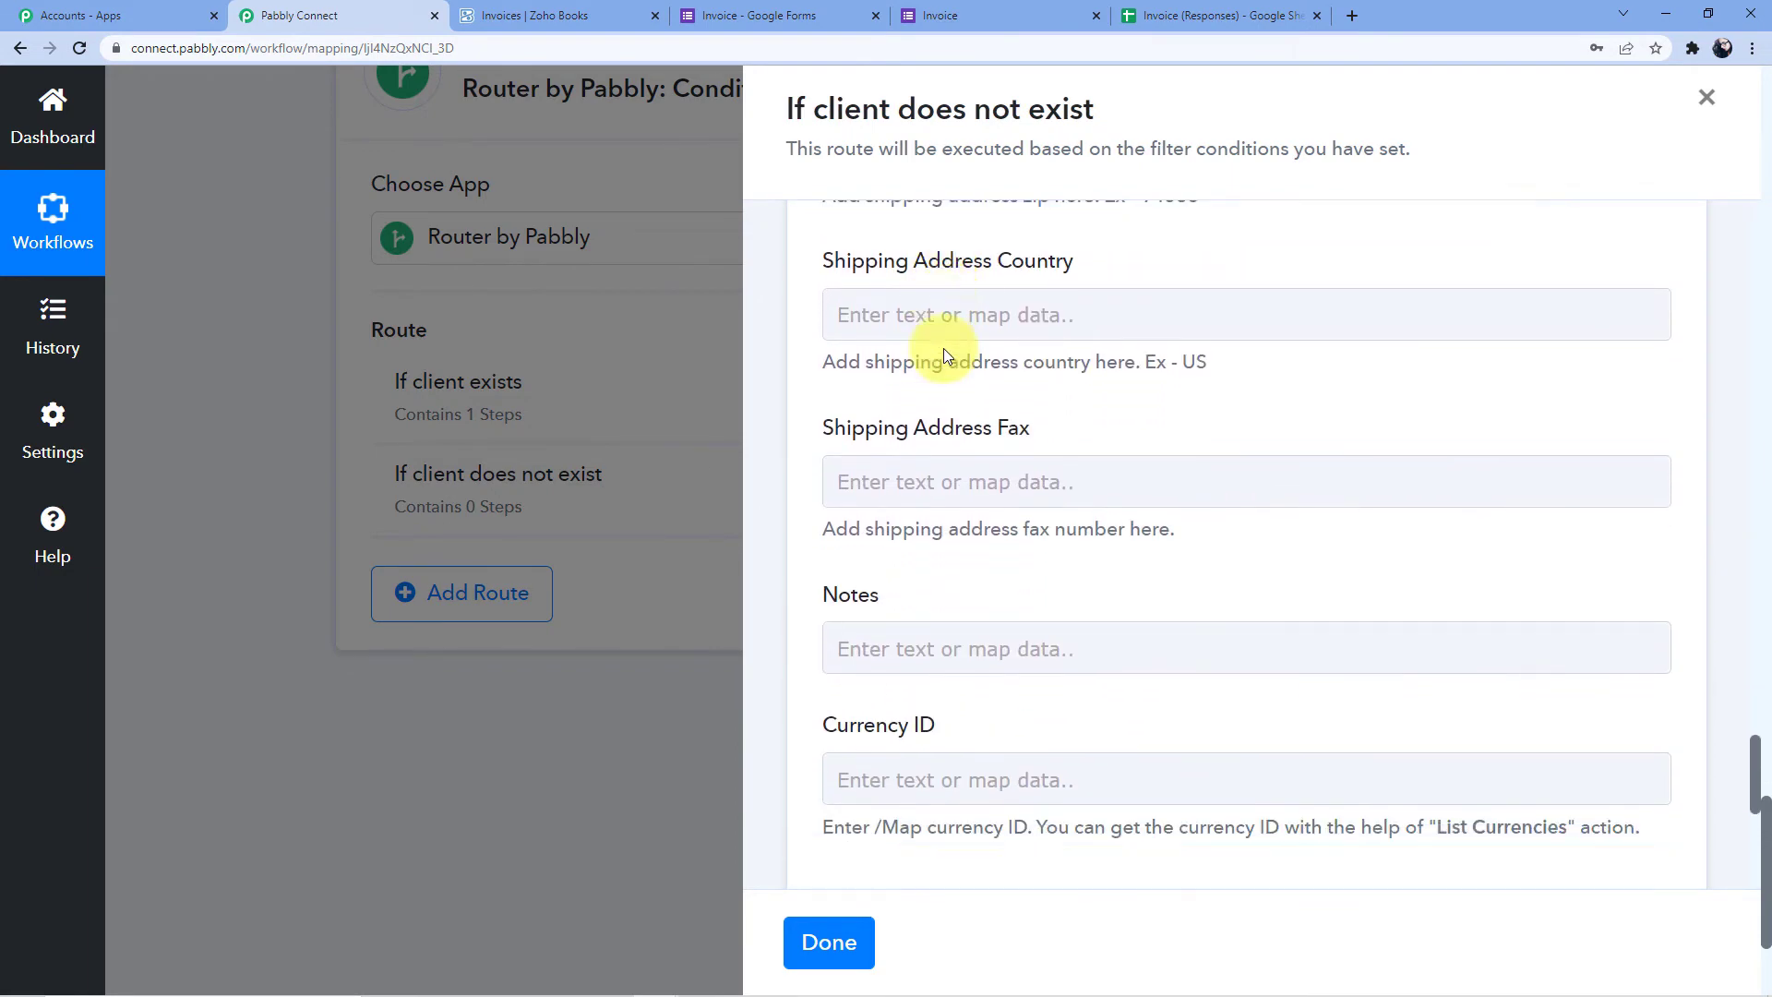
scroll(943, 347, "down", 4)
scroll(920, 419, "down", 1)
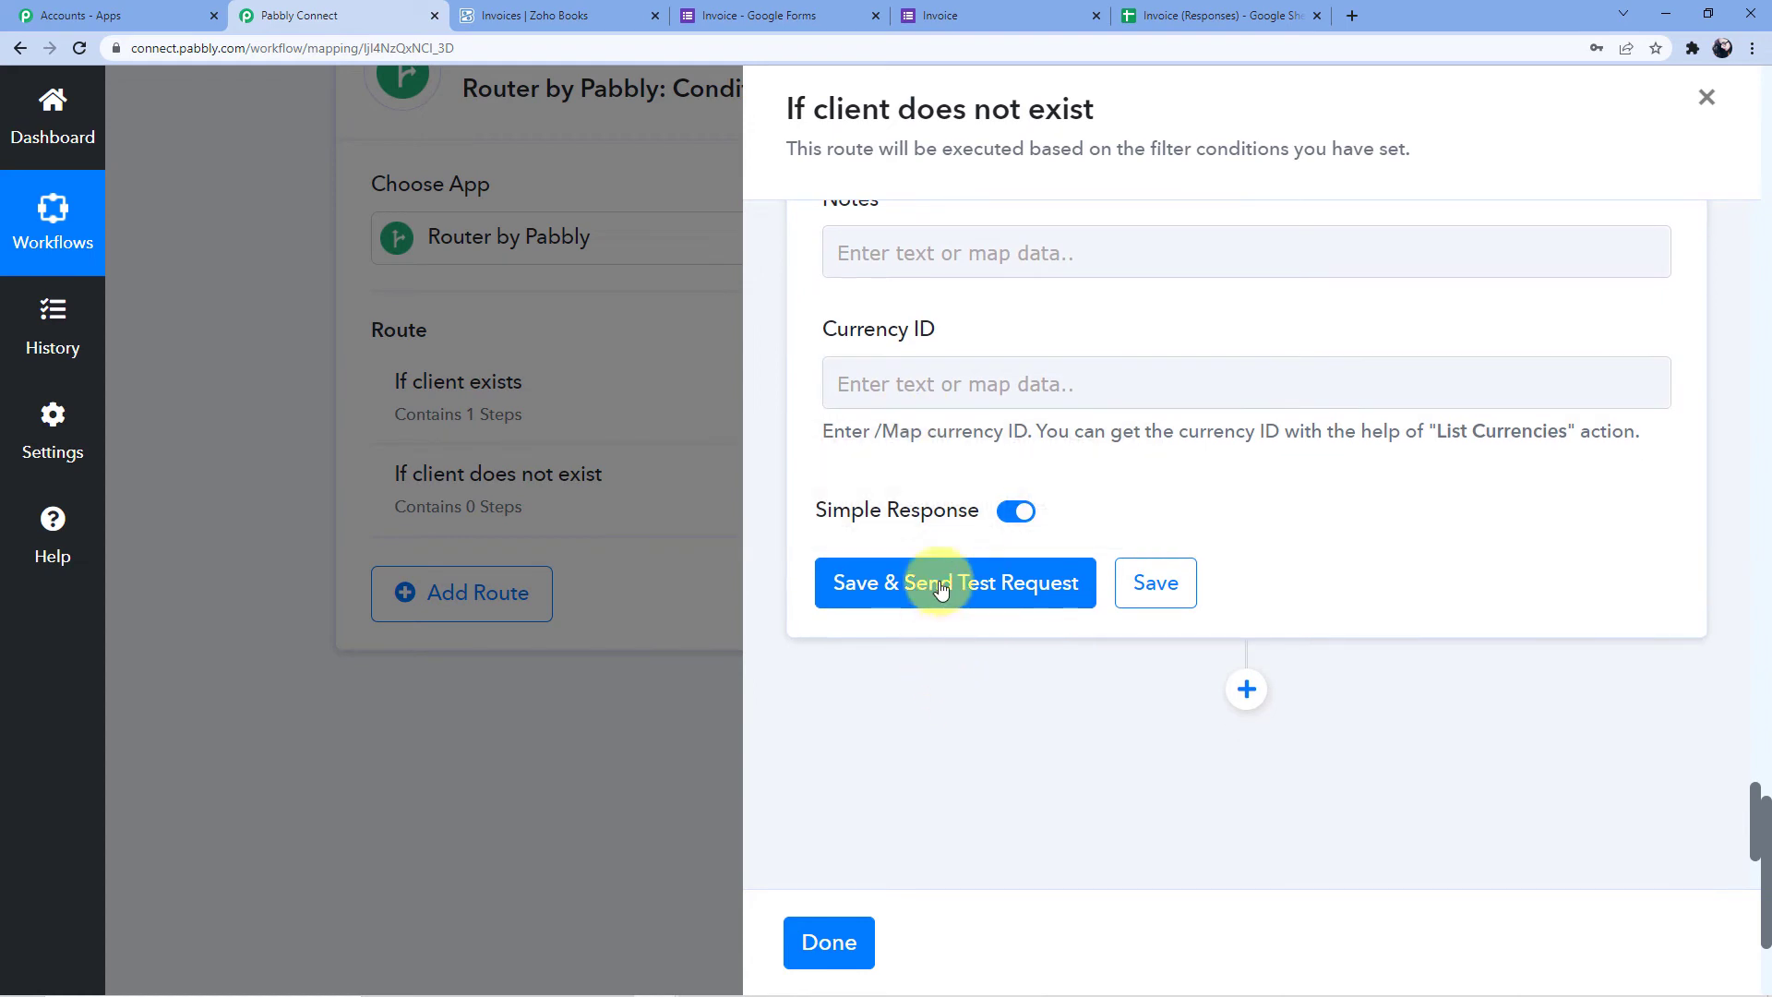
left_click(940, 587)
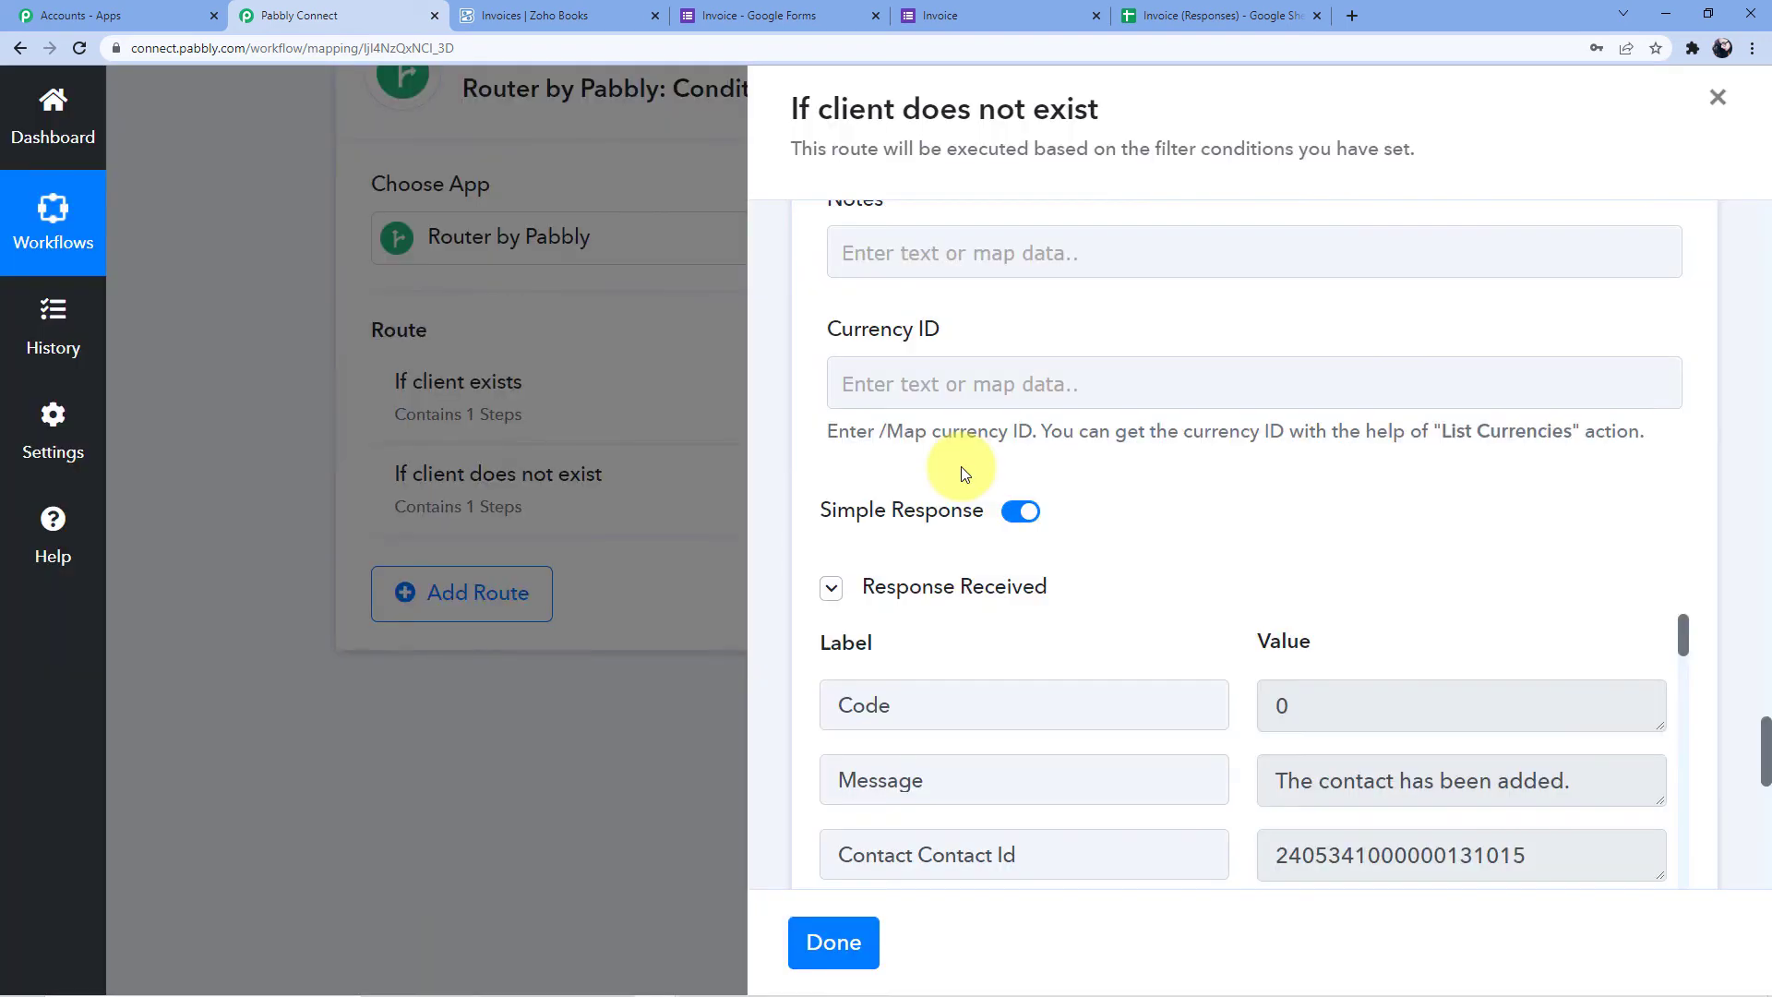
Review the 'The contact has been added.' test response, then add a new empty action step below it
scroll(1259, 584, "down", 2)
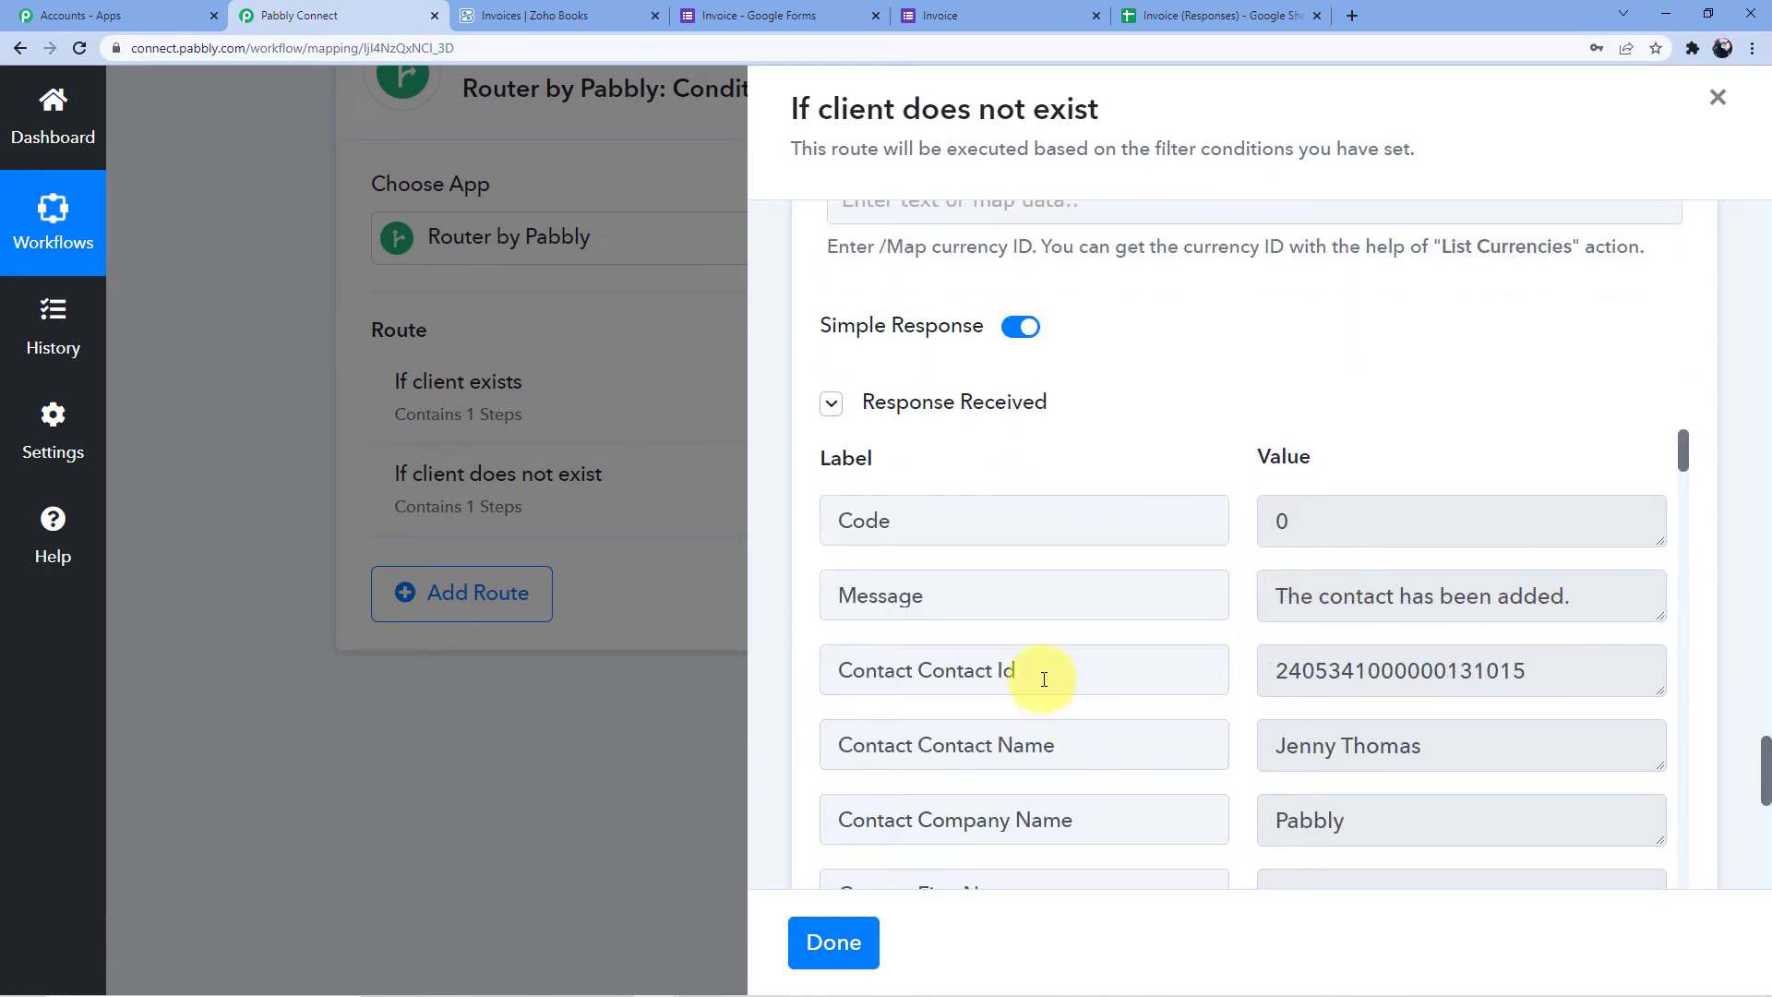
scroll(1155, 700, "down", 2)
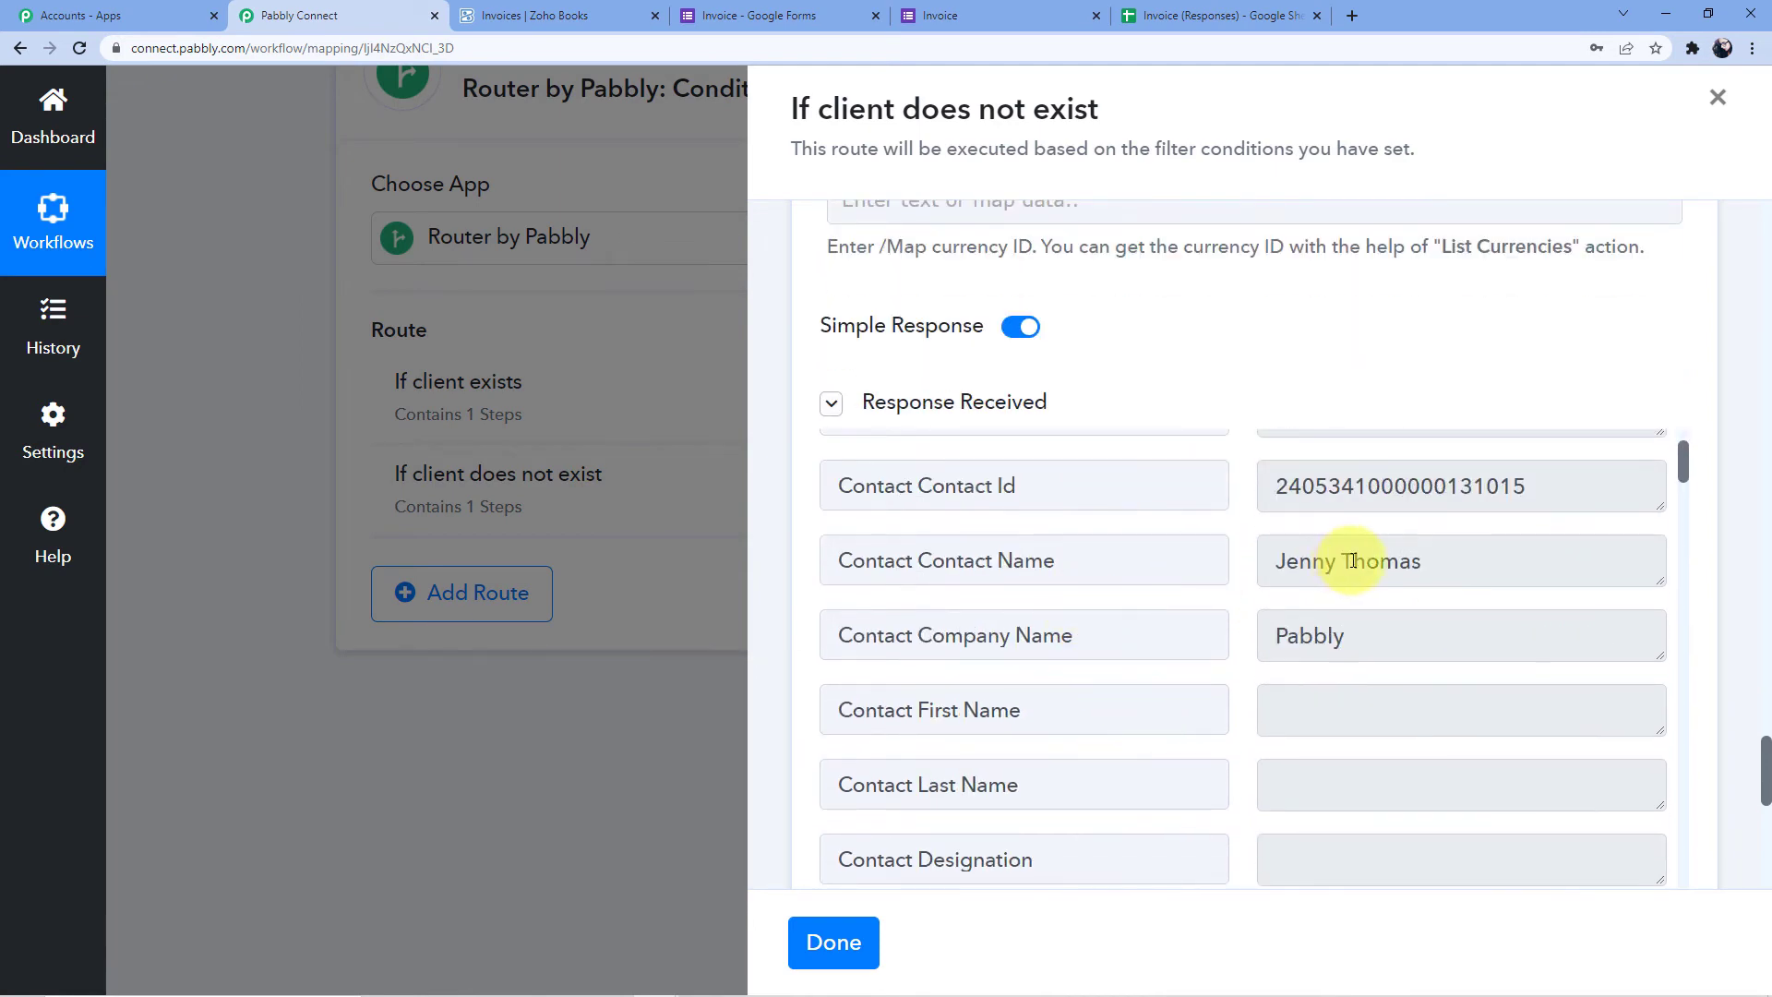
scroll(1329, 568, "down", 2)
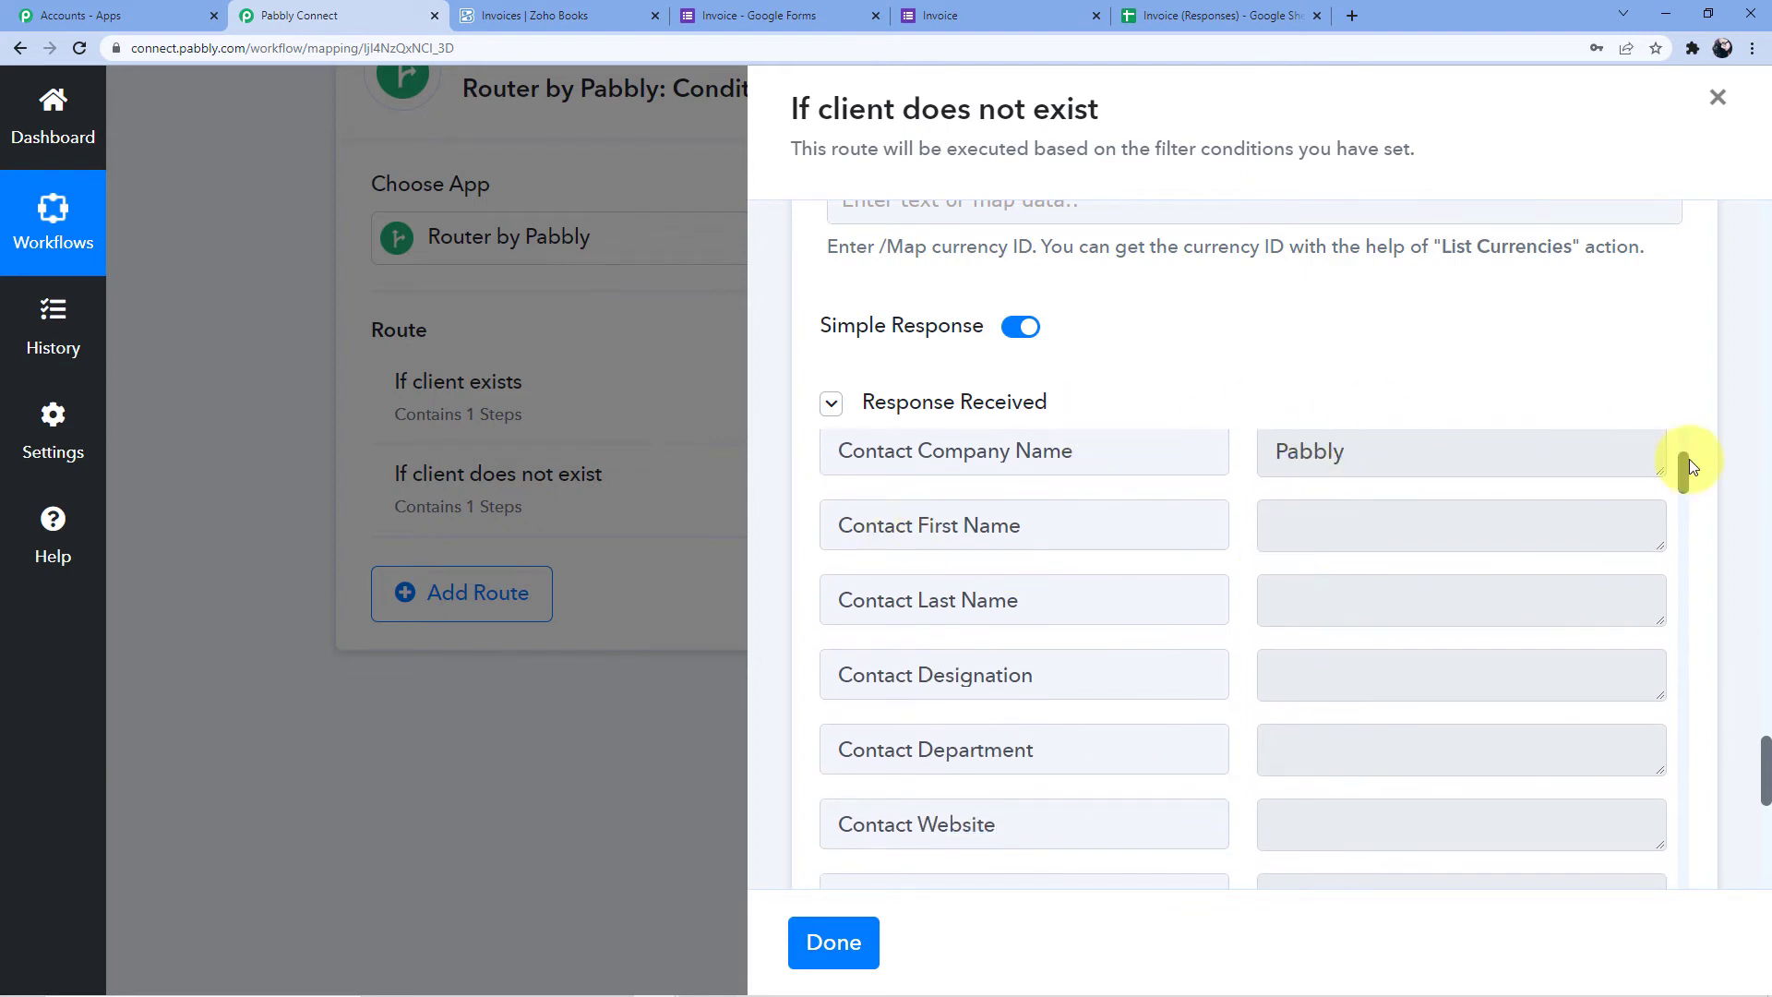
scroll(1689, 545, "down", 7)
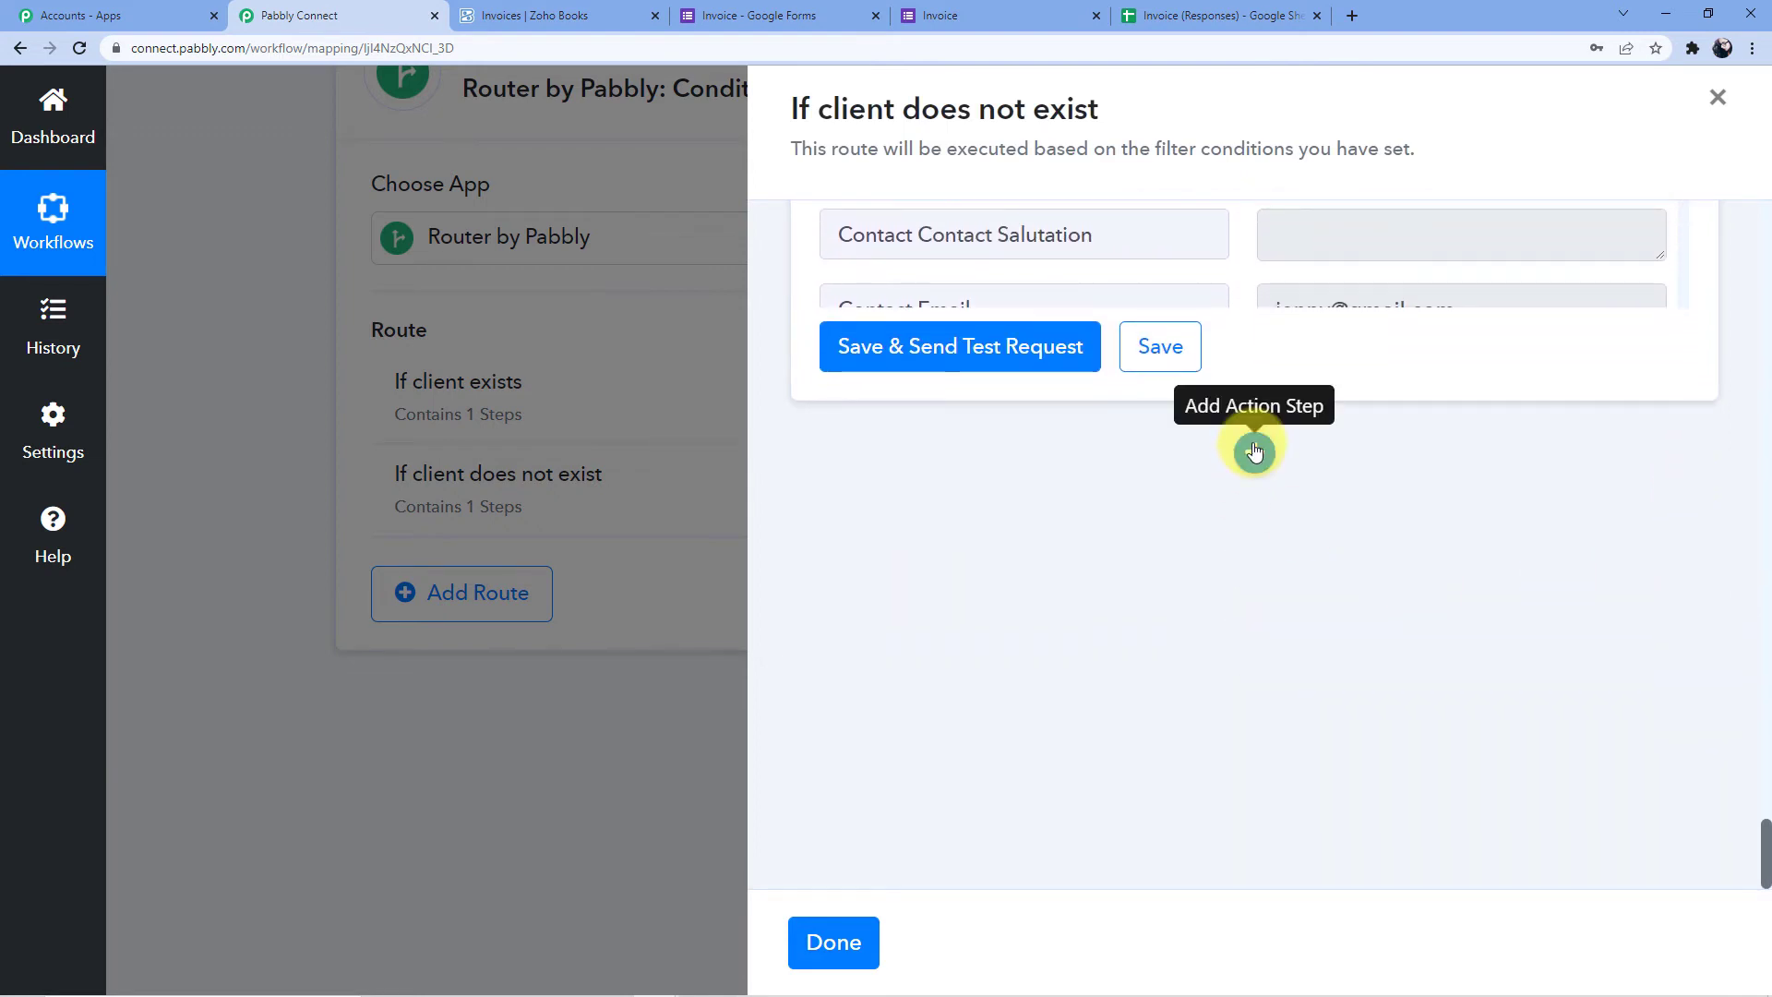
left_click(1254, 451)
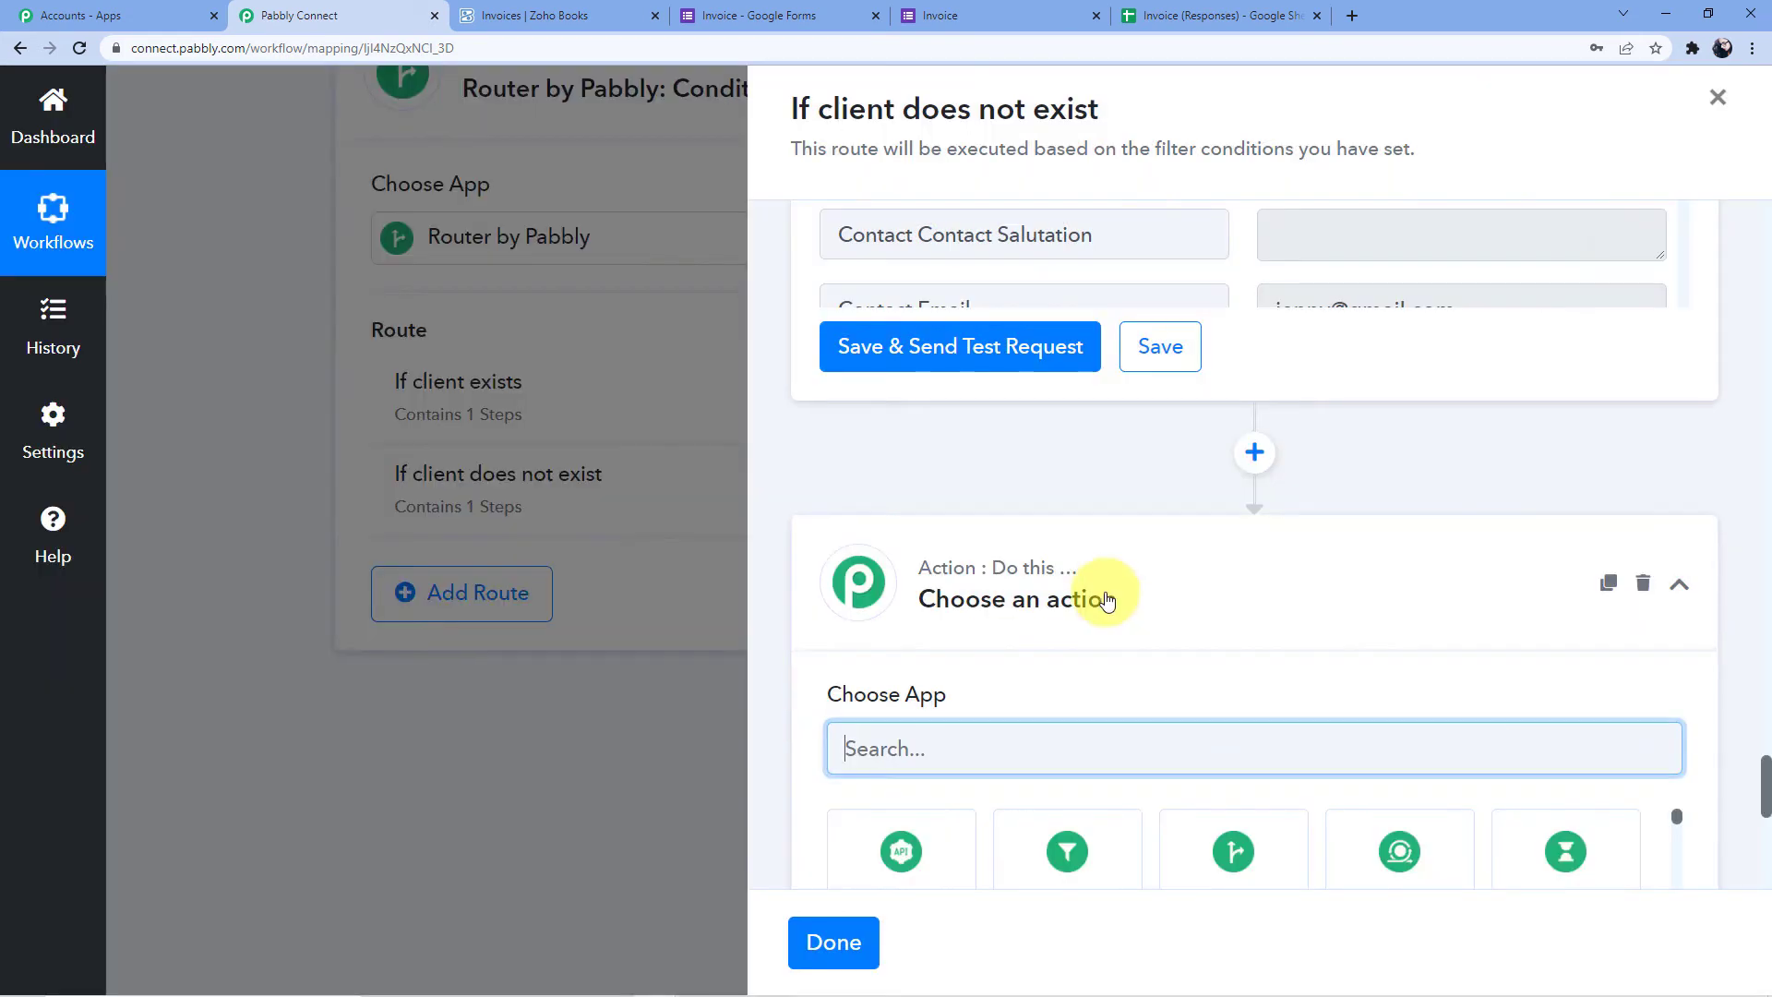
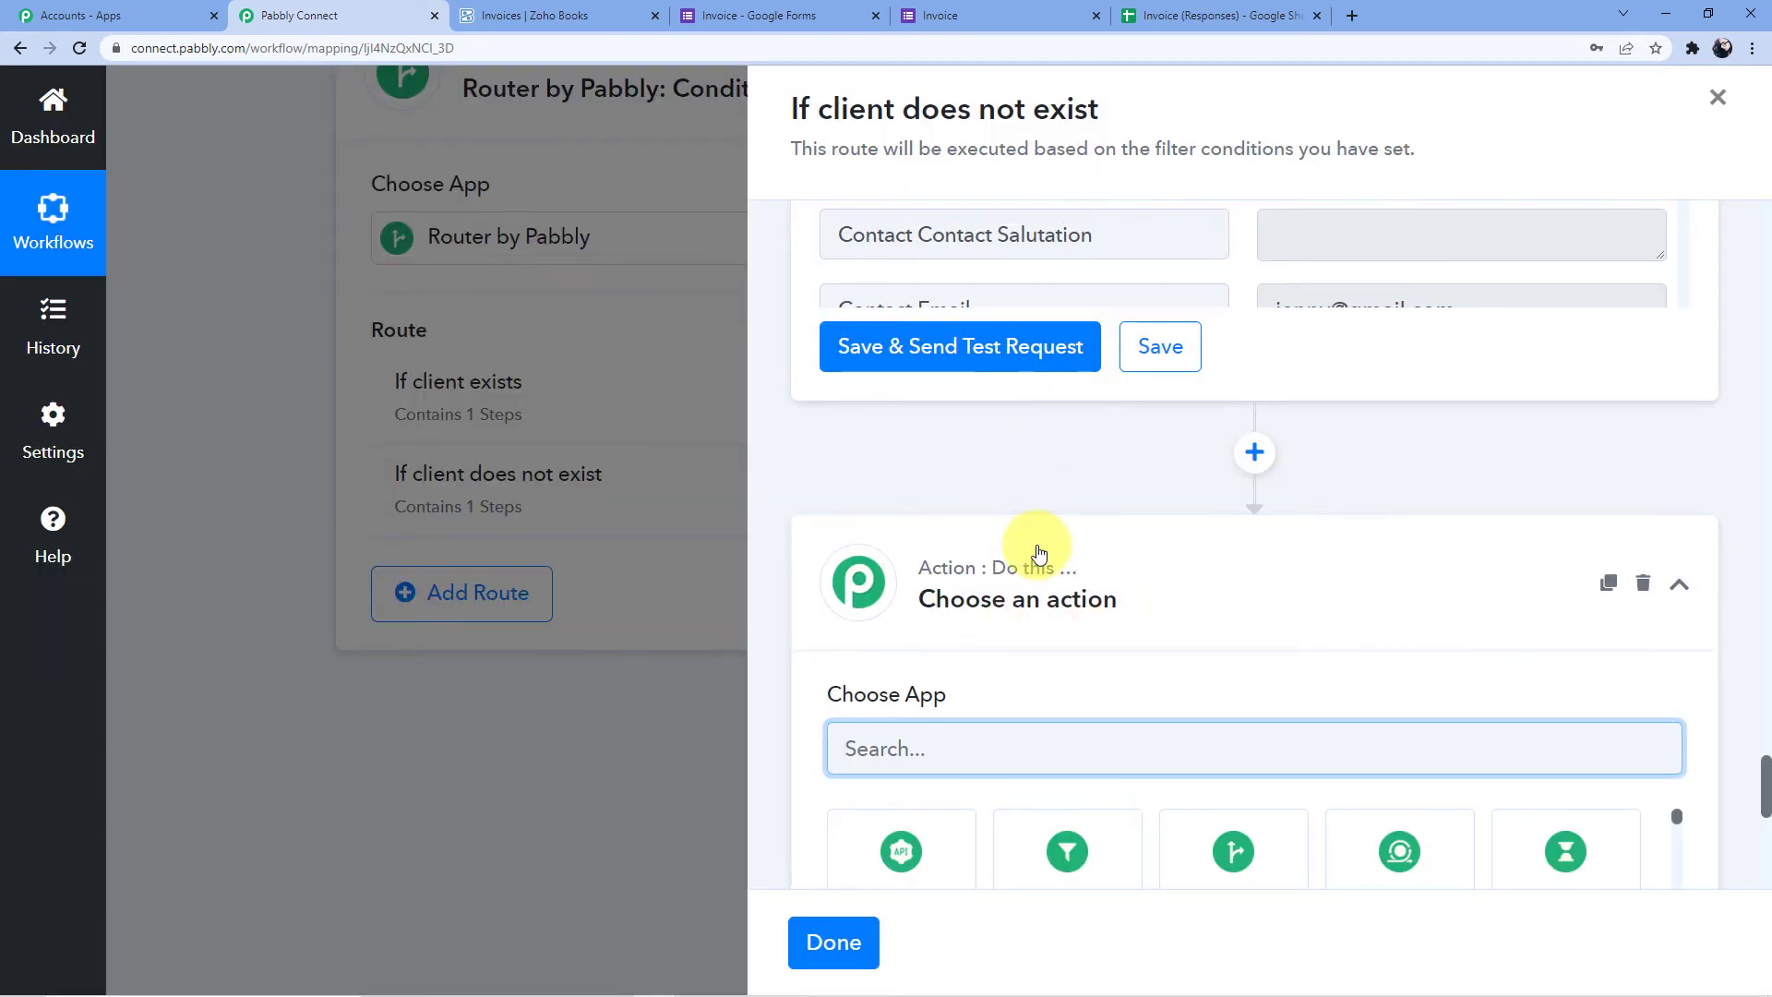
Search 'Zoho' and pick Zoho Books as the new action step's app
scroll(1041, 467, "up", 10)
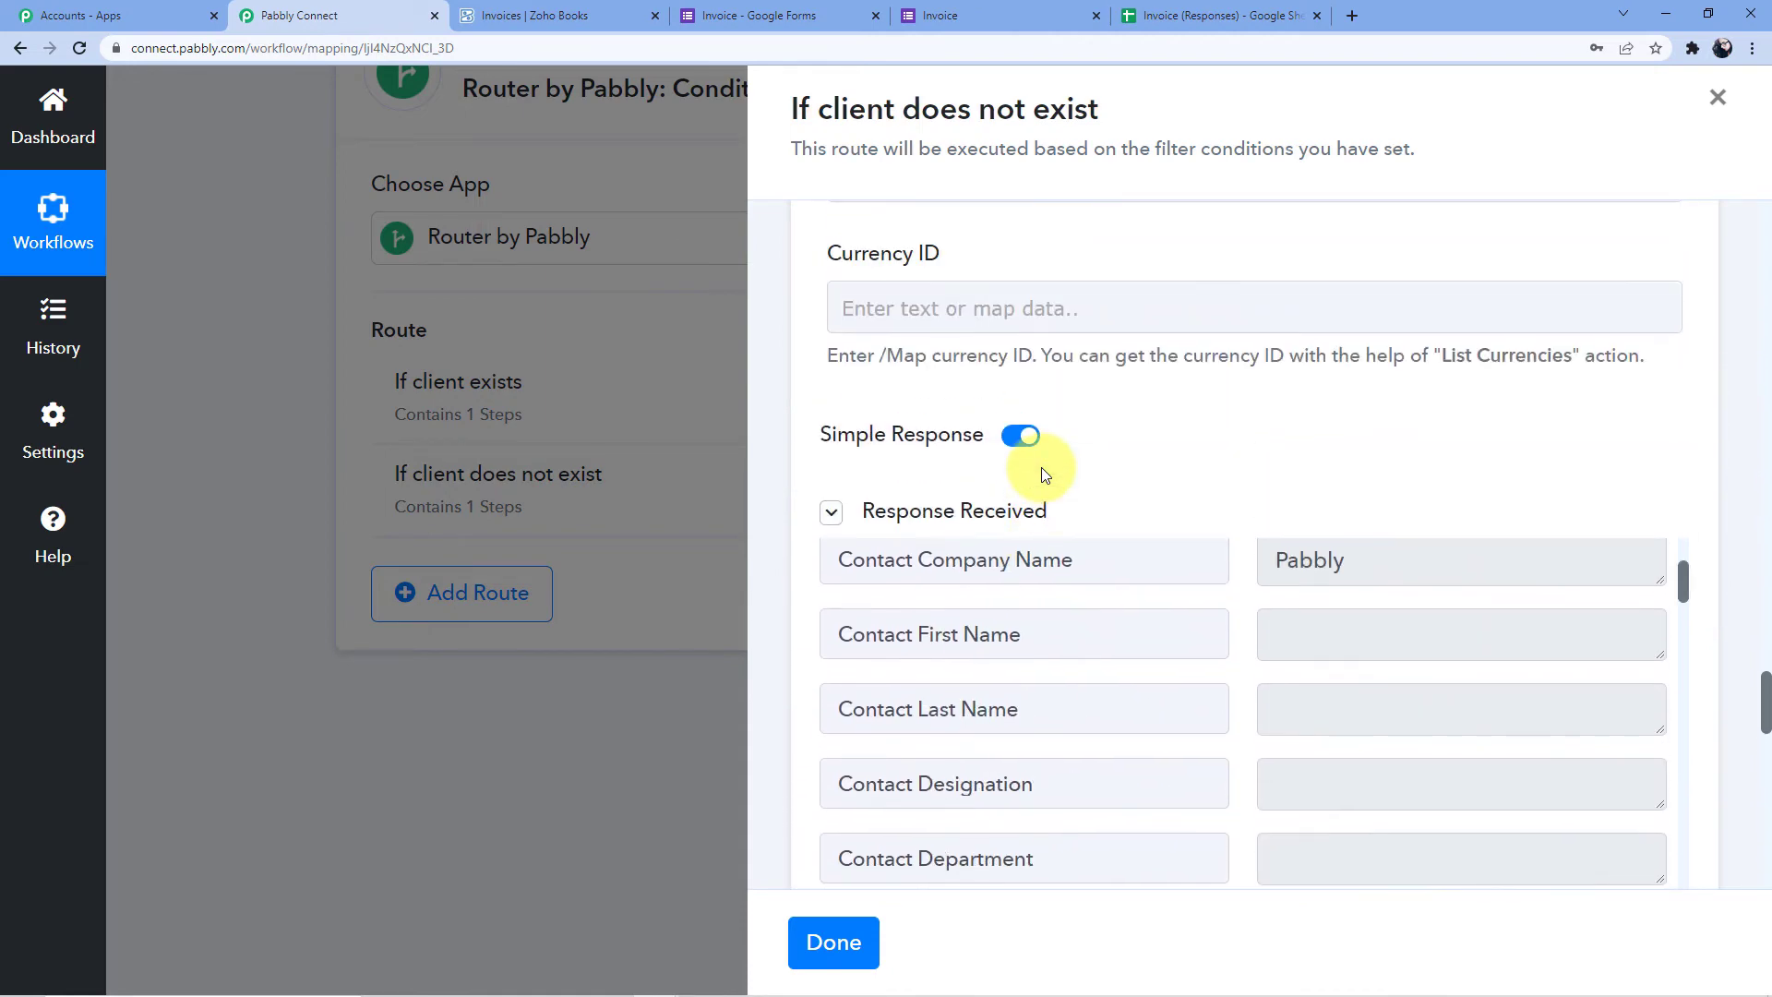
scroll(1241, 605, "up", 3)
scroll(1200, 517, "down", 10)
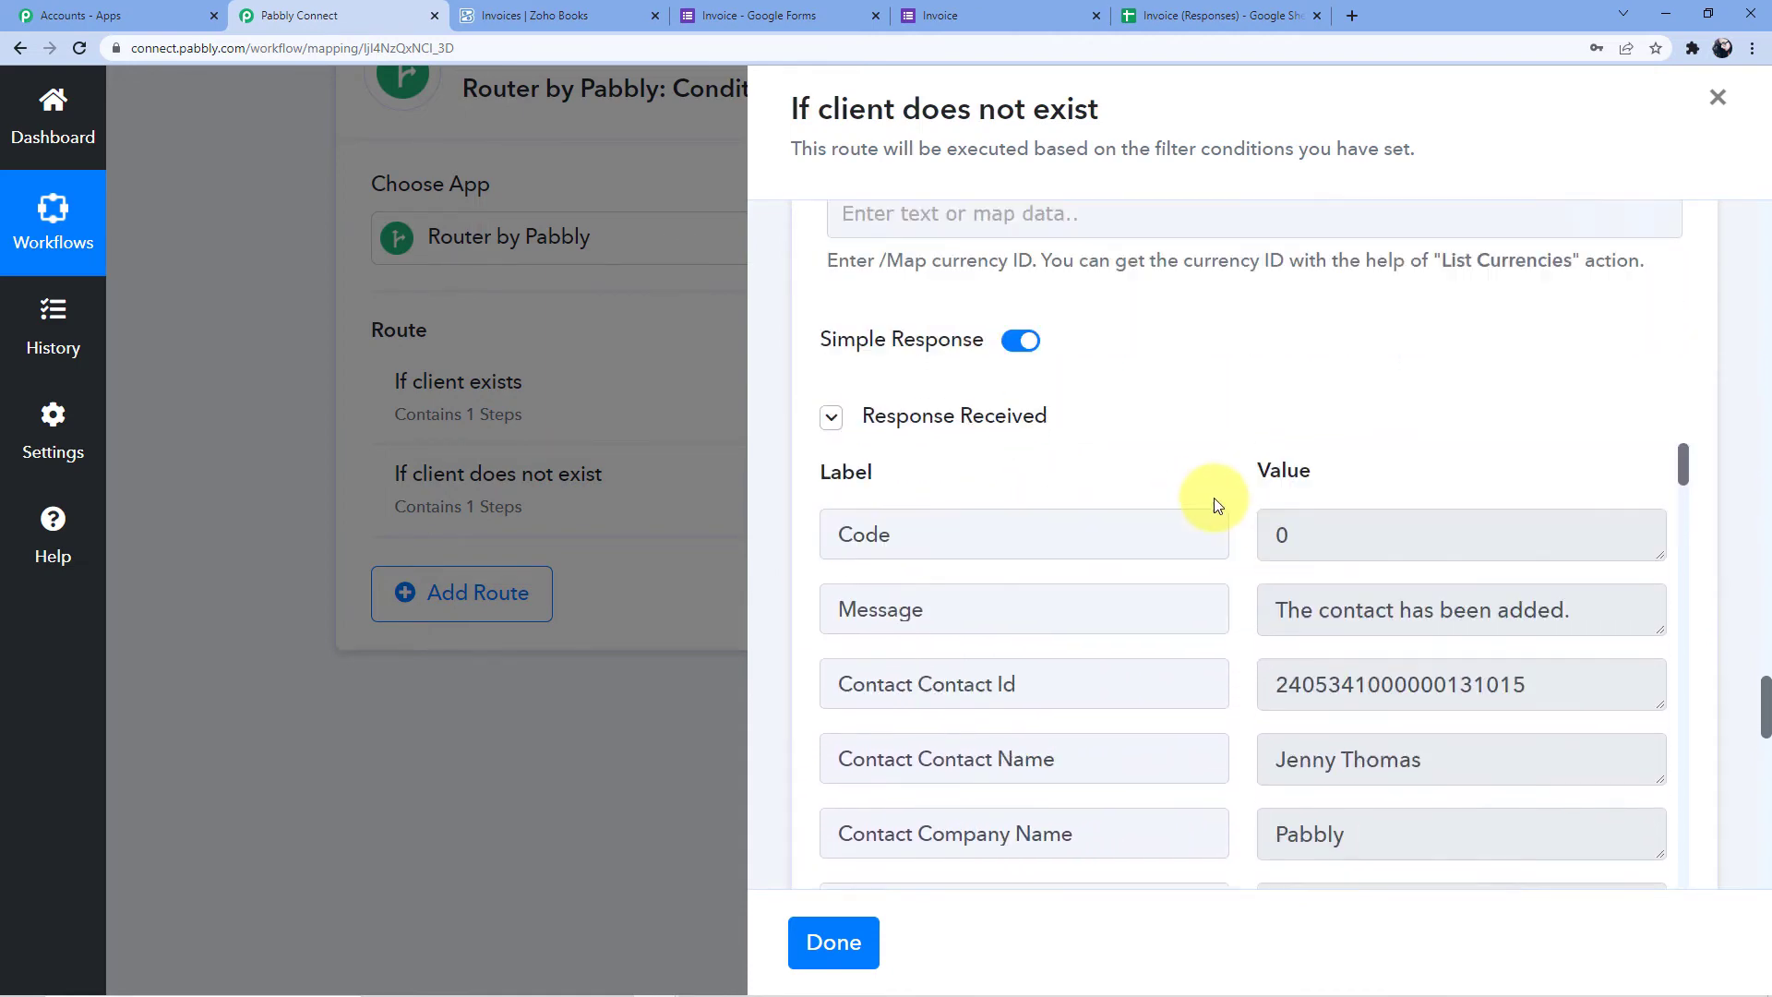
scroll(1747, 463, "down", 5)
scroll(1074, 417, "down", 4)
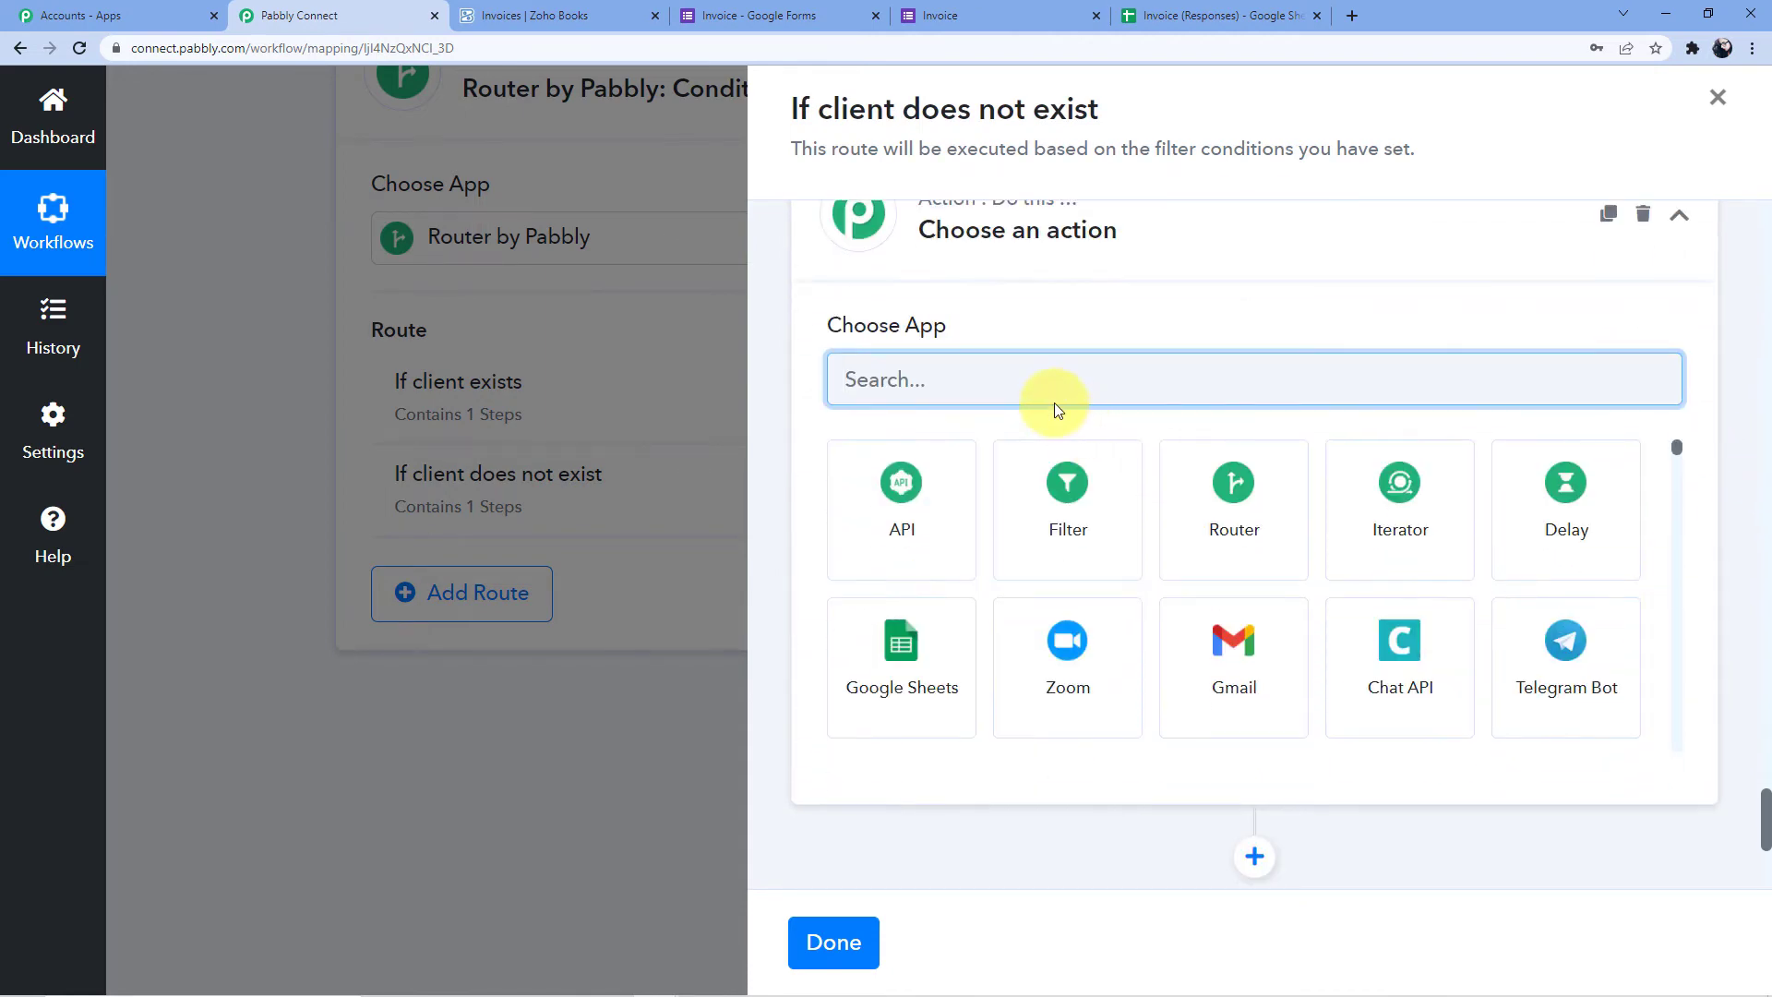
type("Zoho")
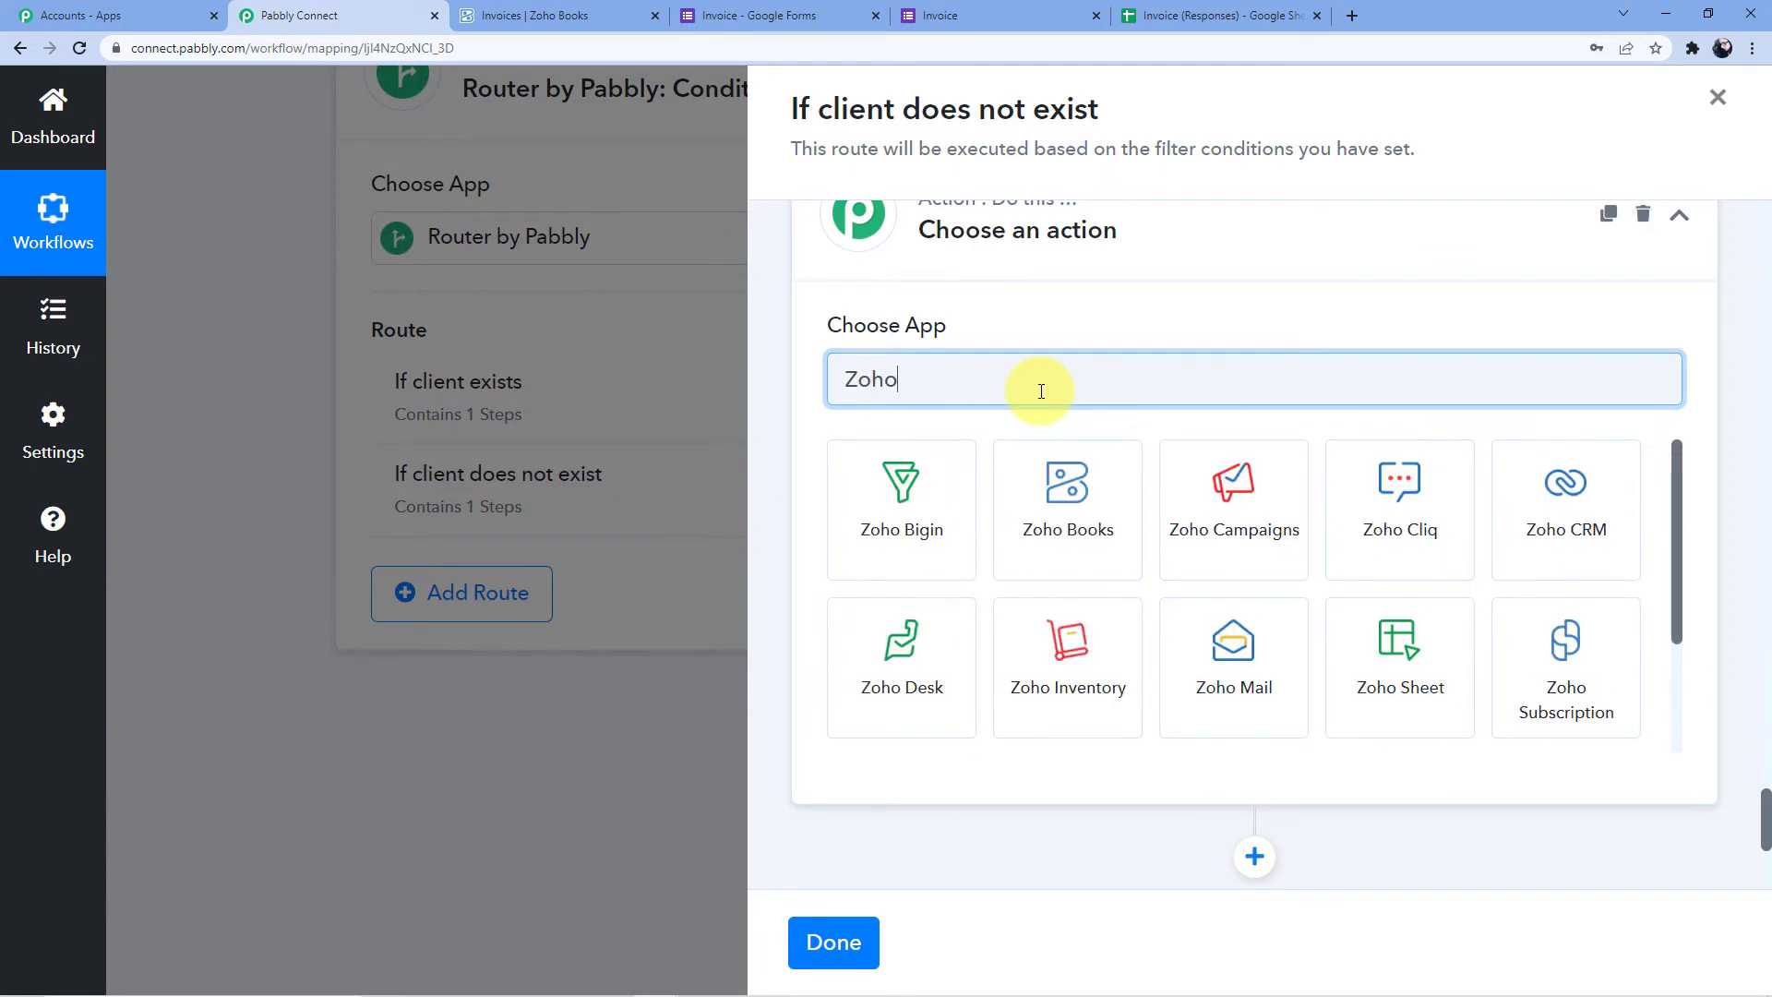
left_click(1086, 521)
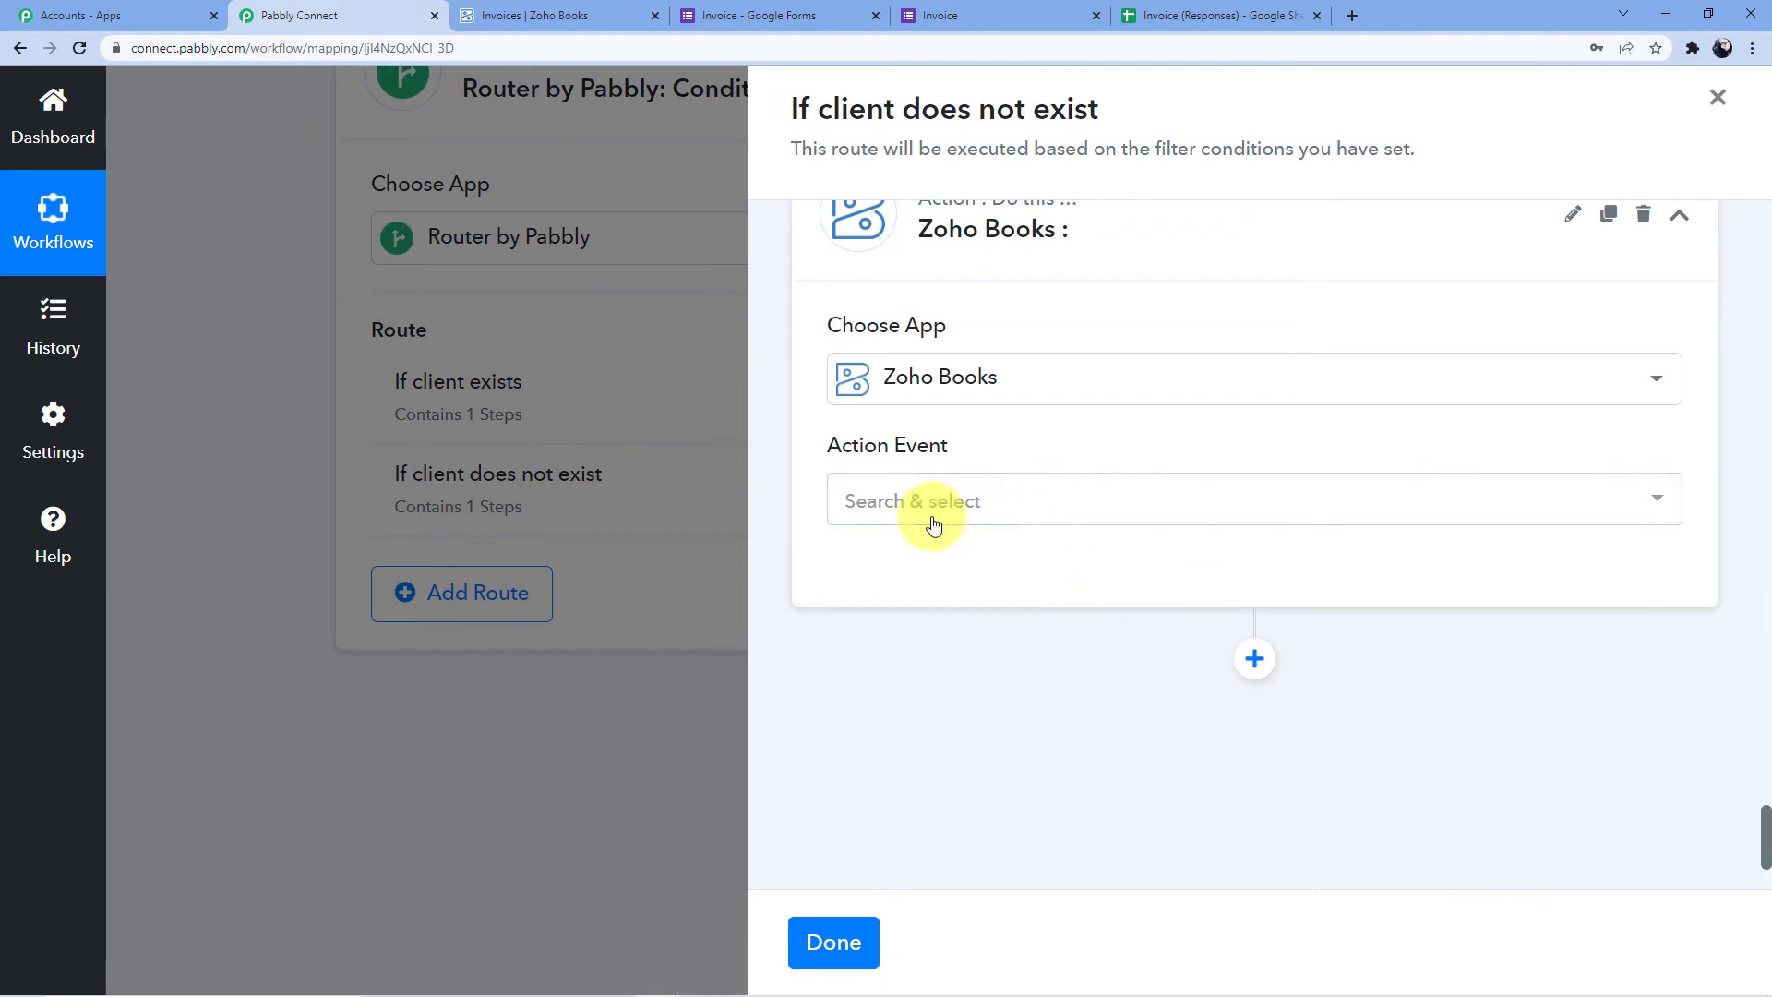
Set the action event to Create Sales Invoice using the existing Zoho Books #1 connection
left_click(935, 517)
scroll(981, 401, "up", 2)
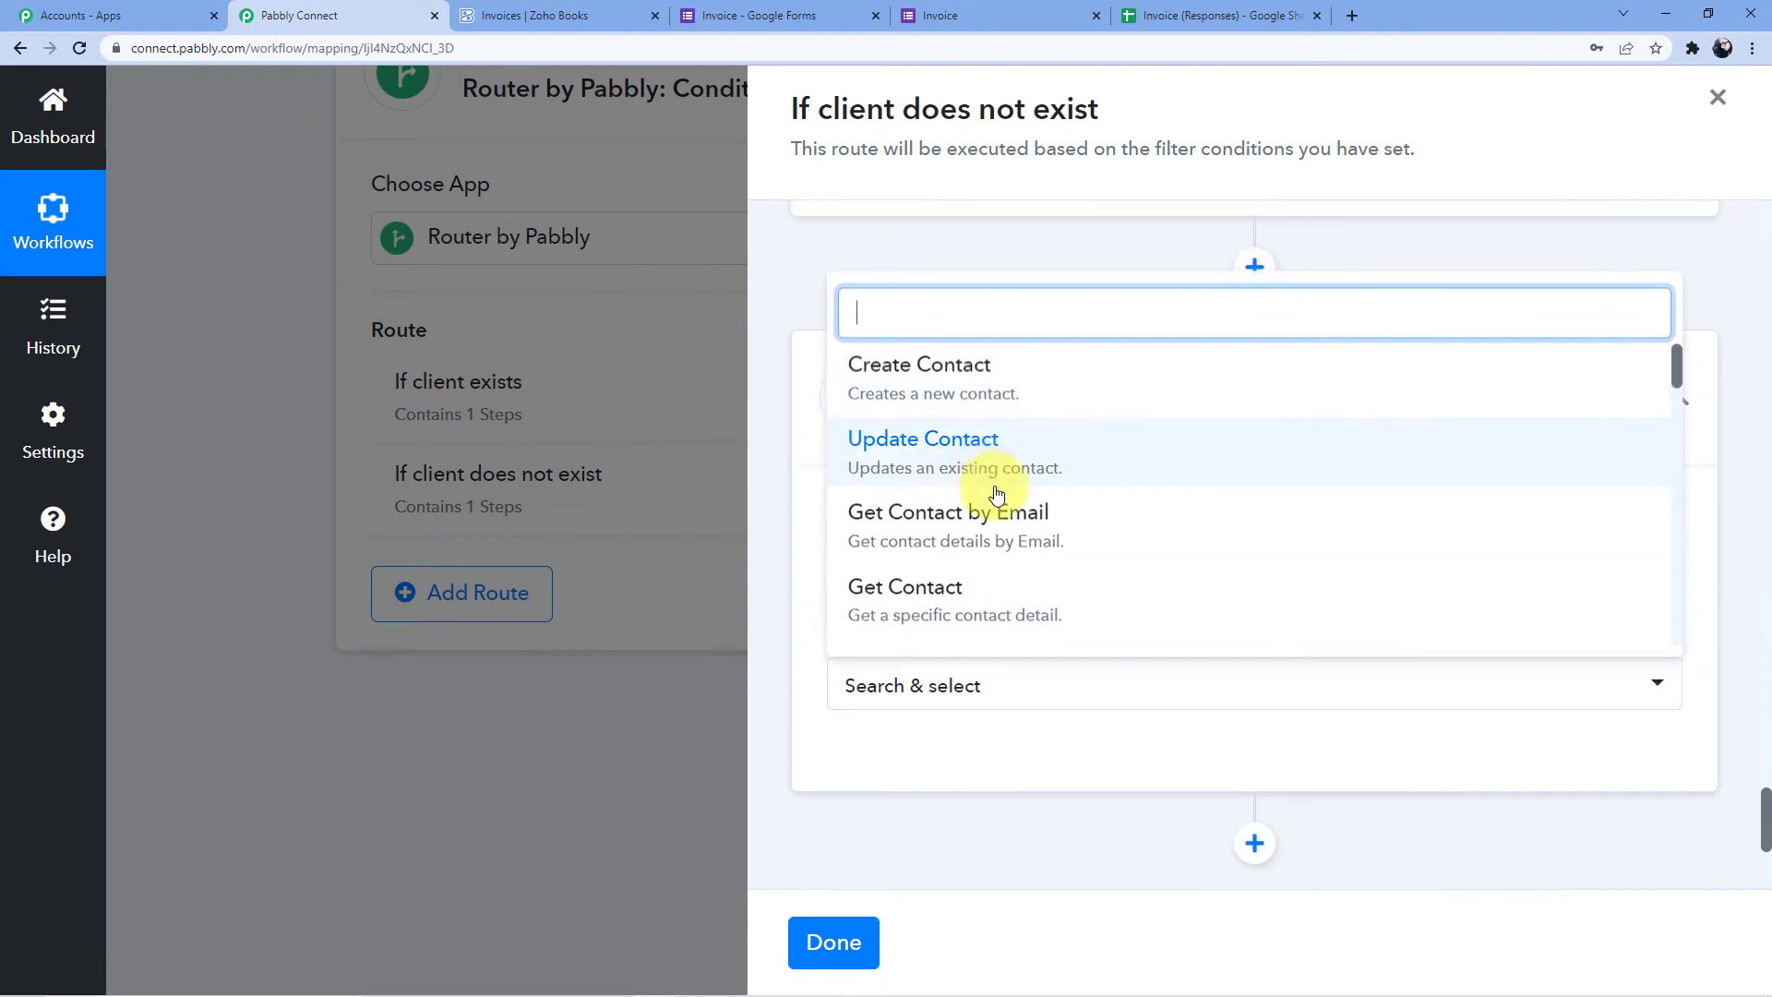
scroll(978, 601, "down", 4)
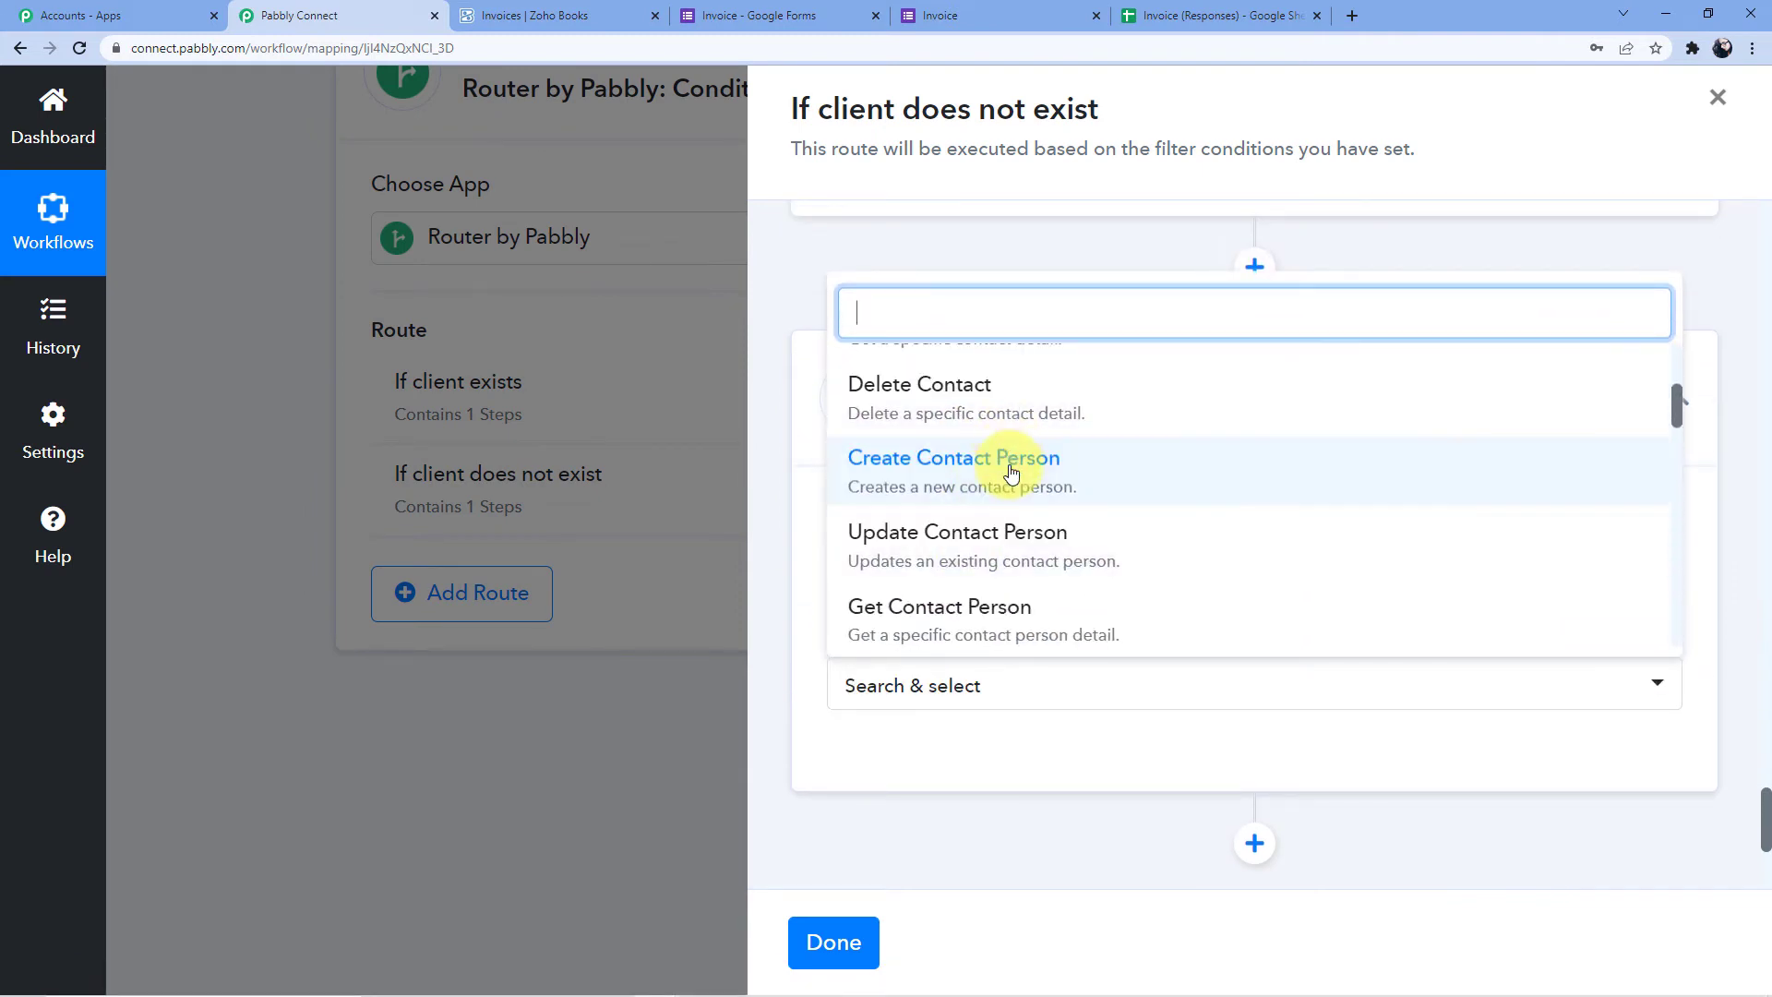
scroll(978, 503, "down", 4)
left_click(988, 538)
scroll(923, 609, "down", 2)
left_click(902, 587)
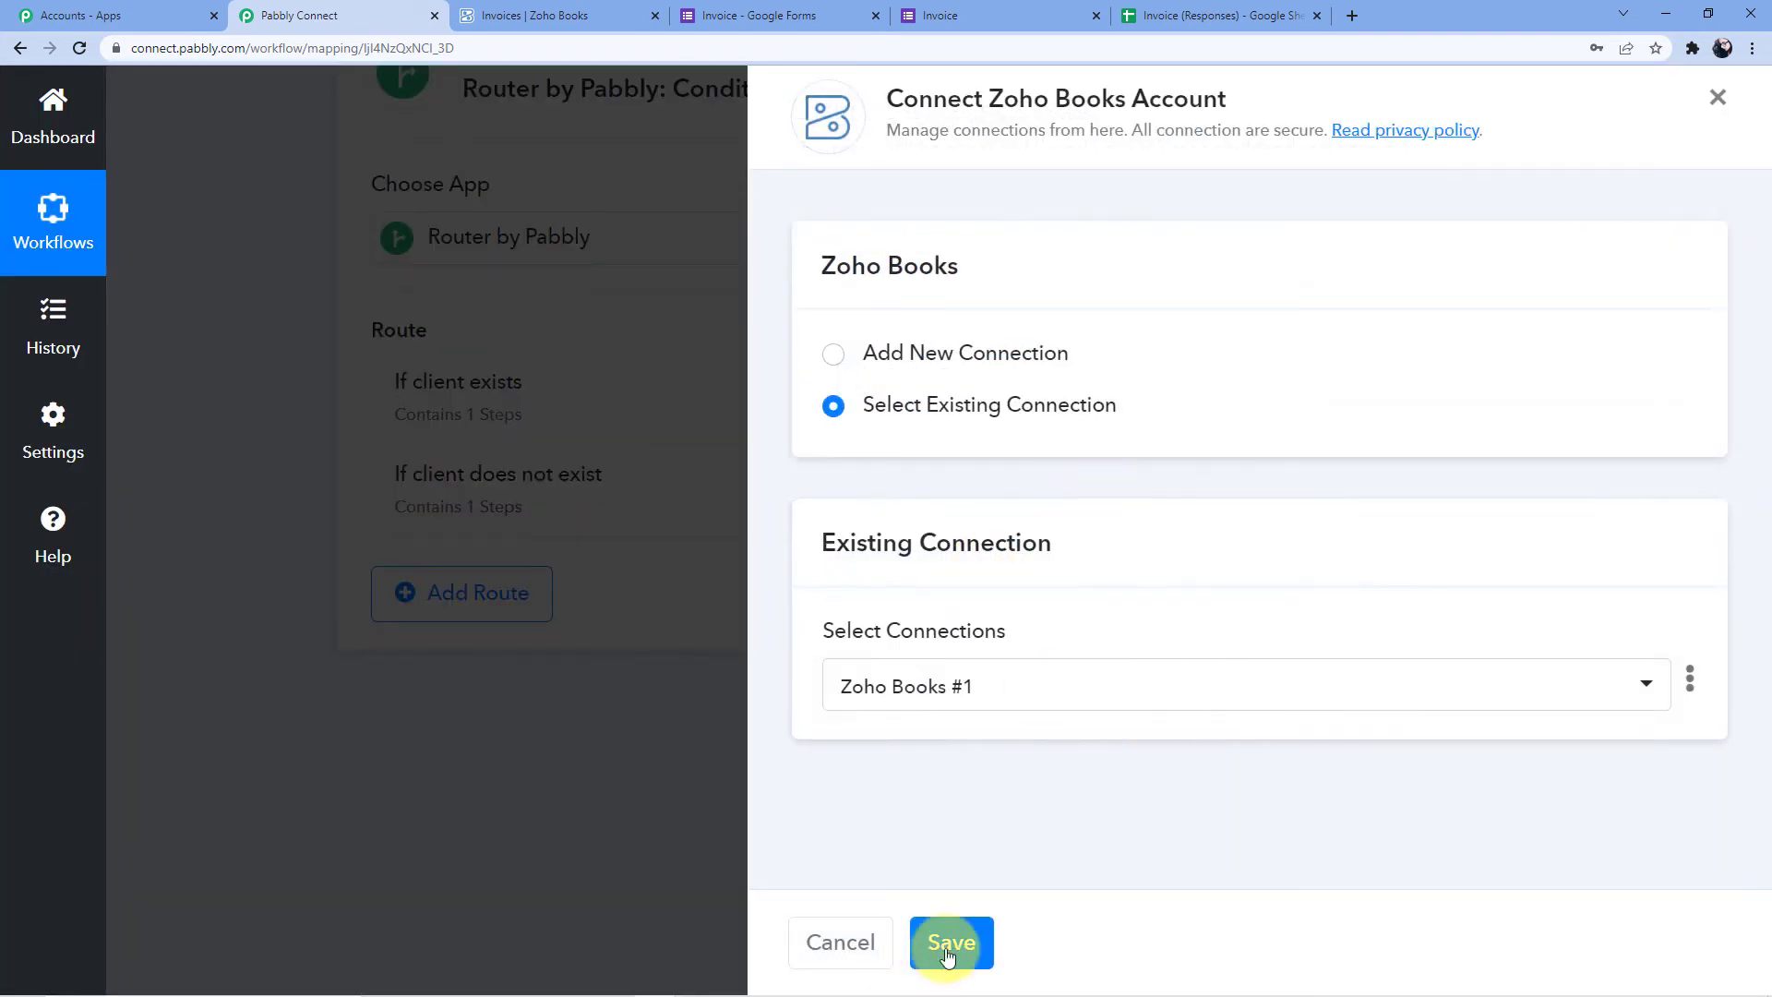
left_click(926, 965)
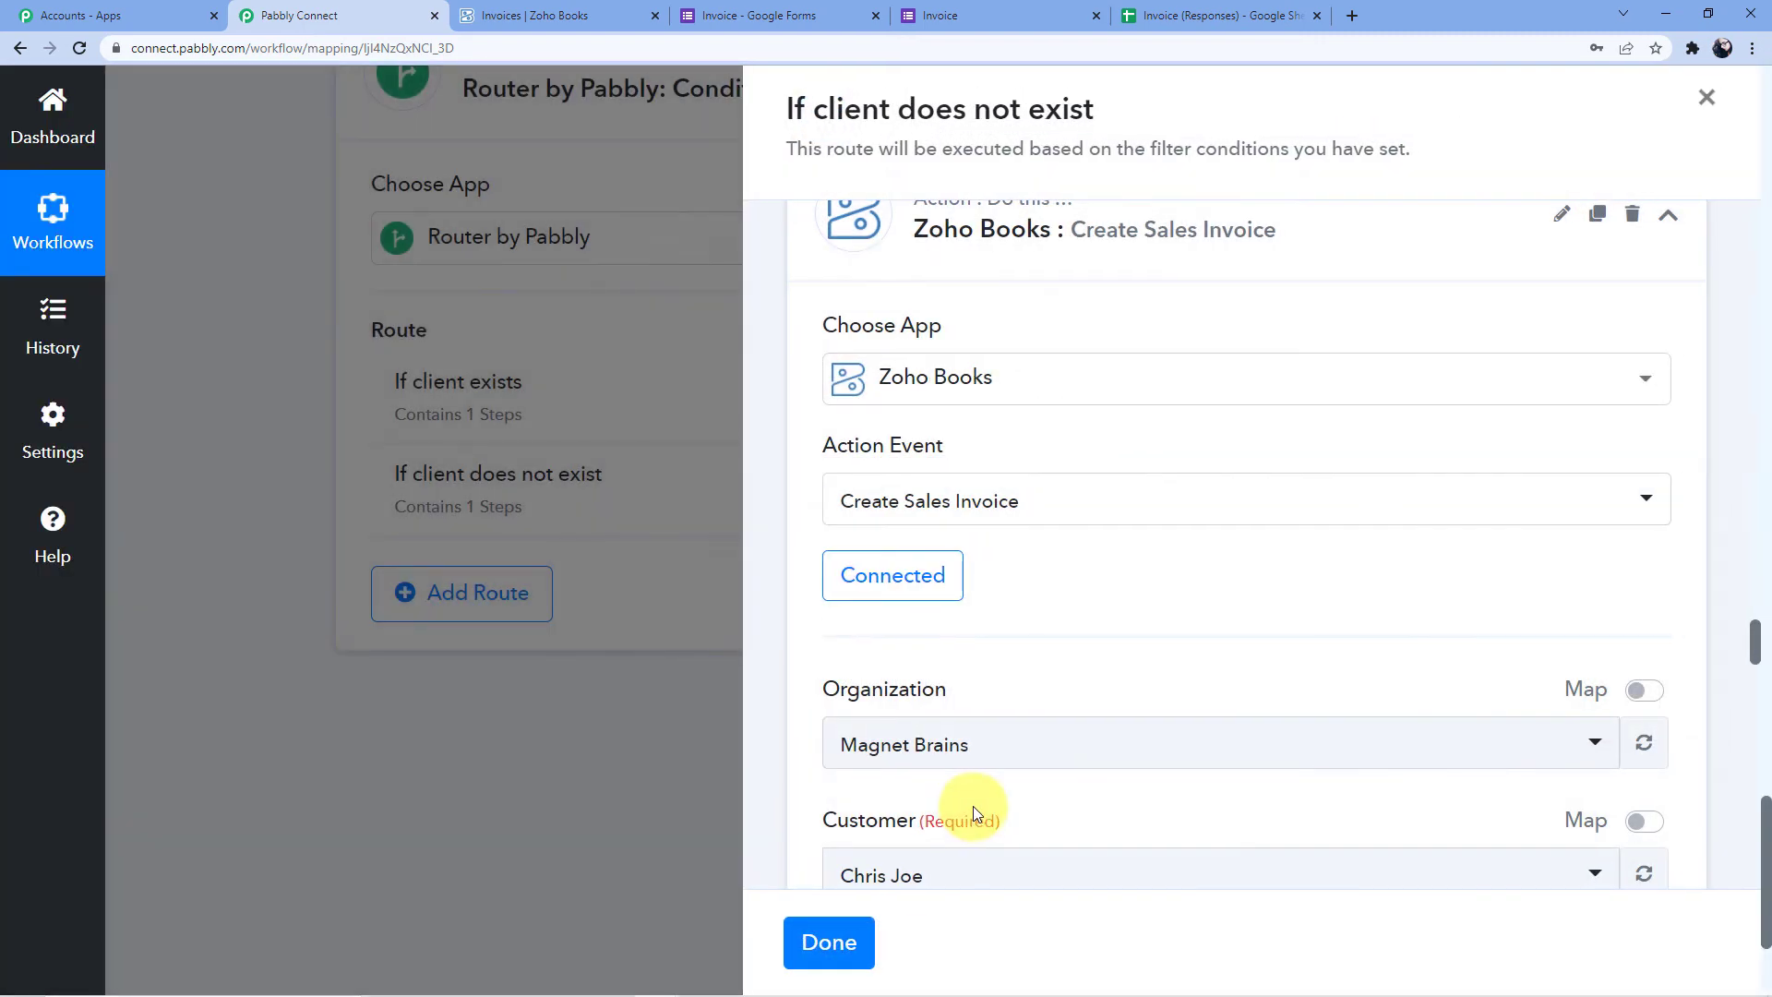
Set Organization to pabblybook and clear the existing ID from the Customer field
scroll(816, 557, "down", 4)
left_click(906, 395)
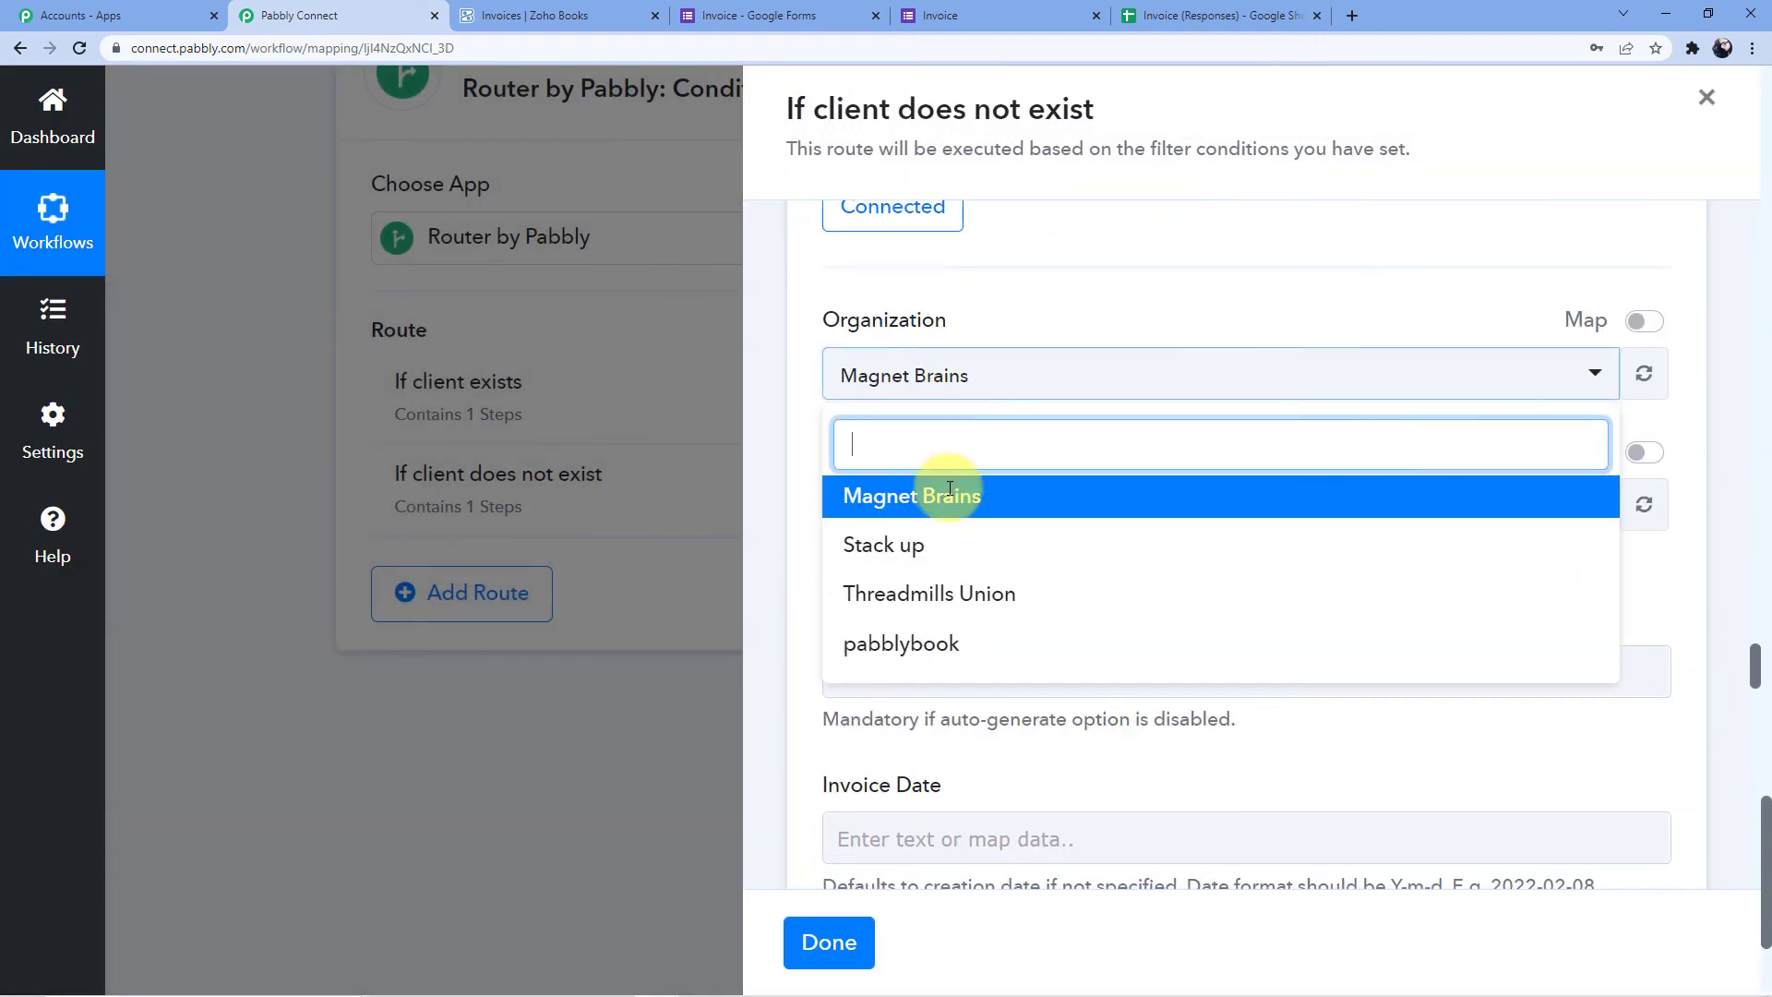
left_click(923, 643)
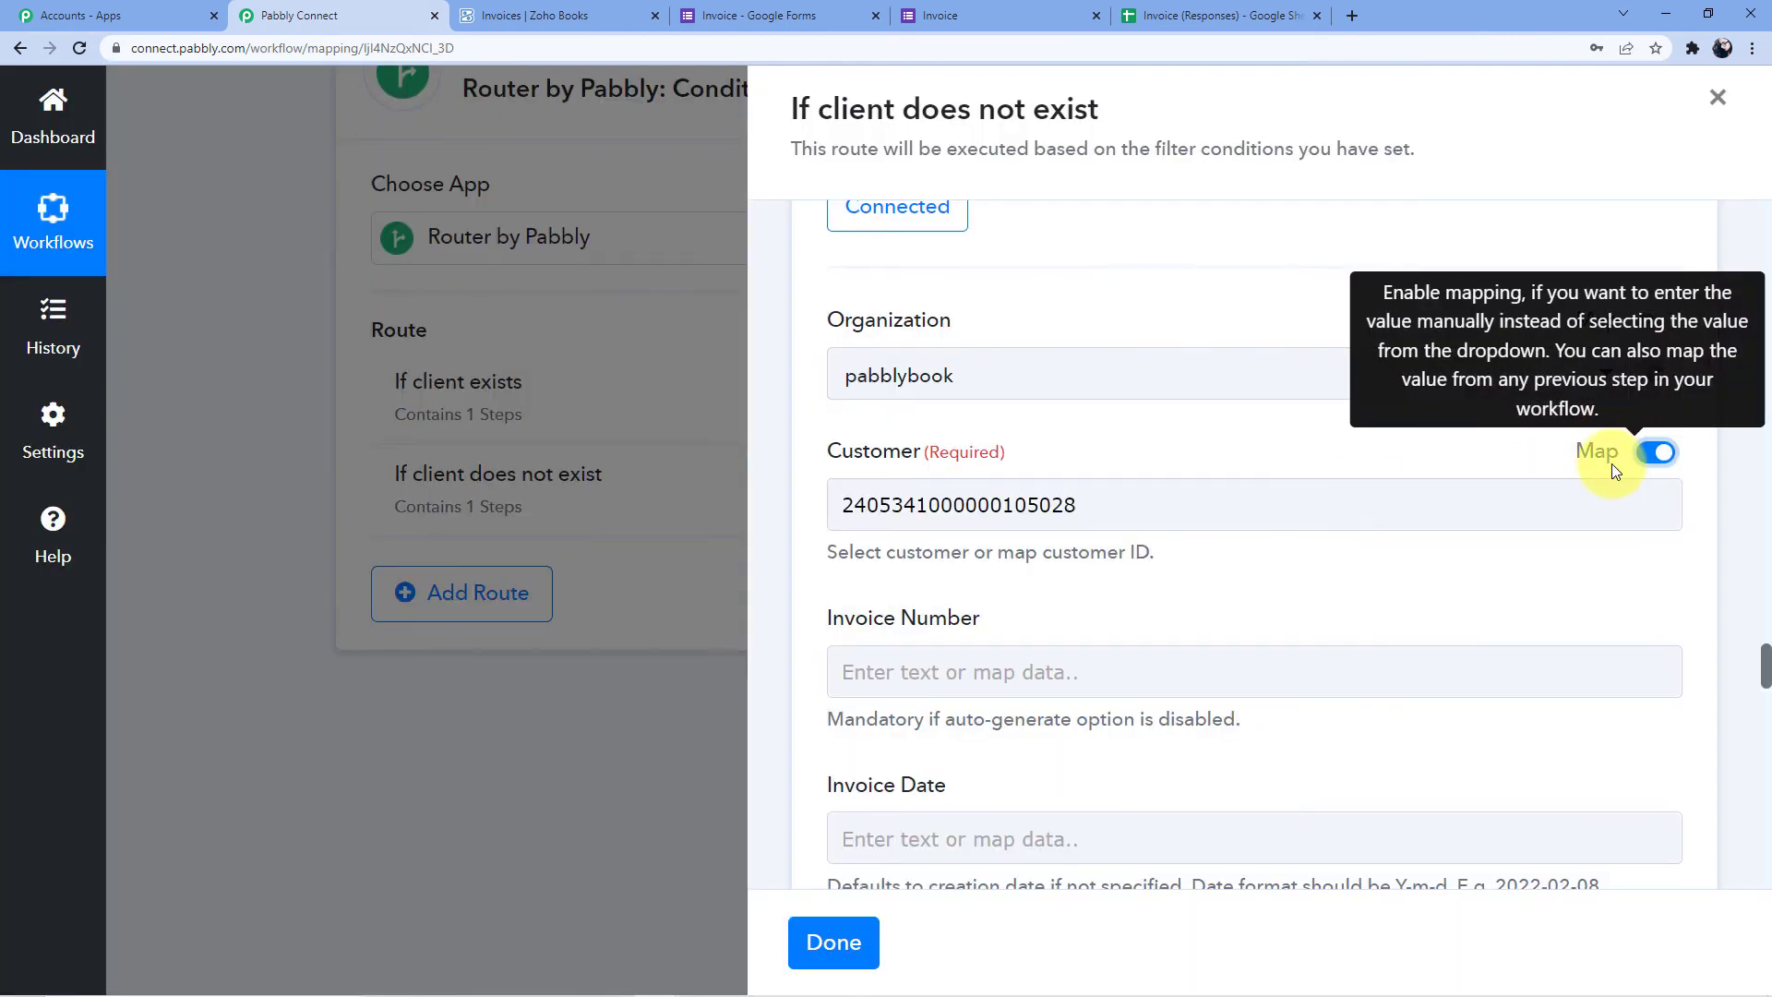
left_click_drag(1089, 505, 799, 510)
key("BackSpace")
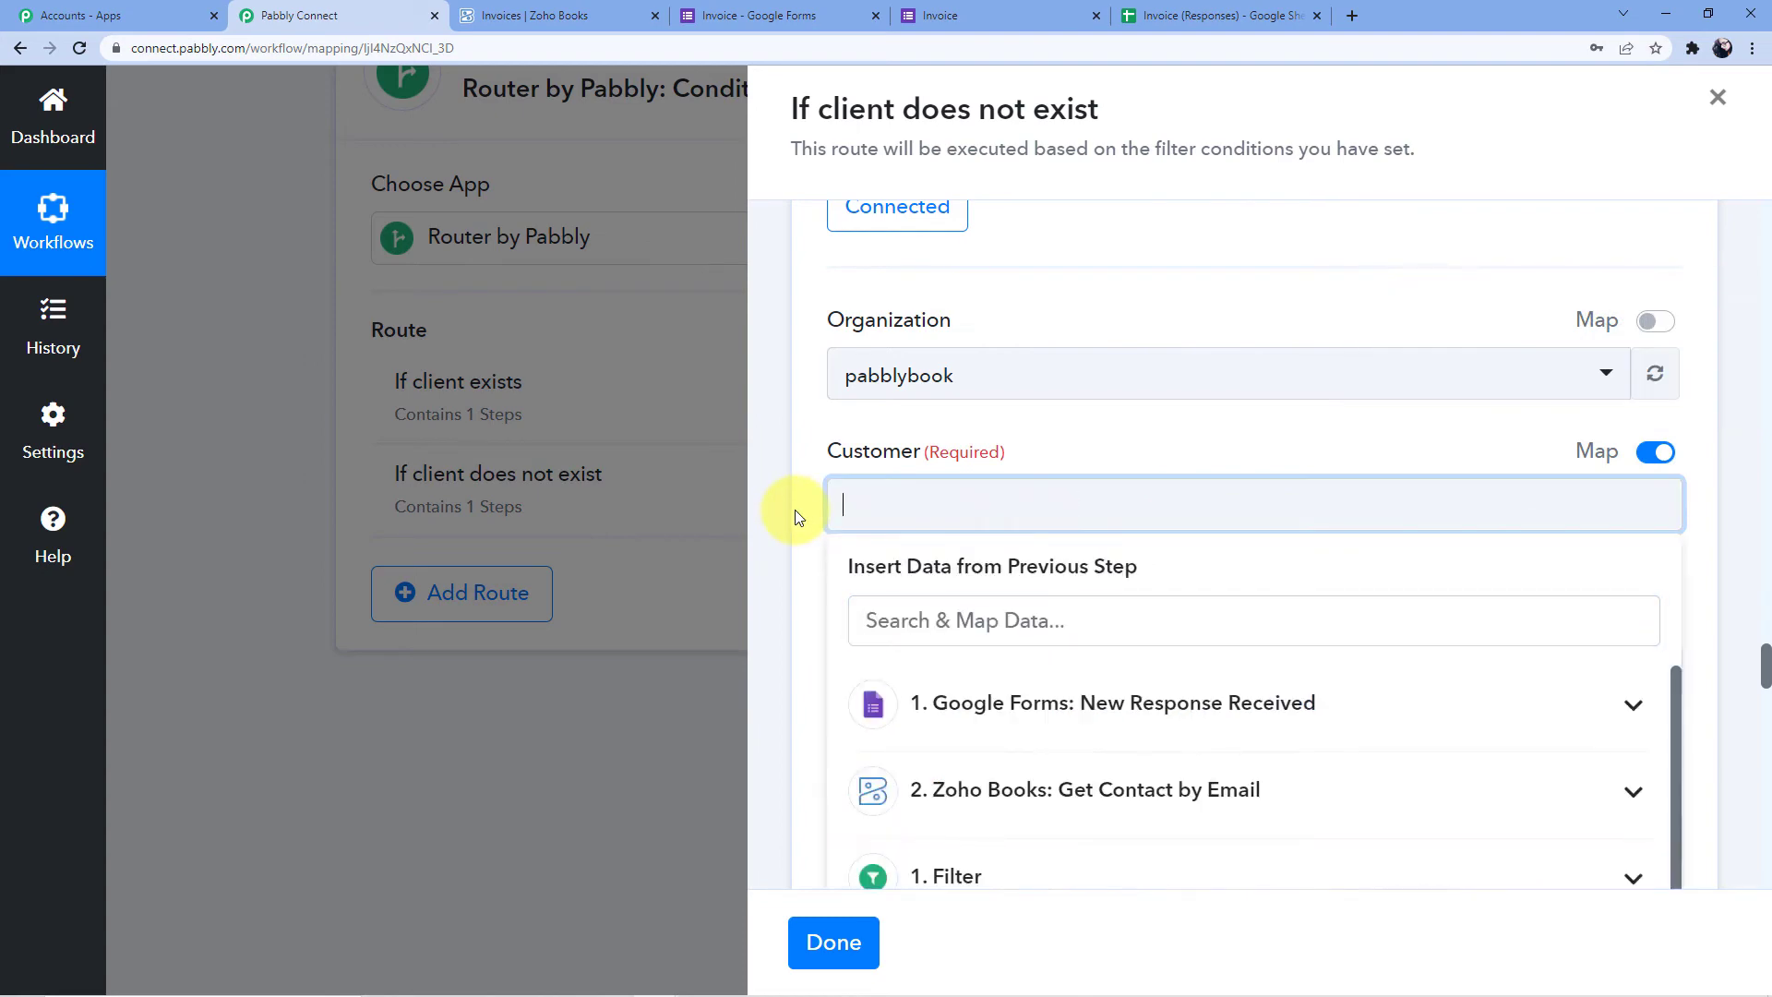
Map the Create Contact step's Contact Id into the invoice's Customer field
scroll(945, 476, "up", 10)
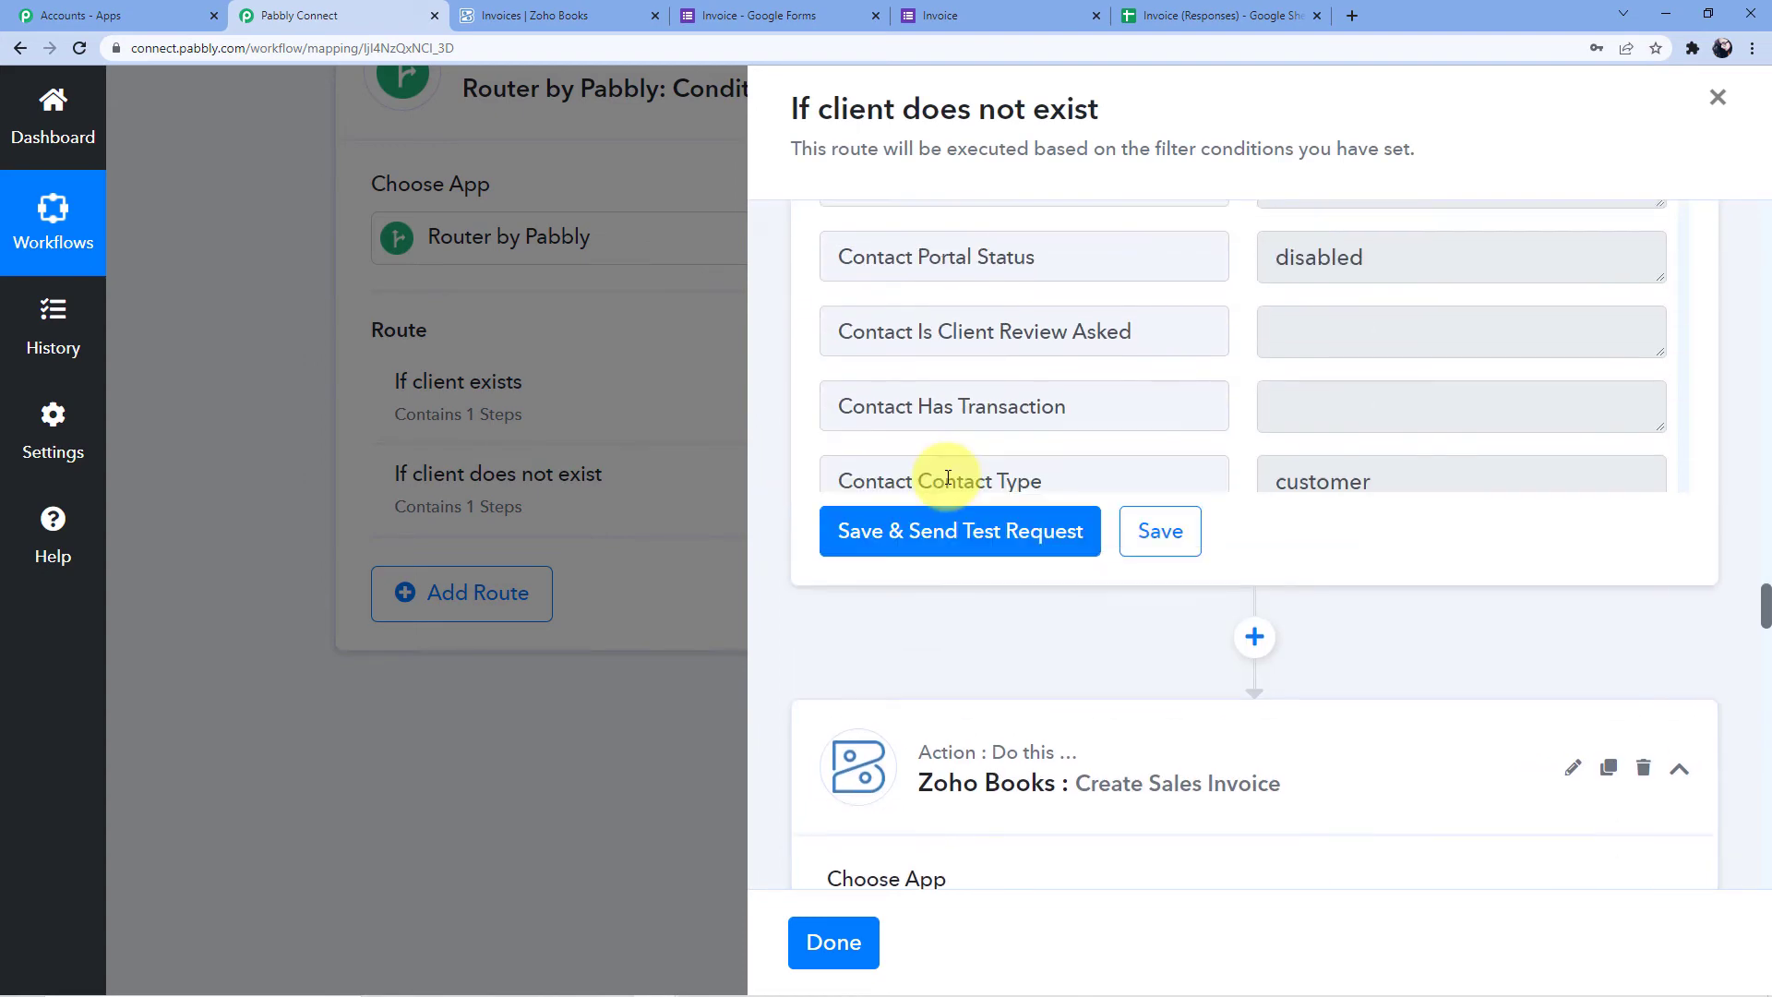
scroll(1053, 645, "up", 15)
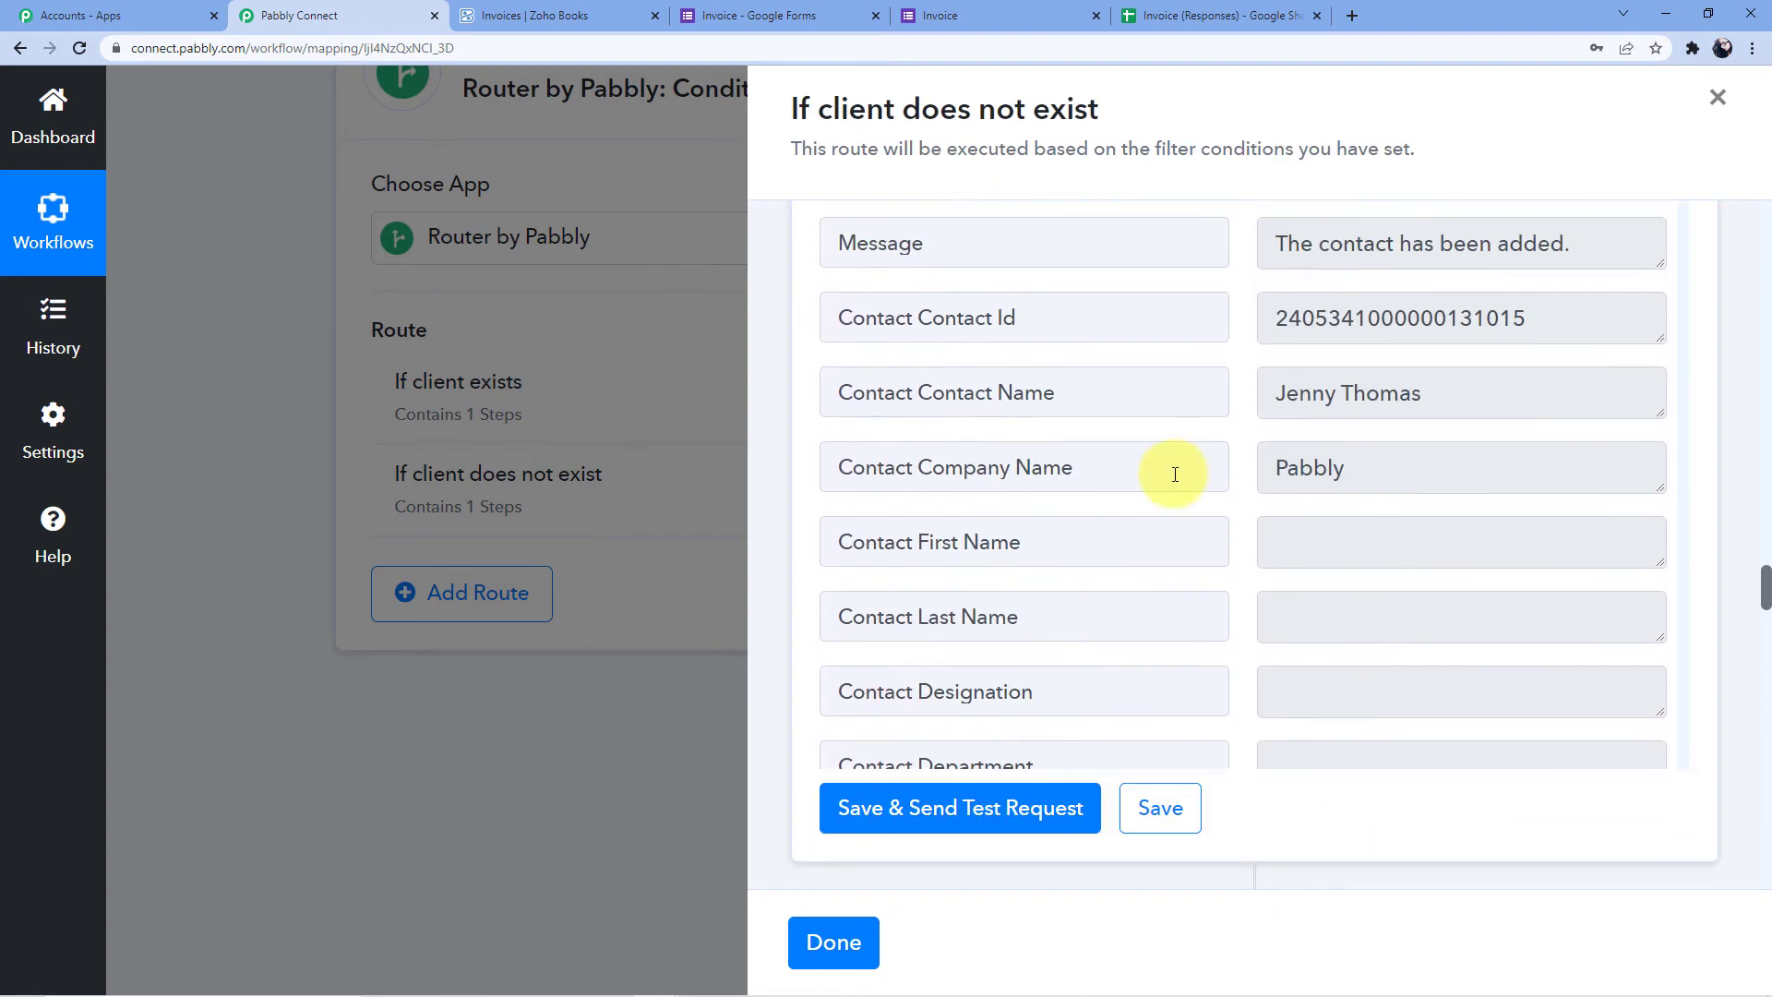
scroll(1164, 462, "down", 7)
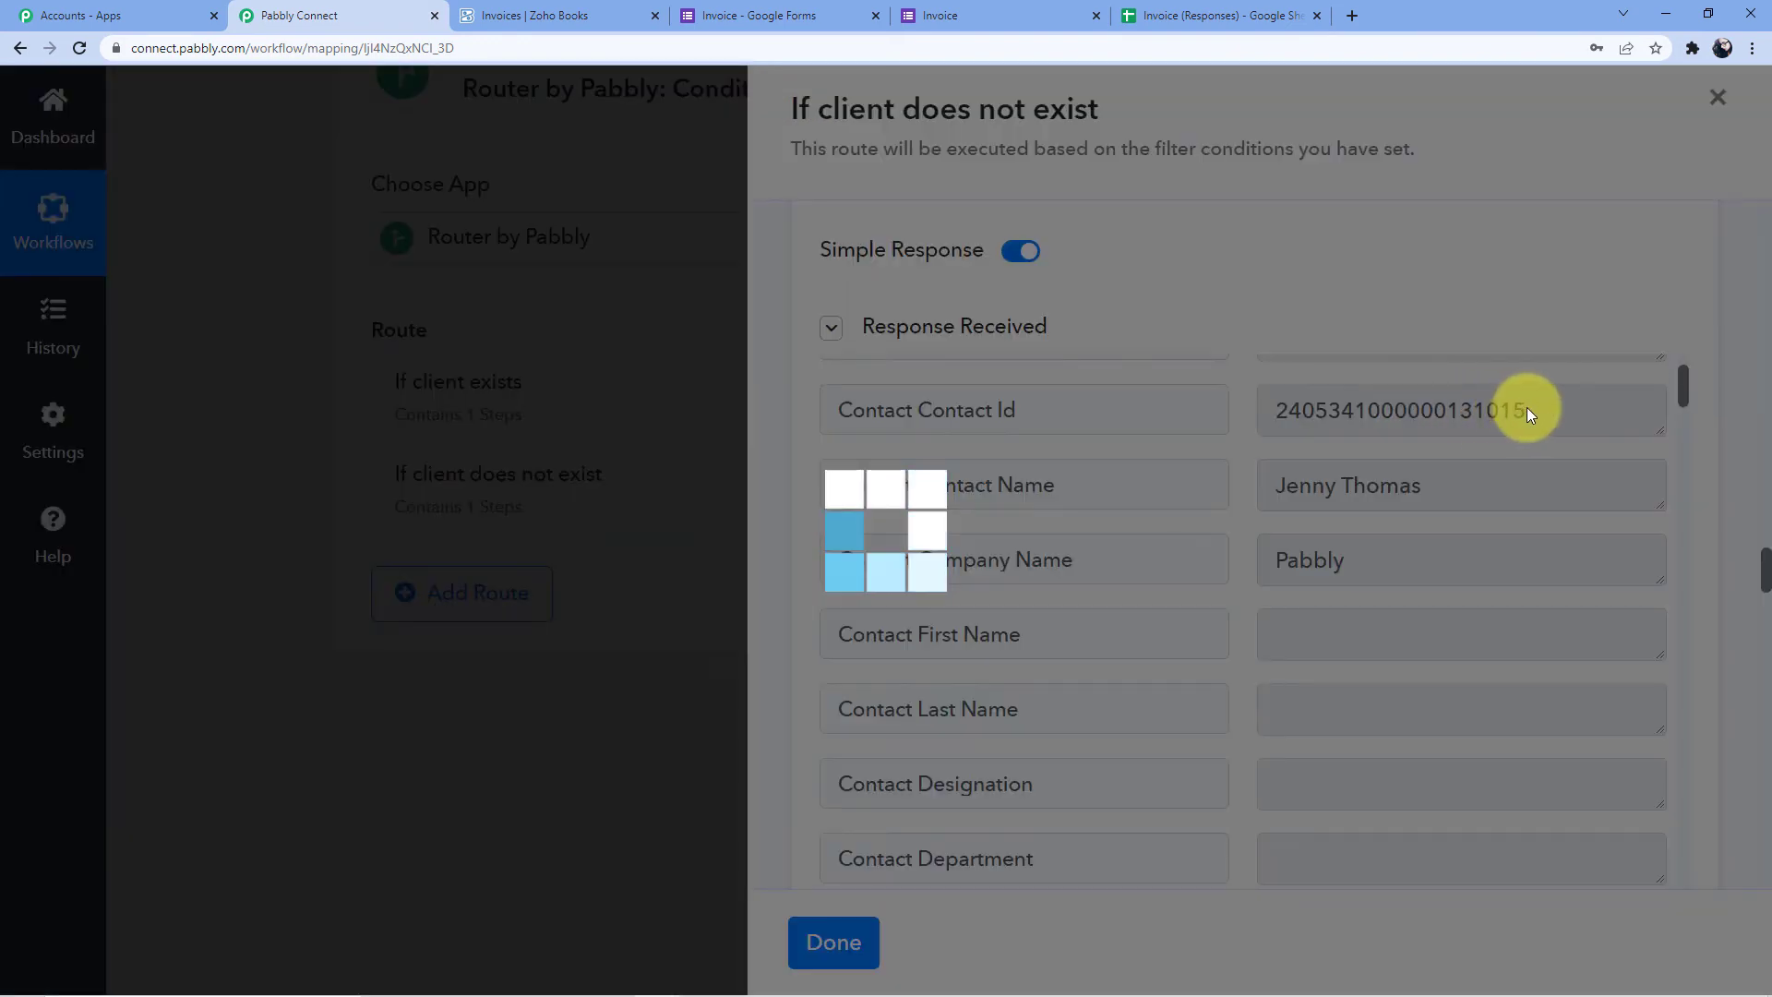
scroll(1028, 601, "down", 8)
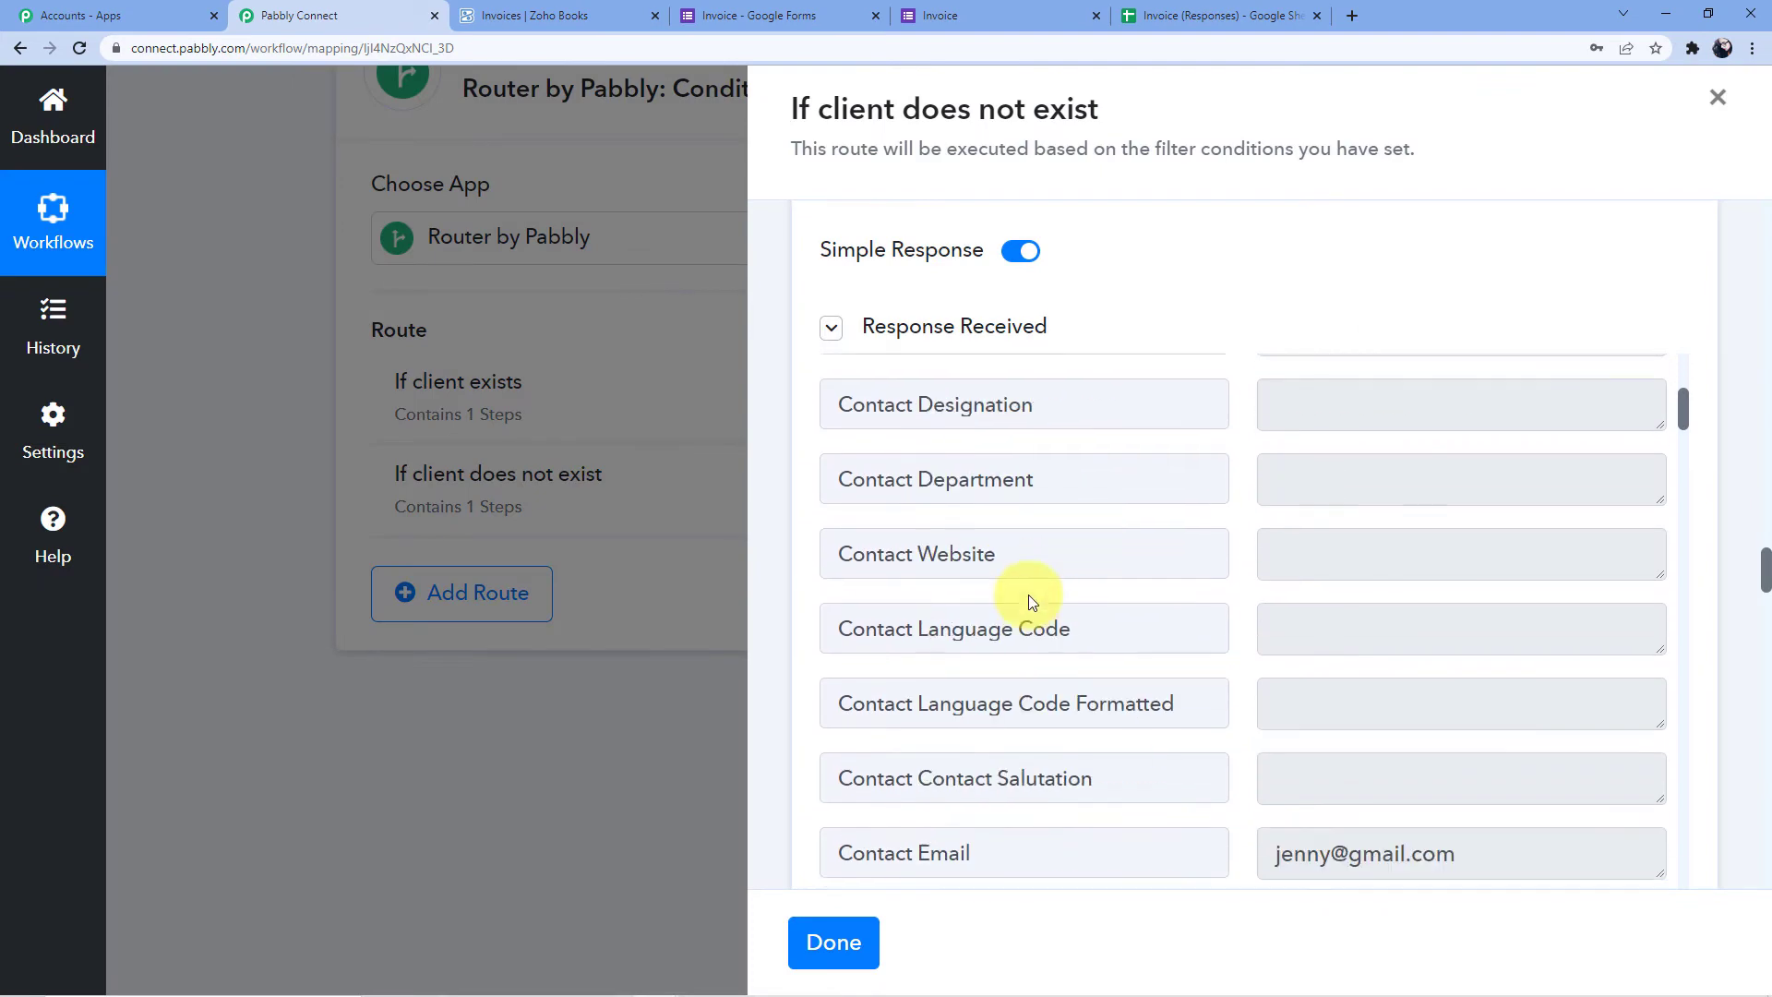
scroll(1734, 433, "down", 3)
scroll(1621, 455, "down", 12)
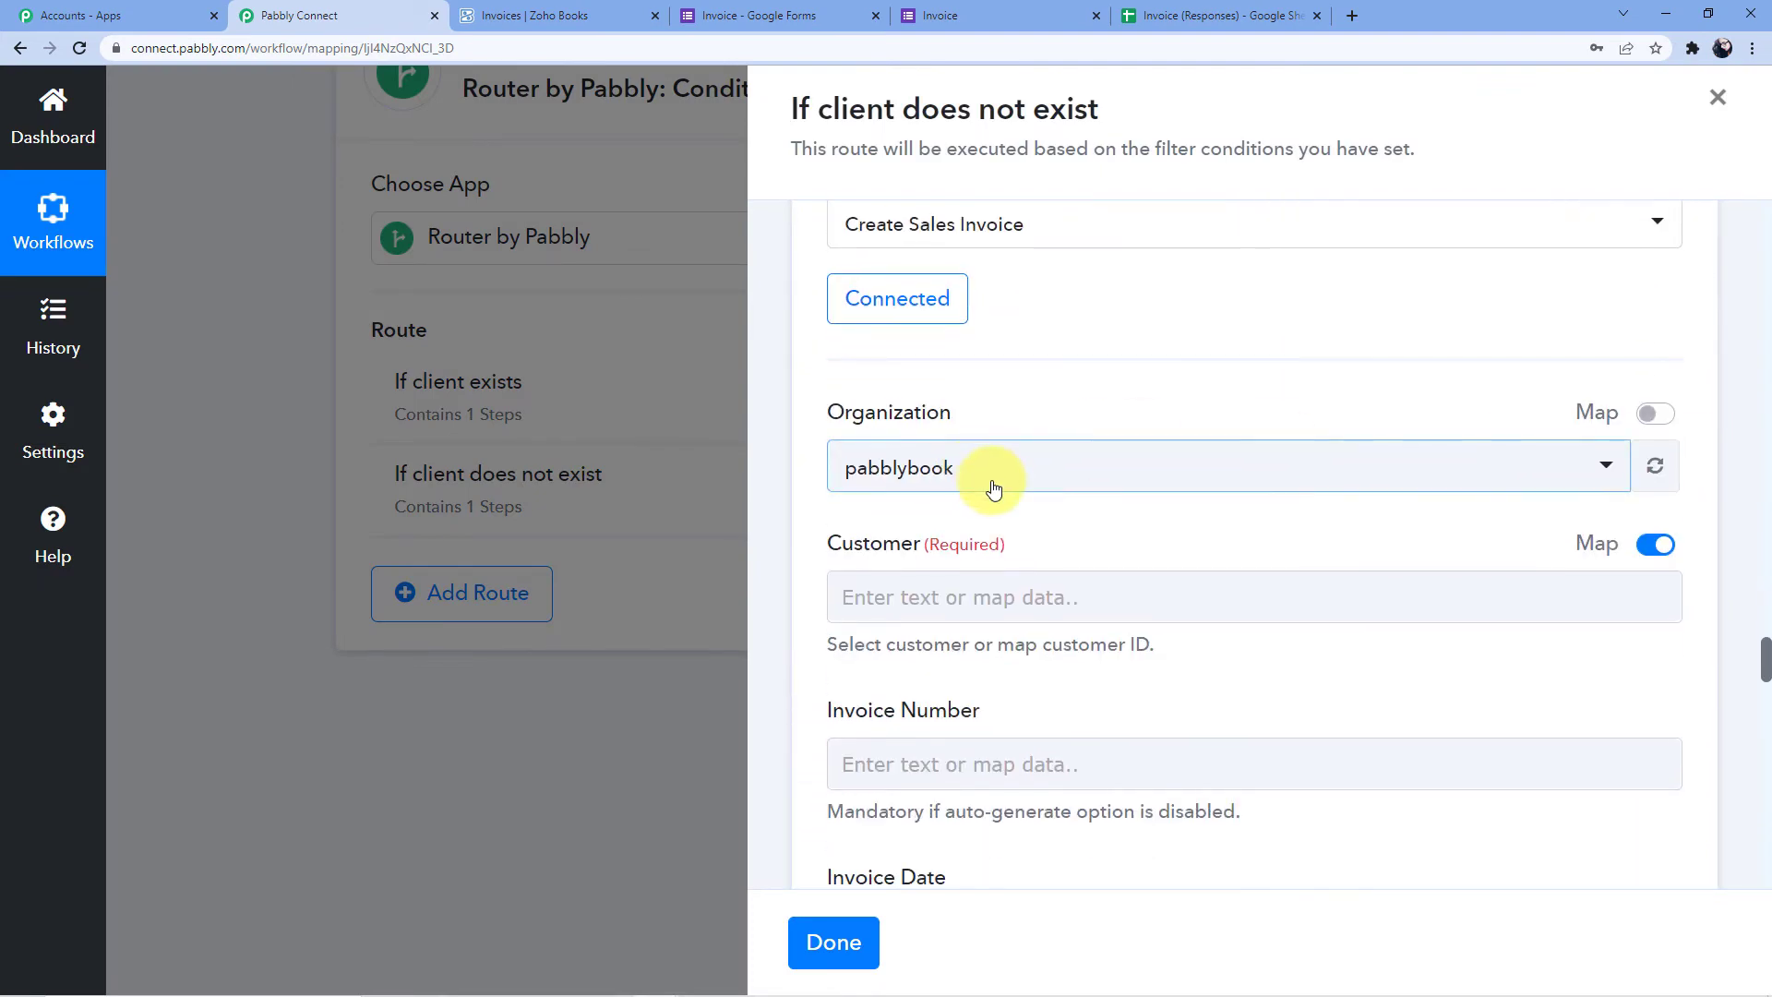
left_click(954, 345)
scroll(1010, 563, "down", 2)
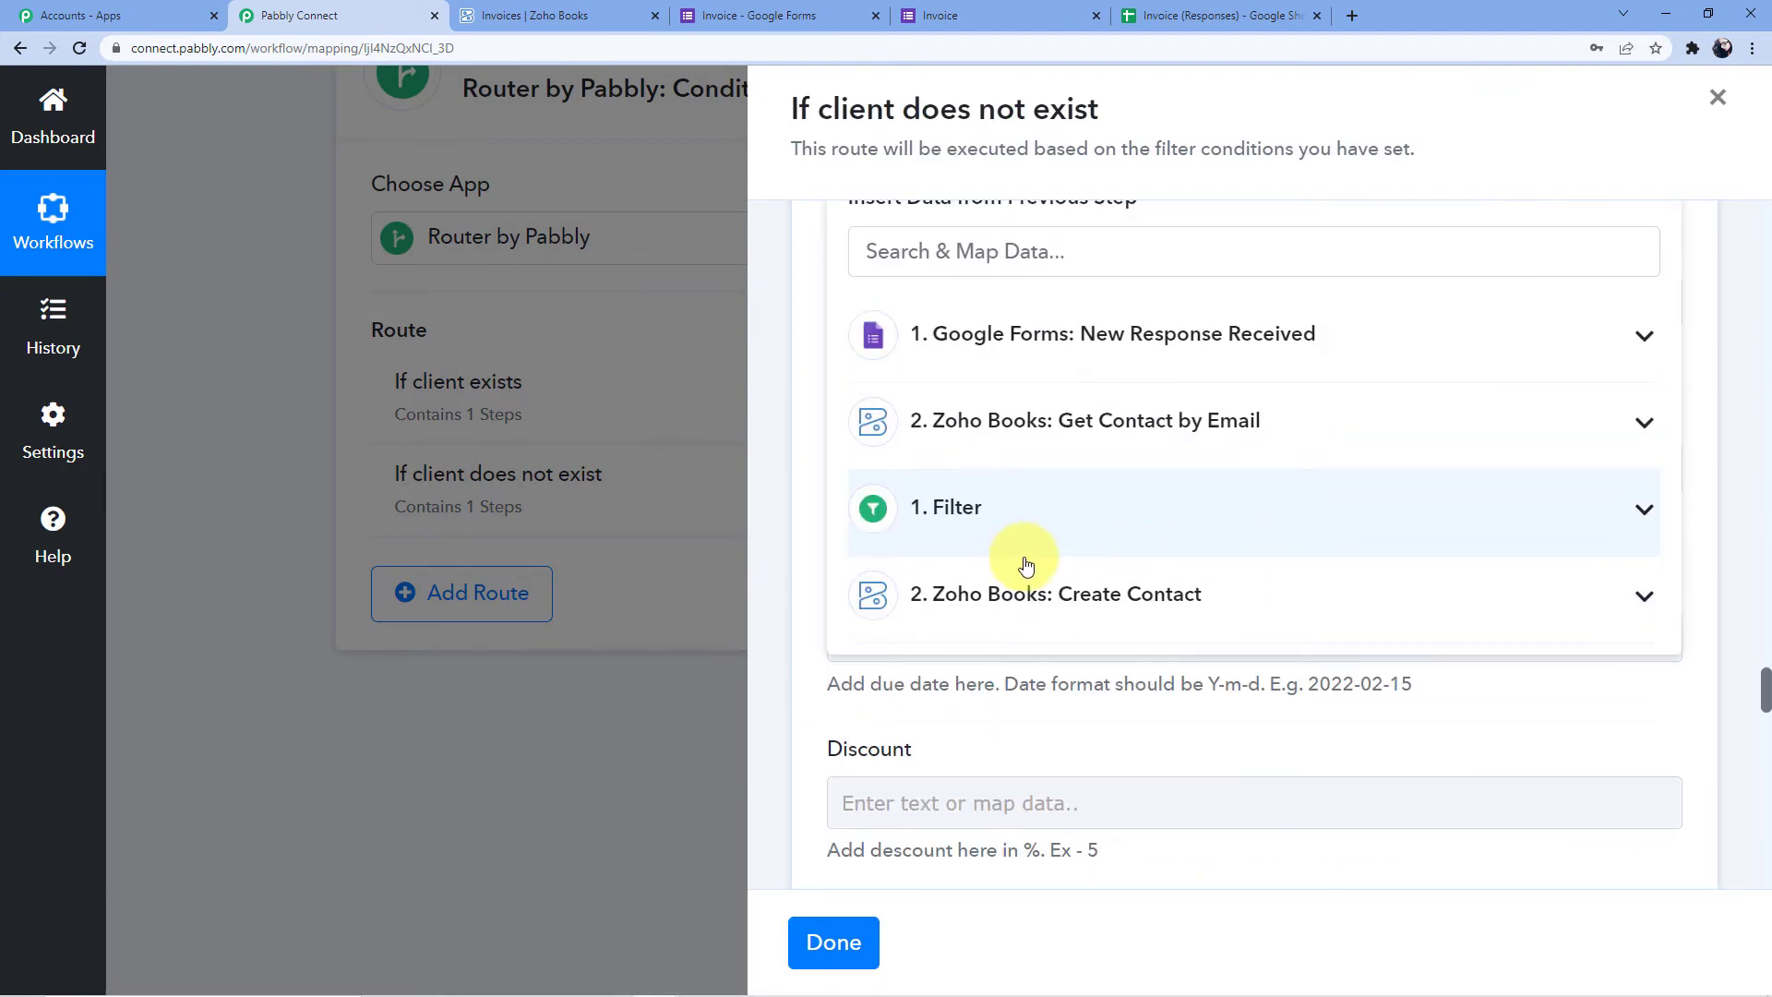
left_click(1058, 606)
scroll(997, 409, "down", 2)
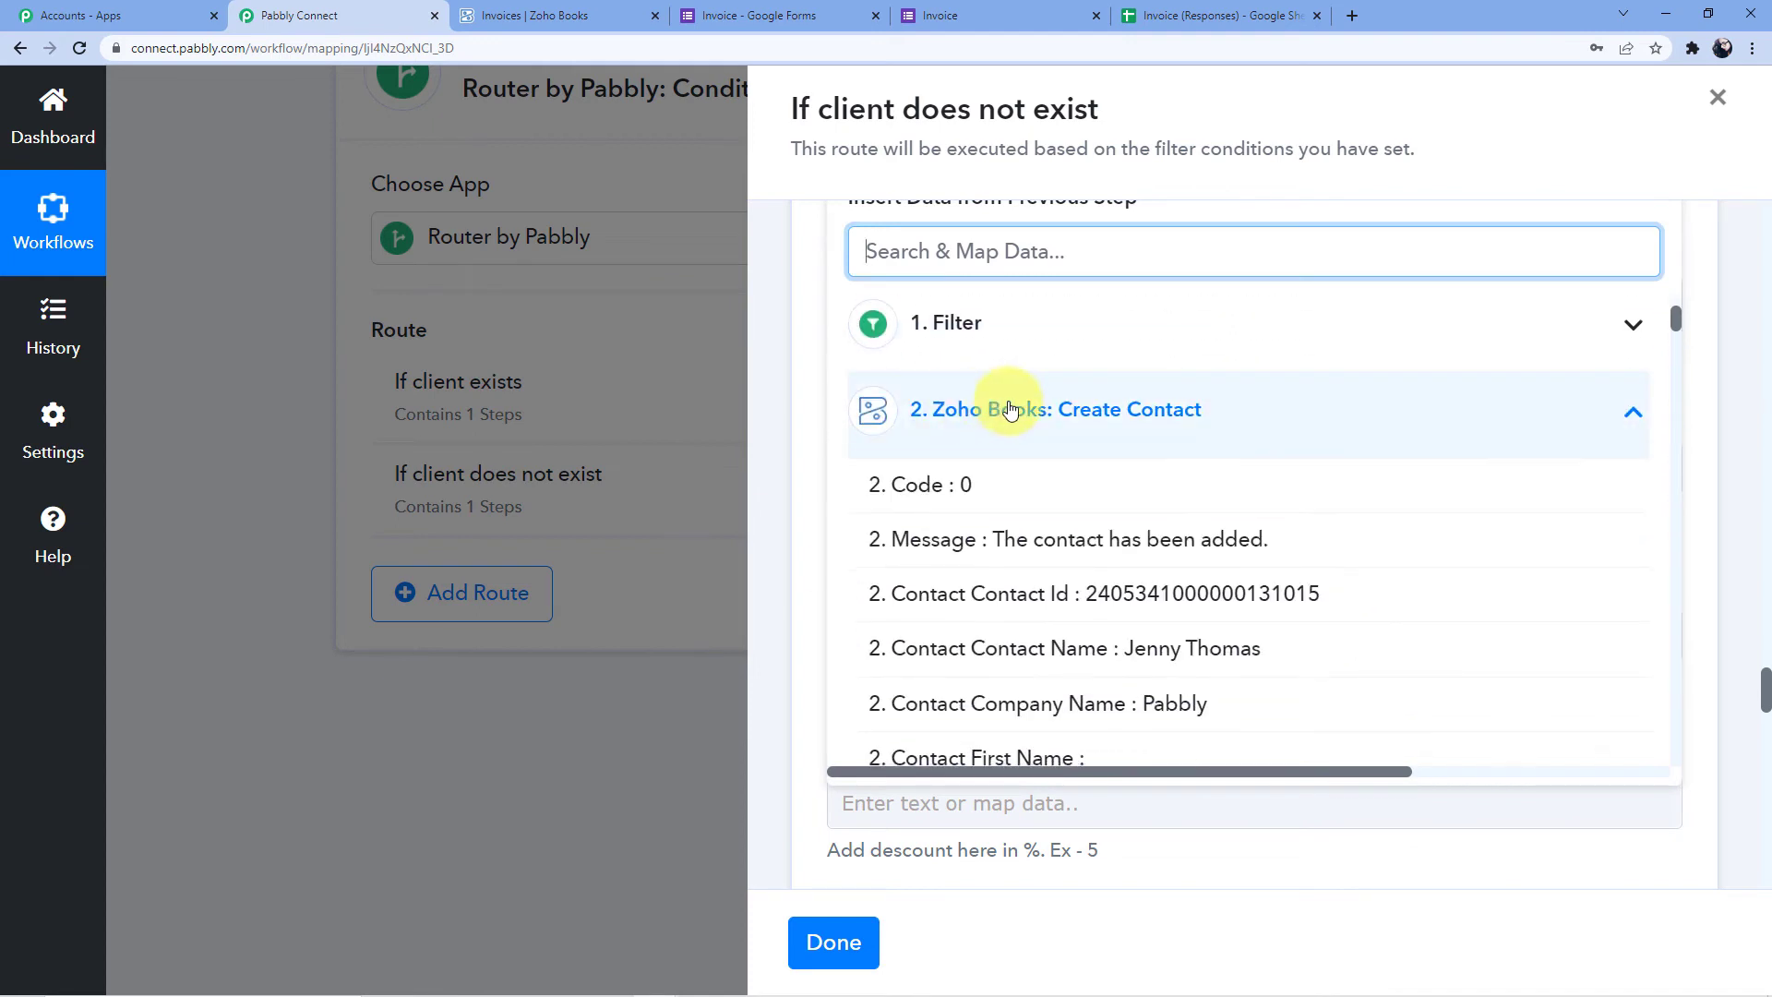
scroll(1015, 489, "down", 2)
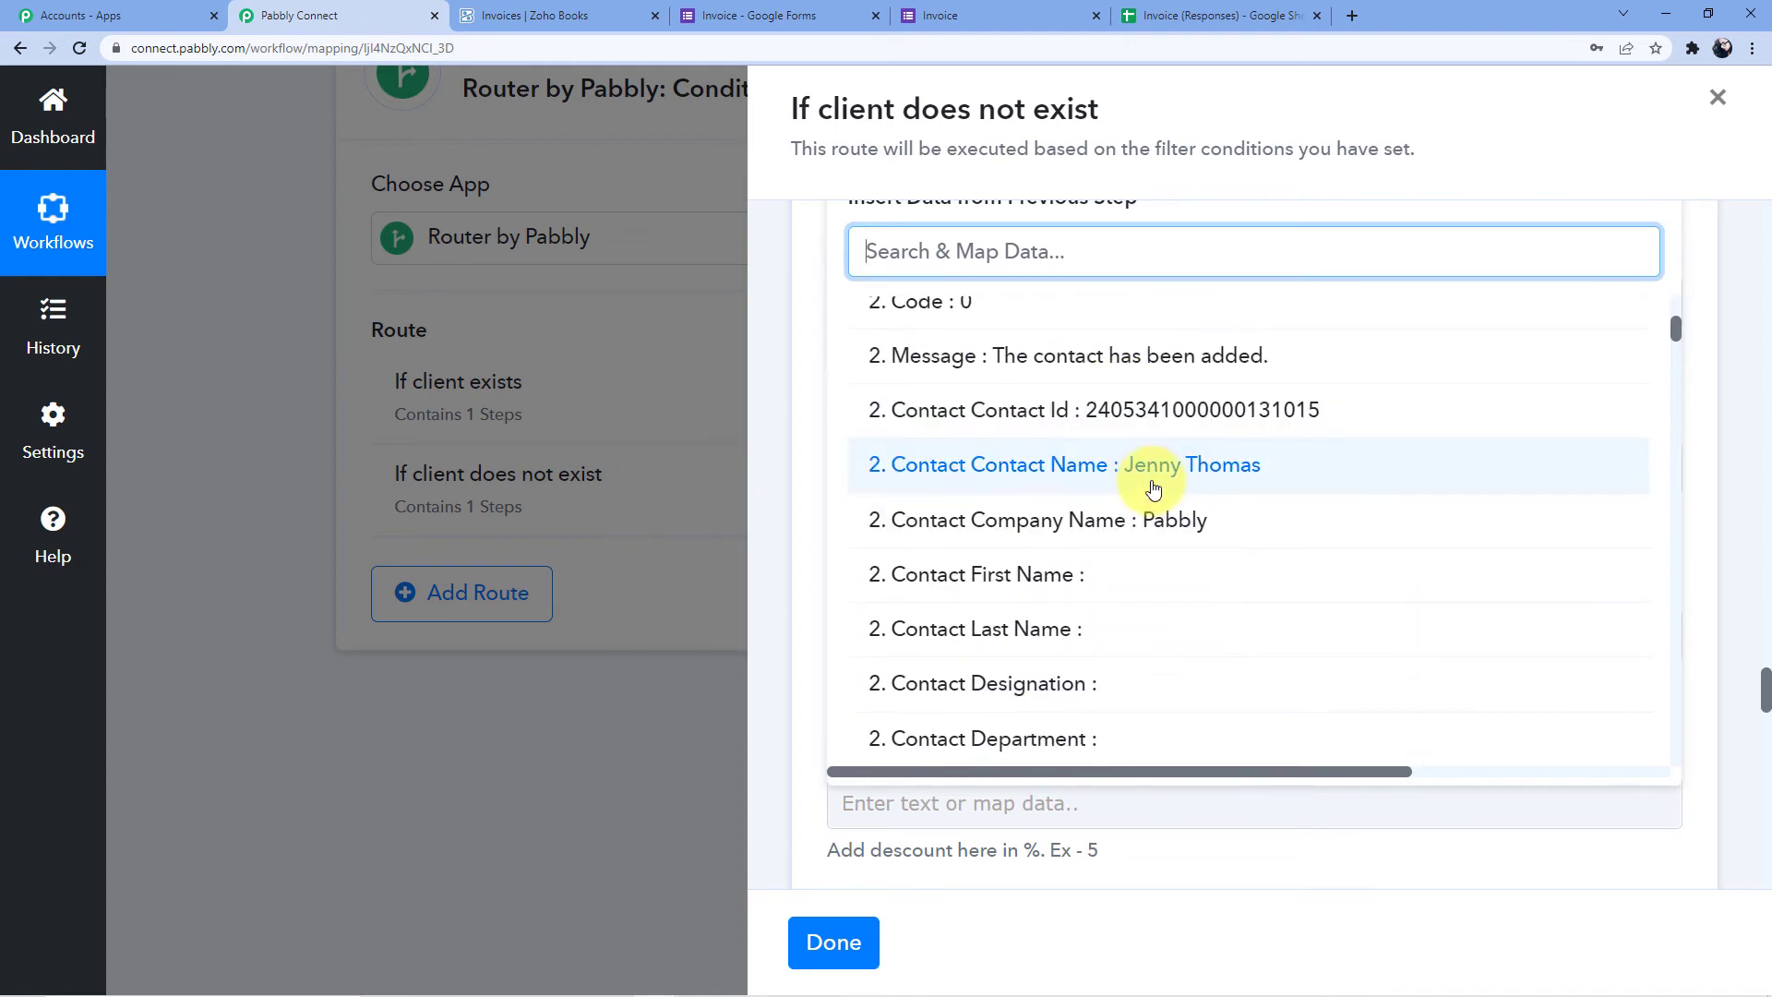
scroll(1257, 508, "up", 1)
left_click(992, 517)
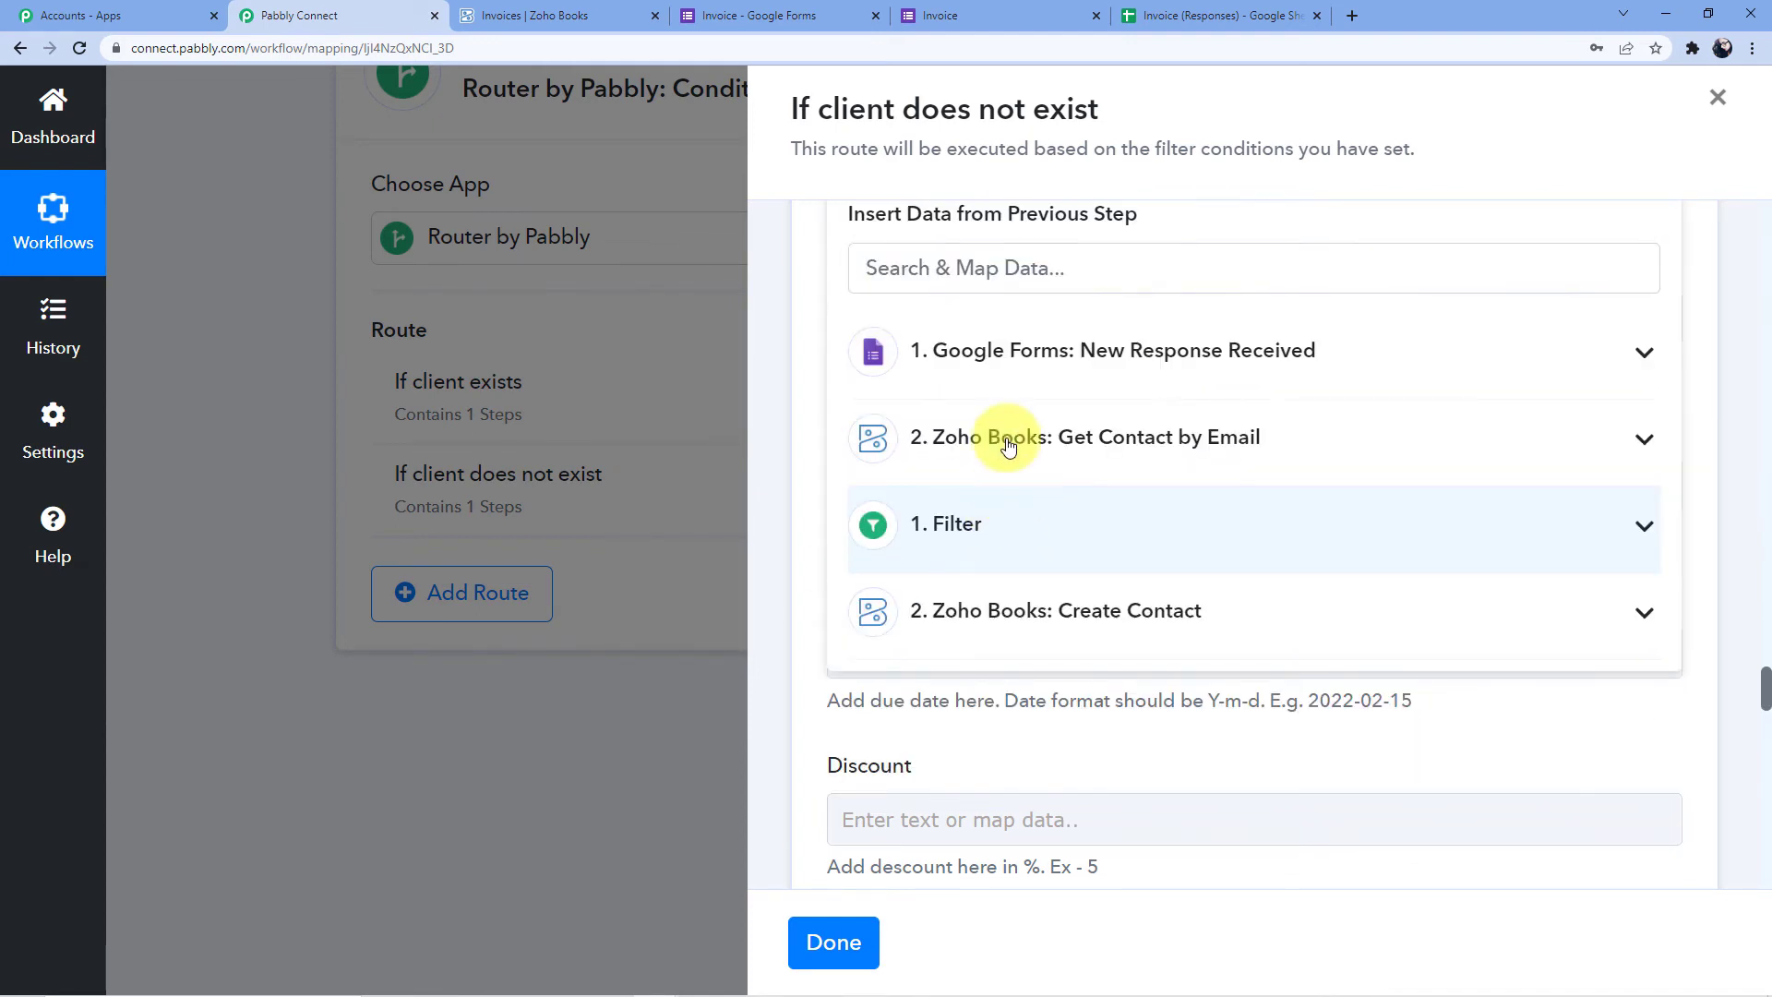
scroll(1218, 350, "up", 5)
left_click(1091, 363)
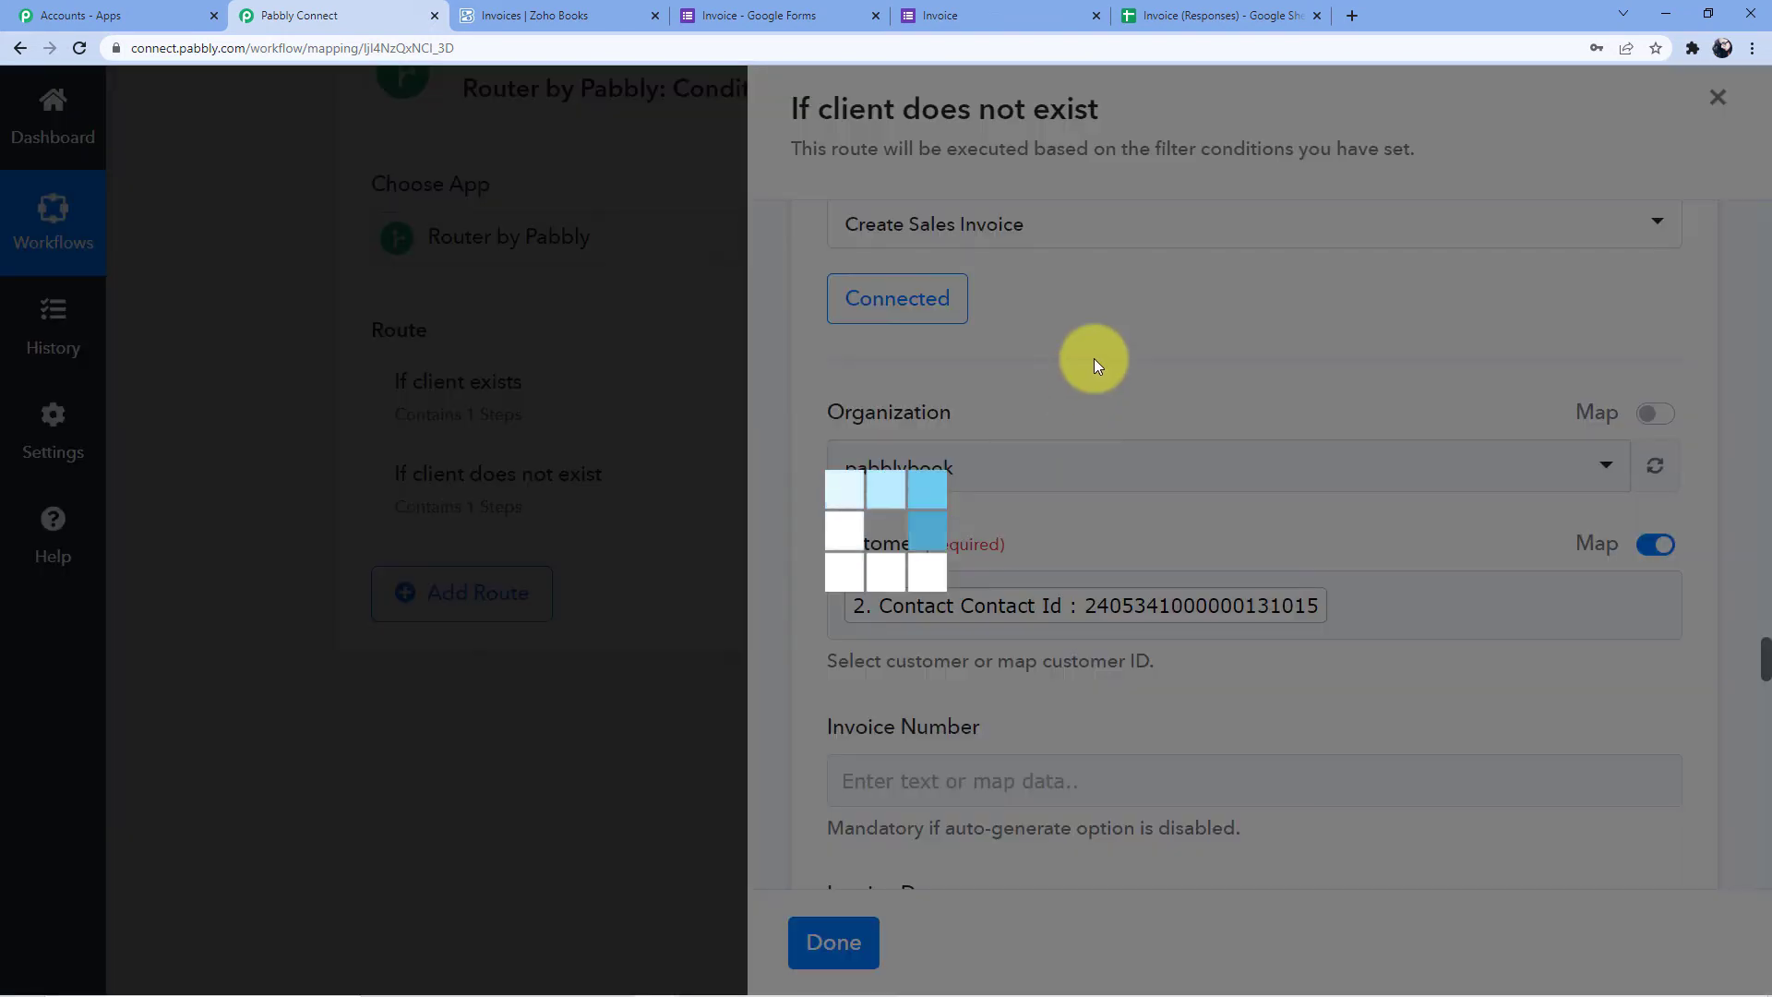
scroll(999, 424, "down", 10)
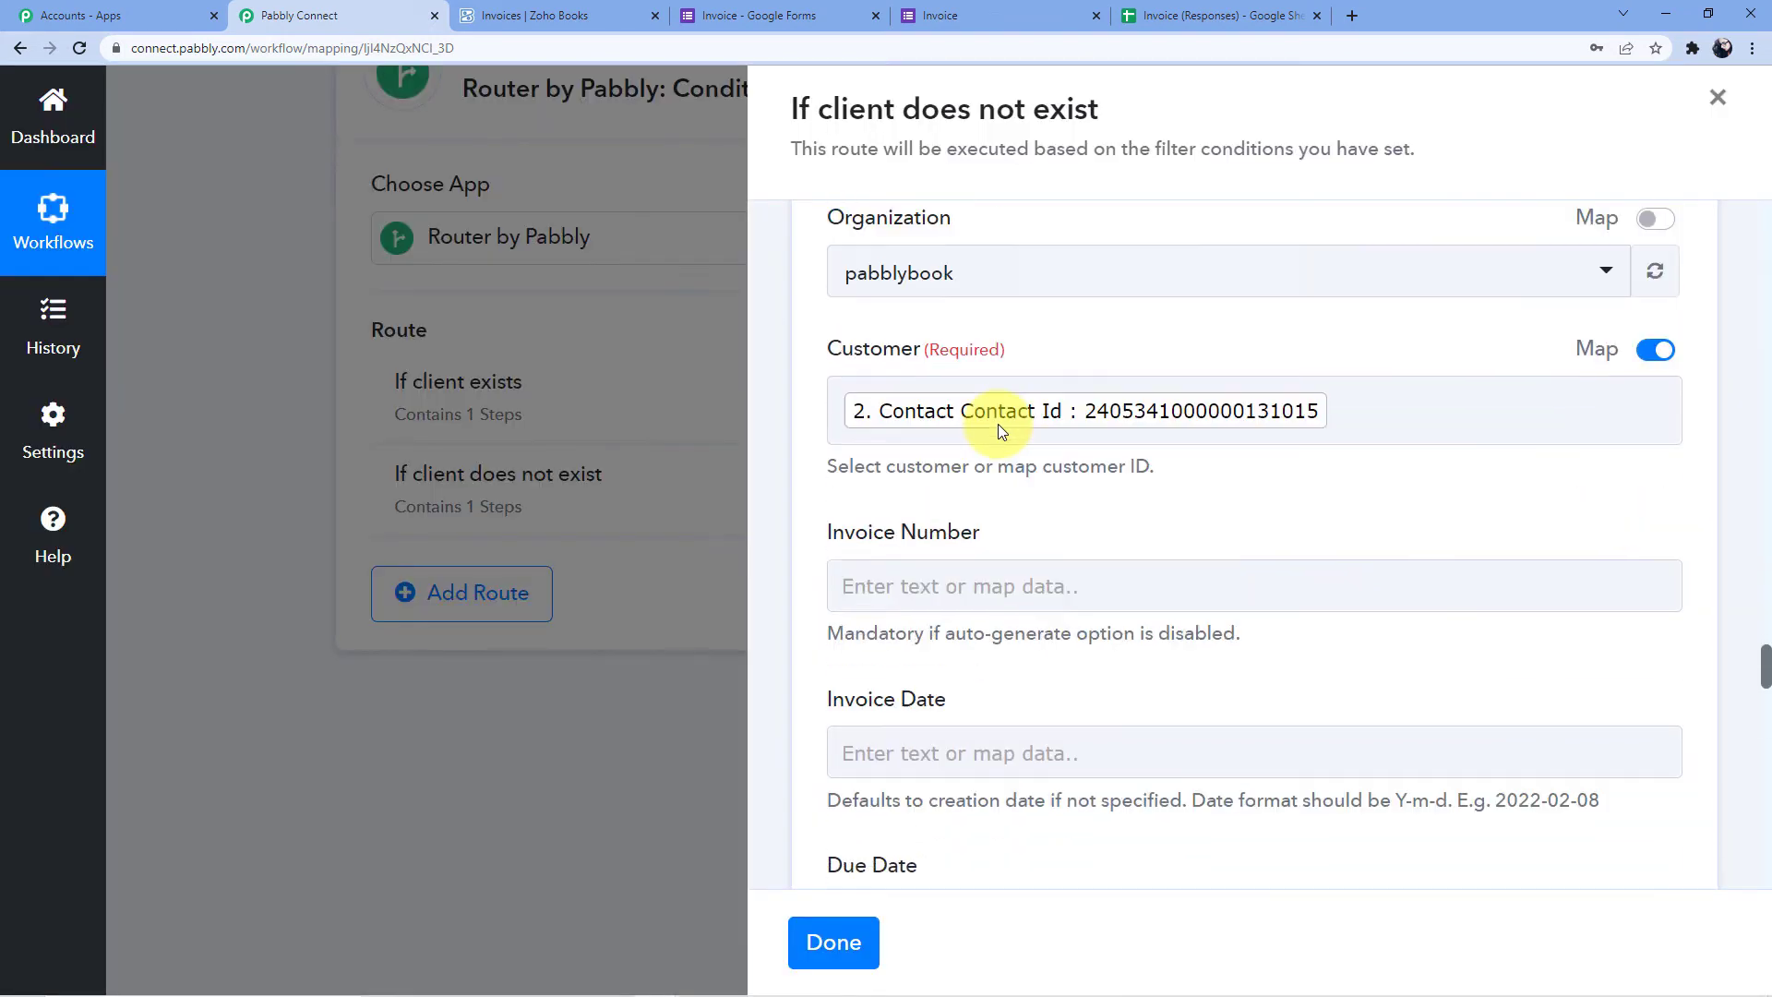
scroll(989, 403, "down", 3)
left_click(902, 338)
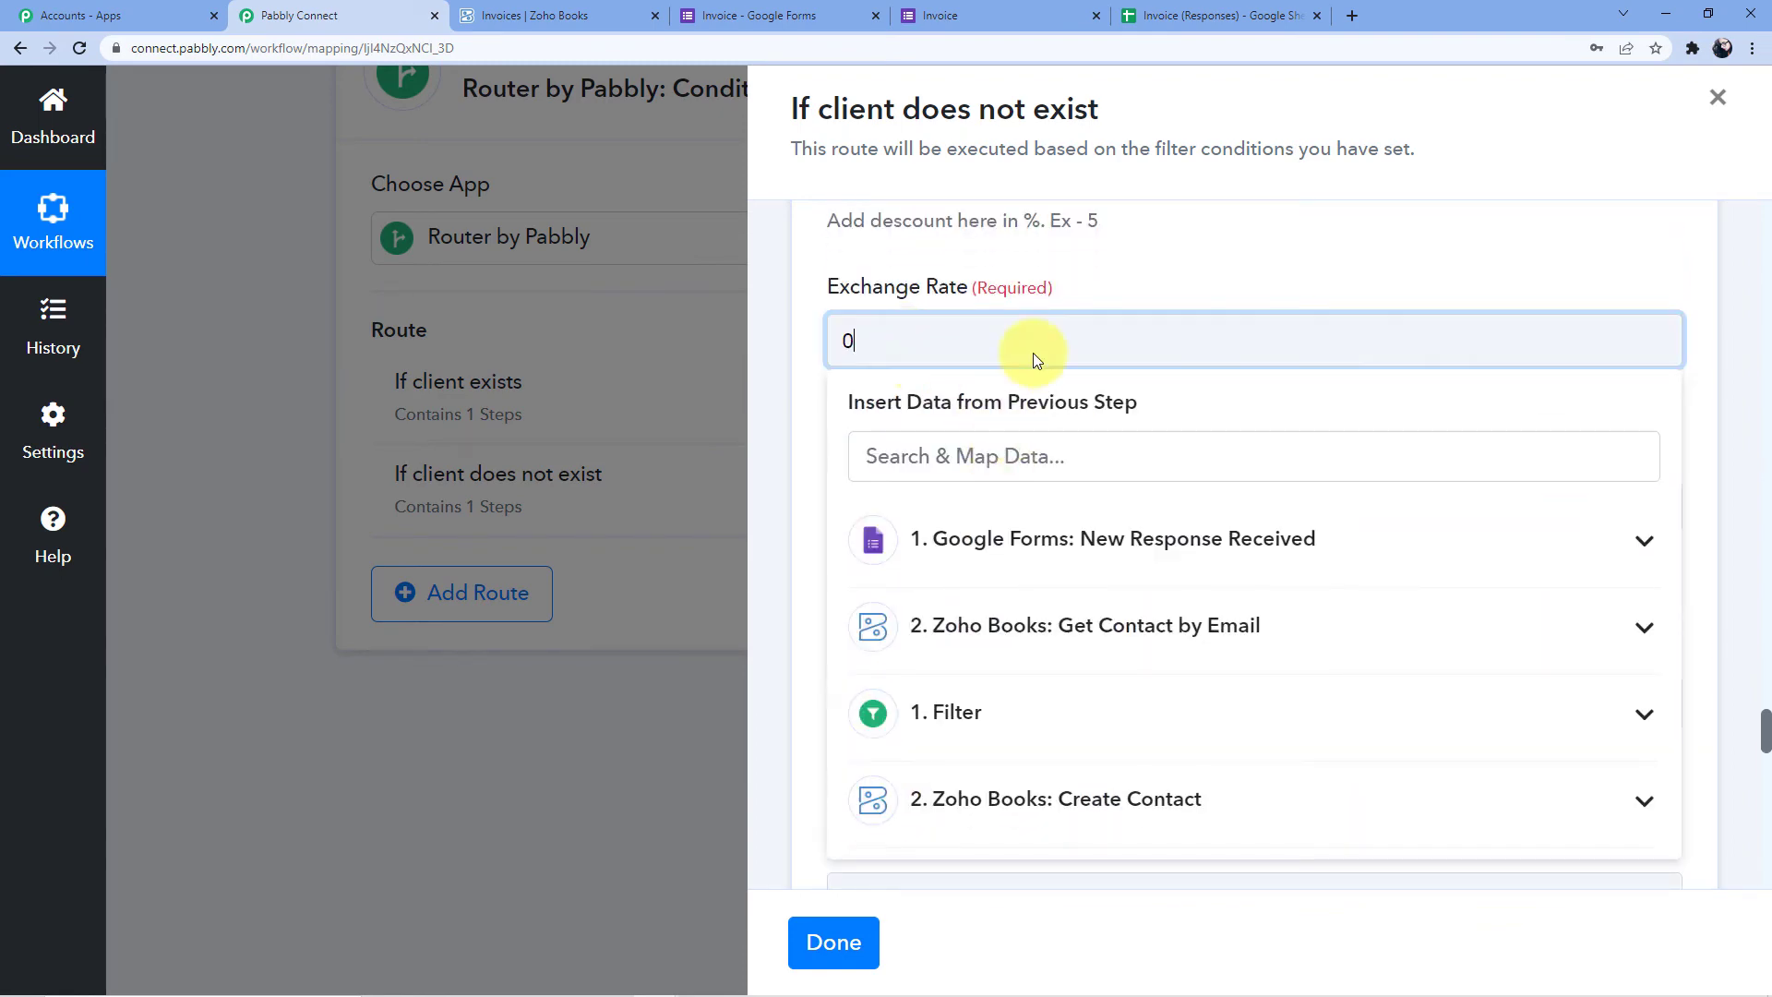
Map the form's Products answer into Line Item Name
left_click(1133, 277)
scroll(1107, 294, "down", 2)
left_click(930, 337)
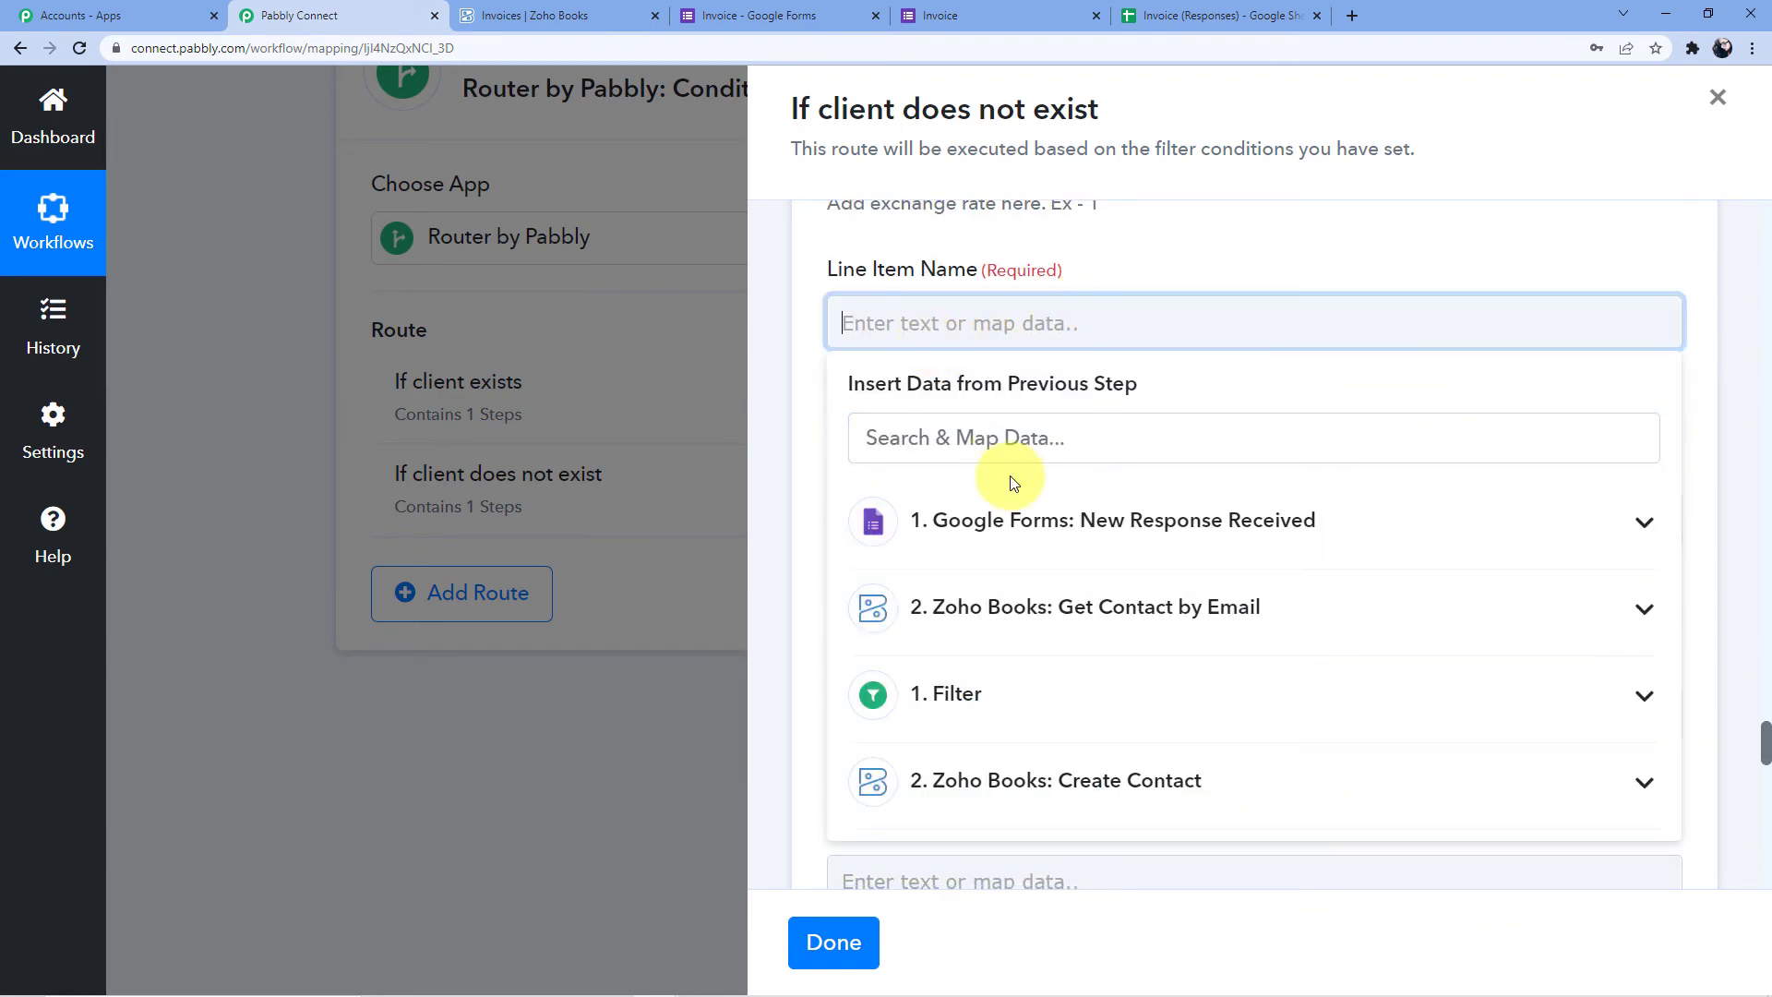
left_click(1091, 519)
scroll(1099, 613, "down", 3)
scroll(1097, 616, "up", 2)
left_click(1246, 577)
left_click(1243, 256)
Leave Line Item Description empty after clearing the trial Quantity and Products mappings
scroll(948, 474, "down", 1)
left_click(951, 467)
scroll(978, 461, "down", 2)
left_click(1020, 487)
scroll(1147, 641, "down", 3)
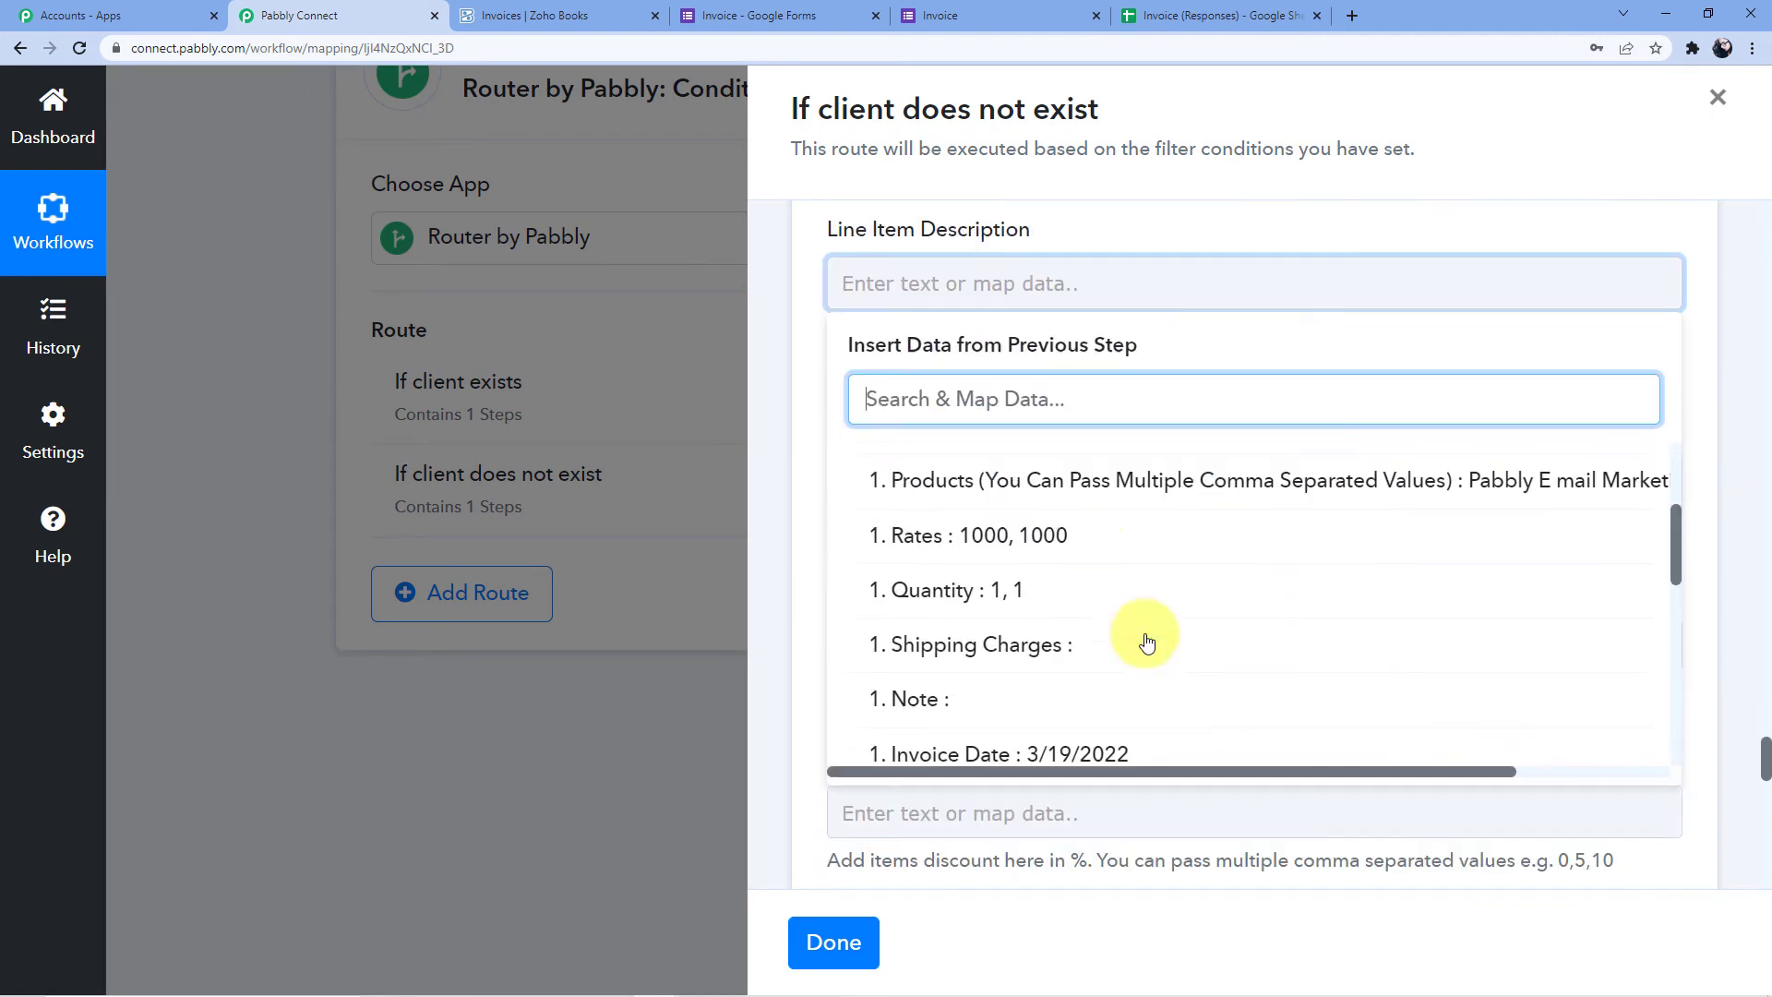
left_click(961, 557)
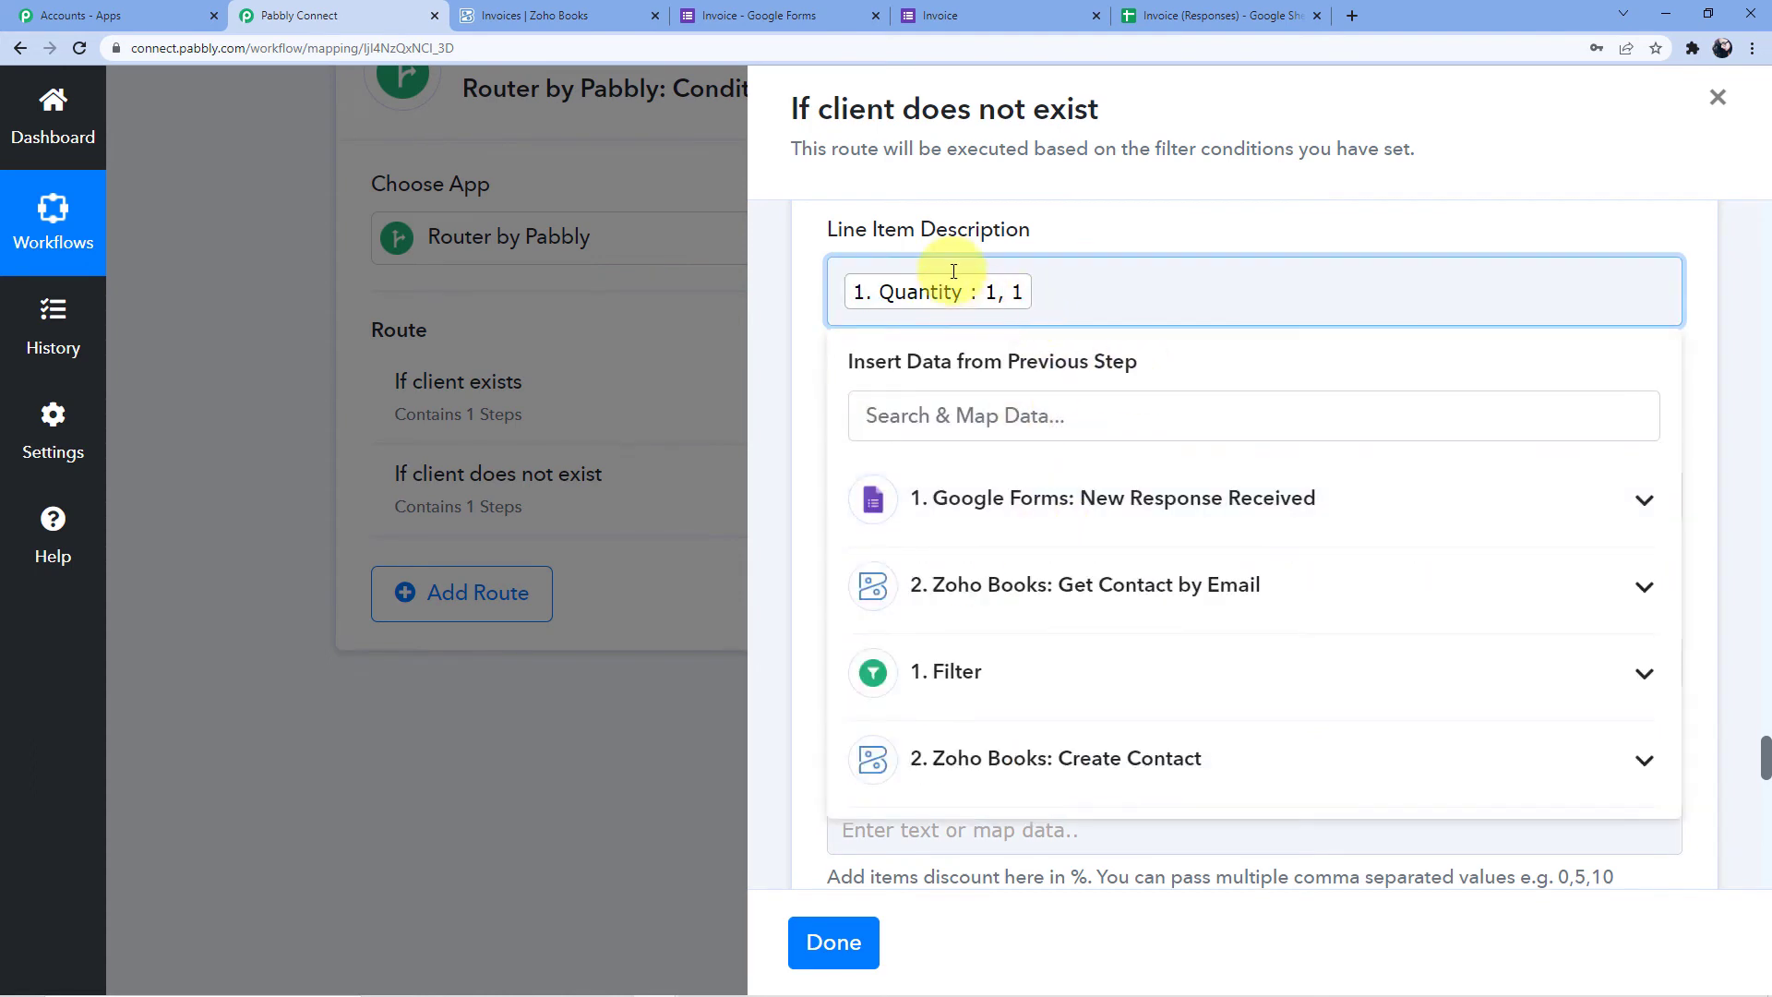
key("BackSpace")
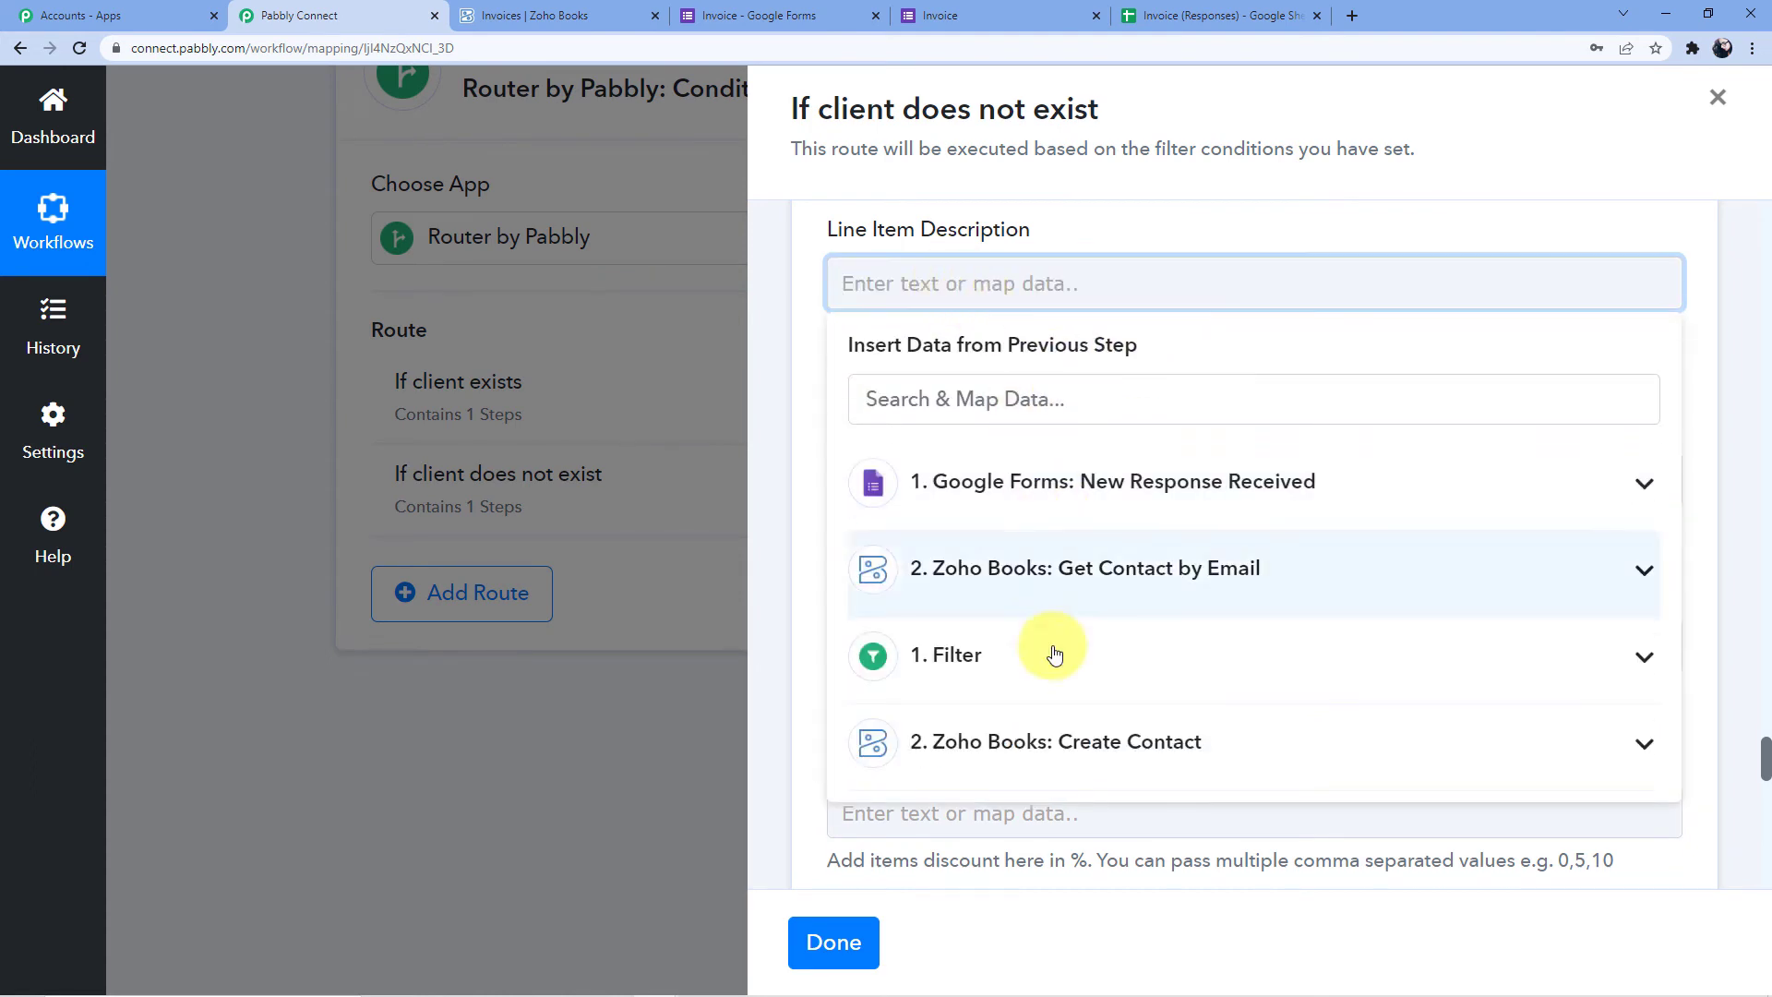
left_click(1036, 483)
scroll(1069, 591, "down", 8)
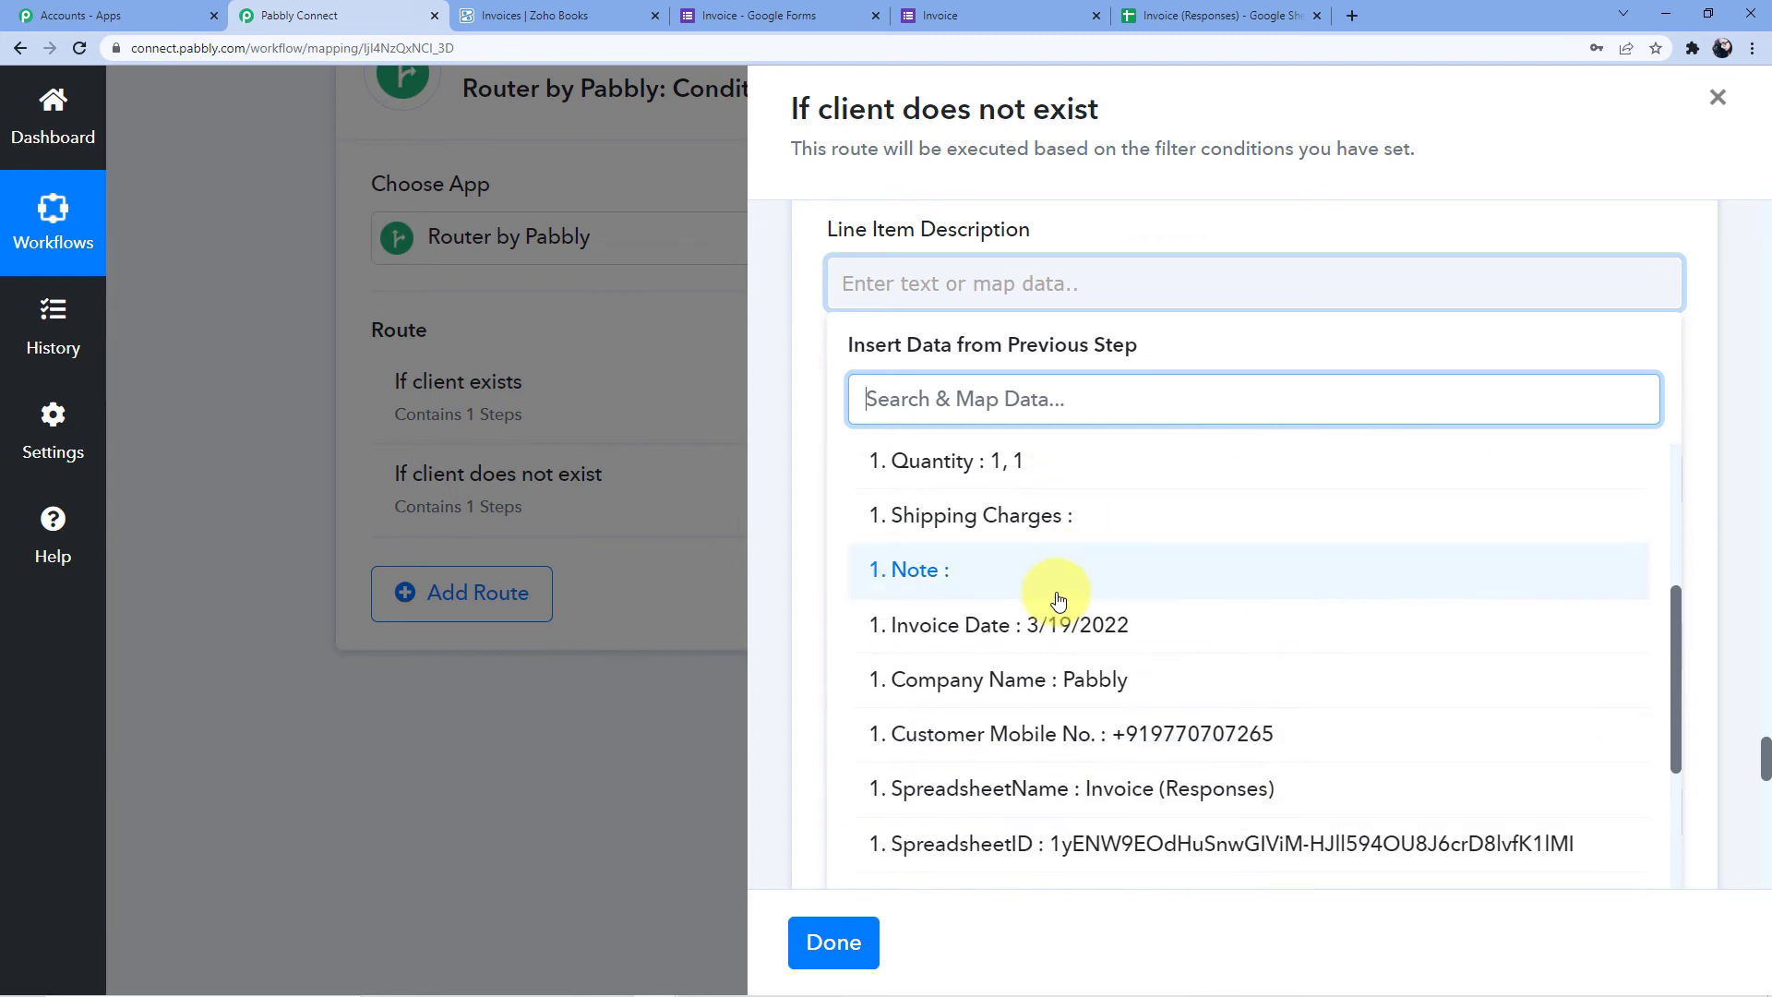
scroll(1059, 600, "up", 8)
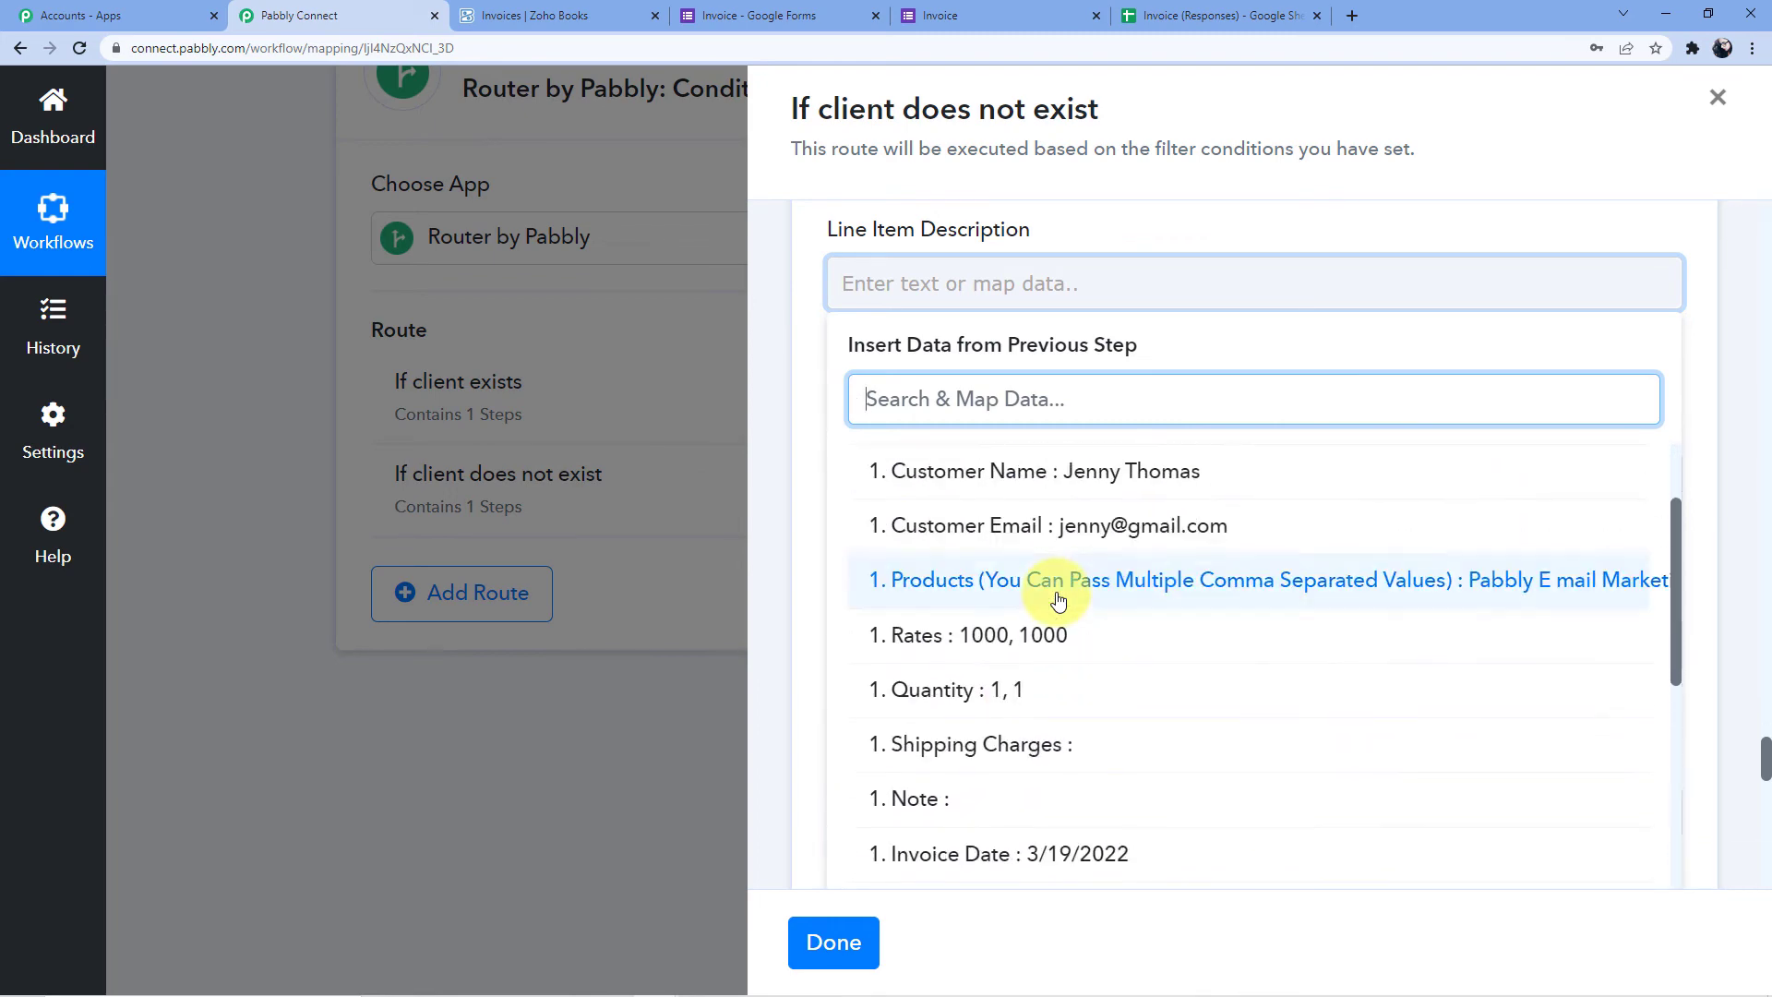
scroll(1058, 601, "down", 1)
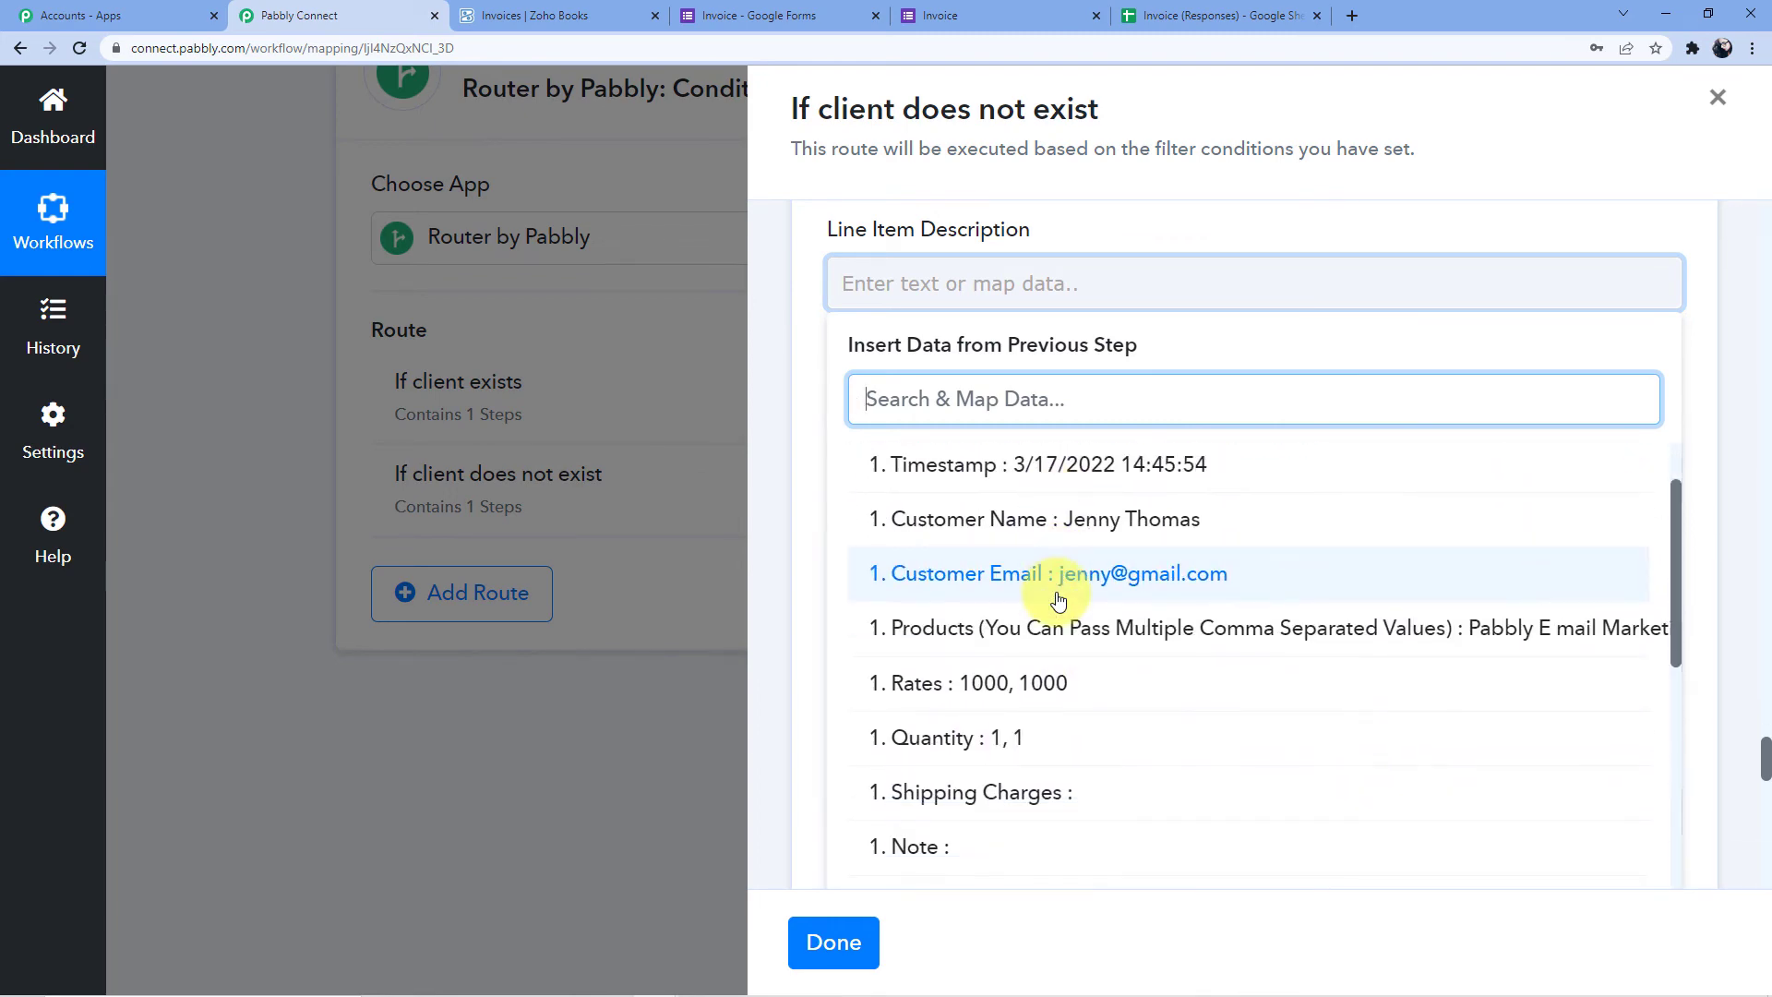
scroll(1058, 600, "down", 1)
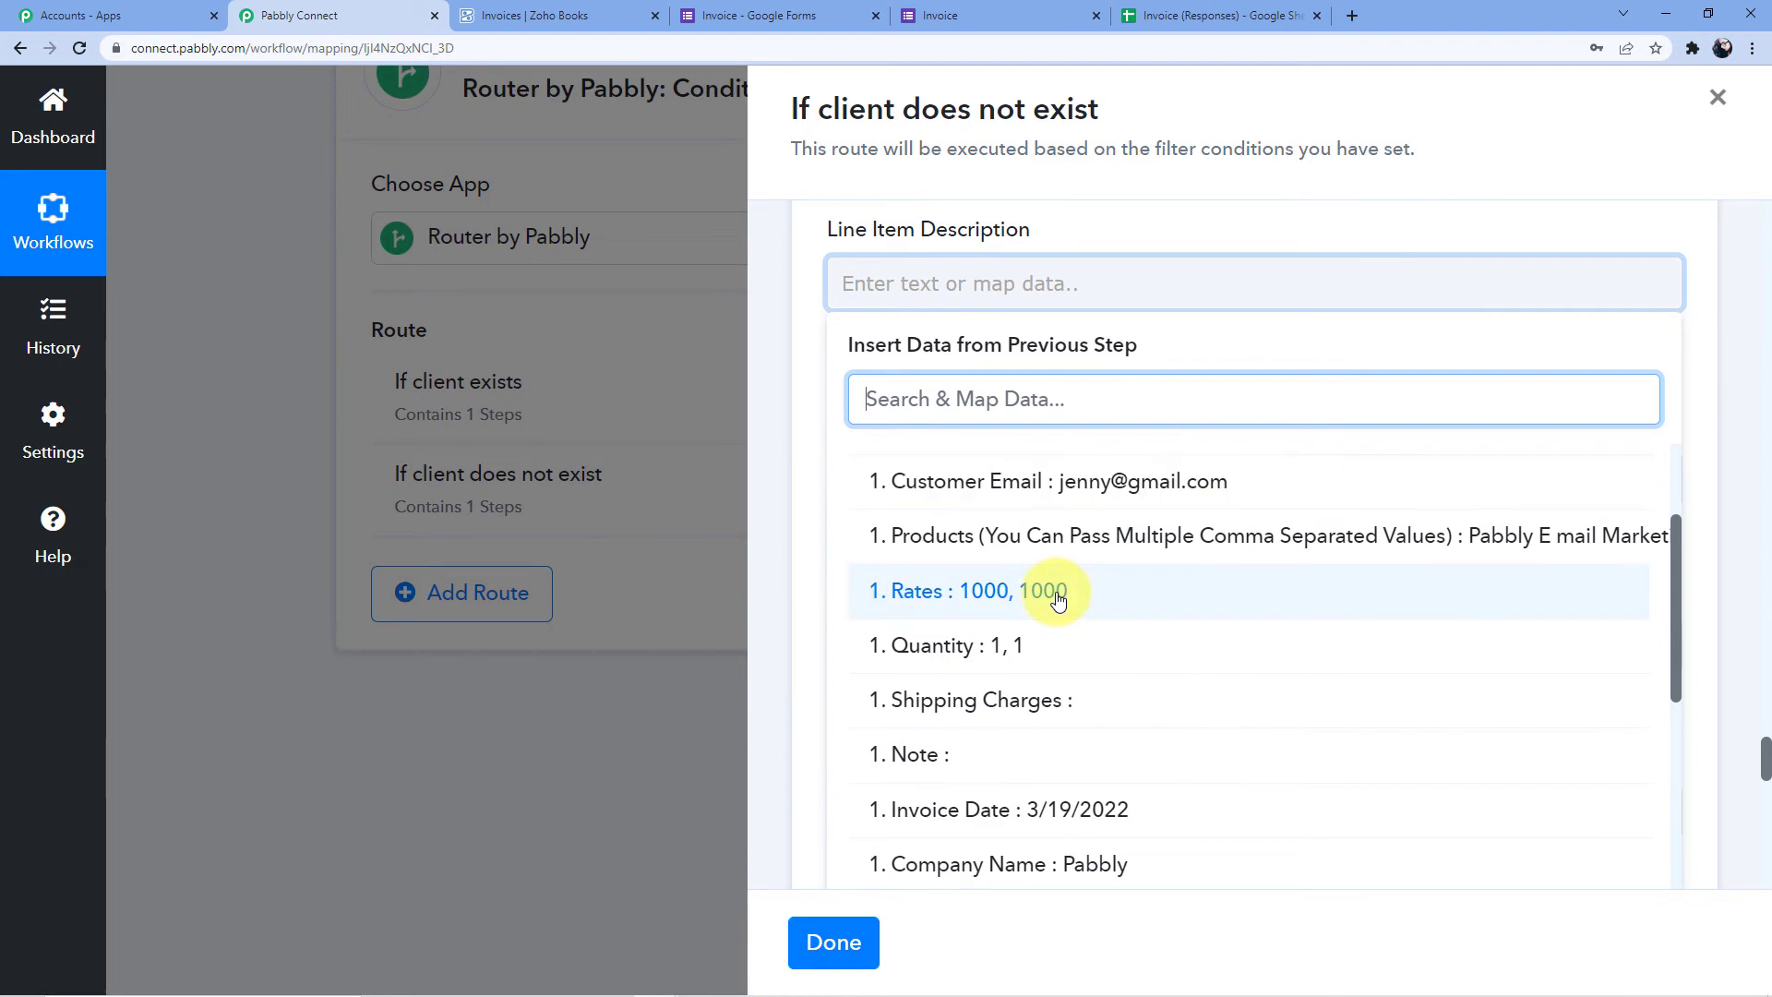
left_click(1223, 556)
scroll(1103, 621, "up", 3)
left_click(1106, 625)
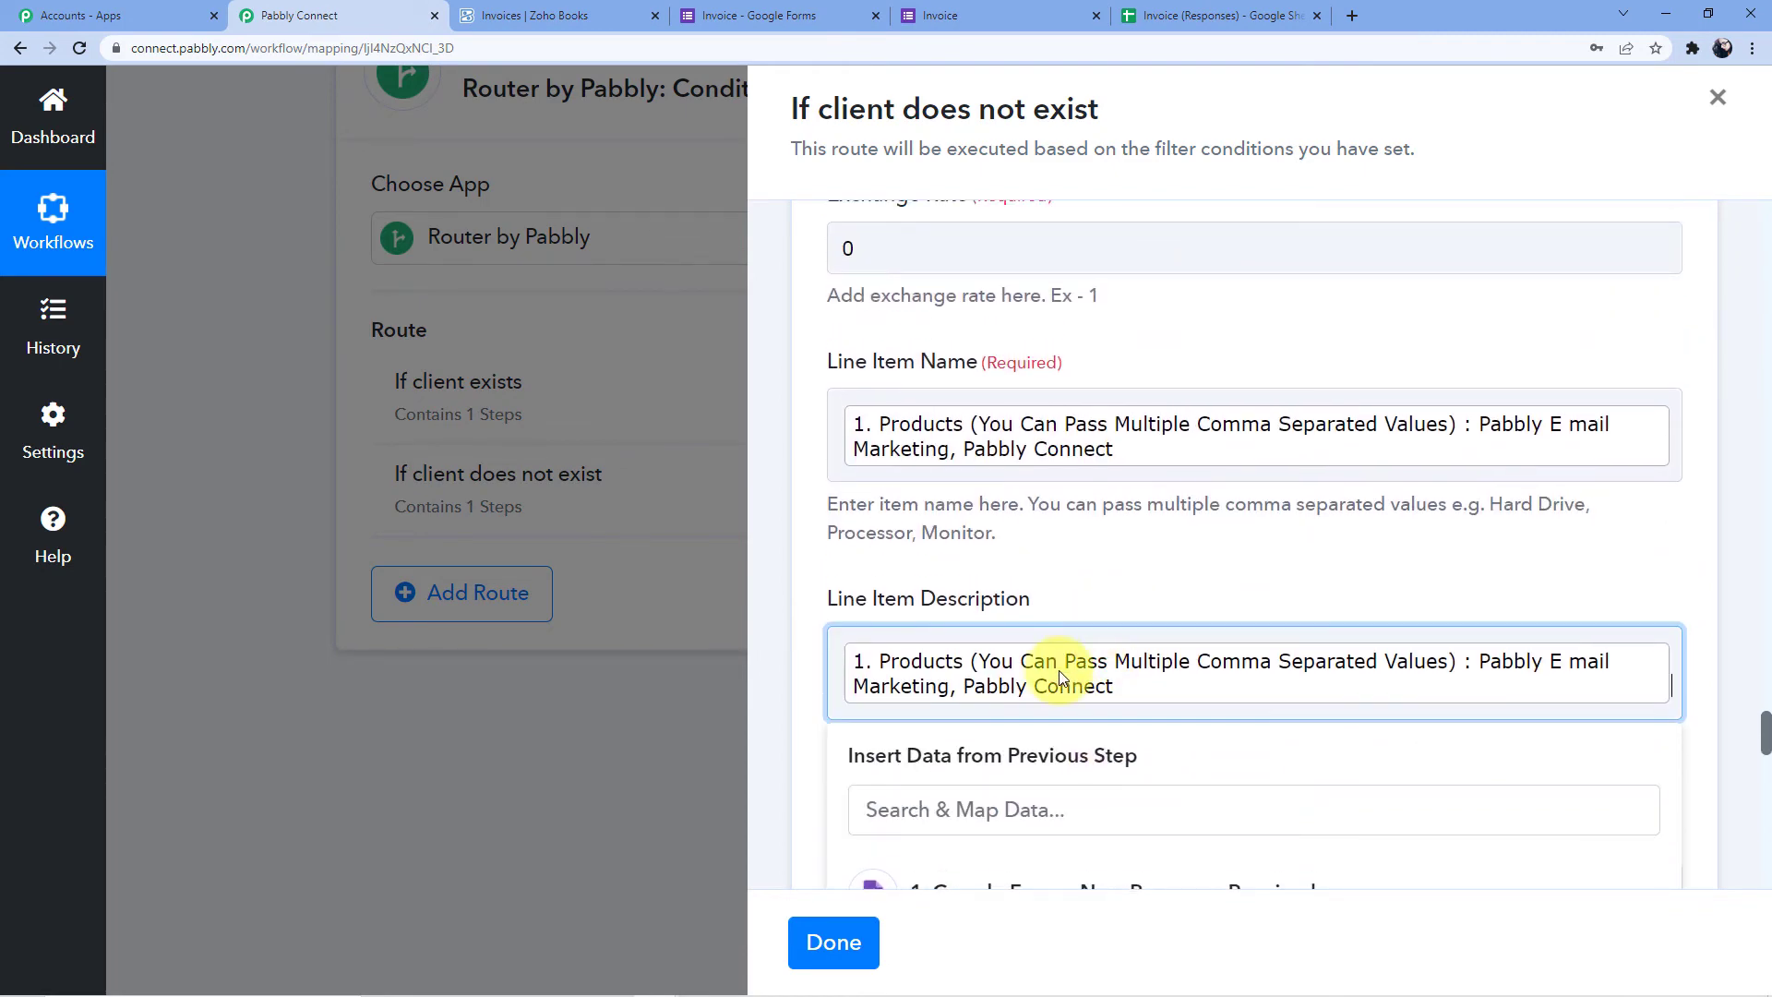
key("ctrl+a")
key("BackSpace")
left_click(1117, 564)
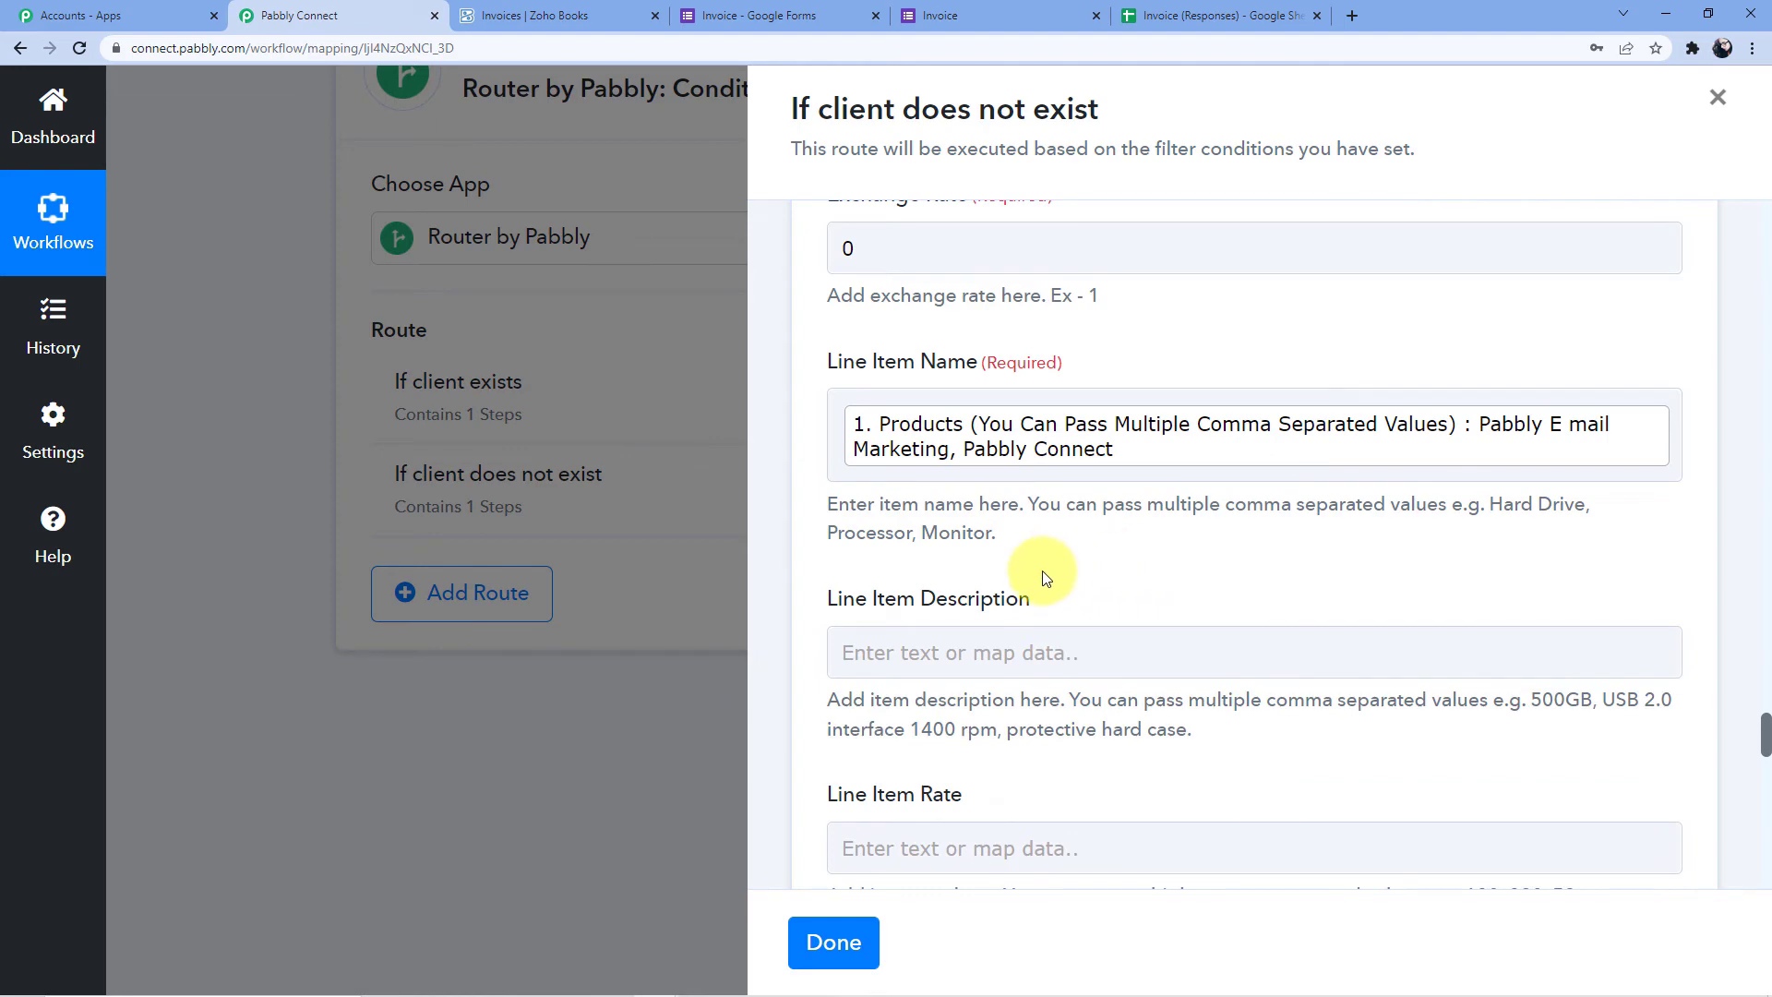
Map the form's Rates answer into Line Item Rate
scroll(1043, 570, "down", 2)
scroll(1005, 429, "up", 3)
scroll(950, 411, "down", 5)
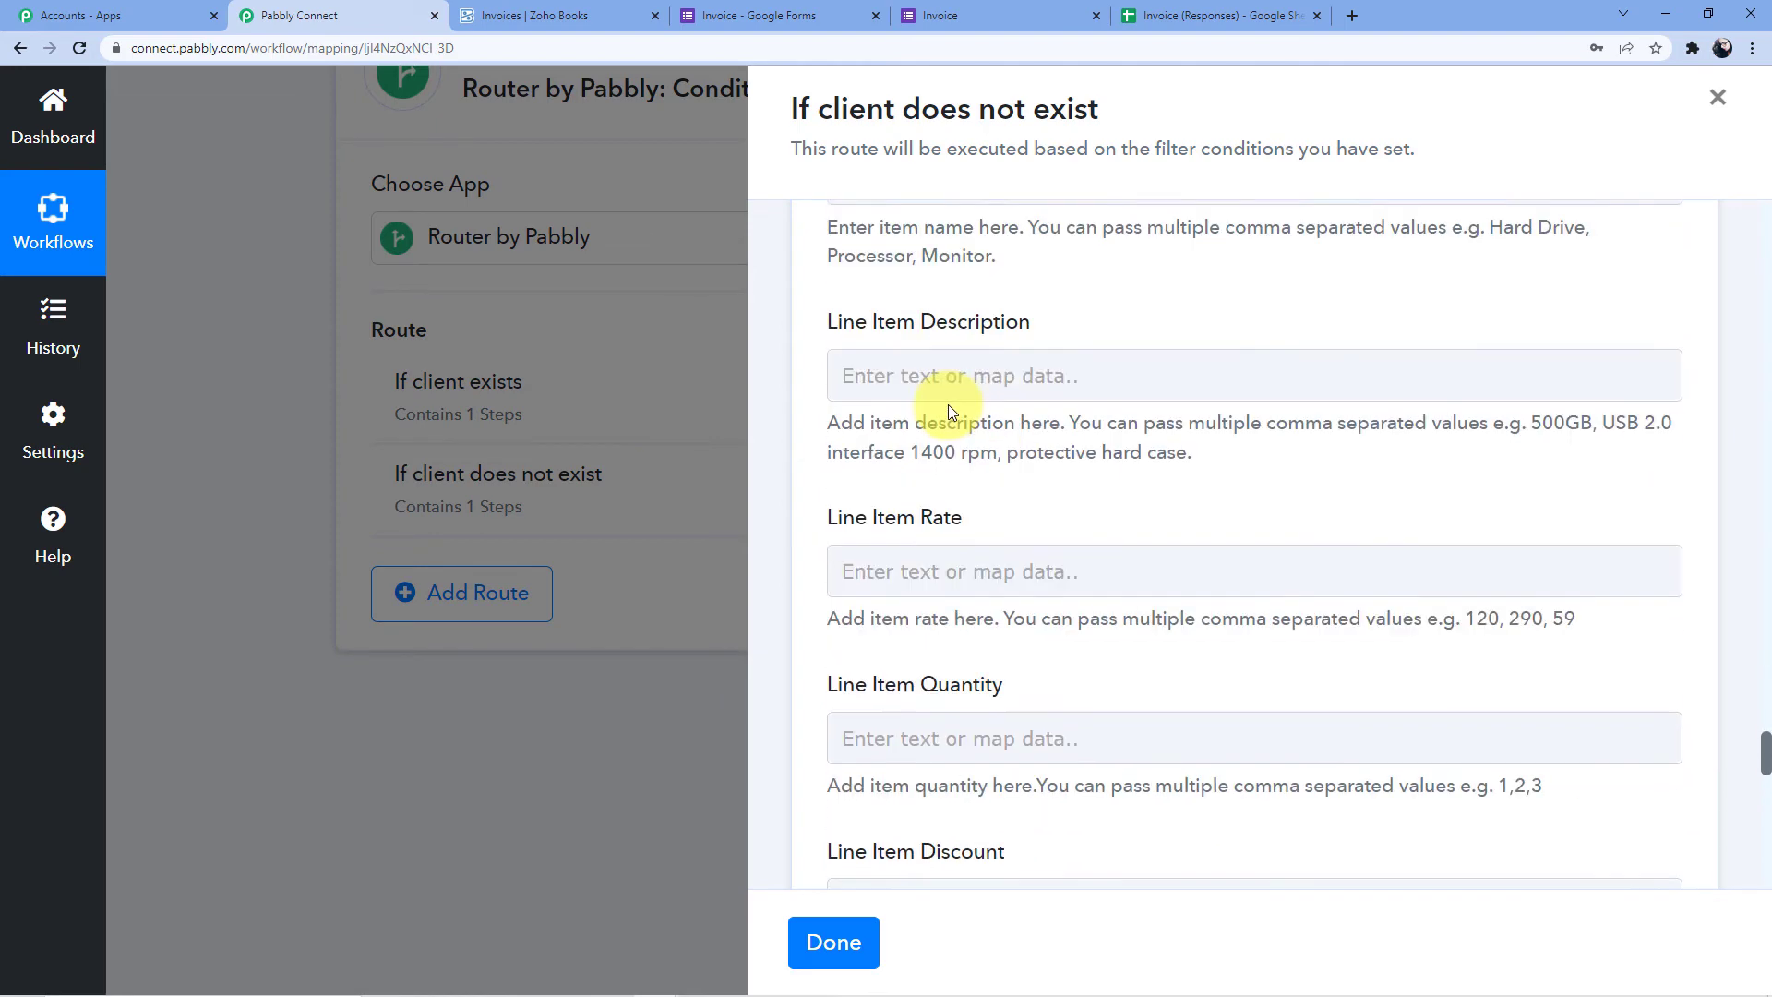
left_click(948, 405)
left_click(1009, 492)
scroll(1187, 499, "down", 2)
left_click(1060, 601)
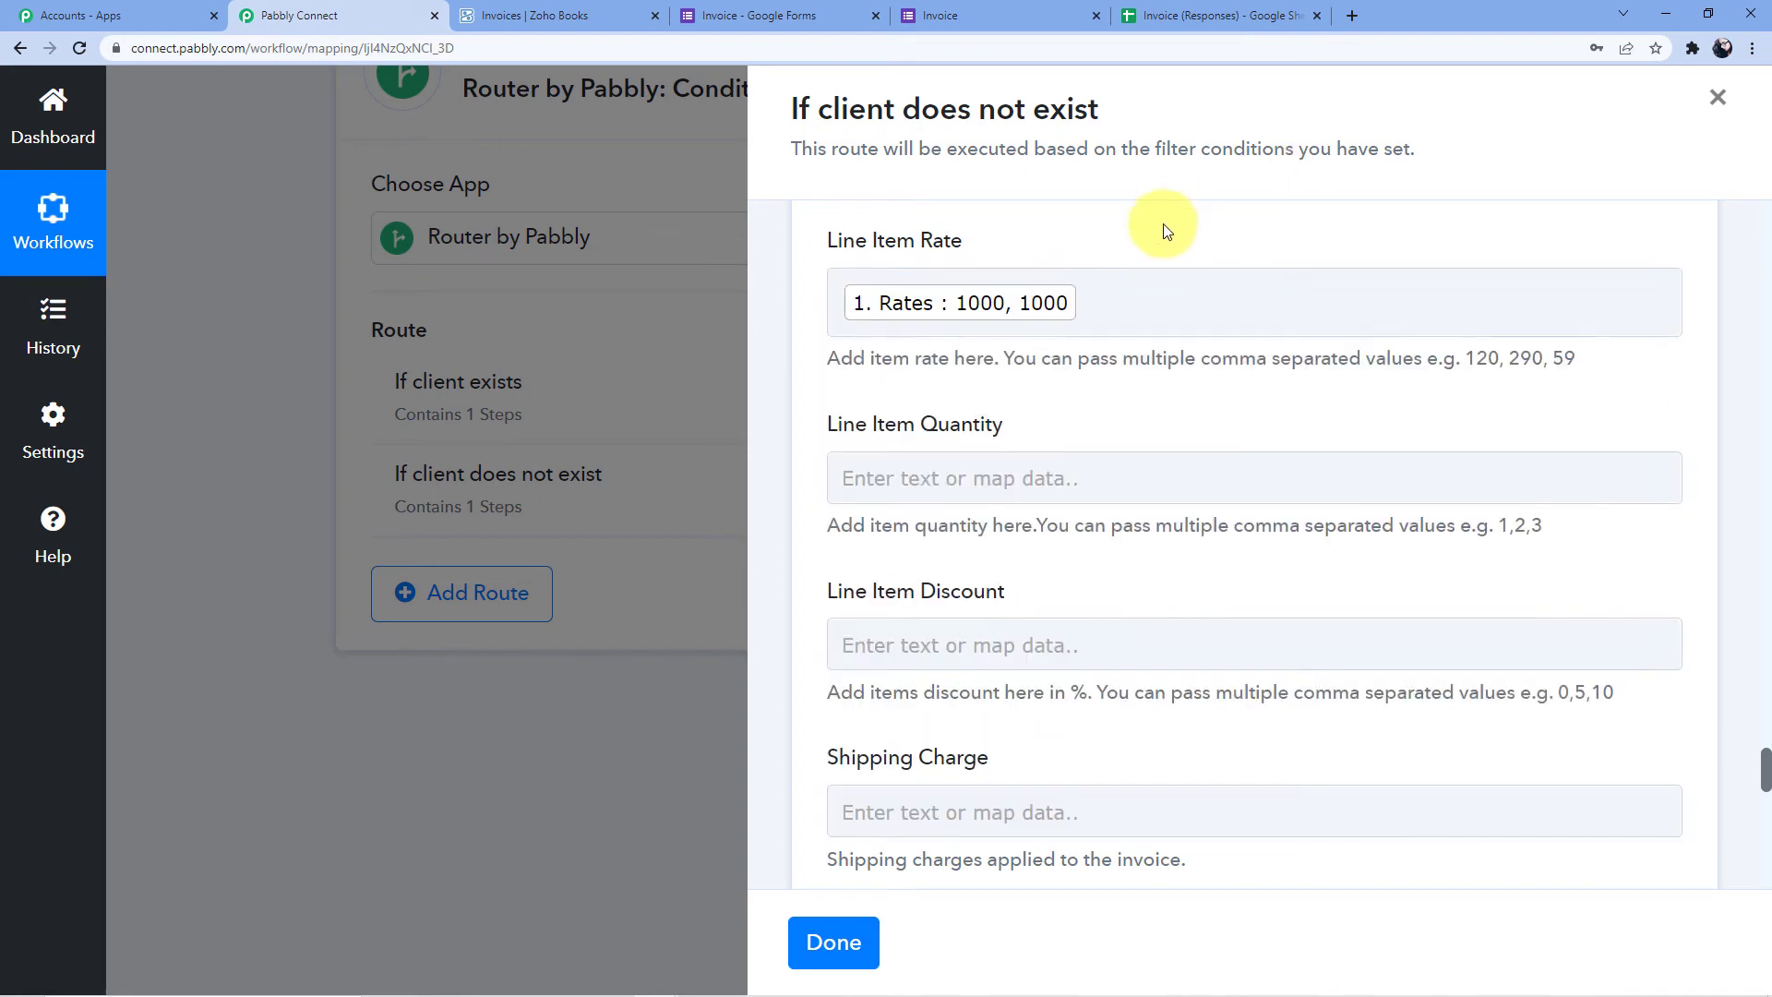
Map the form's Quantity answer into Line Item Quantity
scroll(1168, 304, "down", 1)
left_click(1169, 386)
scroll(1075, 369, "down", 3)
left_click(1073, 339)
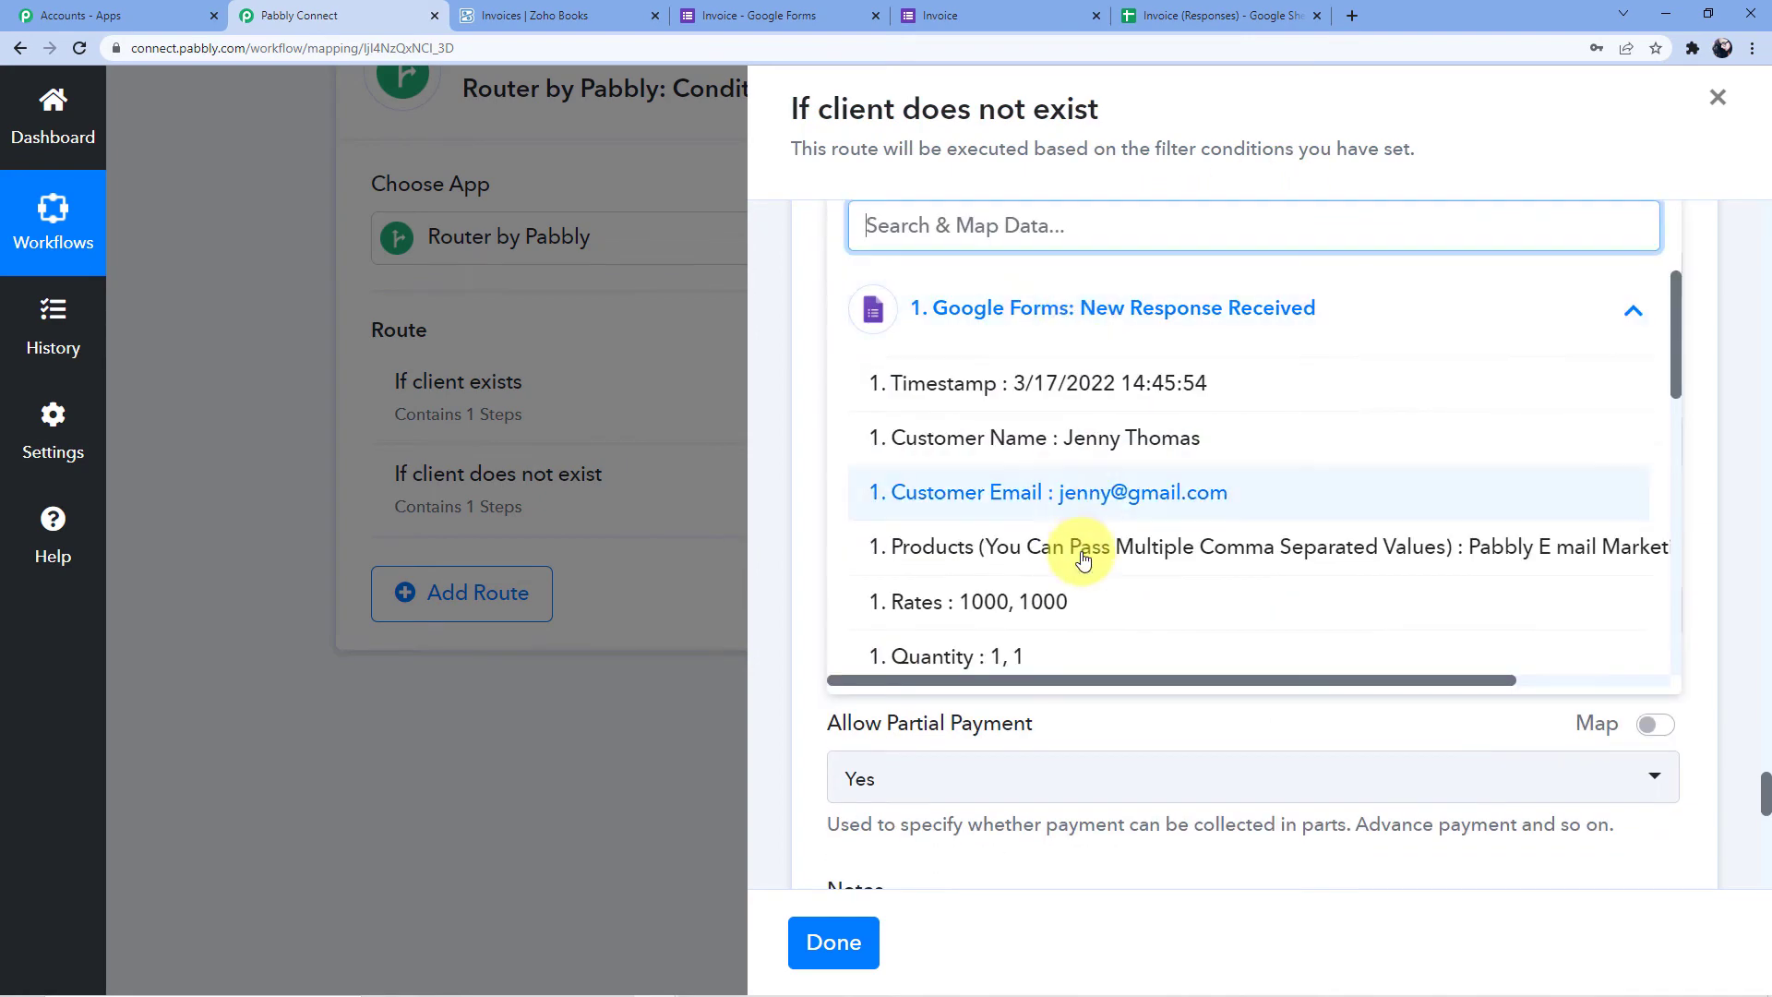
left_click(1048, 652)
scroll(1140, 281, "up", 3)
scroll(968, 445, "down", 5)
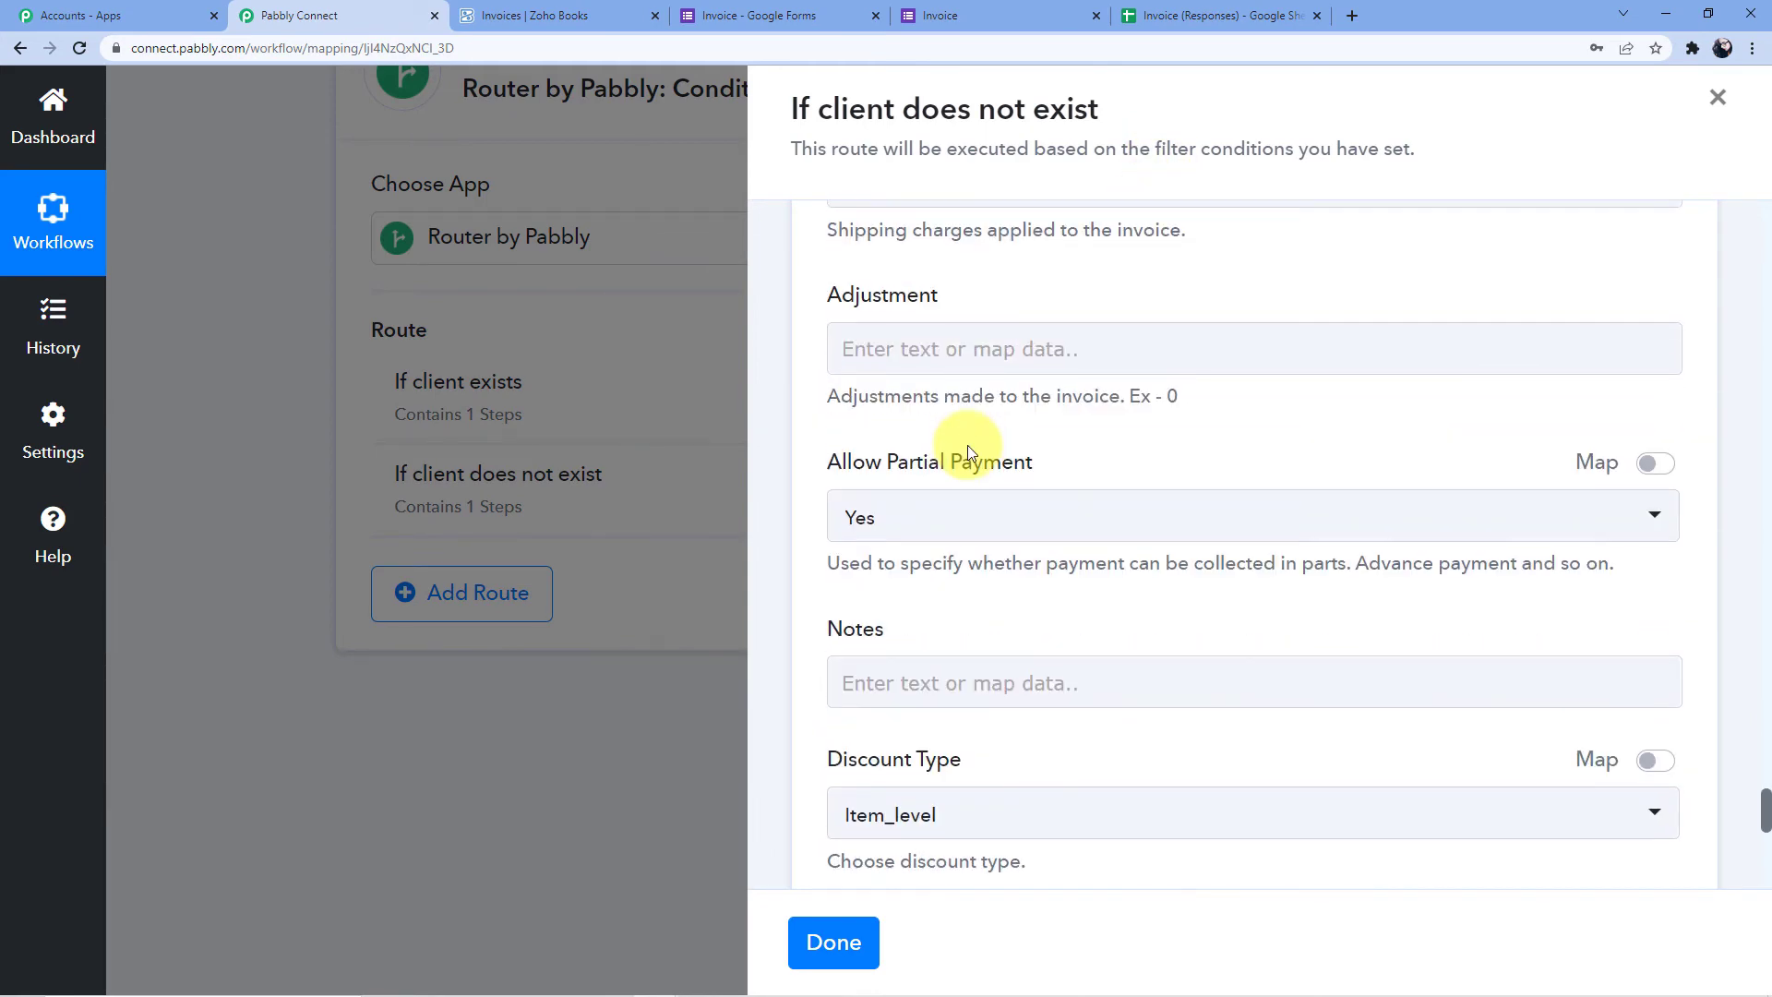
scroll(967, 452, "down", 2)
scroll(980, 590, "down", 4)
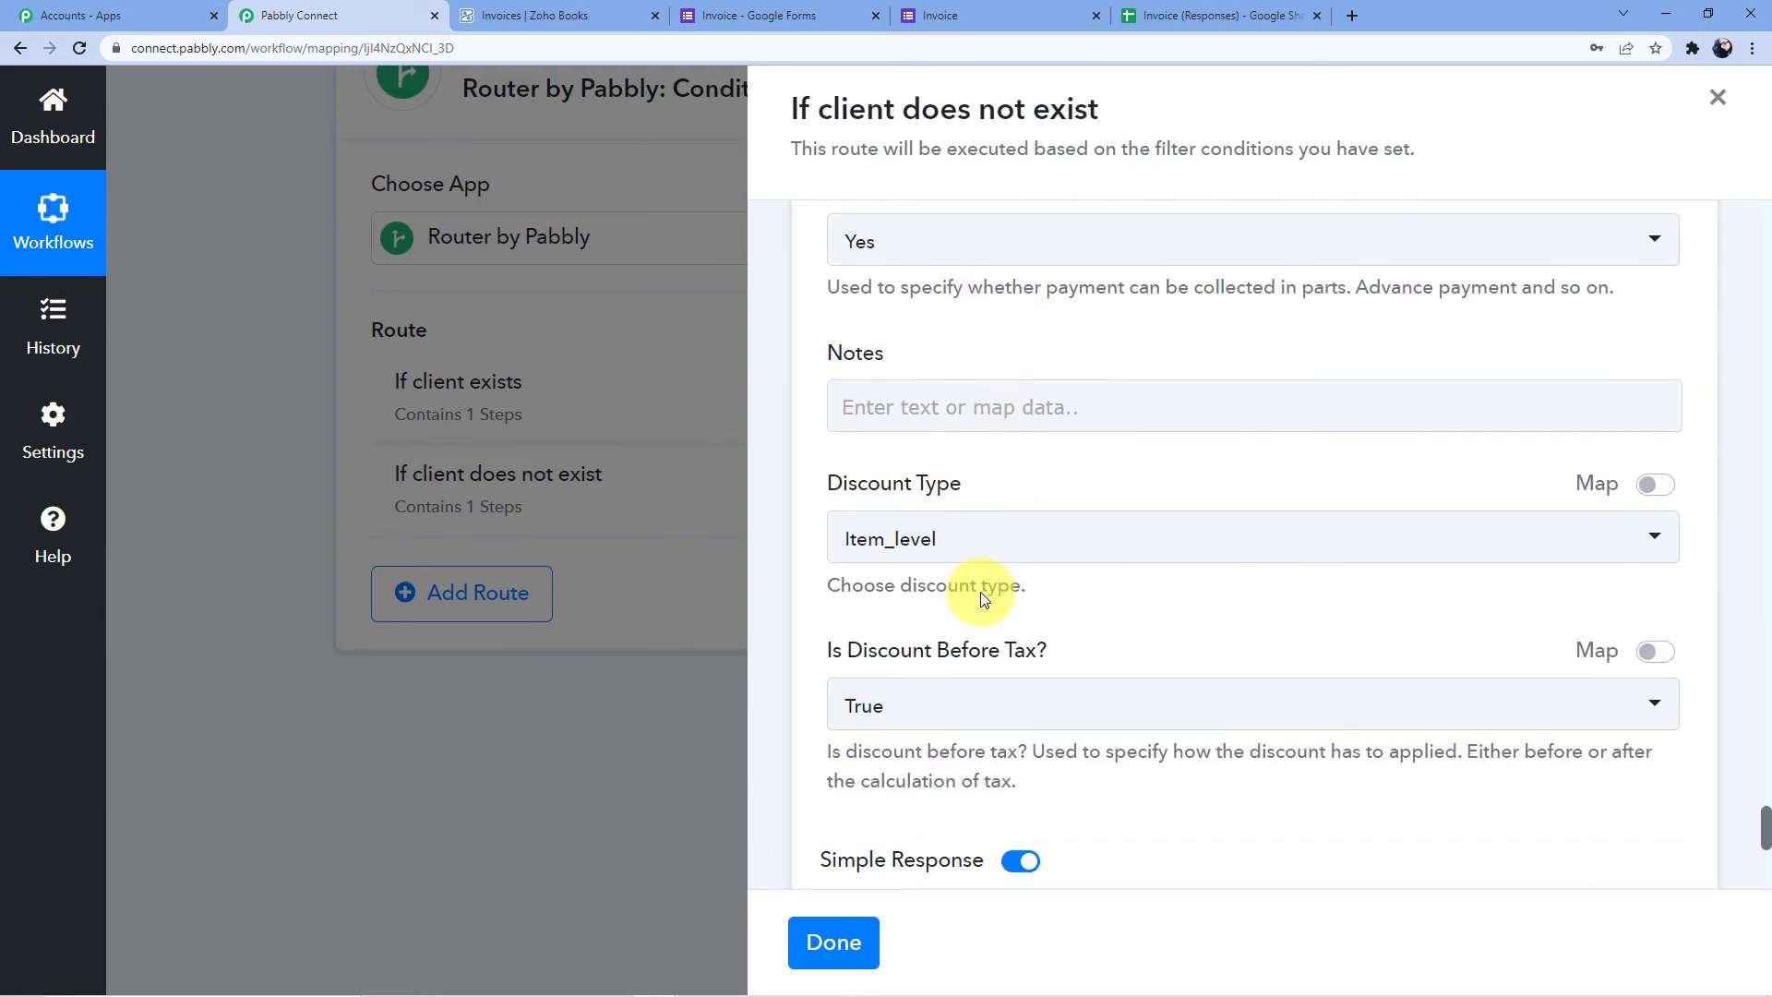
Save and test the invoice step, which returns invoice INV-000007, then view Zoho Books invoices
left_click(936, 663)
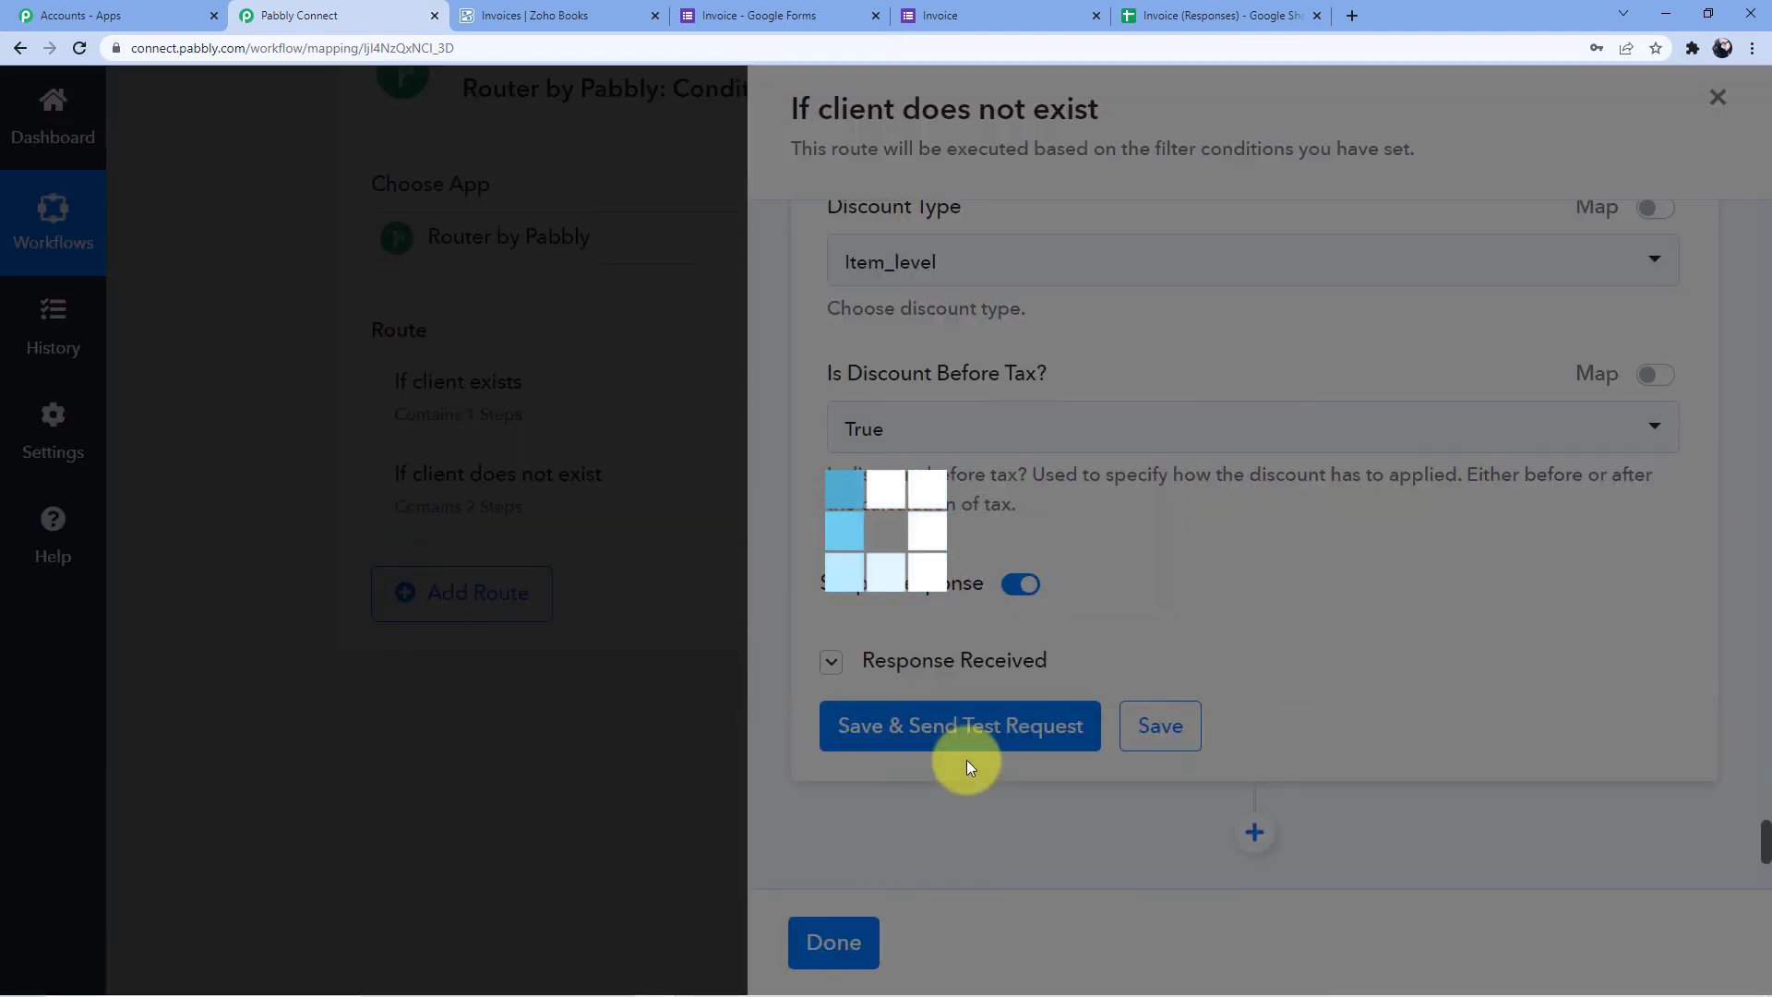
scroll(1261, 507, "down", 4)
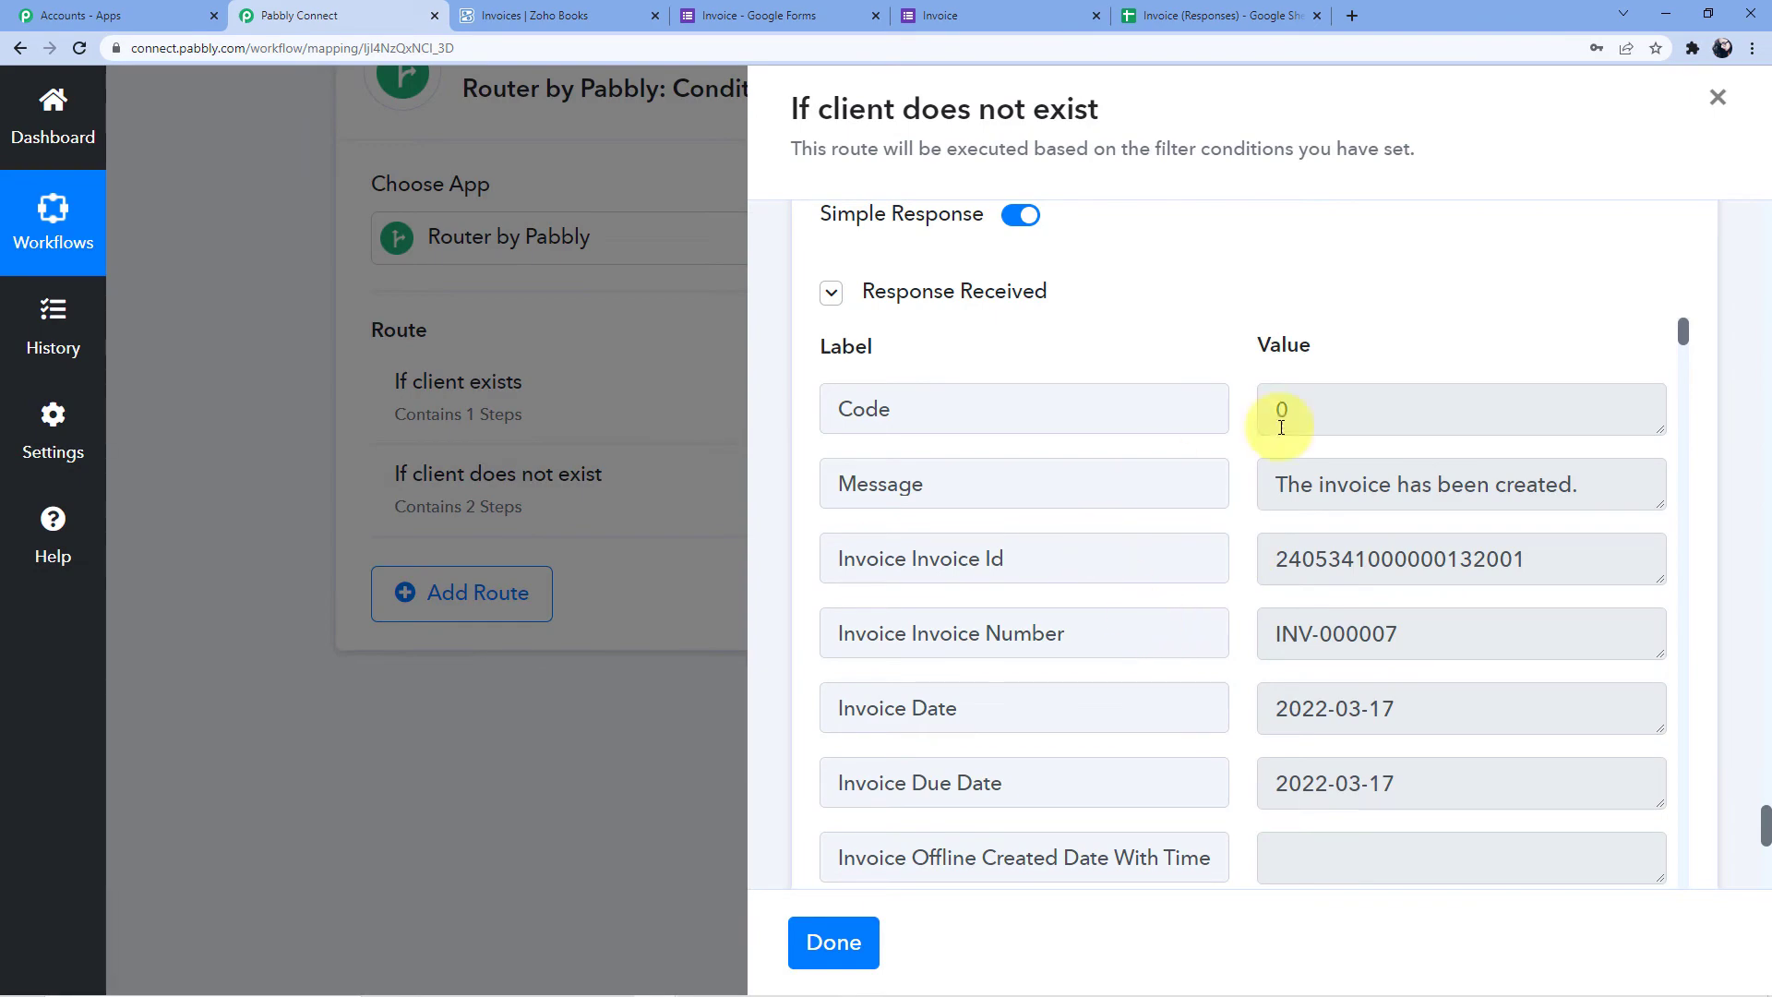
scroll(1291, 556, "down", 12)
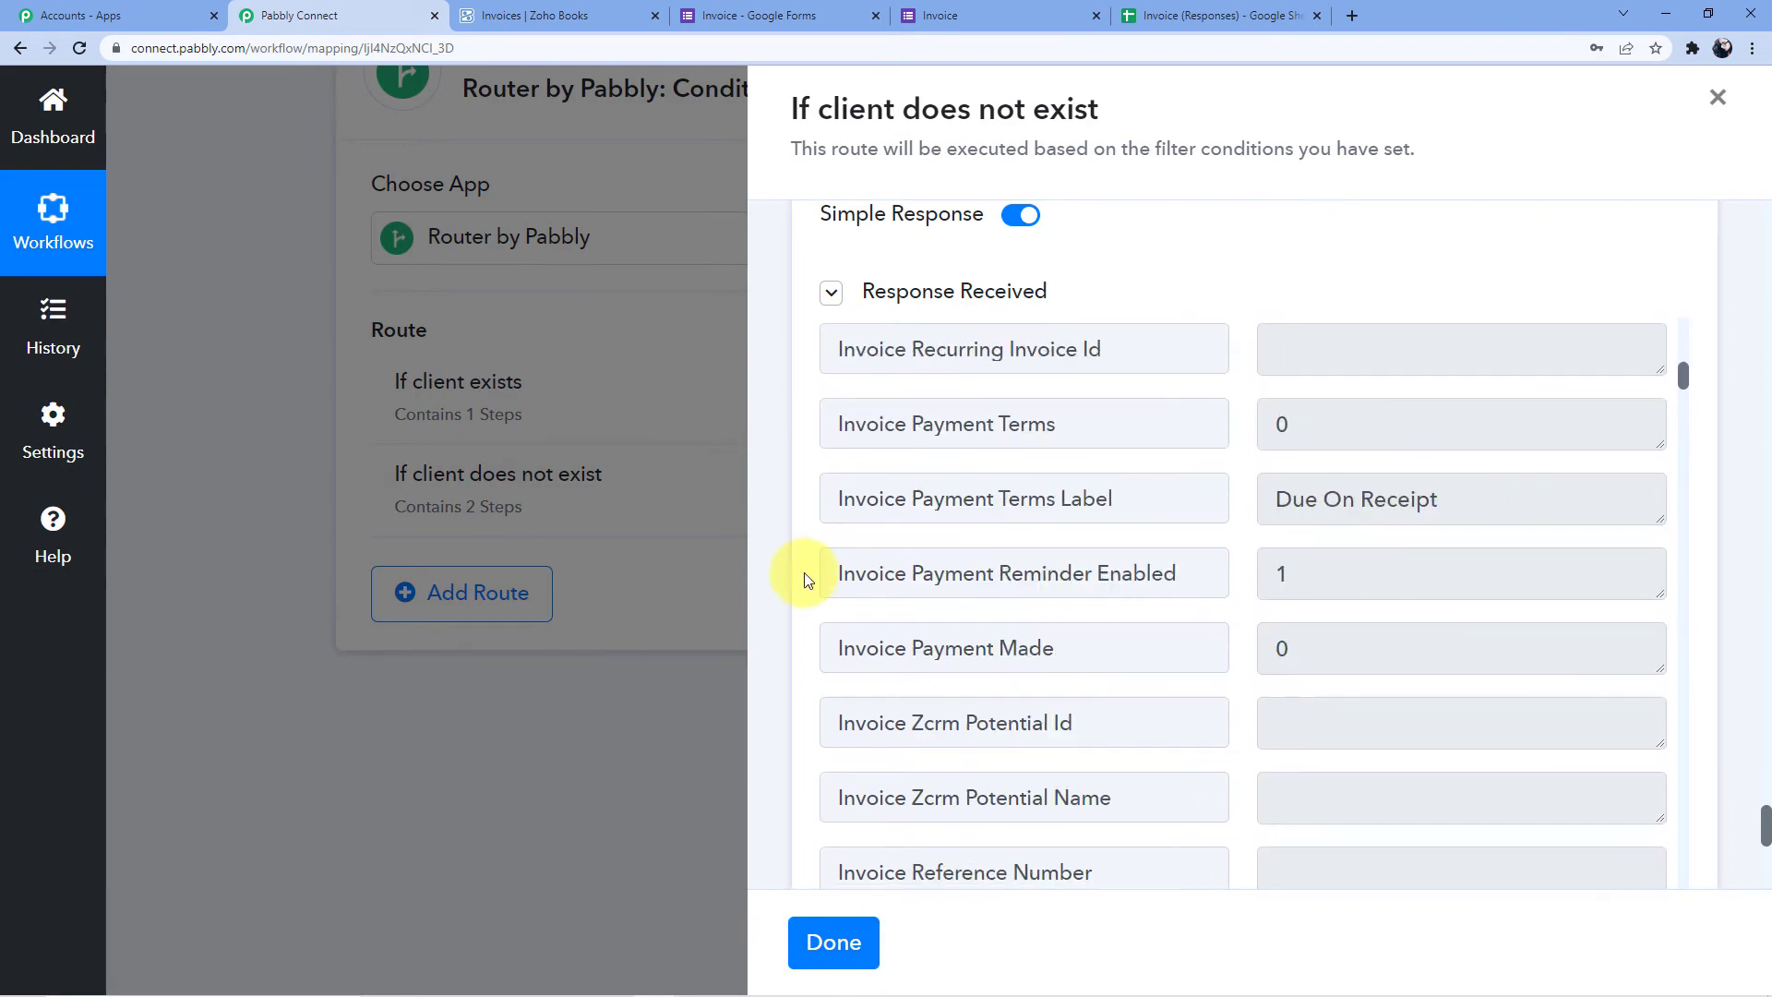
left_click(832, 943)
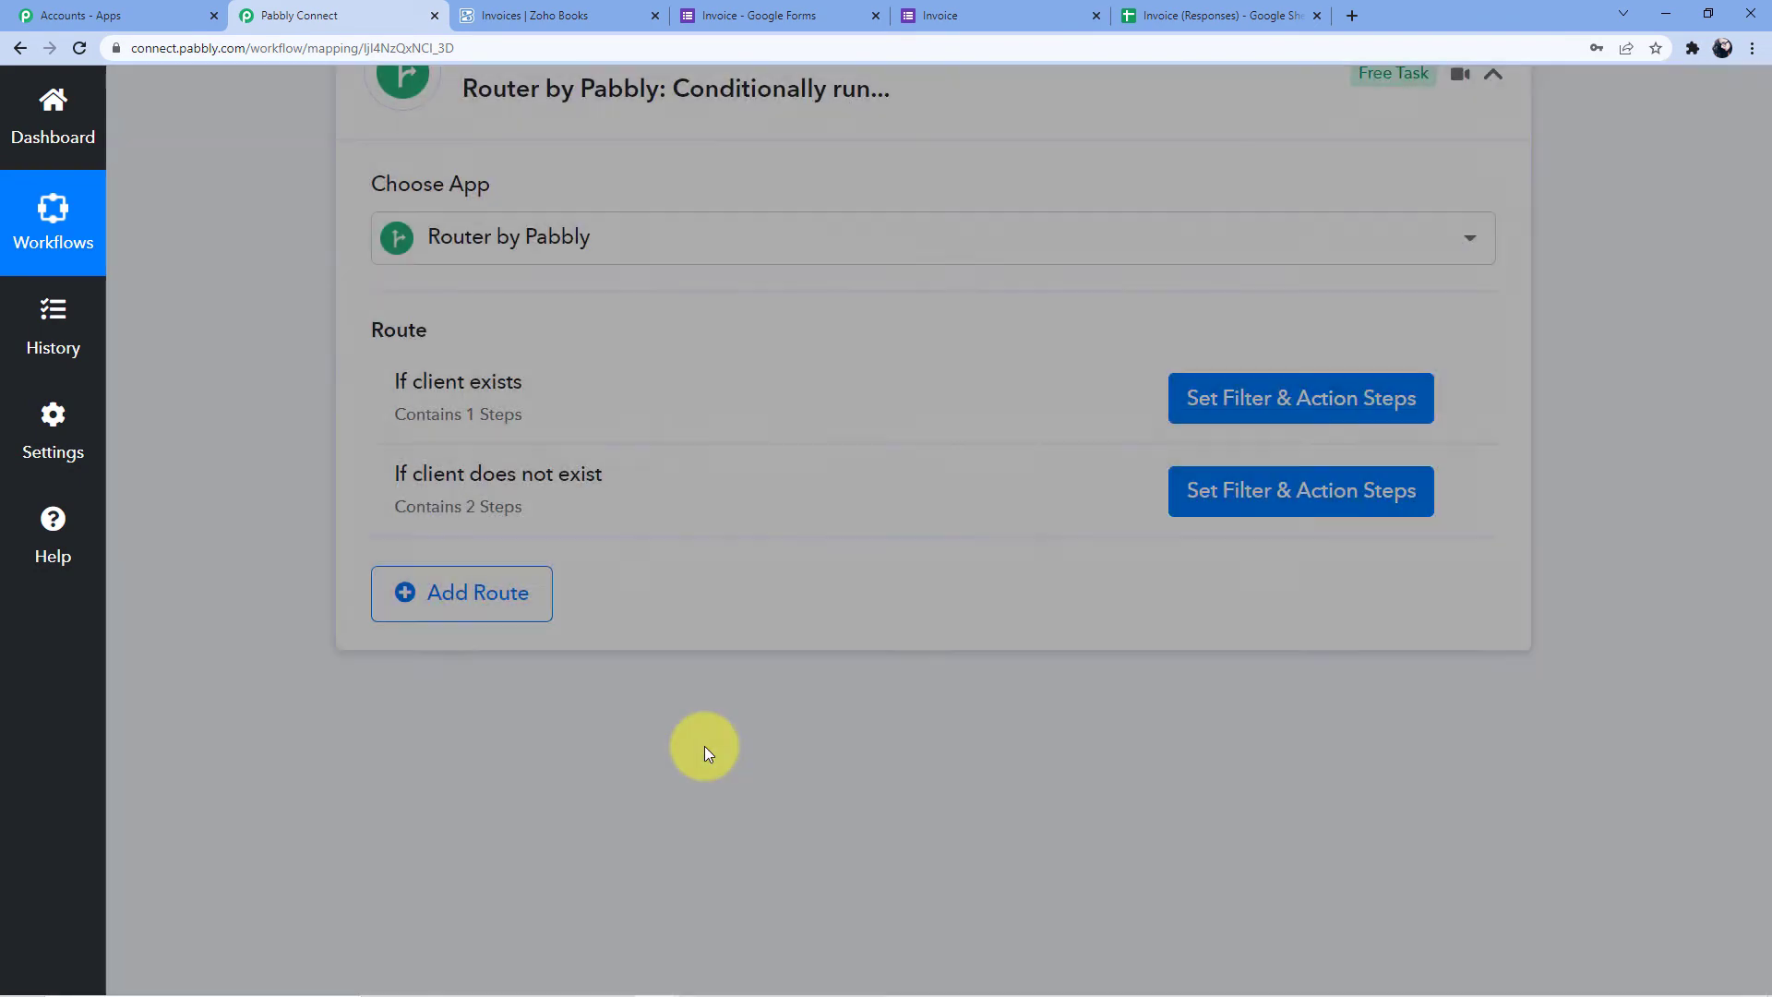
left_click(522, 16)
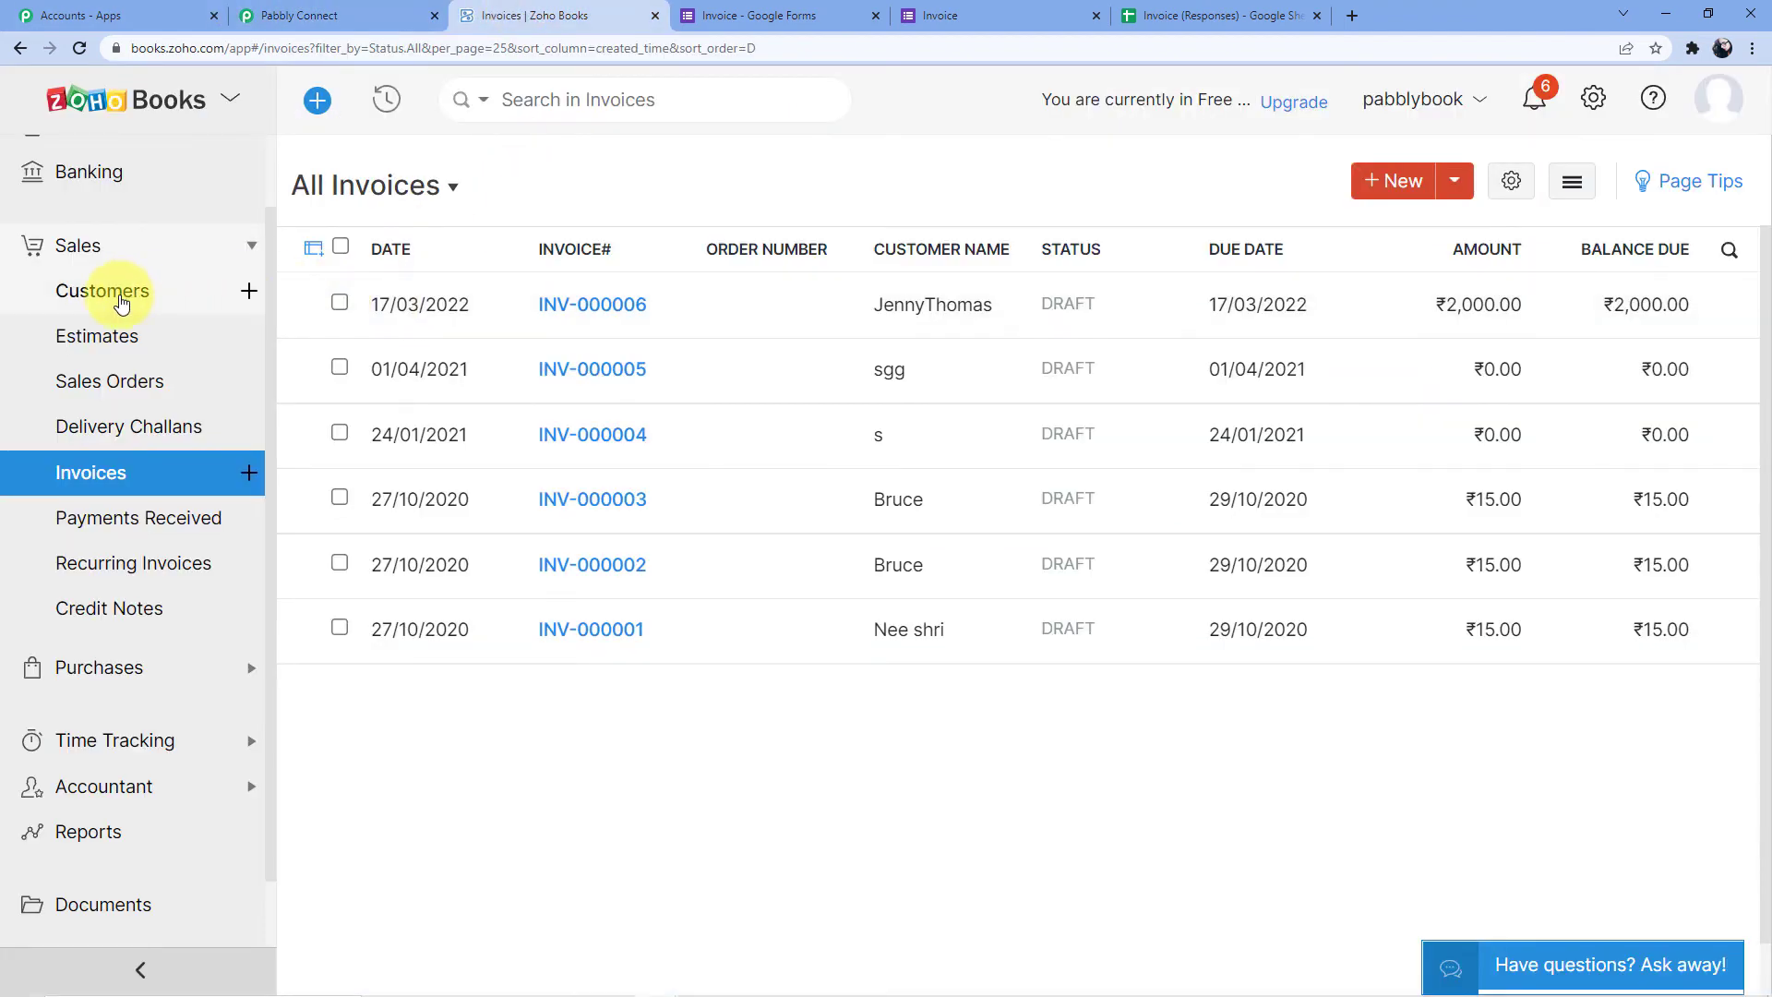
Check the new customer in Zoho Books and confirm draft invoice INV-000007 for ₹2,000.00
left_click(118, 301)
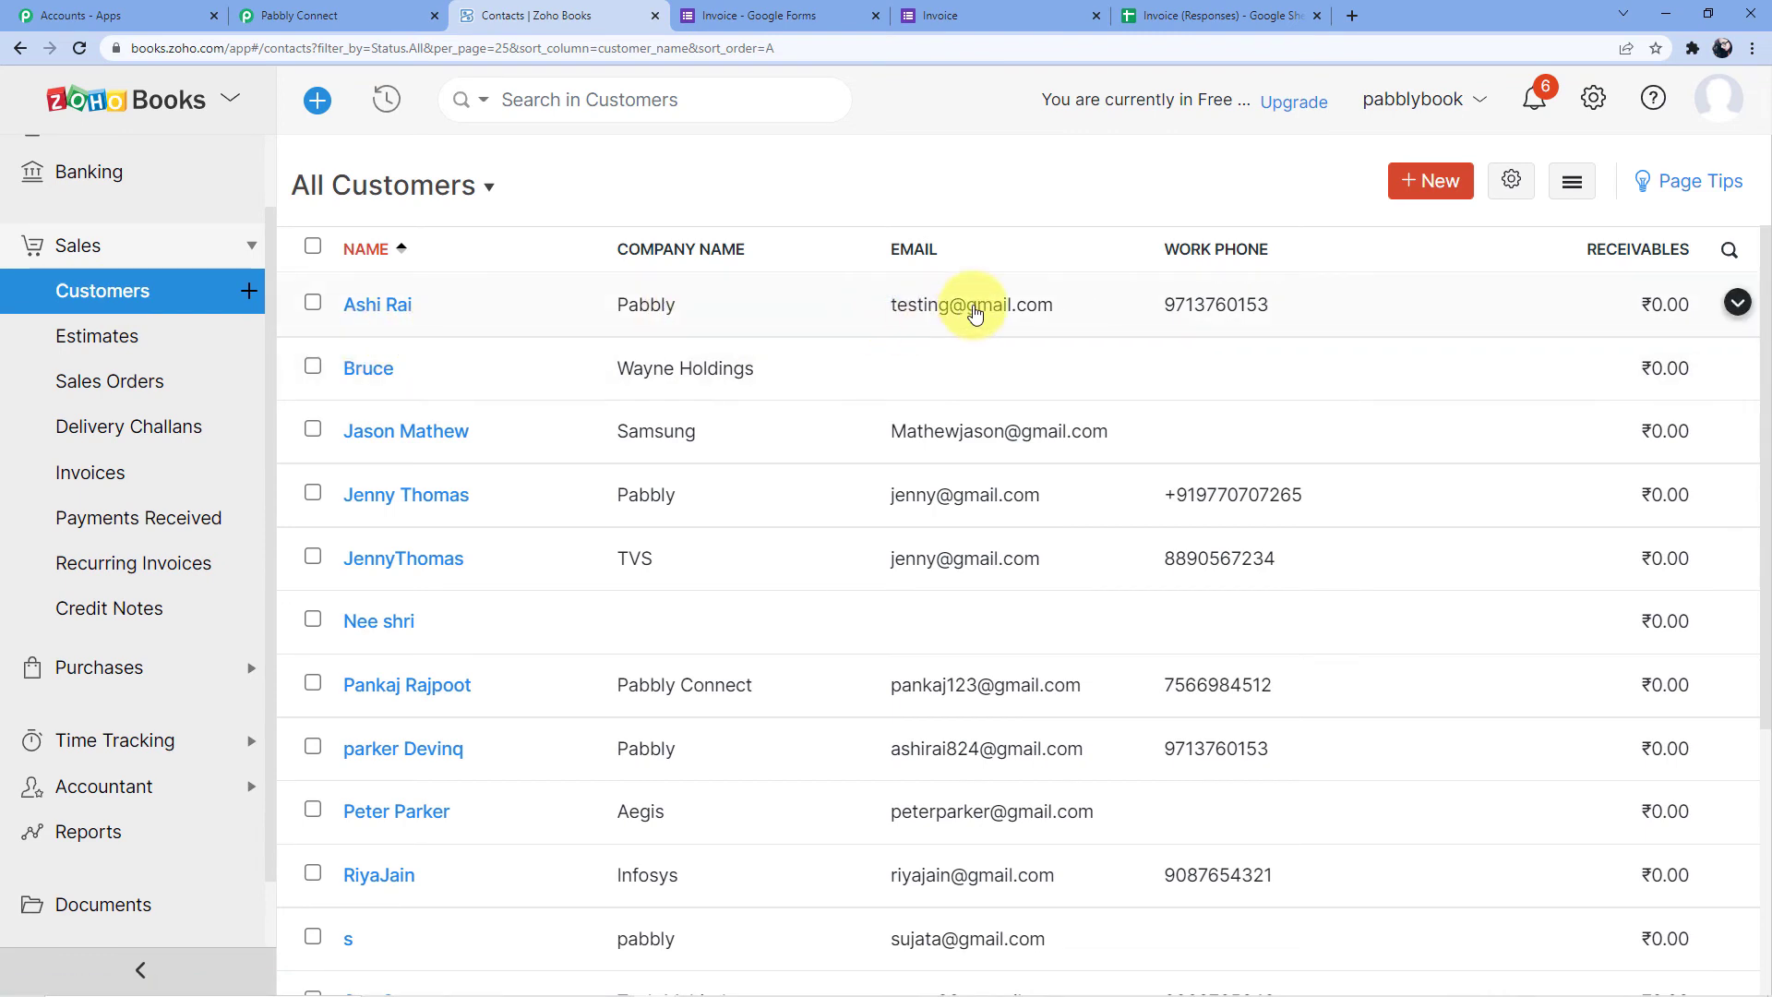
scroll(955, 349, "down", 4)
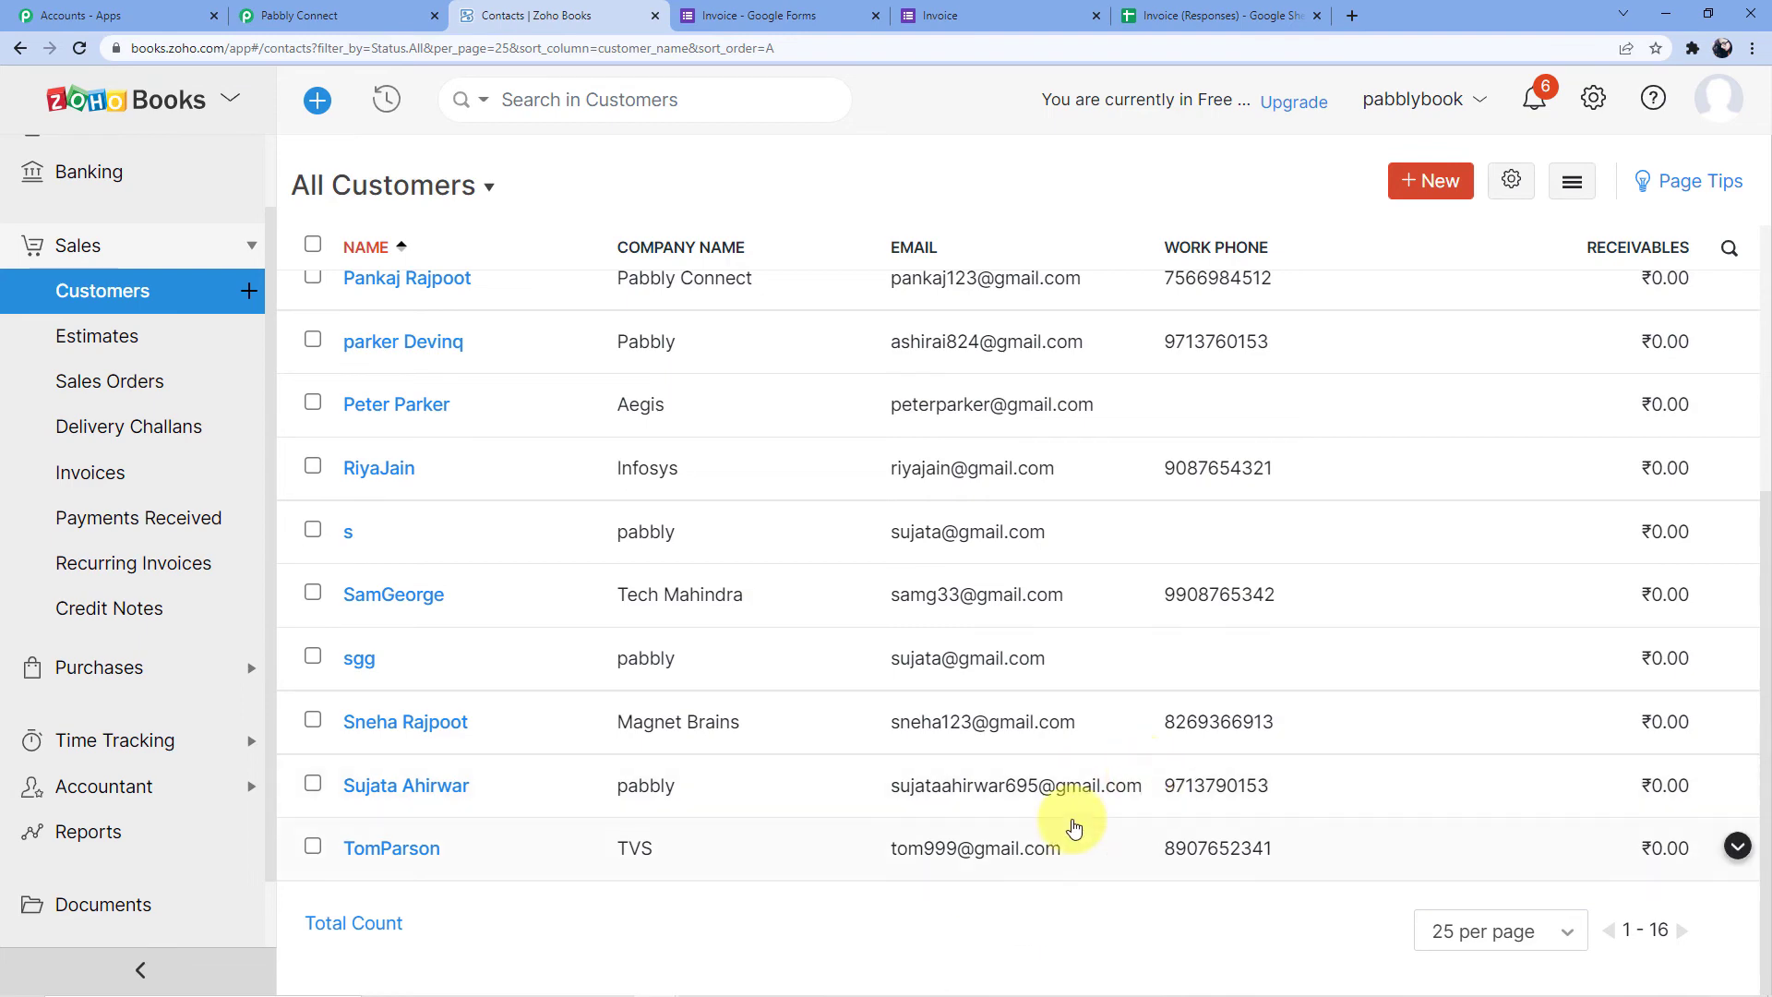
scroll(1009, 845, "up", 1)
scroll(1008, 846, "up", 3)
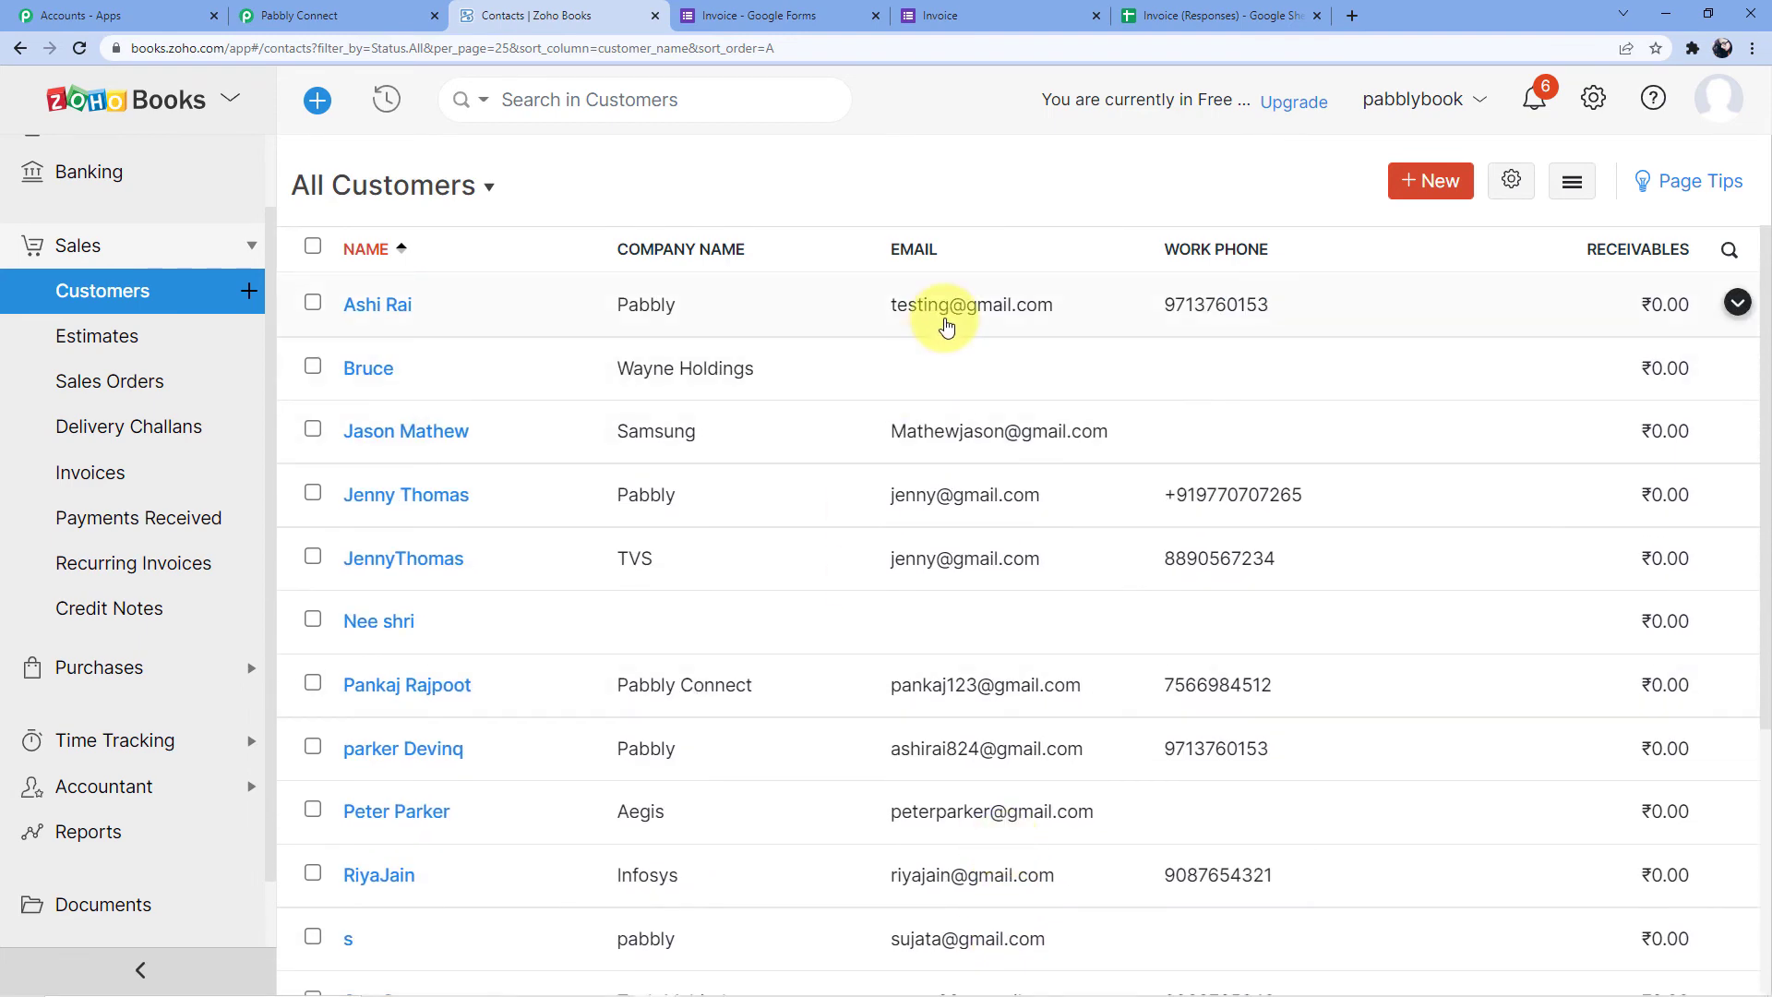
scroll(941, 318, "down", 4)
scroll(949, 702, "up", 4)
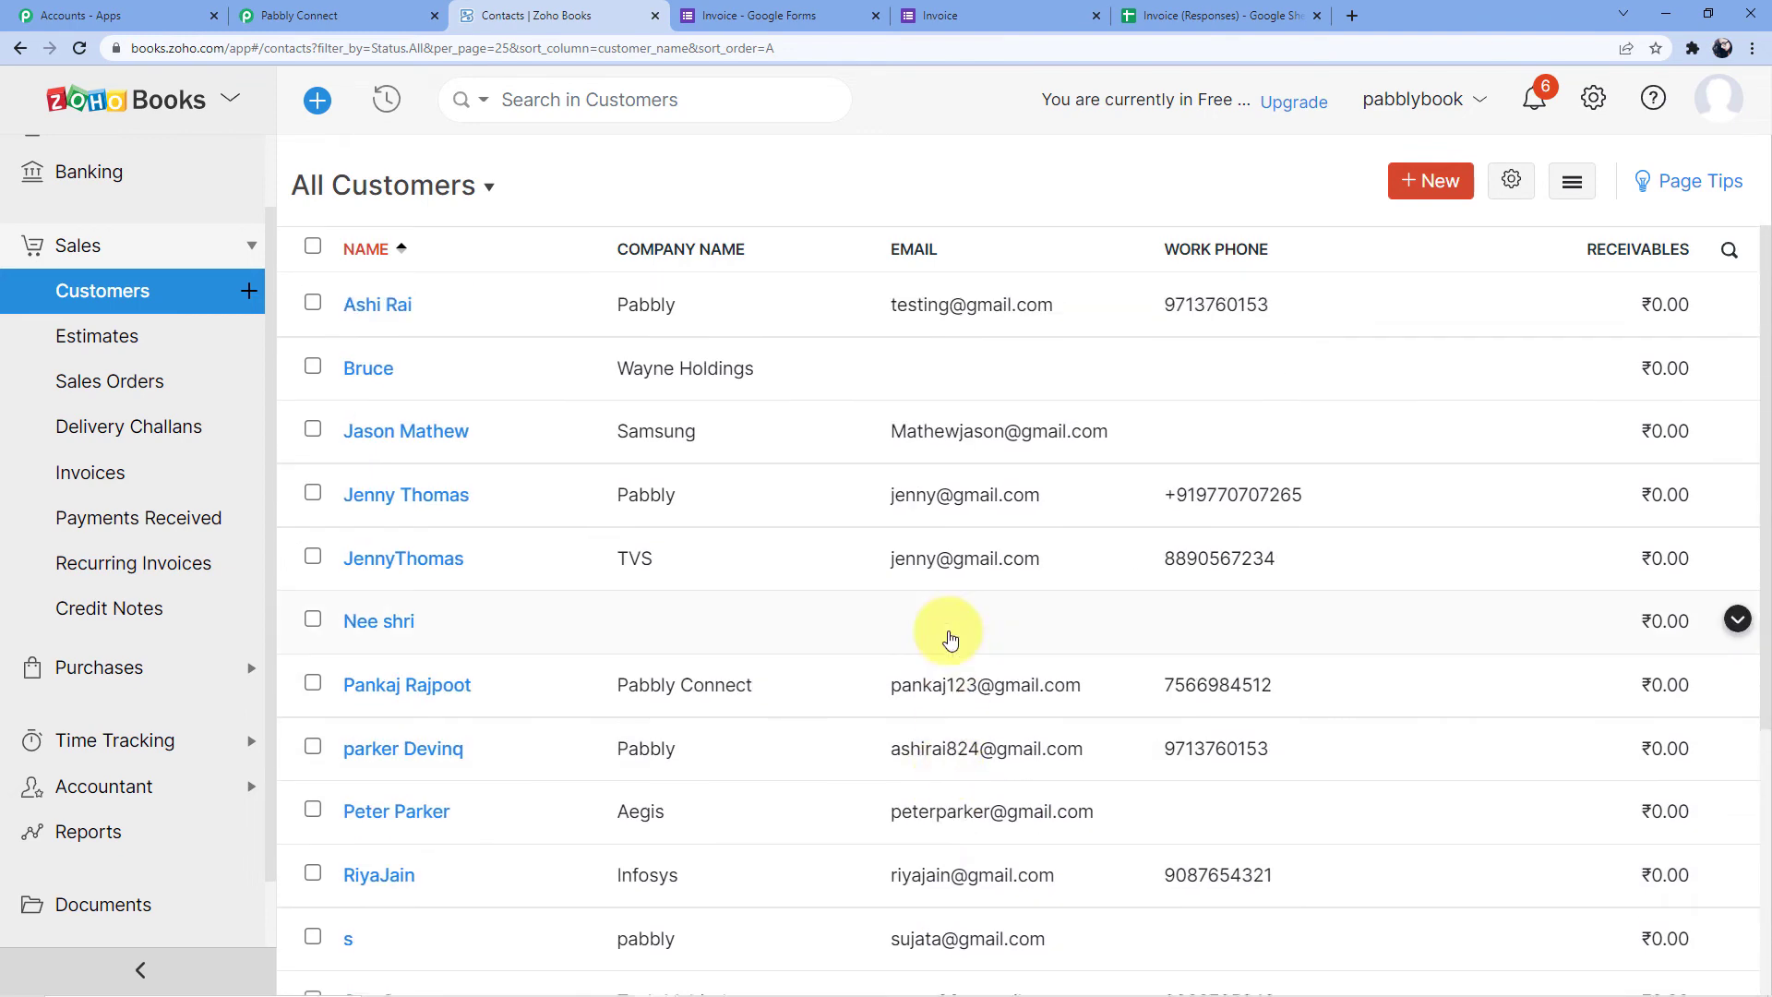
left_click(92, 469)
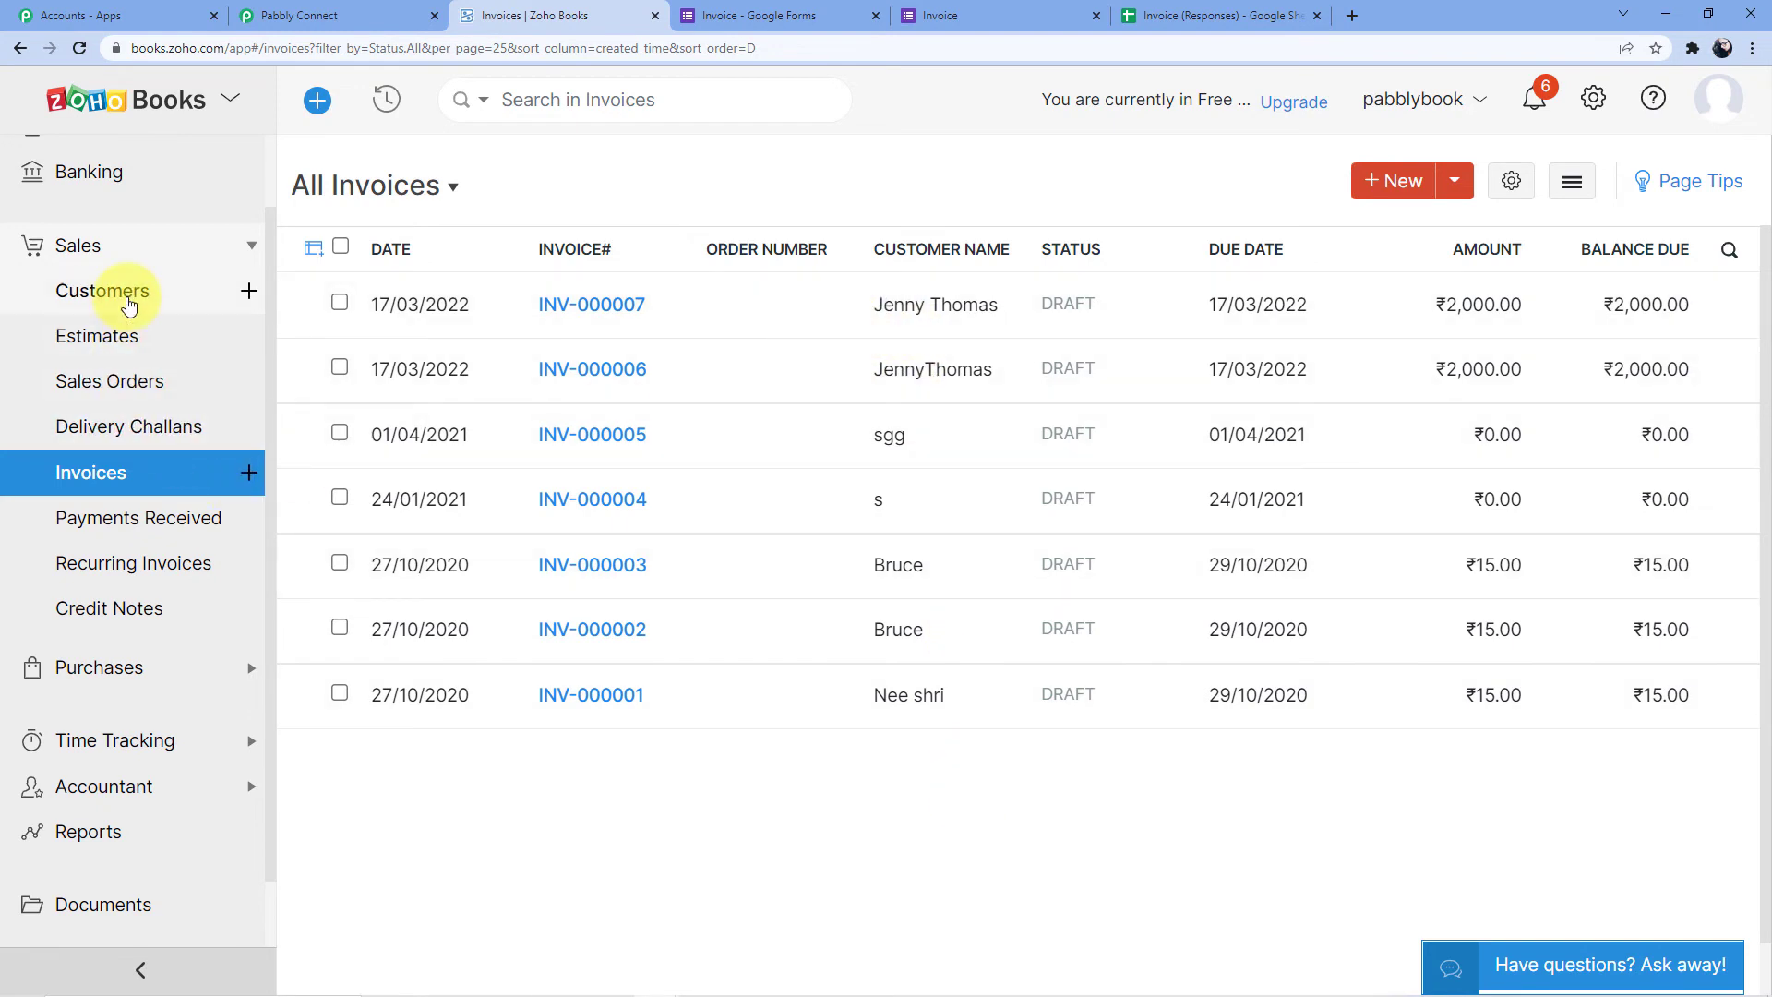
left_click(128, 304)
Load a fresh blank copy of the live Invoice form
left_click(812, 11)
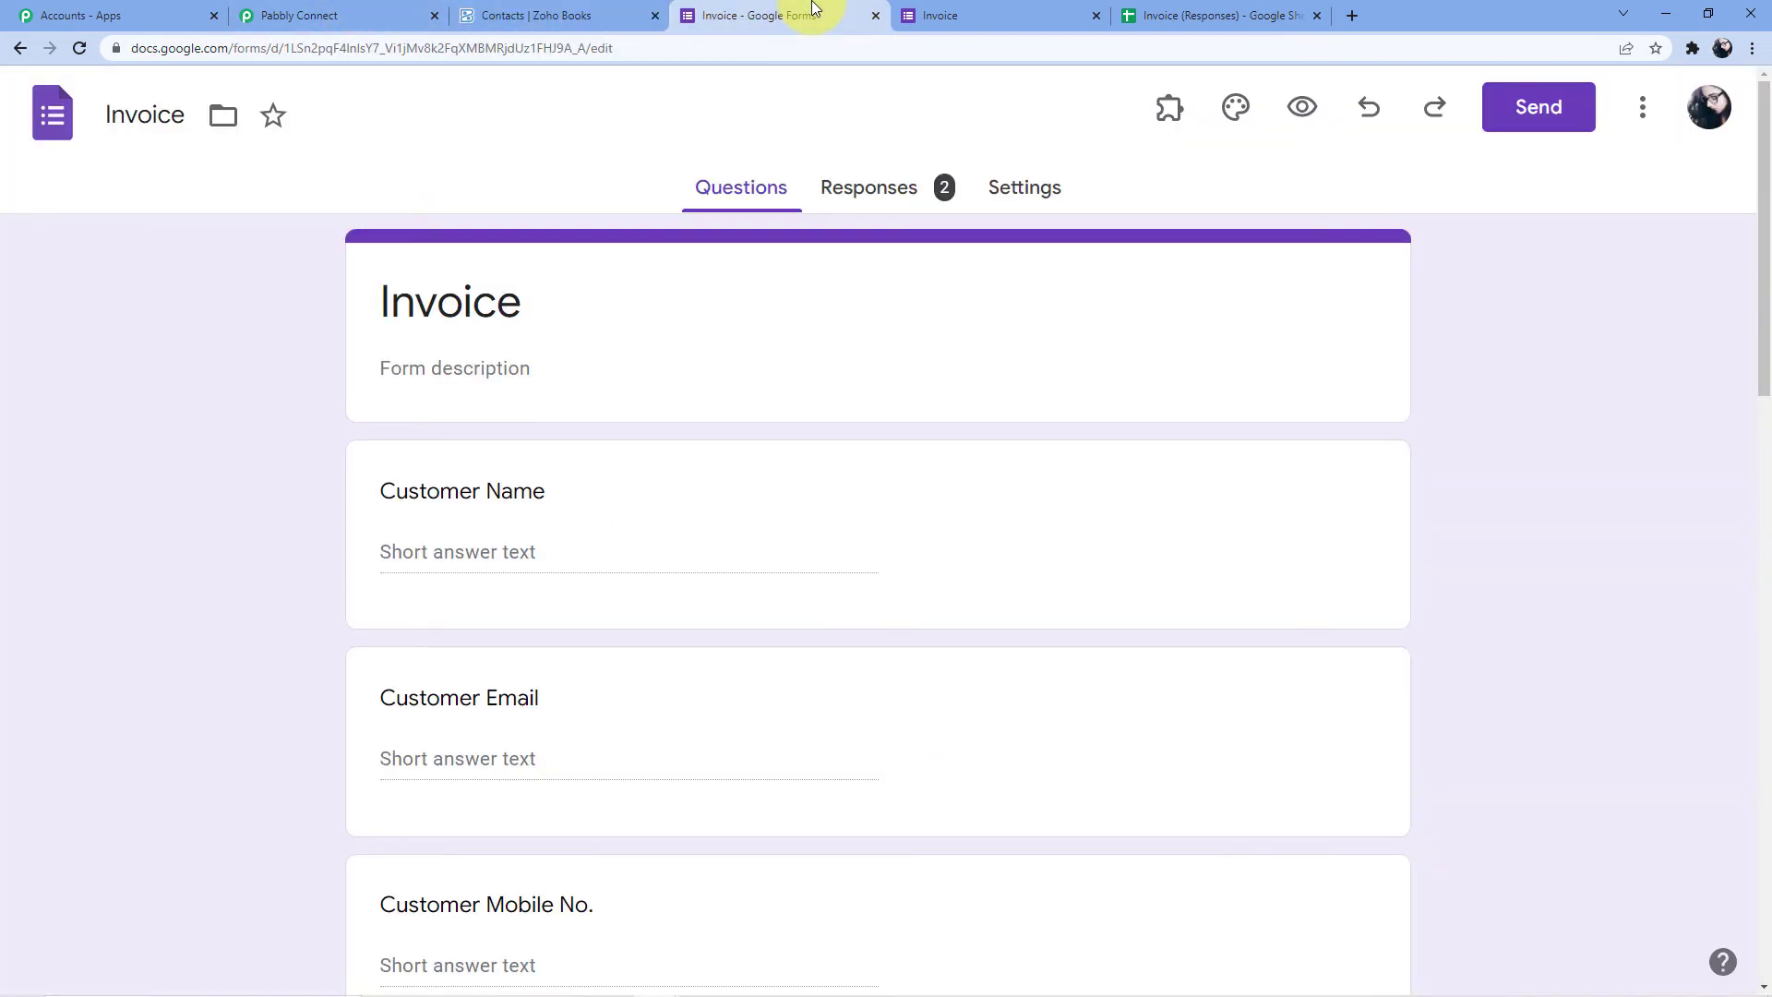
left_click(923, 11)
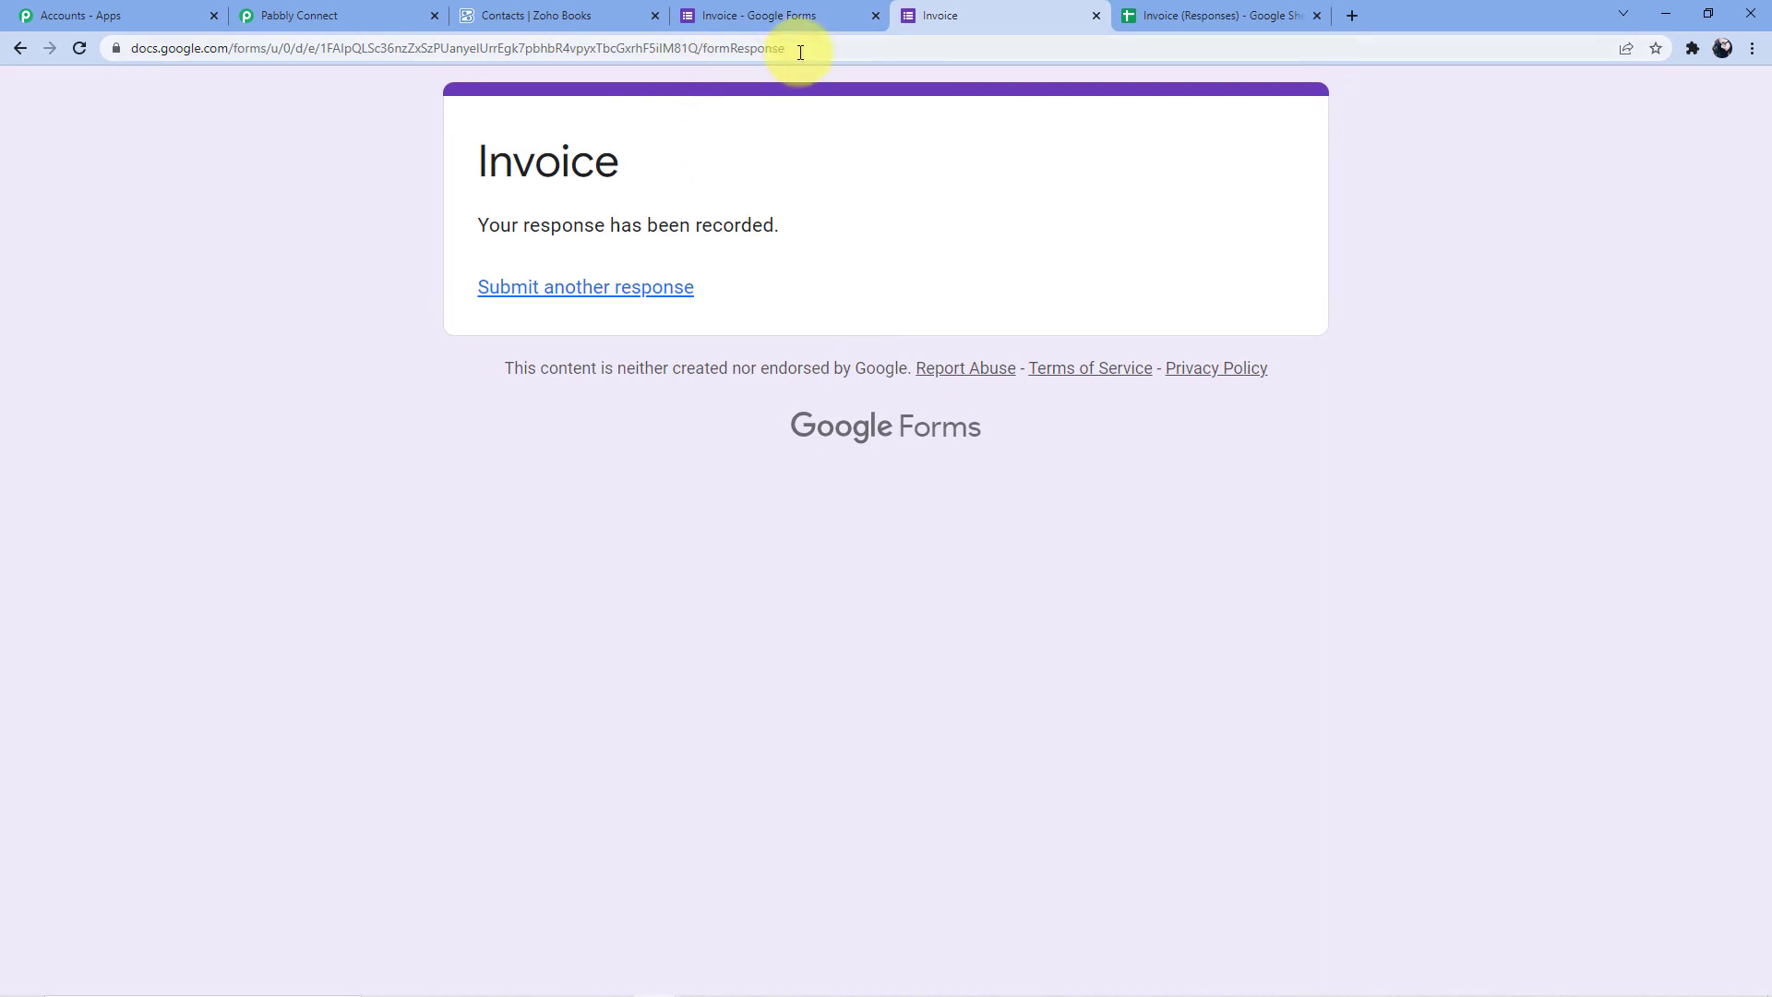
left_click(795, 48)
type("docs.google.com/forms/d/e/1FAIpQLSc36nzZxSzPUanyelUrrEgk7pbhbR4vpyxTbcGxrhF5iIM81Q/viewform")
key("Return")
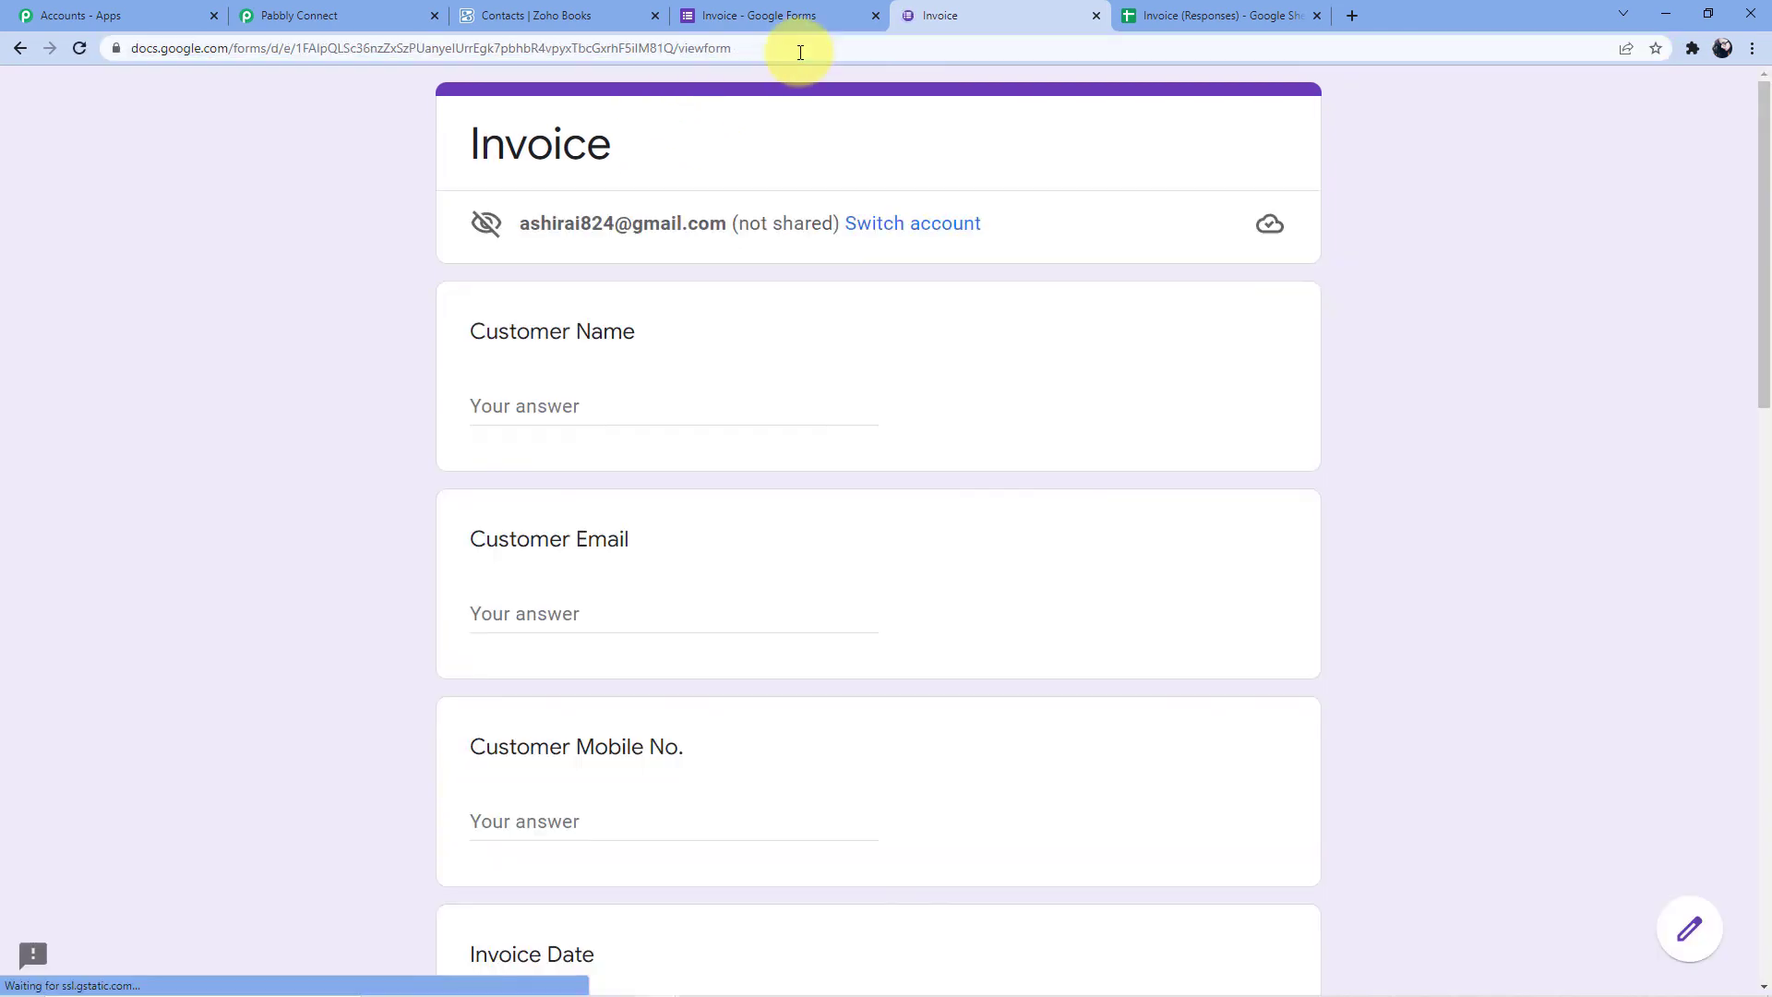
Fill in the customer's name, e-mail address and mobile number
left_click(603, 409)
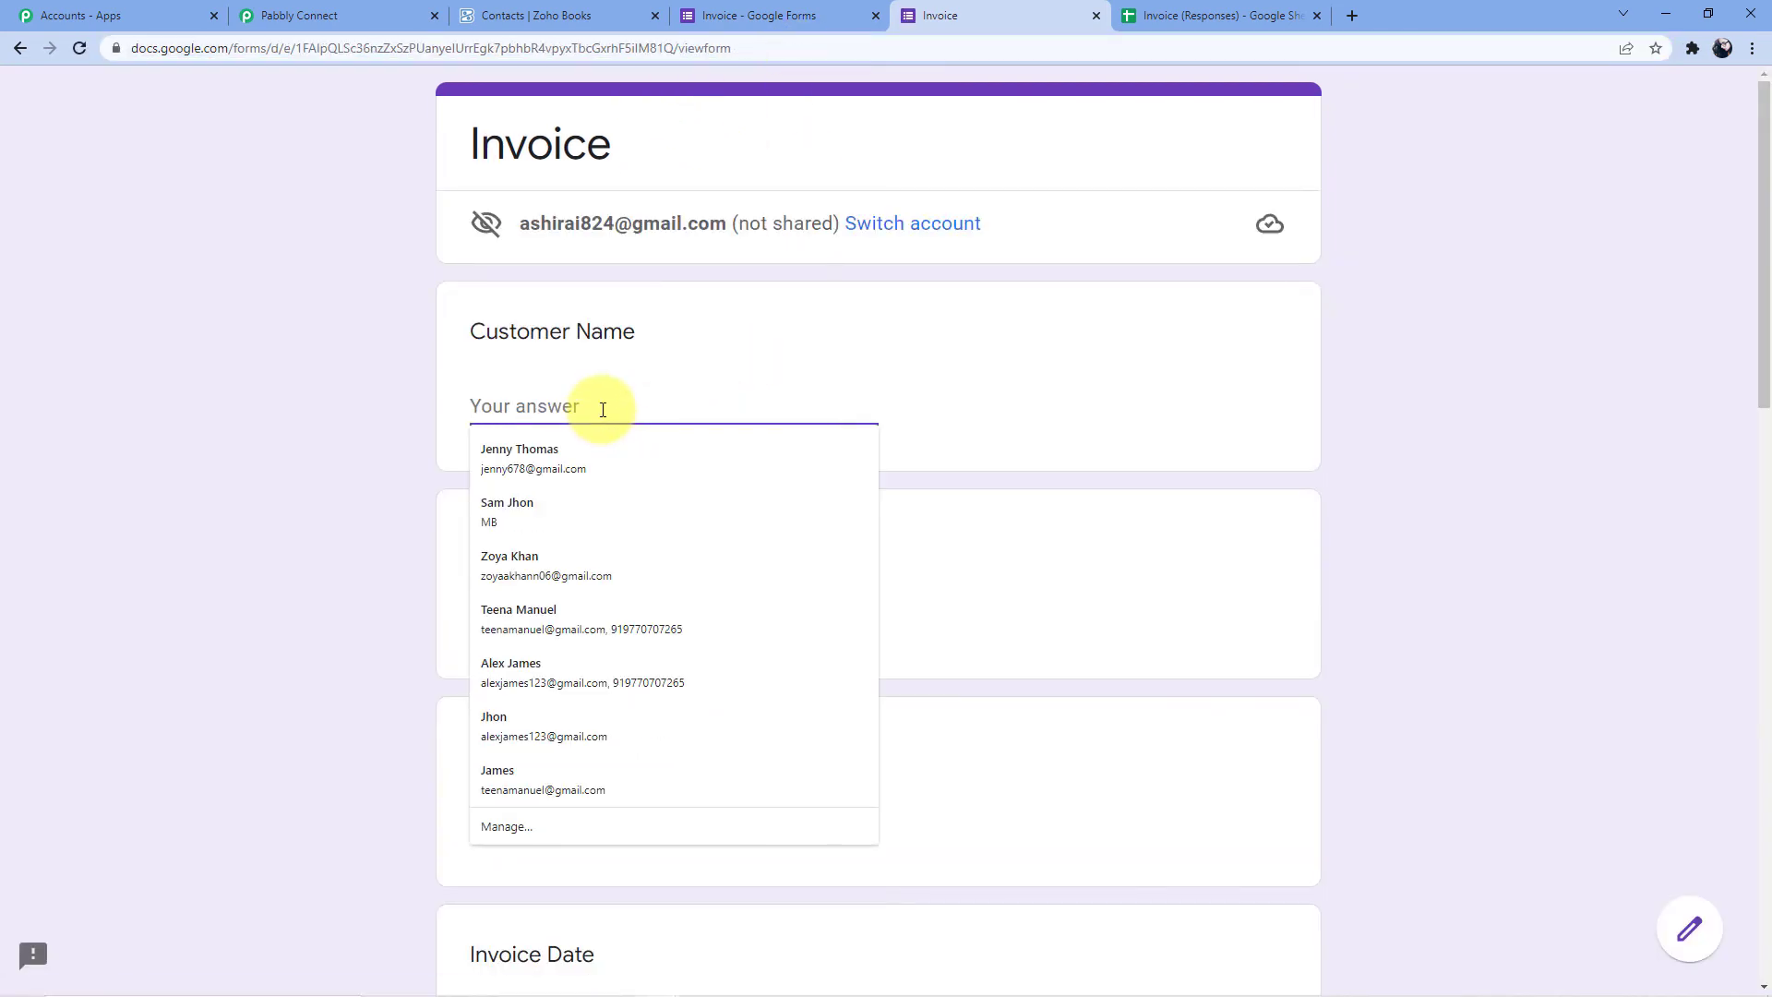
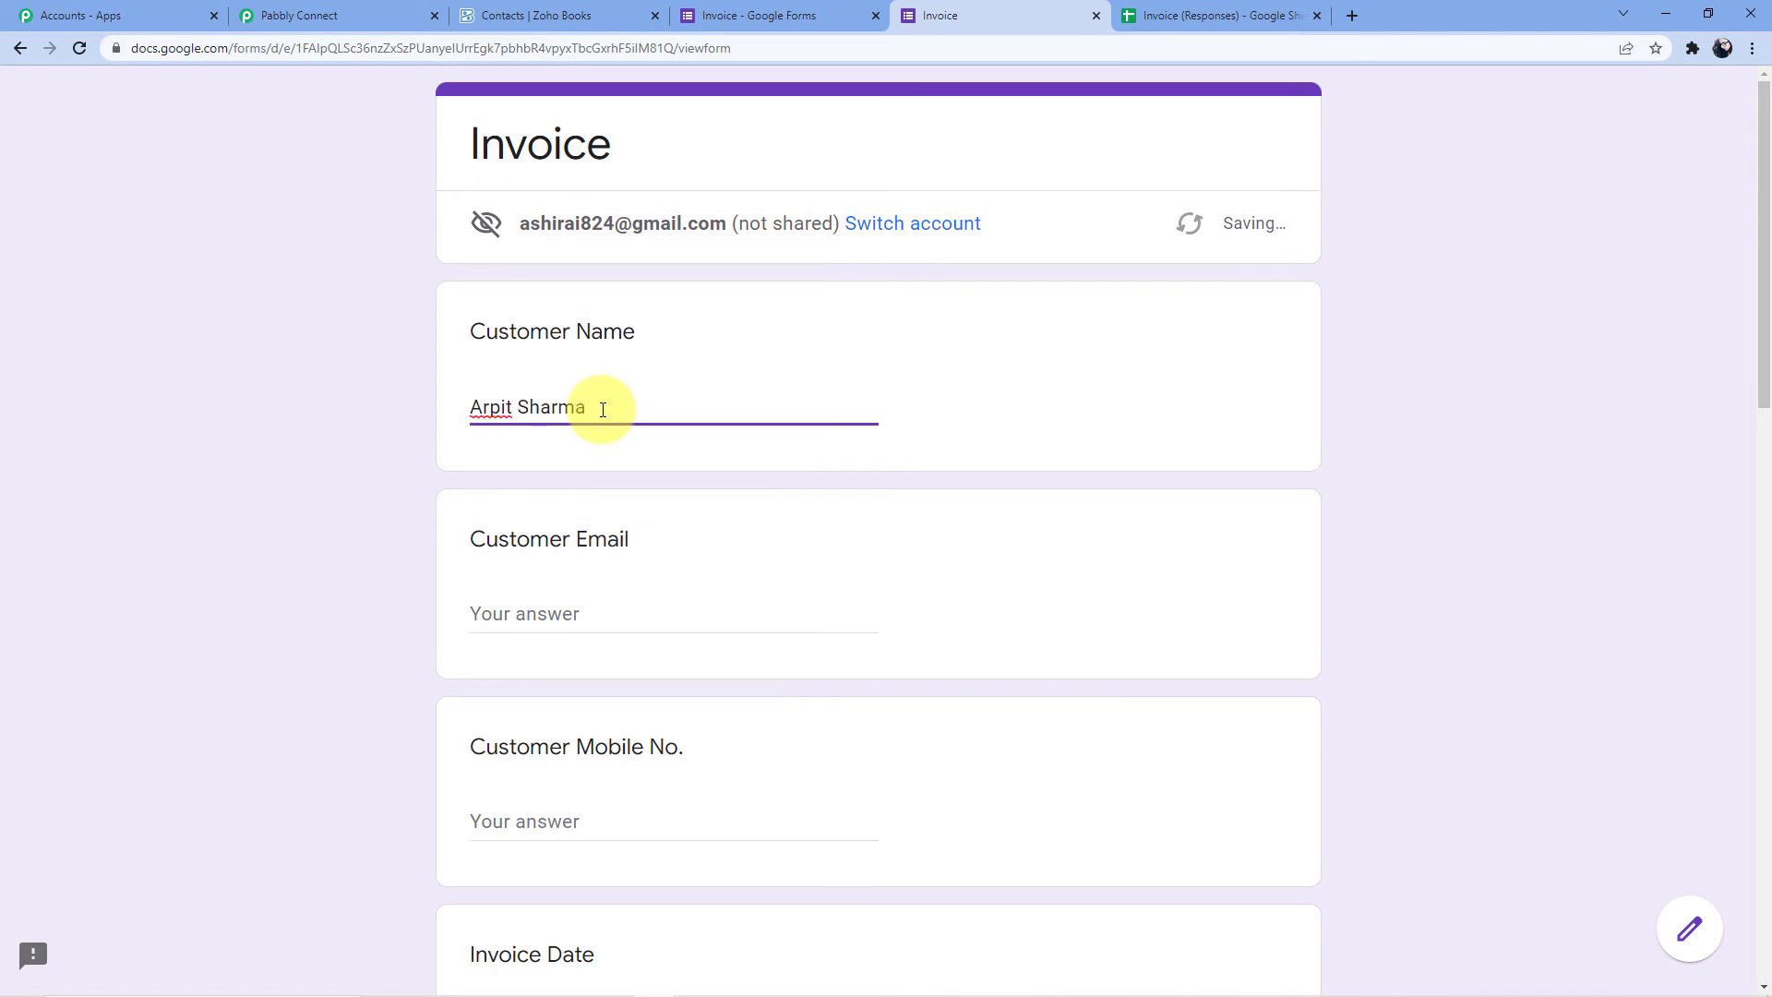
left_click(576, 615)
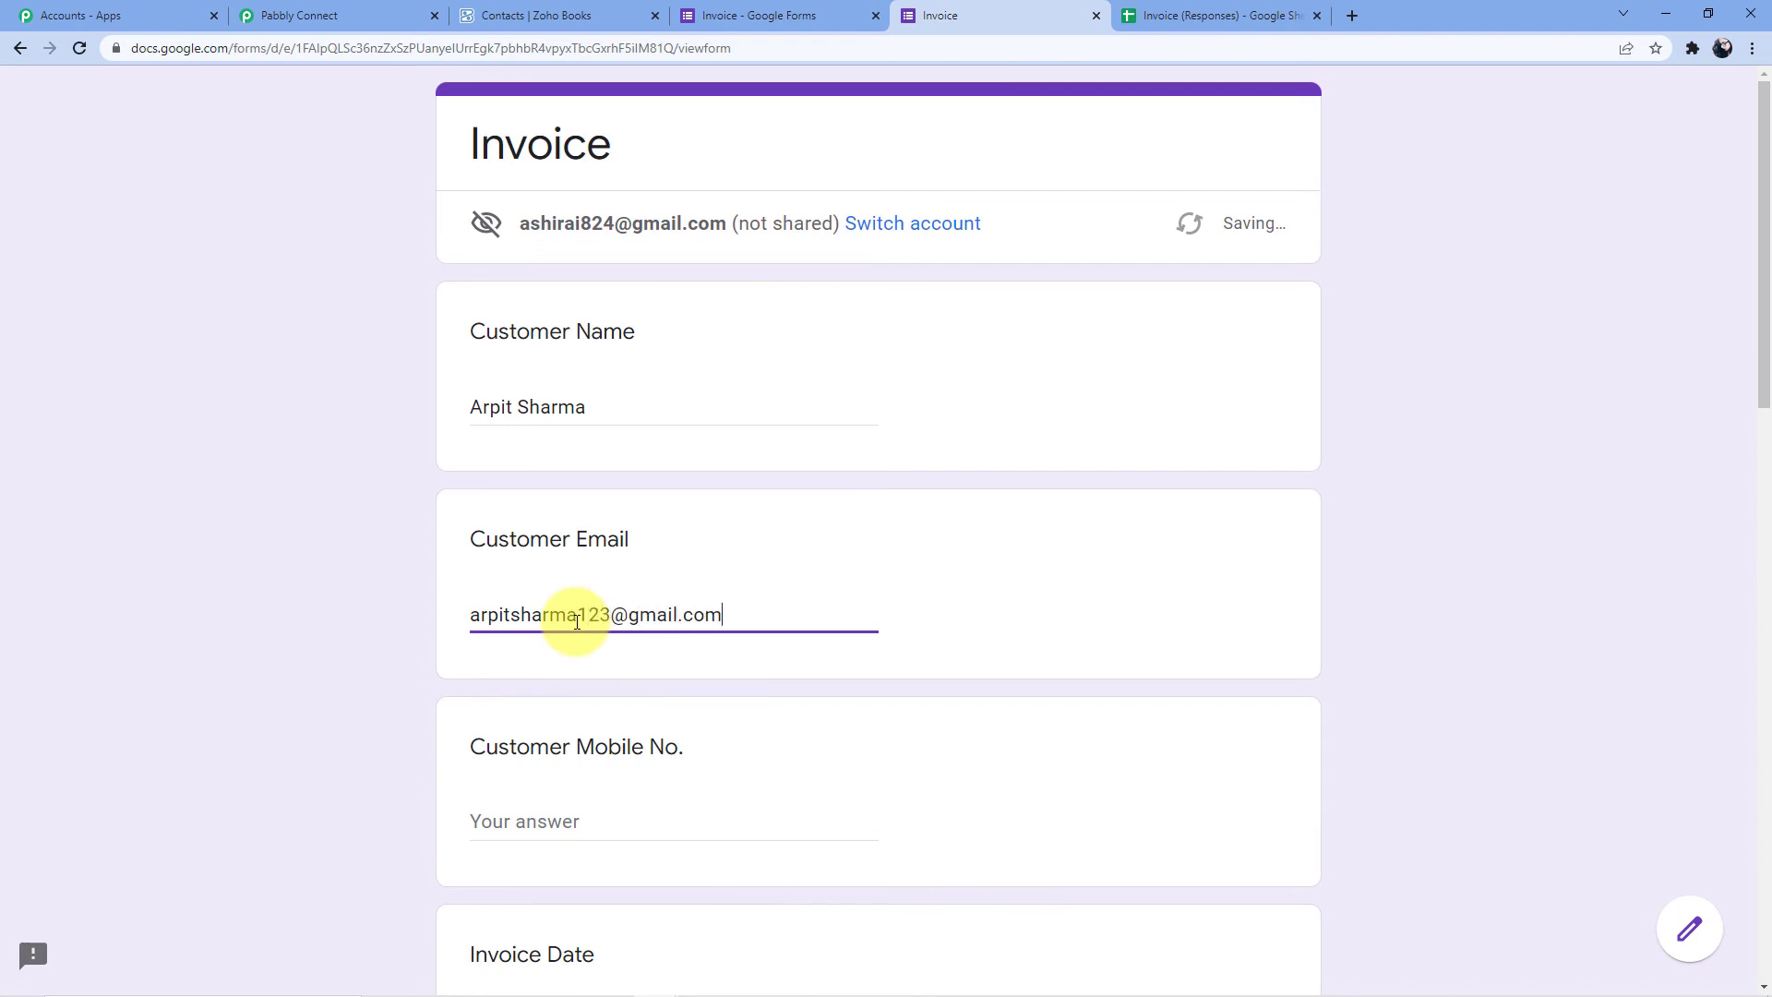
scroll(577, 620, "down", 3)
left_click(609, 554)
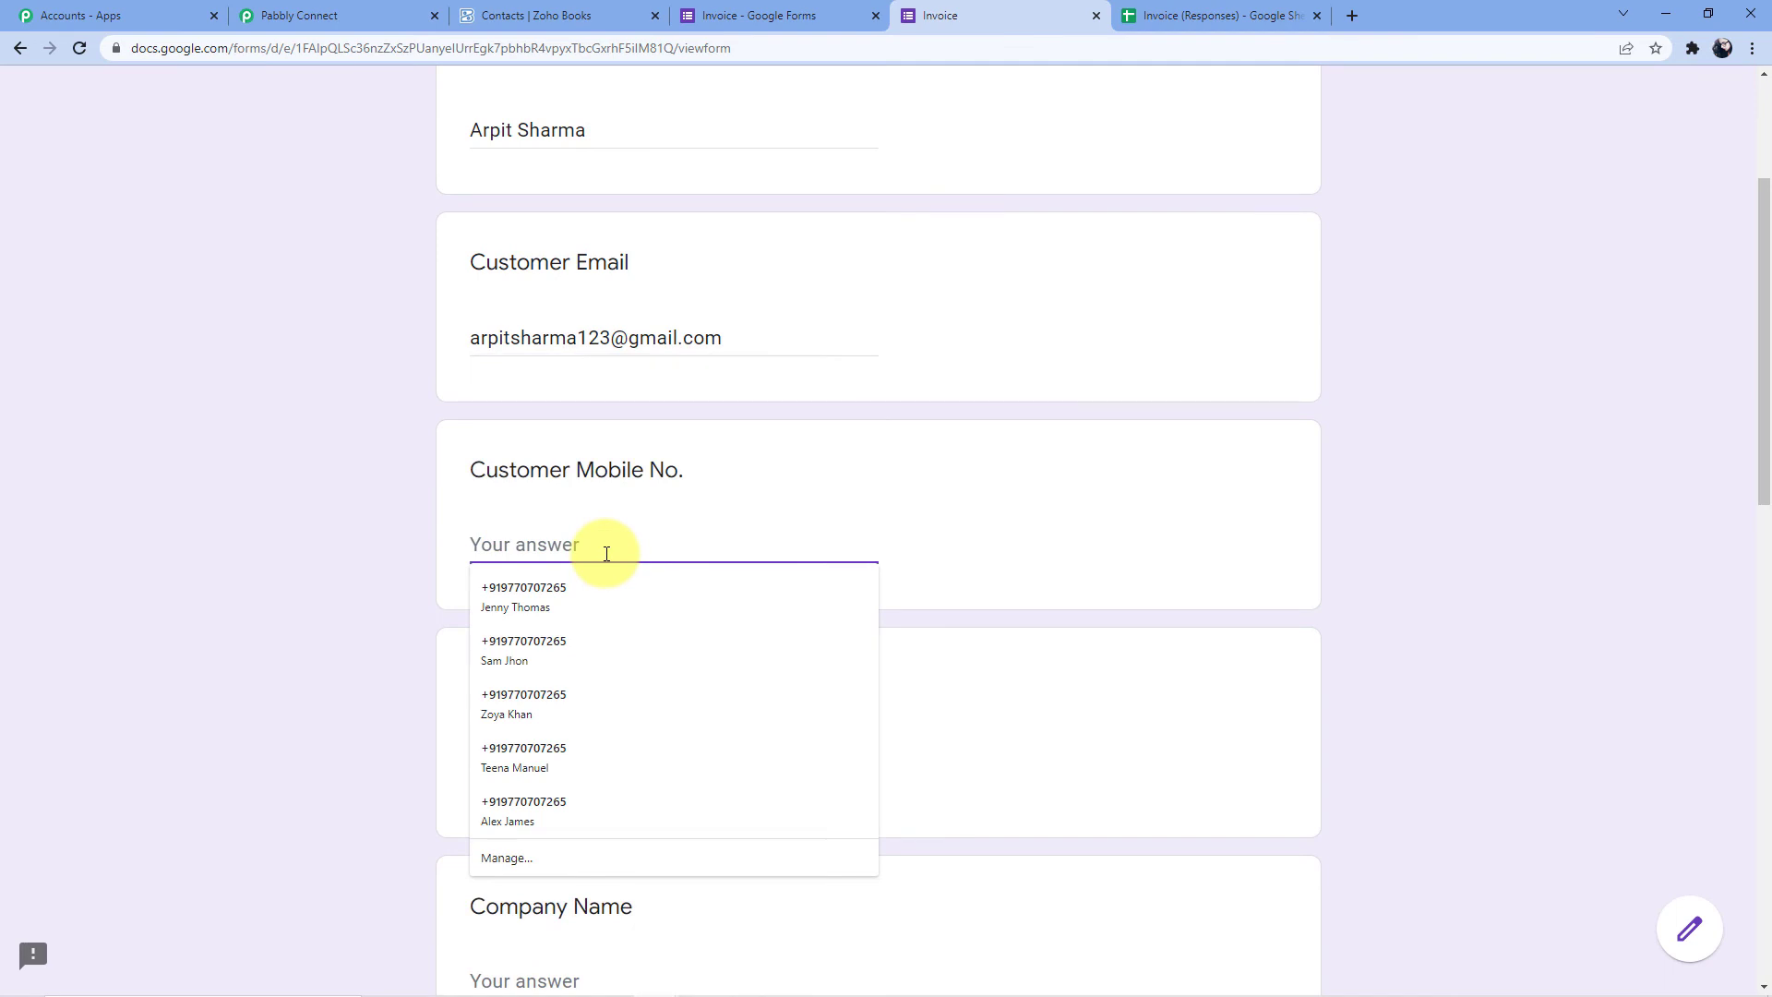
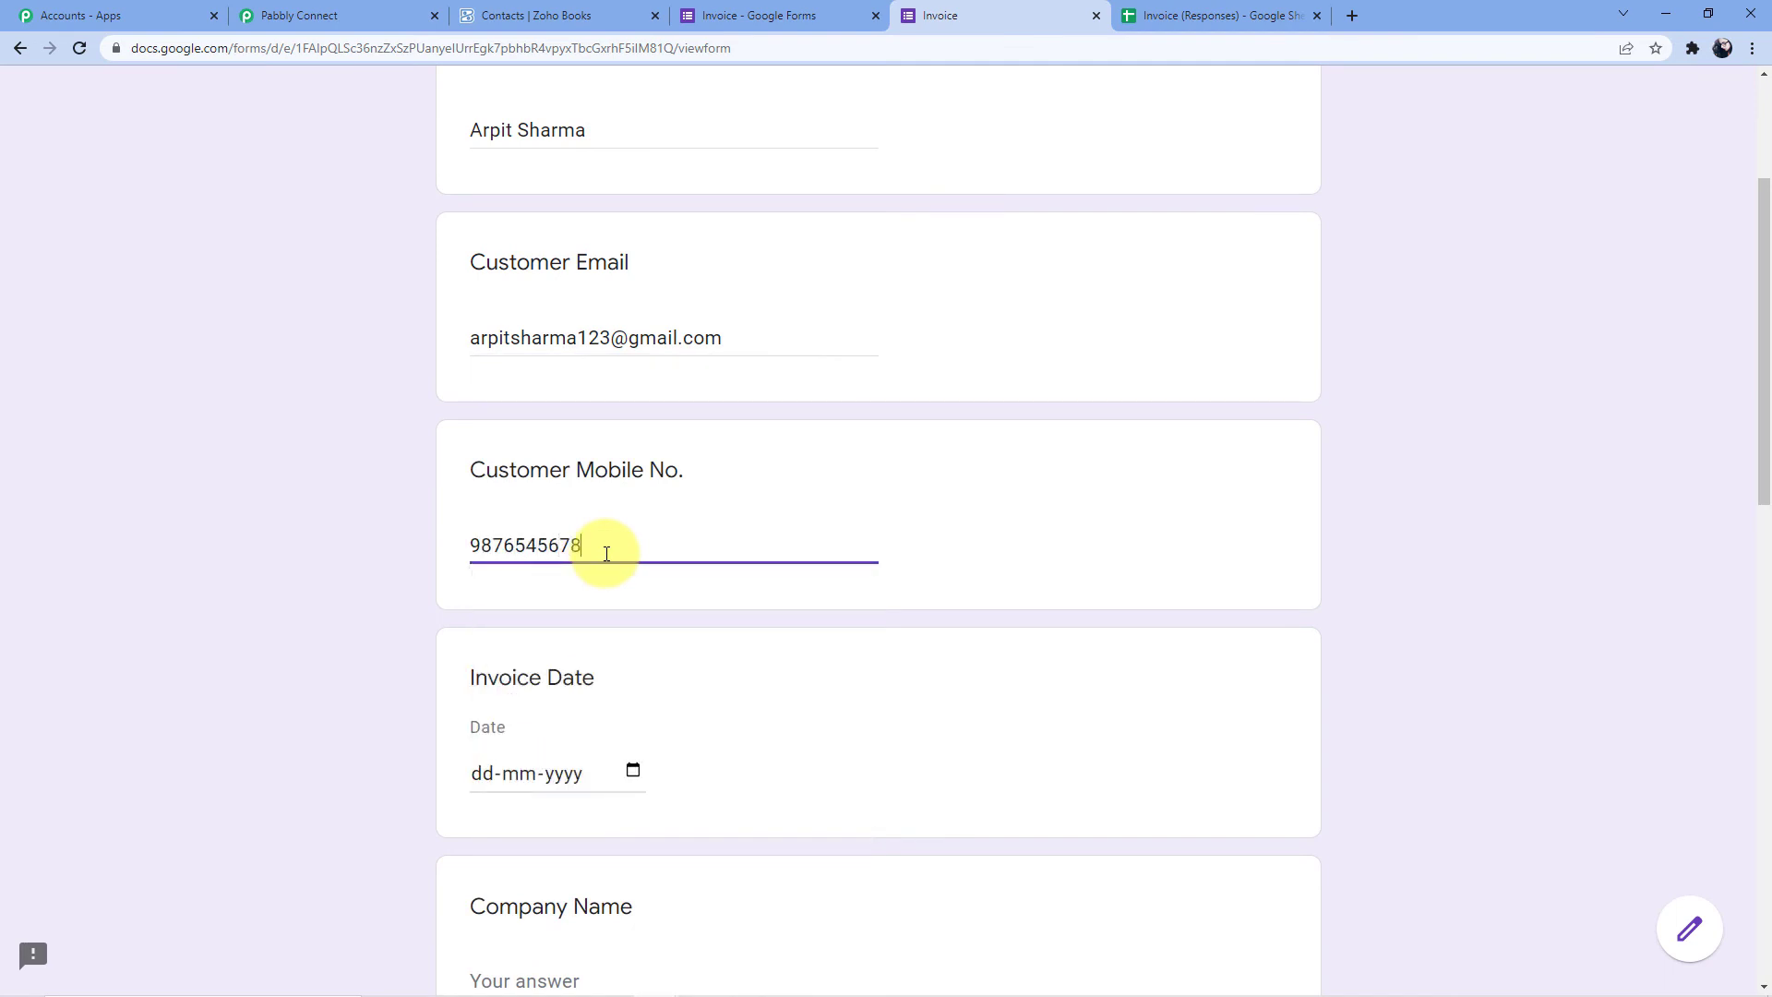
Set the invoice date to 19-03-2022, company Pabbly and product Pabbly Form Builder
scroll(605, 517, "down", 3)
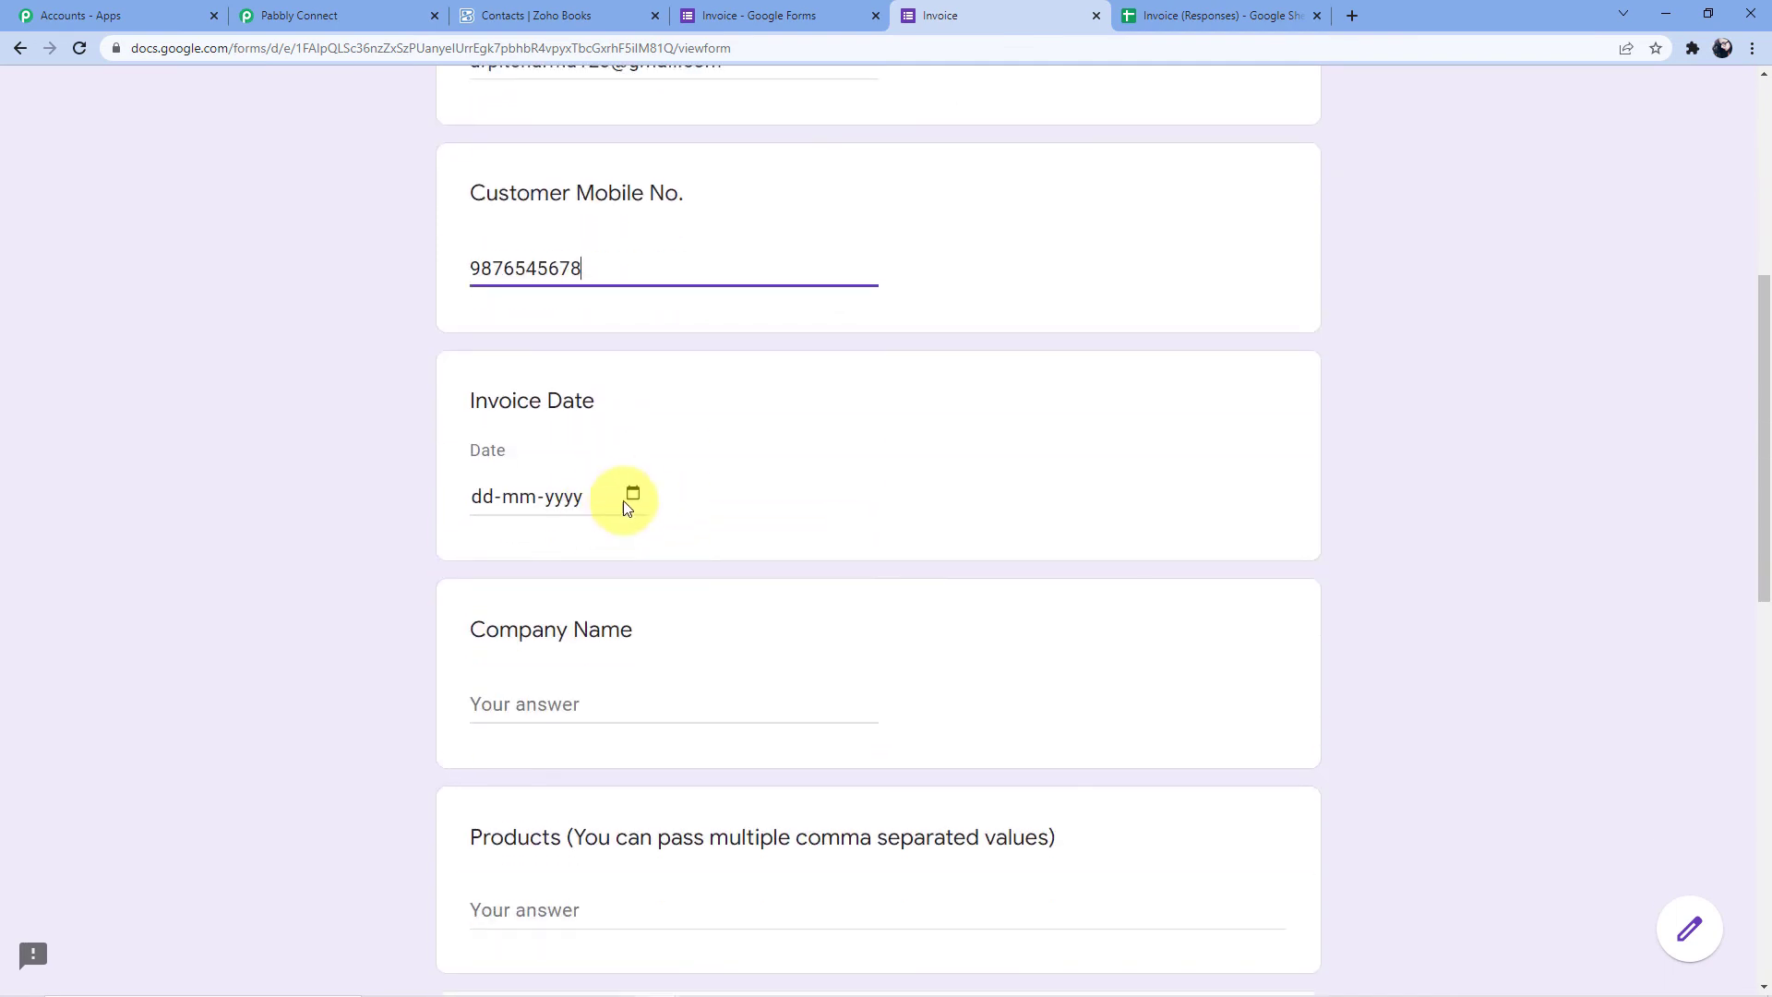
left_click(633, 493)
left_click(688, 713)
scroll(711, 434, "down", 2)
left_click(558, 511)
type("Pabbly")
left_click(676, 396)
scroll(676, 396, "down", 4)
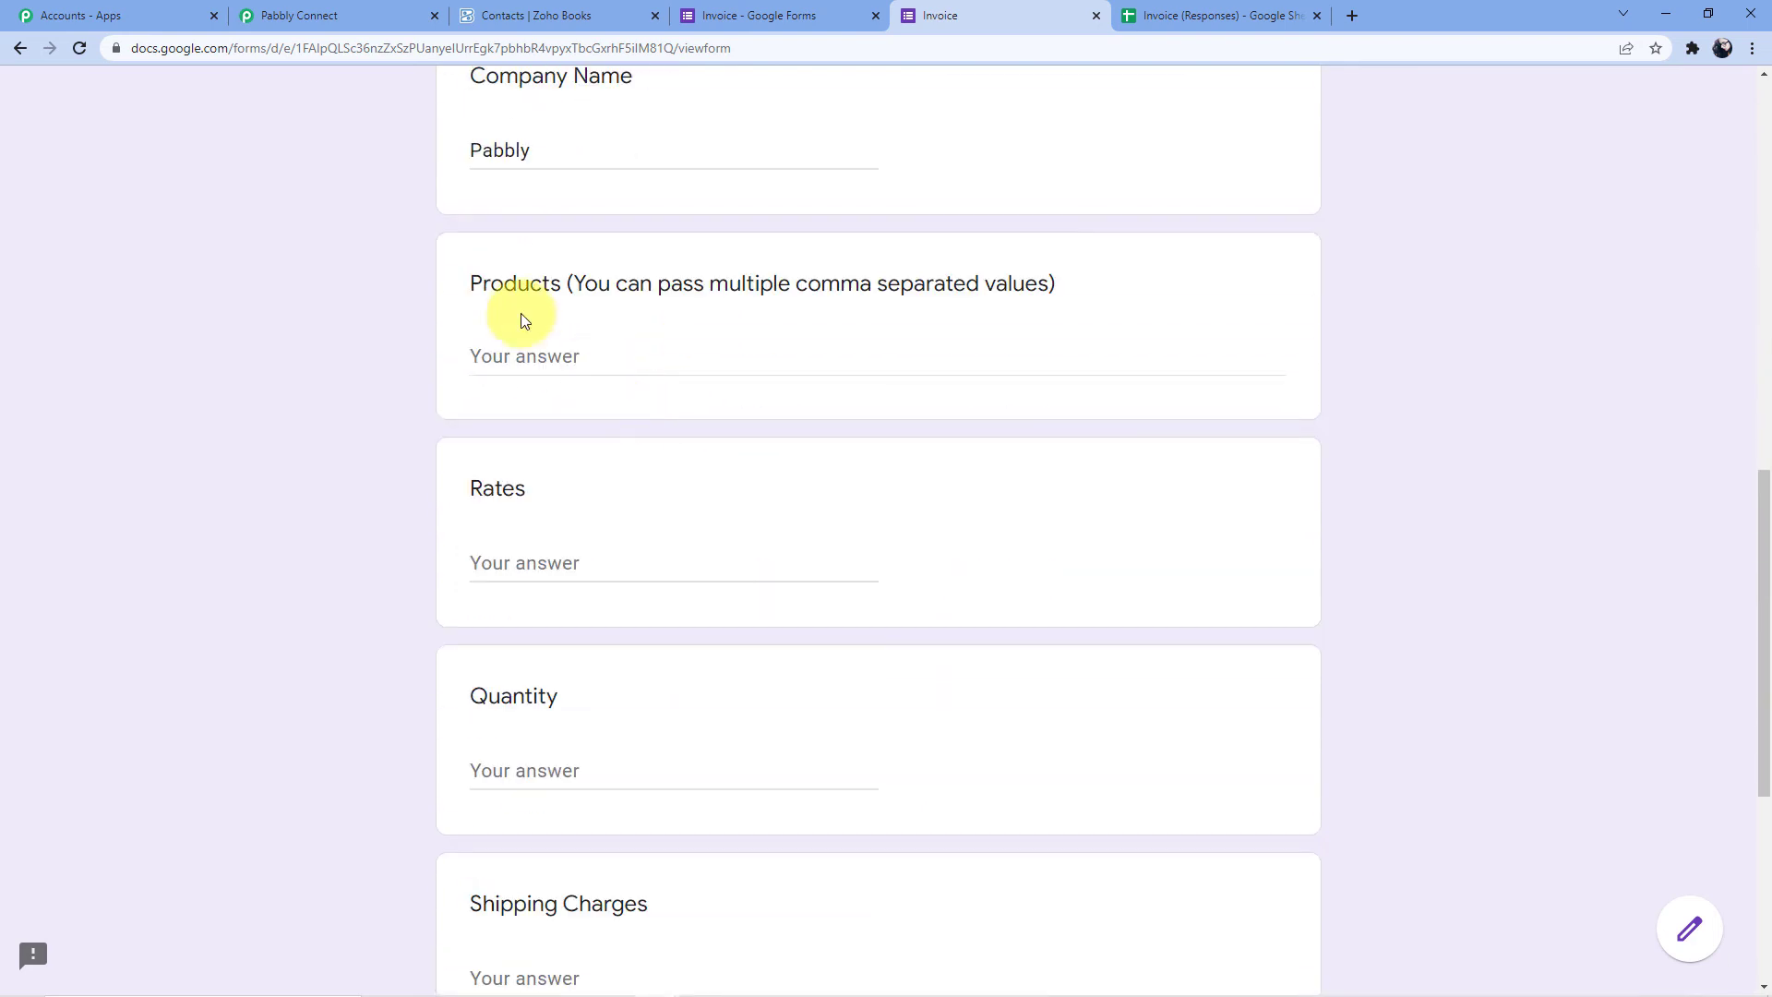
left_click(641, 346)
type("Pabbly Form Builder")
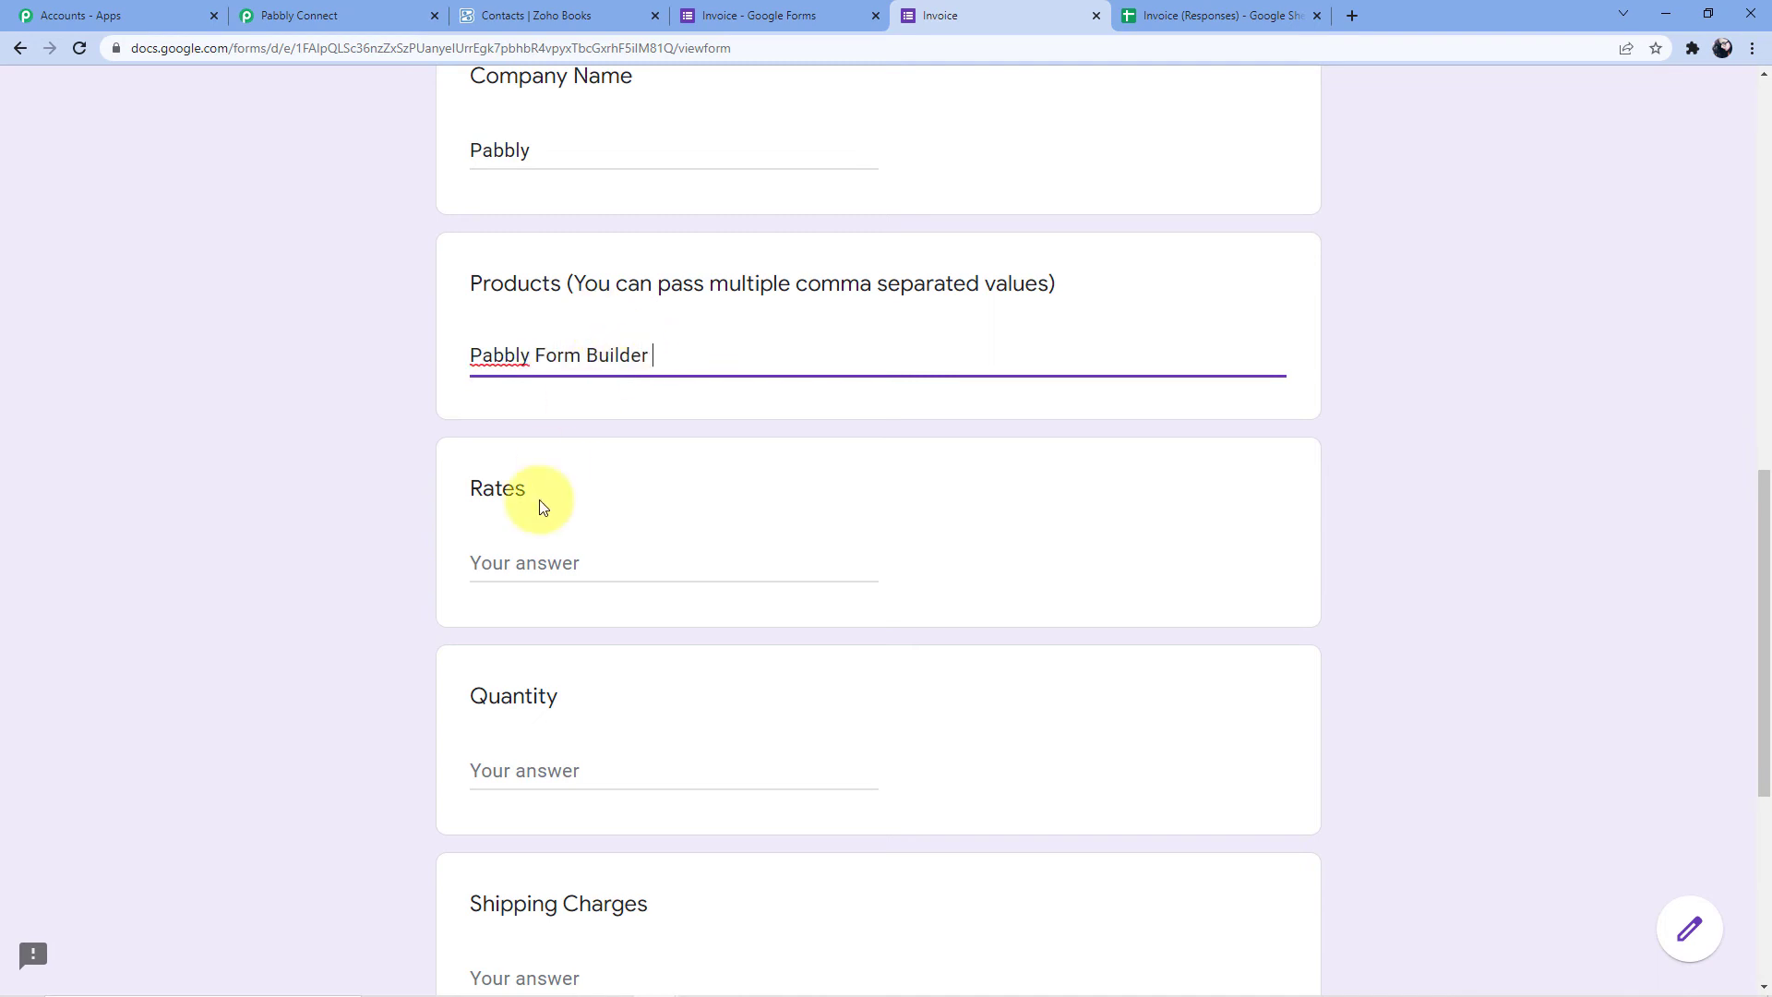
Enter rate 1500 and quantity 1, skip the remaining answers and submit the response
left_click(517, 554)
type("1500")
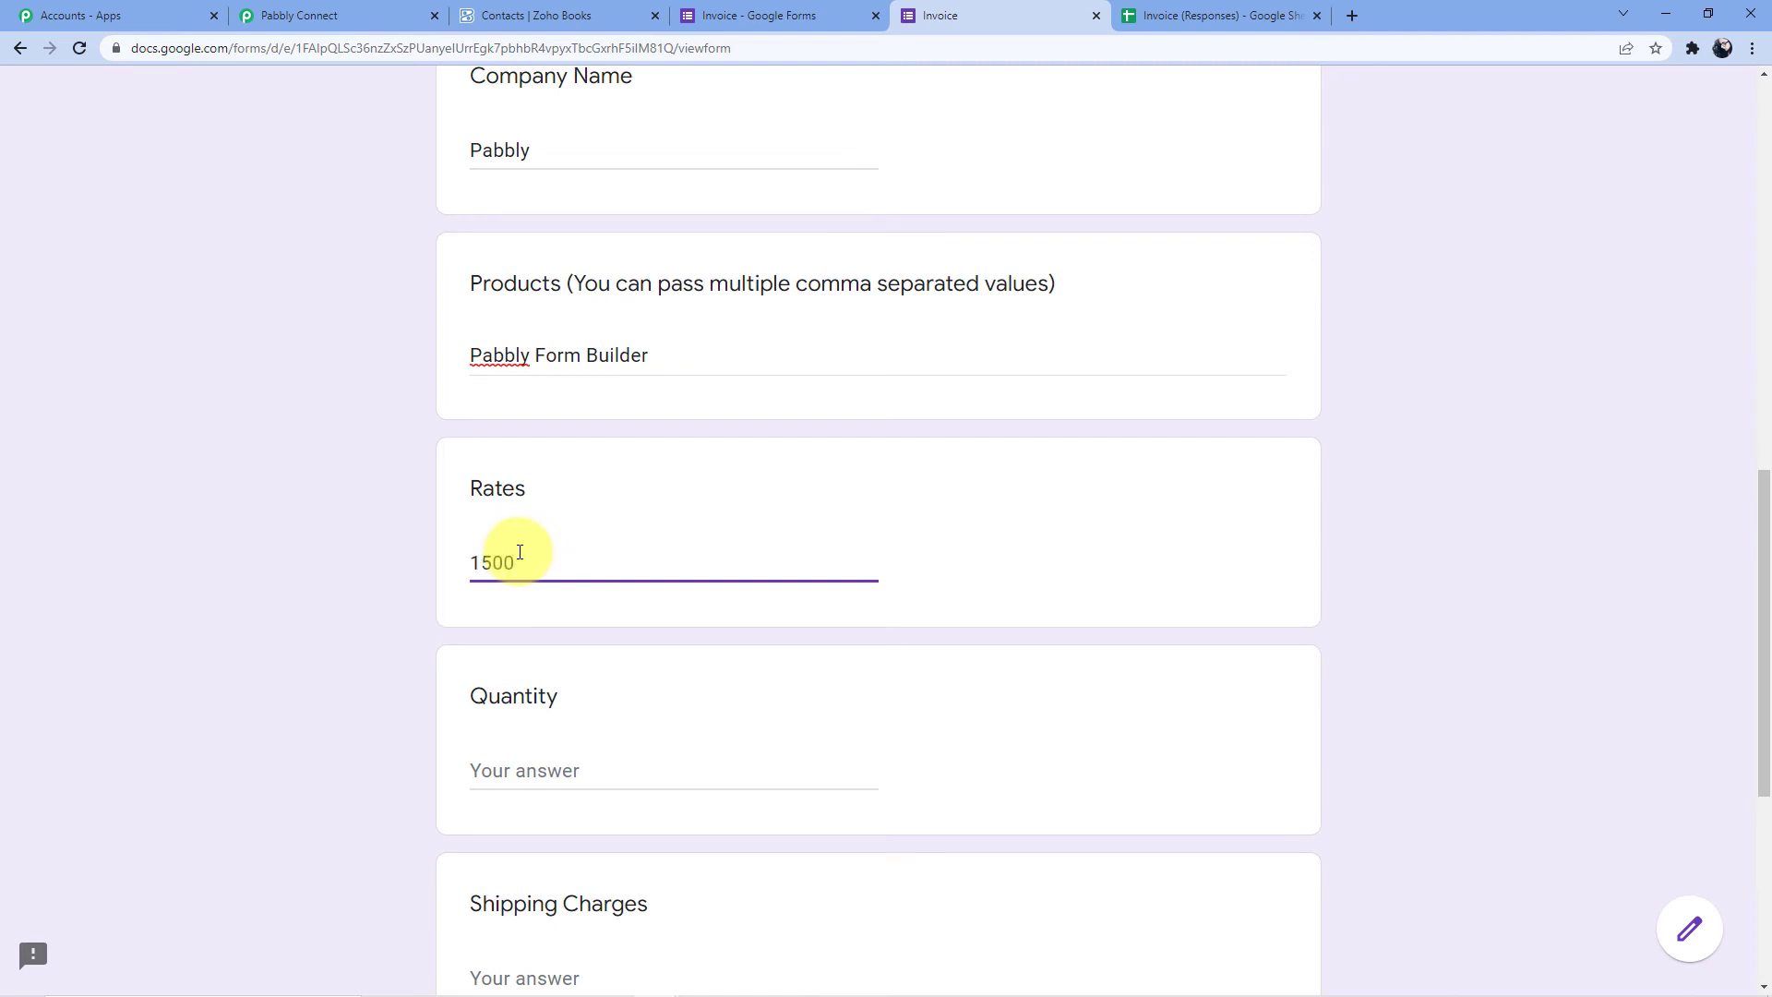
scroll(519, 552, "down", 4)
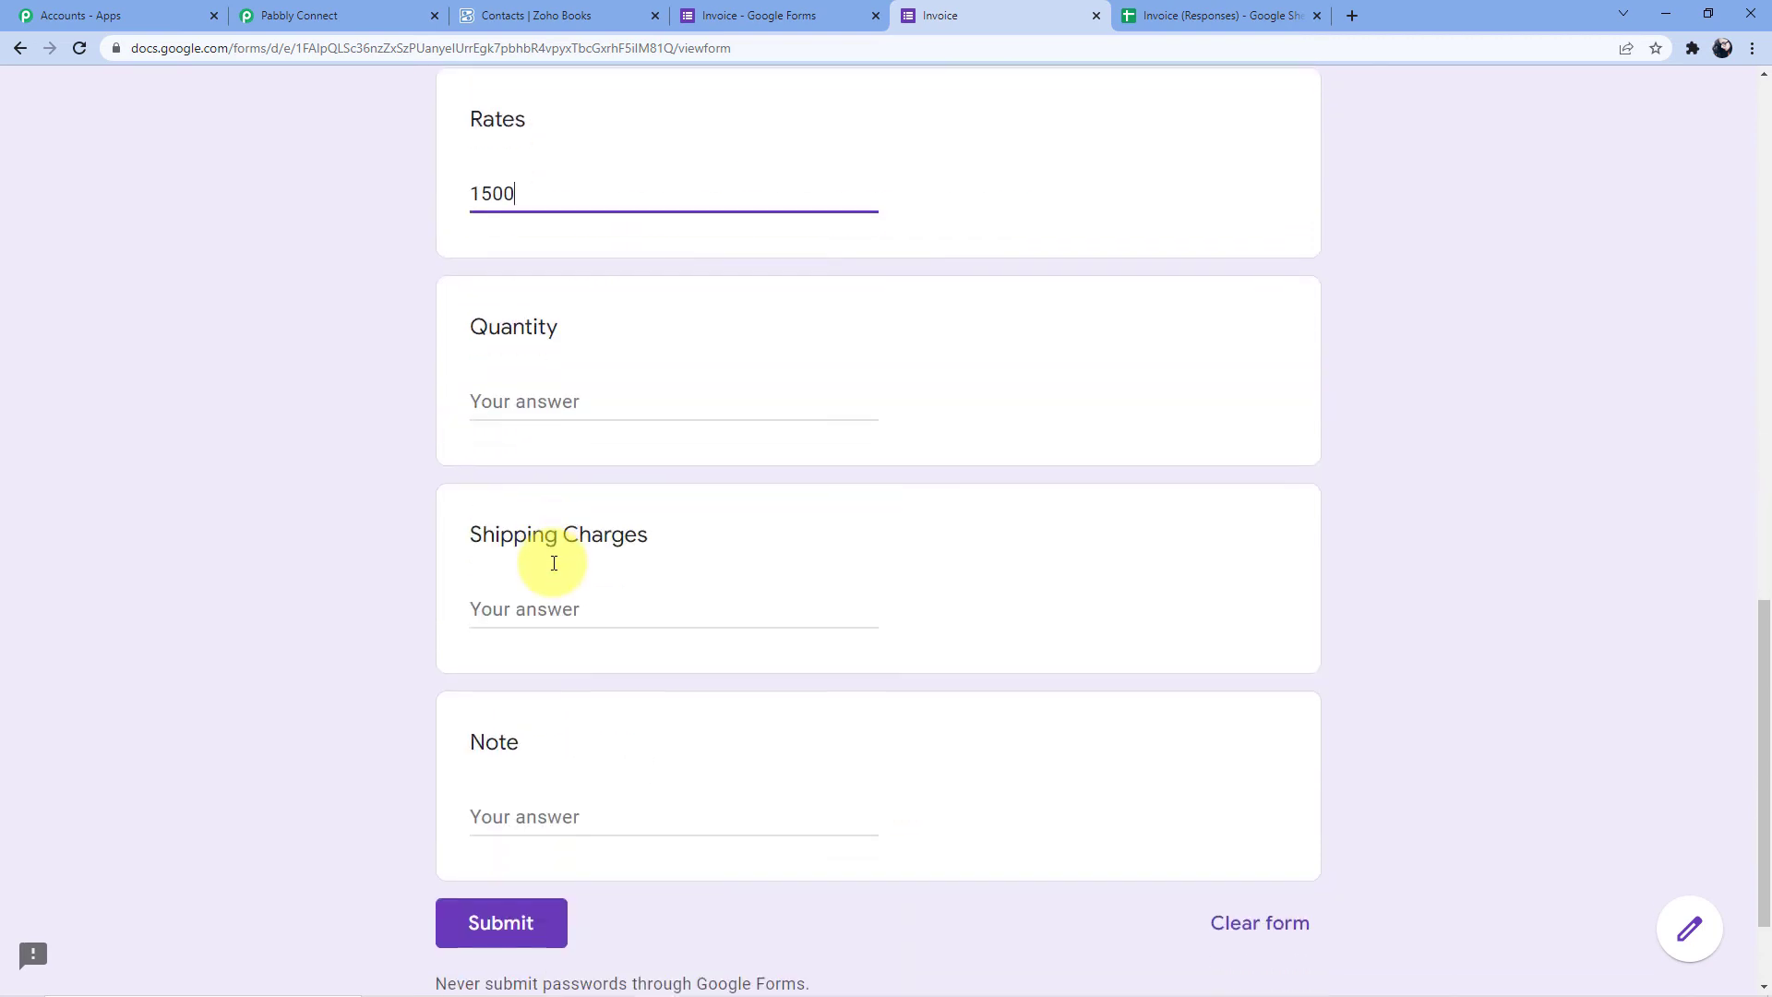
left_click(535, 399)
type("1")
scroll(550, 441, "down", 2)
left_click(507, 455)
left_click(528, 662)
left_click(459, 771)
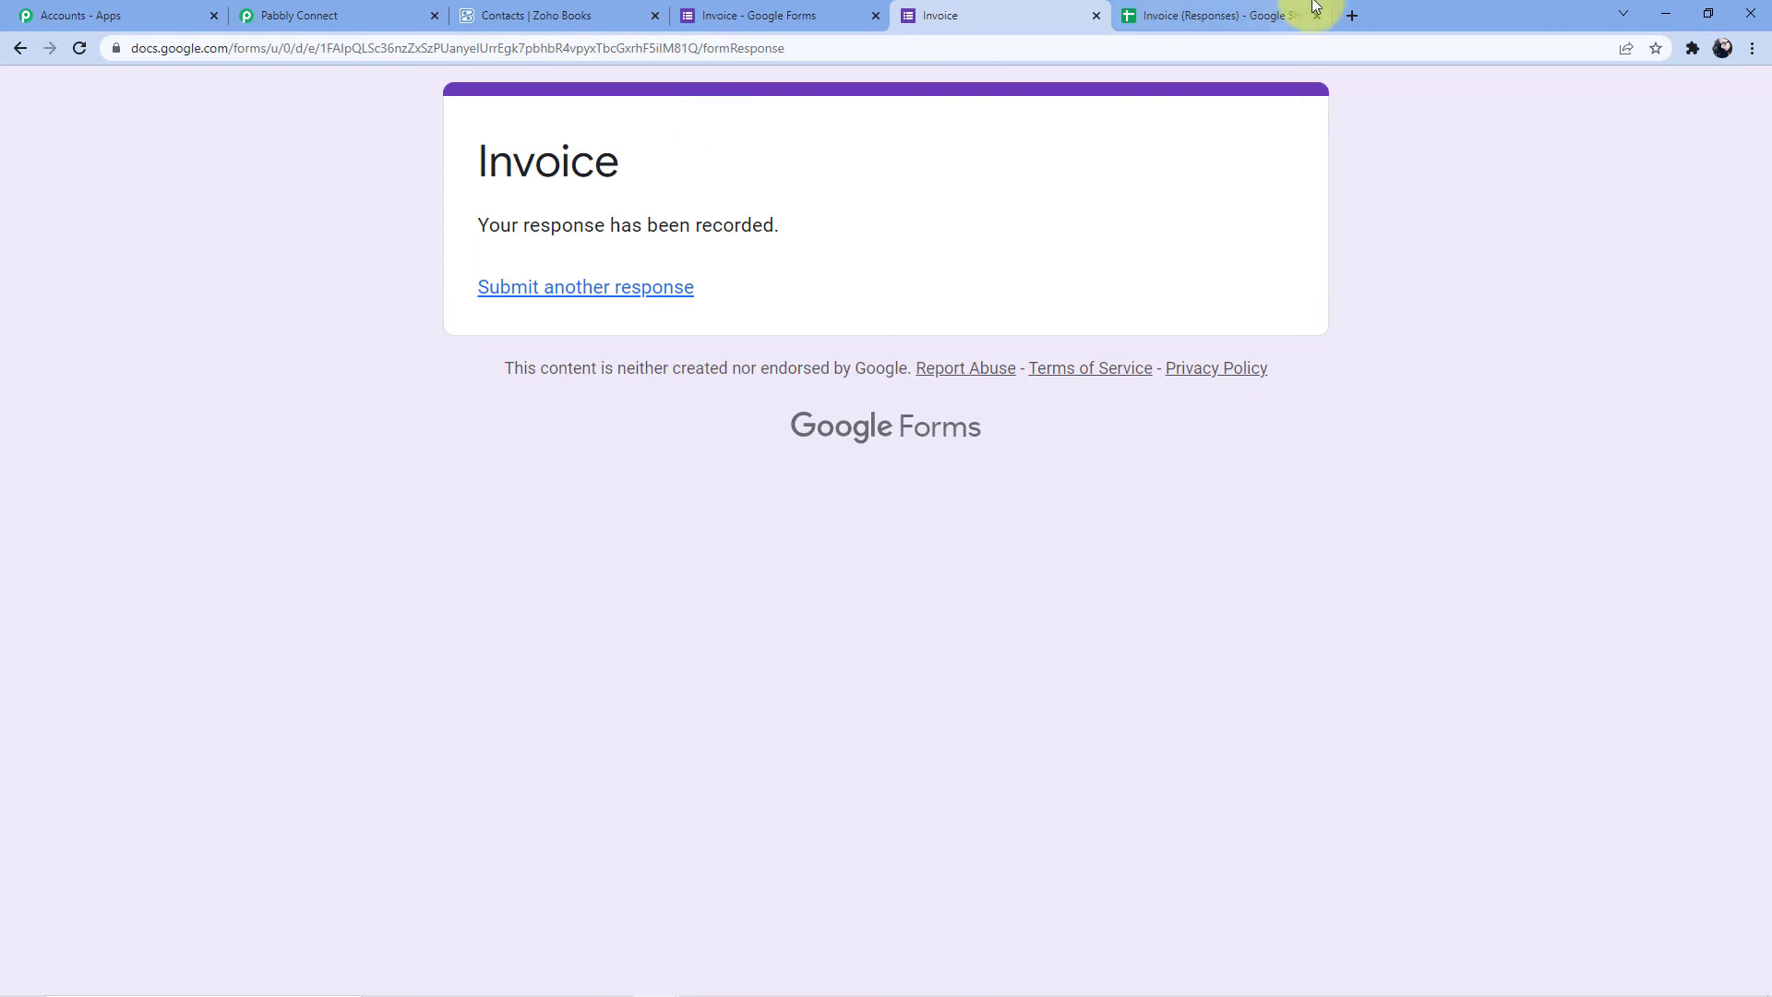
Close Initial setup and turn on Pabbly Connect Webhooks' Send On Event for the responses sheet
left_click(1218, 16)
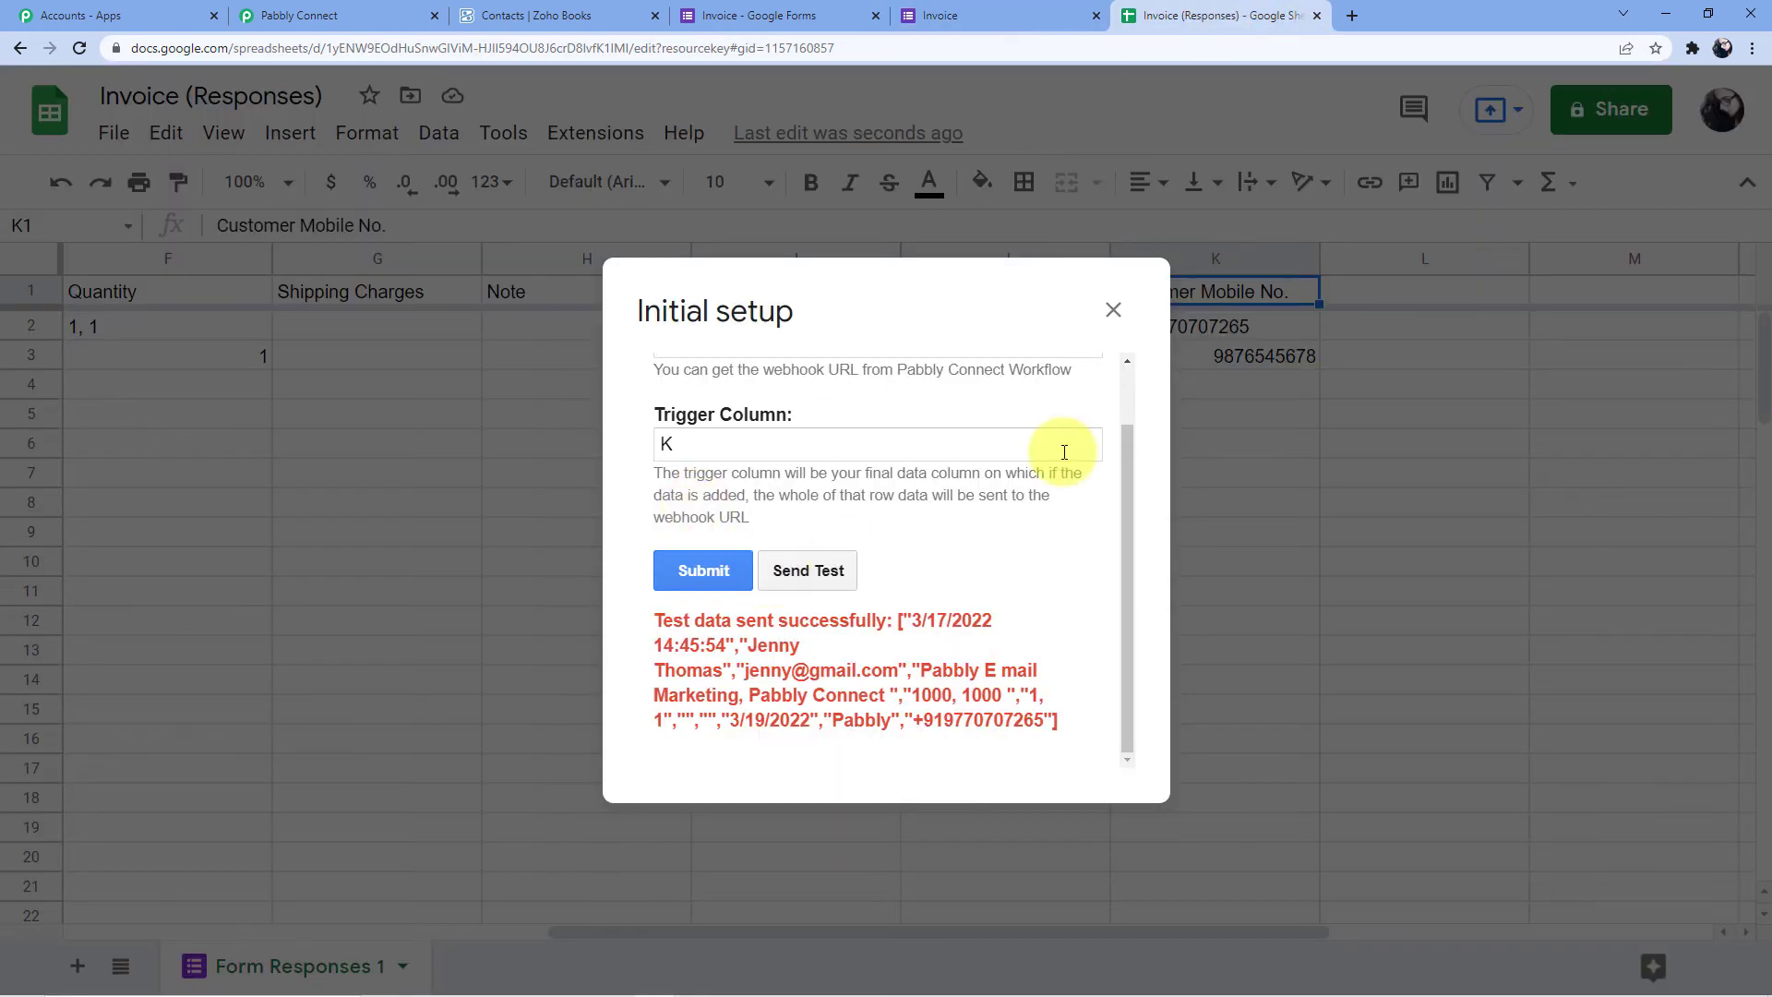
left_click(1113, 309)
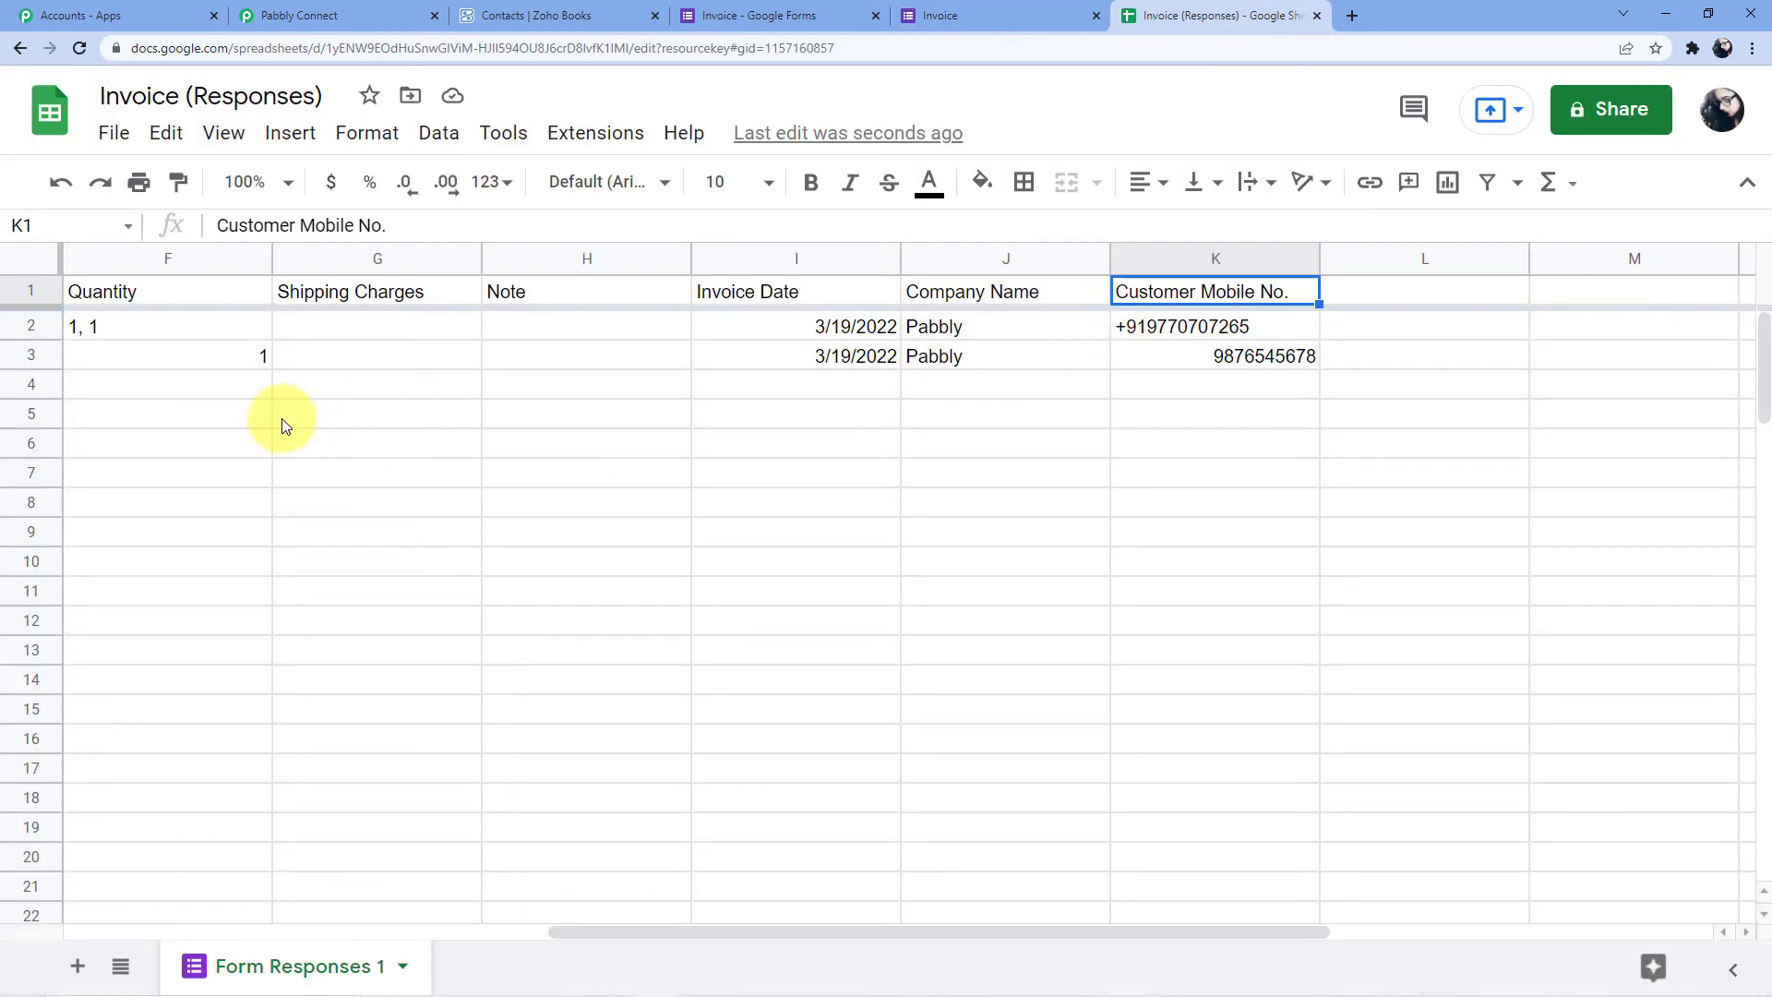
left_click(197, 354)
key("Left")
key("Left")
key("Left")
key("Left")
key("Left")
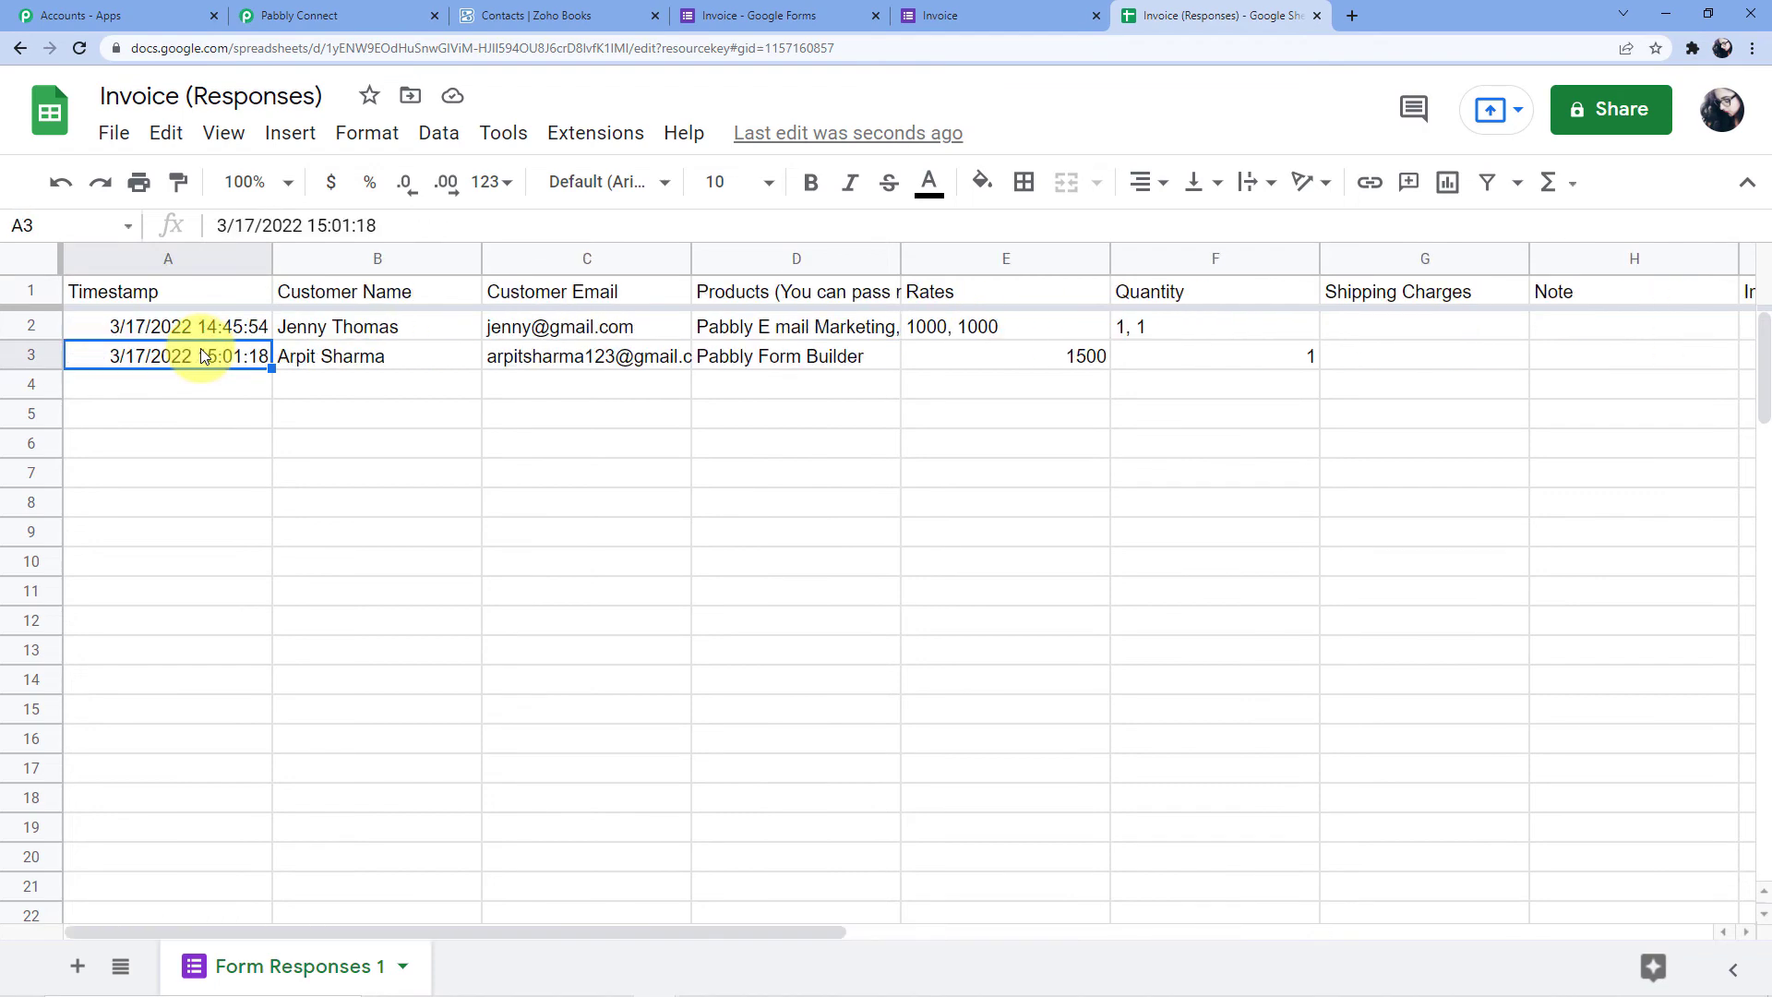
left_click(544, 16)
left_click(1216, 16)
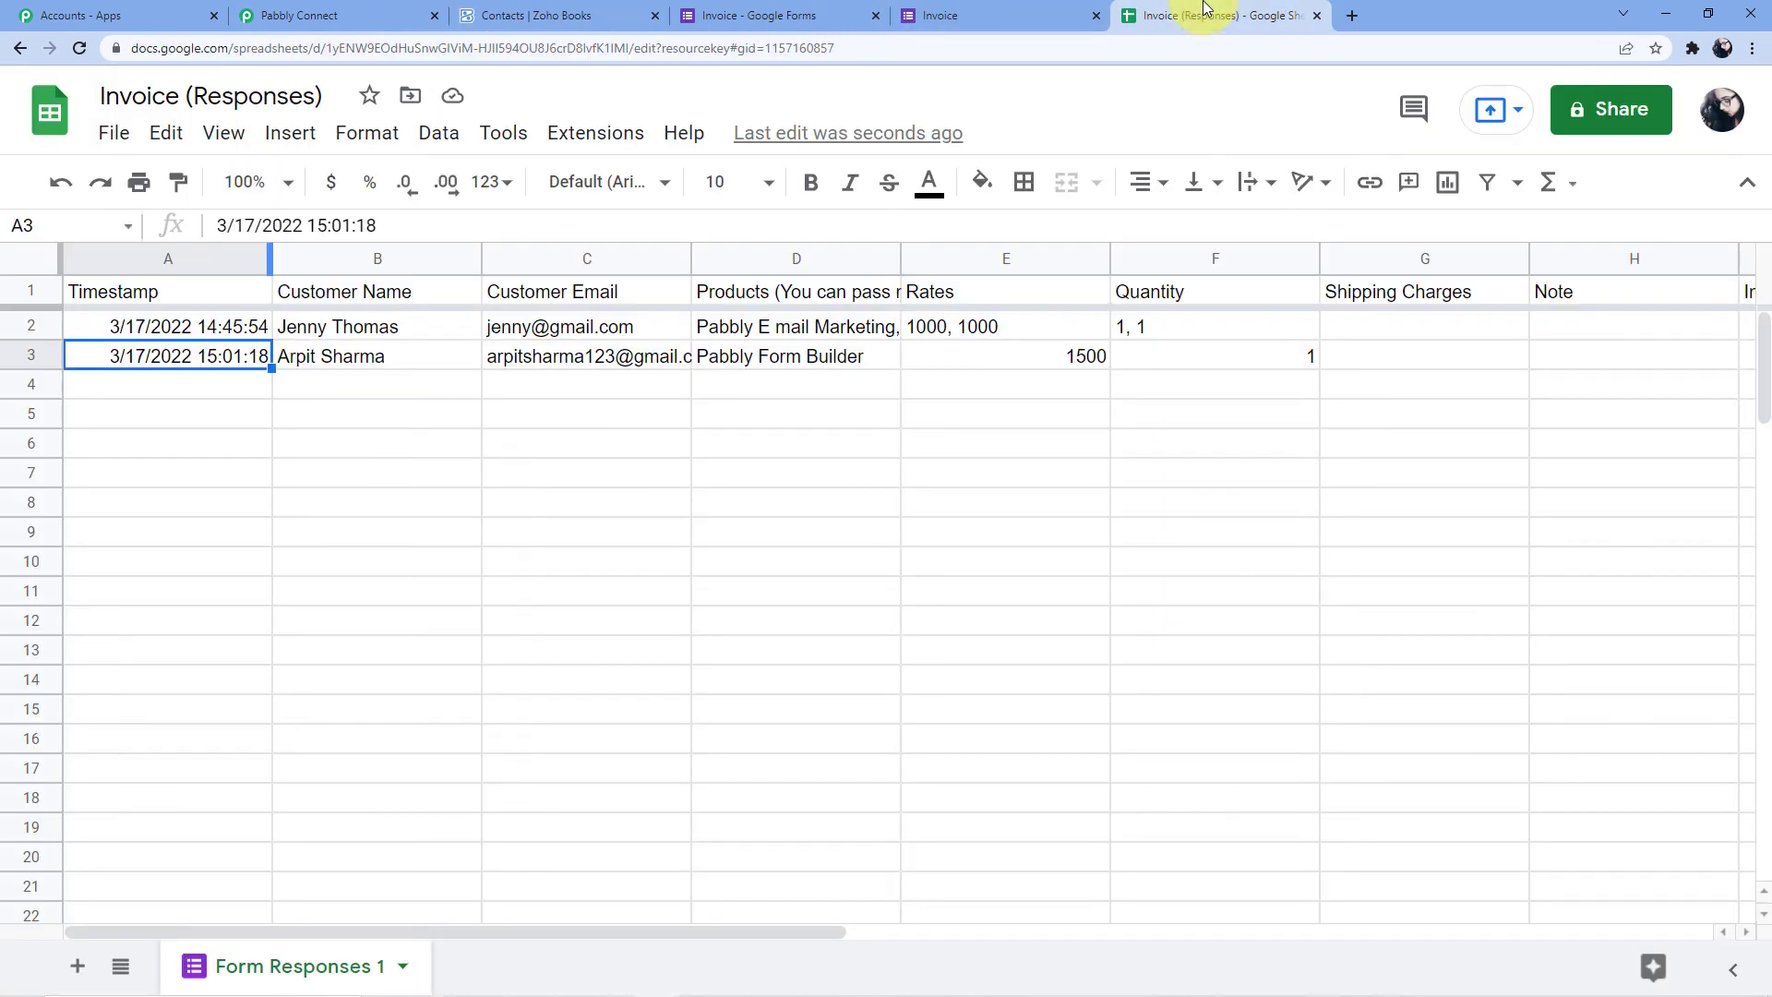
left_click(596, 136)
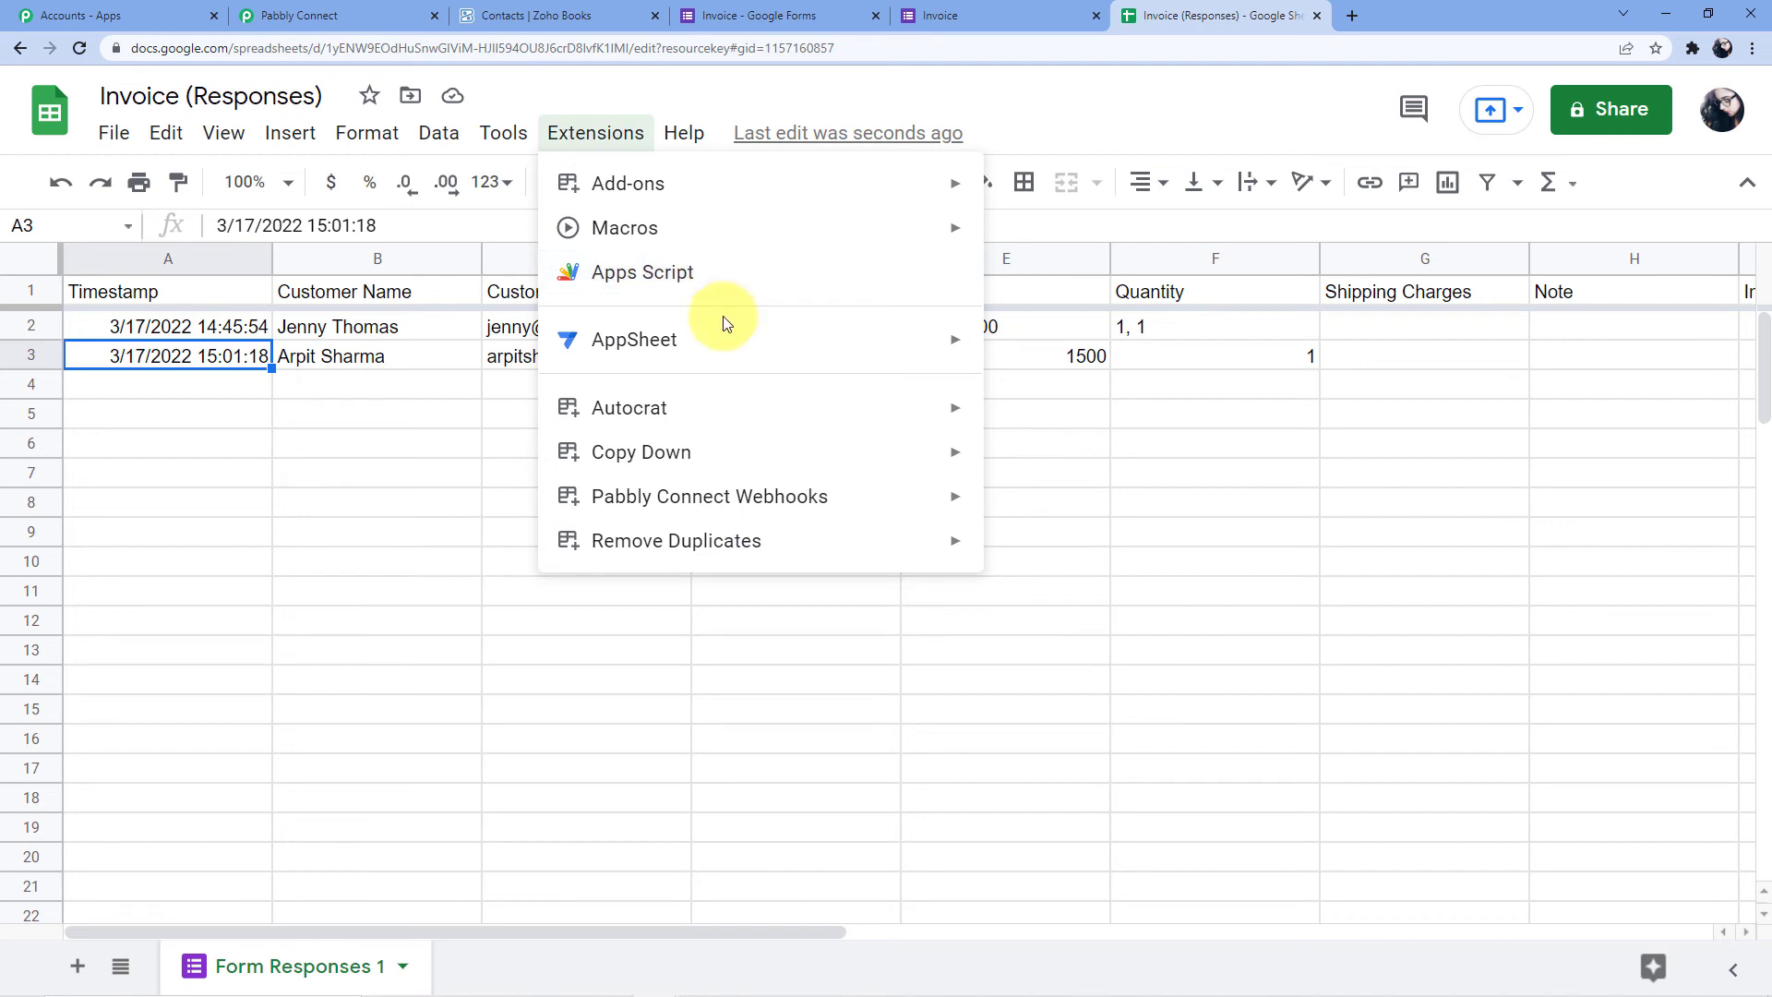
mouse_move(834, 503)
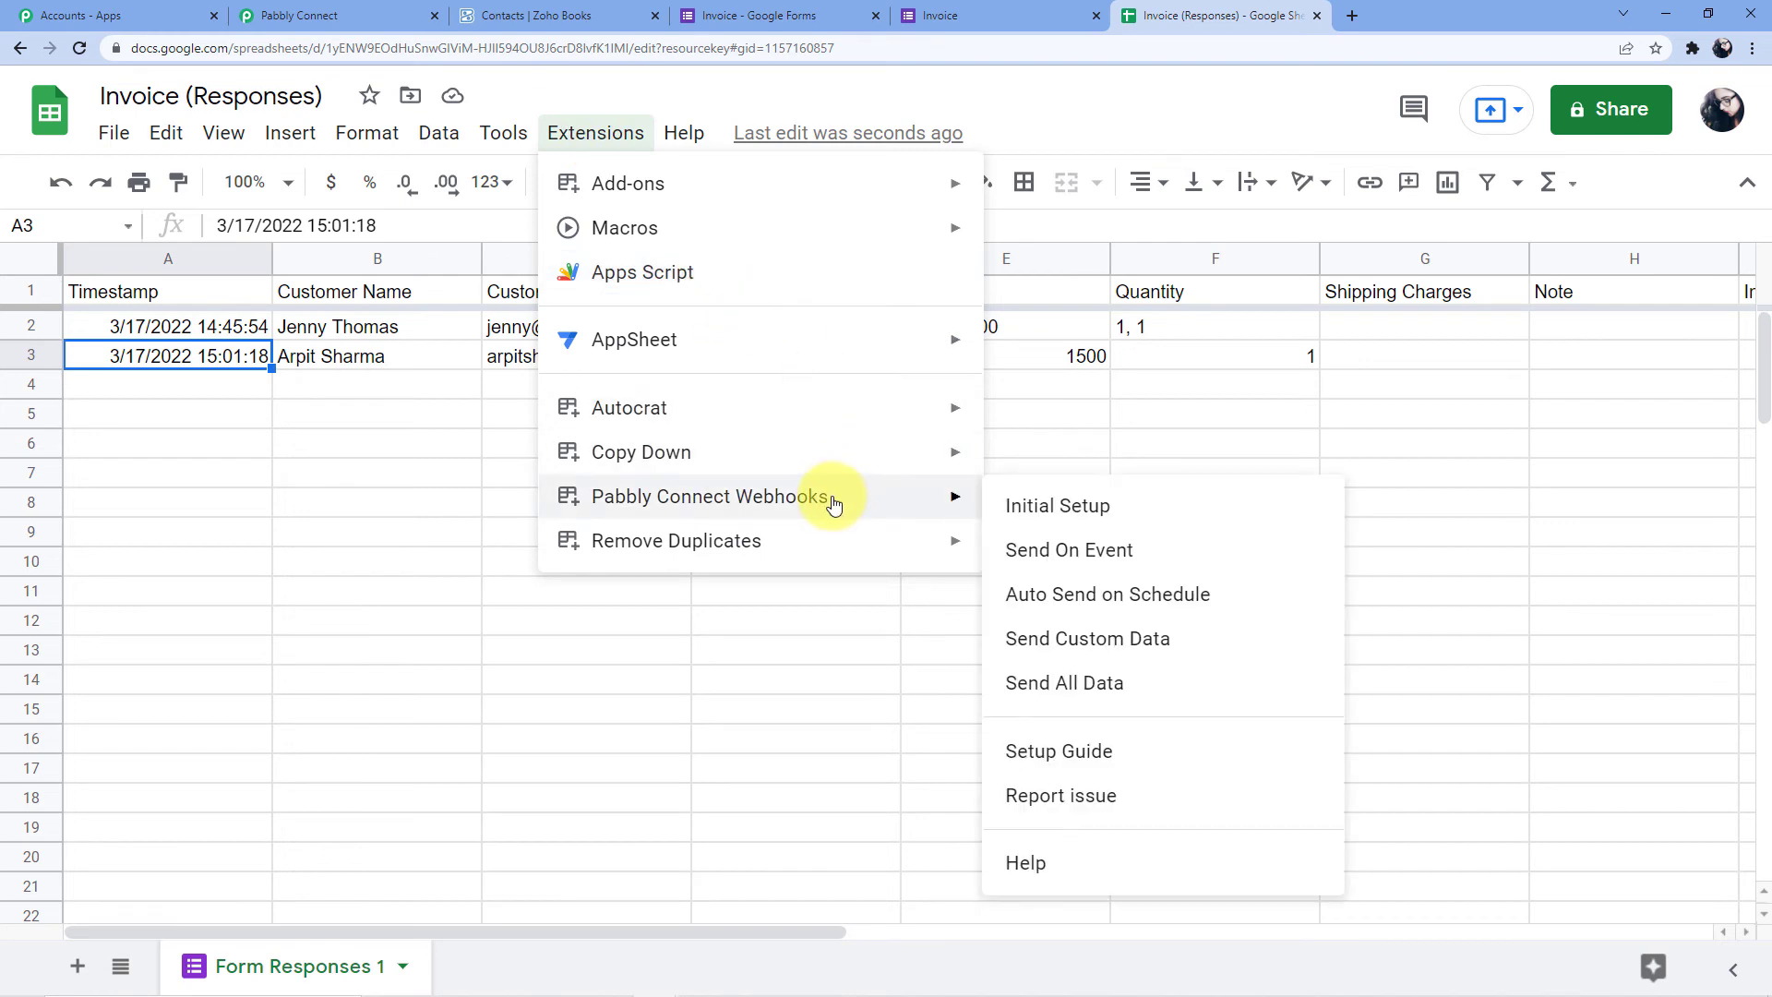
left_click(1049, 552)
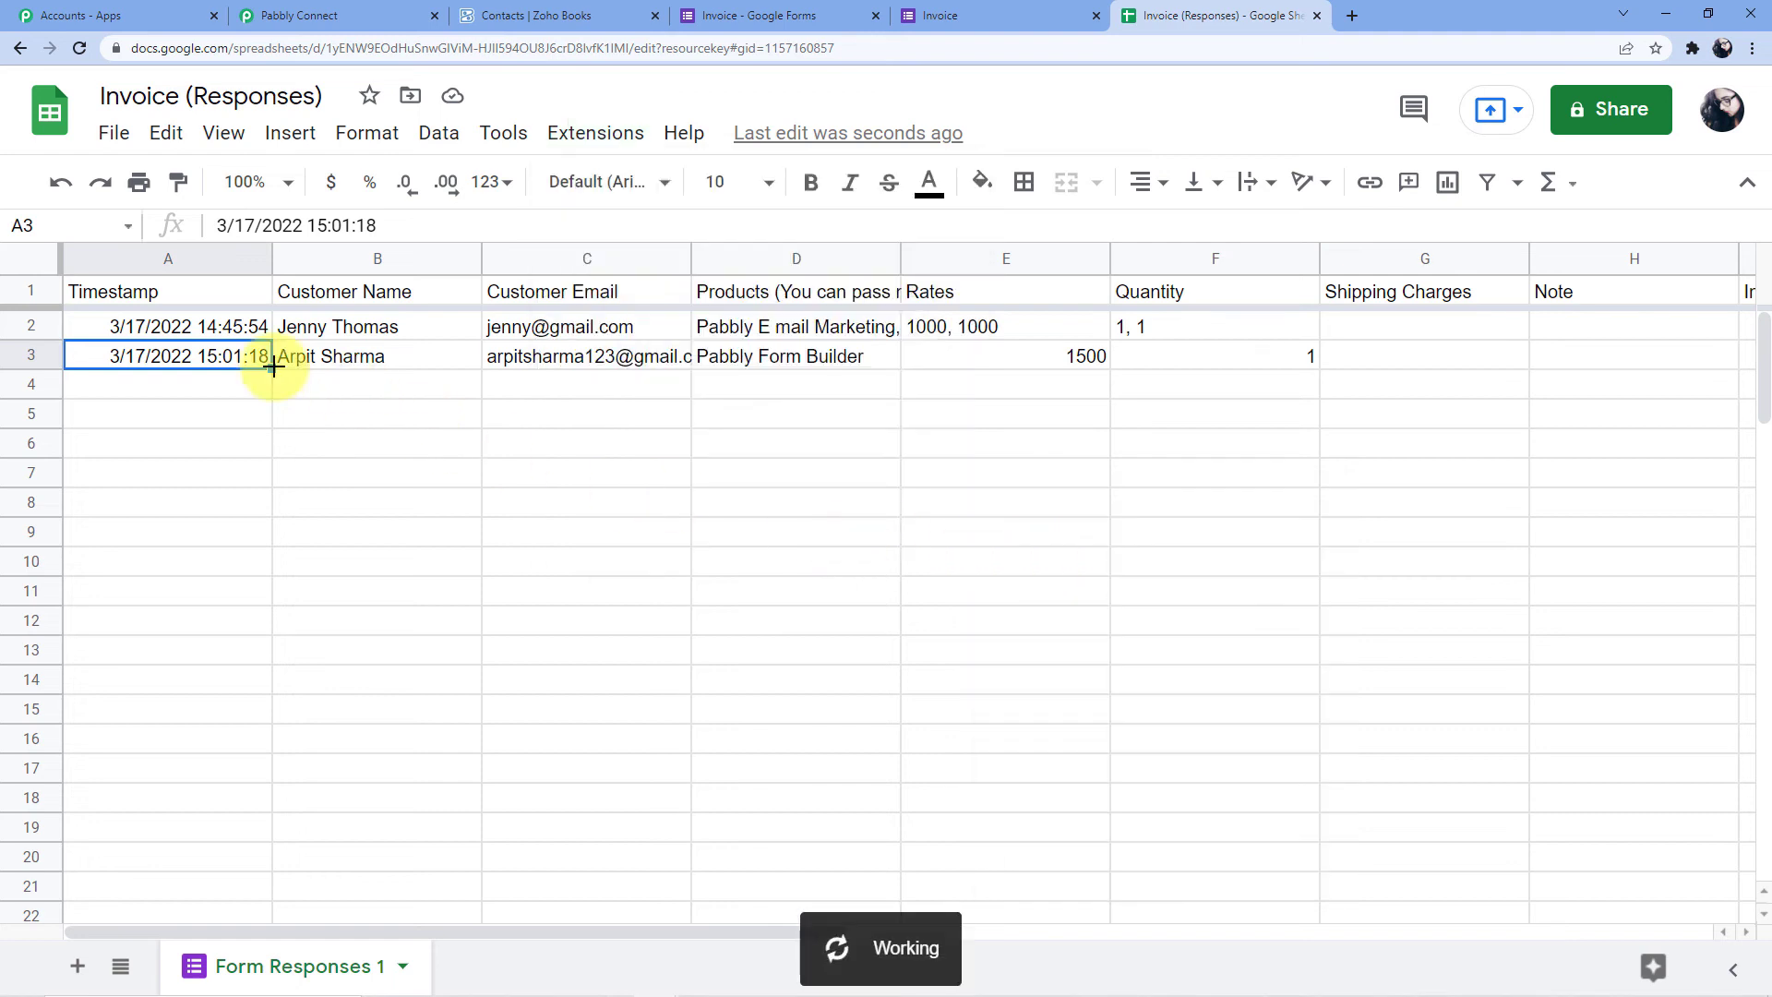
Delete the test response in row 3 of the Invoice (Responses) sheet
left_click(31, 358)
right_click(37, 358)
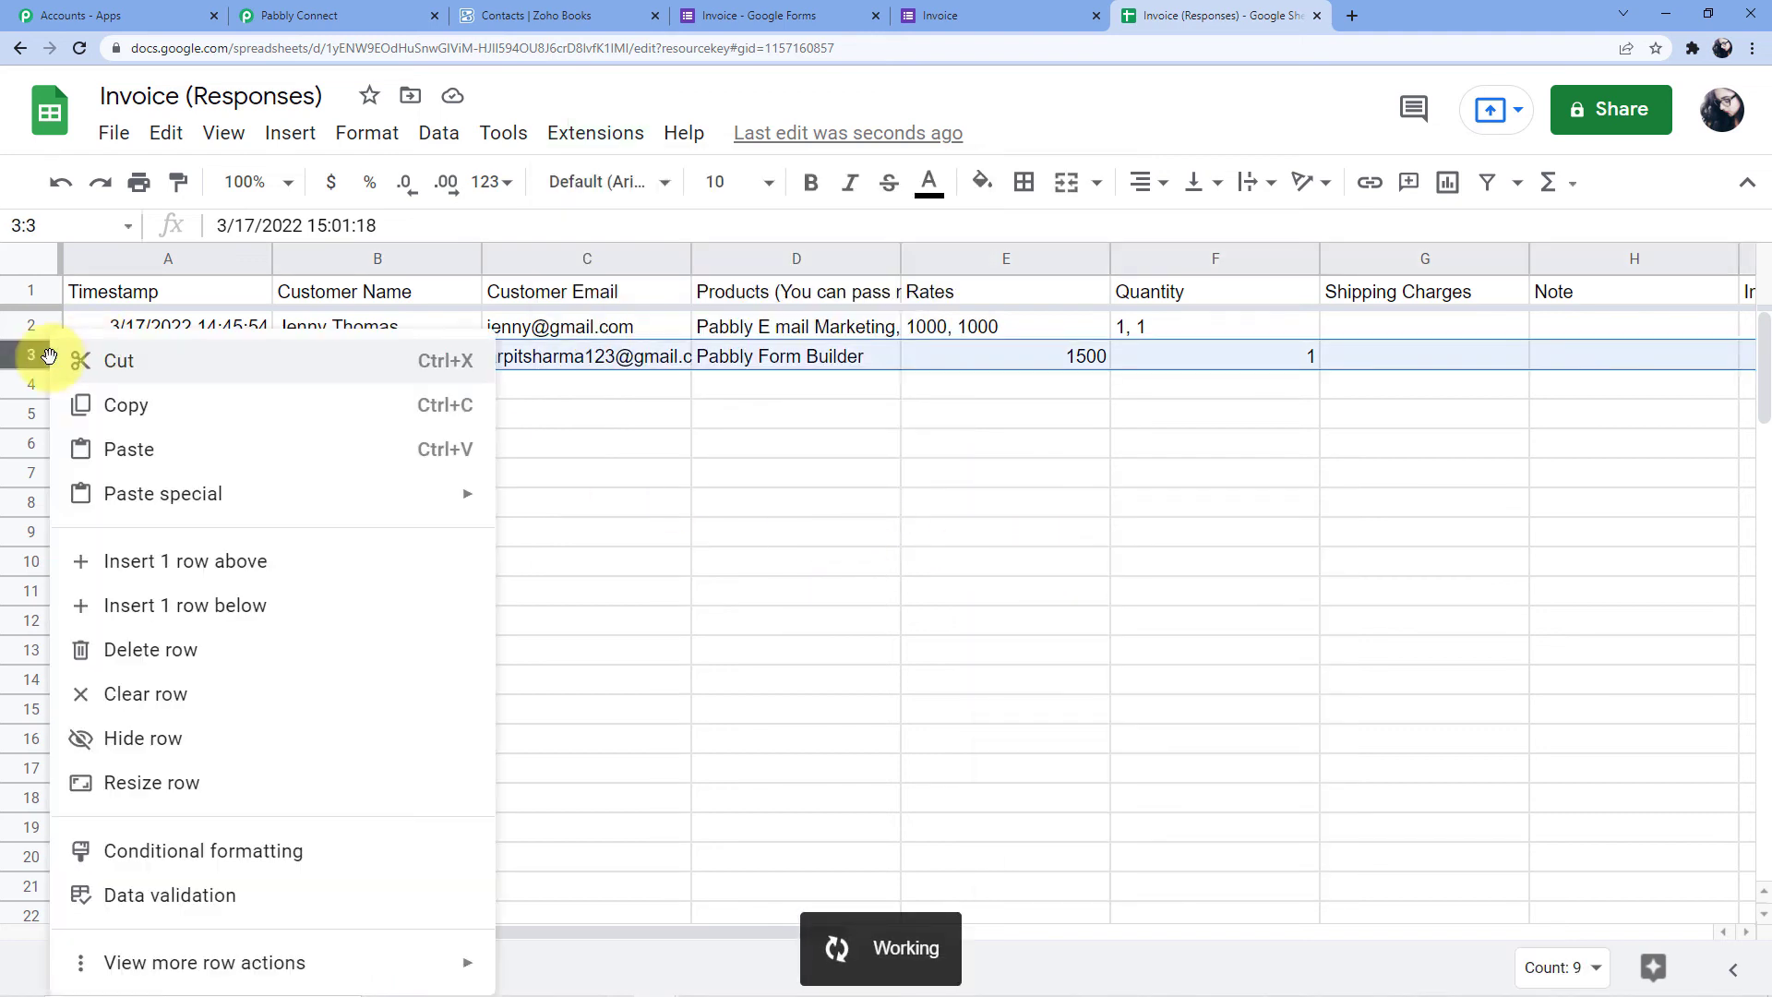
left_click(334, 646)
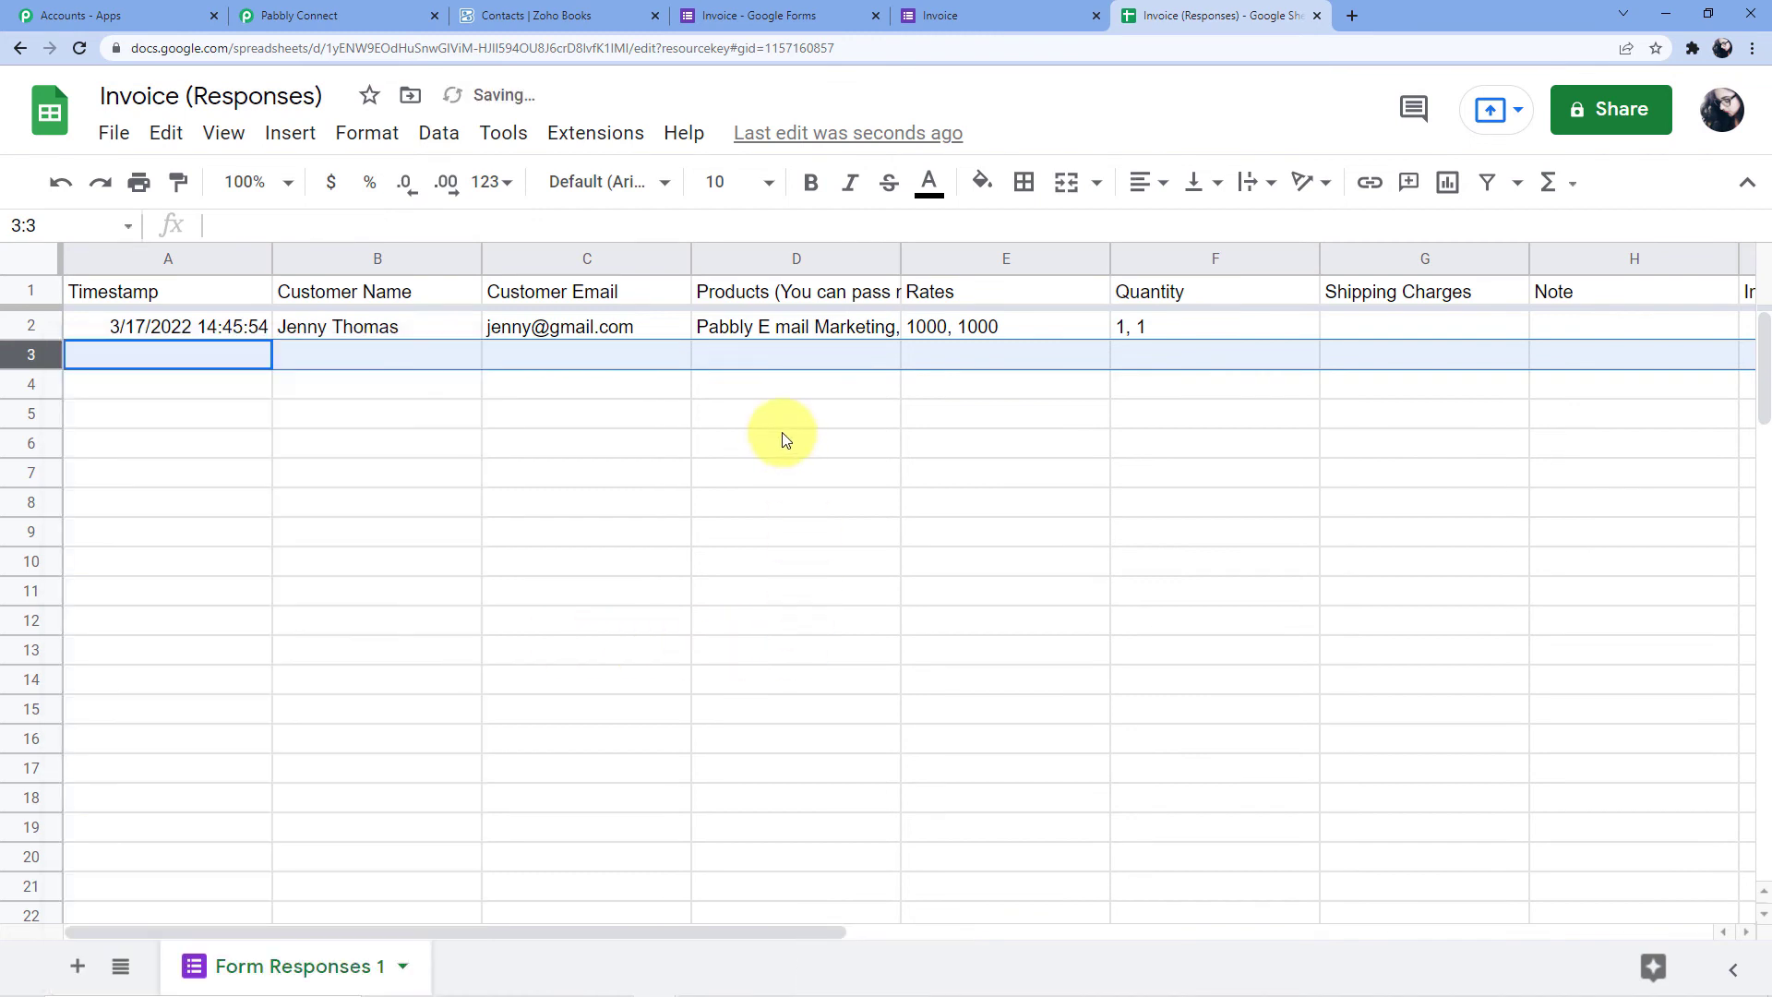
left_click(711, 7)
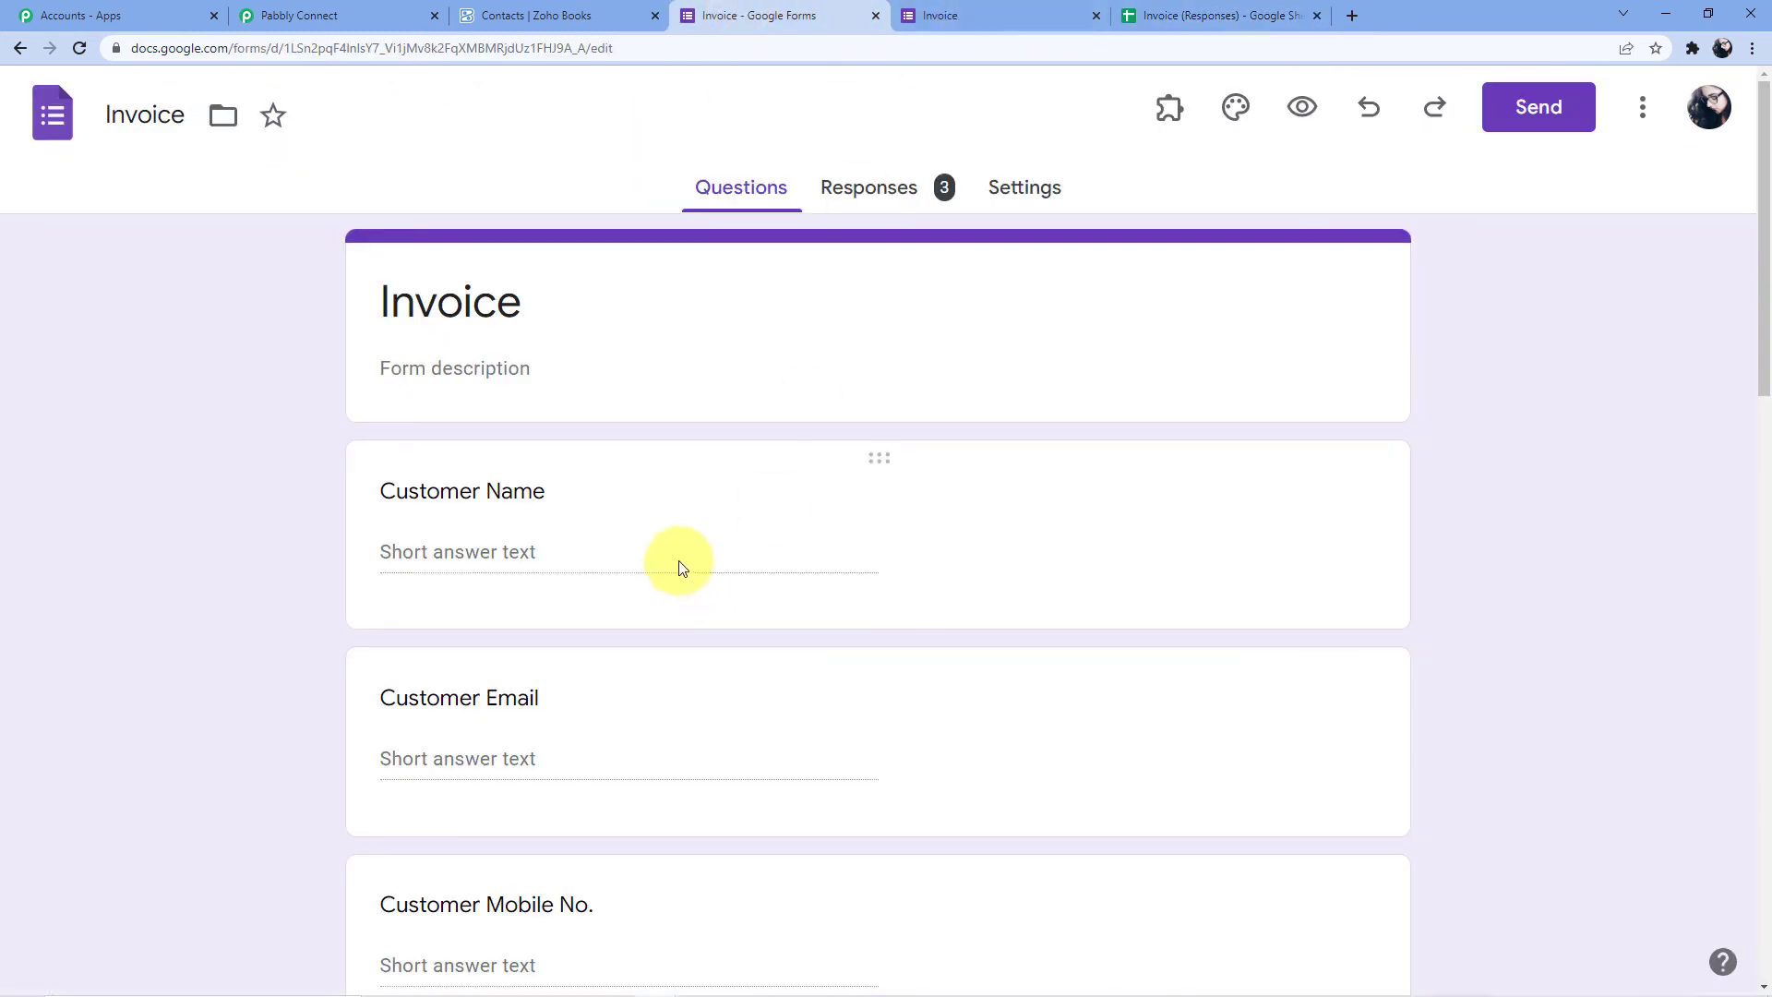
Reload the Invoice form's public page to get a fresh blank copy
left_click(556, 554)
left_click(937, 19)
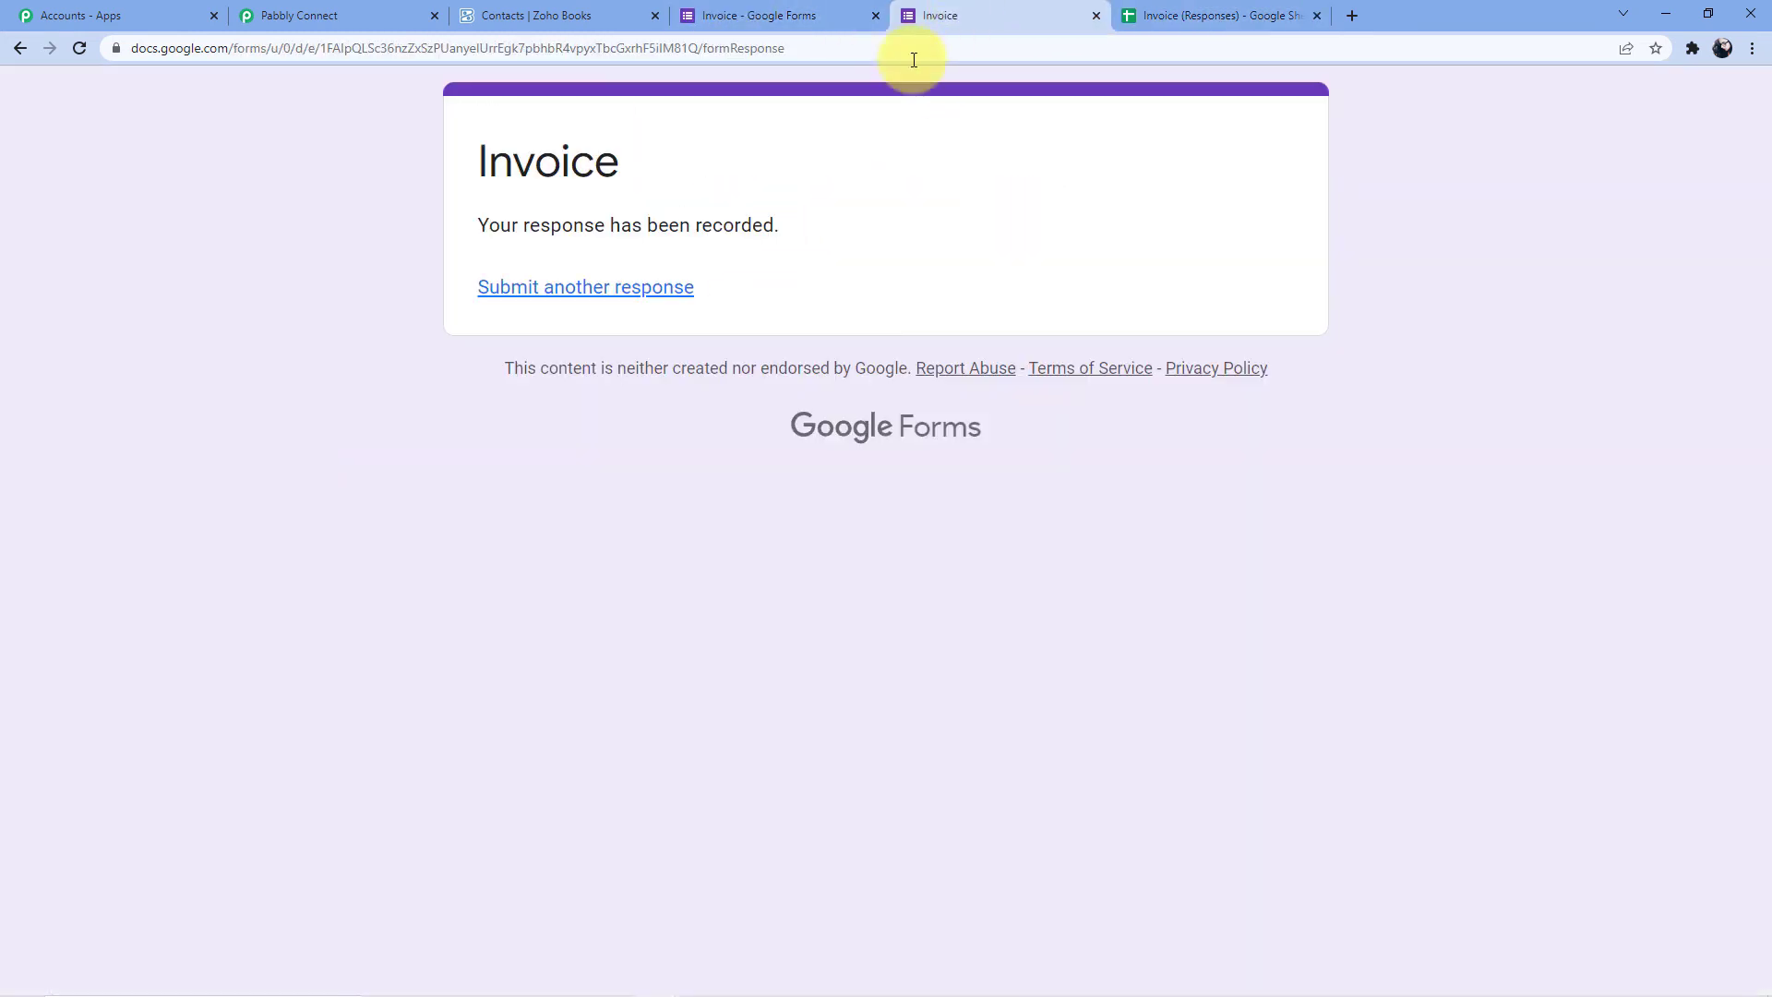
left_click(782, 48)
key("Return")
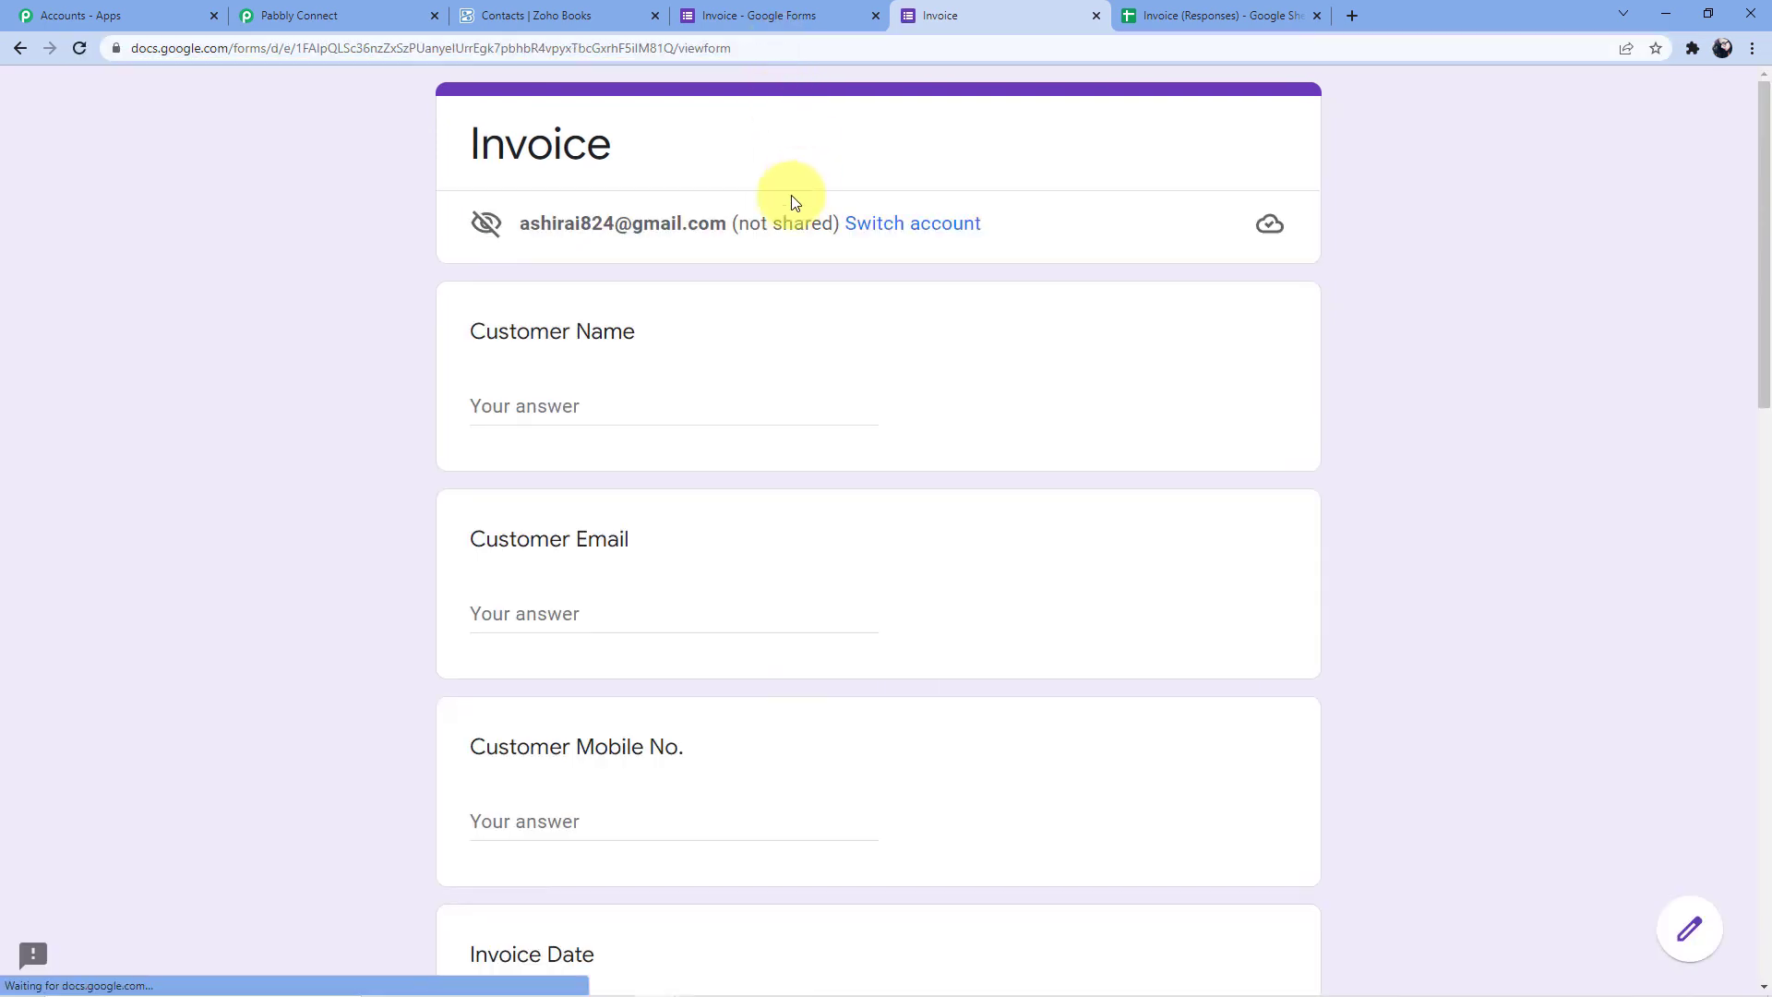
Enter the customer's name, e-mail address and mobile number in the form
left_click(607, 415)
type("Arpit")
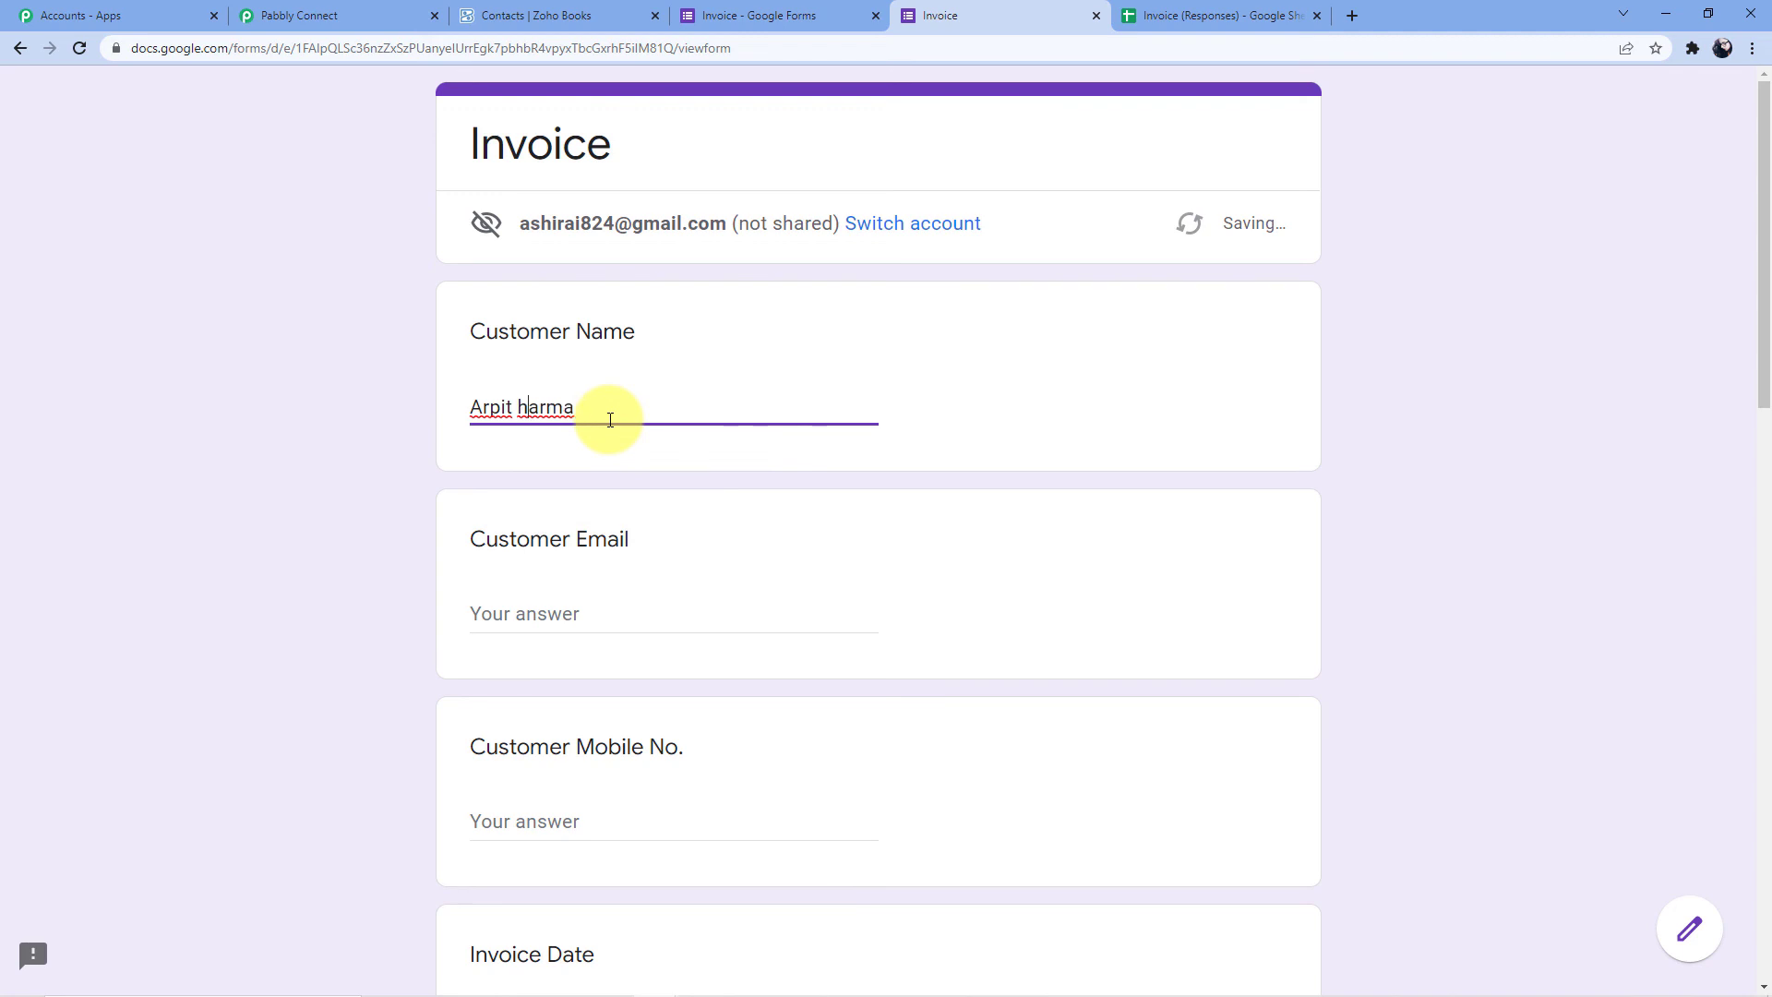
type("S")
left_click(537, 613)
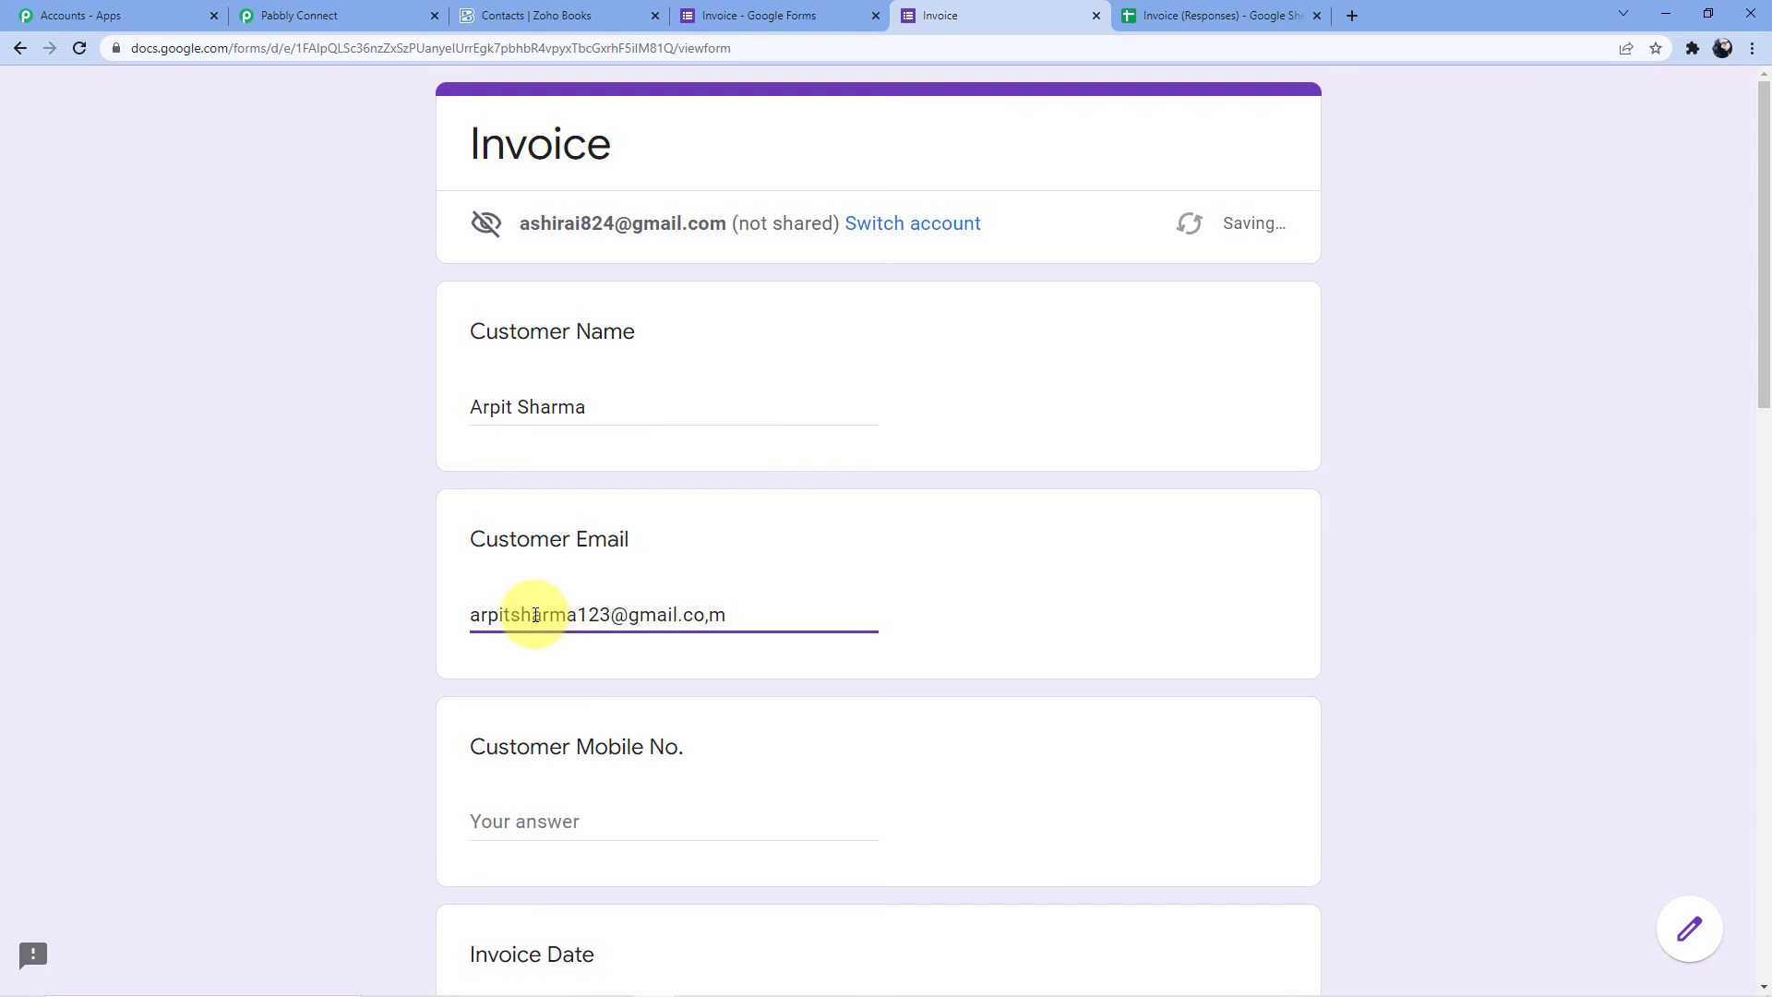
scroll(544, 554, "down", 5)
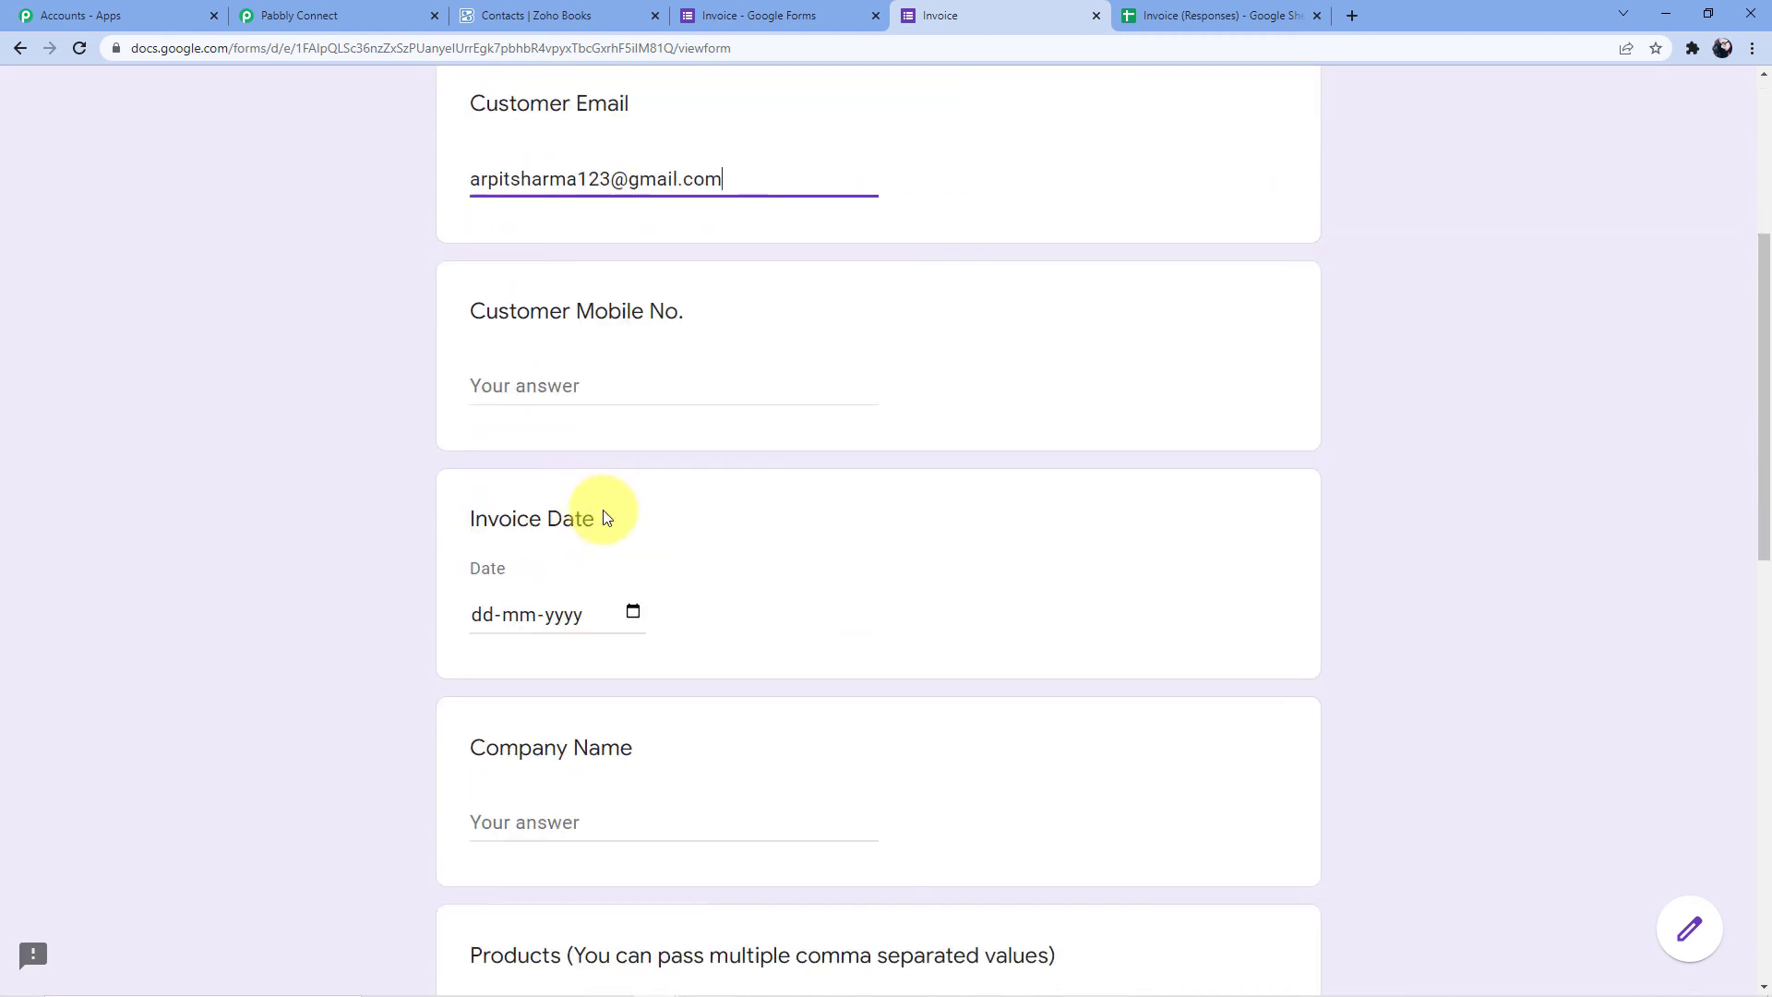
left_click(598, 358)
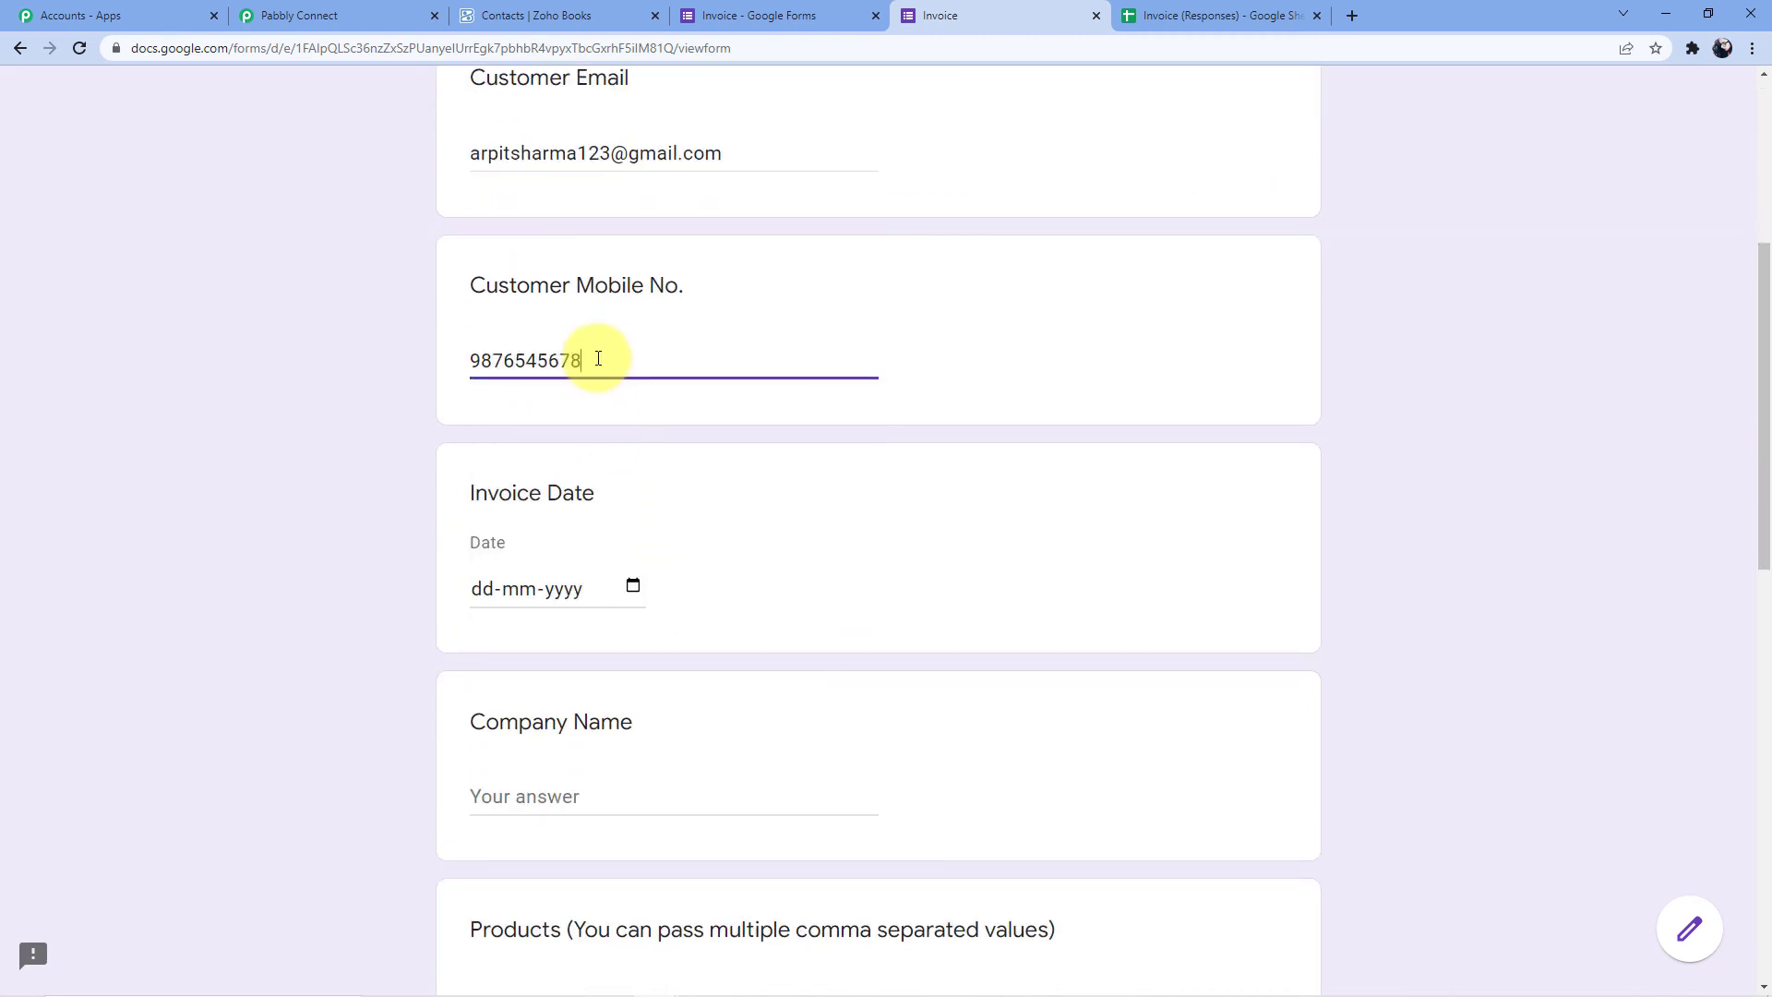
Set the invoice date to 19-03-2022 and the company name to Pabbly
left_click(632, 585)
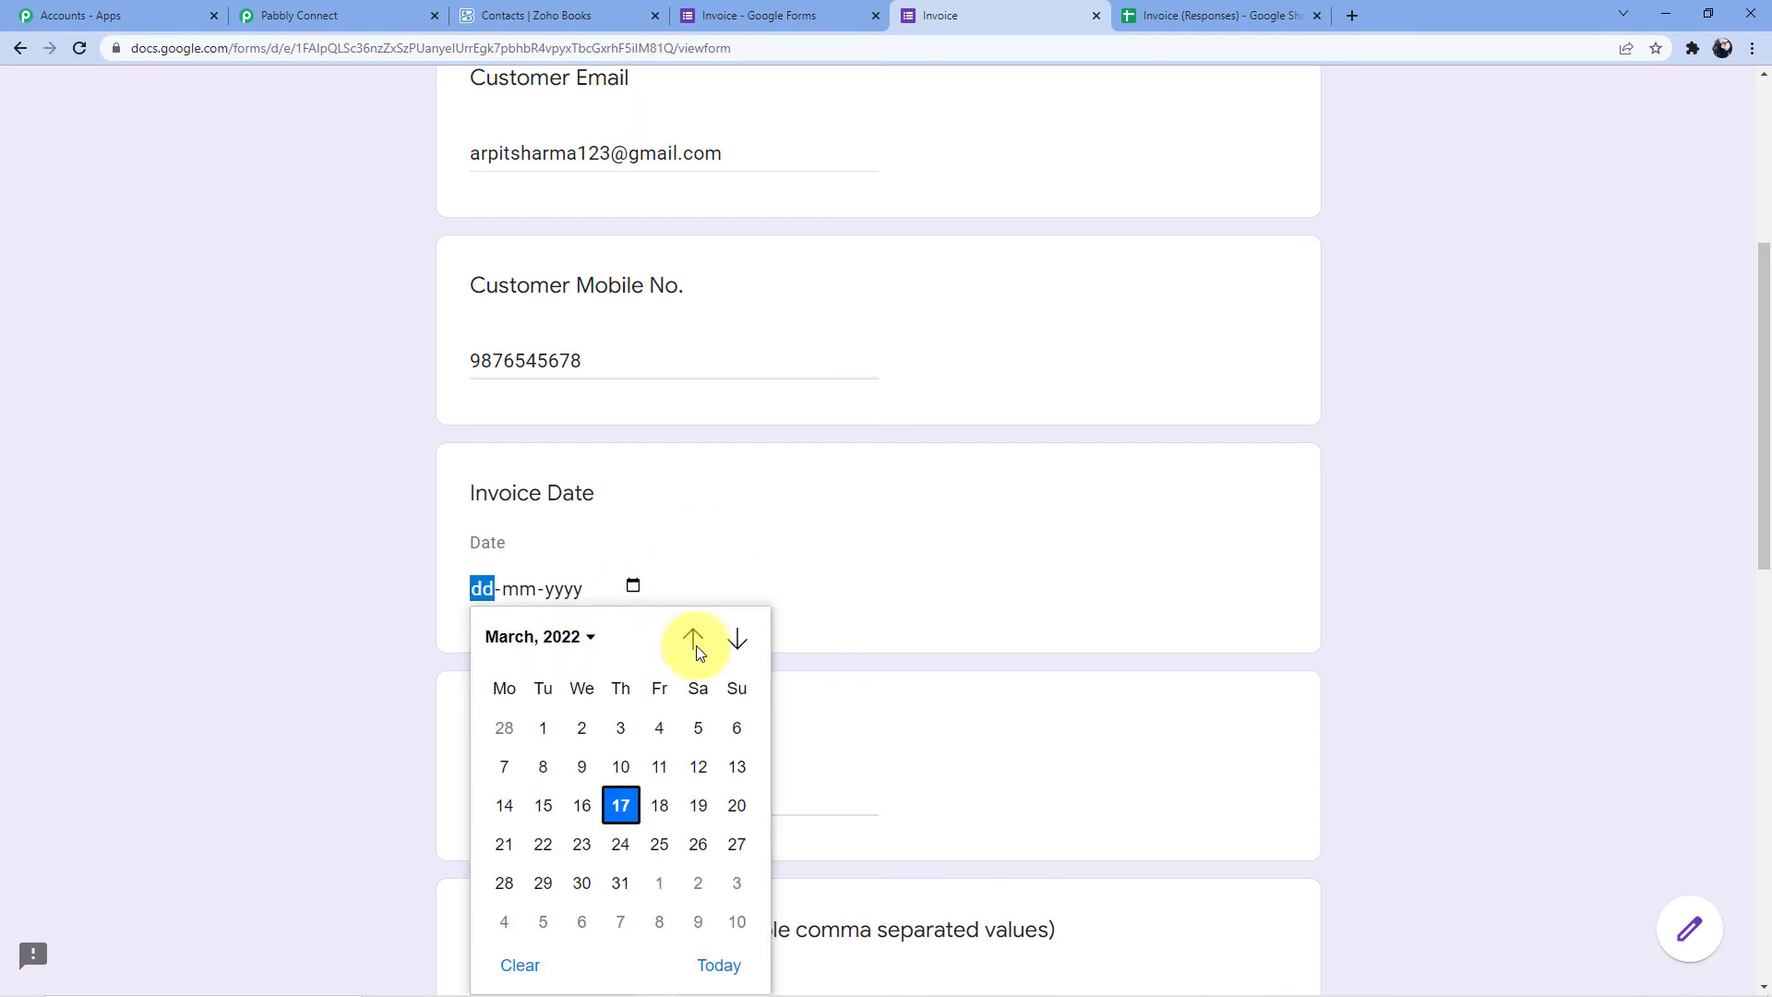
left_click(701, 804)
scroll(723, 522, "down", 3)
left_click(569, 510)
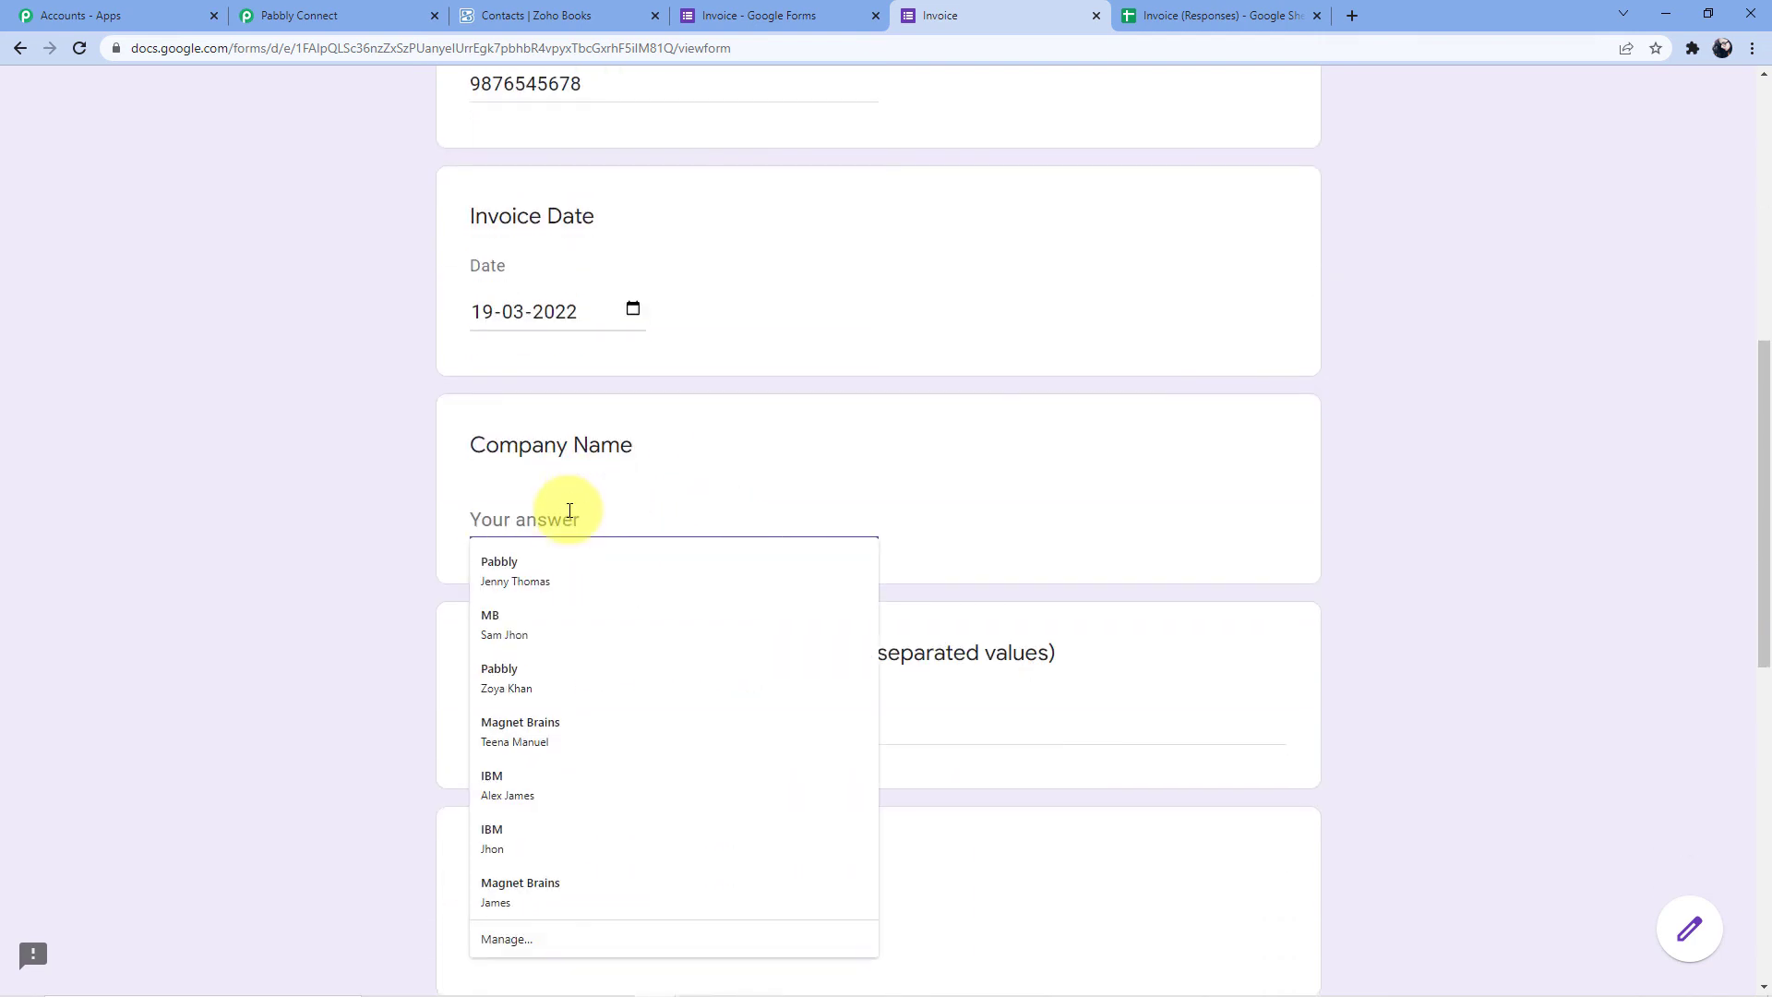
type("Pabbly")
left_click(724, 466)
Fill in product Pabbly Form Builder, rate 1500 and quantity 1, then submit the response
scroll(724, 467, "down", 3)
left_click(573, 446)
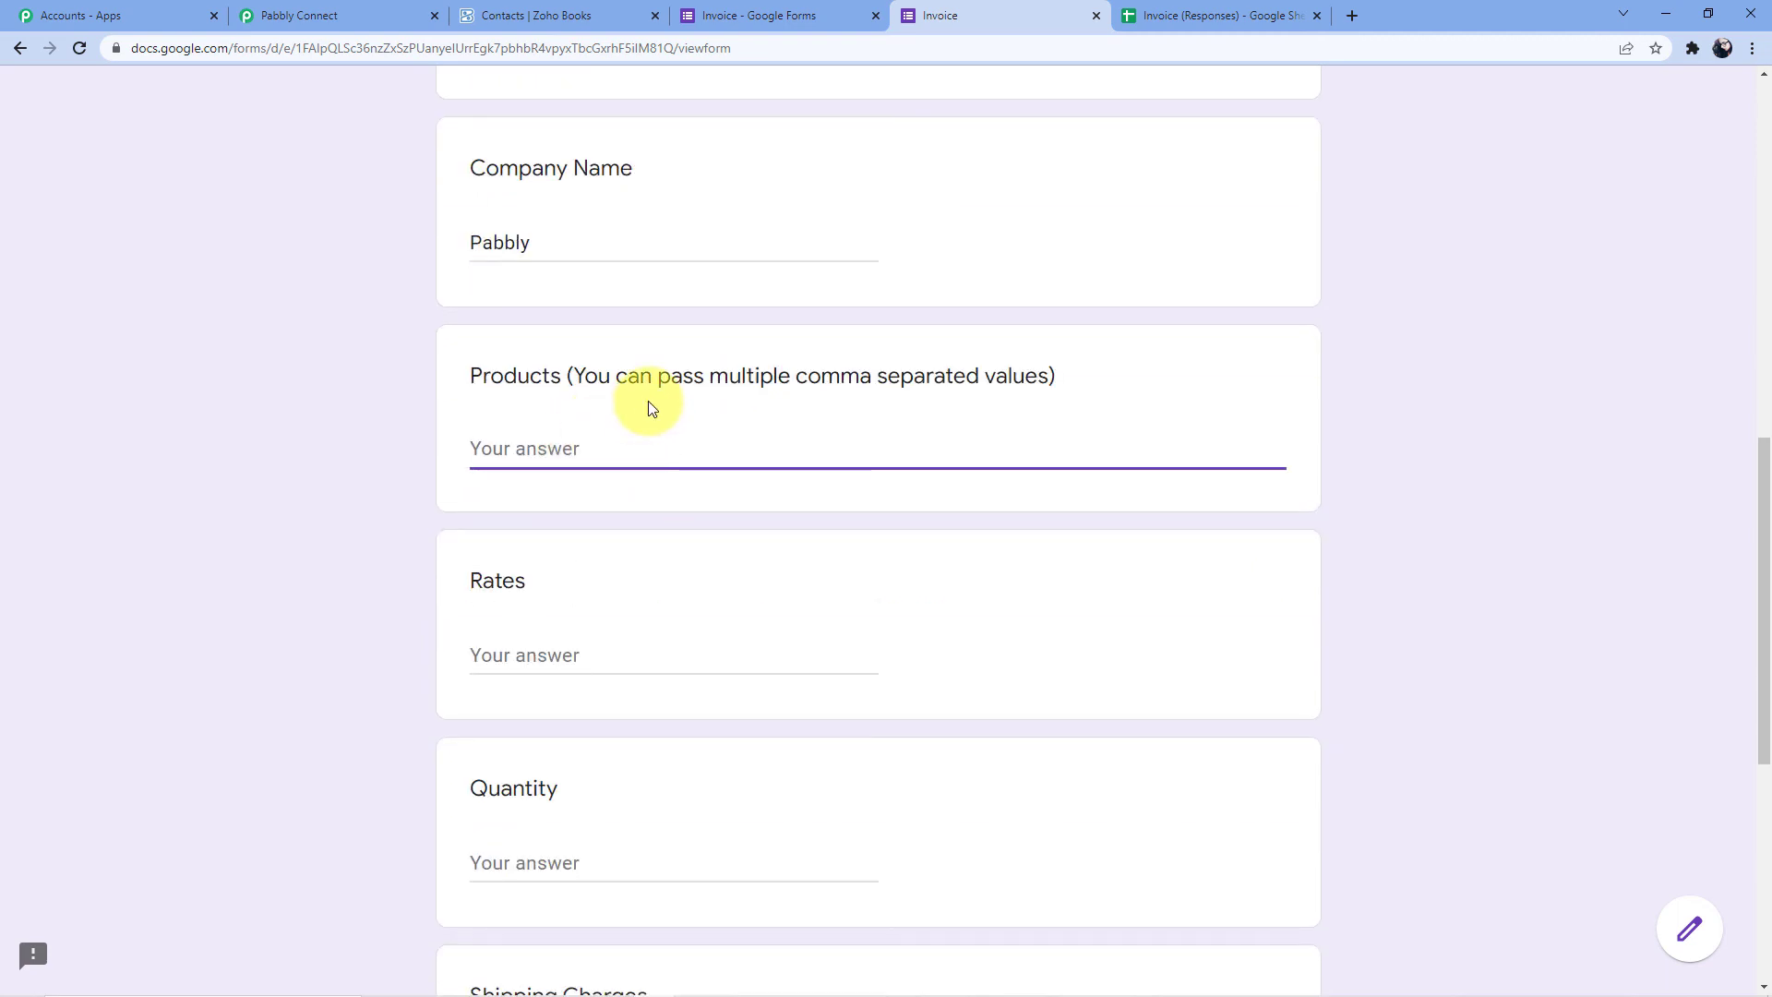
type("Pabbly")
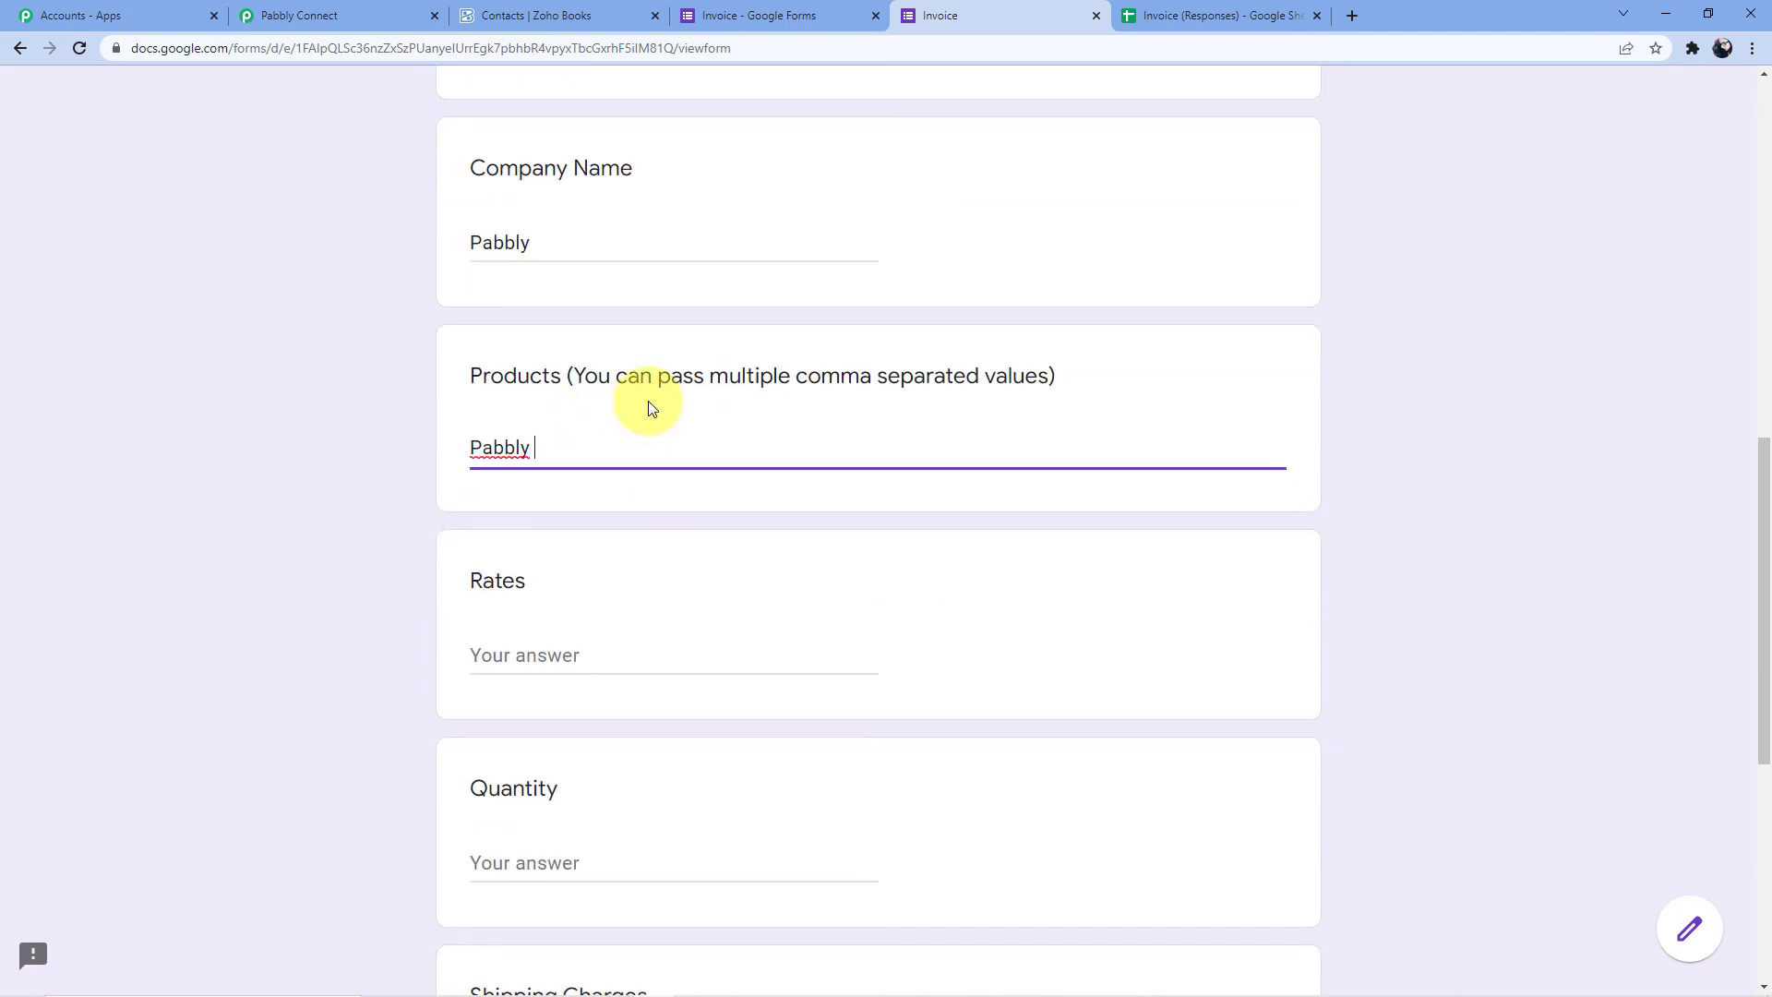
type(" form")
key("BackSpace")
key("BackSpace")
key("BackSpace")
key("BackSpace")
left_click(542, 646)
type("1500")
scroll(549, 591, "down", 4)
left_click(556, 496)
type("1")
scroll(554, 499, "down", 3)
left_click(486, 773)
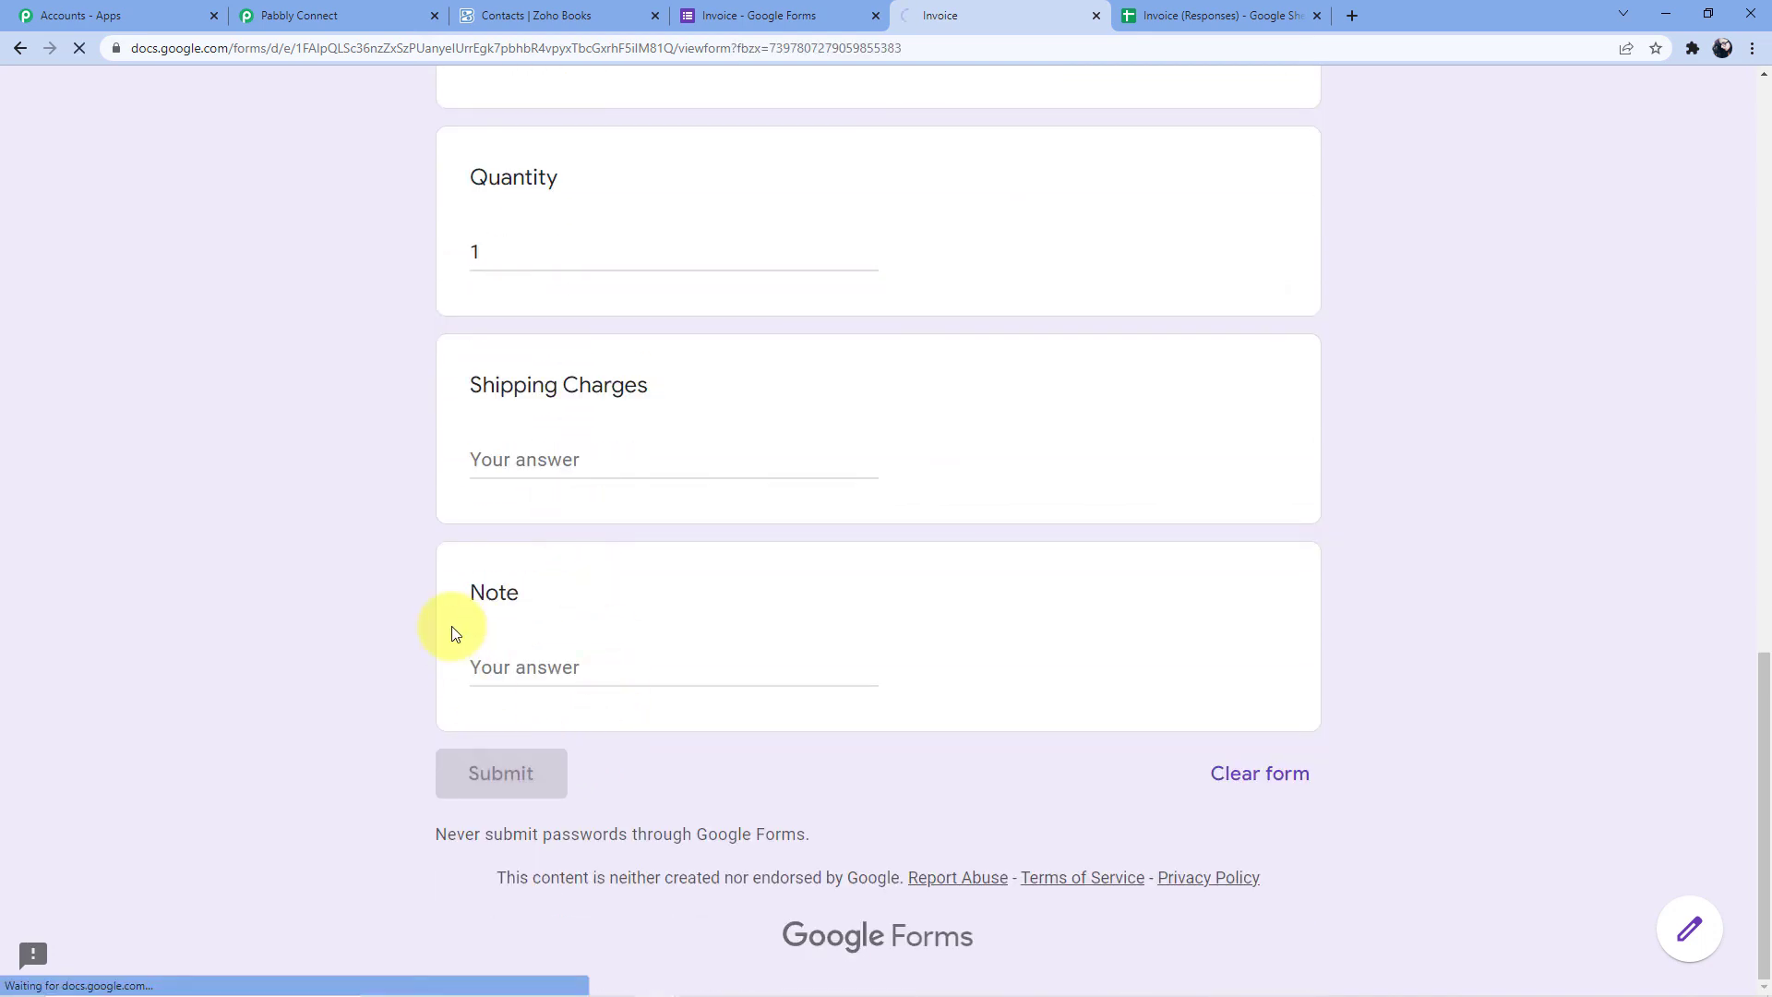
left_click(1218, 15)
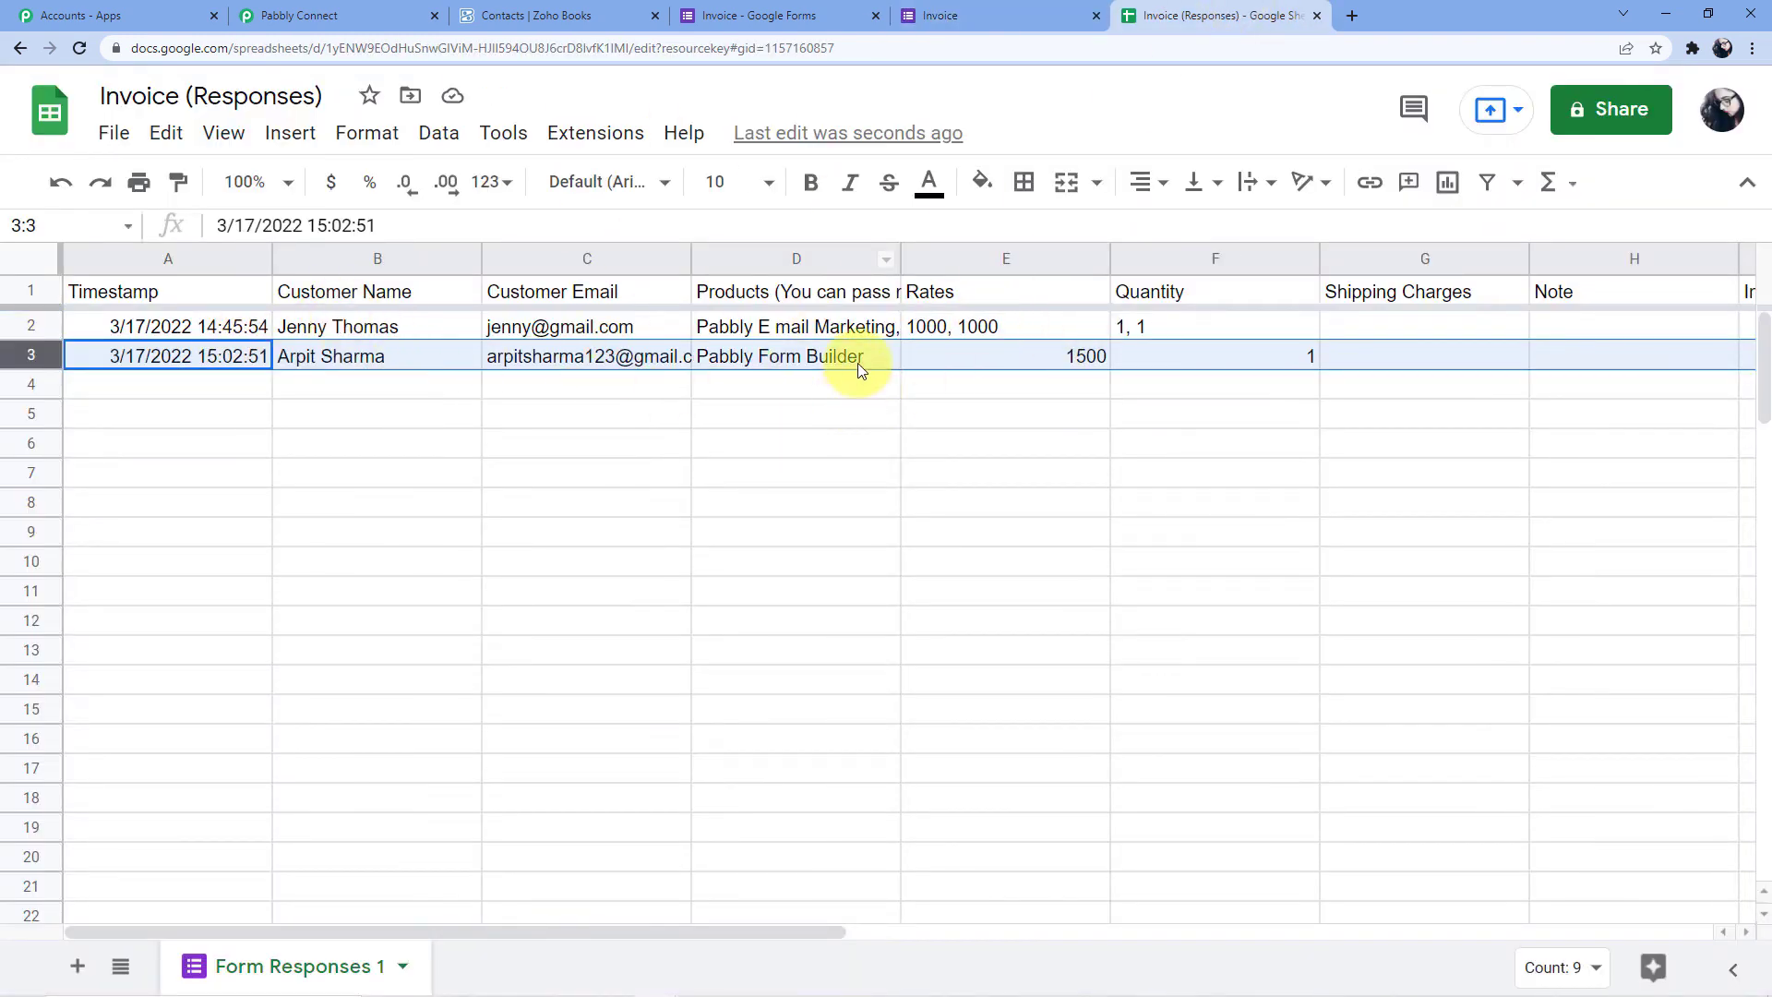
Confirm Pabbly Connect Webhooks still has Send On Event active, then return to Zoho Books
left_click(585, 140)
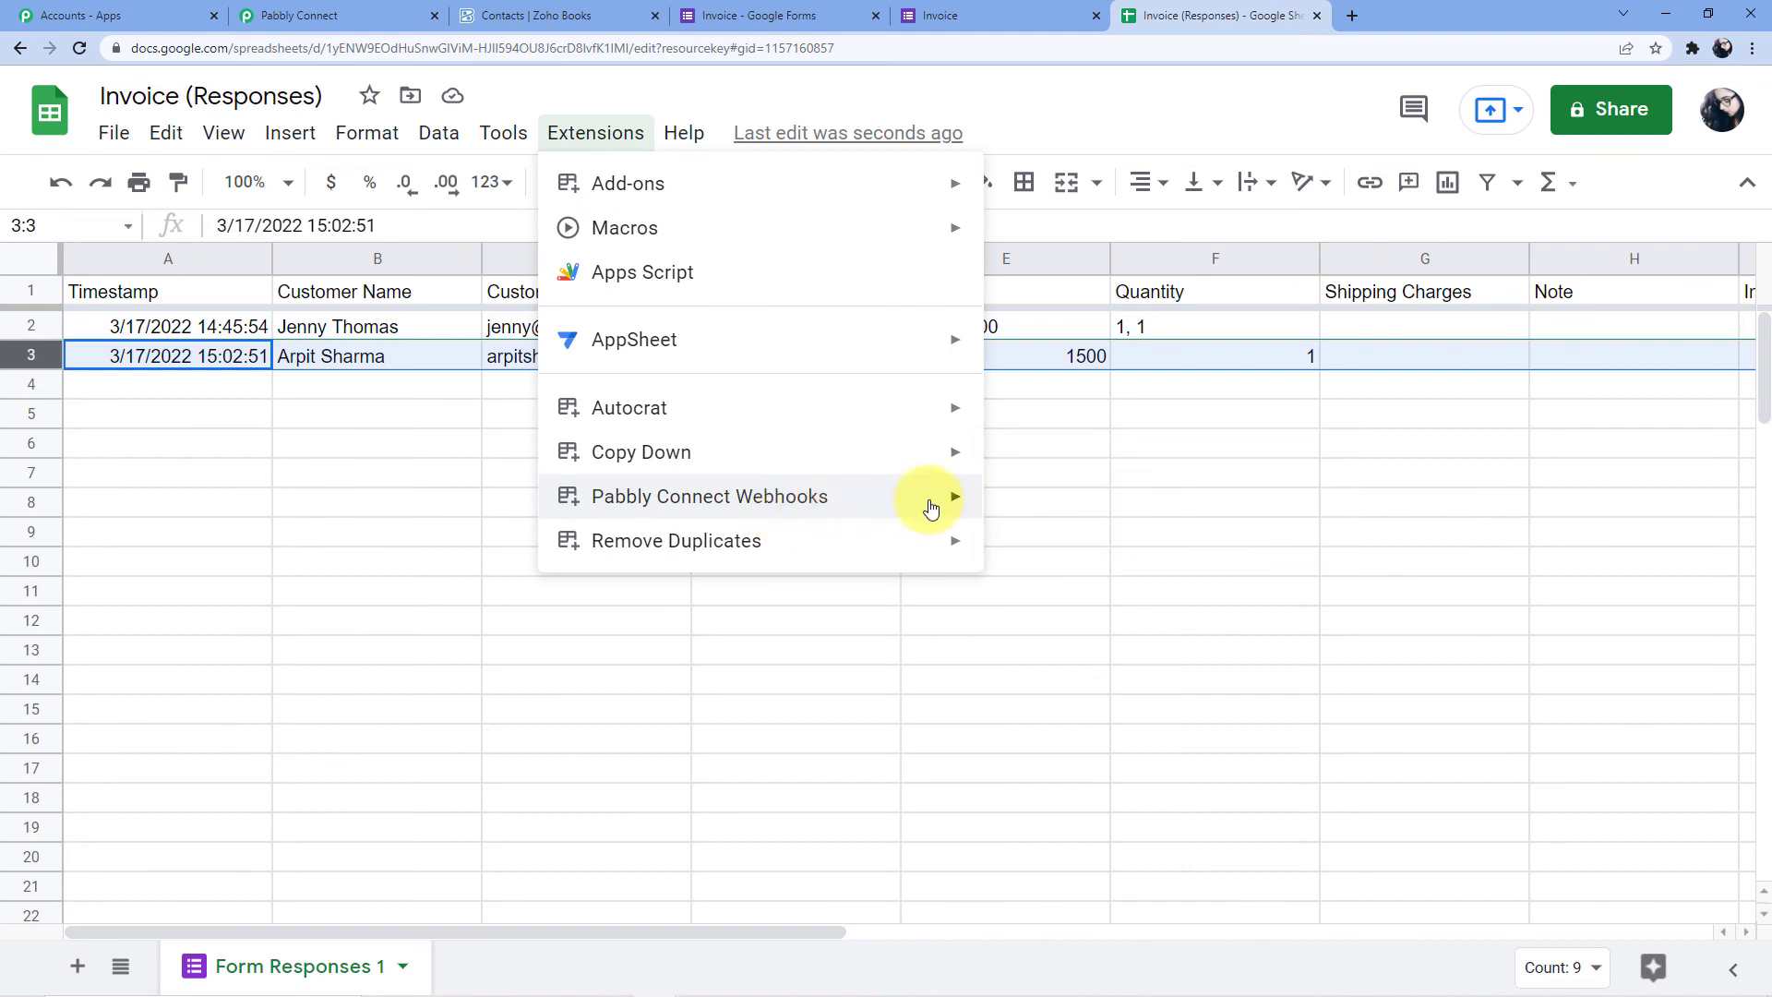
mouse_move(888, 505)
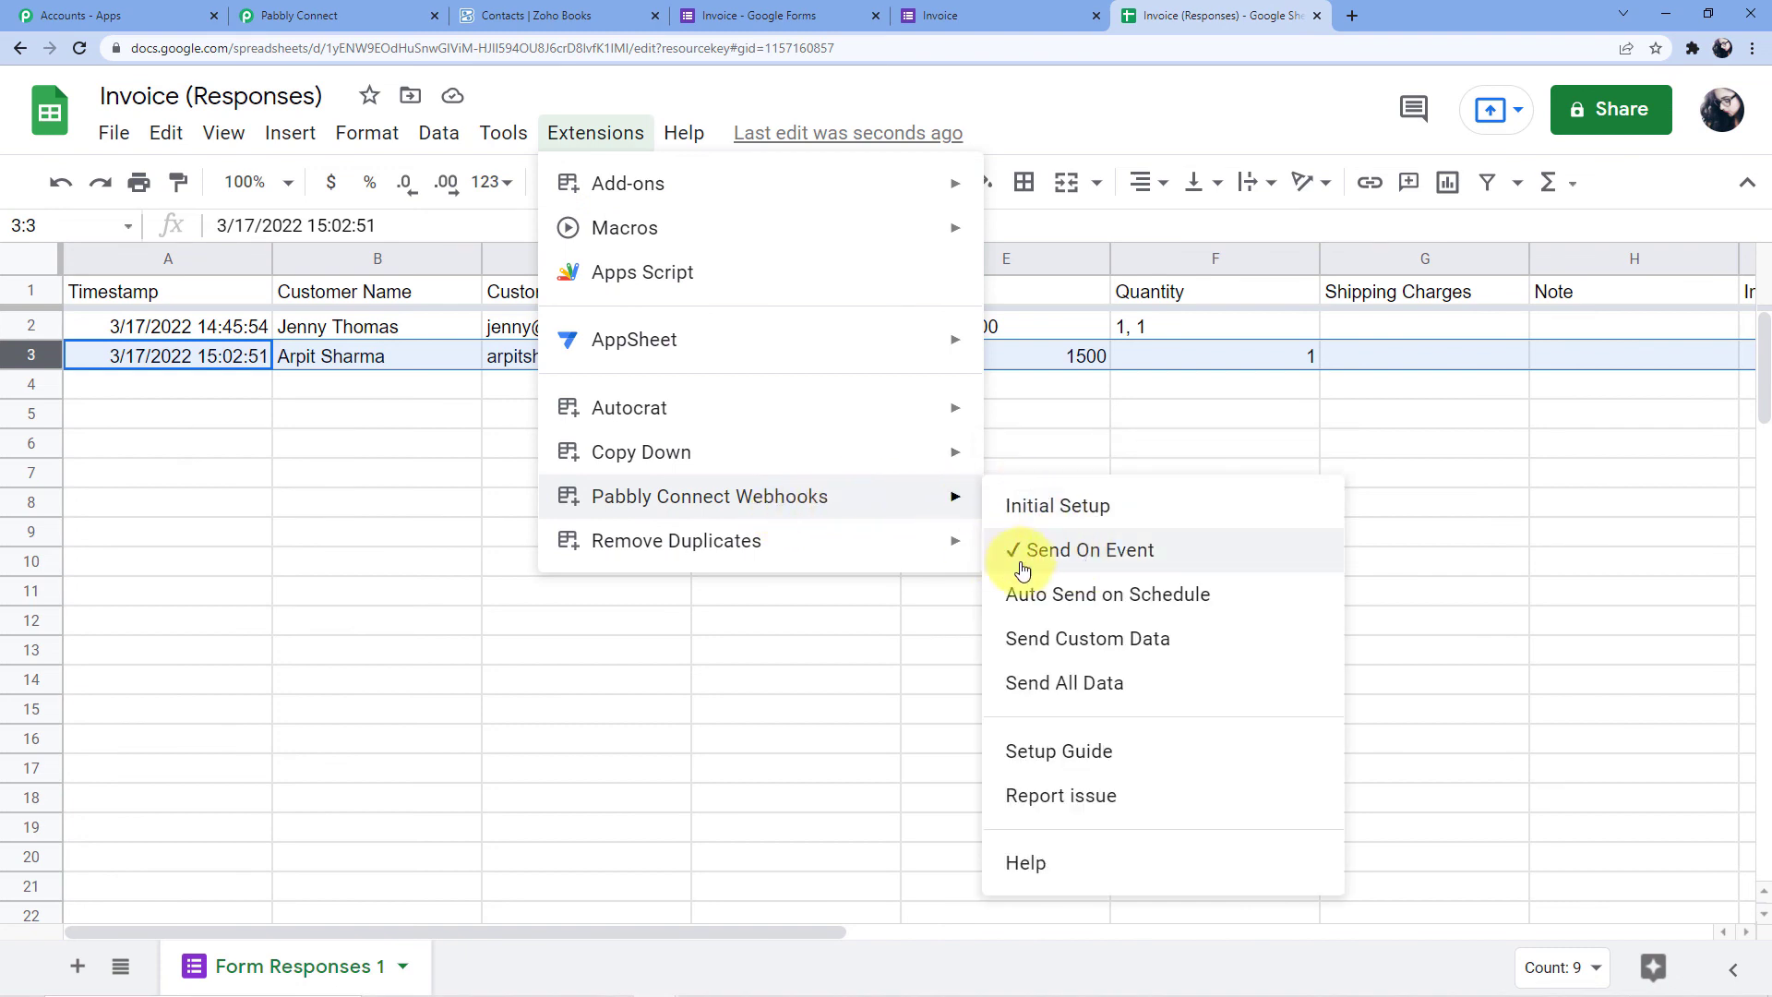
left_click(1033, 385)
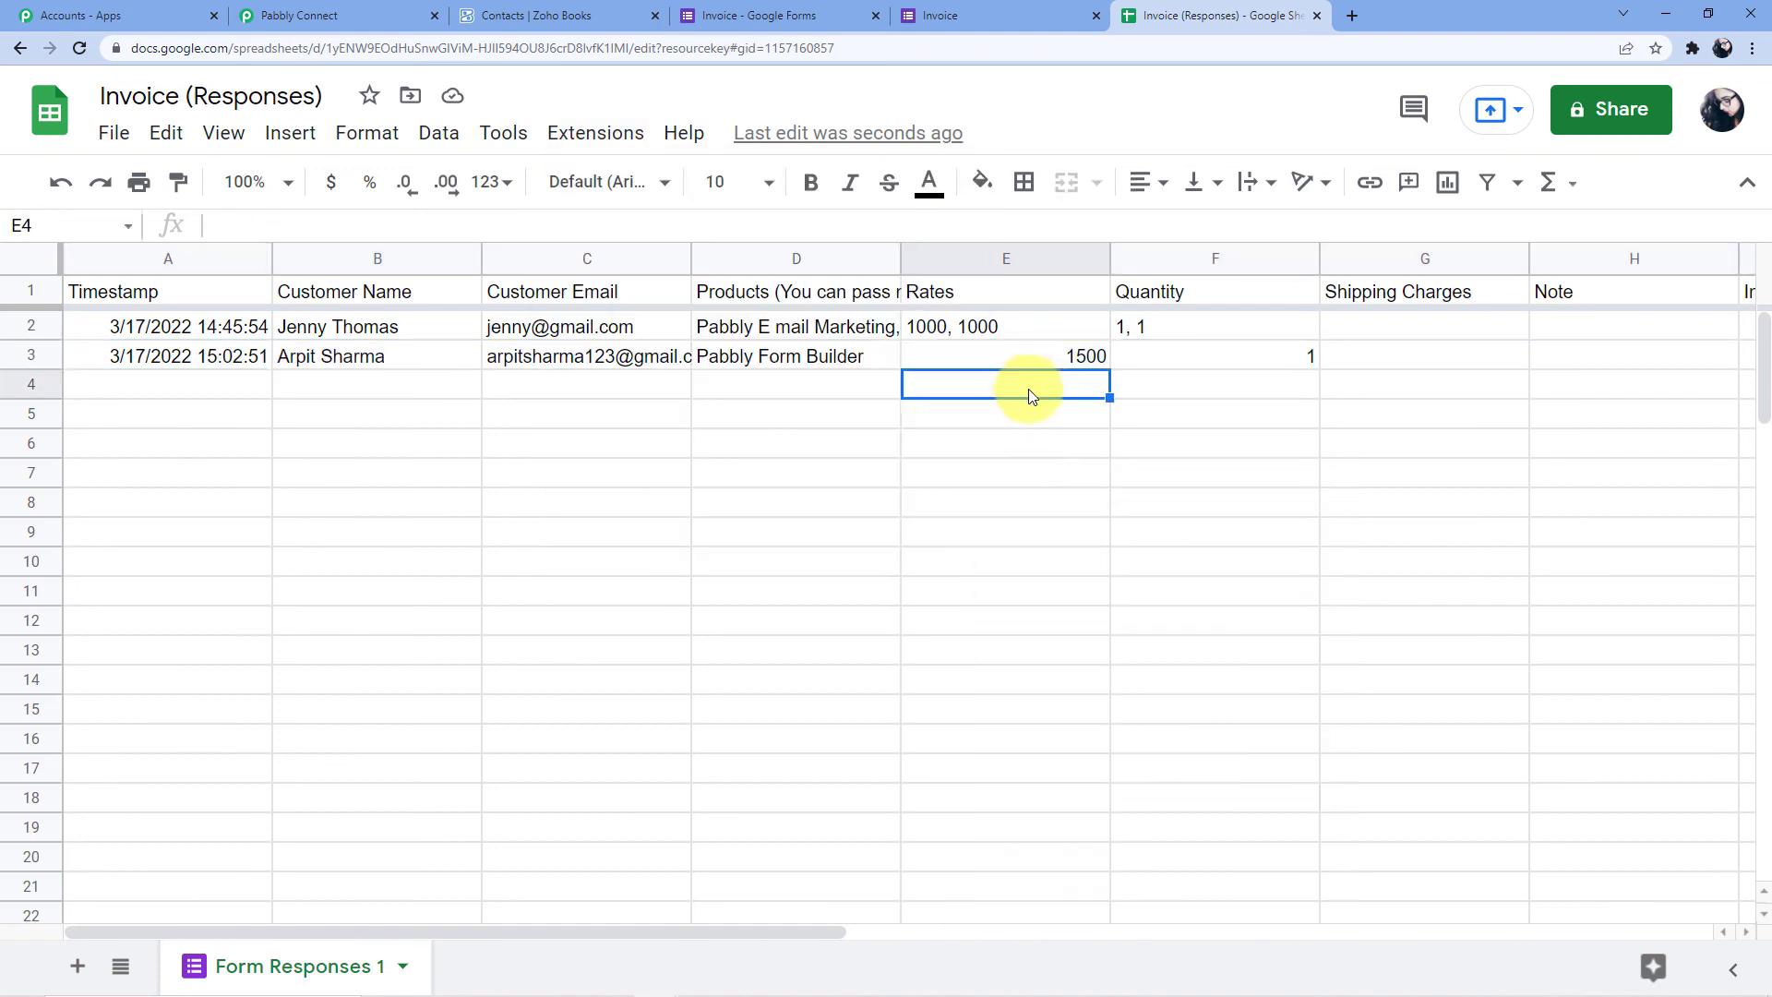
left_click(540, 16)
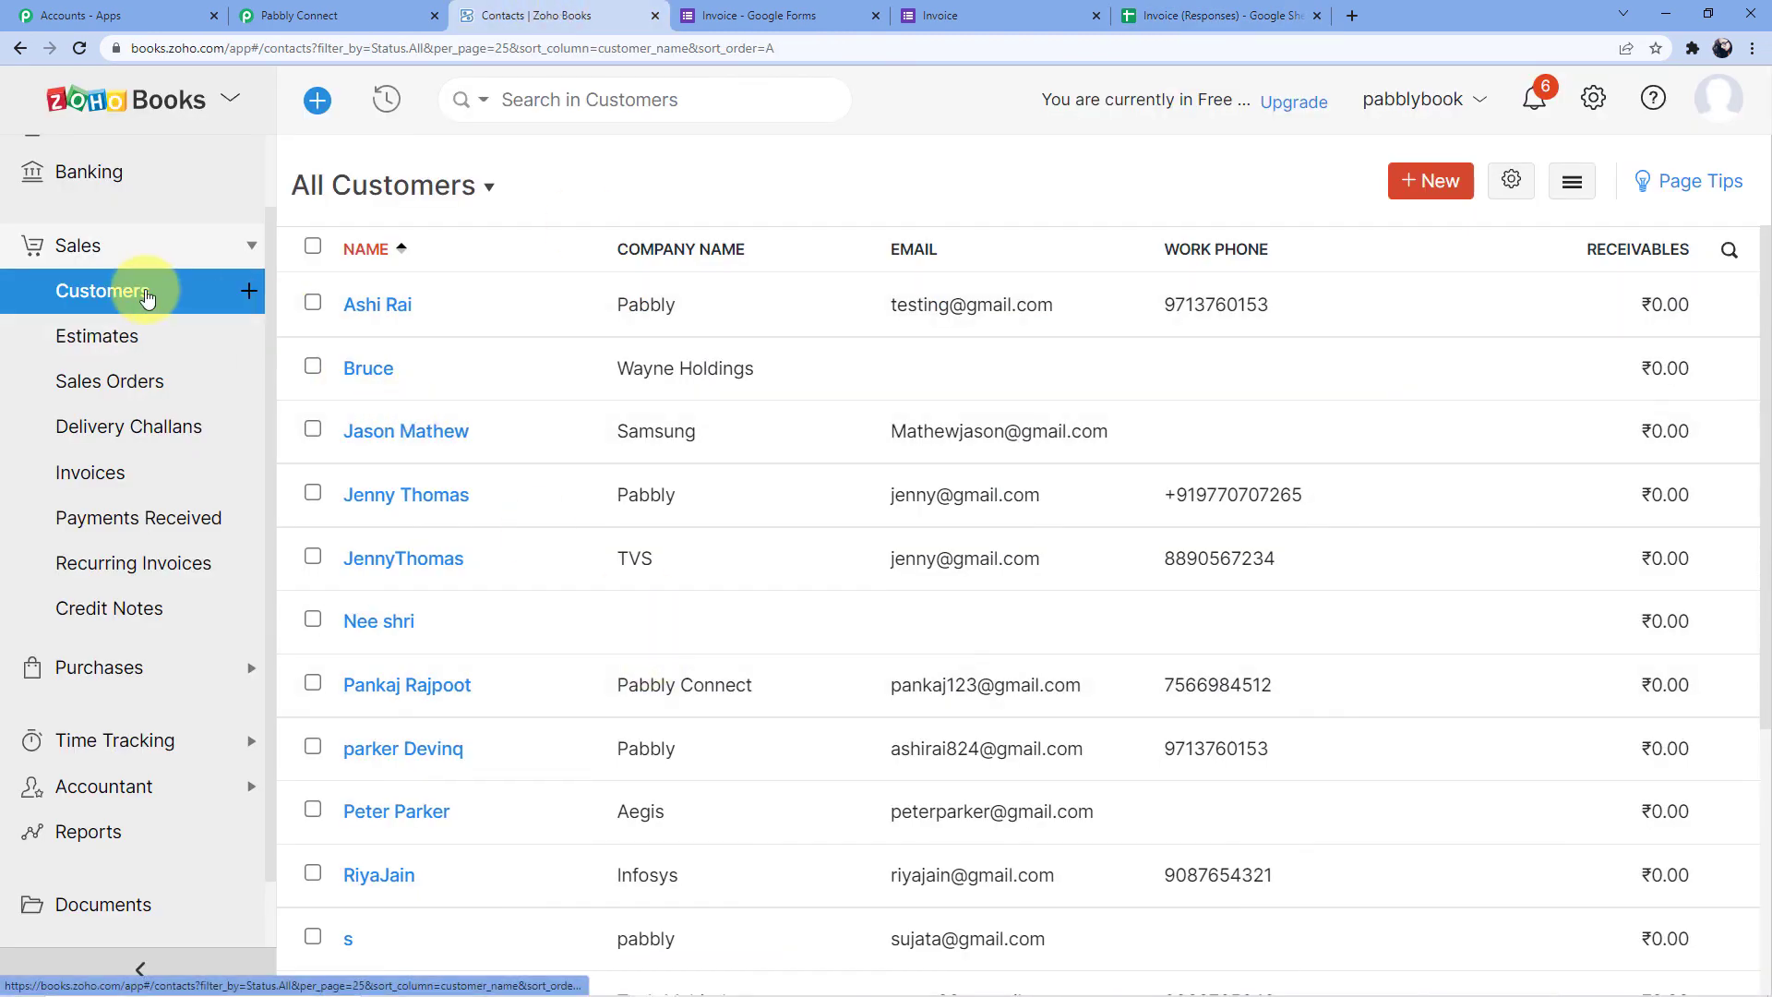
Refresh Zoho Books customers to find the new contact and draft invoice INV-000008 for ₹1,500.00
left_click(78, 48)
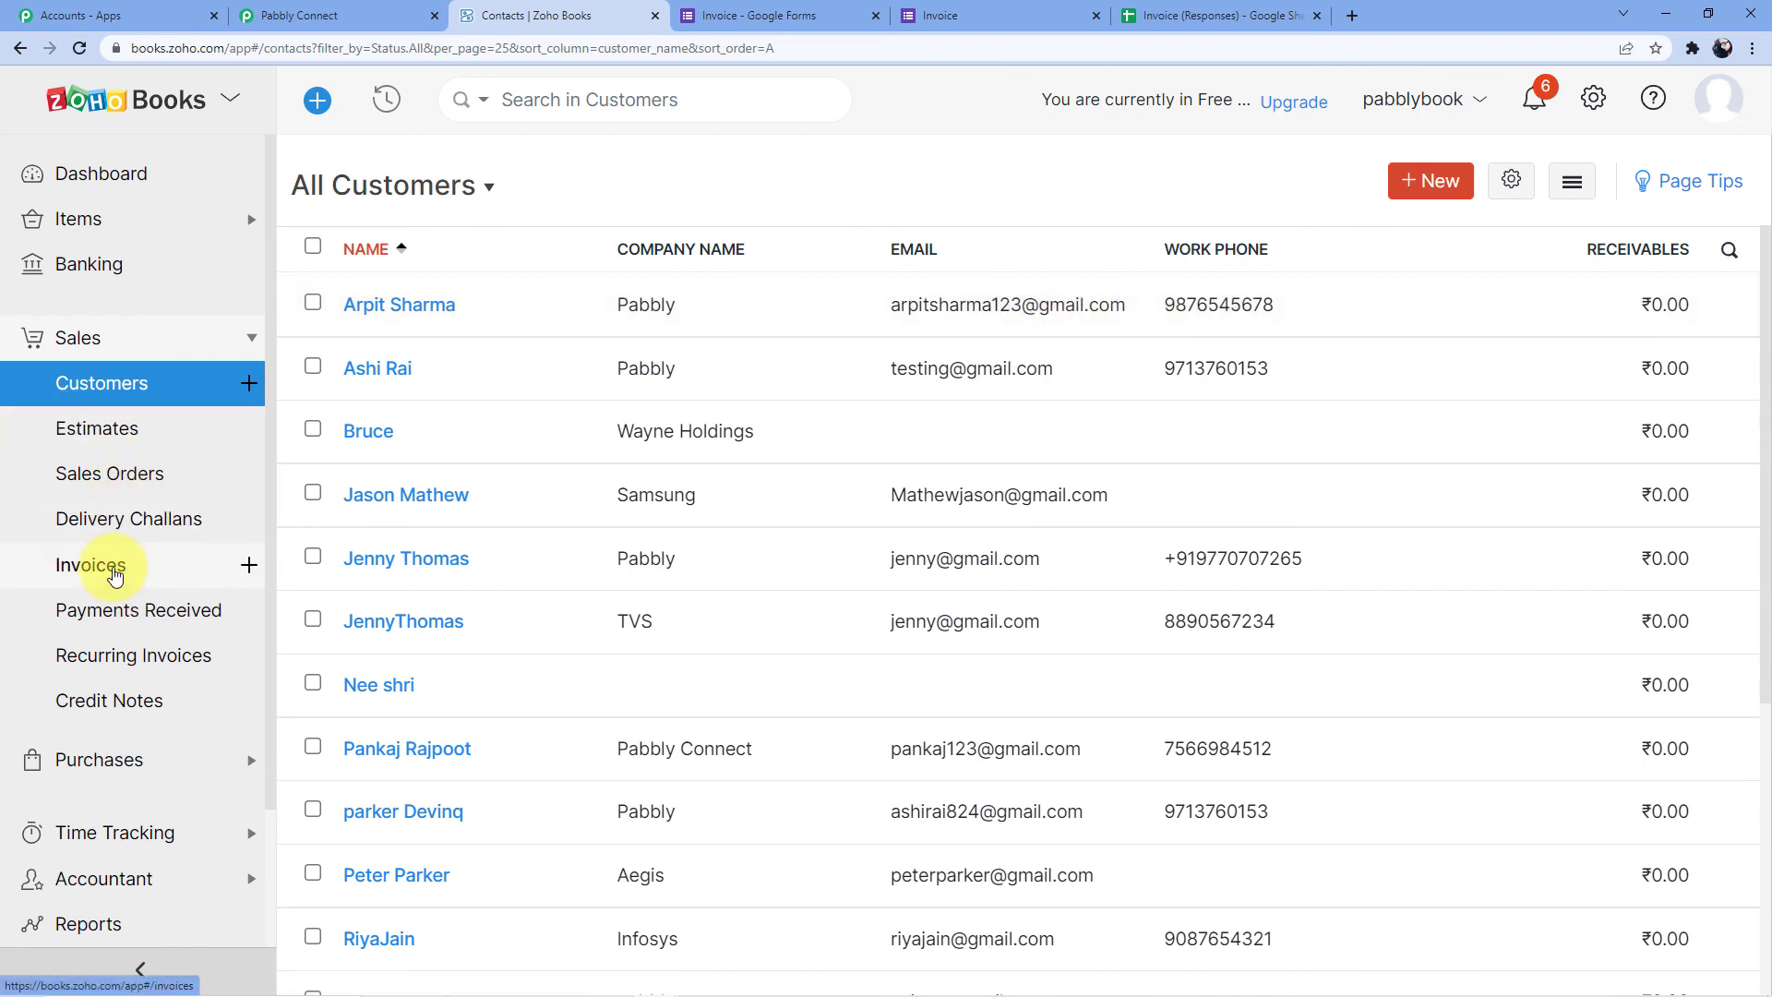
left_click(112, 571)
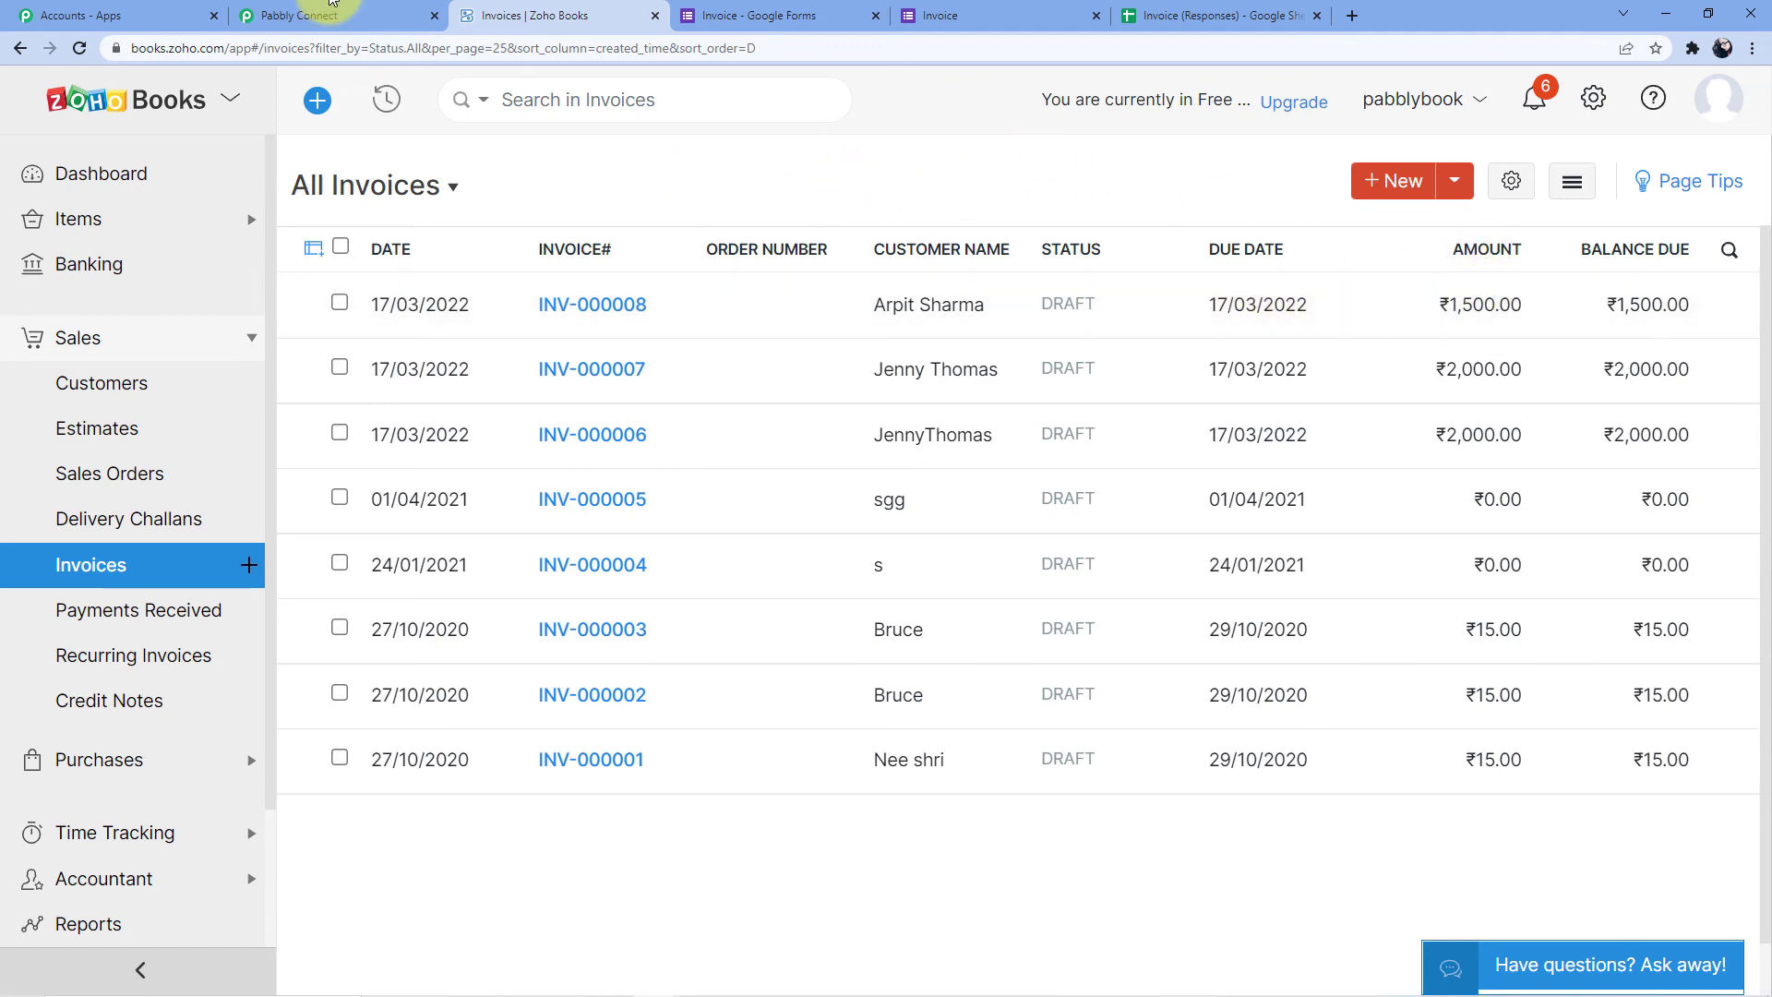
left_click(360, 17)
left_click_drag(1763, 801, 1758, 111)
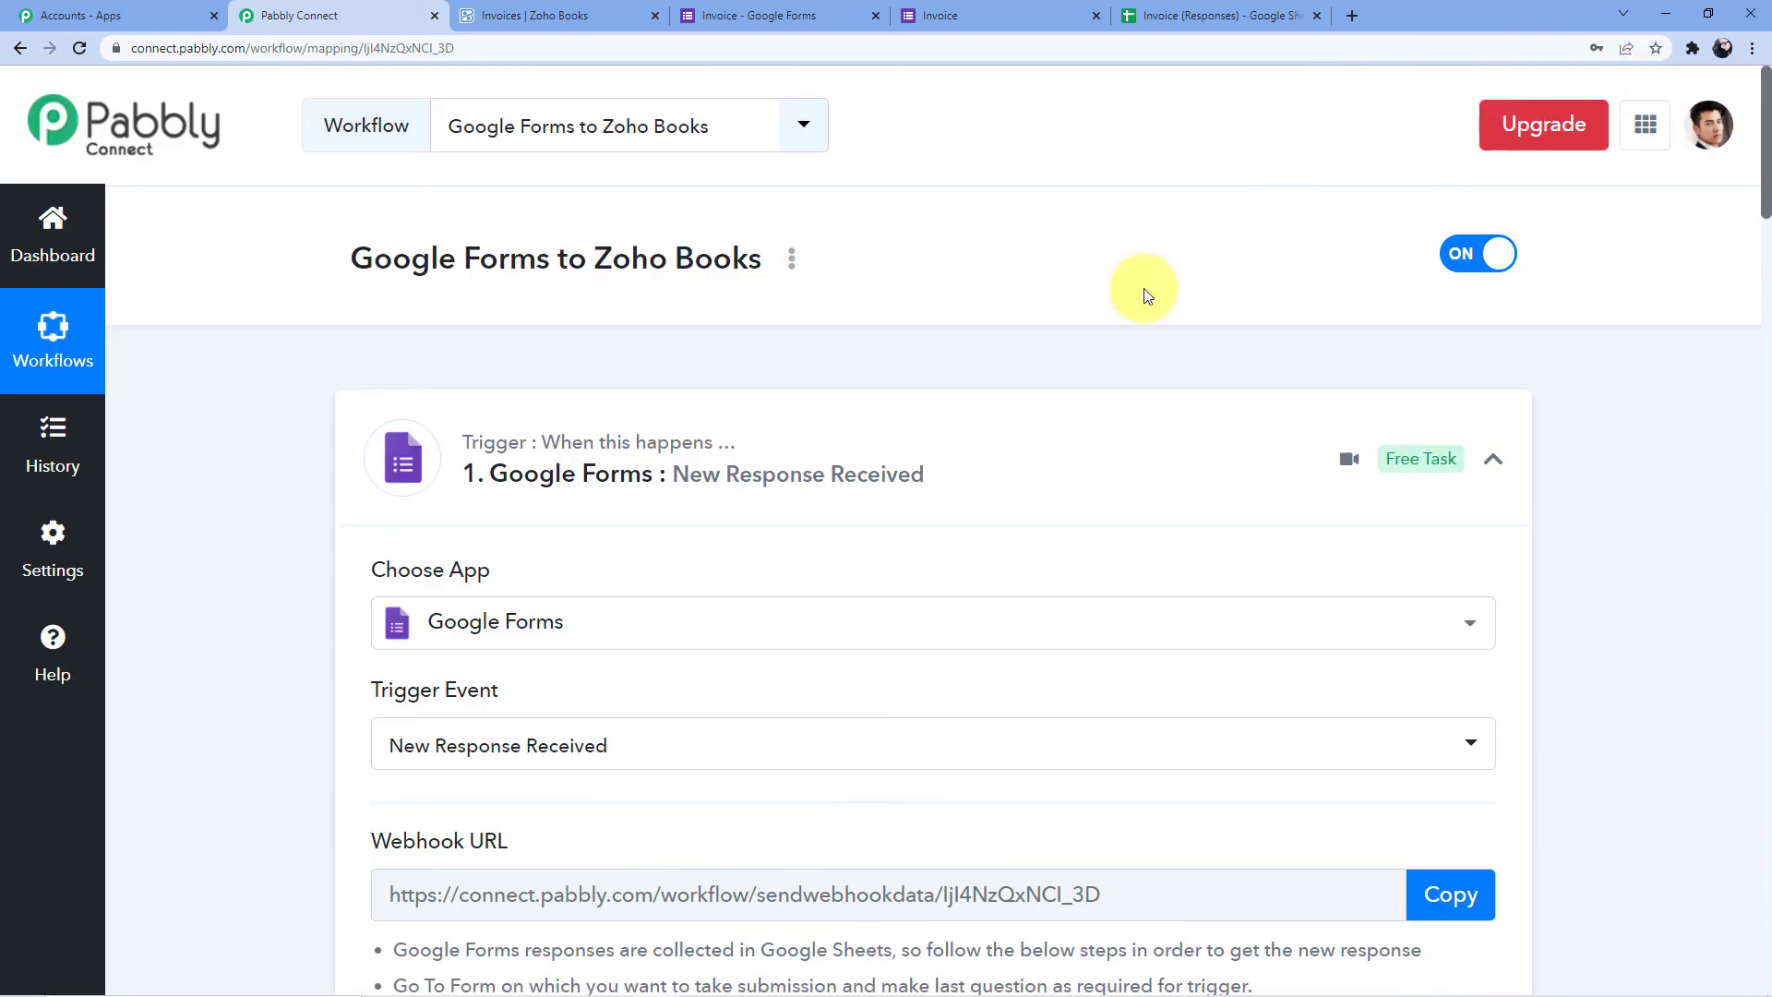
Collapse the Google Forms trigger, Get Contact by Email and Router cards in the workflow
left_click(868, 418)
scroll(776, 367, "down", 3)
left_click(665, 427)
scroll(747, 366, "up", 2)
left_click(635, 862)
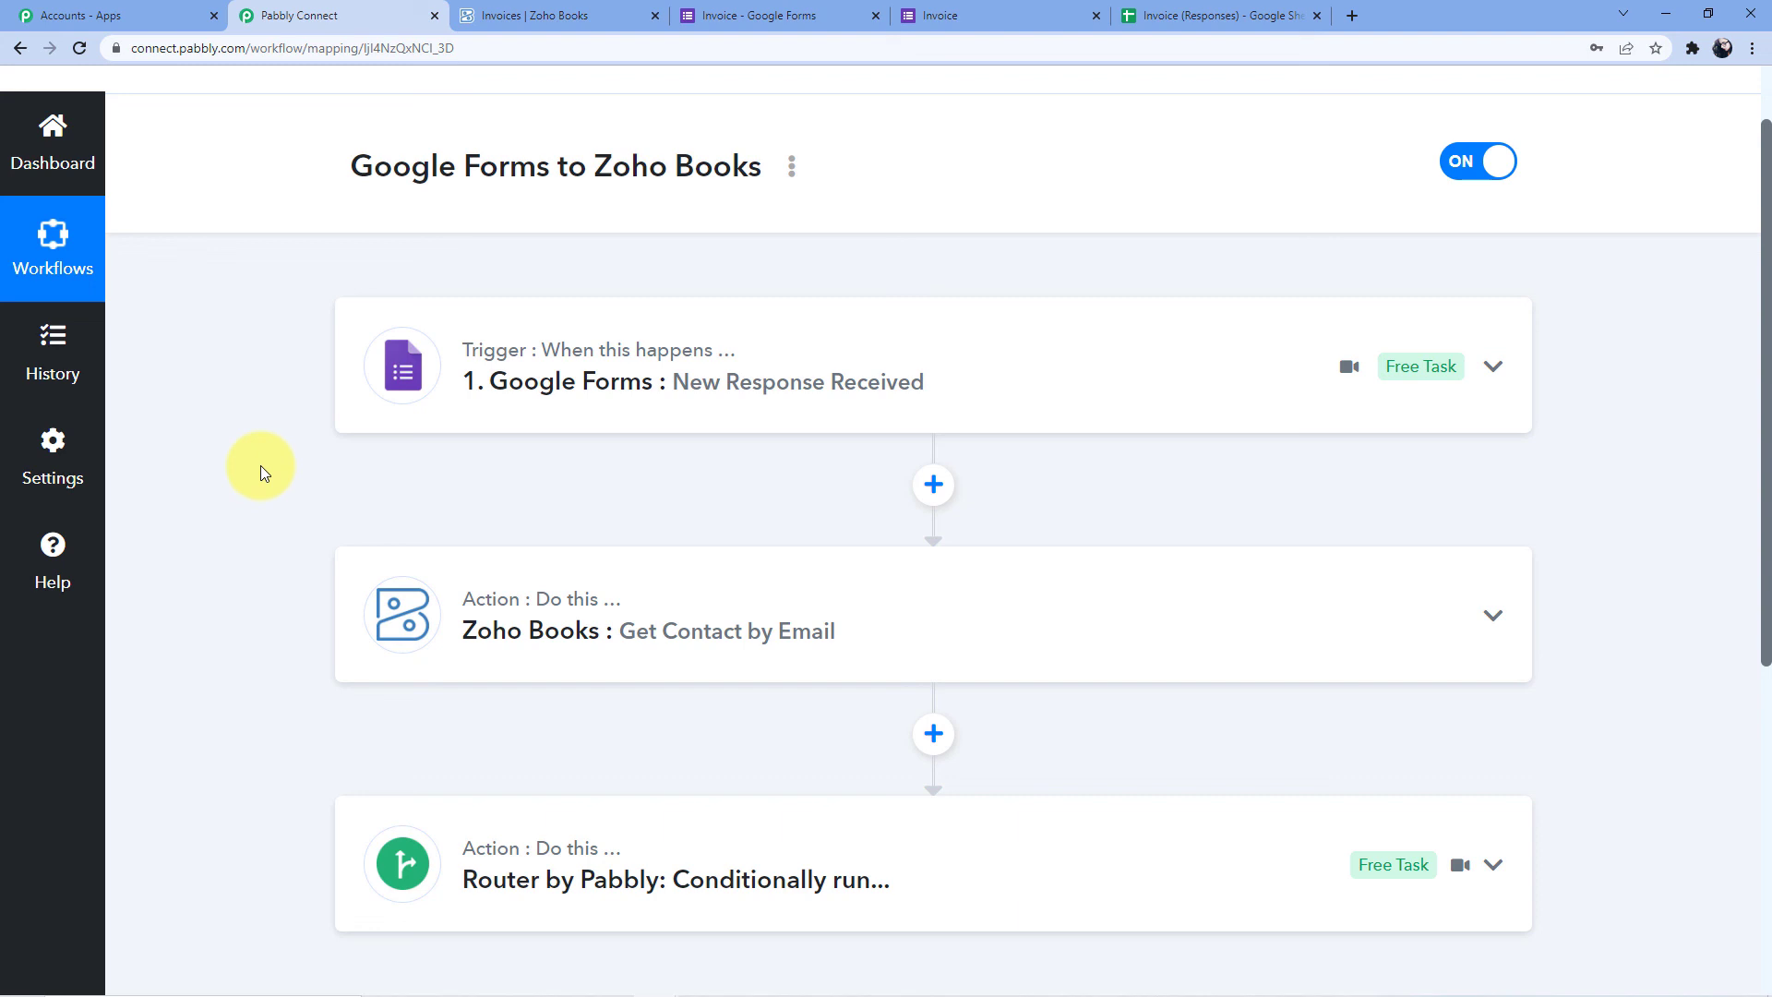
scroll(260, 465, "down", 2)
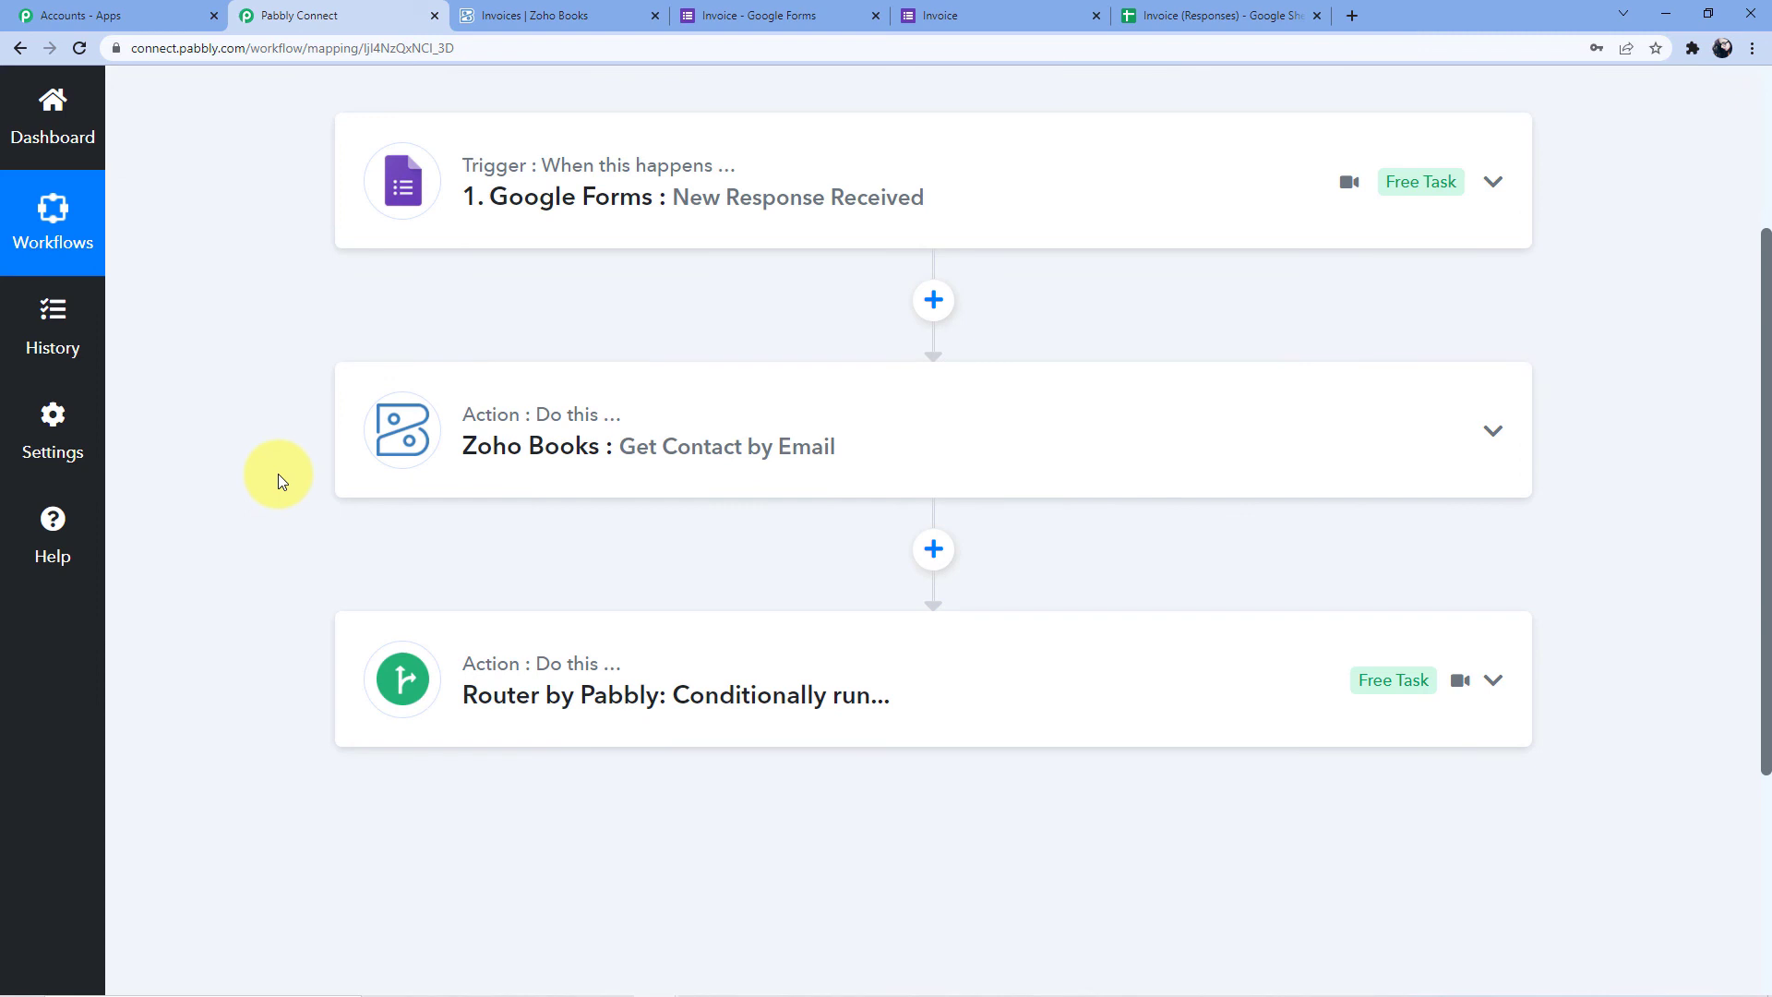